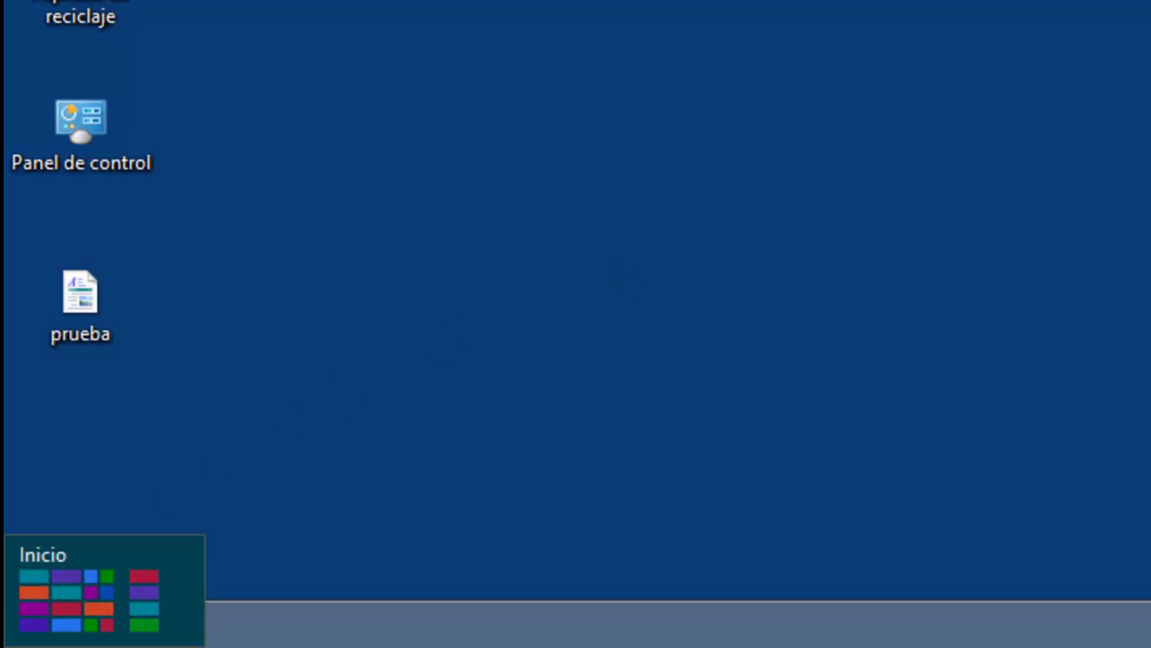
Search the Start screen apps for optionalfeatures and launch the result.
{"action": "left_click", "coordinate": [3, 640]}
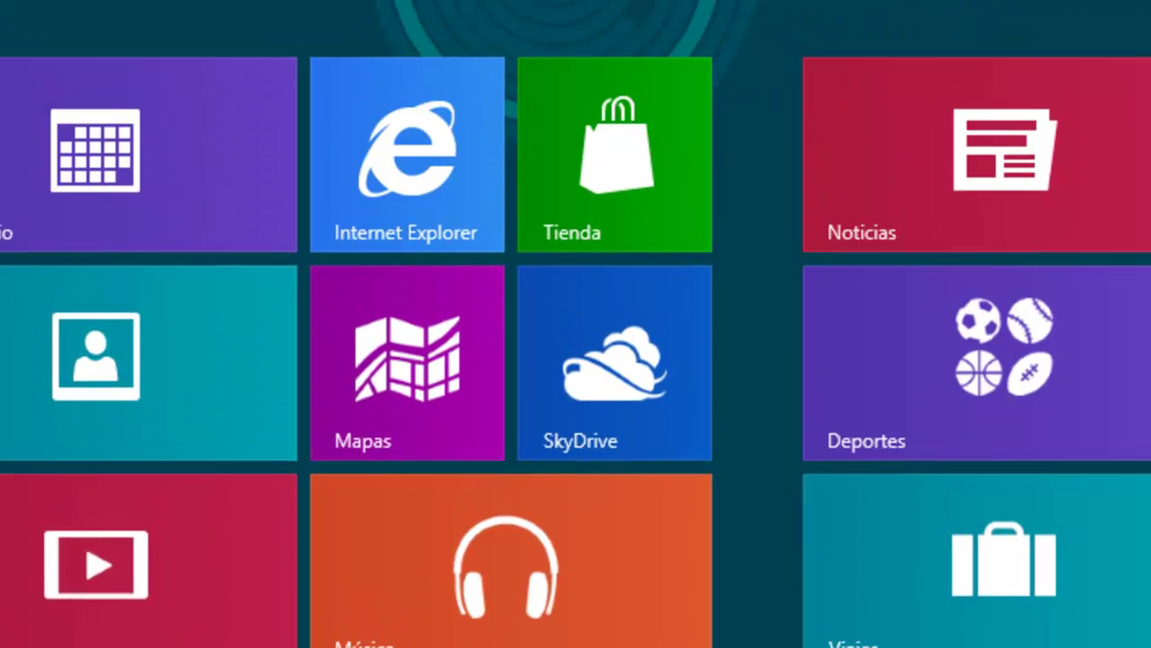
{"action": "mouse_move", "coordinate": [1107, 132]}
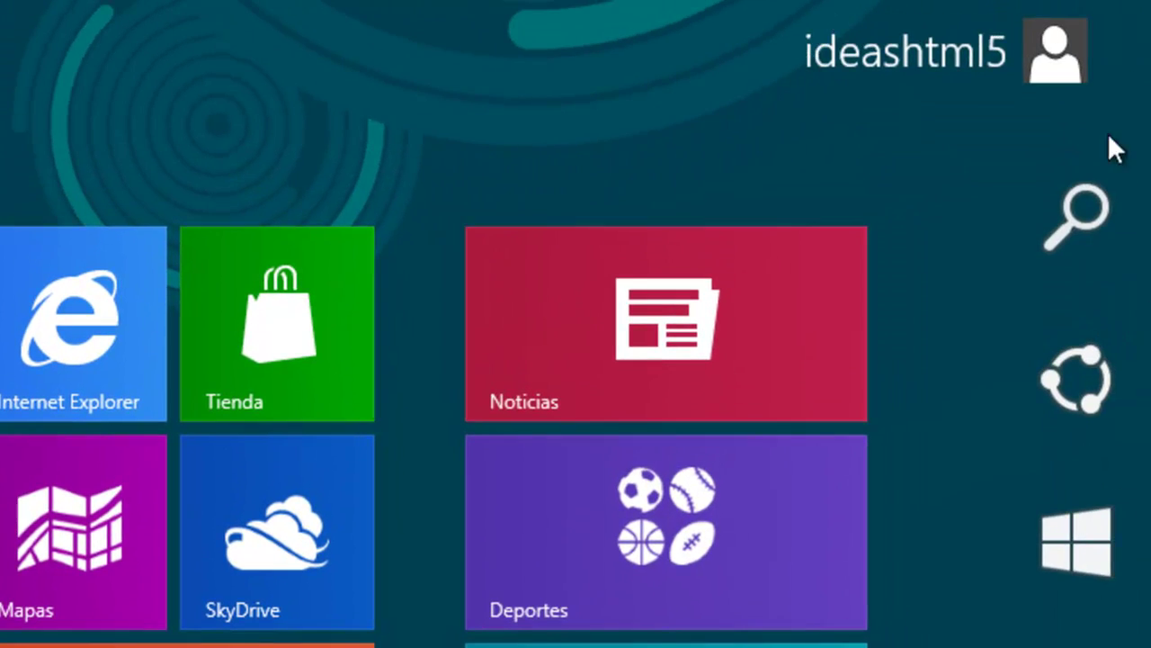
{"action": "left_click", "coordinate": [1090, 217]}
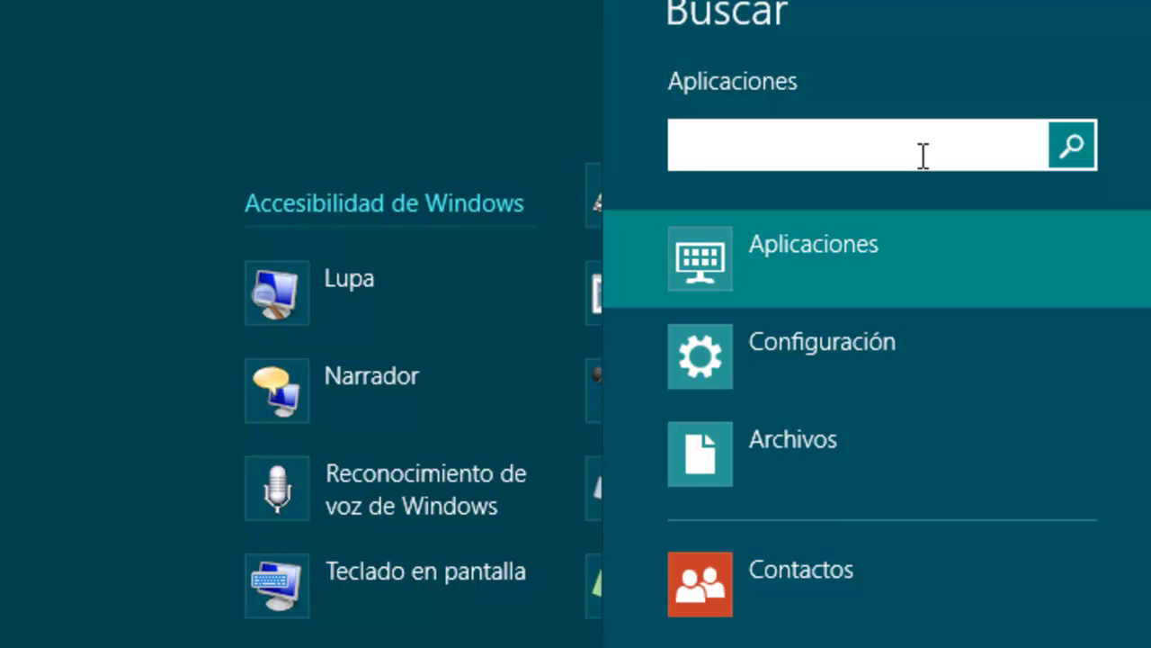
{"action": "type", "text": "optionalfe"}
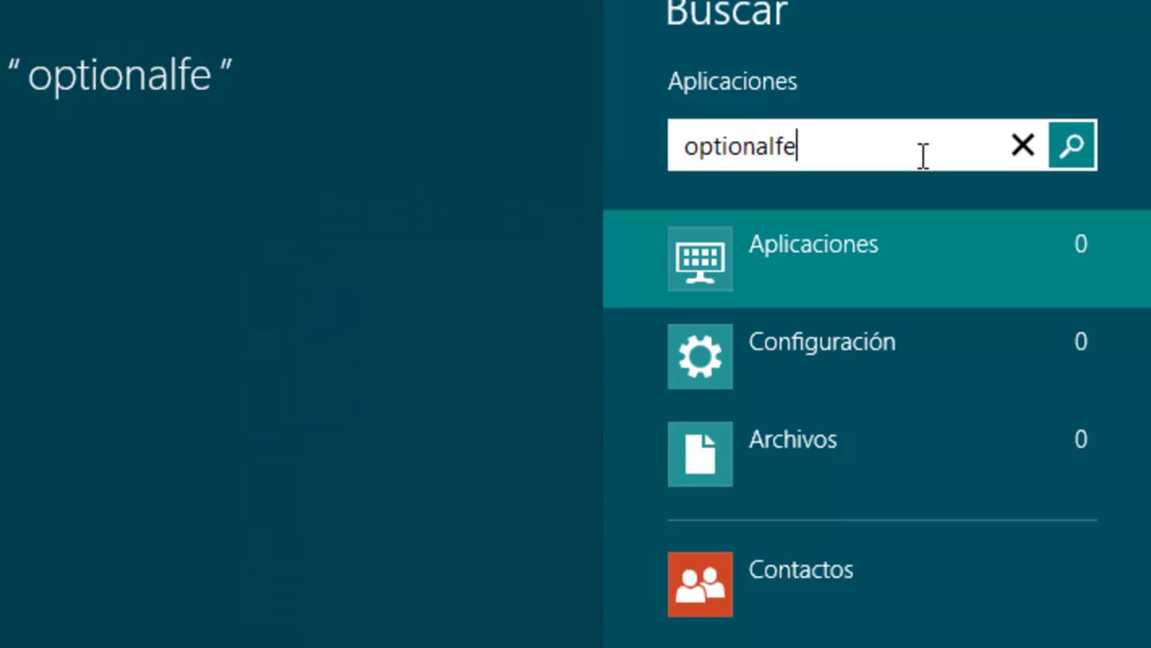
{"action": "type", "text": "atures"}
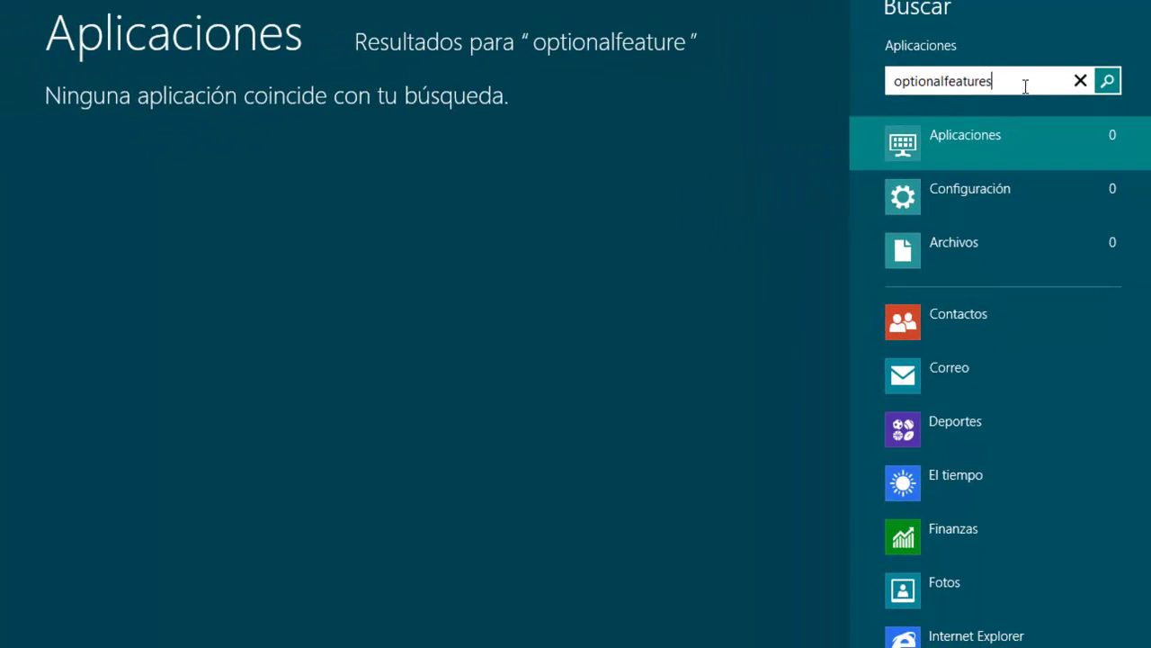
{"action": "left_click", "coordinate": [169, 109]}
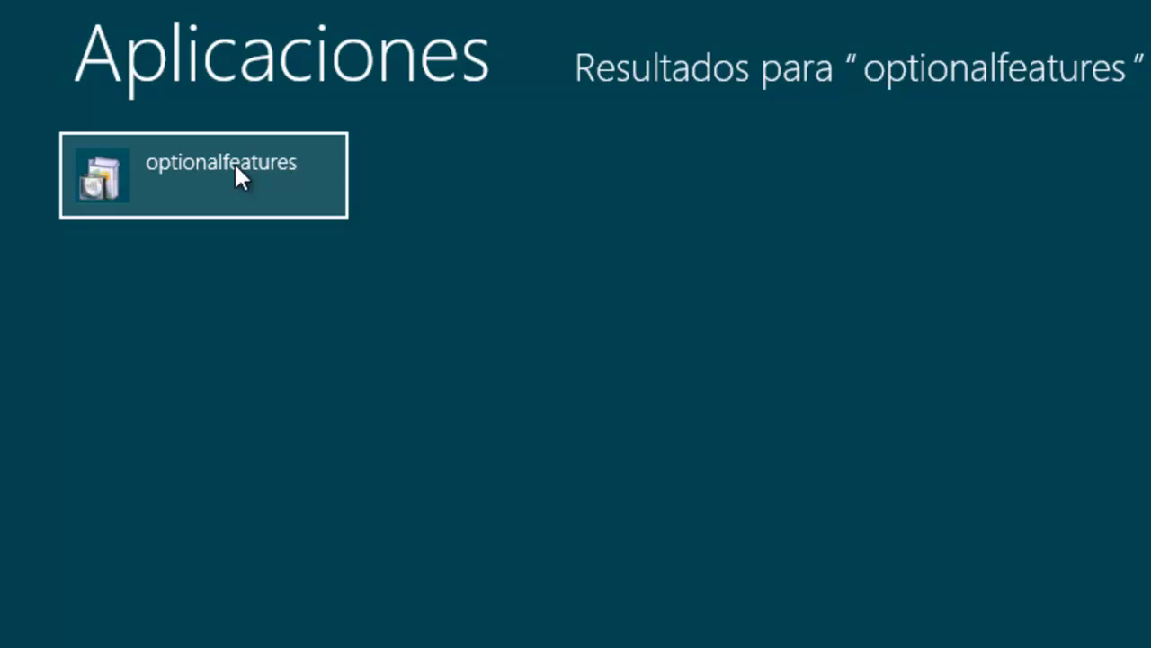
{"action": "left_click", "coordinate": [236, 165]}
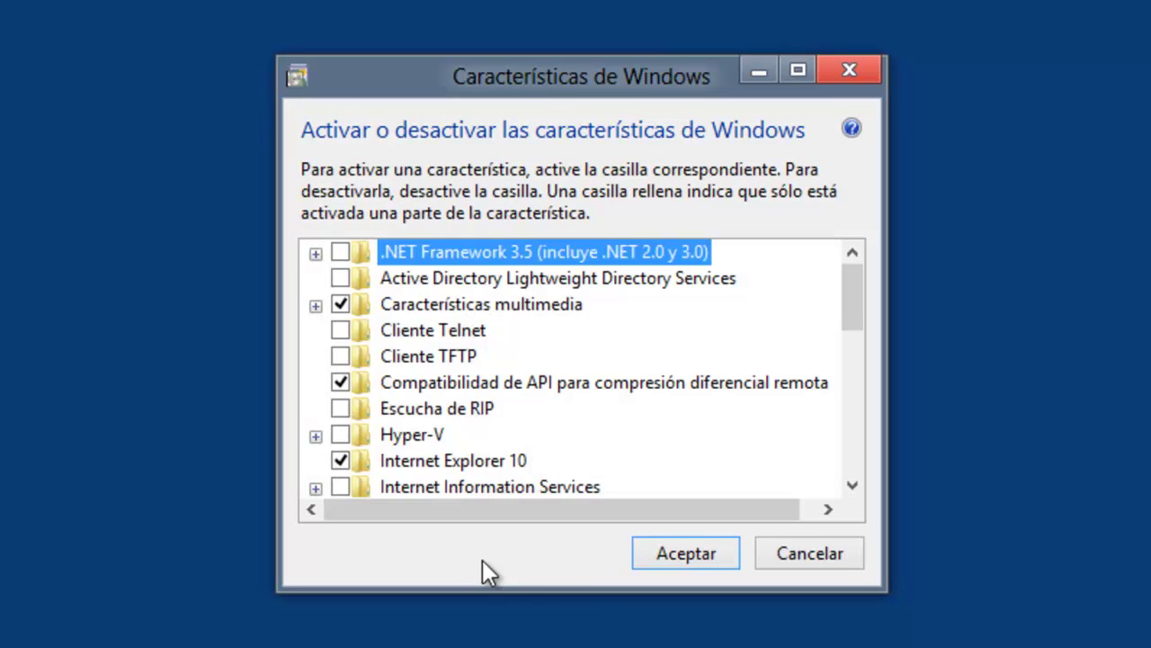
Enable Internet Information Services in the maximised Windows Features dialog and close it once applied.
{"action": "left_click", "coordinate": [796, 70]}
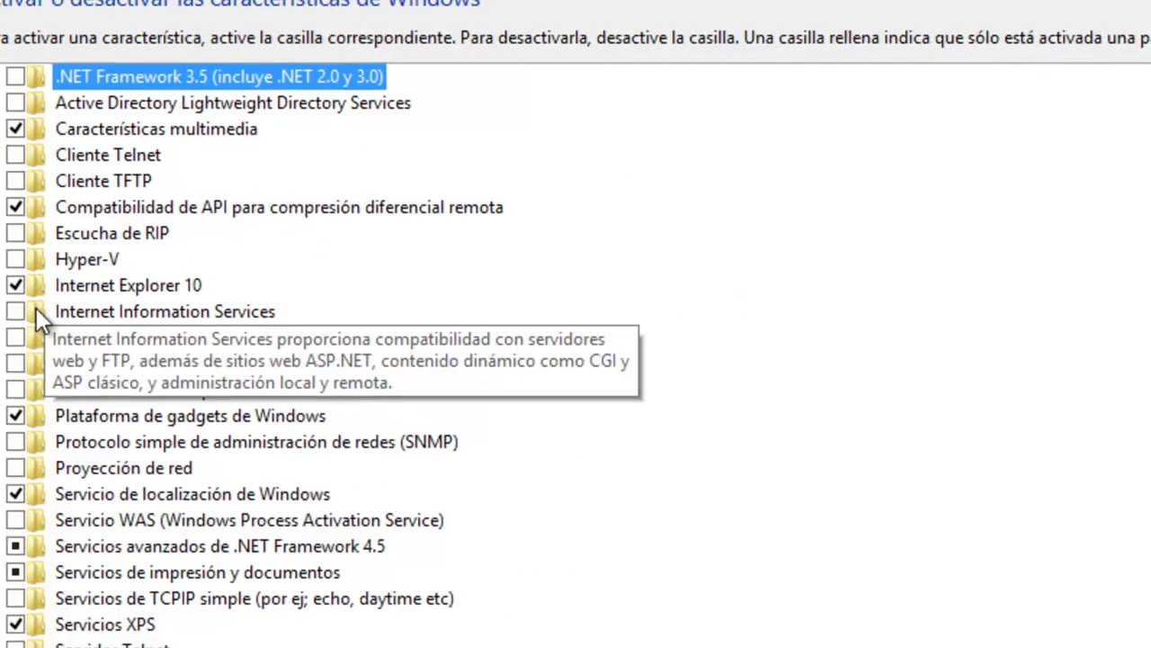
{"action": "left_click", "coordinate": [60, 329]}
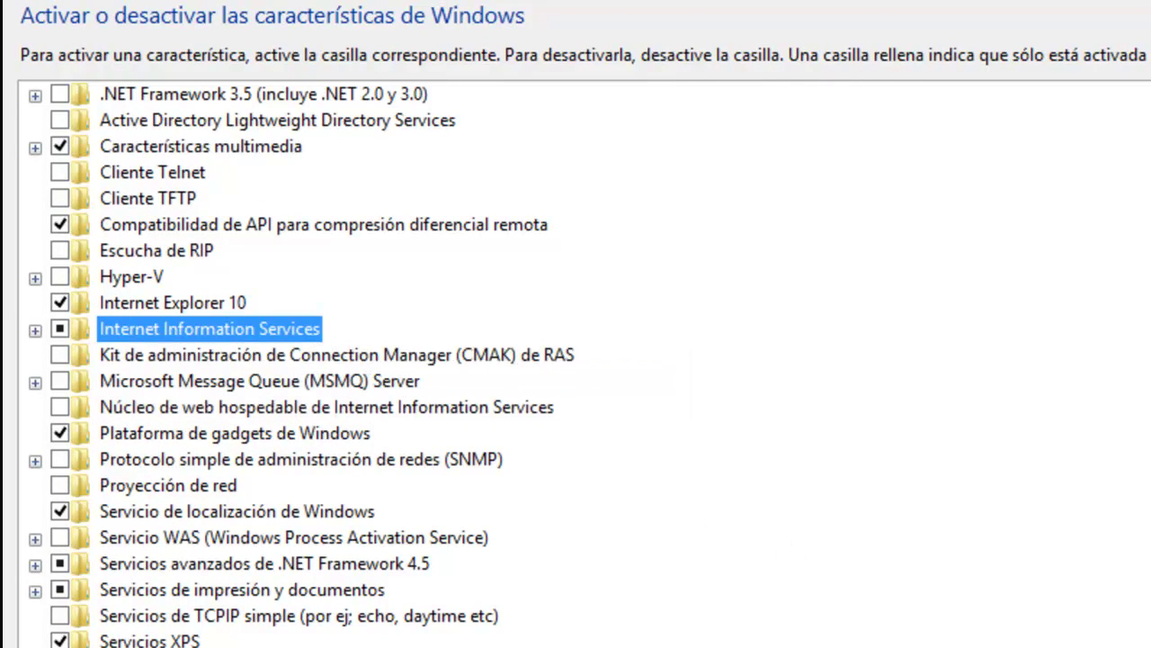
{"action": "key", "text": "Return"}
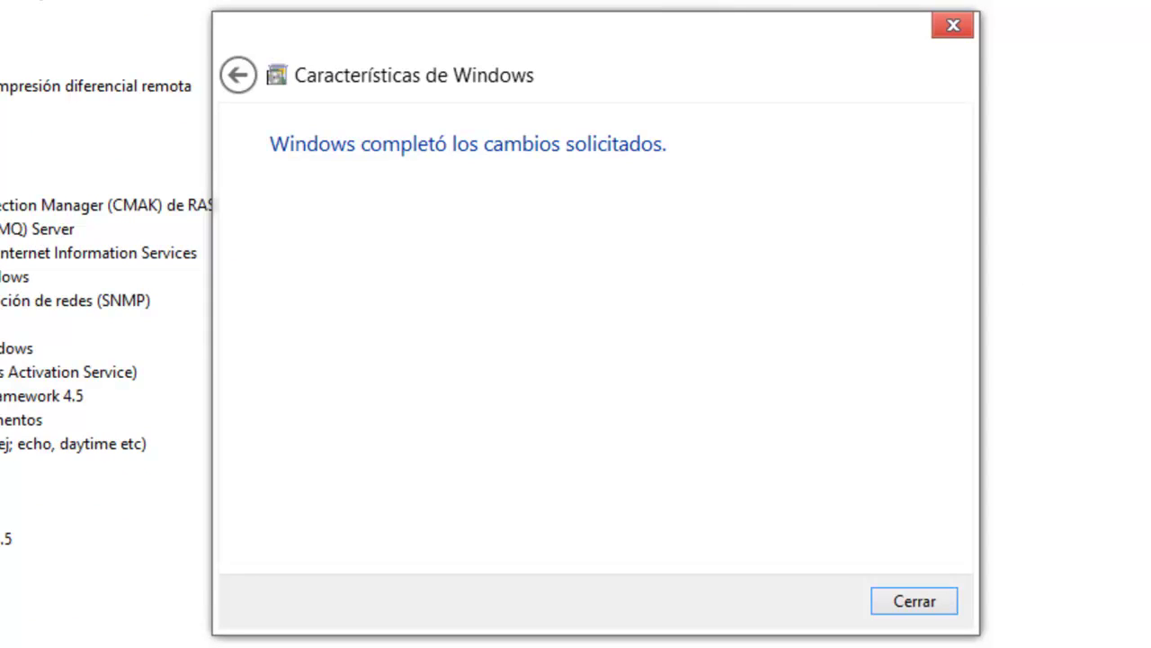
{"action": "left_click", "coordinate": [899, 601]}
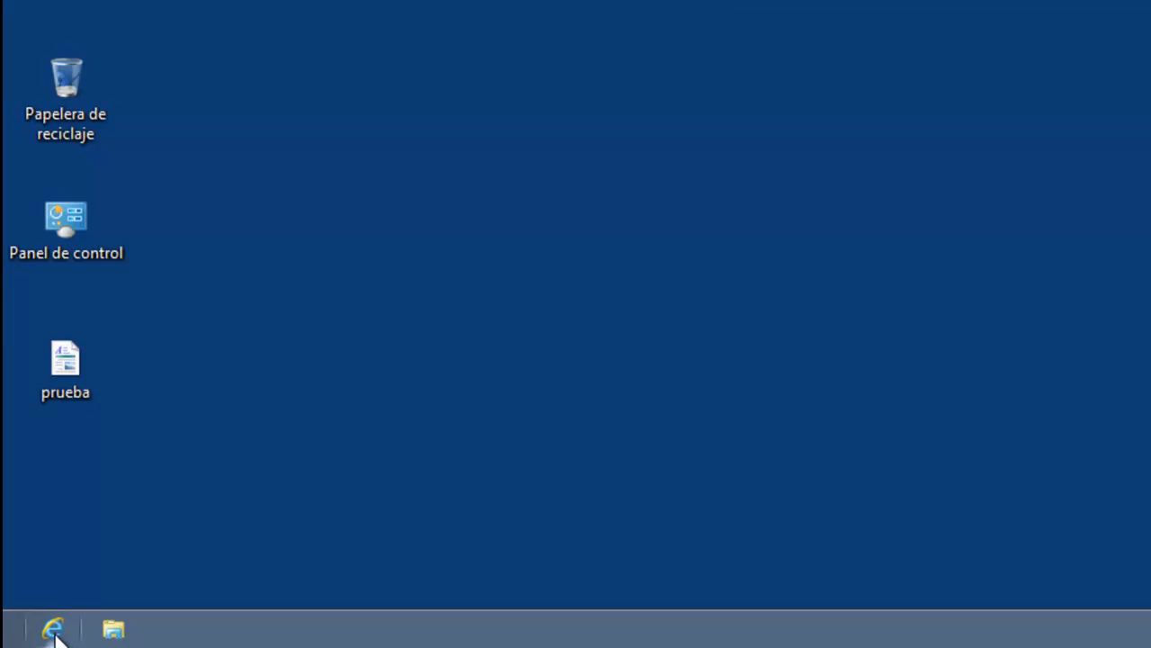
Launch Internet Explorer maximised and turn on its Barra de menú.
{"action": "left_click", "coordinate": [54, 630]}
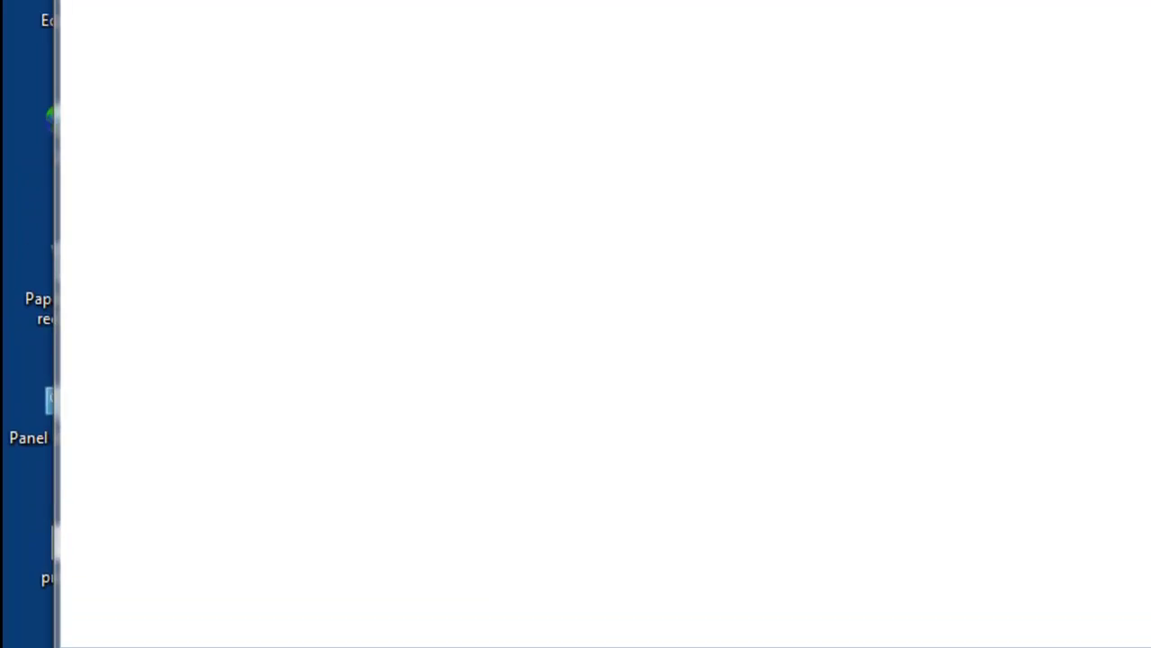
{"action": "left_click", "coordinate": [1091, 62]}
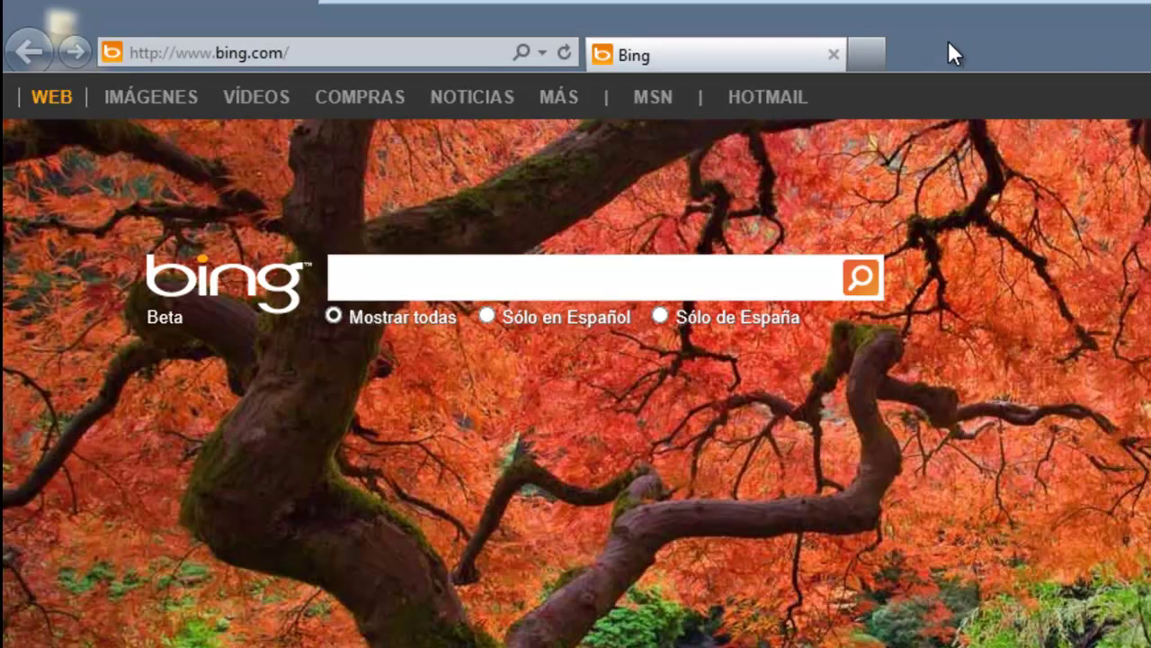
{"action": "right_click", "coordinate": [948, 42]}
{"action": "left_click", "coordinate": [991, 56]}
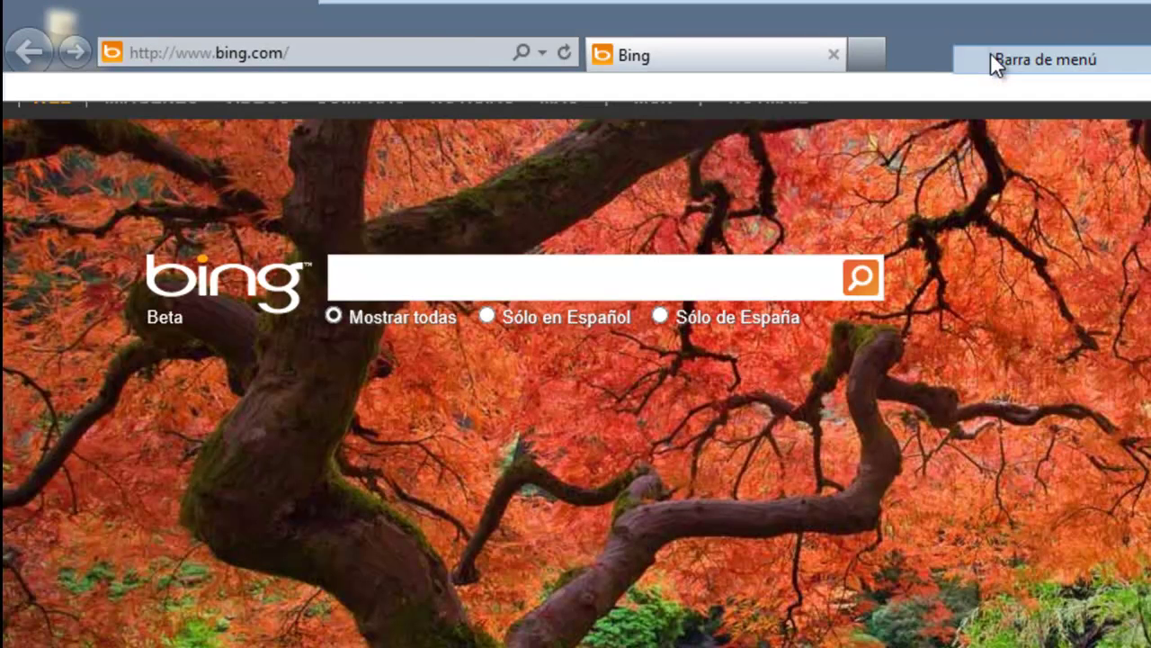
Check the Internet Explorer version under Ayuda > Acerca de.
{"action": "left_click", "coordinate": [414, 87]}
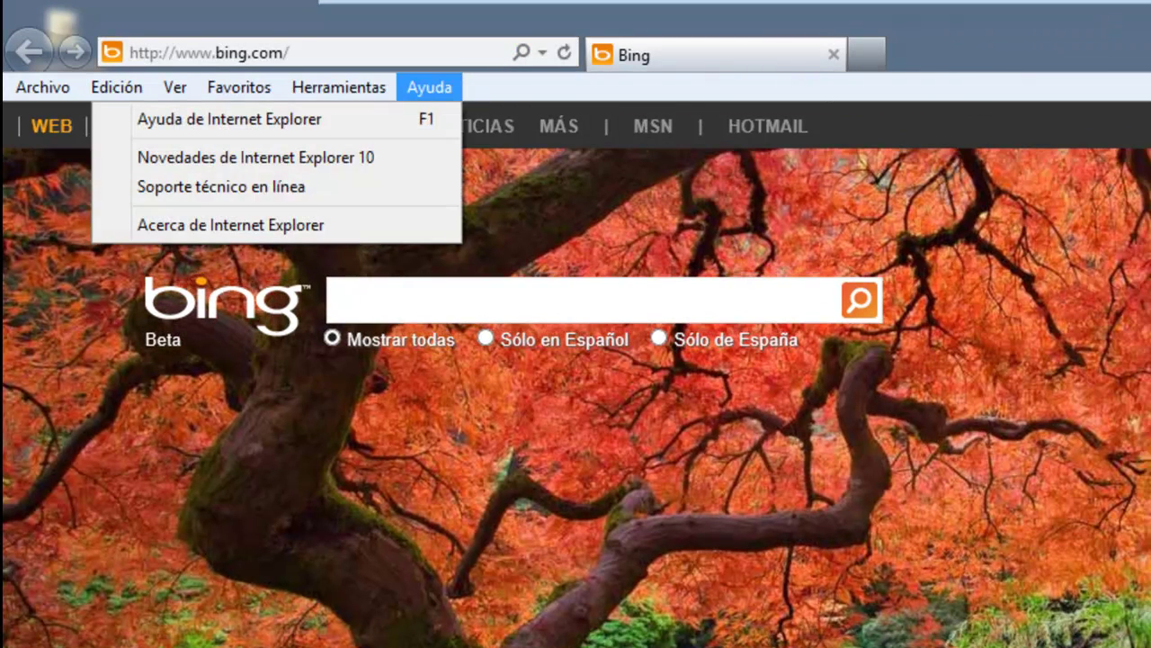
{"action": "left_click", "coordinate": [257, 226]}
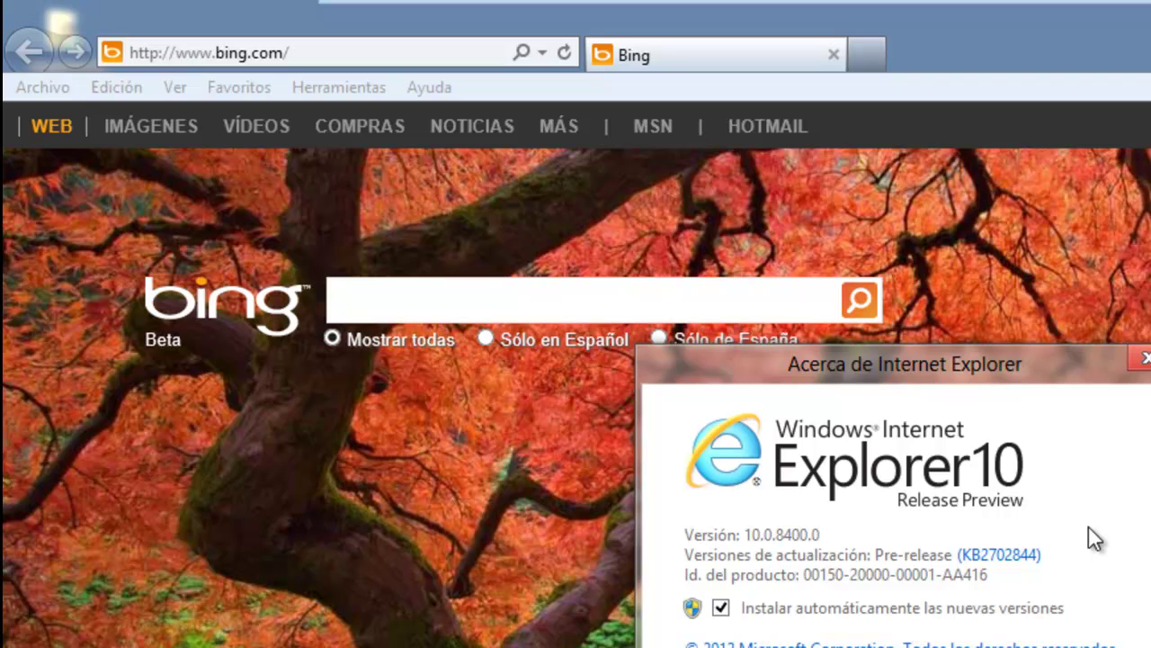
{"action": "left_click", "coordinate": [976, 643]}
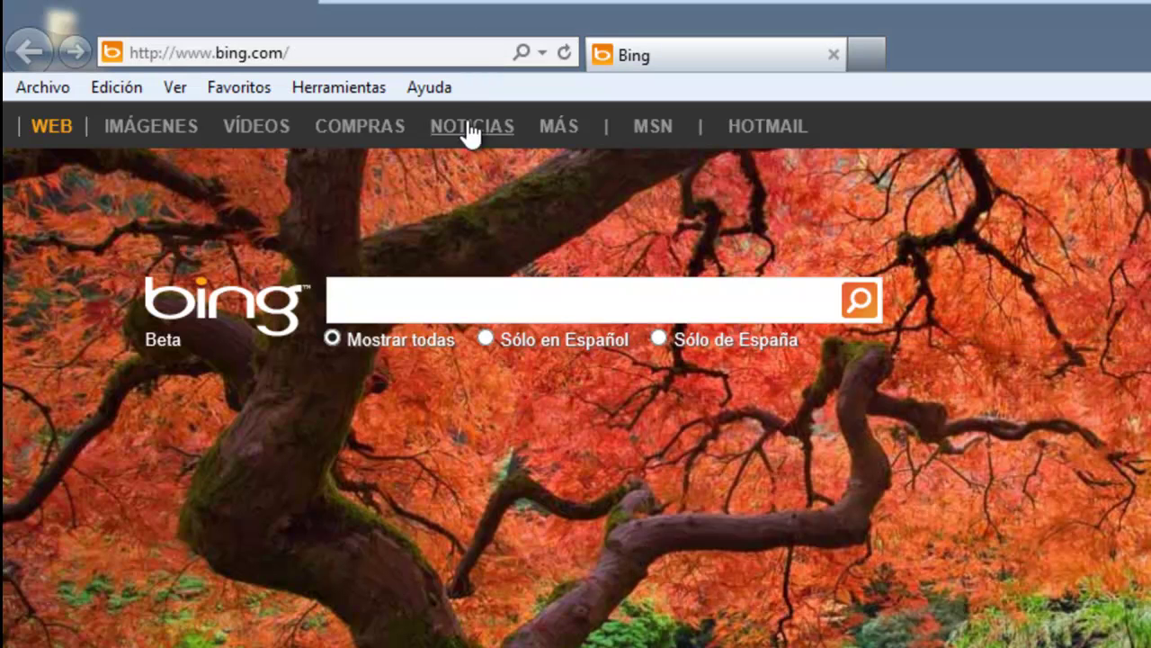
Load localhost to display the IIS 8 welcome page.
{"action": "left_click", "coordinate": [433, 54]}
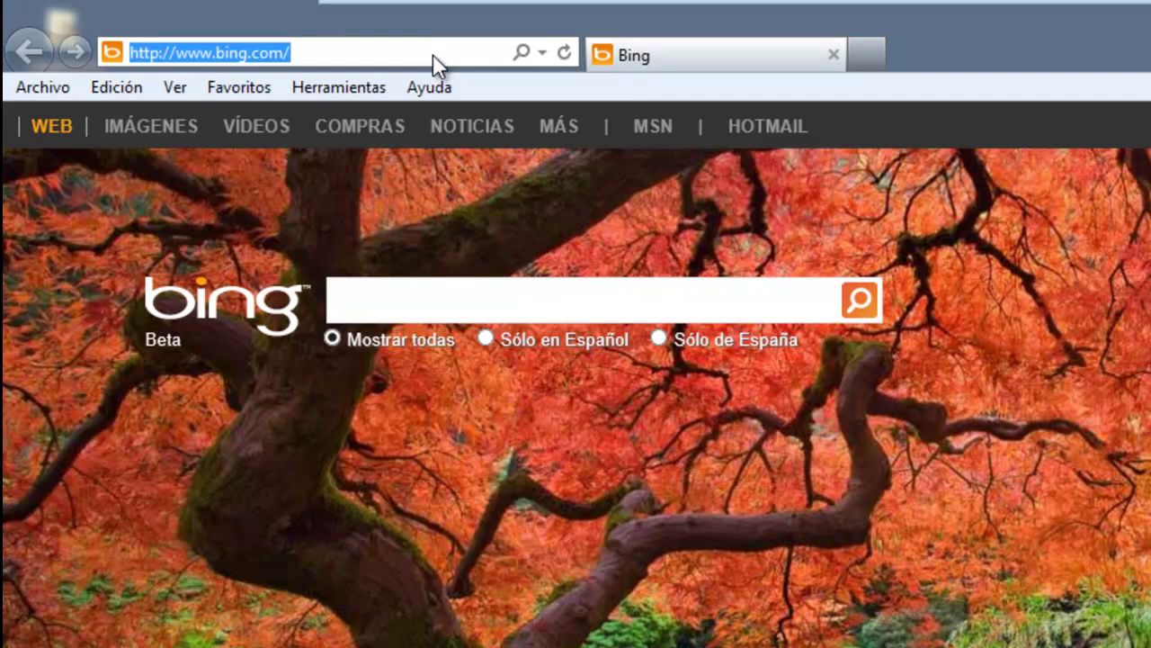
{"action": "type", "text": "localhost"}
{"action": "key", "text": "Return"}
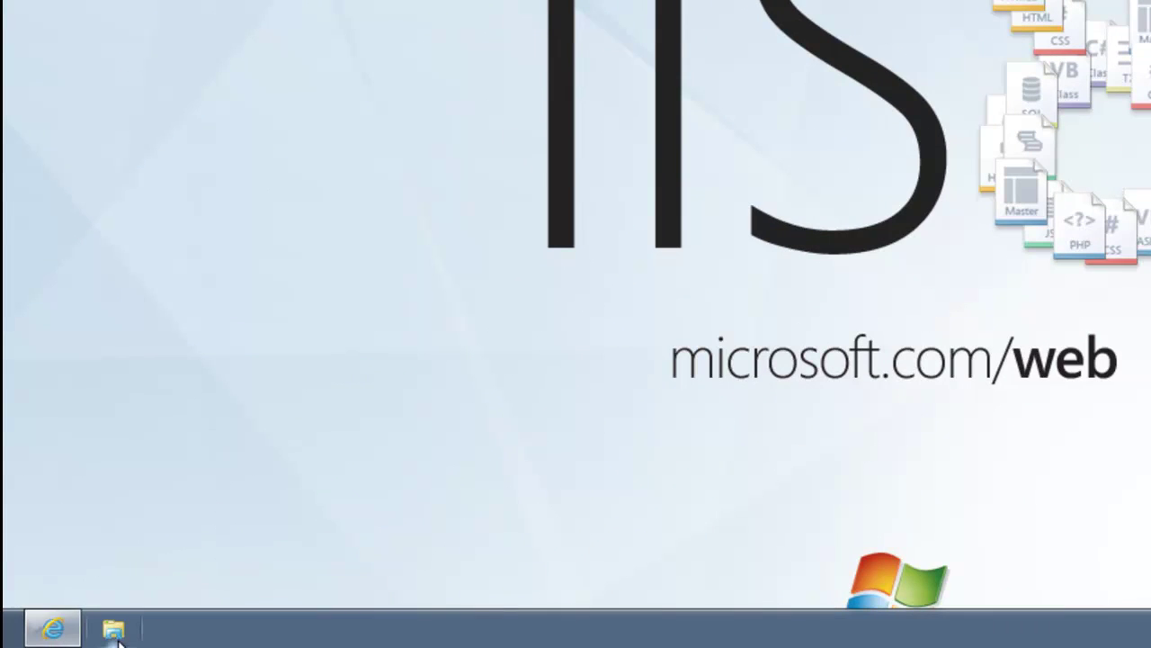
Browse in File Explorer from Equipo to Disco local (C:), then inetpub and wwwroot.
{"action": "left_click", "coordinate": [114, 629]}
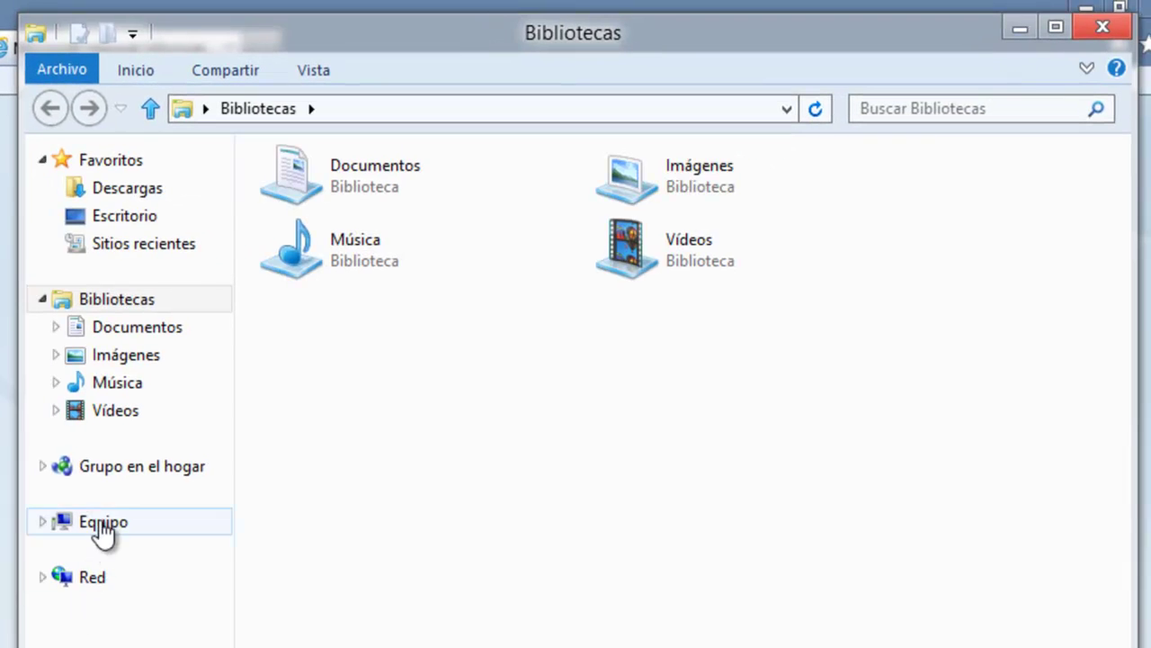
{"action": "left_click", "coordinate": [103, 531]}
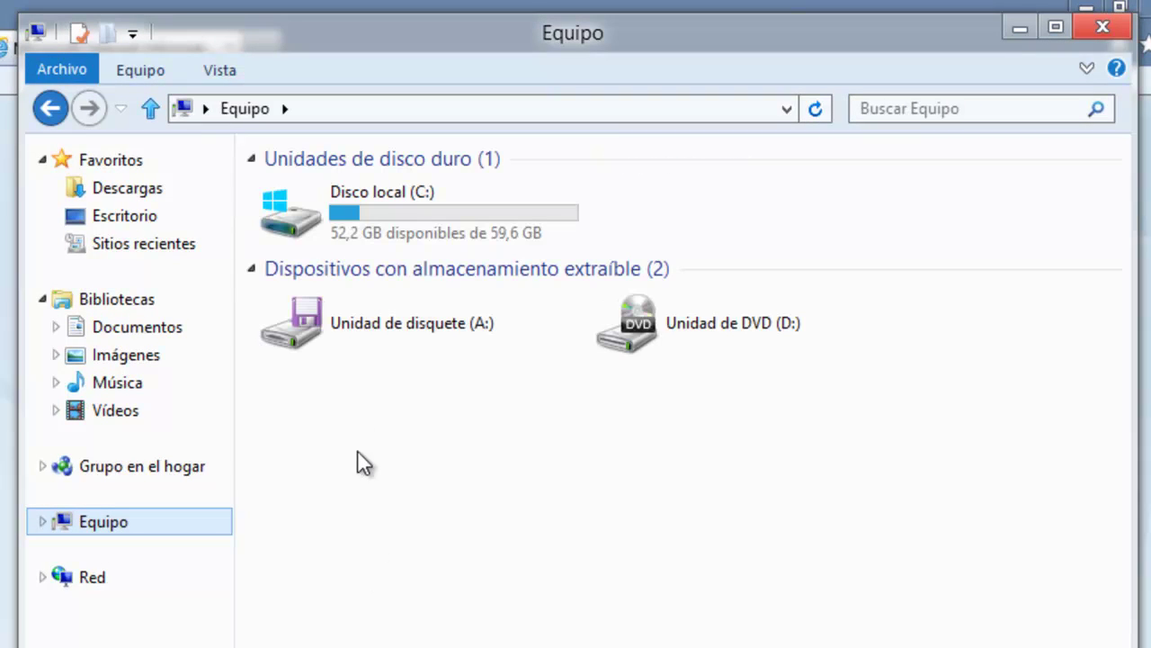
{"action": "left_click", "coordinate": [391, 201]}
{"action": "double_click", "coordinate": [391, 201]}
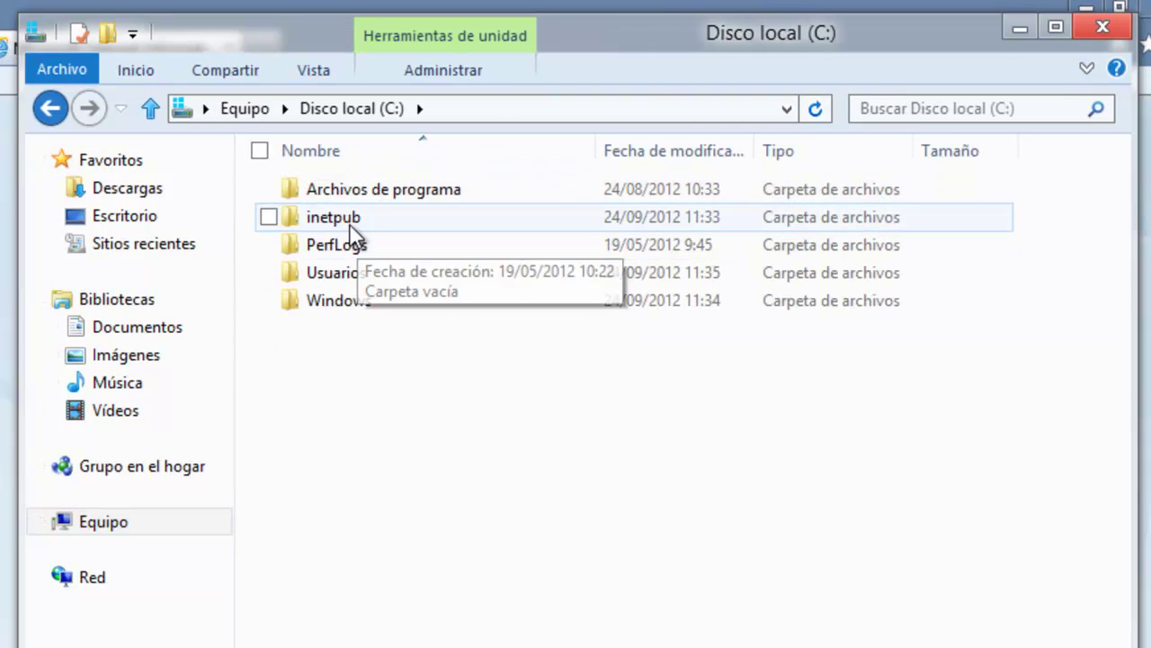
{"action": "double_click", "coordinate": [351, 218]}
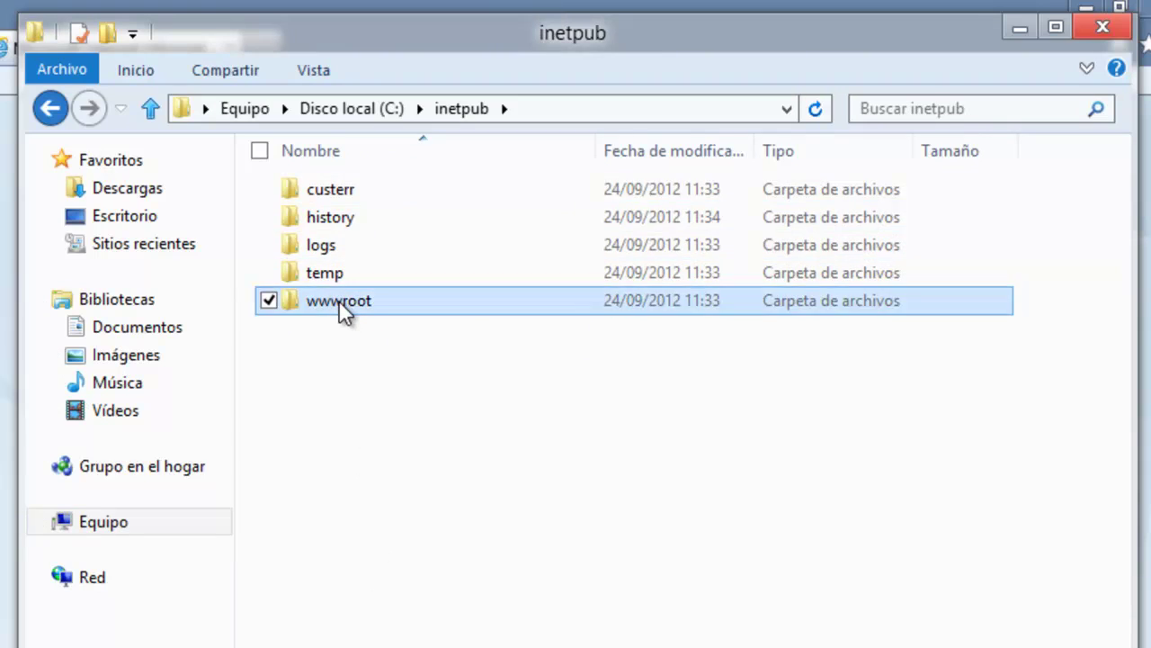
{"action": "double_click", "coordinate": [340, 304]}
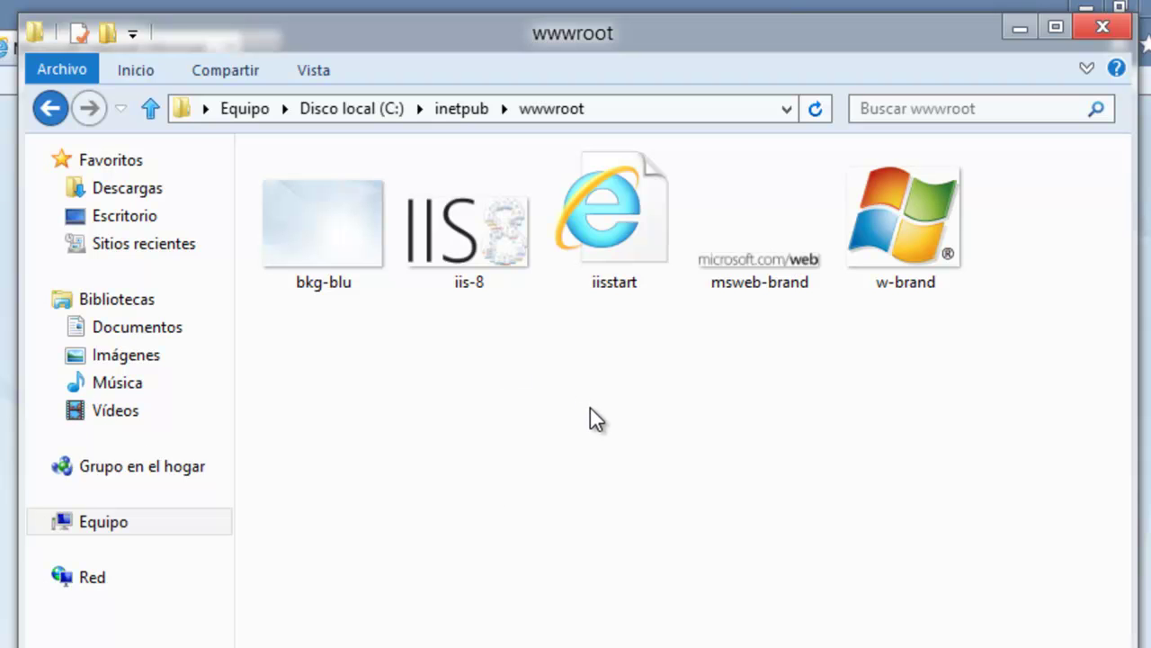
Close File Explorer and load google.es in Internet Explorer.
{"action": "left_click", "coordinate": [1105, 27]}
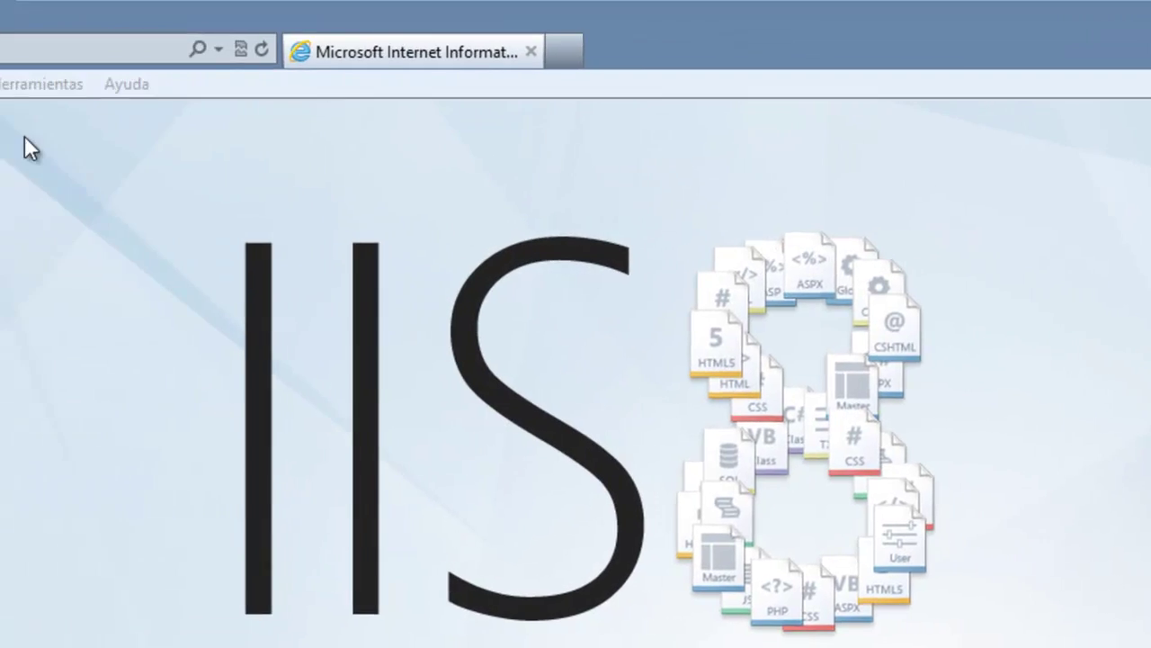
{"action": "left_click", "coordinate": [68, 53]}
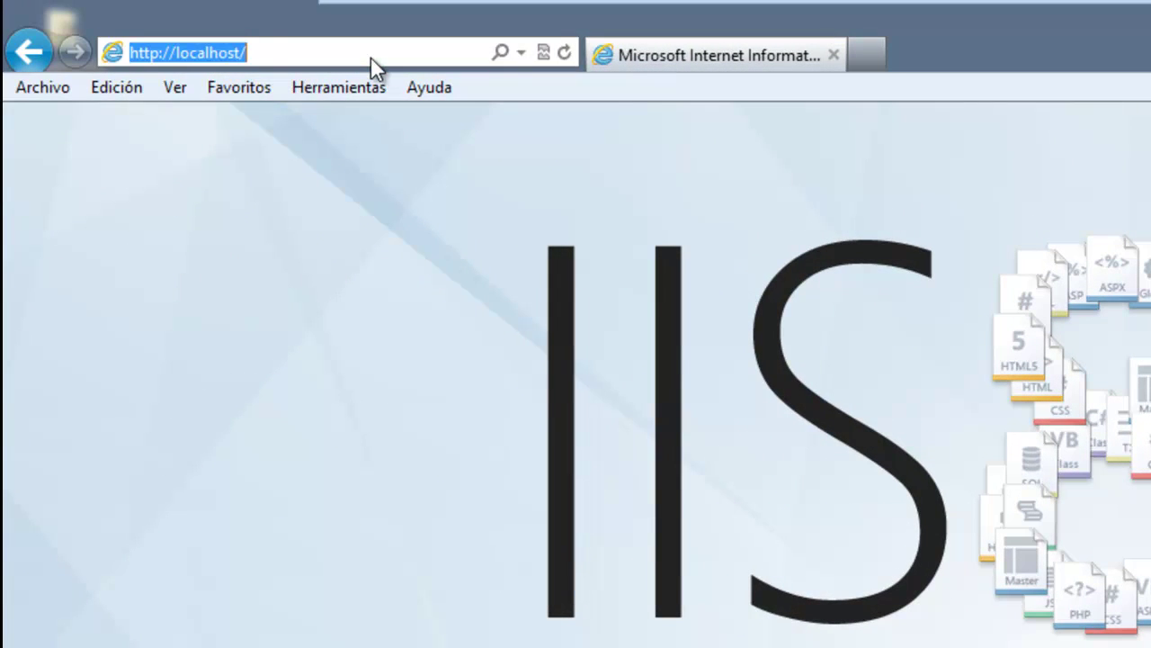
{"action": "type", "text": "google.es"}
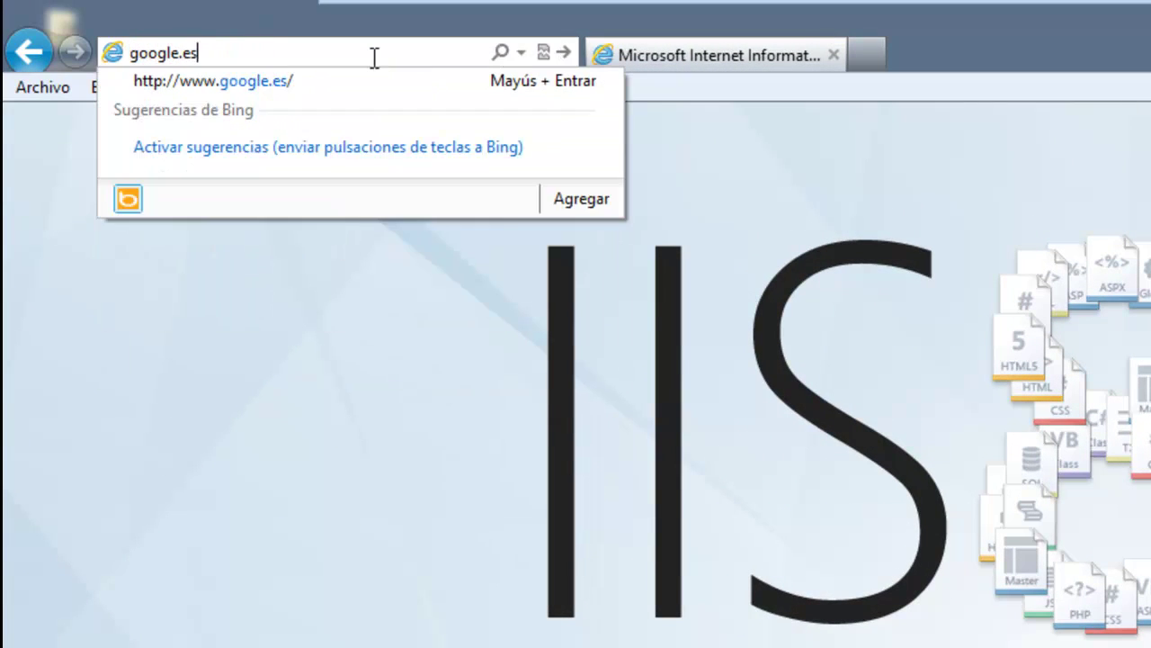
{"action": "key", "text": "Return"}
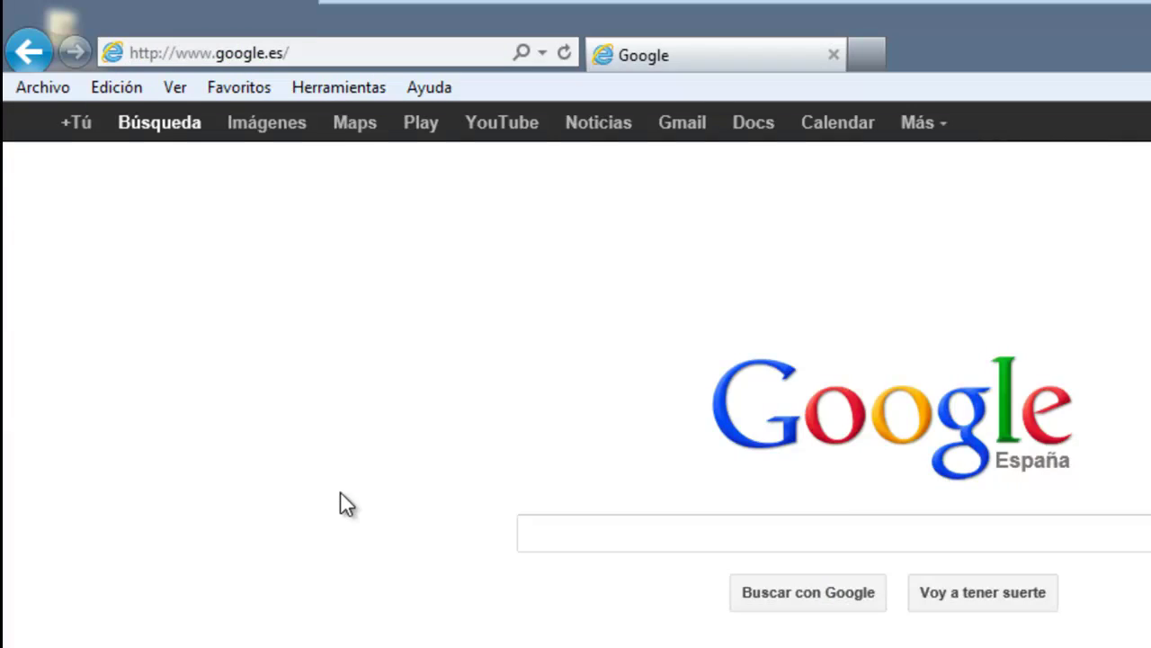
Search Google for notepad++ and download the Notepad++ installer.
{"action": "left_click", "coordinate": [591, 527]}
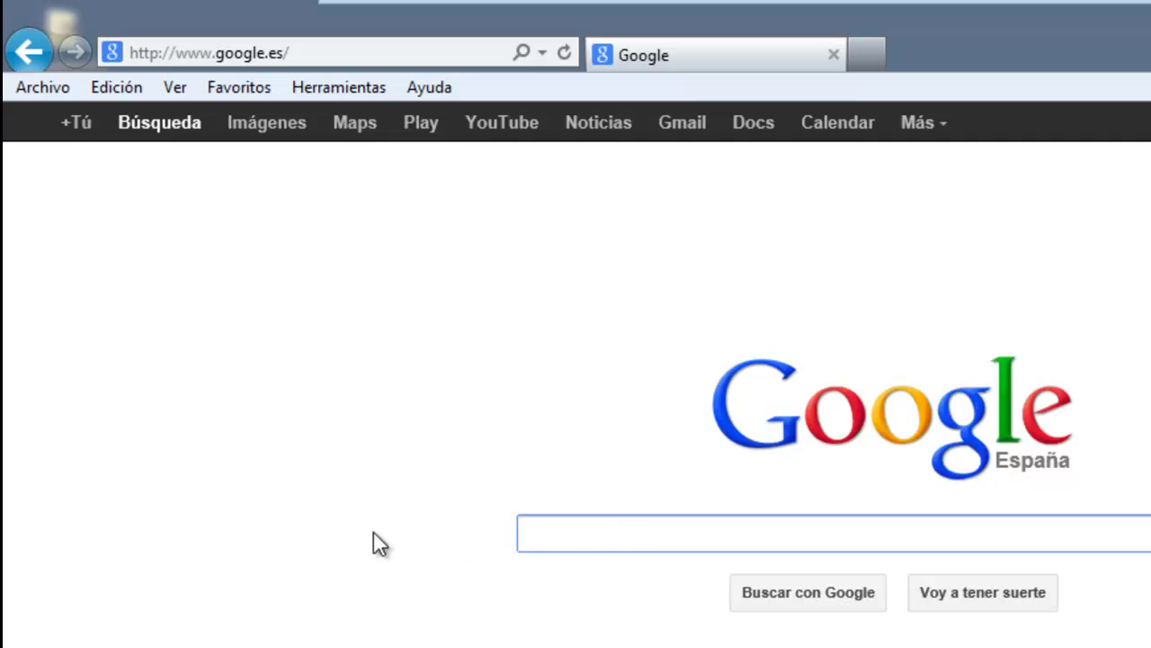
{"action": "type", "text": "notepad++"}
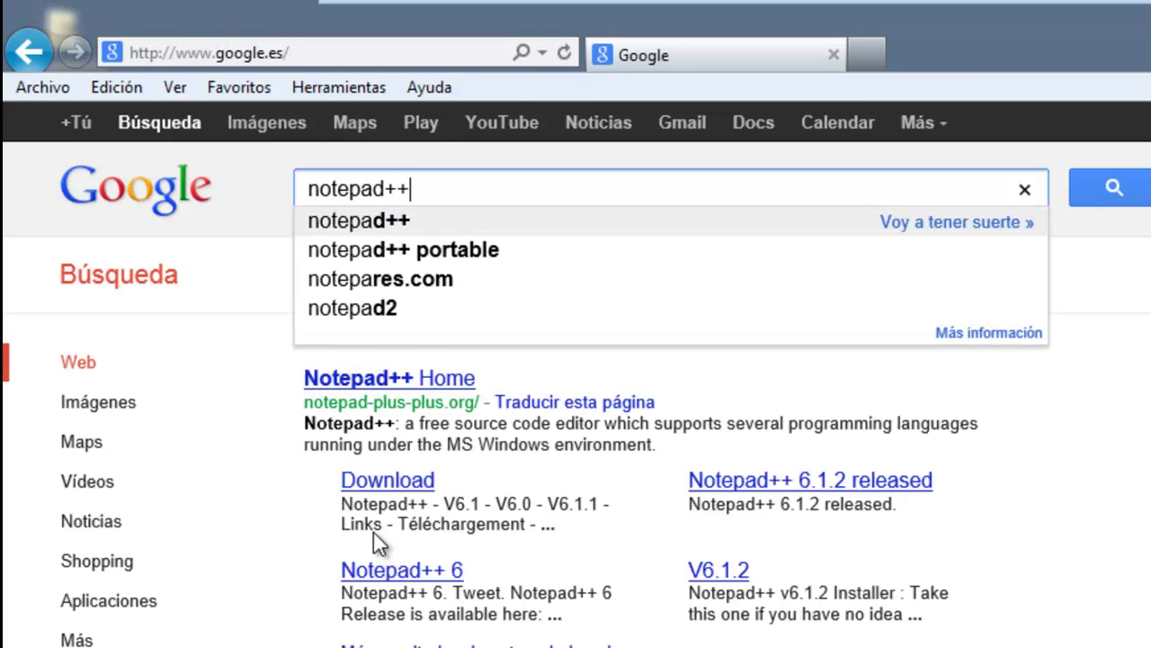
{"action": "left_click", "coordinate": [406, 491]}
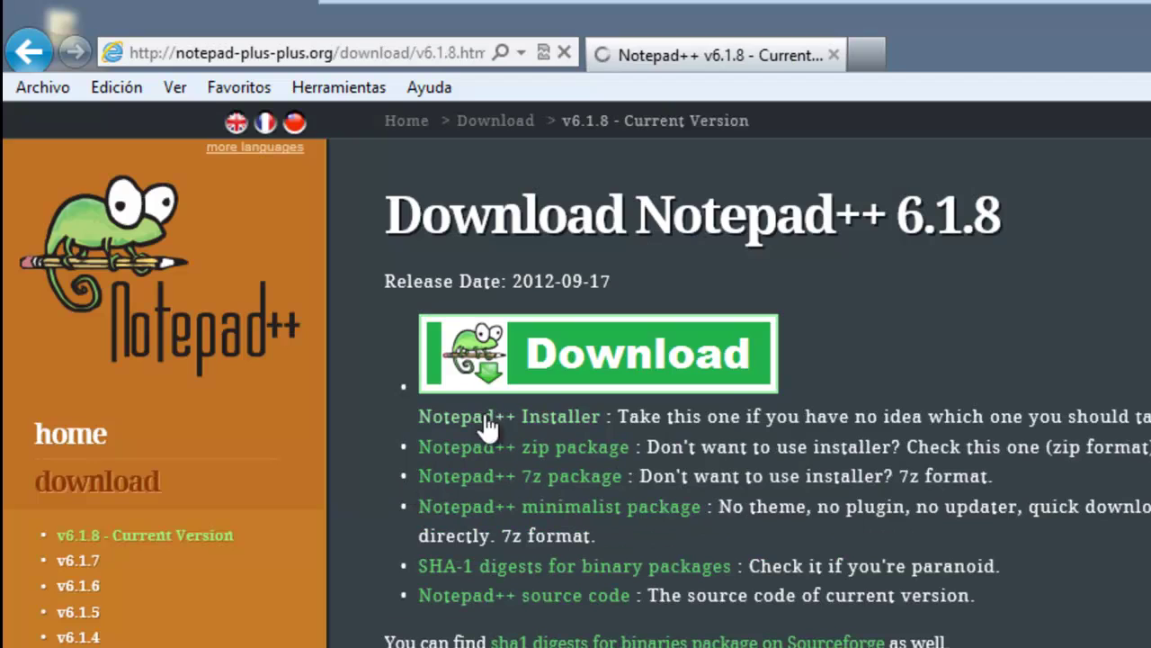
{"action": "left_click", "coordinate": [538, 418]}
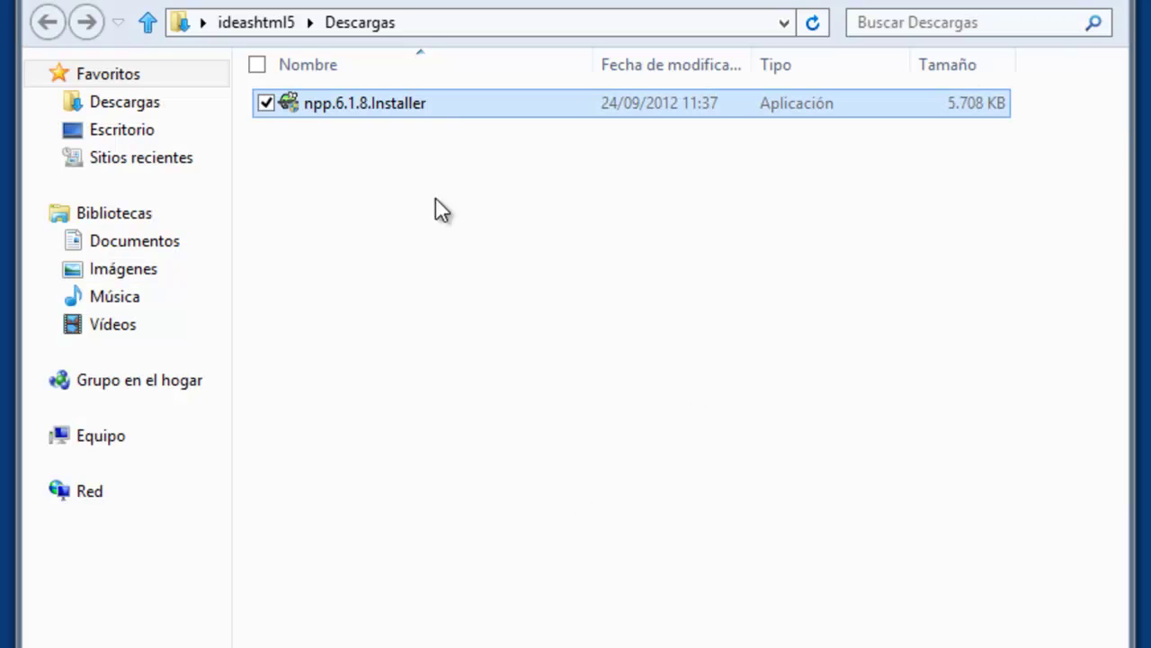
Install Notepad++ 6.1.8 in Español with the default location and components, then launch it.
{"action": "double_click", "coordinate": [436, 102]}
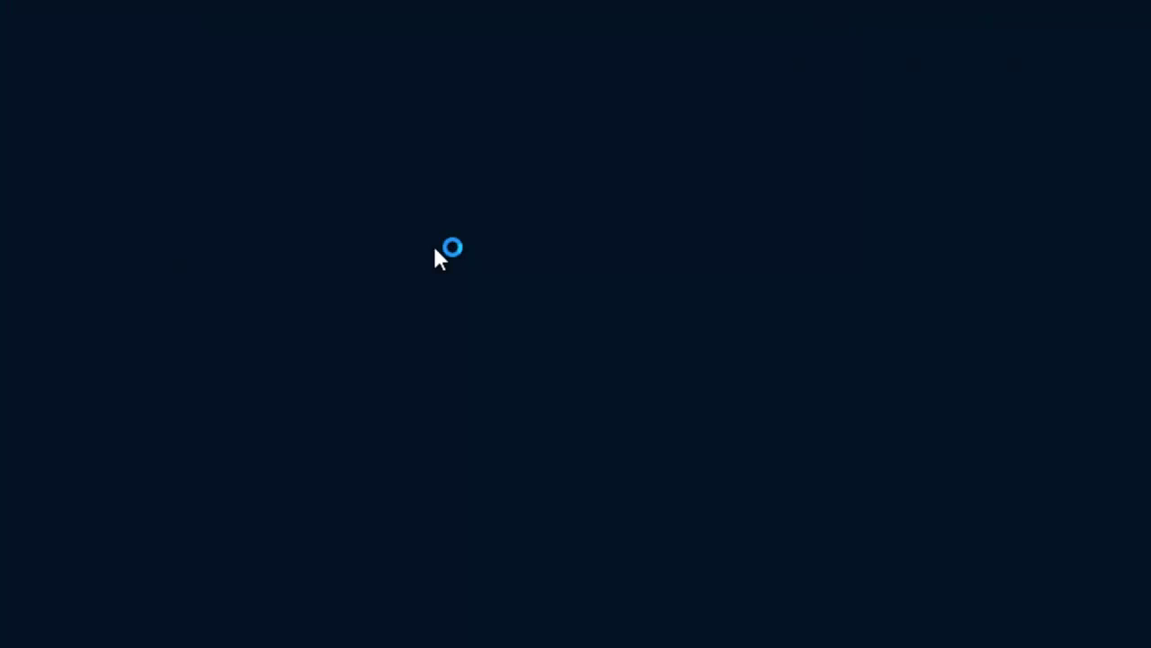
{"action": "left_click", "coordinate": [596, 421]}
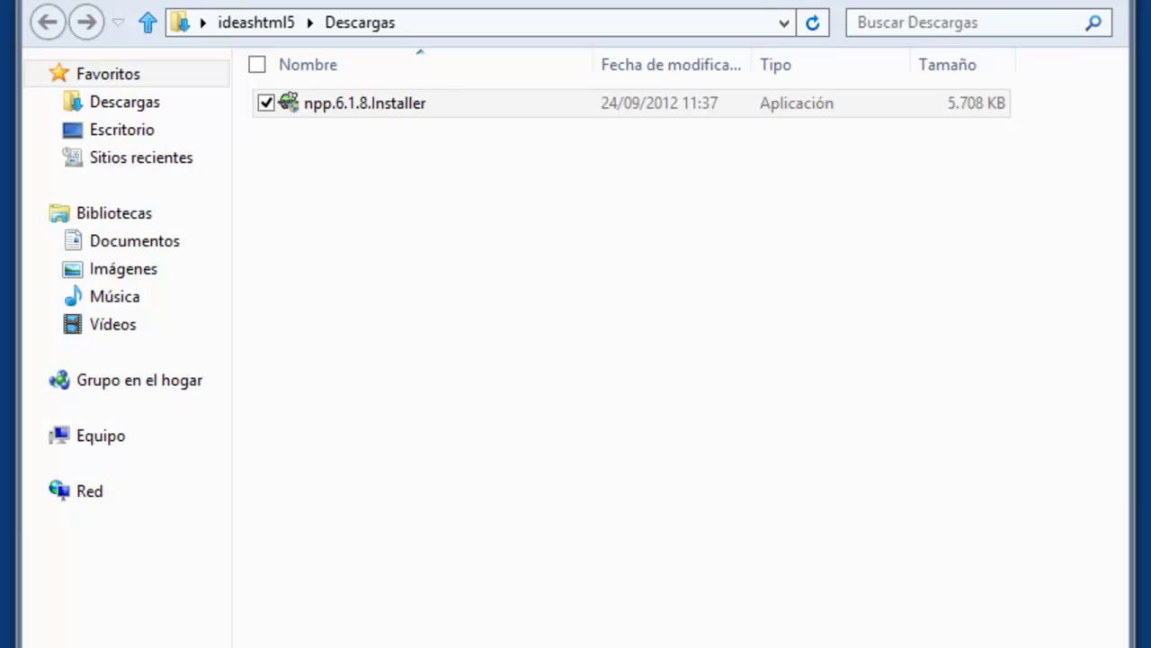
{"action": "left_click", "coordinate": [477, 451]}
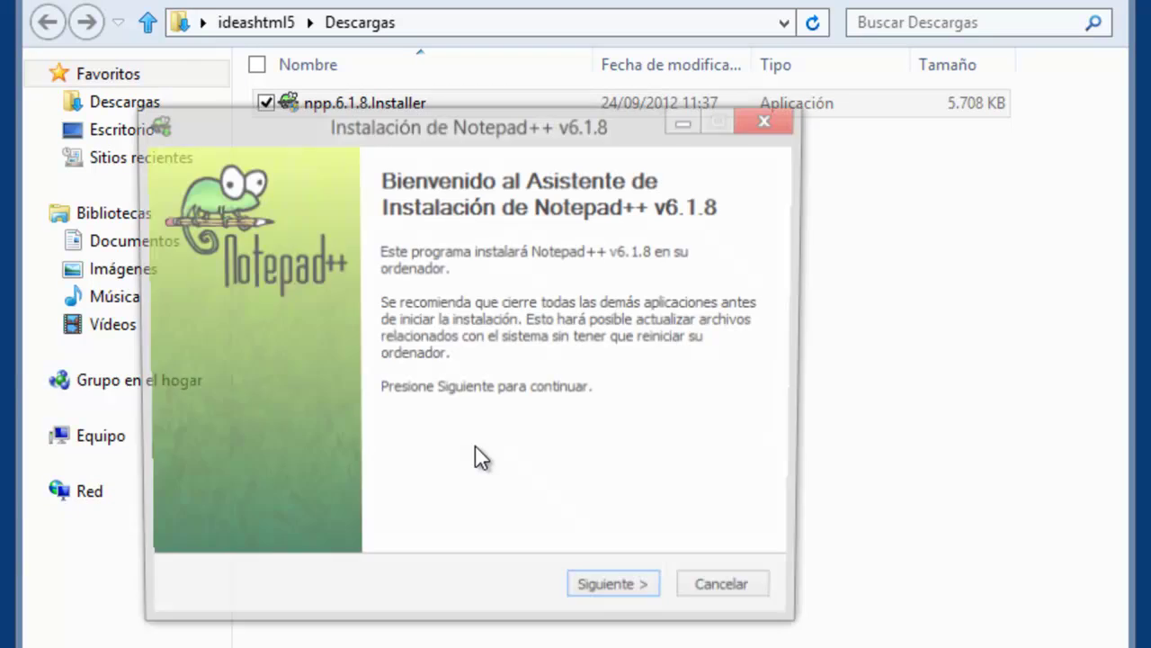
{"action": "left_click", "coordinate": [616, 598]}
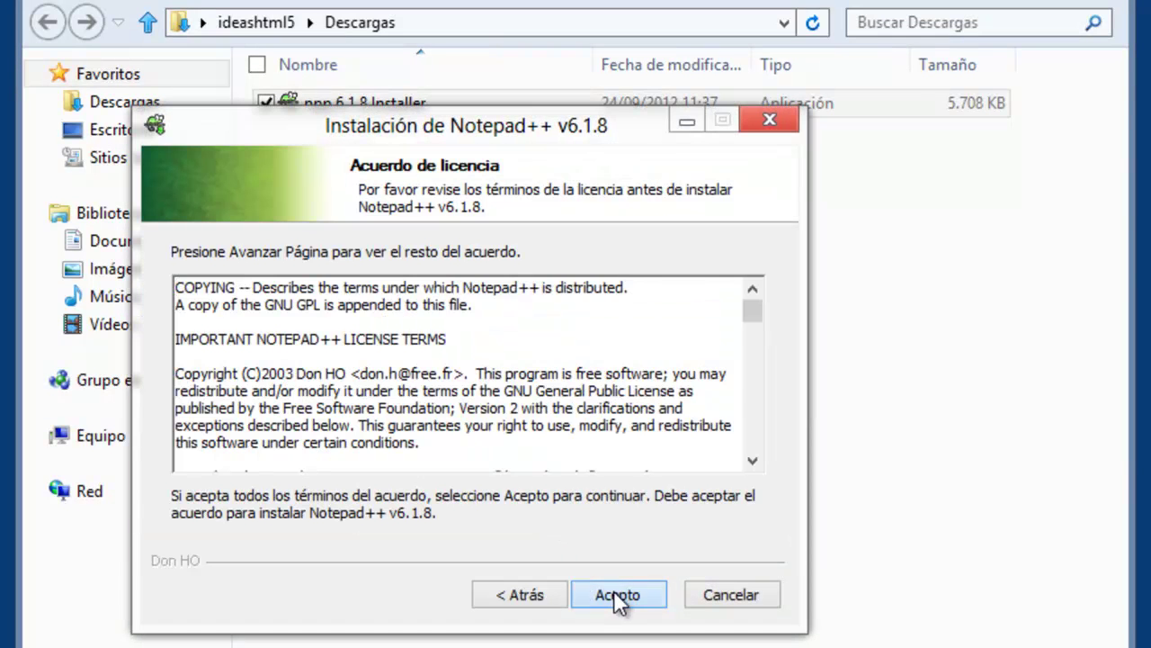
{"action": "left_click", "coordinate": [617, 598]}
{"action": "left_click", "coordinate": [616, 598]}
{"action": "left_click", "coordinate": [616, 597]}
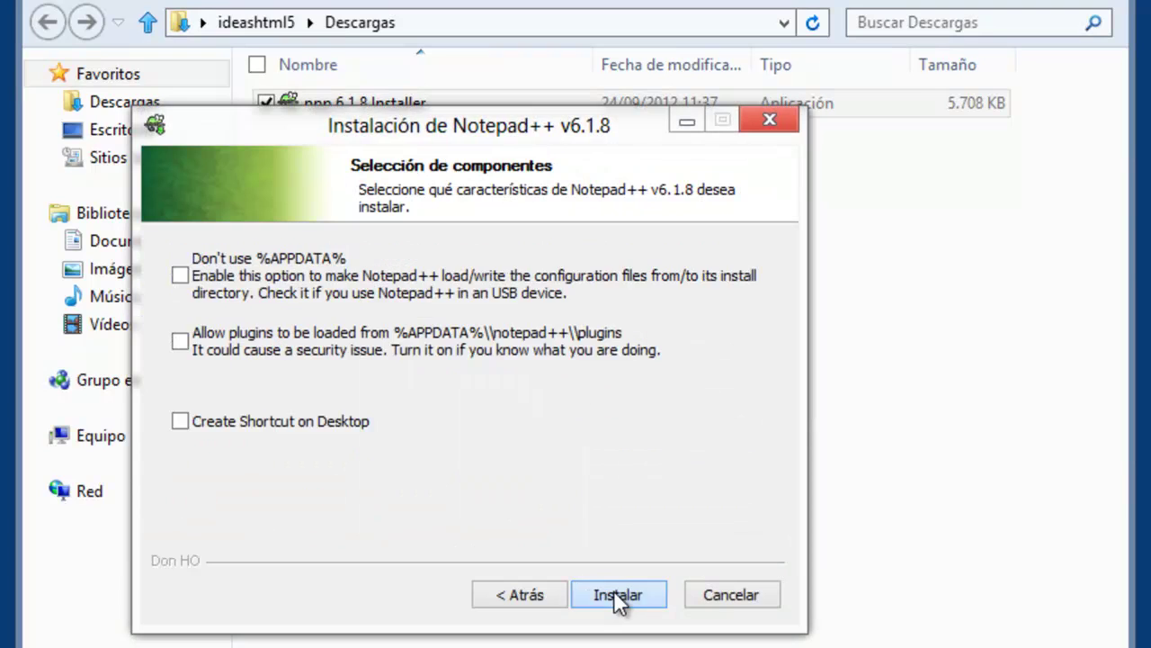
{"action": "left_click", "coordinate": [616, 597]}
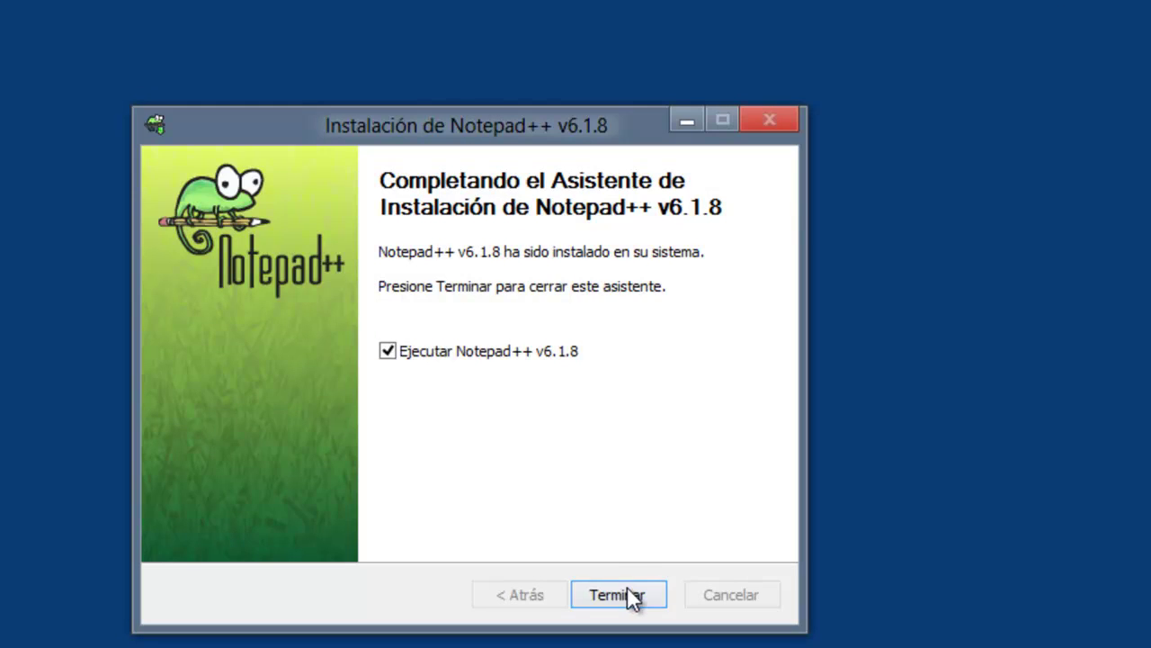
{"action": "left_click", "coordinate": [628, 596]}
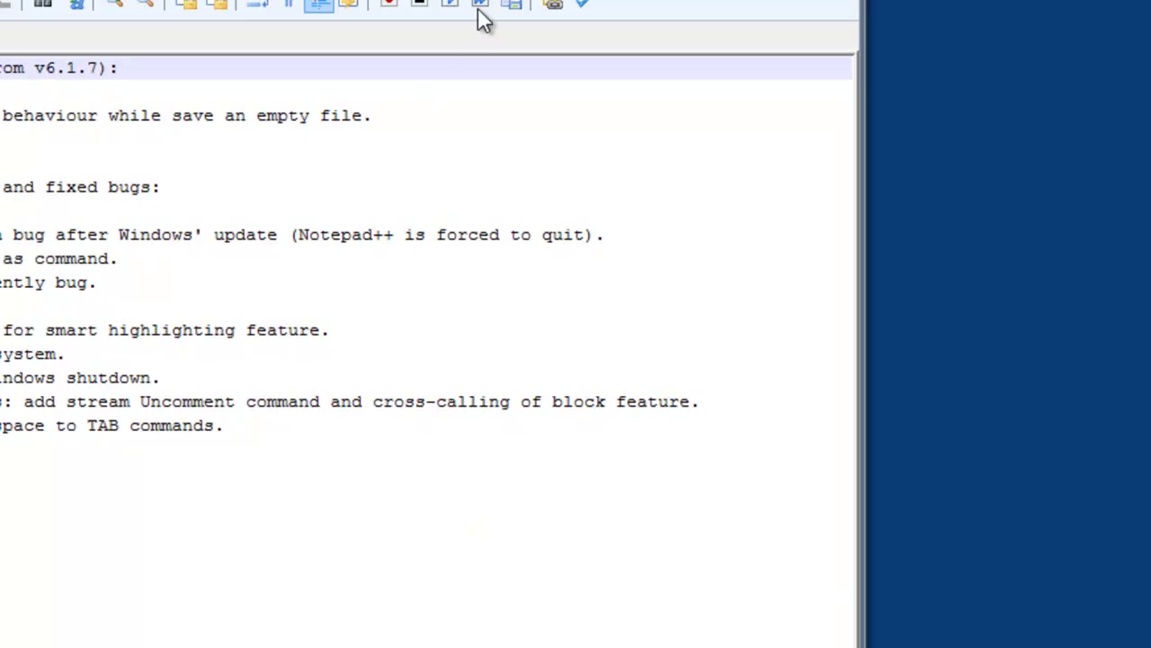
Maximise Notepad++ and open Configuración de estilo.
{"action": "double_click", "coordinate": [830, 5]}
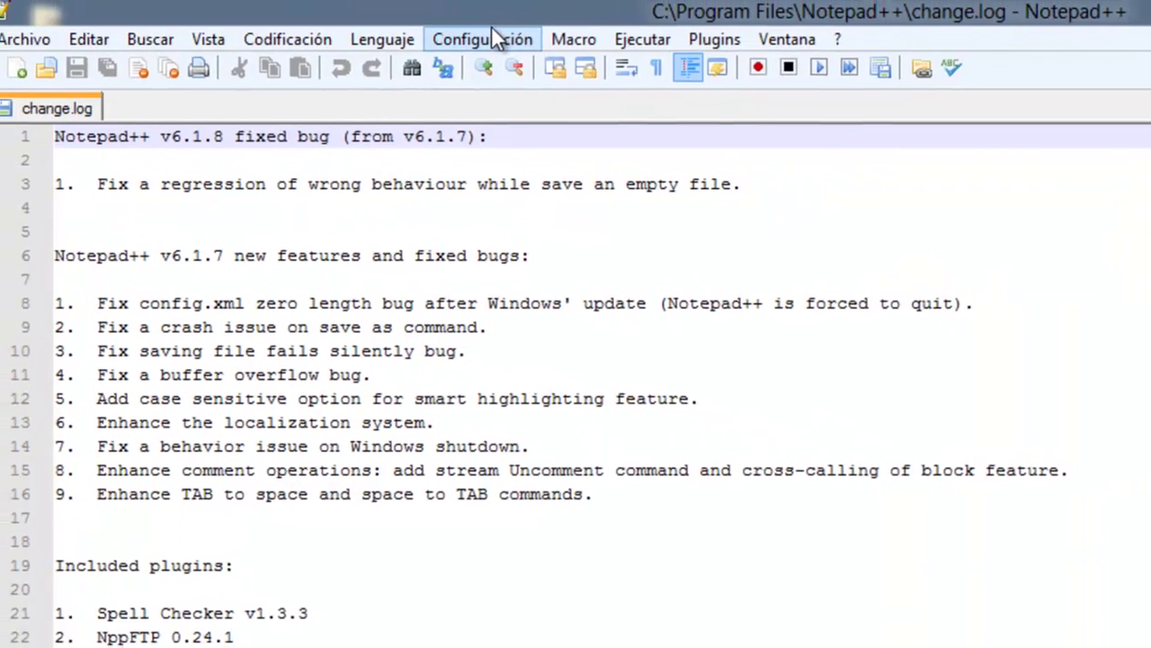
{"action": "left_click", "coordinate": [502, 41]}
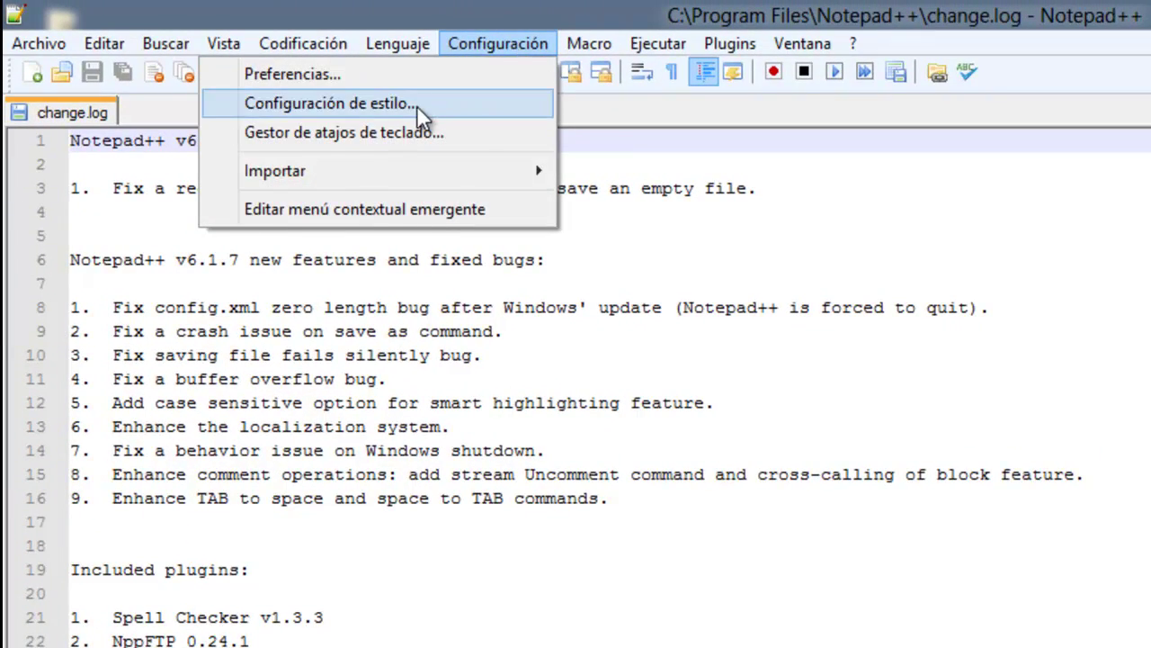
{"action": "left_click", "coordinate": [416, 105]}
Apply the Zenburn theme with Guardar & Cerrar and zoom in the editor text.
{"action": "left_click", "coordinate": [637, 229]}
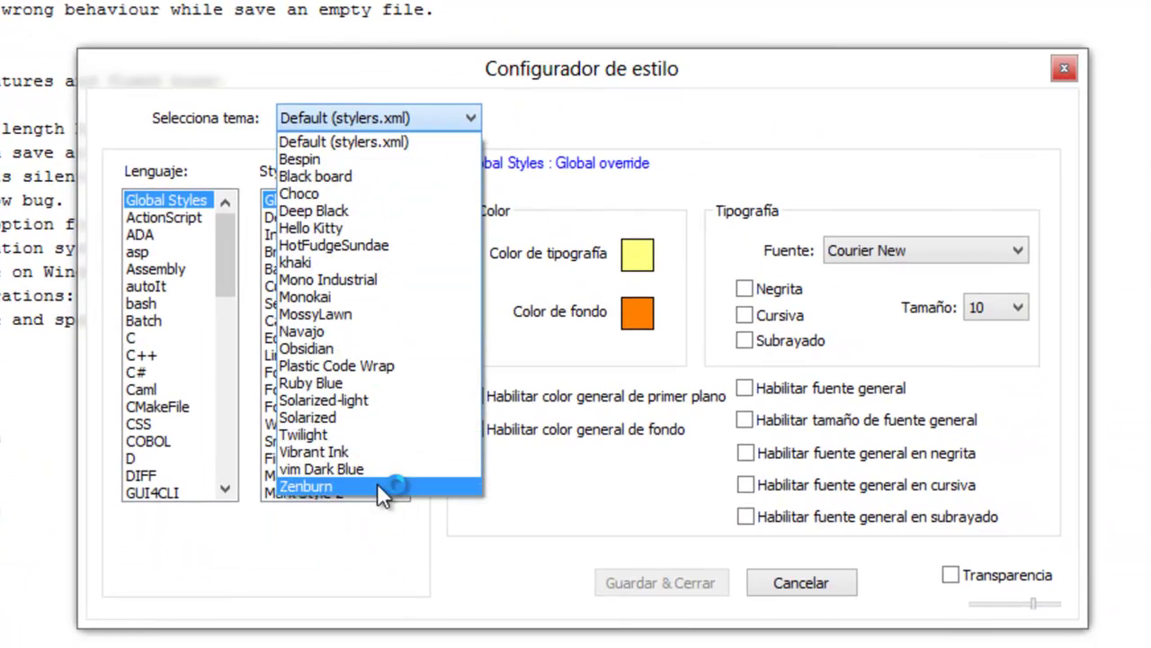
{"action": "left_click", "coordinate": [377, 486]}
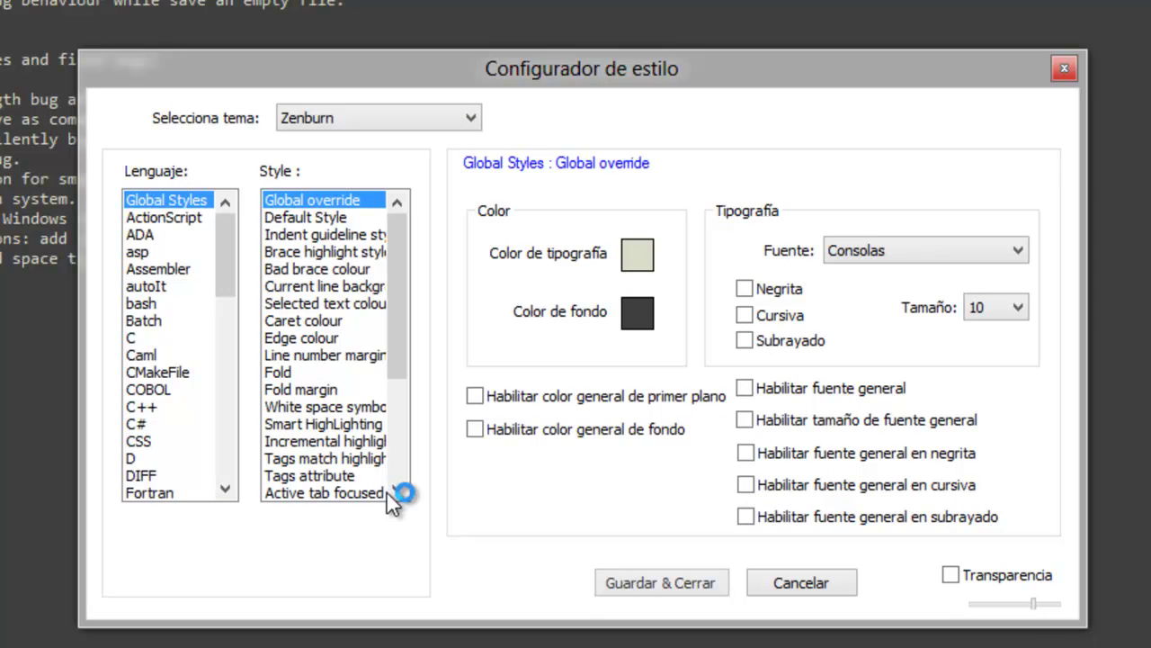
{"action": "left_click", "coordinate": [660, 582]}
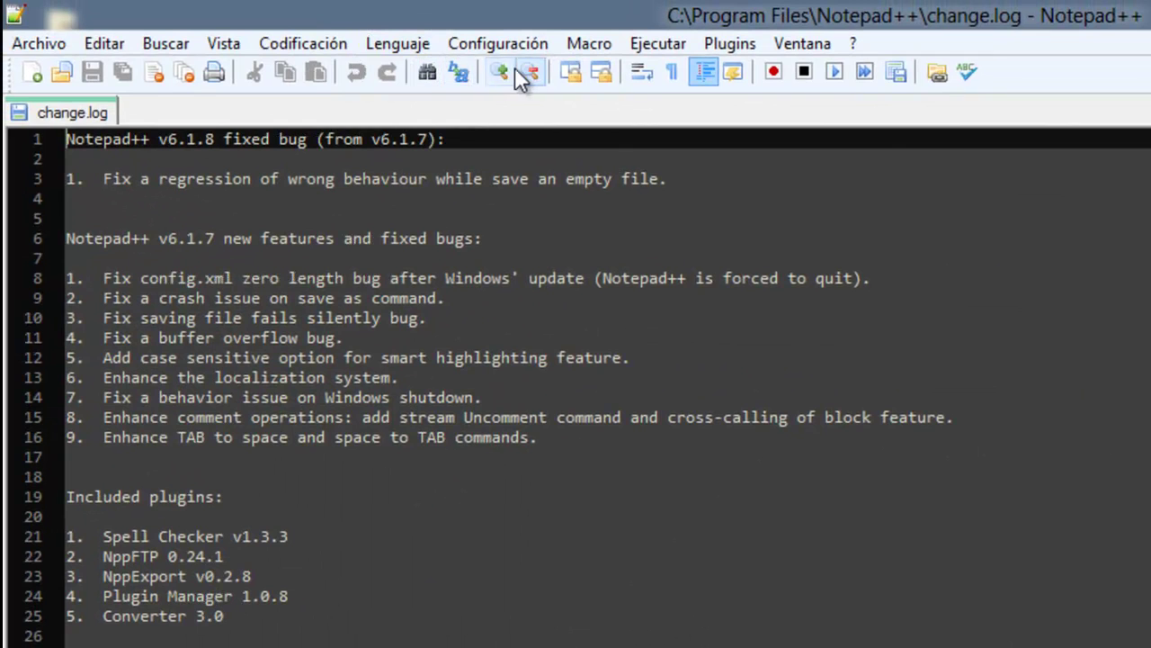
{"action": "left_click", "coordinate": [501, 70]}
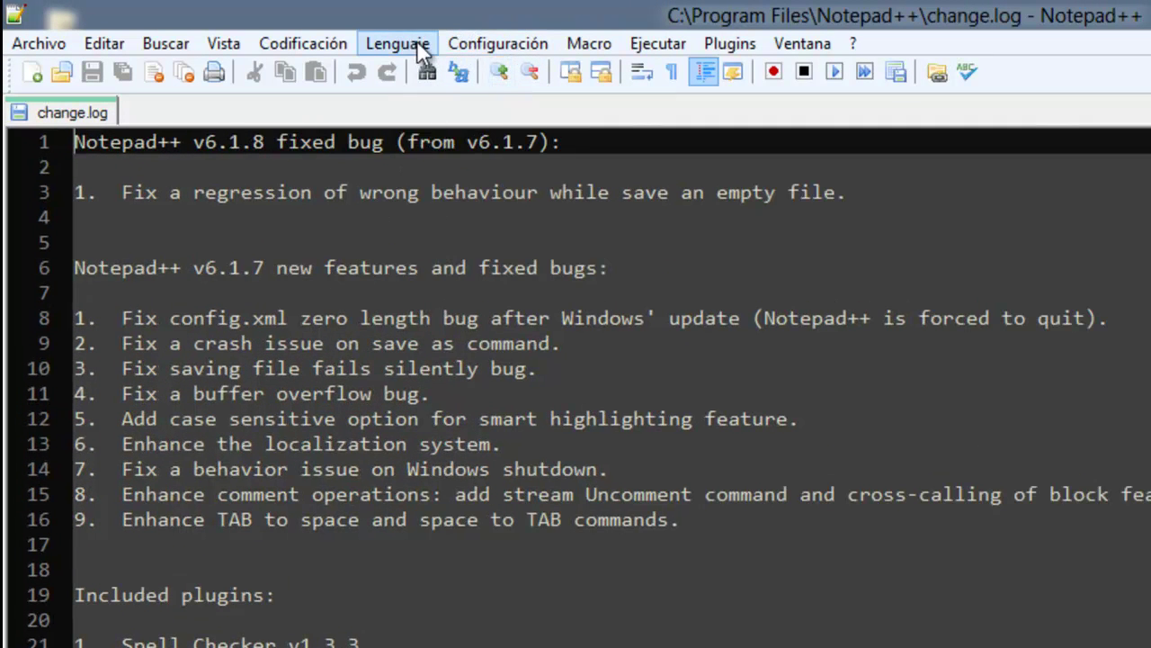
{"action": "left_click", "coordinate": [470, 43]}
Enable Habilitar autocompletar on every entry and Pistas para los parámetros in Preferencias.
{"action": "left_click", "coordinate": [411, 76]}
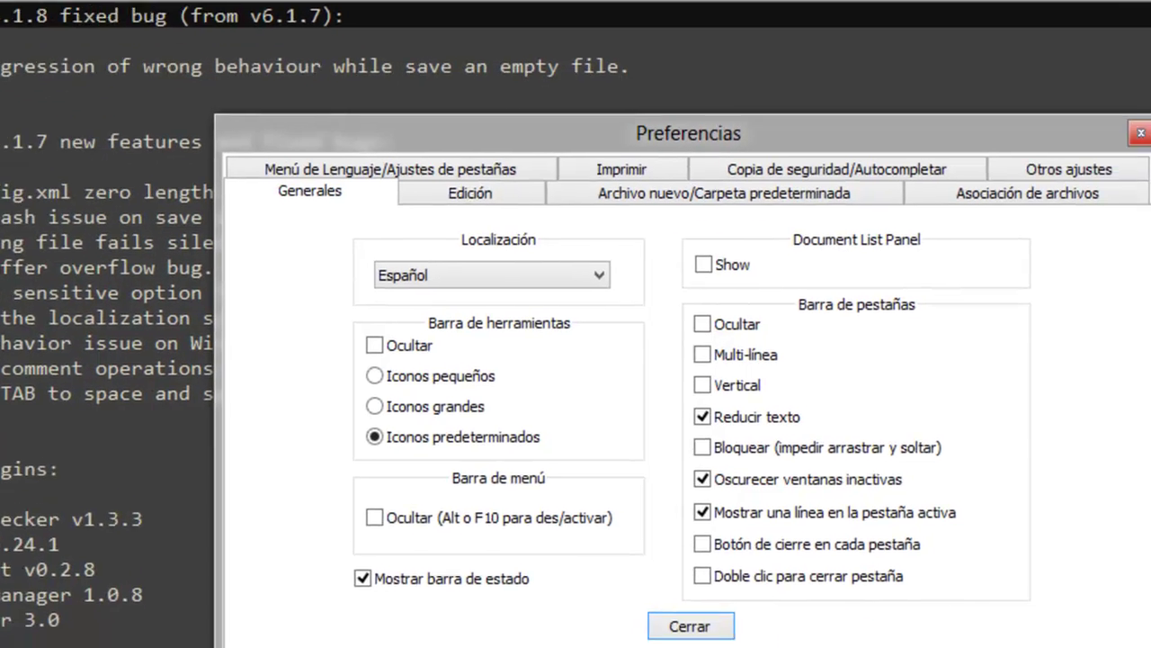
{"action": "left_click", "coordinate": [718, 104]}
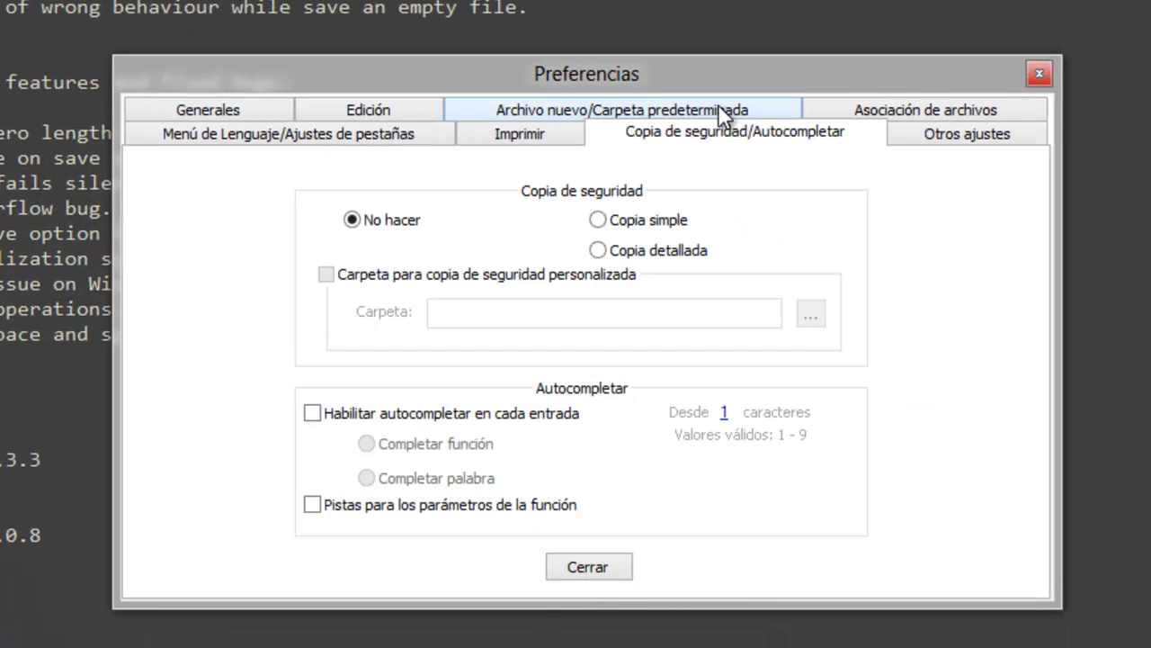
{"action": "left_click", "coordinate": [312, 413]}
{"action": "left_click", "coordinate": [312, 505]}
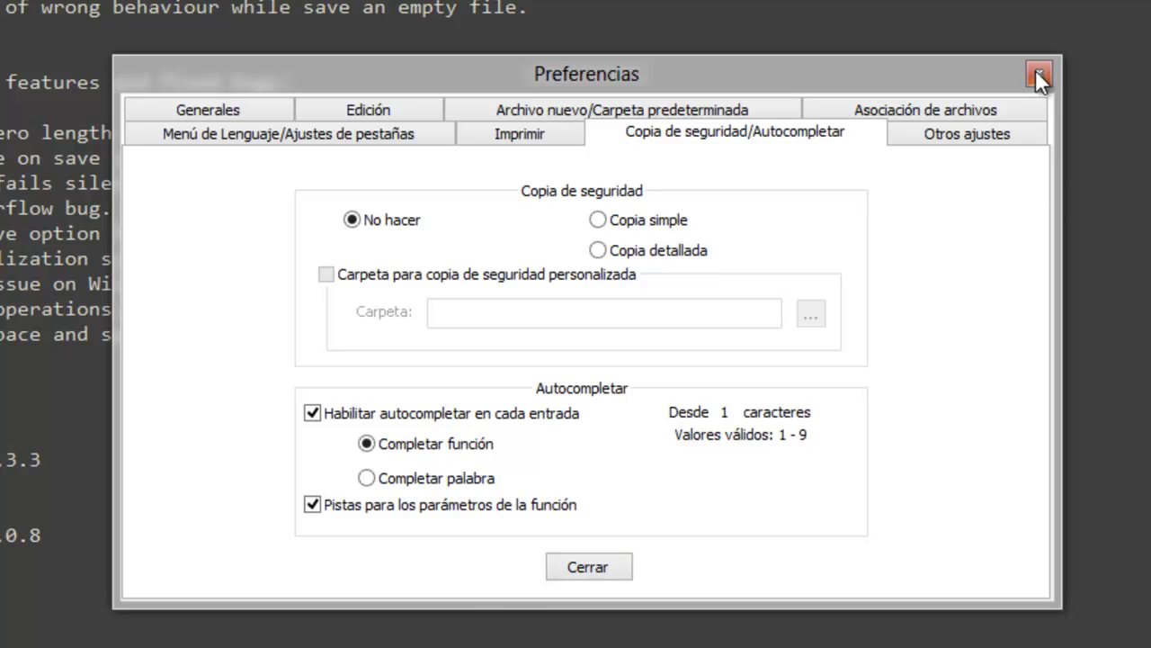
{"action": "left_click", "coordinate": [564, 566]}
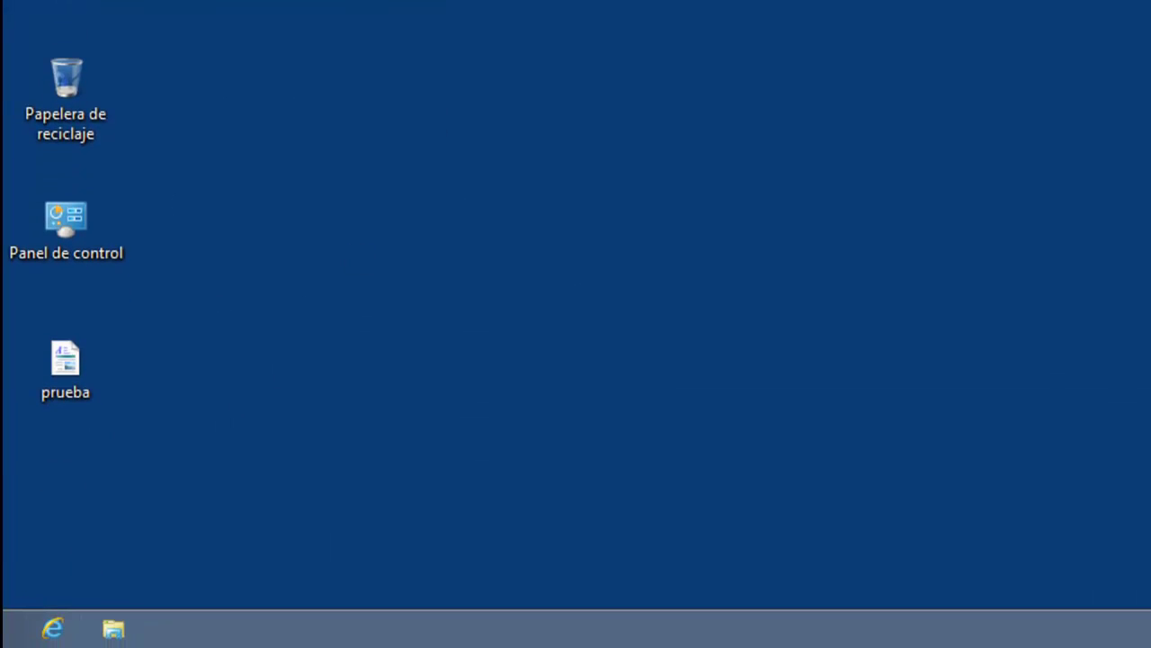
Pin the Notepad++ tile to the taskbar via Anclar a la barra de tareas, then go to Escritorio.
{"action": "left_click", "coordinate": [2, 645]}
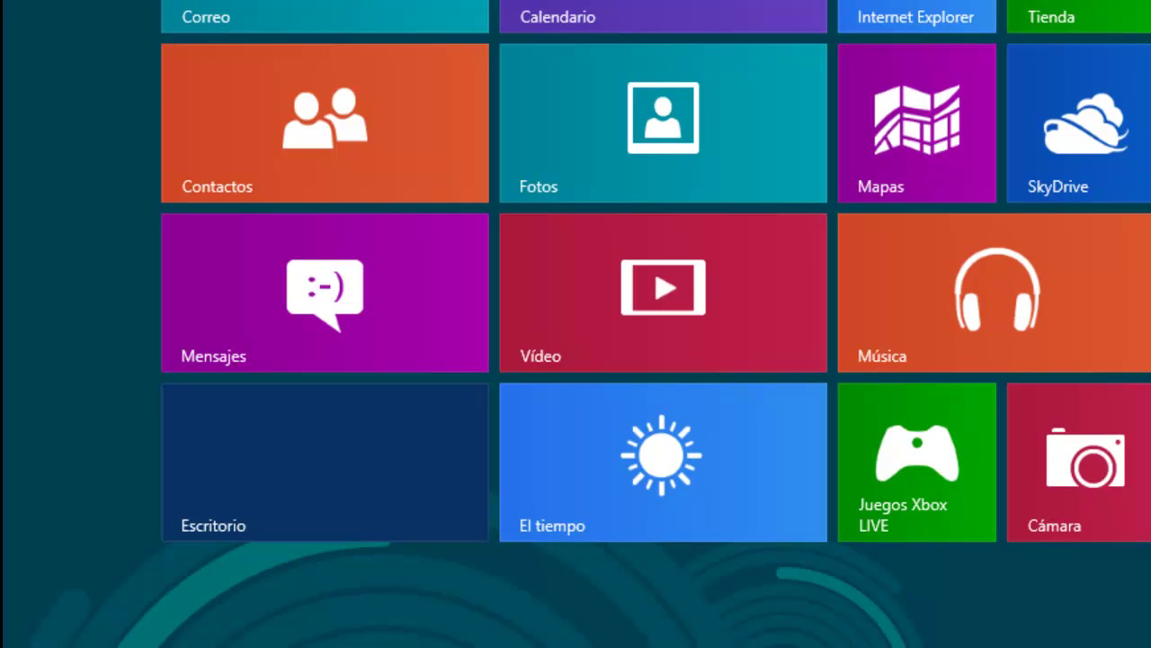
{"action": "scroll", "coordinate": [520, 642], "scroll_direction": "down", "scroll_amount": 5}
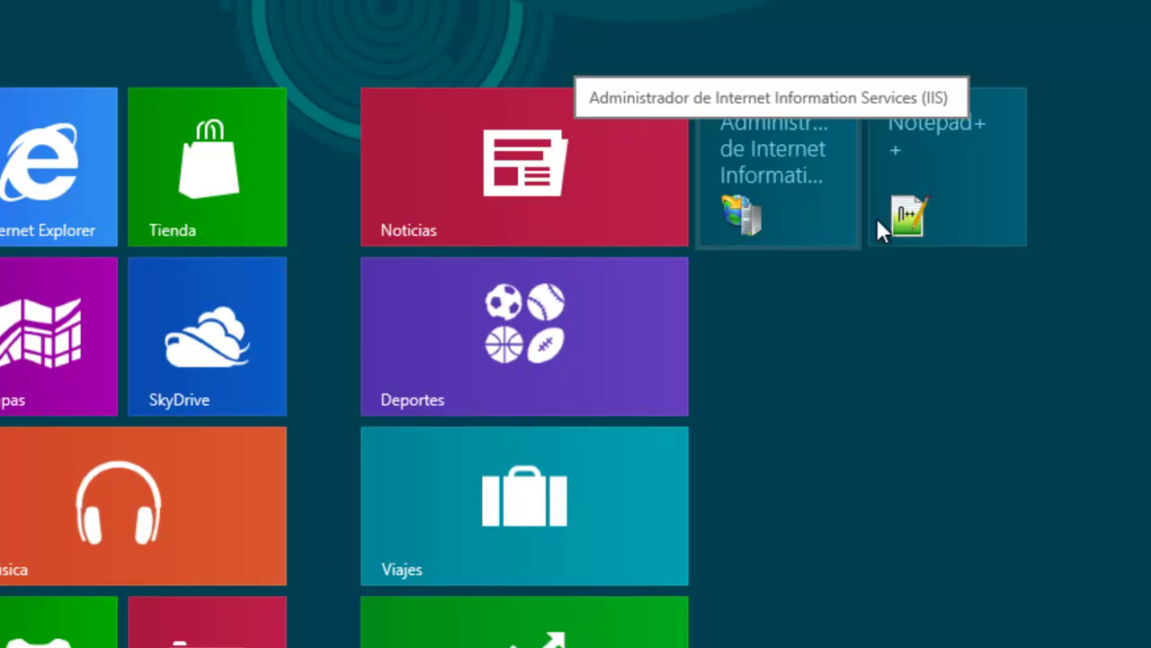
{"action": "right_click", "coordinate": [918, 148]}
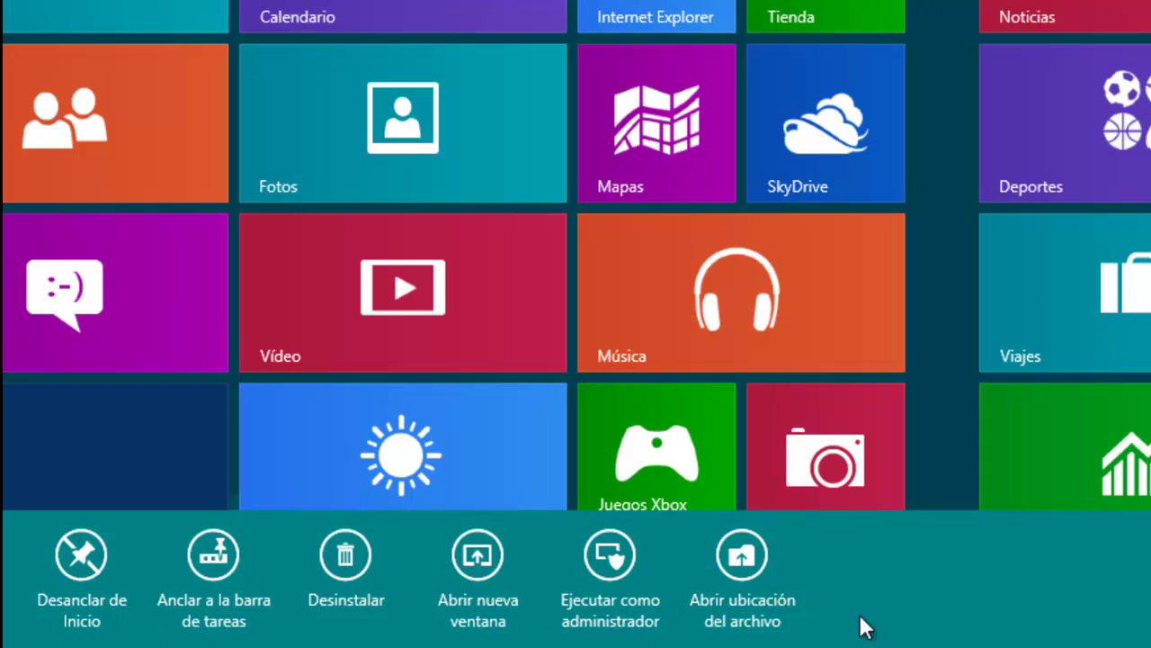
{"action": "left_click", "coordinate": [211, 578]}
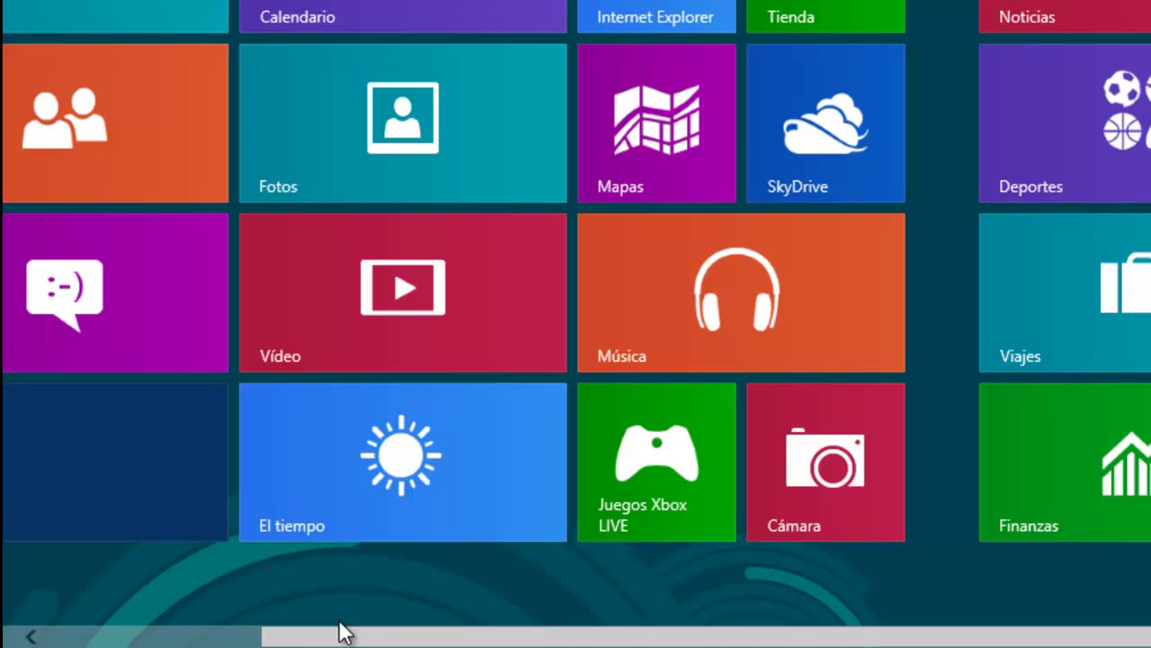
{"action": "left_click_drag", "start_coordinate": [340, 630], "coordinate": [98, 643]}
{"action": "left_click", "coordinate": [279, 510]}
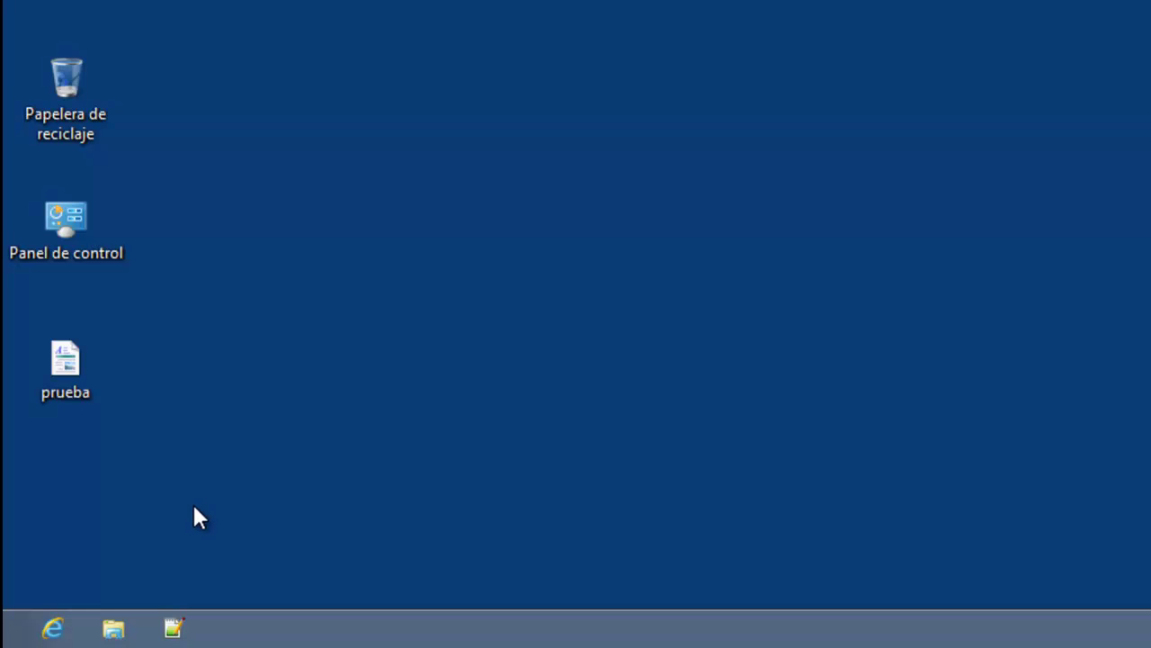
Open Propiedades for the pinned Notepad++ shortcut and look through its tabs.
{"action": "left_click", "coordinate": [172, 630]}
{"action": "right_click", "coordinate": [174, 629]}
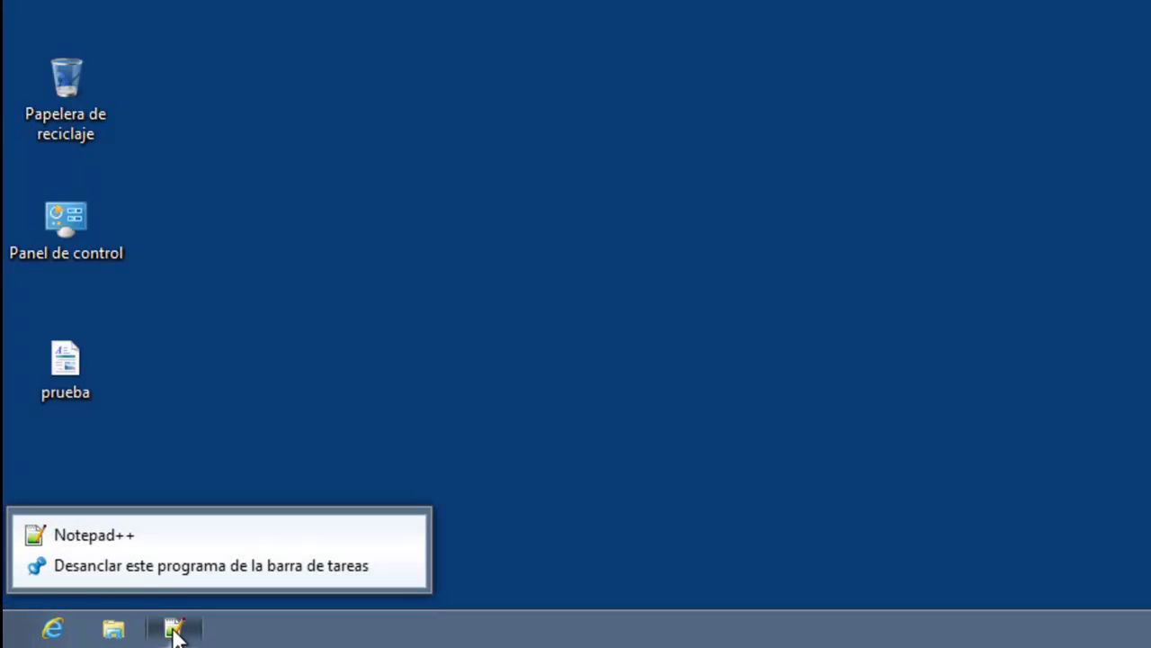
{"action": "right_click", "coordinate": [138, 532]}
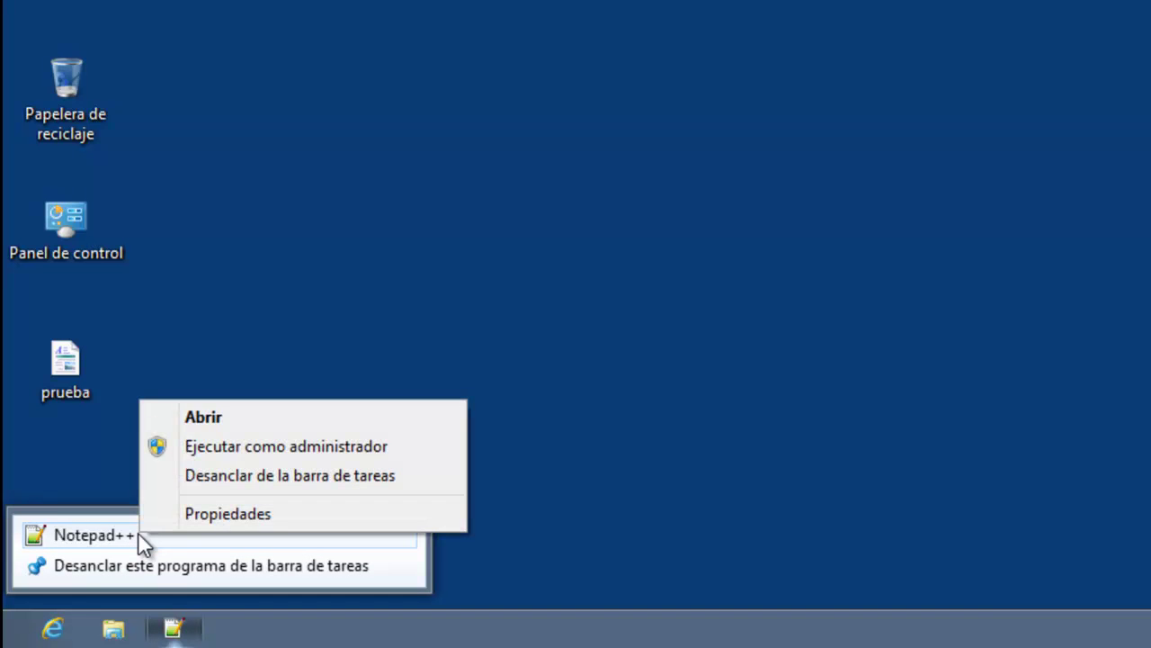
{"action": "left_click", "coordinate": [259, 511]}
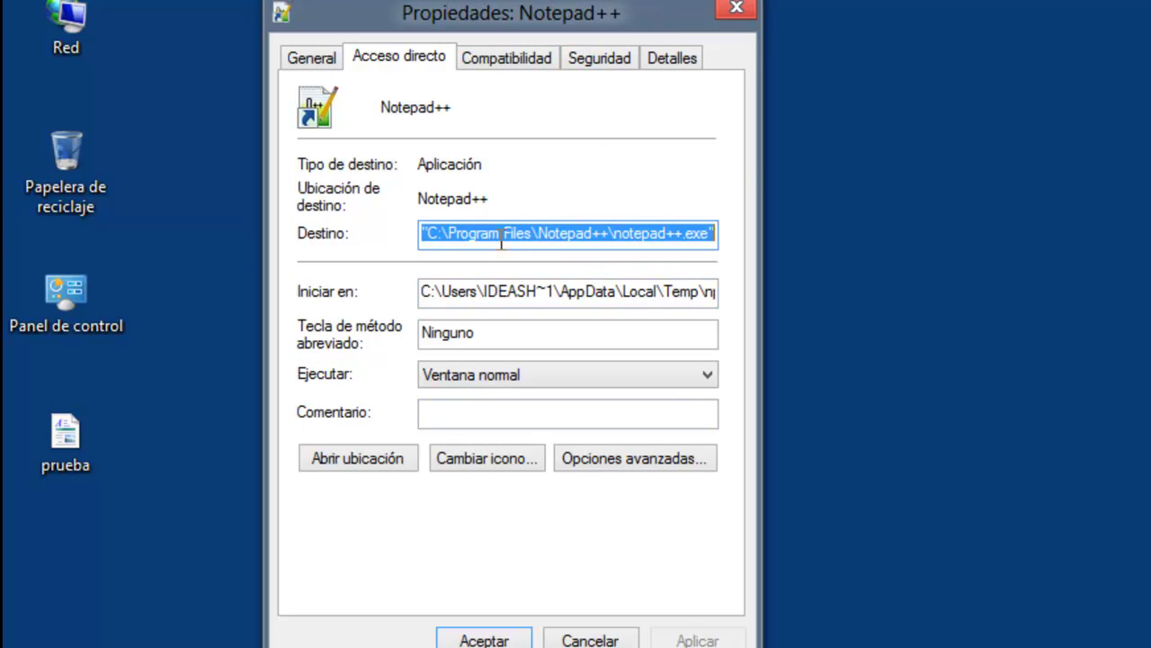
{"action": "left_click", "coordinate": [306, 58]}
{"action": "left_click", "coordinate": [387, 60]}
{"action": "left_click", "coordinate": [504, 57]}
{"action": "left_click", "coordinate": [601, 59]}
{"action": "left_click", "coordinate": [666, 58]}
{"action": "left_click", "coordinate": [397, 57]}
{"action": "left_click", "coordinate": [301, 57]}
{"action": "left_click", "coordinate": [369, 53]}
Tick Ejecutar este programa como administrador on Compatibilidad, then Aplicar and Aceptar.
{"action": "left_click", "coordinate": [504, 57]}
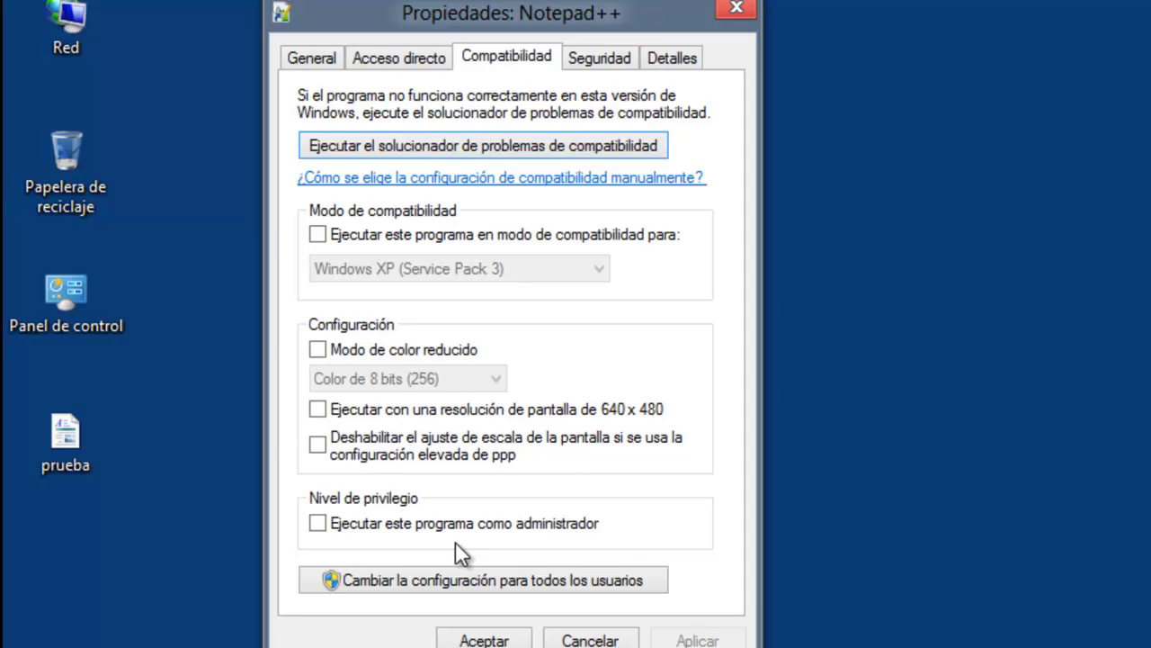
{"action": "left_click", "coordinate": [318, 521]}
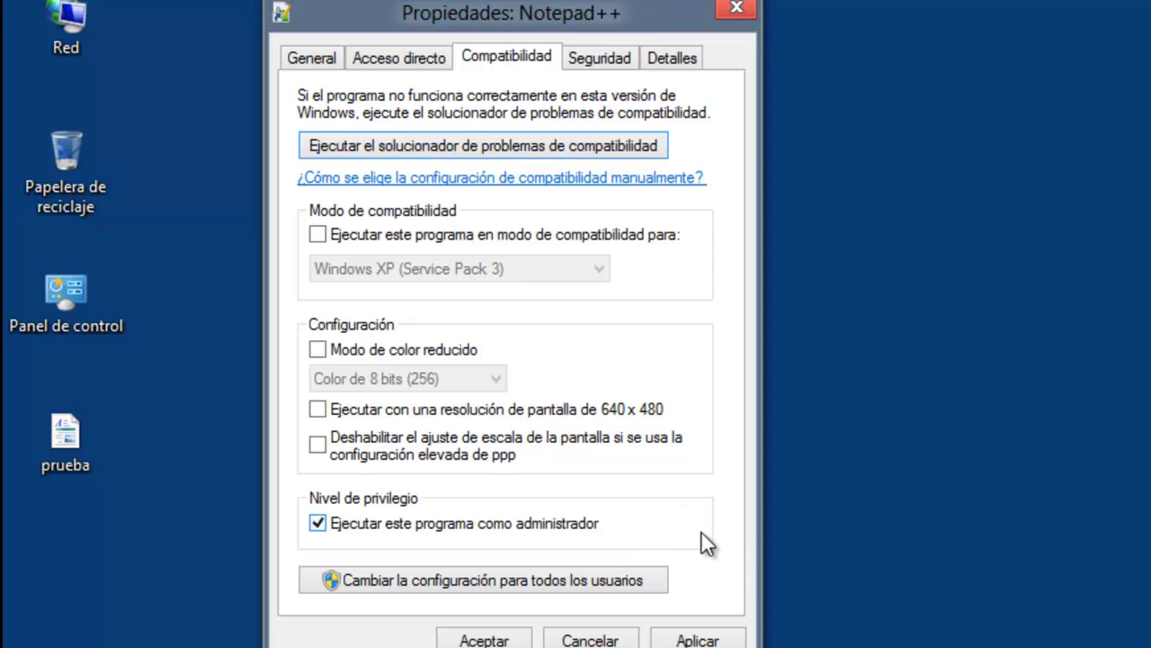
{"action": "left_click", "coordinate": [707, 641]}
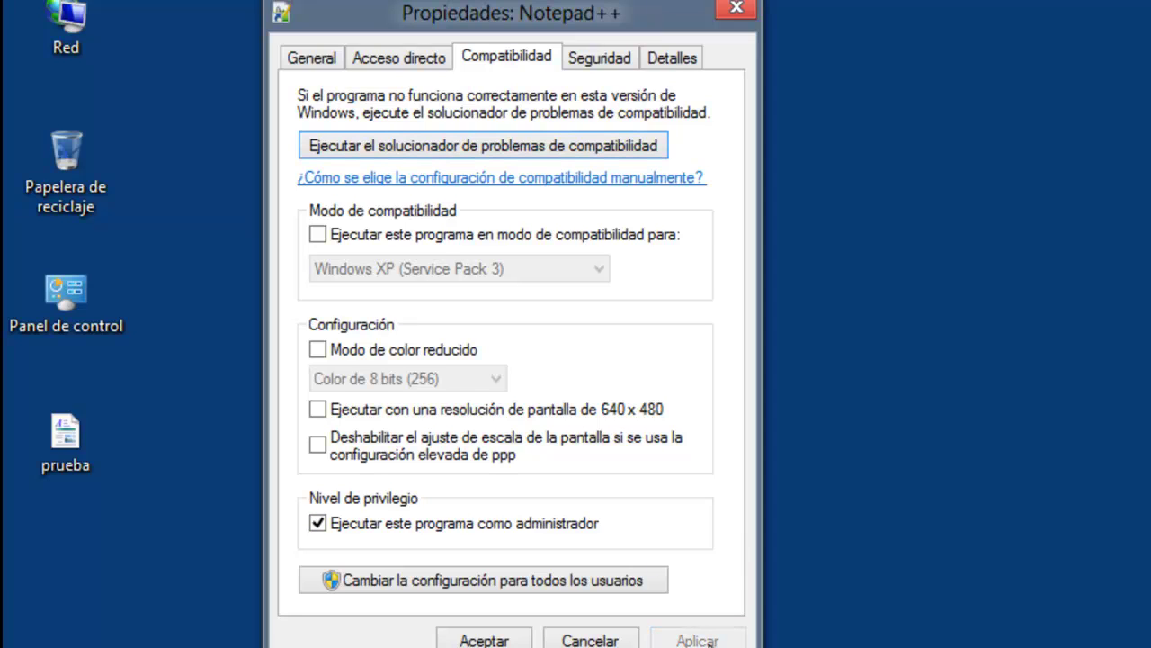
{"action": "left_click", "coordinate": [486, 640]}
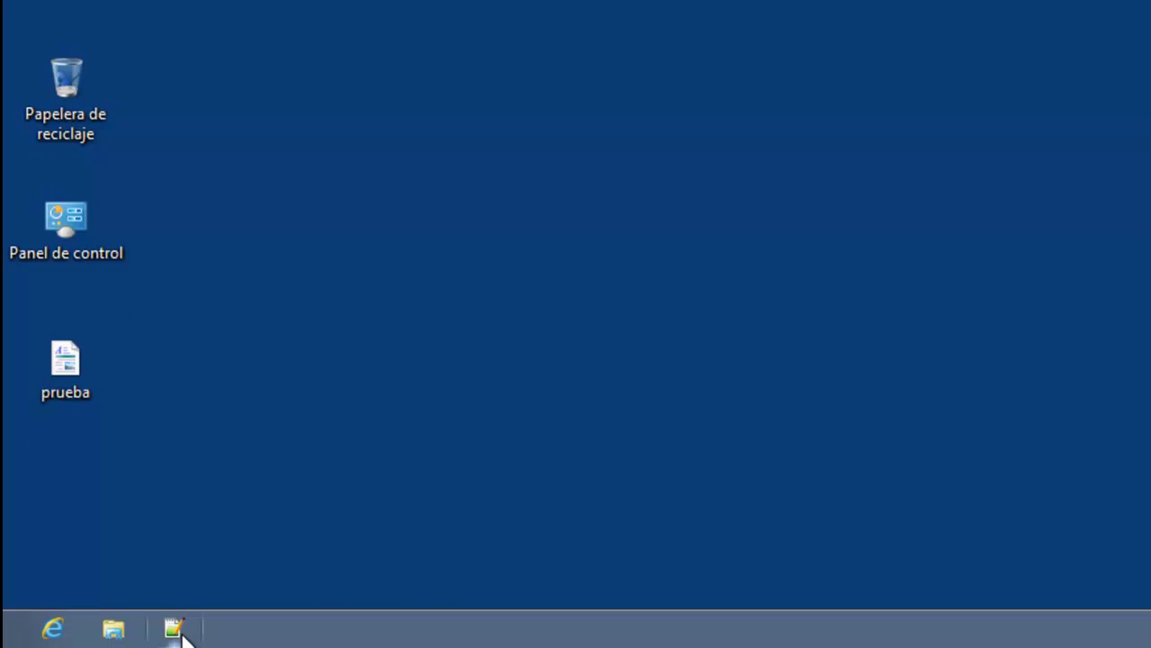
Launch Notepad++ with administrator rights and close the change log document.
{"action": "left_click", "coordinate": [177, 628]}
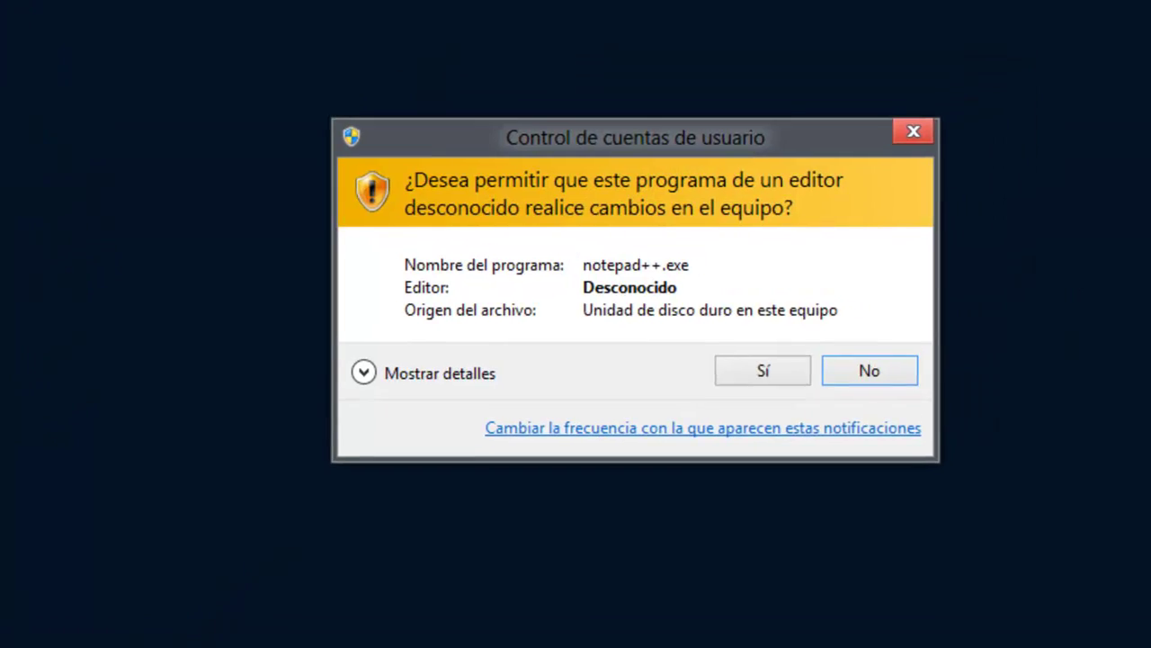
{"action": "left_click", "coordinate": [748, 395]}
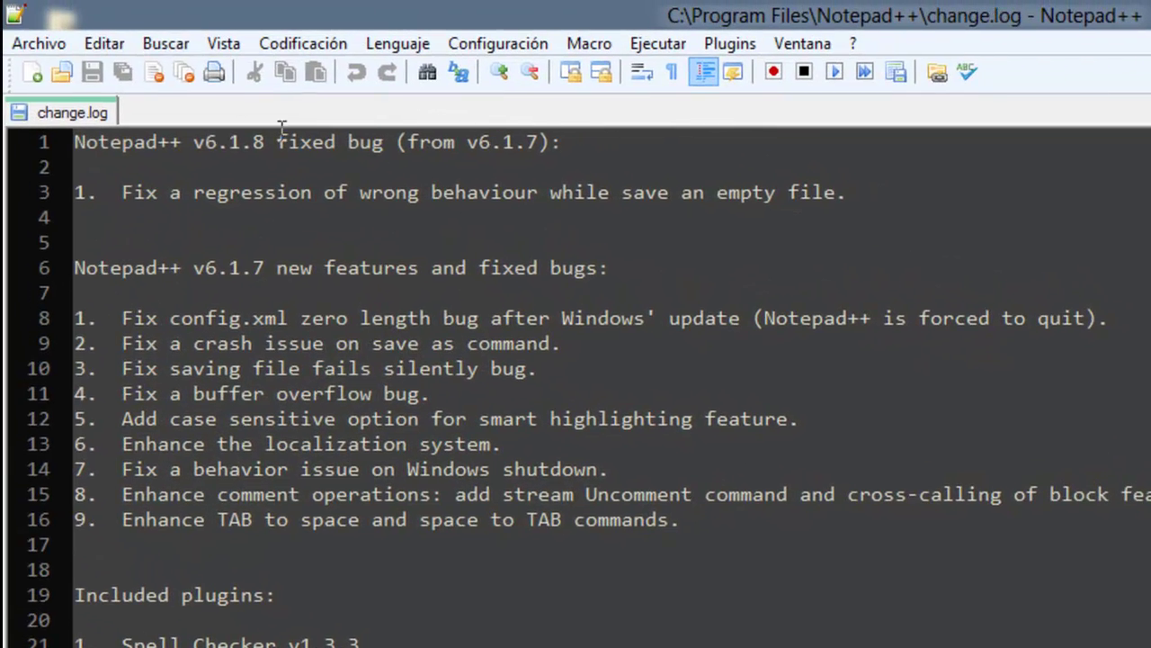
{"action": "left_click", "coordinate": [155, 72]}
Open iisstart from C:\inetpub\wwwroot in the Abrir dialog.
{"action": "left_click", "coordinate": [63, 69]}
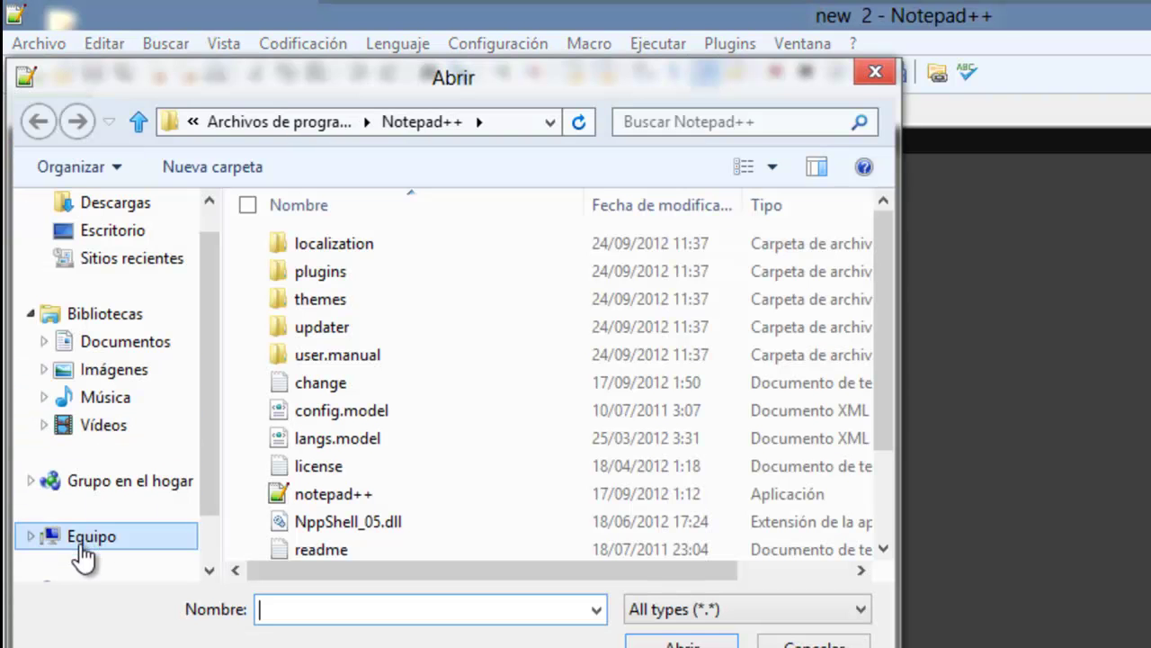
{"action": "left_click", "coordinate": [90, 545]}
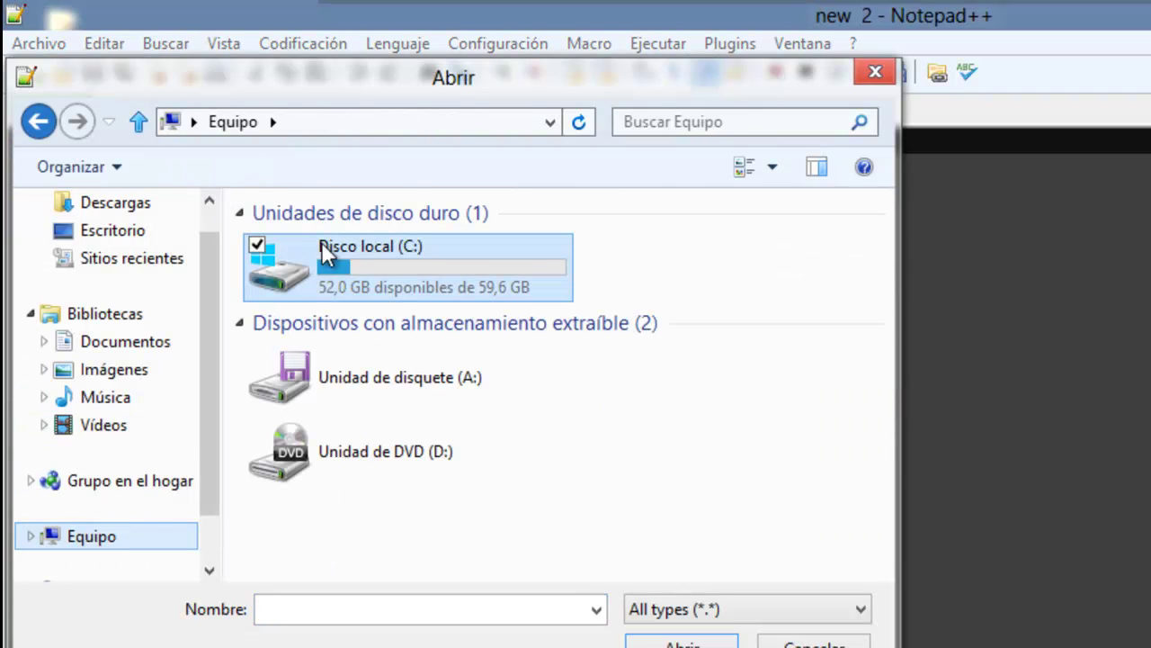
{"action": "double_click", "coordinate": [334, 266]}
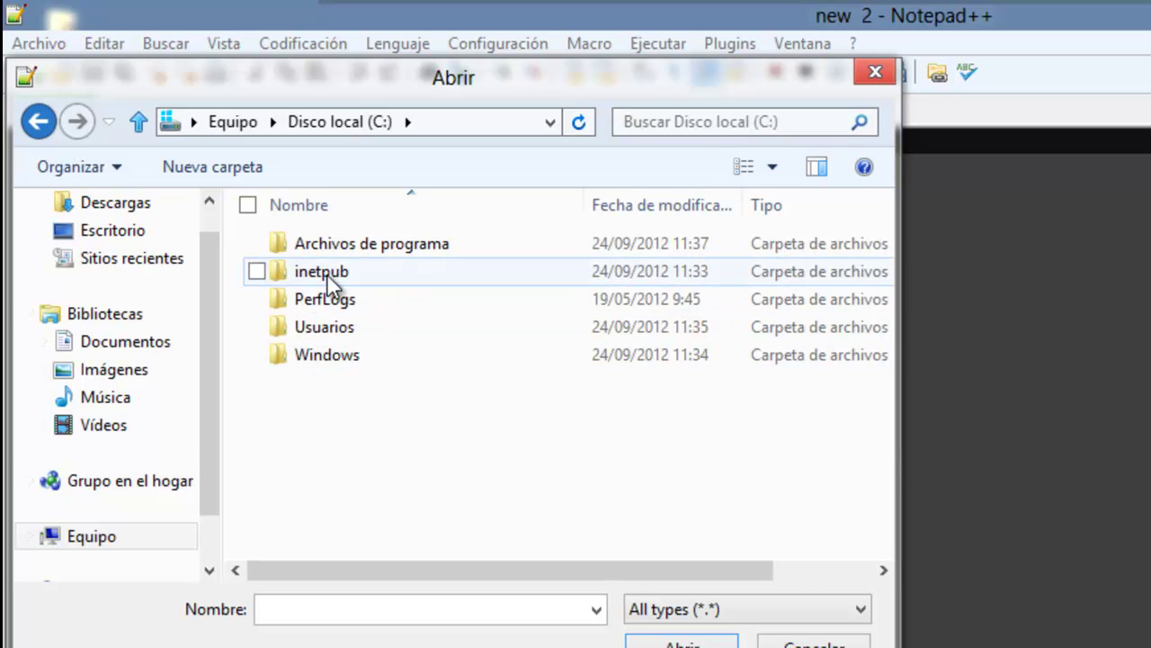
{"action": "double_click", "coordinate": [329, 274]}
{"action": "left_click", "coordinate": [311, 355]}
{"action": "double_click", "coordinate": [310, 353]}
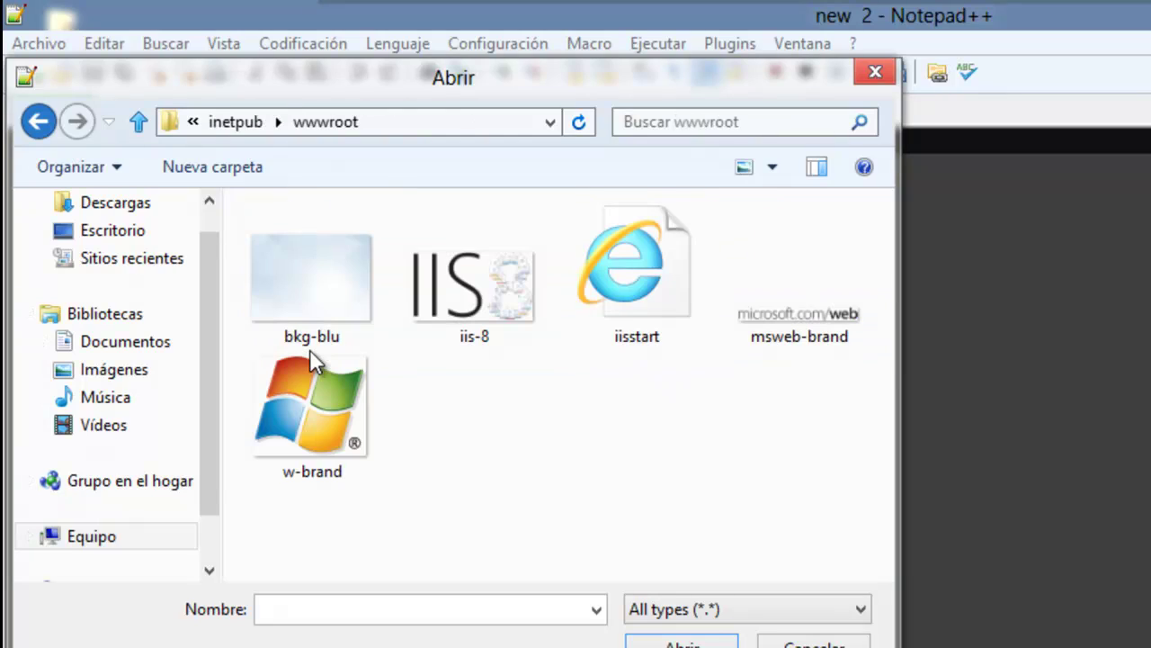
{"action": "left_click", "coordinate": [629, 297]}
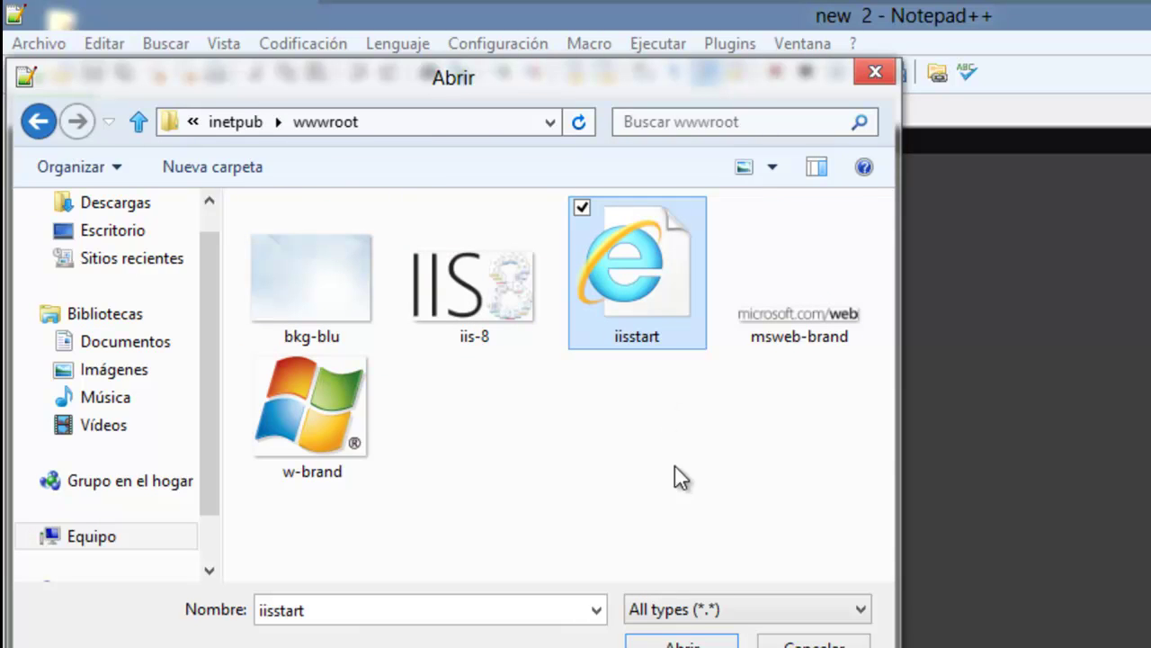
{"action": "left_click", "coordinate": [674, 642]}
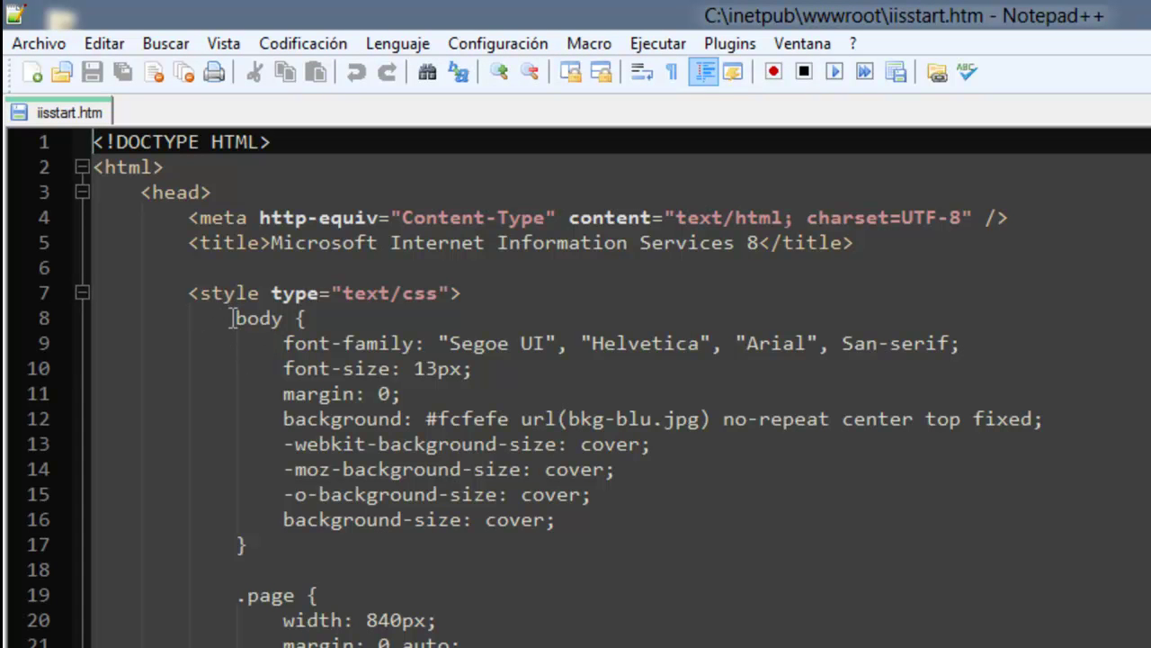
Change the page title to Localhost and delete the whole style block.
{"action": "left_click_drag", "start_coordinate": [270, 245], "coordinate": [754, 254]}
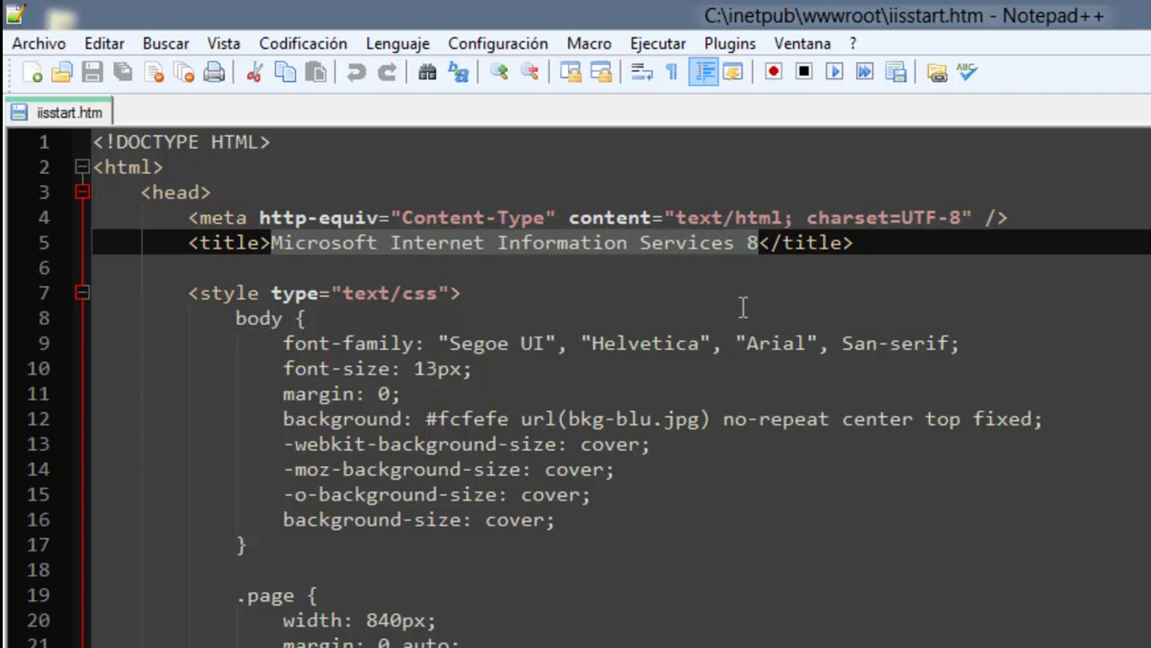
{"action": "type", "text": "Local"}
{"action": "key", "text": "BackSpace"}
{"action": "type", "text": "lhost"}
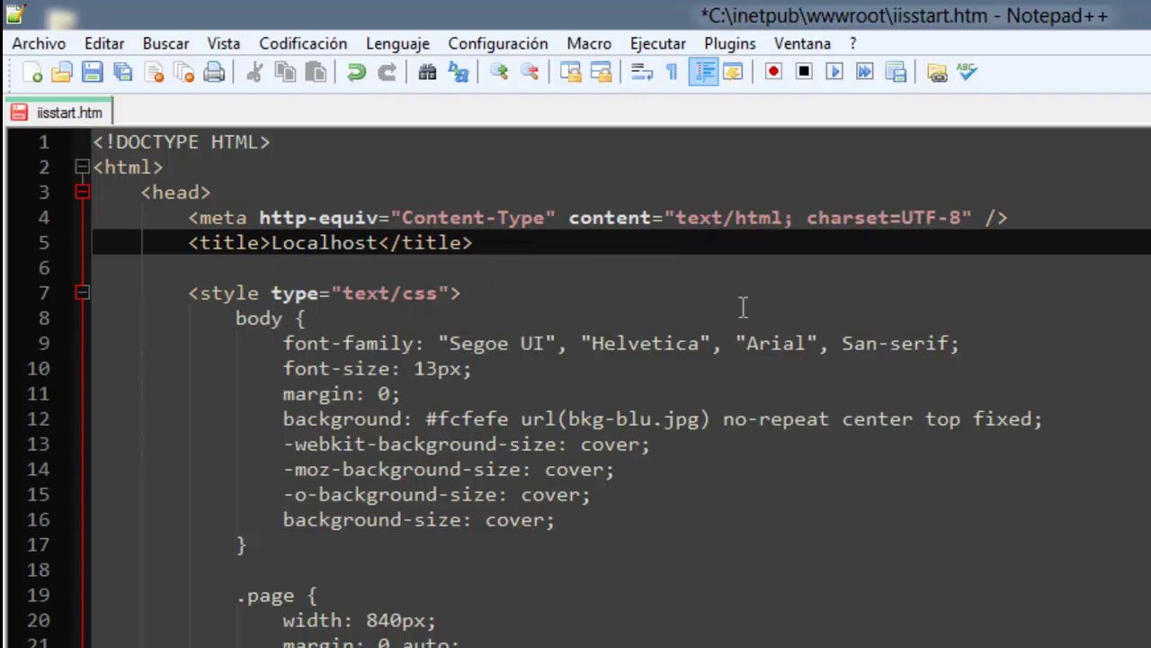
{"action": "left_click_drag", "start_coordinate": [178, 296], "coordinate": [297, 621]}
{"action": "scroll", "coordinate": [257, 489], "scroll_direction": "down", "scroll_amount": 3}
{"action": "scroll", "coordinate": [252, 493], "scroll_direction": "down", "scroll_amount": 5}
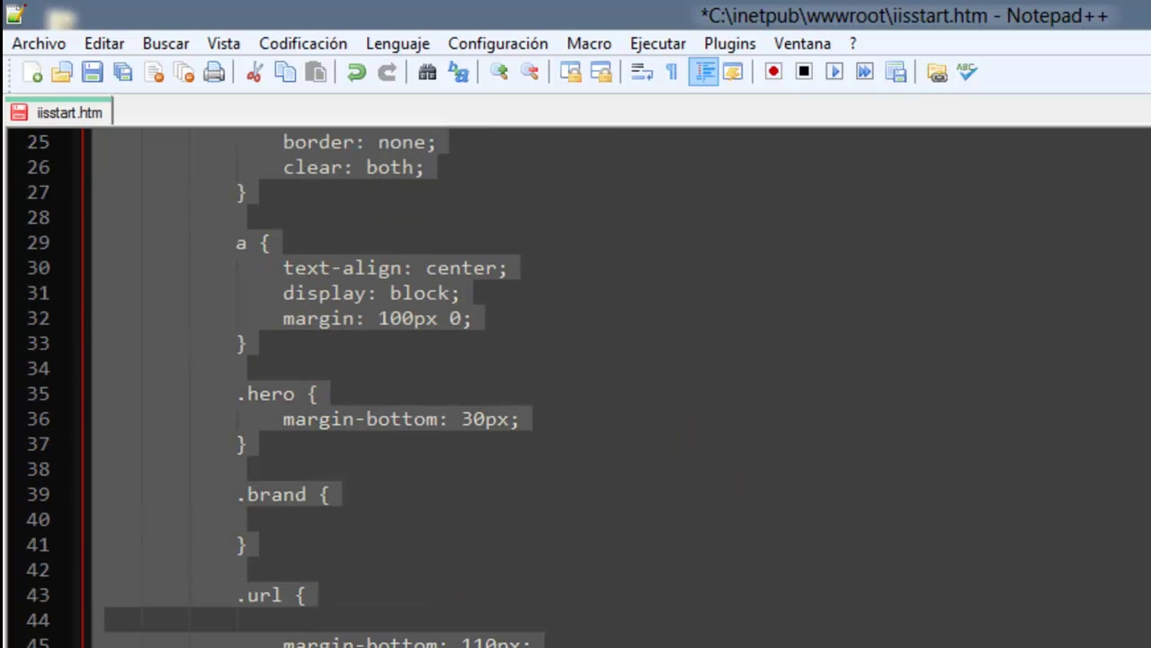
{"action": "key", "text": "Delete"}
{"action": "key", "text": "Home"}
{"action": "key", "text": "BackSpace"}
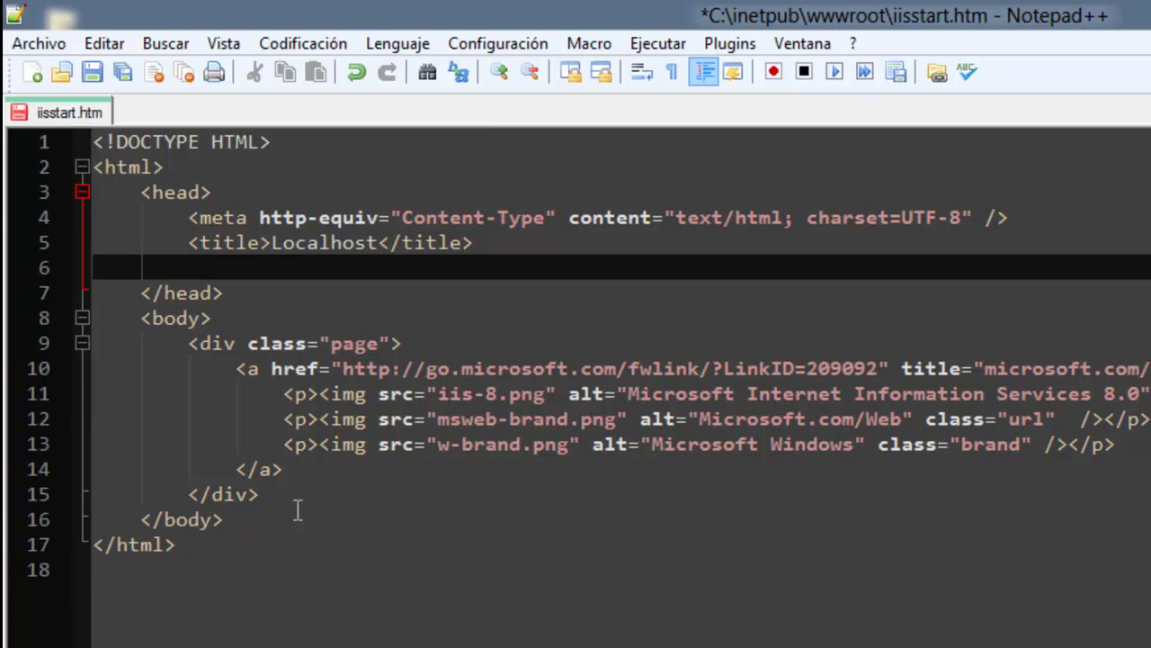
Replace the link and image markup with an h3 'Bienvendios al localhost' heading and save.
{"action": "left_click_drag", "start_coordinate": [234, 368], "coordinate": [292, 469]}
{"action": "key", "text": "Delete"}
{"action": "type", "text": "<h3>"}
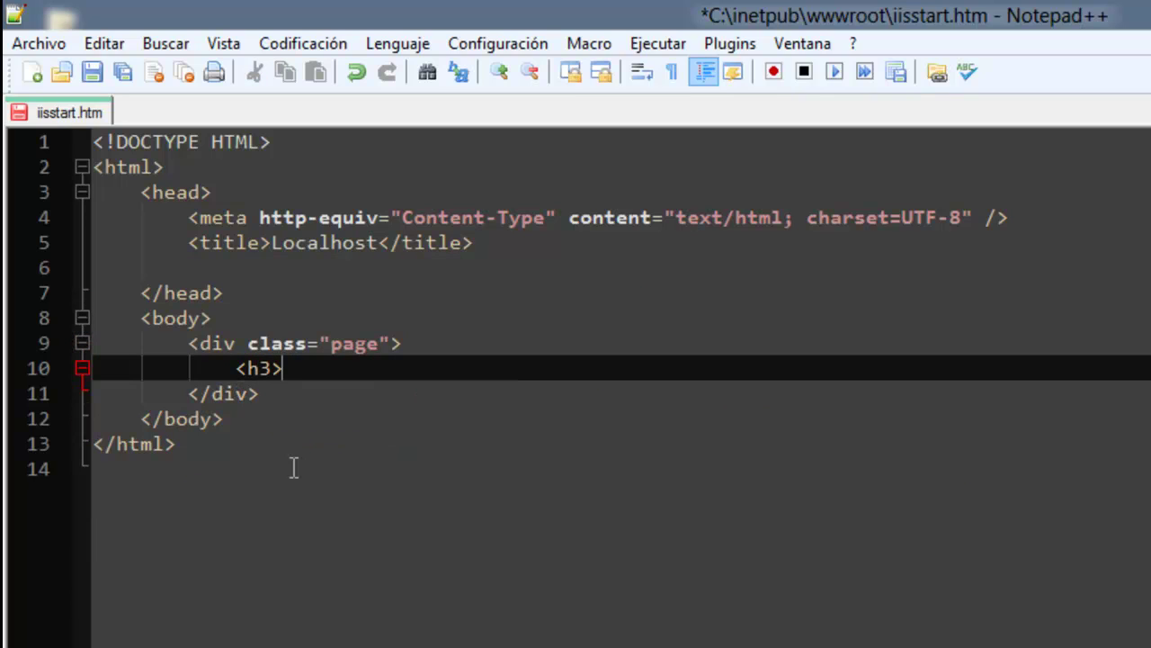
{"action": "type", "text": "Bienven"}
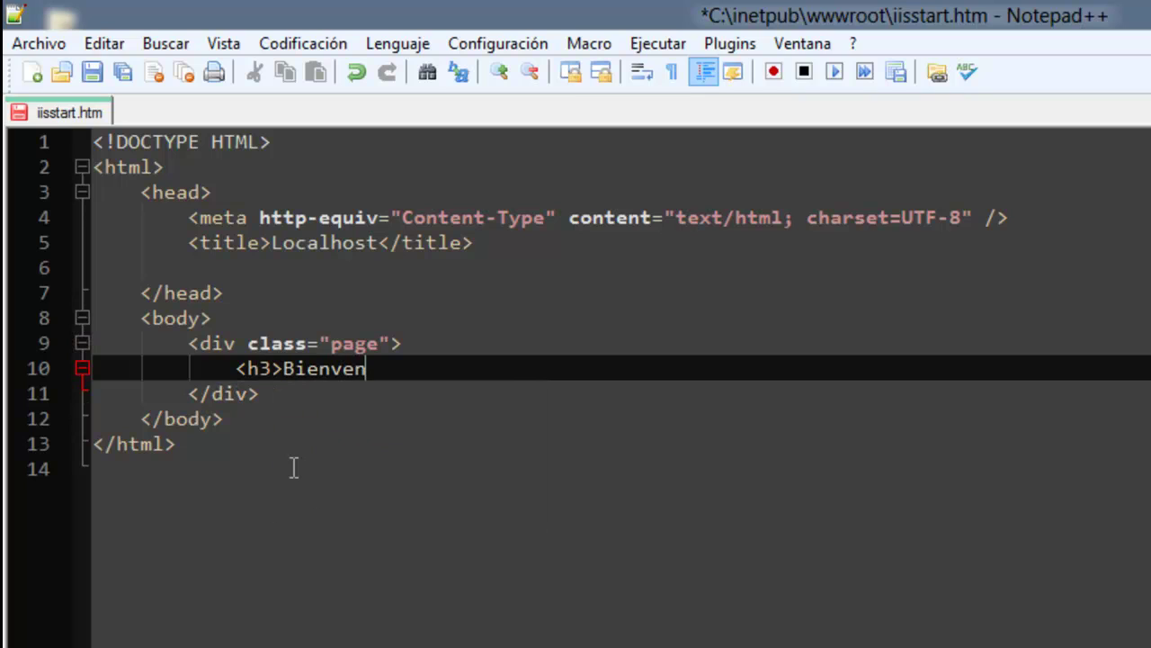
{"action": "type", "text": "dios al l"}
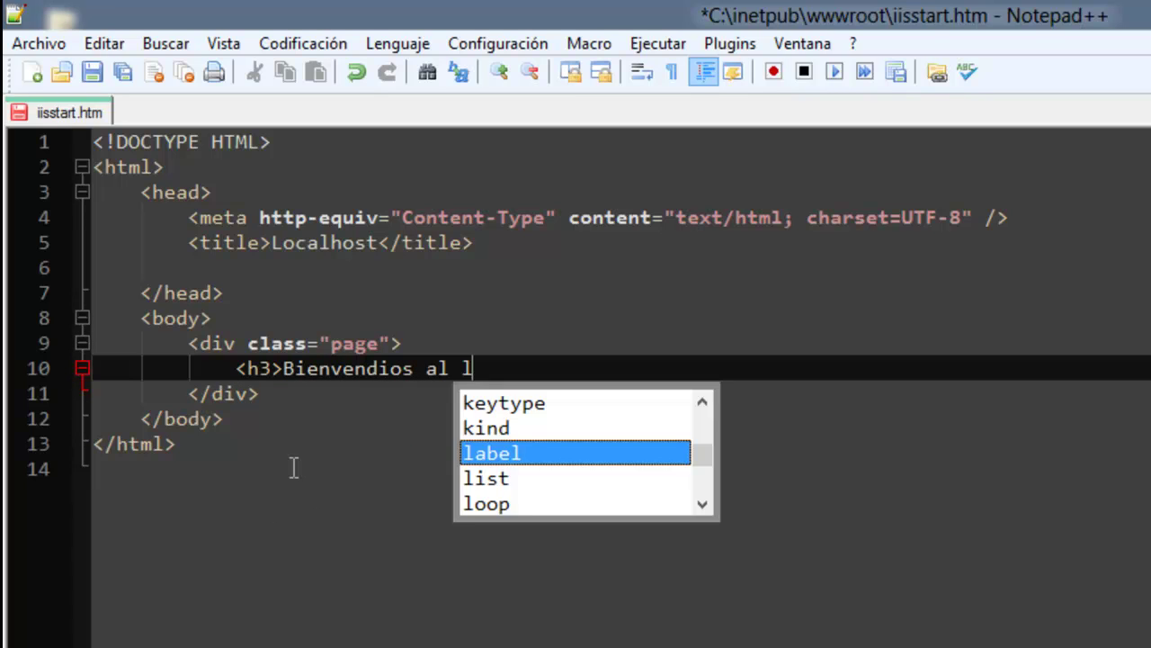
{"action": "type", "text": "ocalhost"}
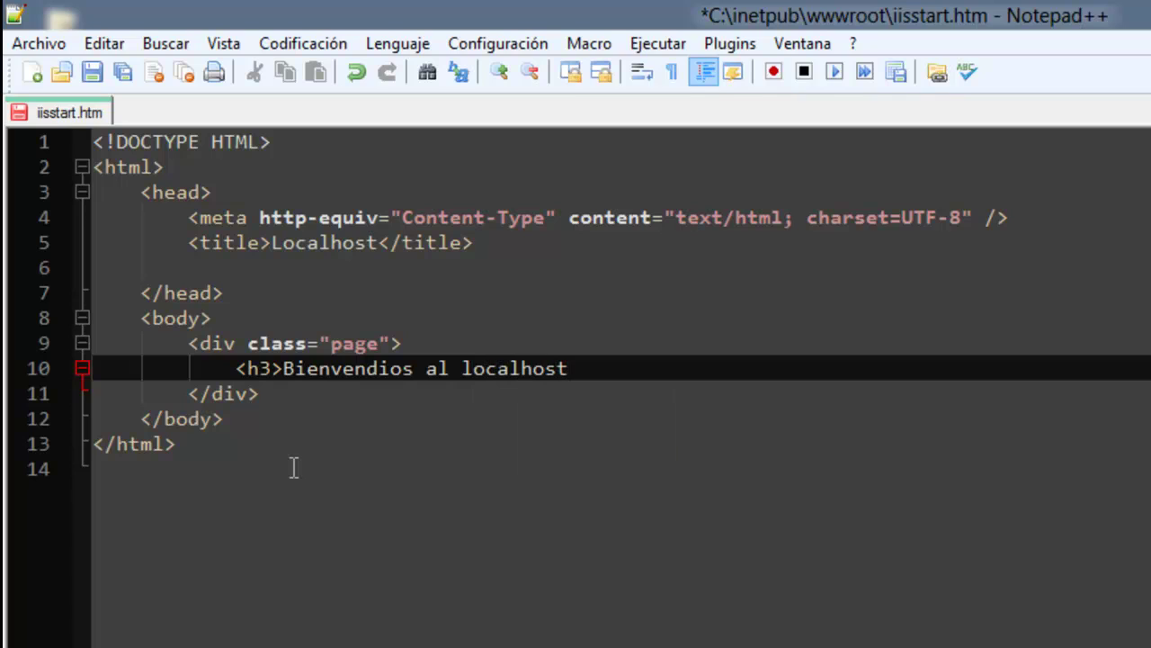
{"action": "type", "text": "</h3"}
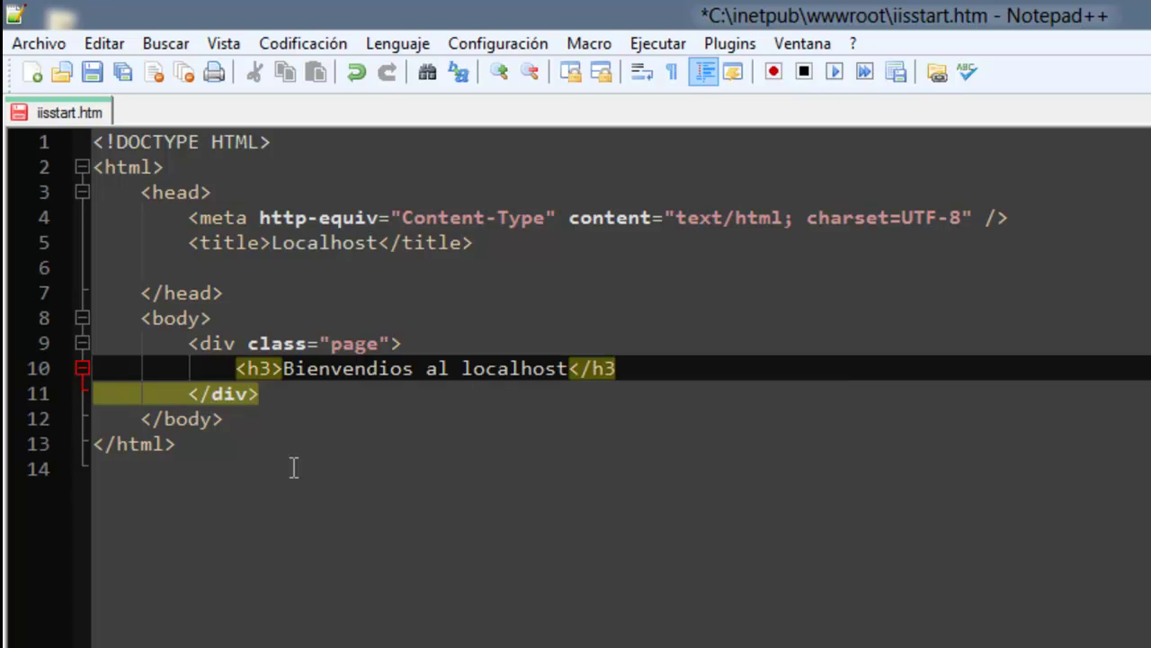
{"action": "type", "text": ">"}
{"action": "left_click", "coordinate": [93, 72]}
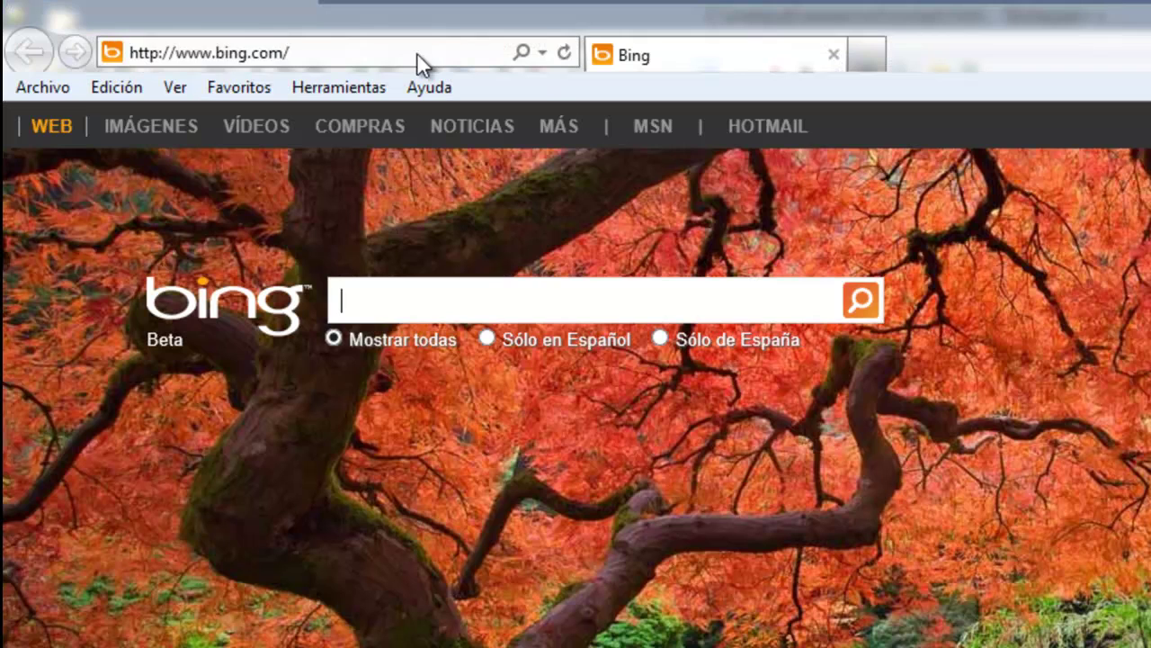
Load localhost in Internet Explorer, accept intranet settings, and check the 'Bienvendios al localhost' heading.
{"action": "left_click", "coordinate": [419, 53]}
{"action": "type", "text": "lo"}
{"action": "key", "text": "Return"}
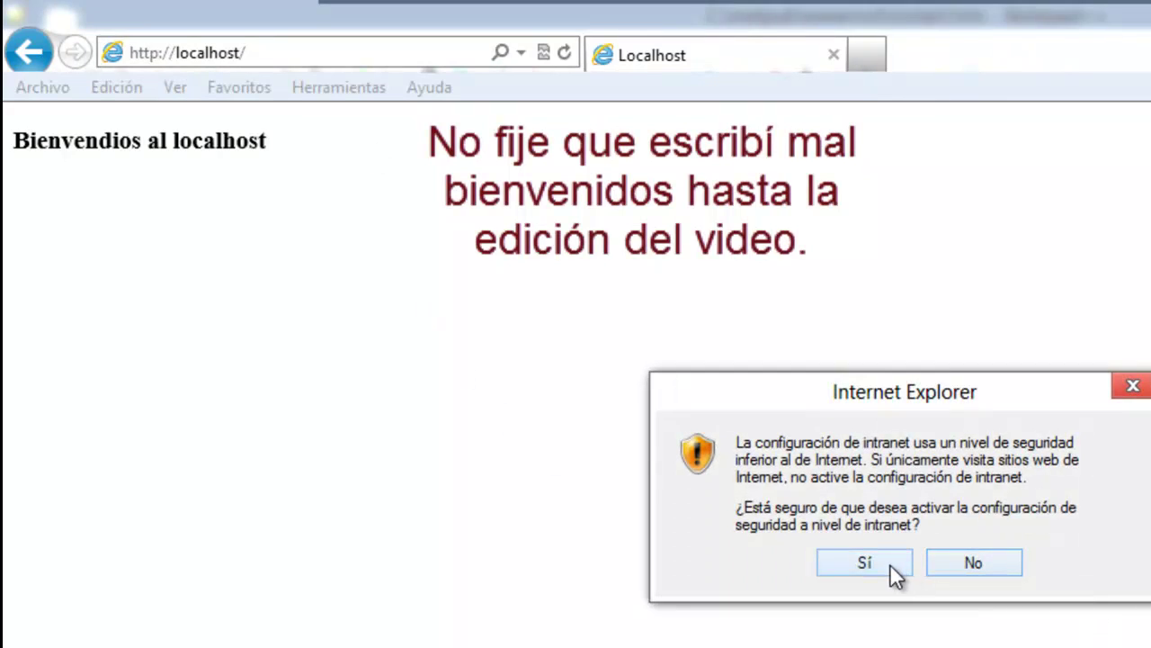
{"action": "left_click", "coordinate": [890, 563]}
{"action": "left_click_drag", "start_coordinate": [12, 141], "coordinate": [319, 219]}
{"action": "left_click", "coordinate": [312, 207]}
{"action": "left_click_drag", "start_coordinate": [15, 147], "coordinate": [359, 144]}
{"action": "left_click", "coordinate": [360, 222]}
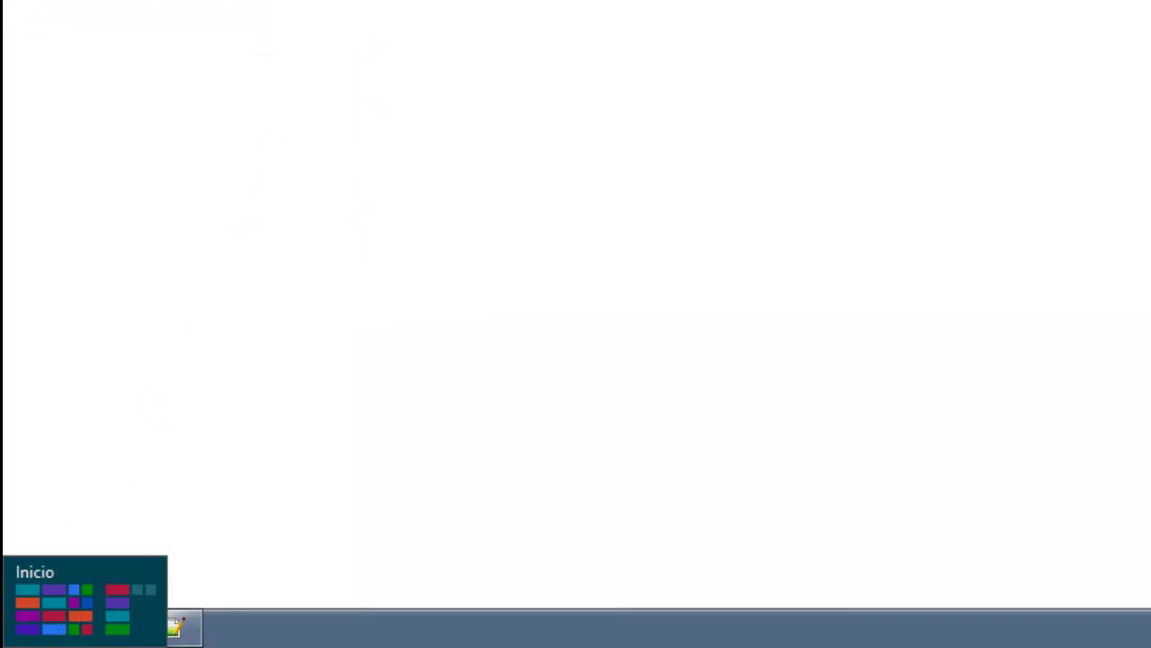
Search 'inetmgr' from the Start screen and run Administrador de Internet Information Services.
{"action": "left_click", "coordinate": [9, 600]}
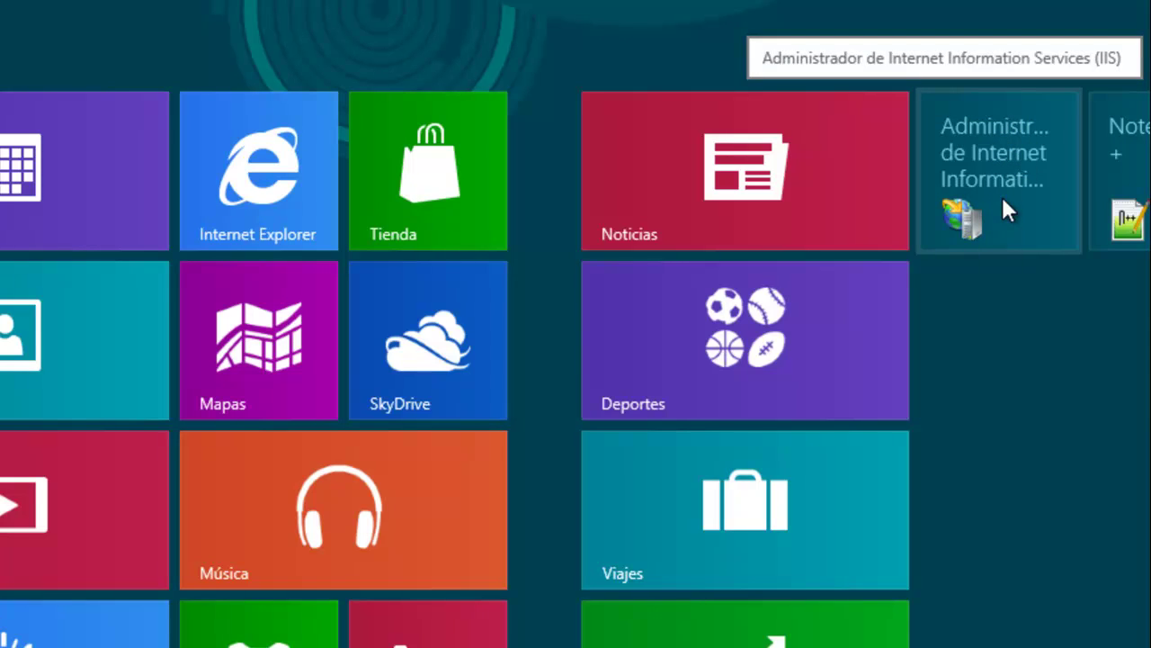
{"action": "mouse_move", "coordinate": [1150, 647]}
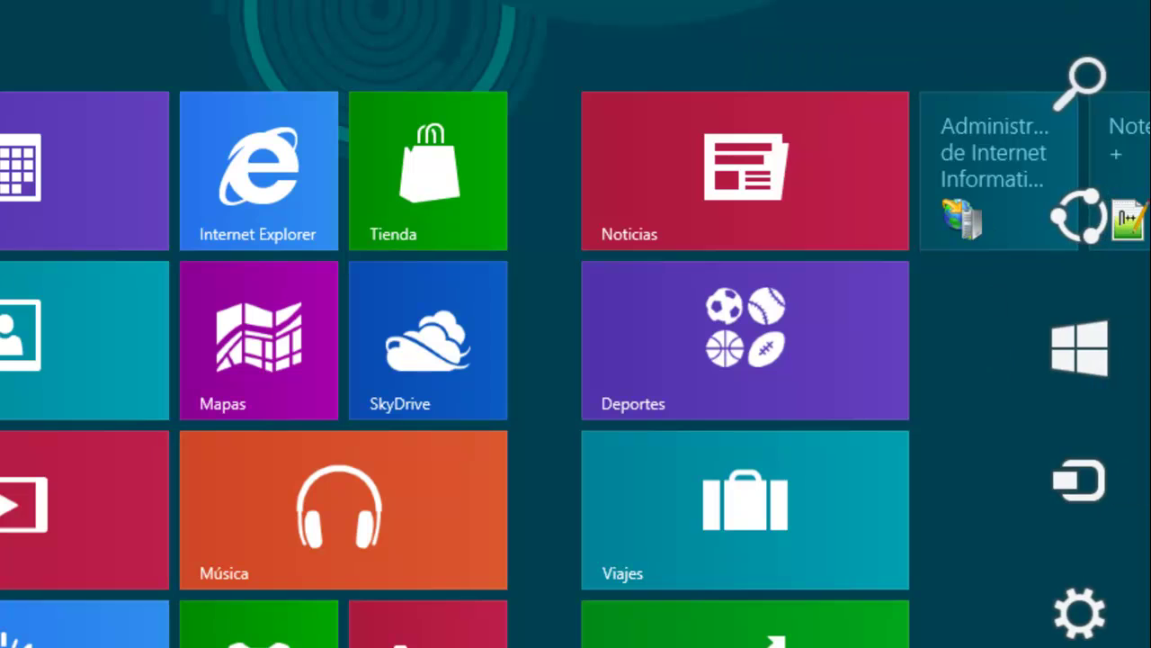
{"action": "left_click", "coordinate": [1081, 84]}
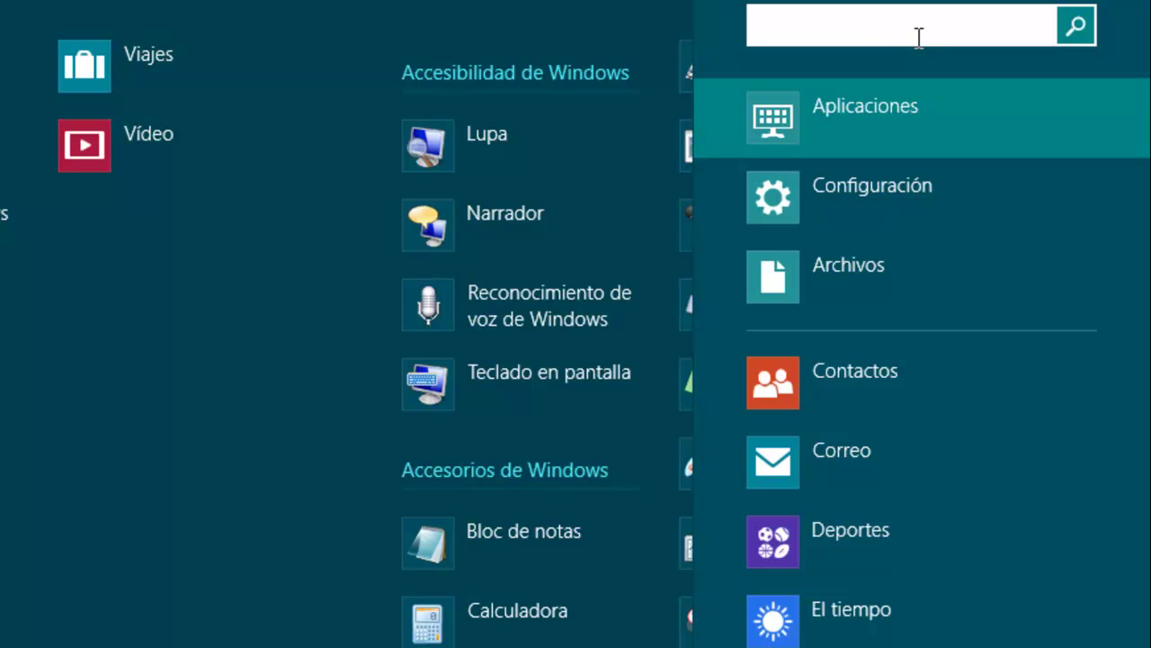
{"action": "type", "text": "inetm"}
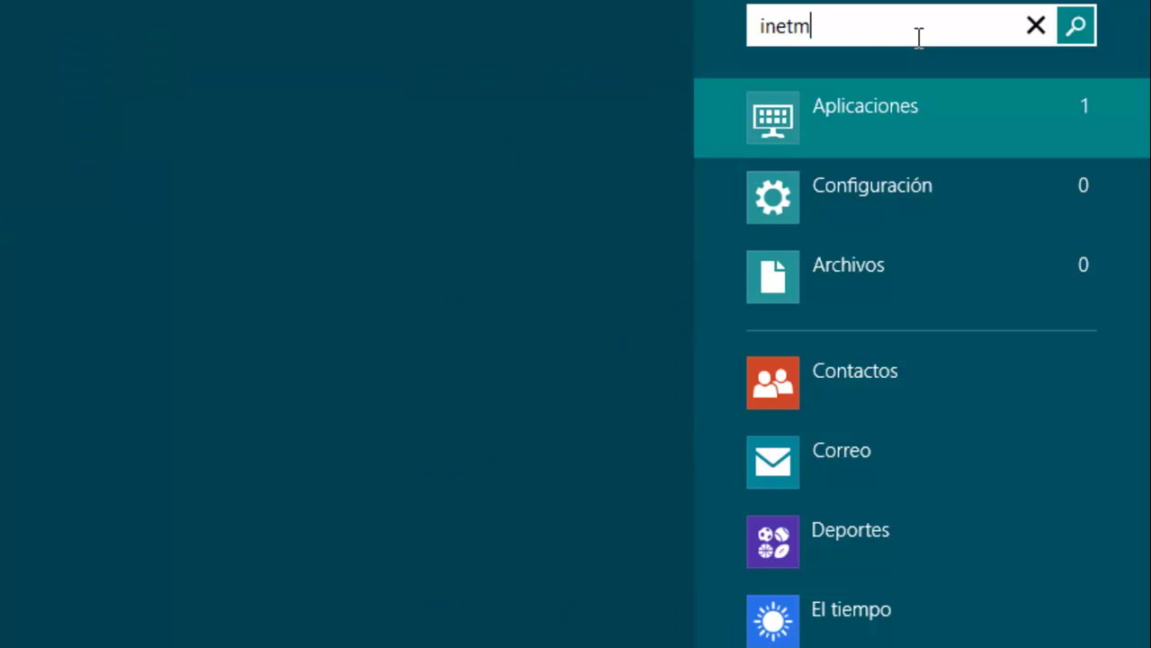
{"action": "type", "text": "gr"}
{"action": "key", "text": "Return"}
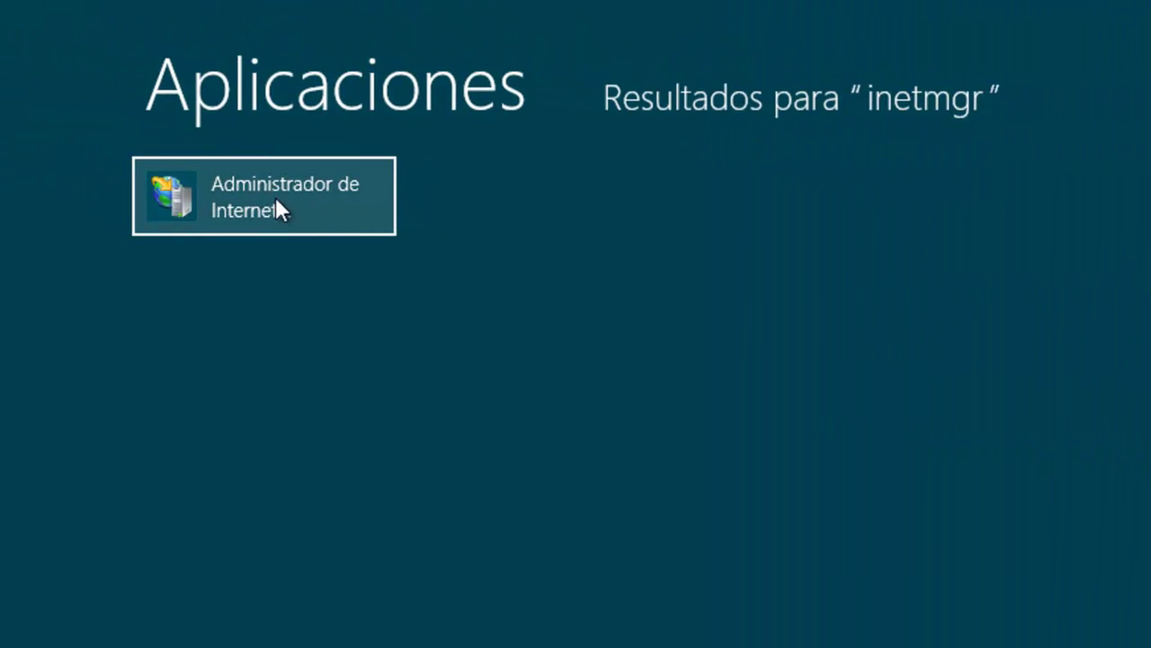
{"action": "left_click", "coordinate": [243, 201]}
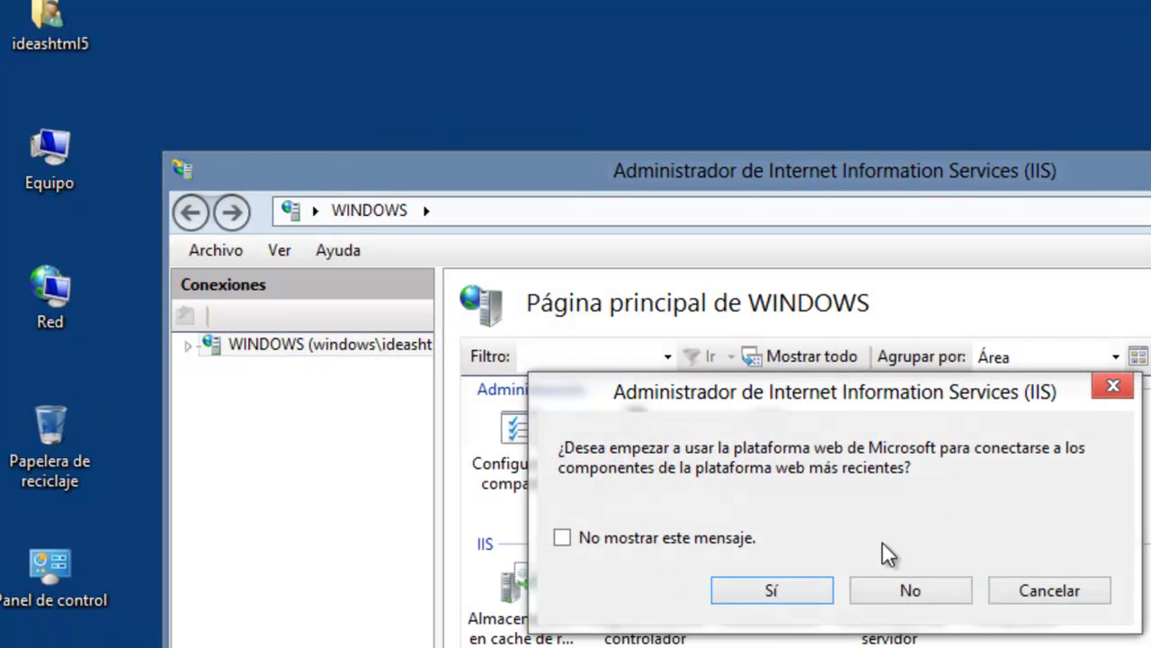
Decline the Web Platform prompt and select Default Web Site under WINDOWS > Sitios.
{"action": "left_click", "coordinate": [905, 605]}
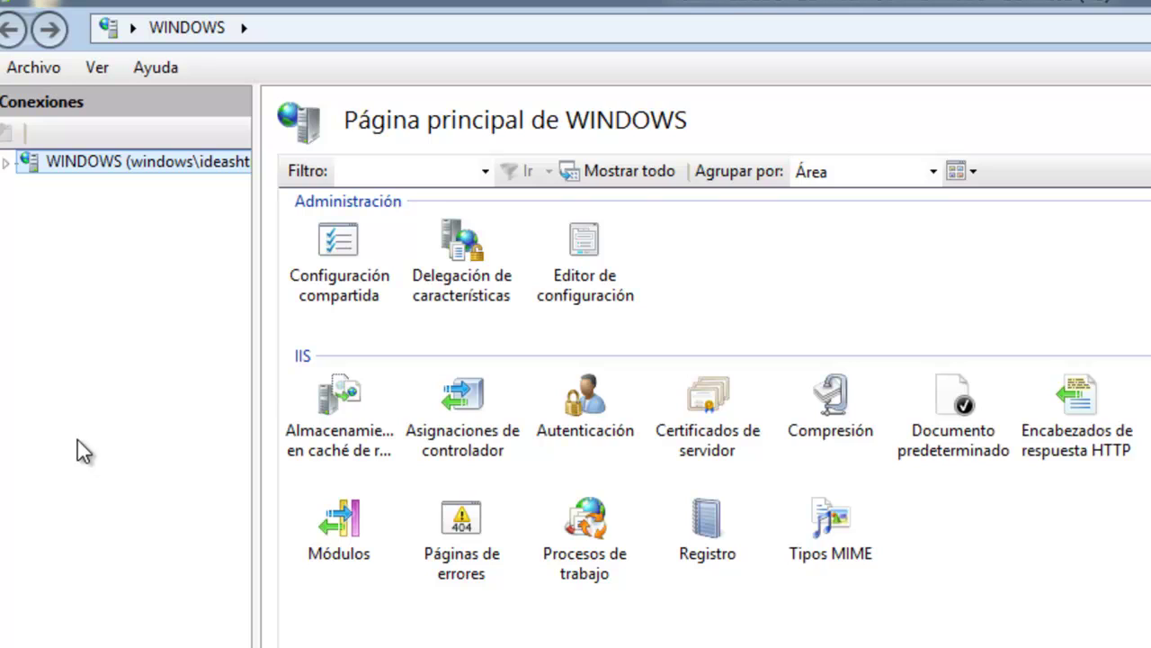
{"action": "left_click", "coordinate": [6, 164]}
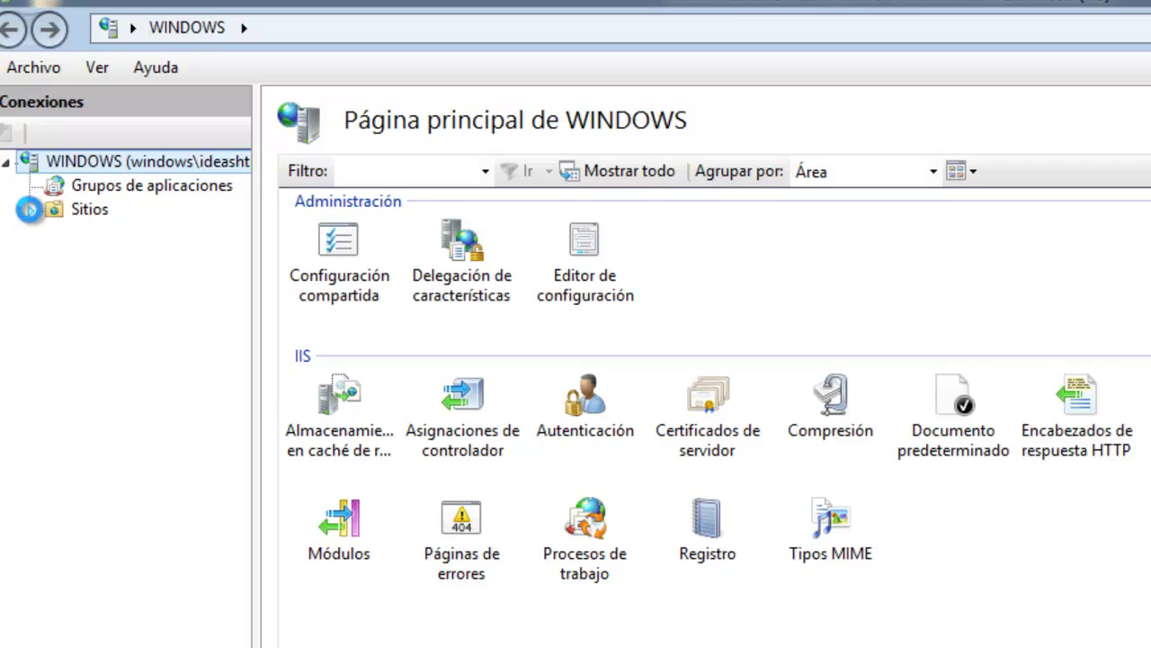
{"action": "left_click", "coordinate": [30, 209]}
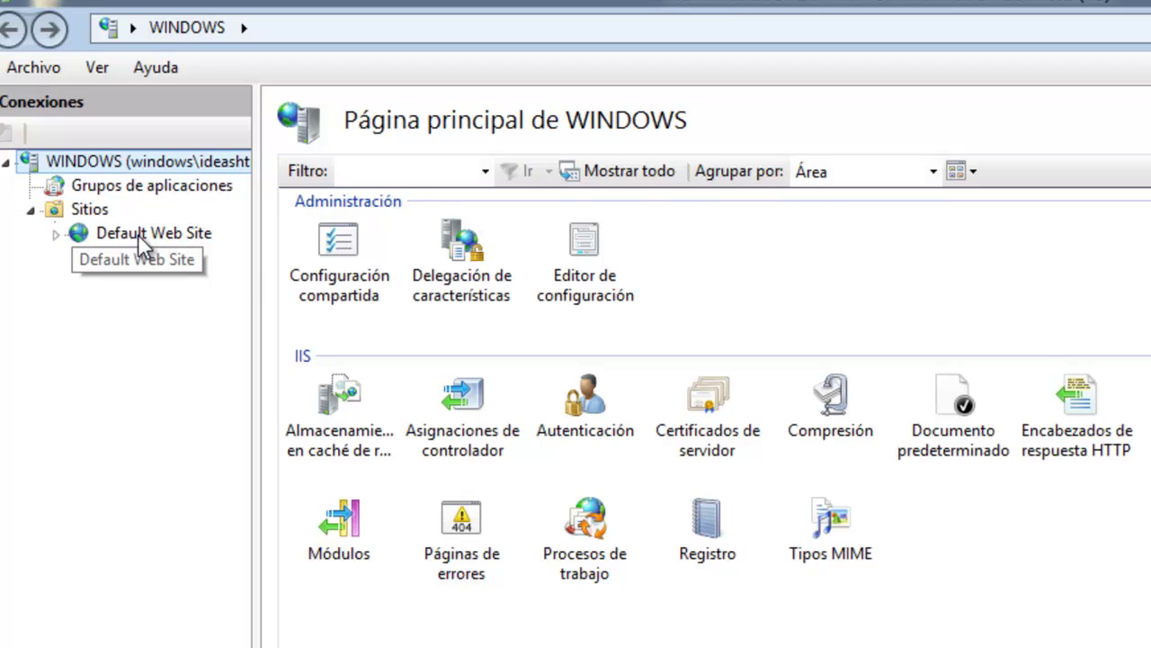
{"action": "left_click", "coordinate": [134, 234]}
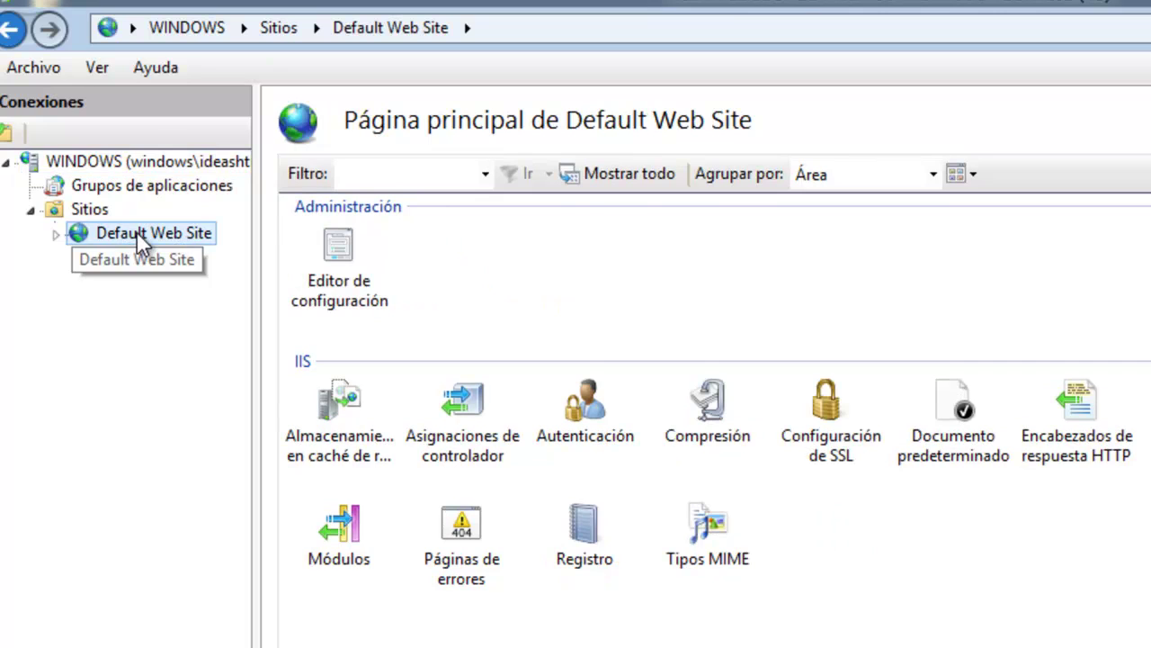
{"action": "right_click", "coordinate": [137, 232]}
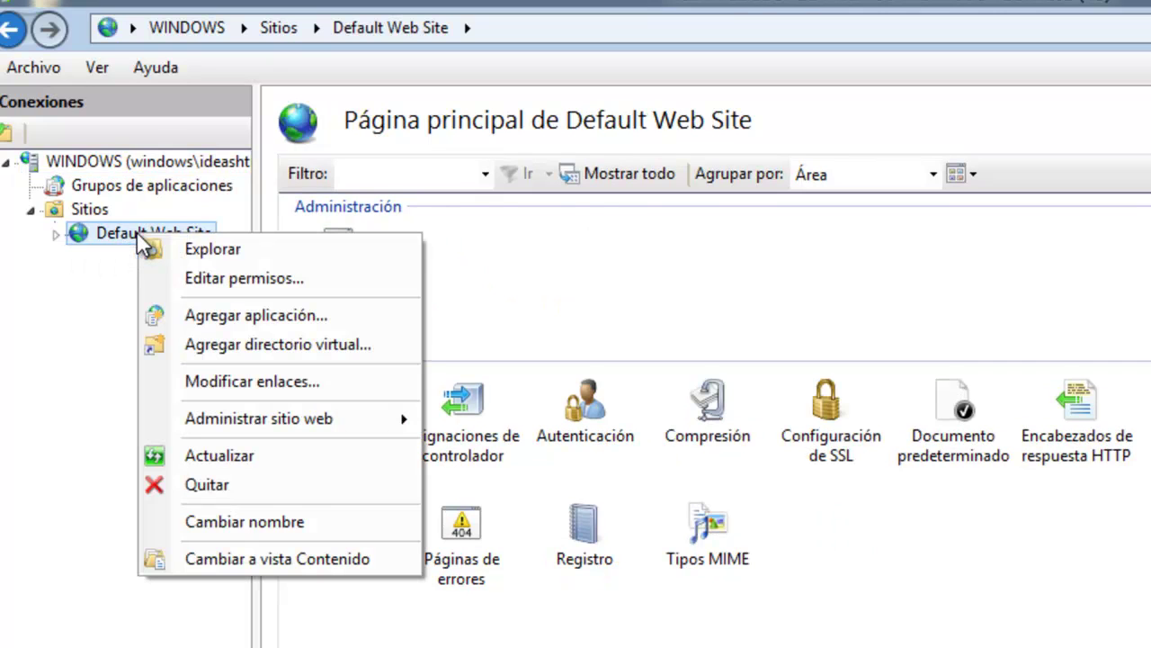
Start adding a virtual directory with alias prueba_iis.
{"action": "left_click", "coordinate": [279, 350]}
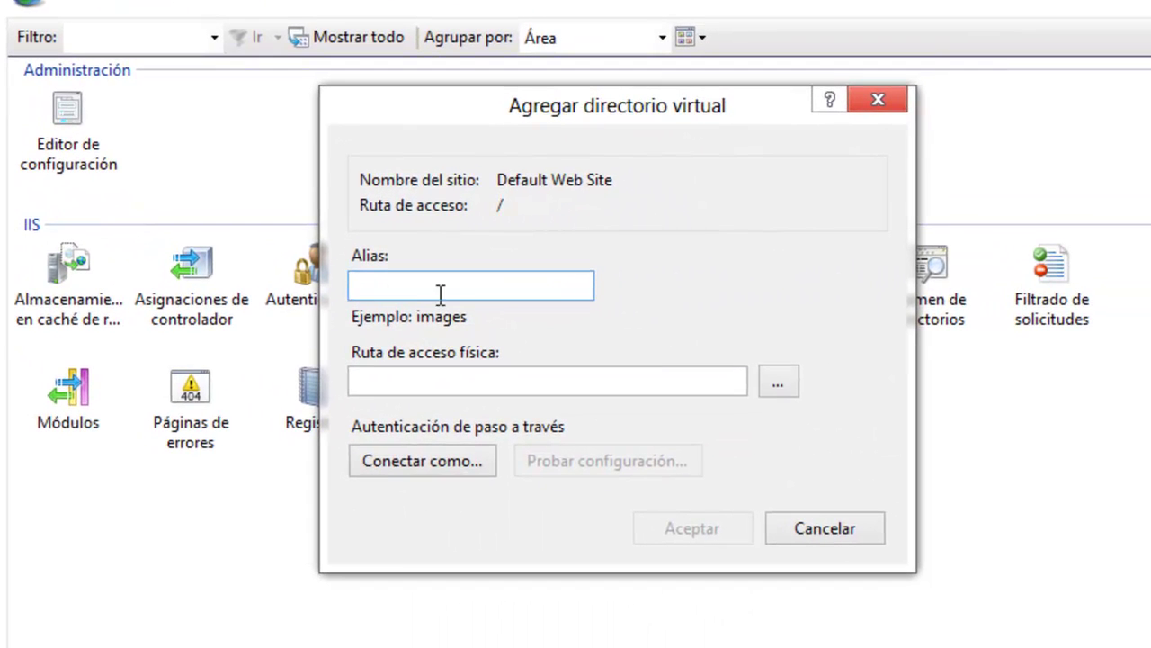
{"action": "type", "text": "prueba_iis"}
{"action": "left_click", "coordinate": [779, 382]}
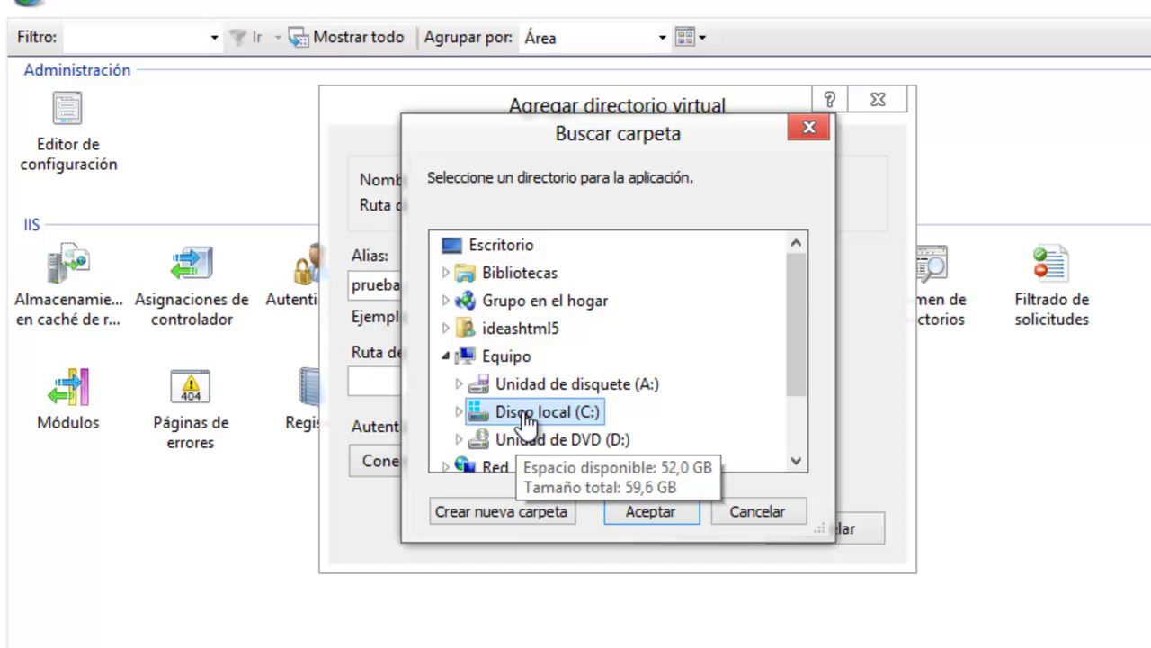
Create folder prueba_iis inside C:\inetpub\wwwroot and accept it as the physical path.
{"action": "left_click", "coordinate": [460, 412]}
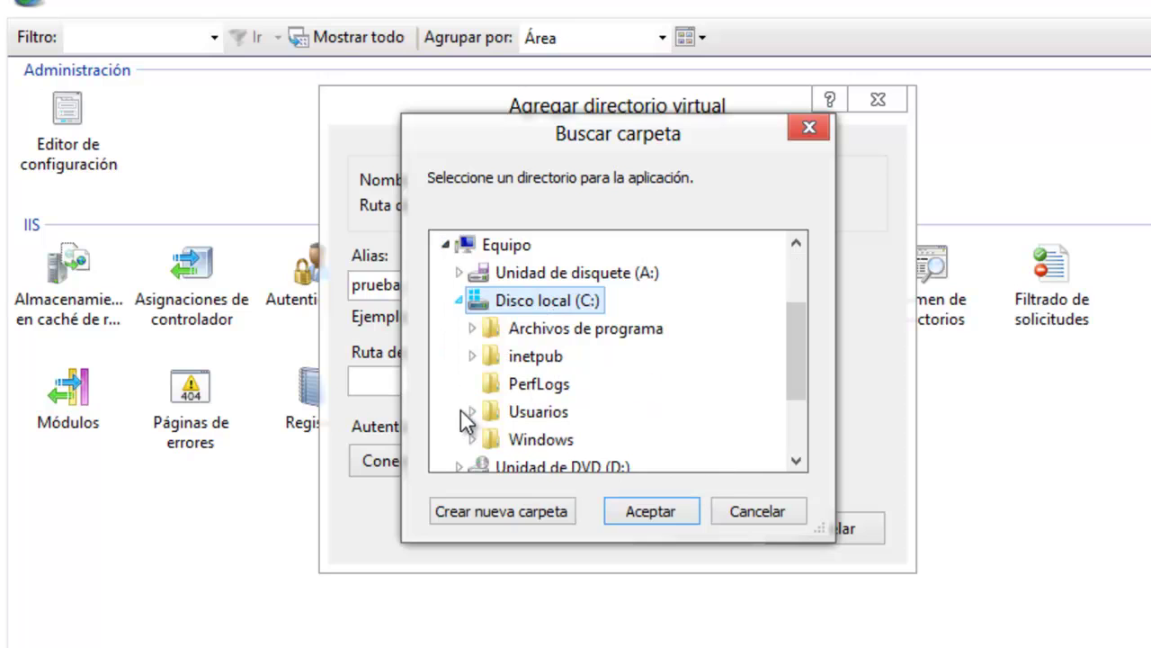
{"action": "double_click", "coordinate": [526, 360]}
{"action": "left_click", "coordinate": [538, 441]}
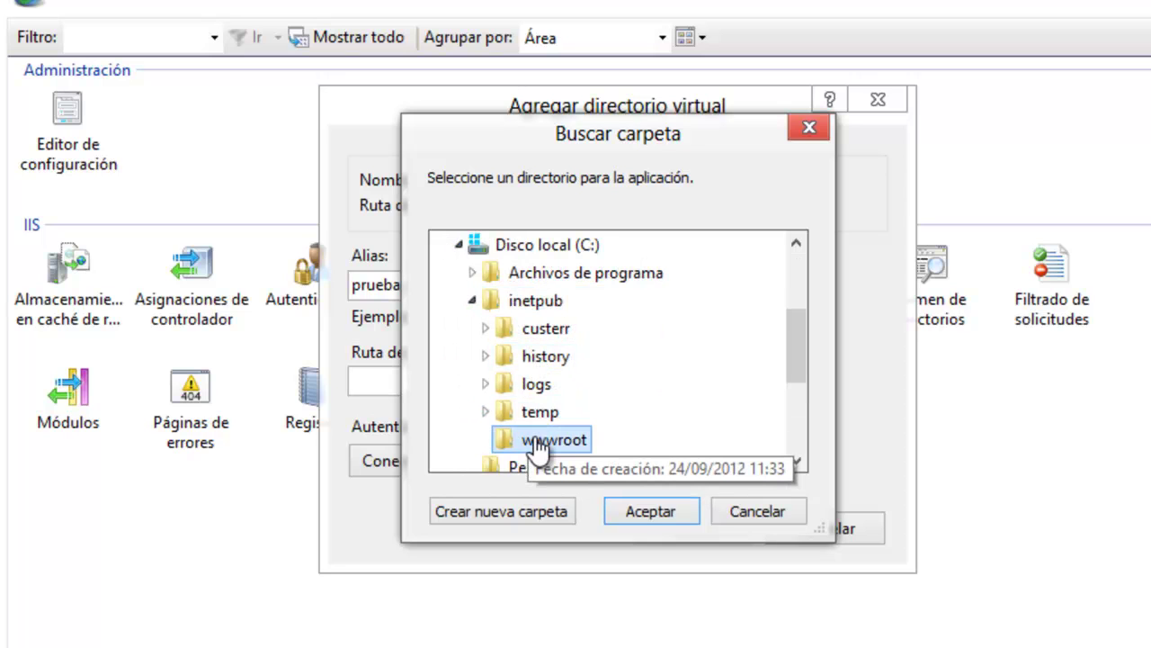
{"action": "left_click", "coordinate": [509, 509]}
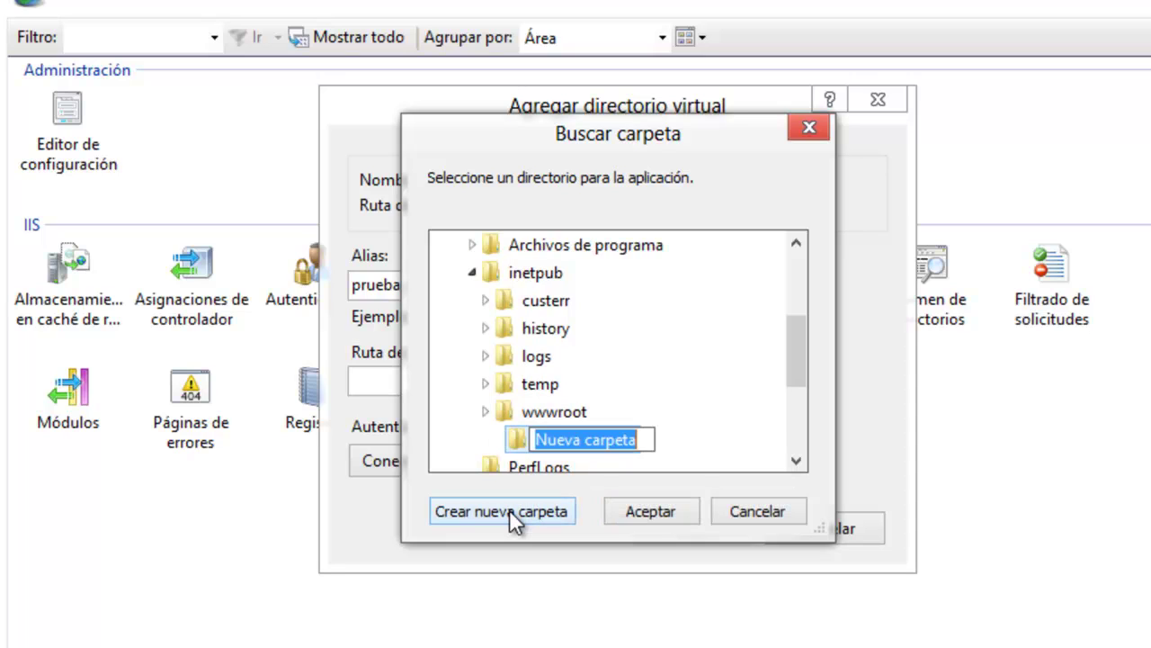
{"action": "type", "text": "pur"}
{"action": "key", "text": "BackSpace"}
{"action": "key", "text": "BackSpace"}
{"action": "type", "text": "ru"}
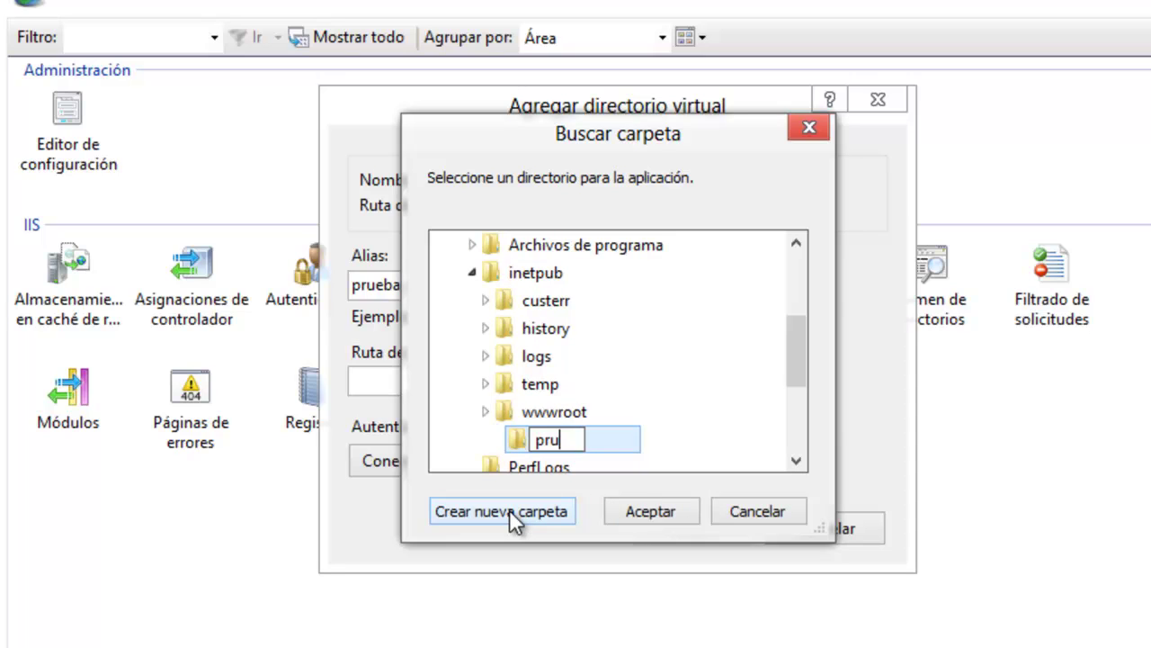
{"action": "type", "text": "eba_iis"}
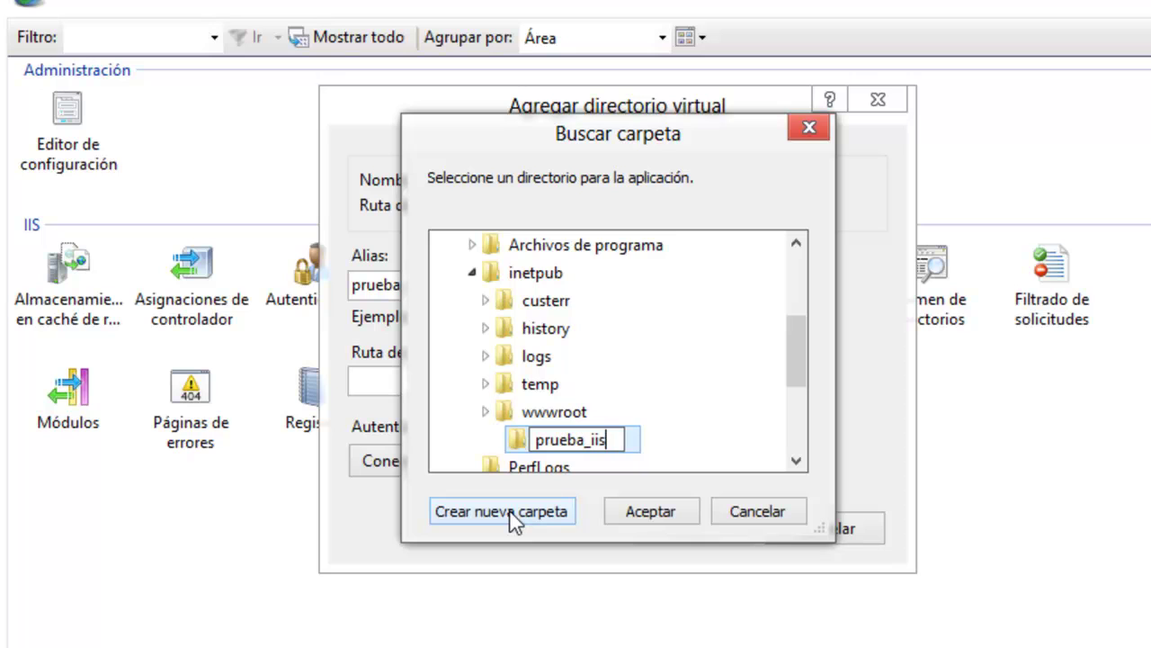
{"action": "left_click", "coordinate": [643, 515]}
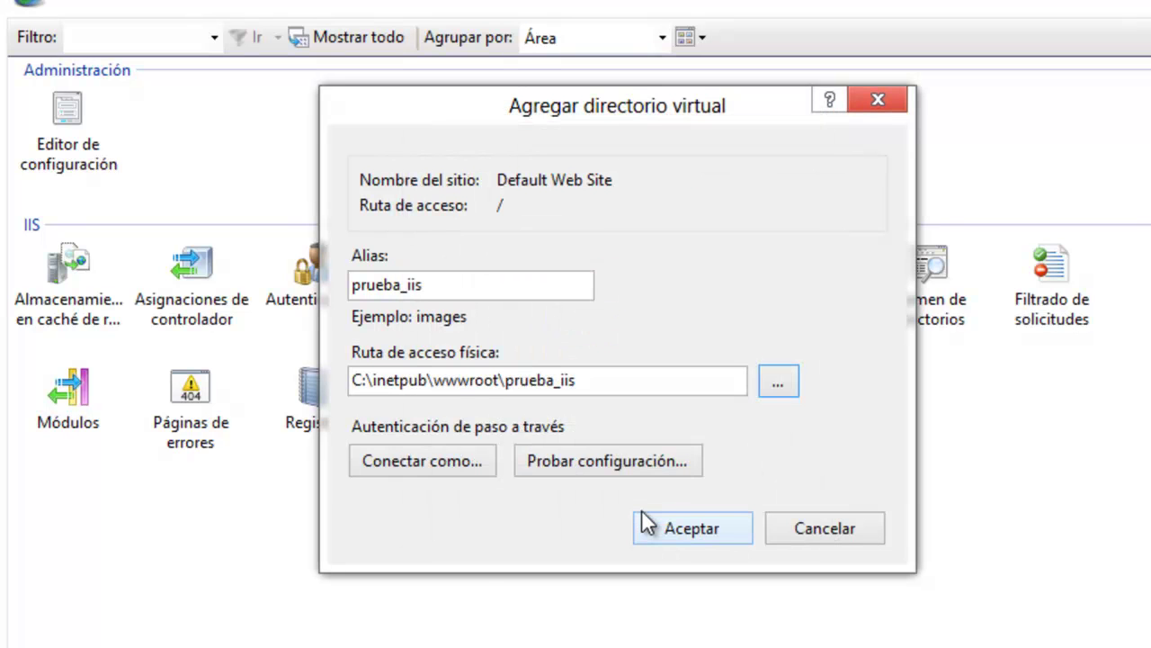
Confirm the prueba_iis virtual directory and save a copy of the page into prueba_iis as iisstart.html.
{"action": "left_click", "coordinate": [715, 529]}
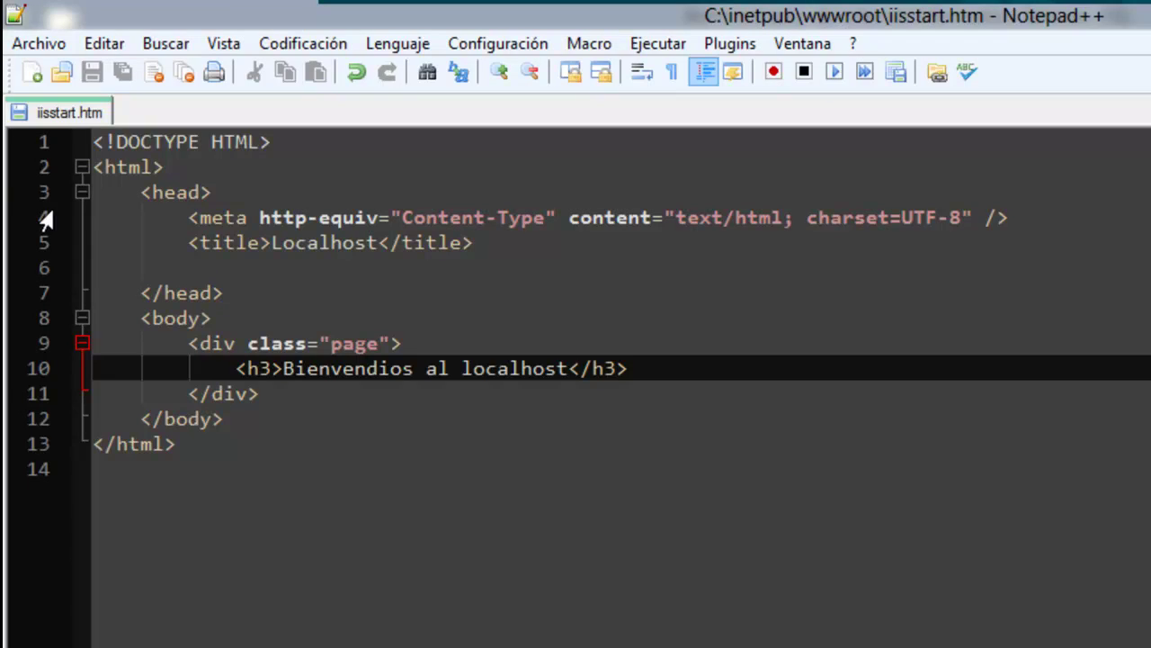
{"action": "left_click", "coordinate": [36, 43]}
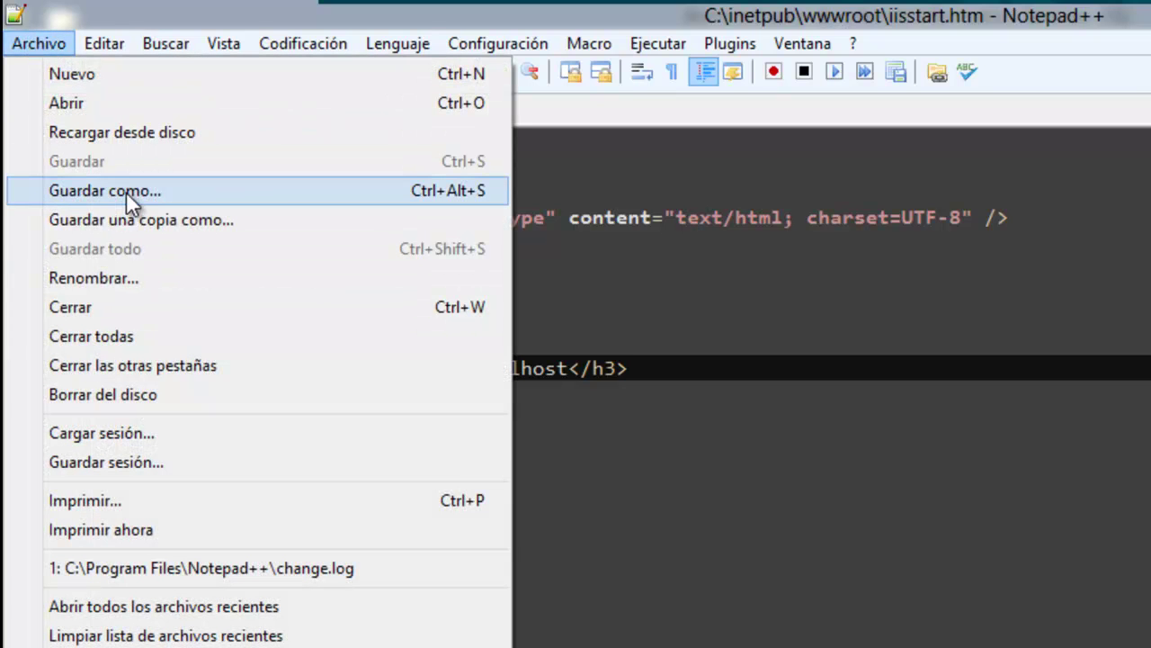
{"action": "left_click", "coordinate": [126, 191]}
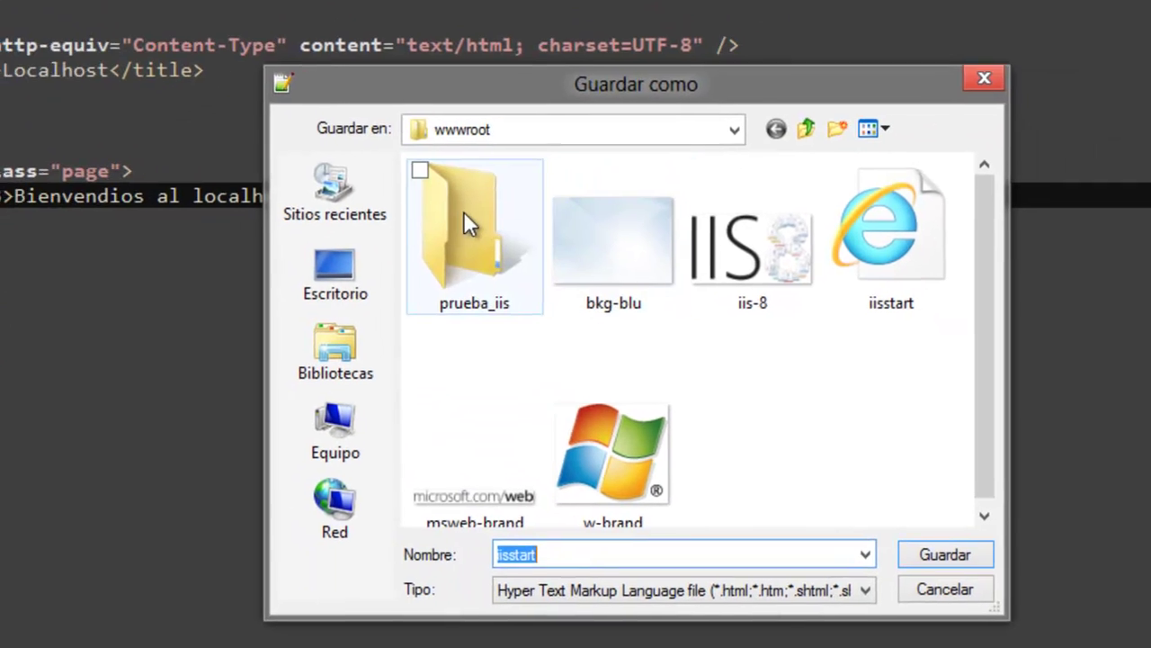
{"action": "left_click", "coordinate": [458, 217]}
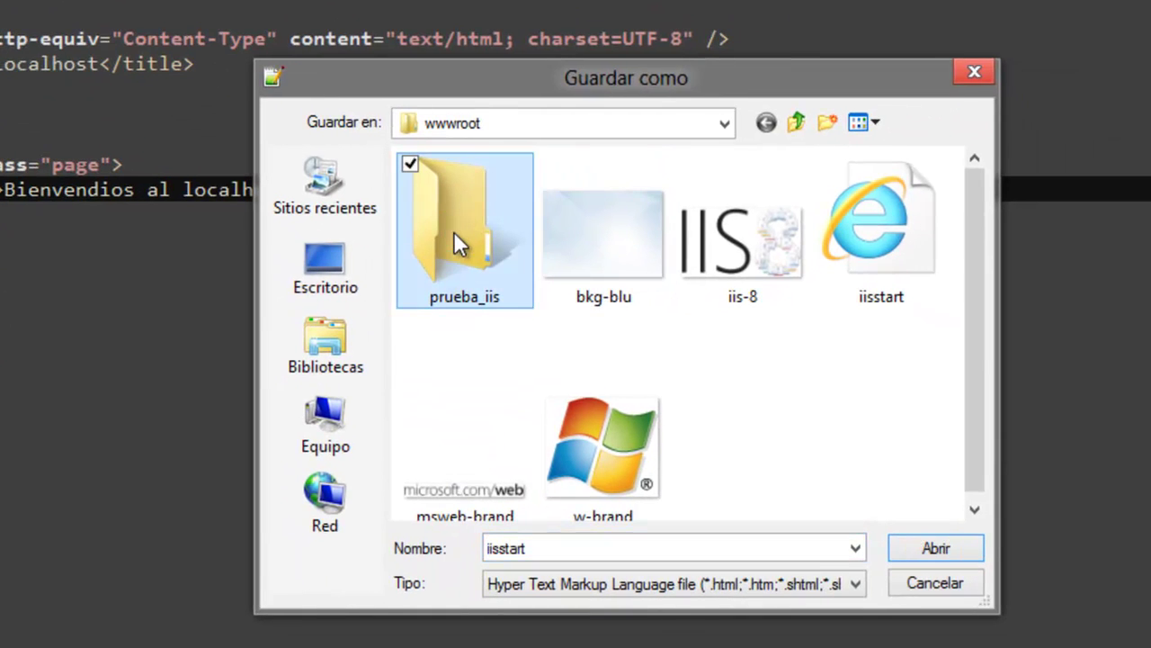
{"action": "left_click", "coordinate": [850, 547]}
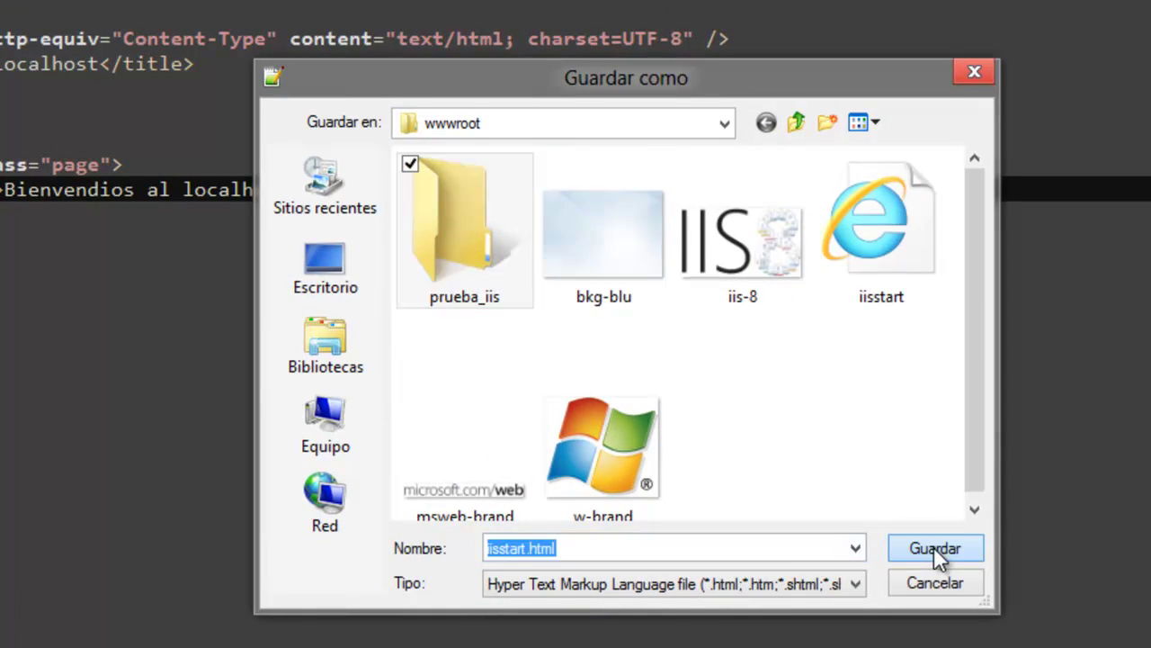
{"action": "left_click", "coordinate": [933, 548]}
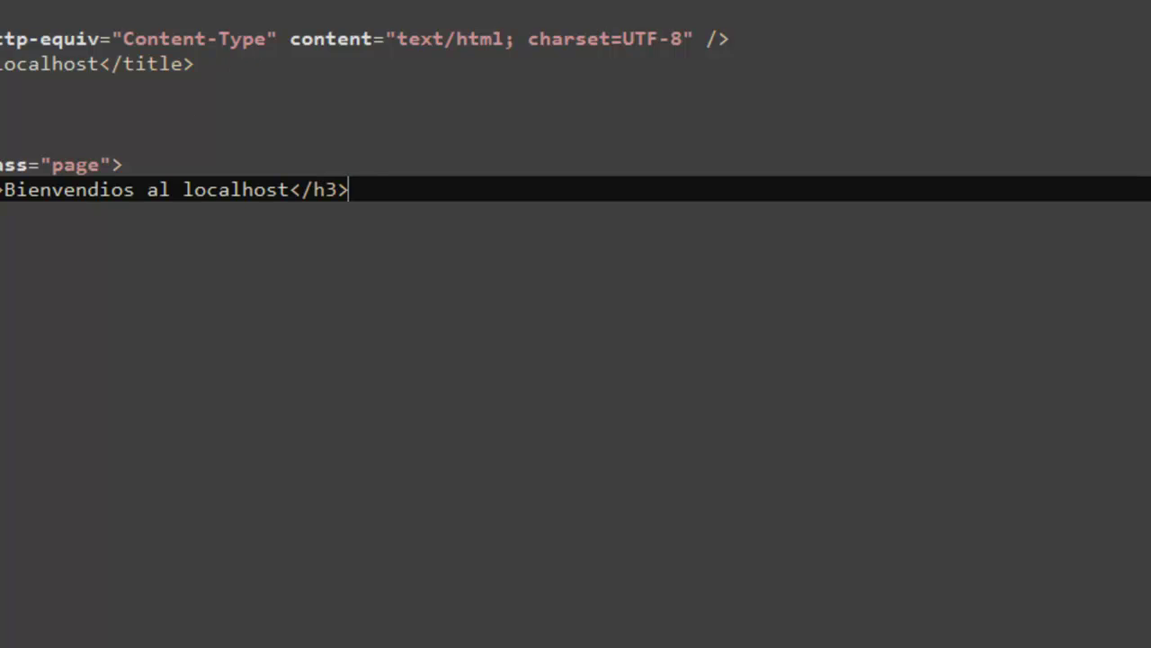
Save the page again into the prueba_iis folder as index.html.
{"action": "left_click", "coordinate": [27, 2]}
{"action": "left_click", "coordinate": [126, 11]}
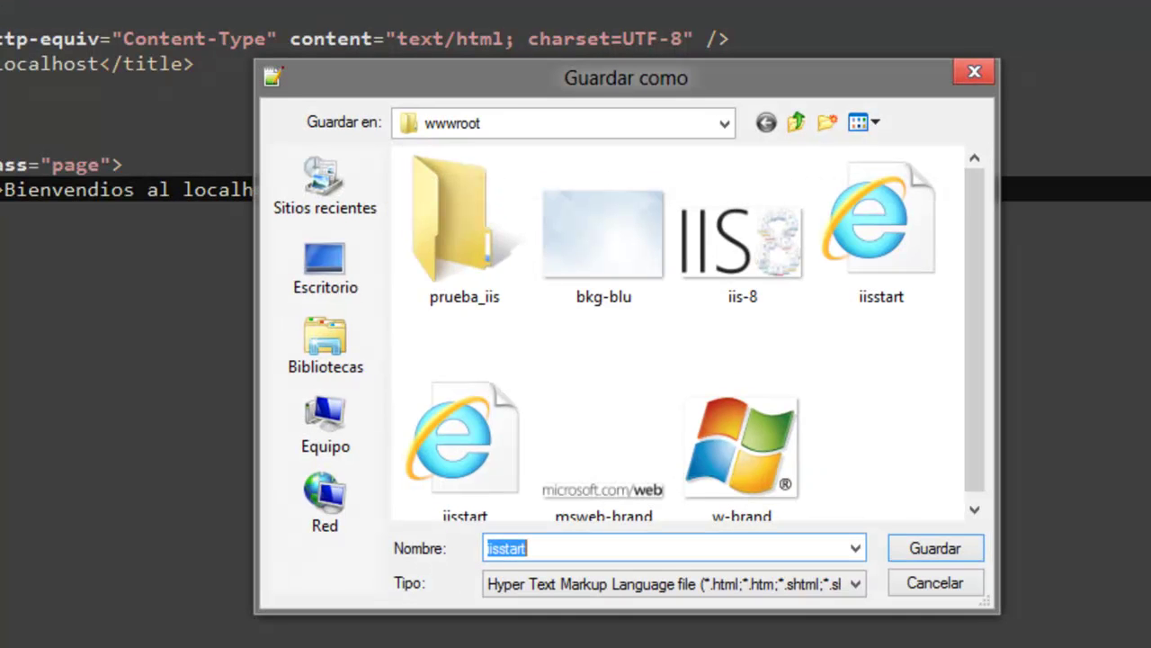
{"action": "double_click", "coordinate": [423, 222]}
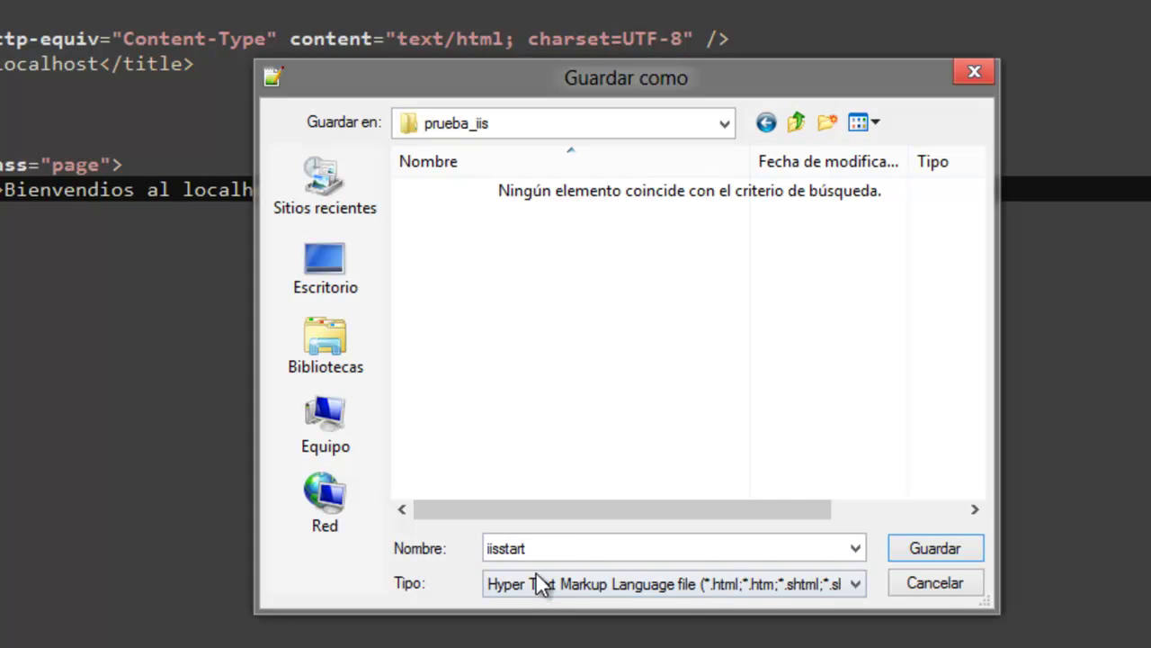
{"action": "left_click", "coordinate": [559, 547]}
{"action": "type", "text": "index.ht"}
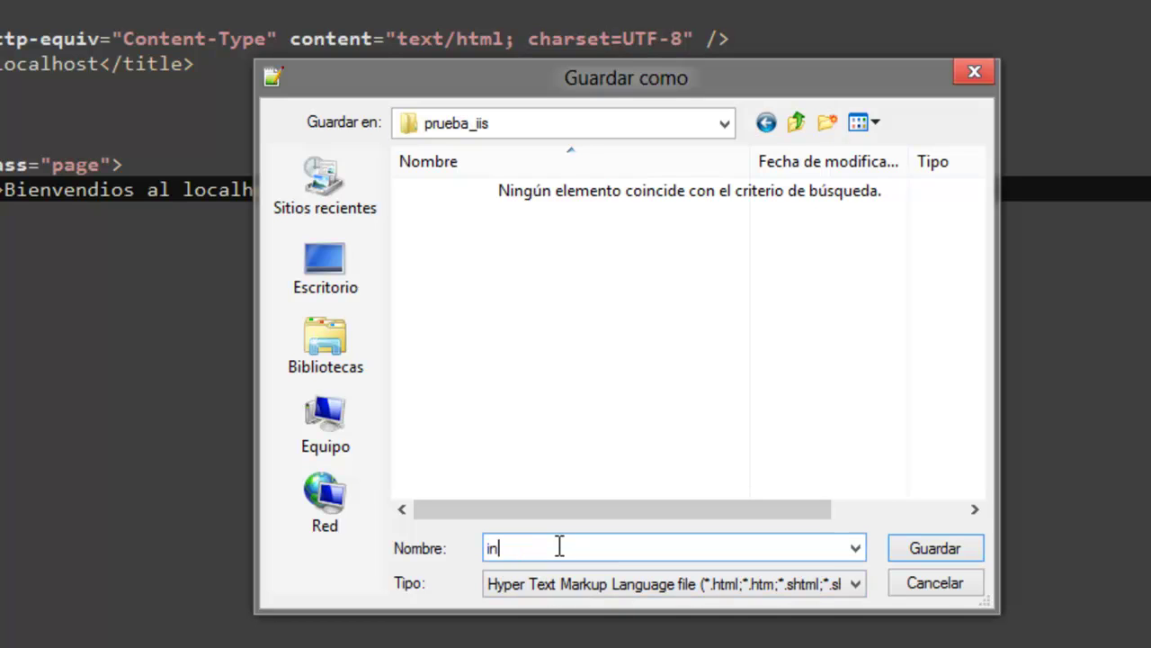
{"action": "type", "text": "ml"}
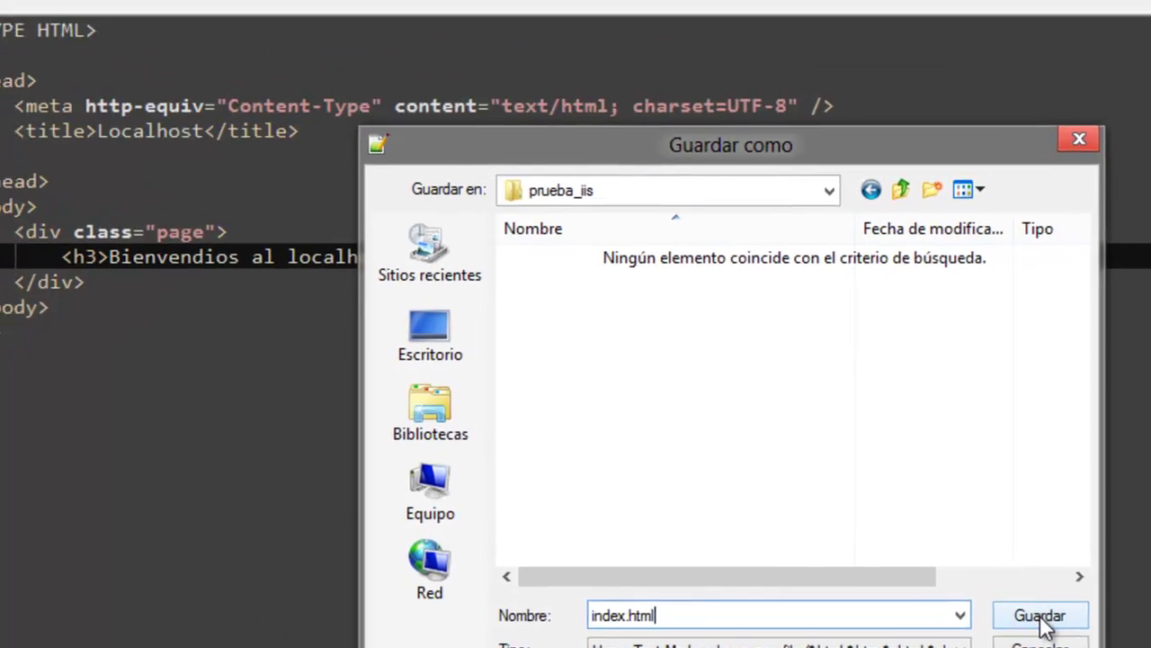
{"action": "left_click", "coordinate": [939, 551]}
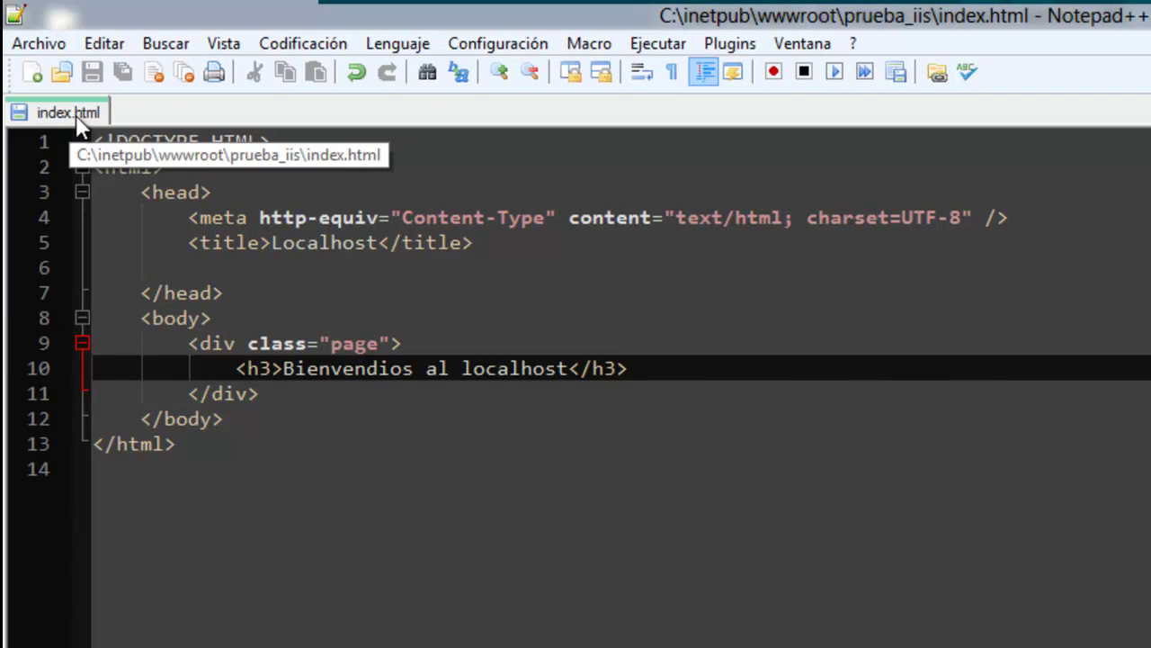
Retitle index.html 'Prueba_iis', change the heading to 'Bienvendios a la prueba IIS', and save.
{"action": "double_click", "coordinate": [290, 248]}
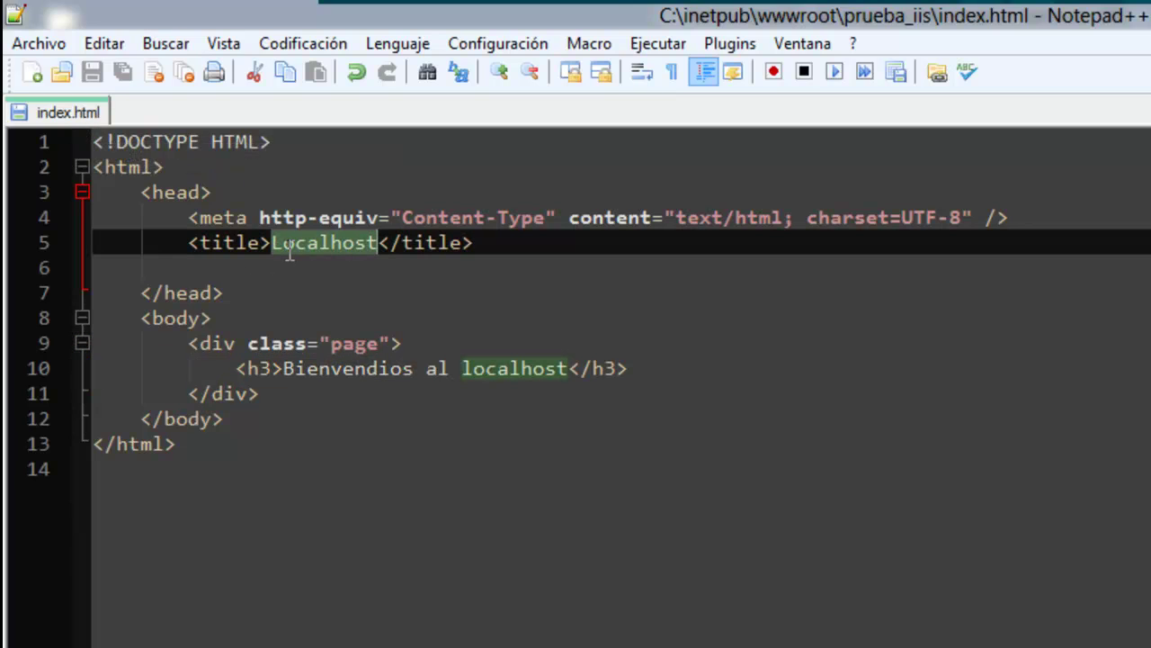
{"action": "type", "text": "Prueba"}
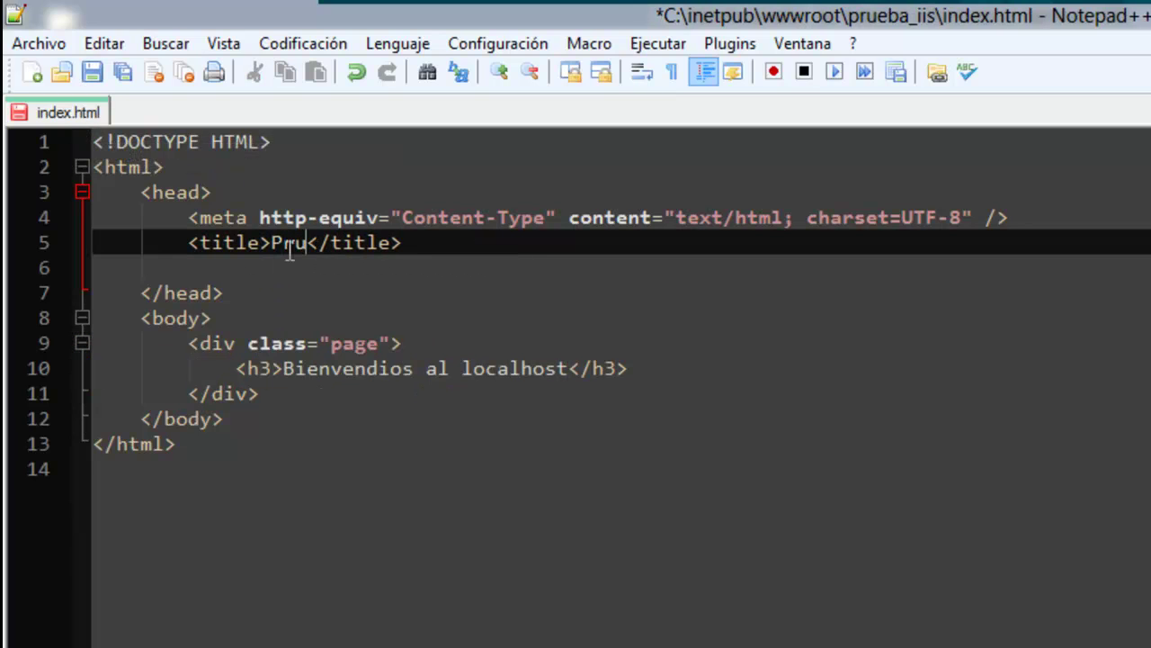
{"action": "type", "text": "_iis"}
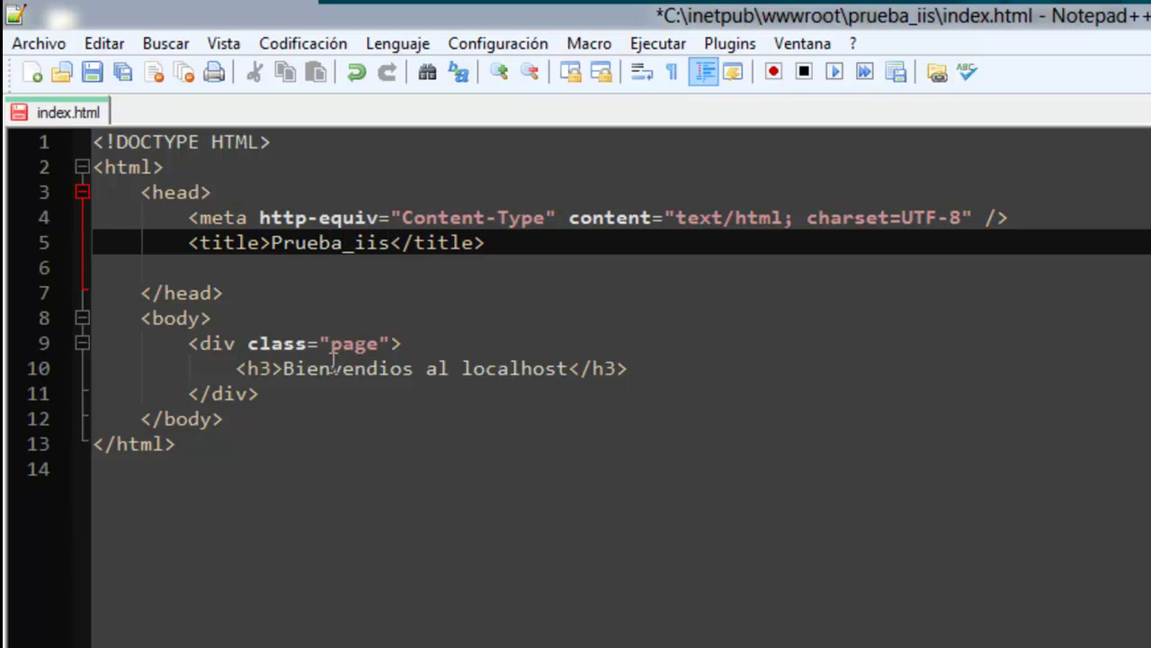
{"action": "left_click_drag", "start_coordinate": [426, 368], "coordinate": [567, 369]}
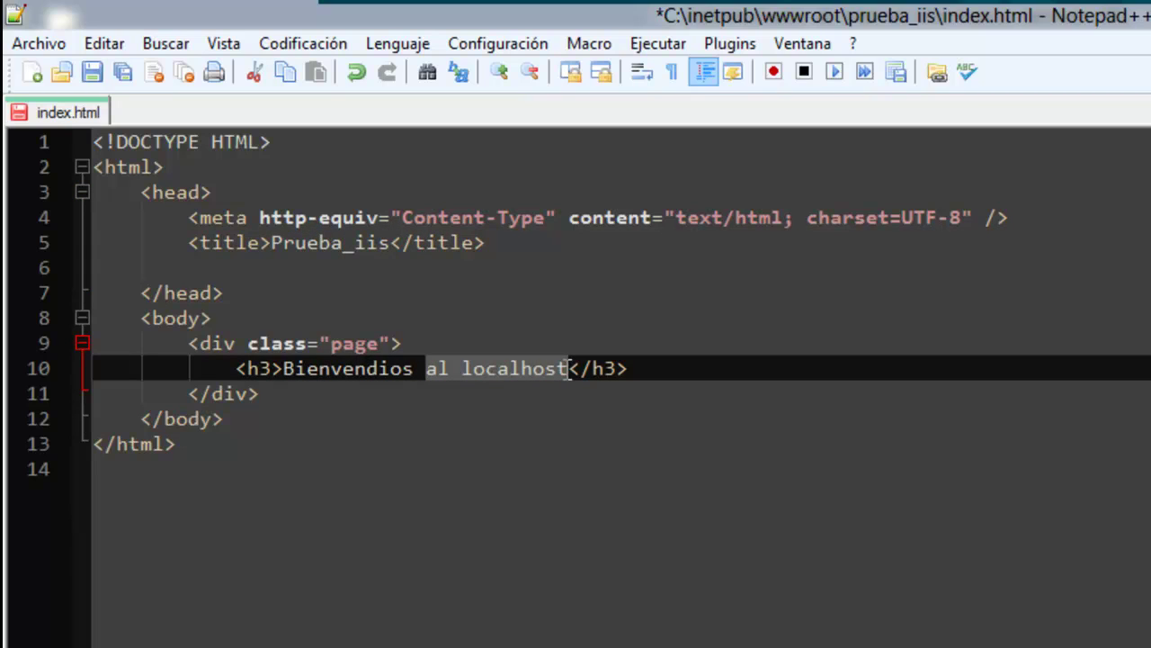
{"action": "type", "text": "a la pur"}
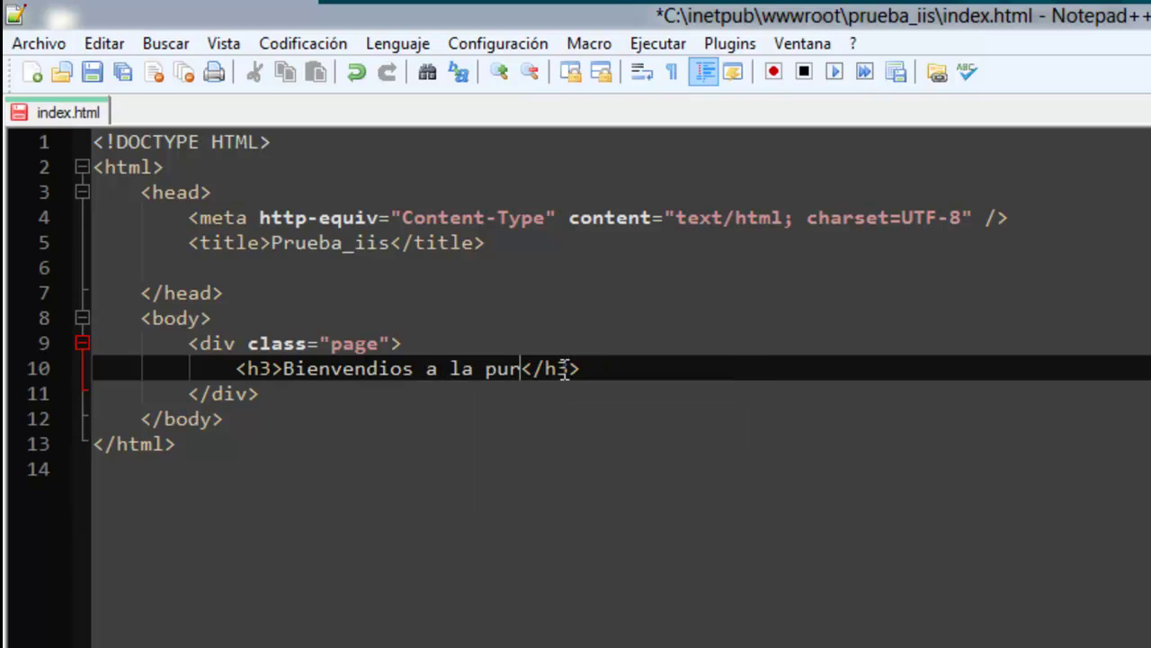
{"action": "key", "text": "BackSpace"}
{"action": "key", "text": "BackSpace"}
{"action": "type", "text": "rueba "}
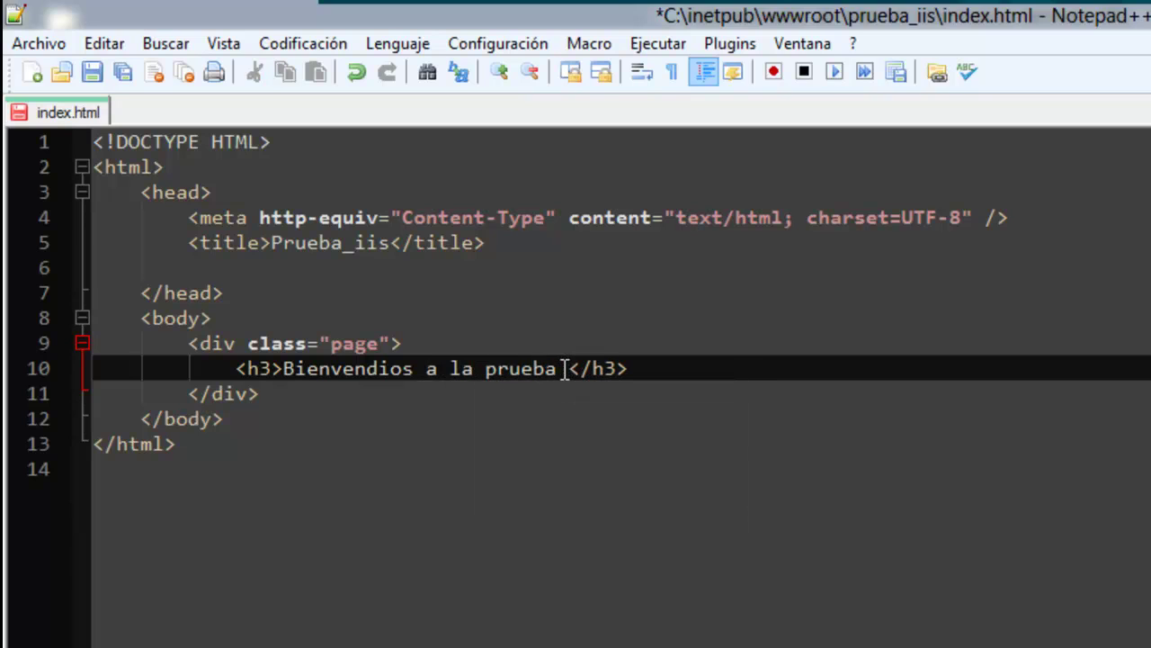
{"action": "type", "text": "IIS"}
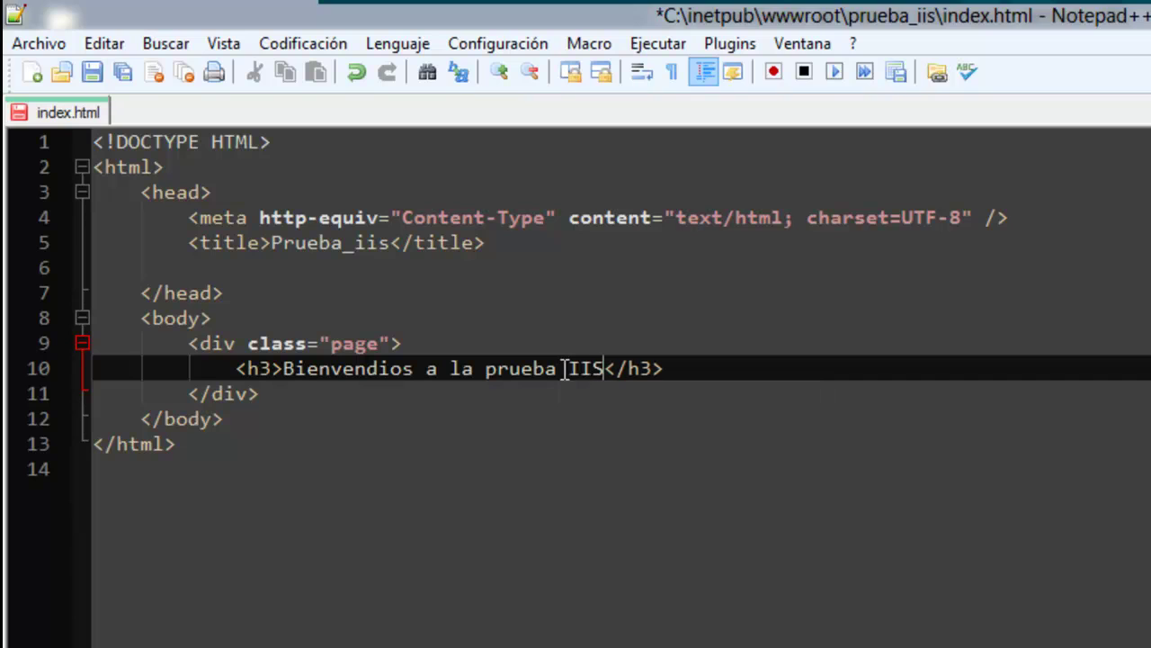
{"action": "left_click", "coordinate": [92, 74]}
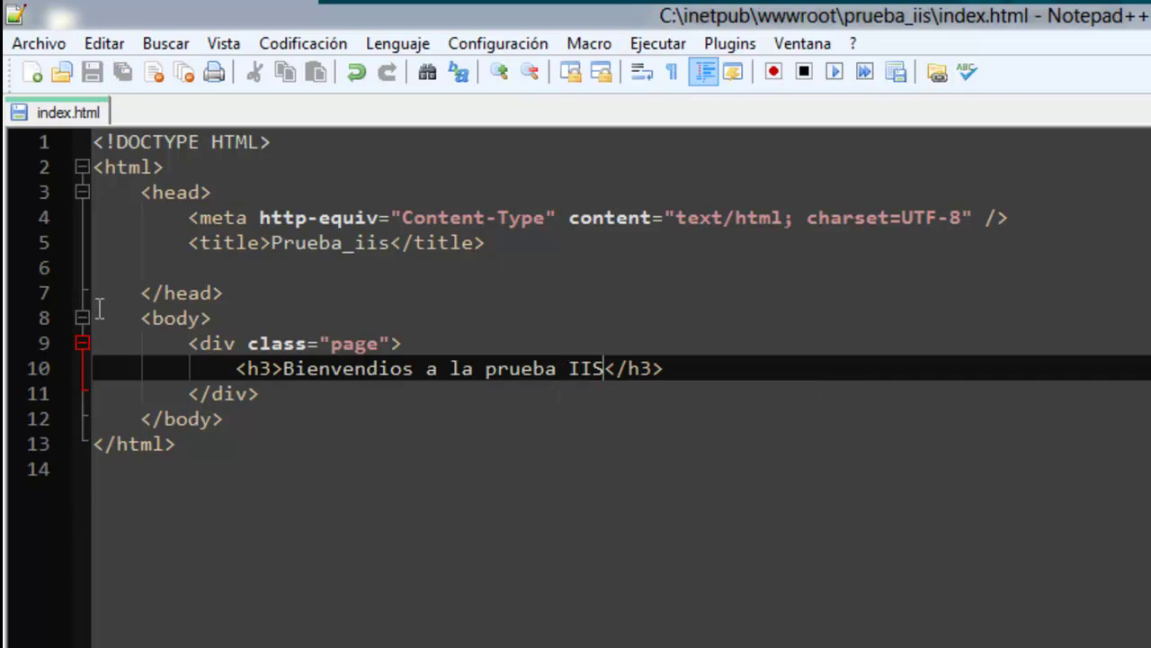
{"action": "key", "text": "alt+Tab"}
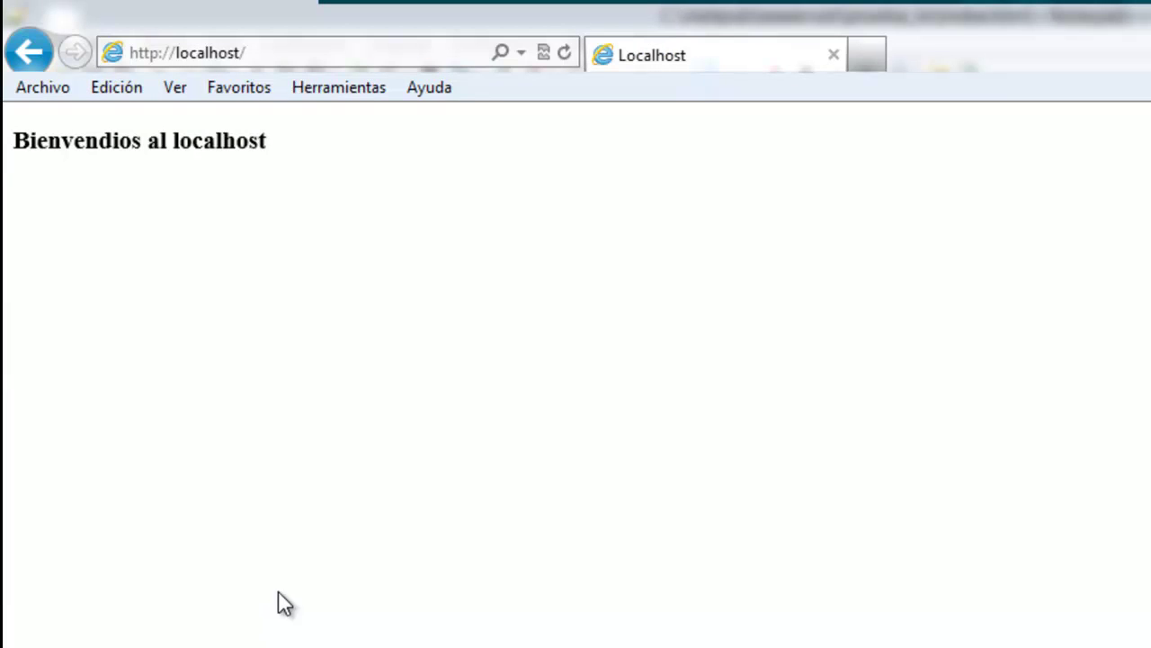
{"action": "left_click", "coordinate": [303, 54]}
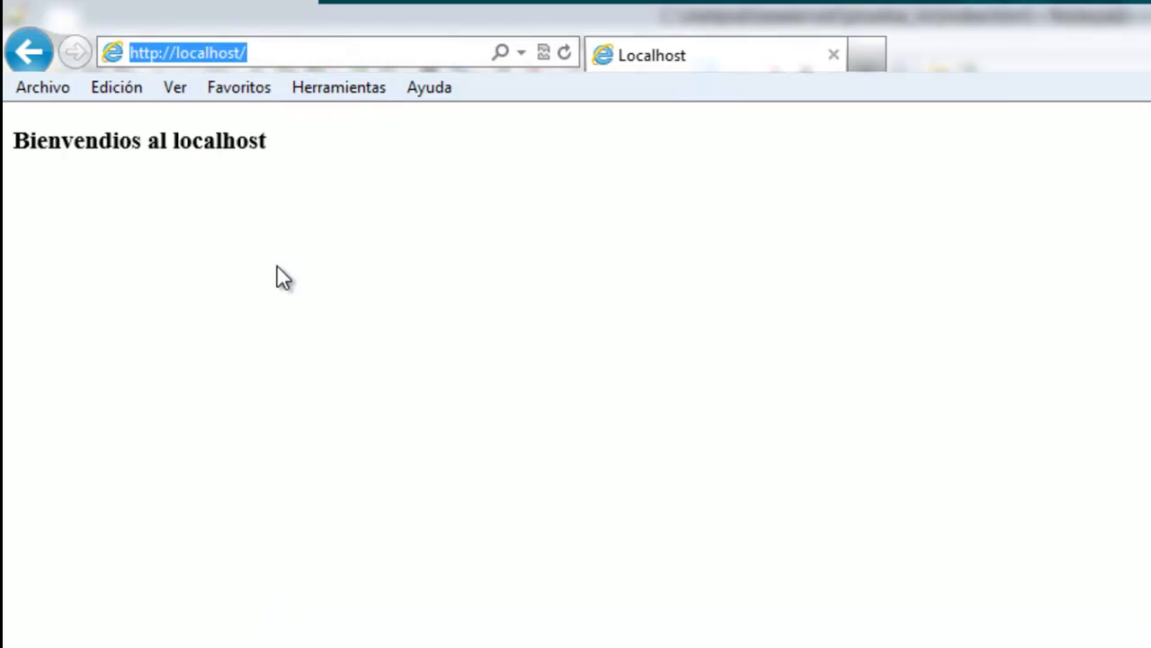
{"action": "key", "text": "Return"}
{"action": "left_click", "coordinate": [378, 55]}
{"action": "left_click", "coordinate": [383, 54]}
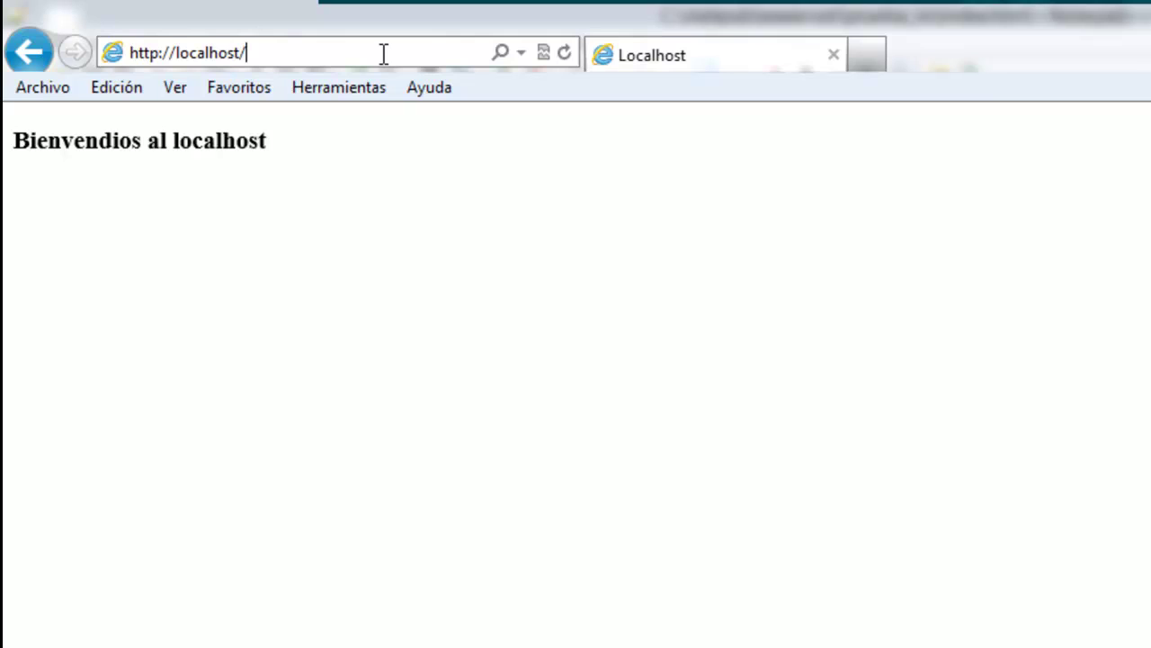
{"action": "type", "text": "p"}
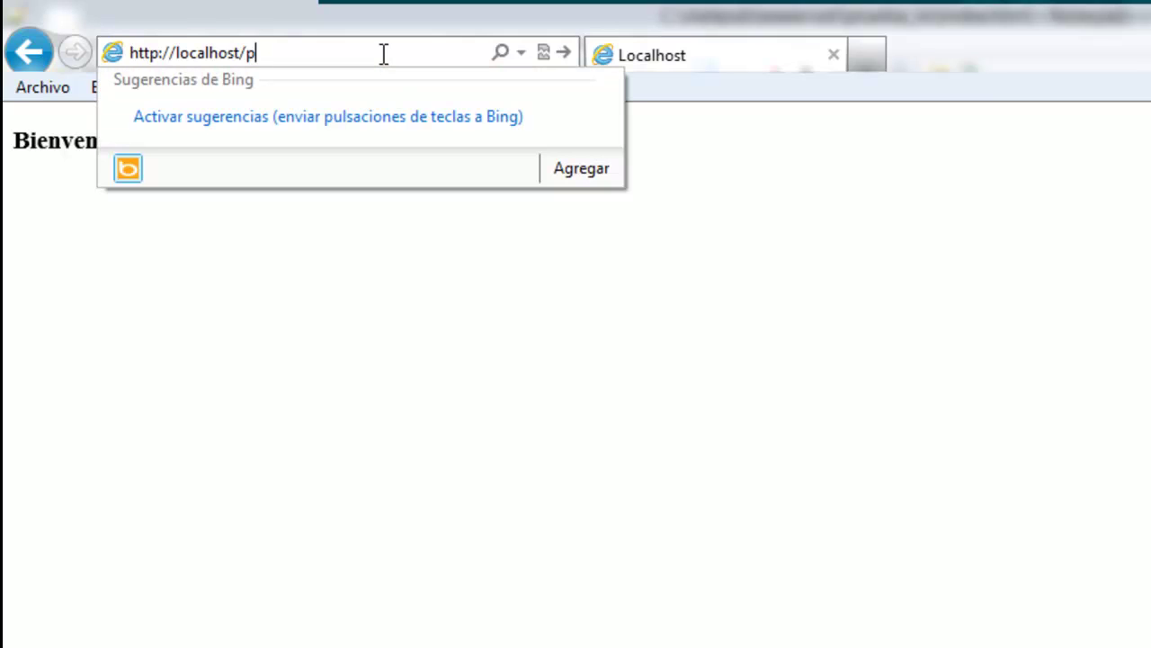
{"action": "type", "text": "rueba_iis"}
{"action": "key", "text": "alt+Tab"}
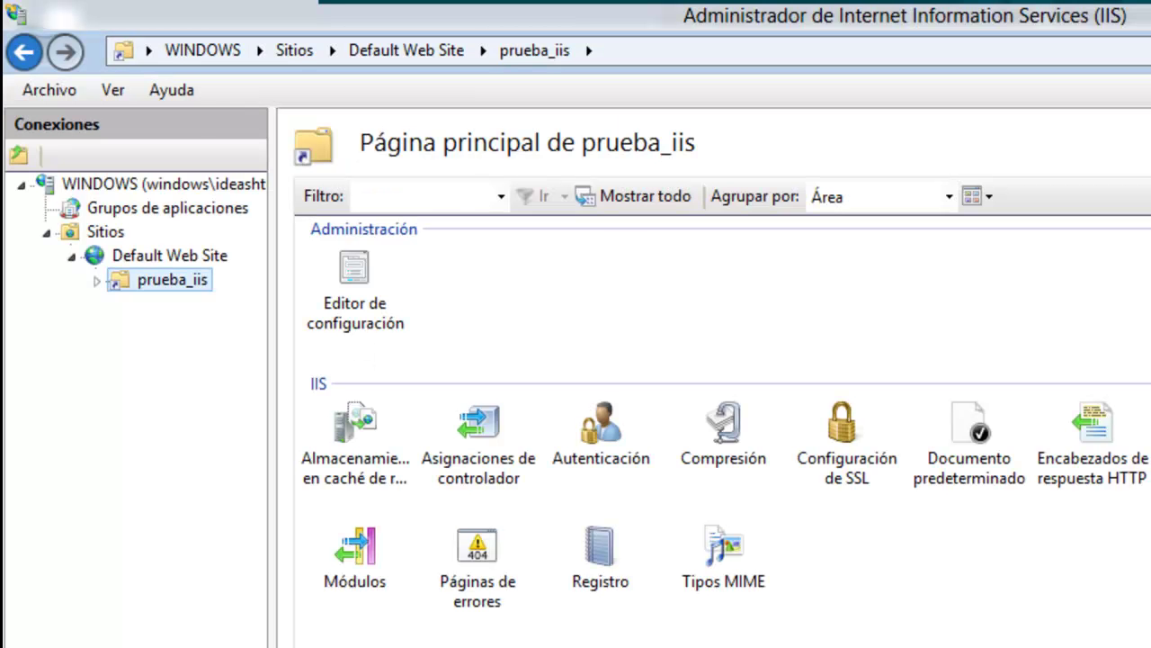
Open prueba_iis's Documento predeterminado list, then load localhost/prueba_iis showing 'Bienvendios a la prueba IIS'.
{"action": "double_click", "coordinate": [965, 444]}
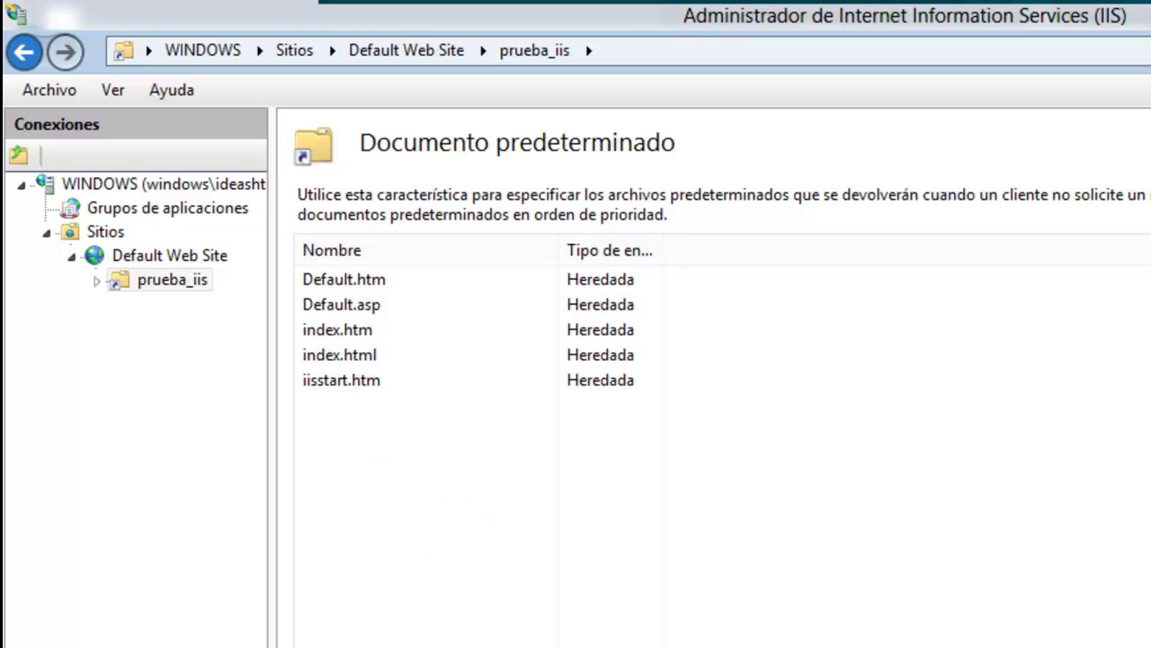
{"action": "key", "text": "alt+Tab"}
{"action": "left_click", "coordinate": [363, 59]}
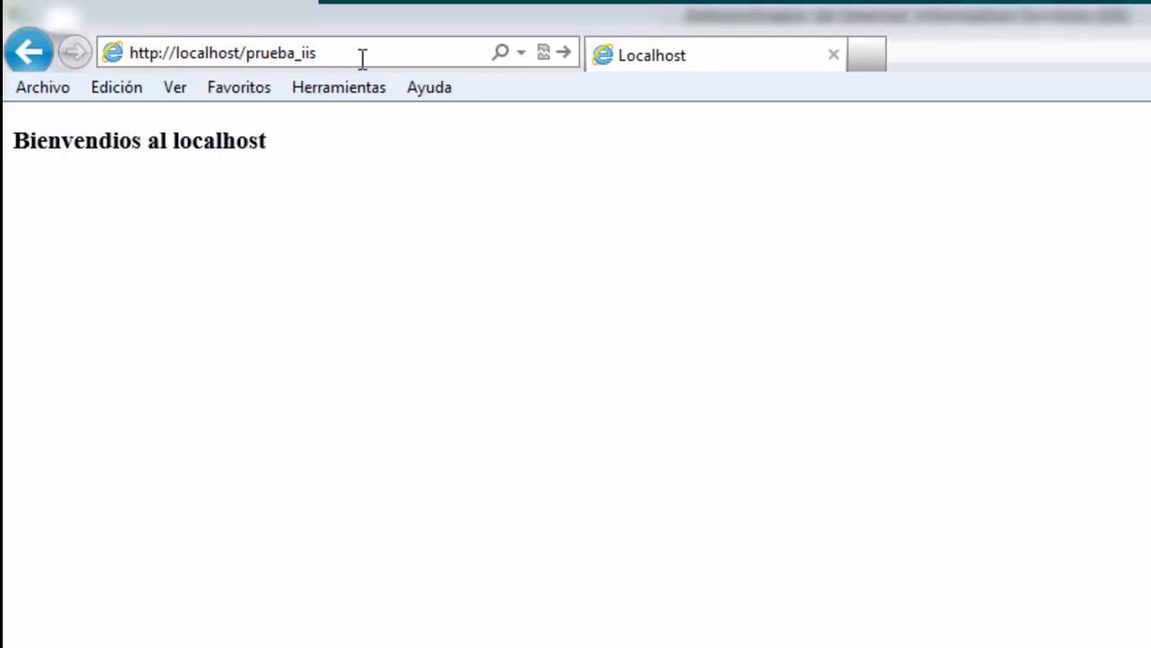
{"action": "type", "text": "prueba_iis"}
{"action": "key", "text": "Return"}
{"action": "left_click_drag", "start_coordinate": [349, 160], "coordinate": [18, 180]}
{"action": "left_click", "coordinate": [130, 282]}
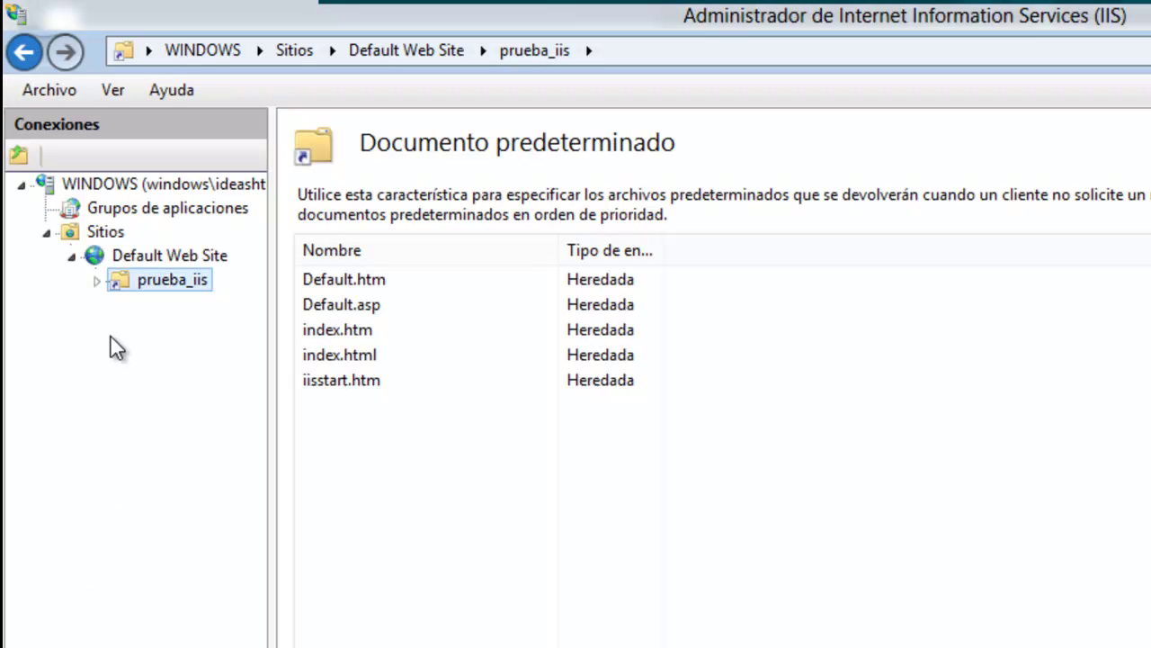
Start a new virtual directory under Default Web Site with alias prueba_nombre.
{"action": "left_click", "coordinate": [128, 256]}
{"action": "right_click", "coordinate": [129, 254]}
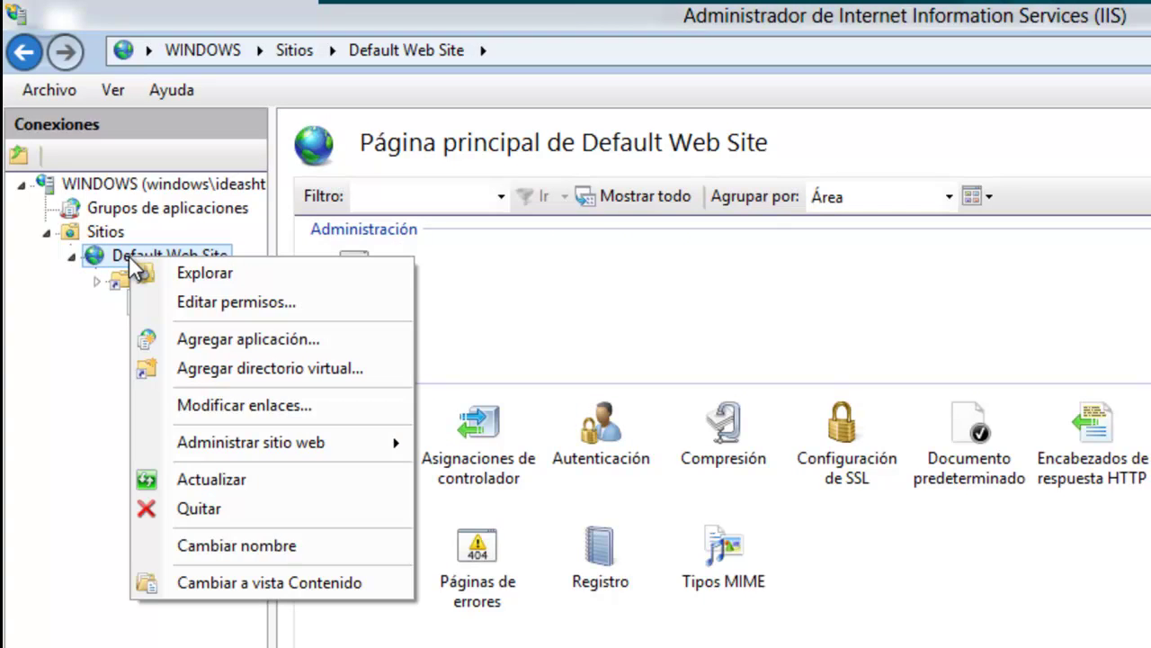
{"action": "left_click", "coordinate": [222, 367]}
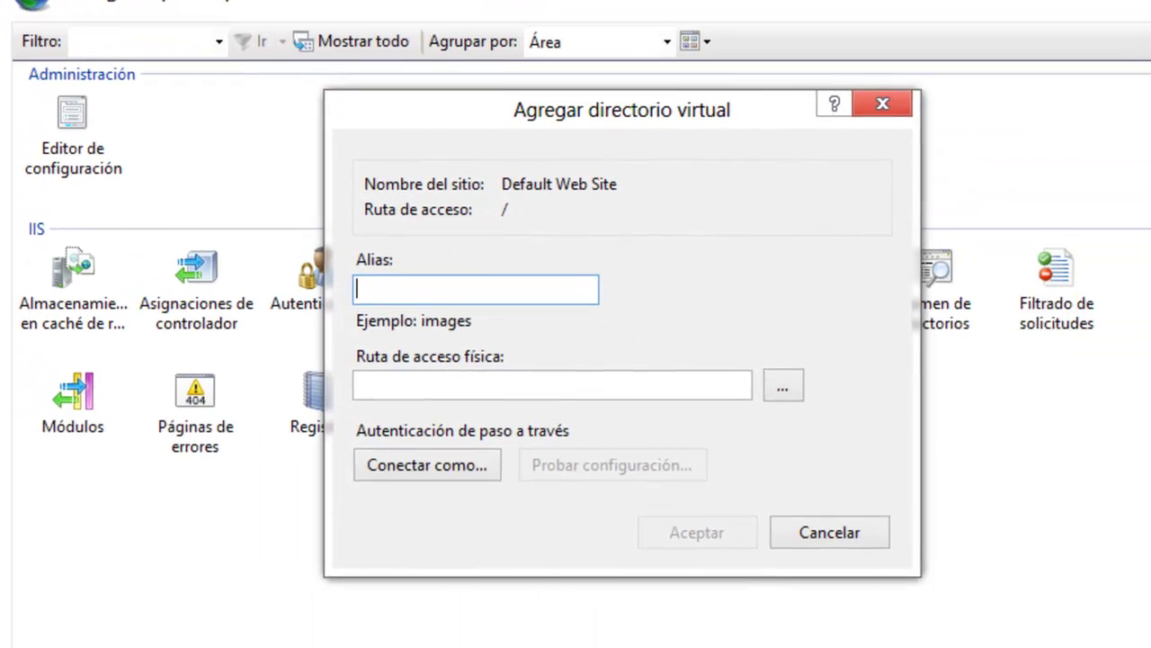
{"action": "type", "text": "prueba_"}
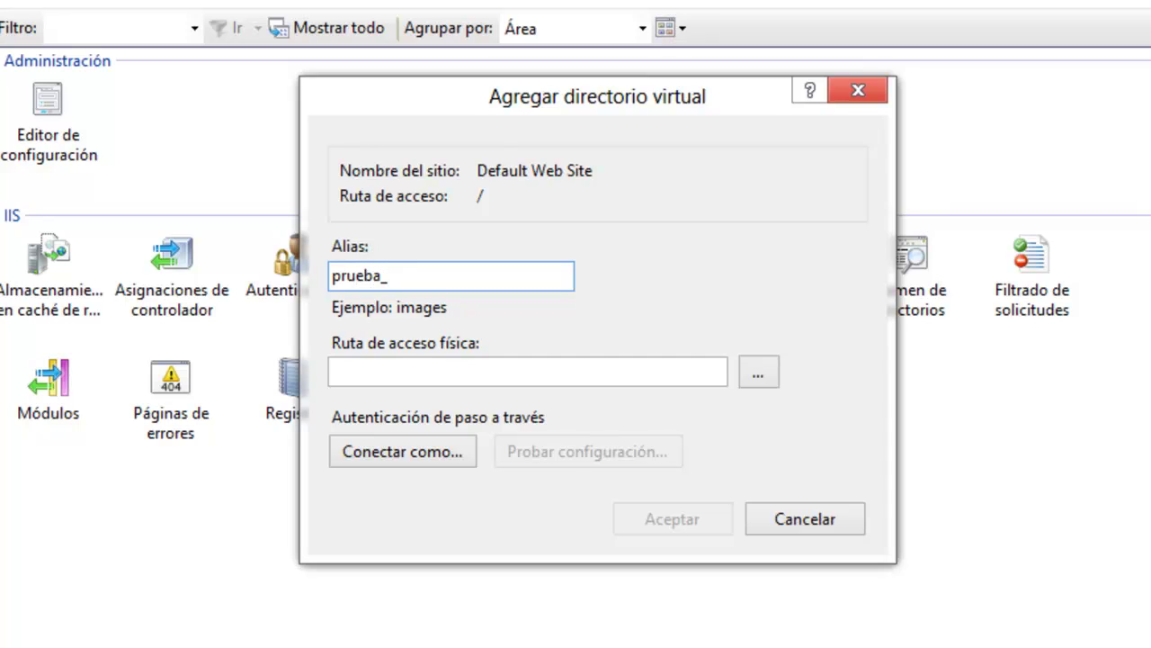
{"action": "type", "text": "nombre"}
Create C:\inetpub\wwwroot\prueba_nombre as its physical folder and confirm the virtual directory.
{"action": "left_click", "coordinate": [759, 375]}
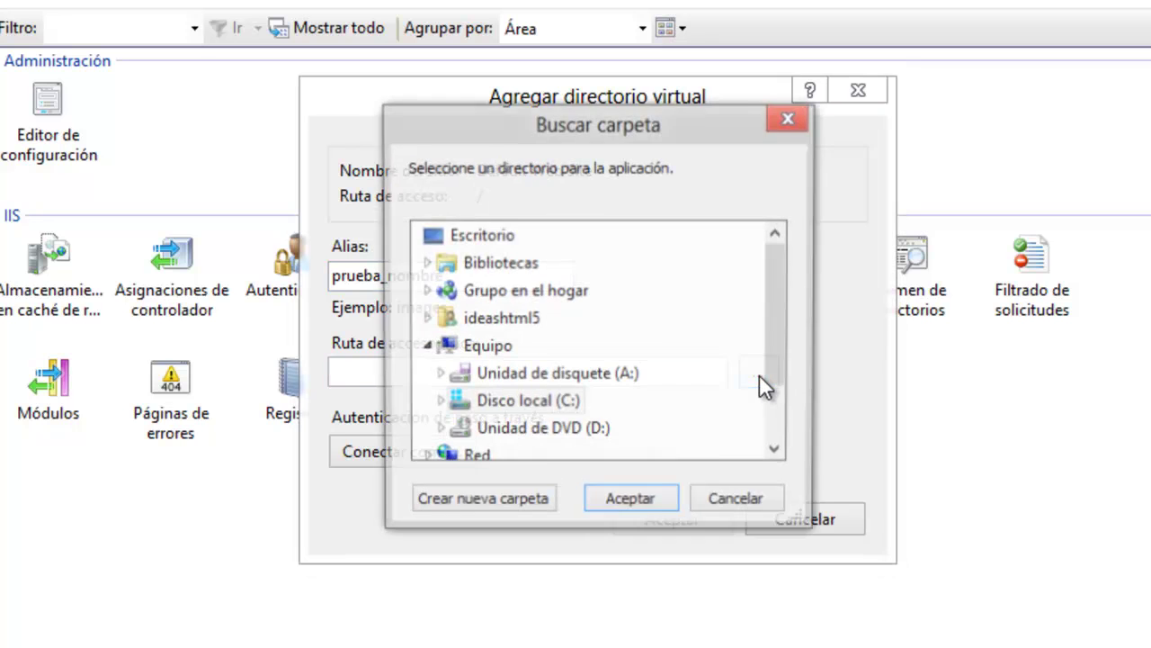
{"action": "left_click", "coordinate": [495, 405]}
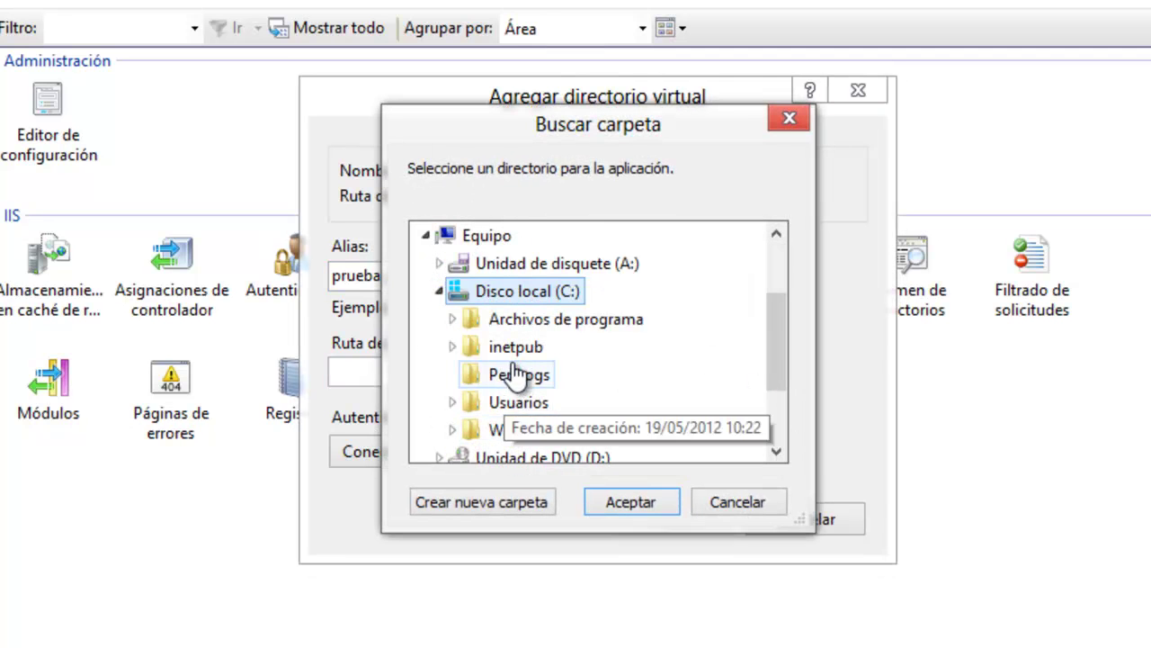
{"action": "left_click", "coordinate": [515, 346]}
{"action": "left_click", "coordinate": [509, 435]}
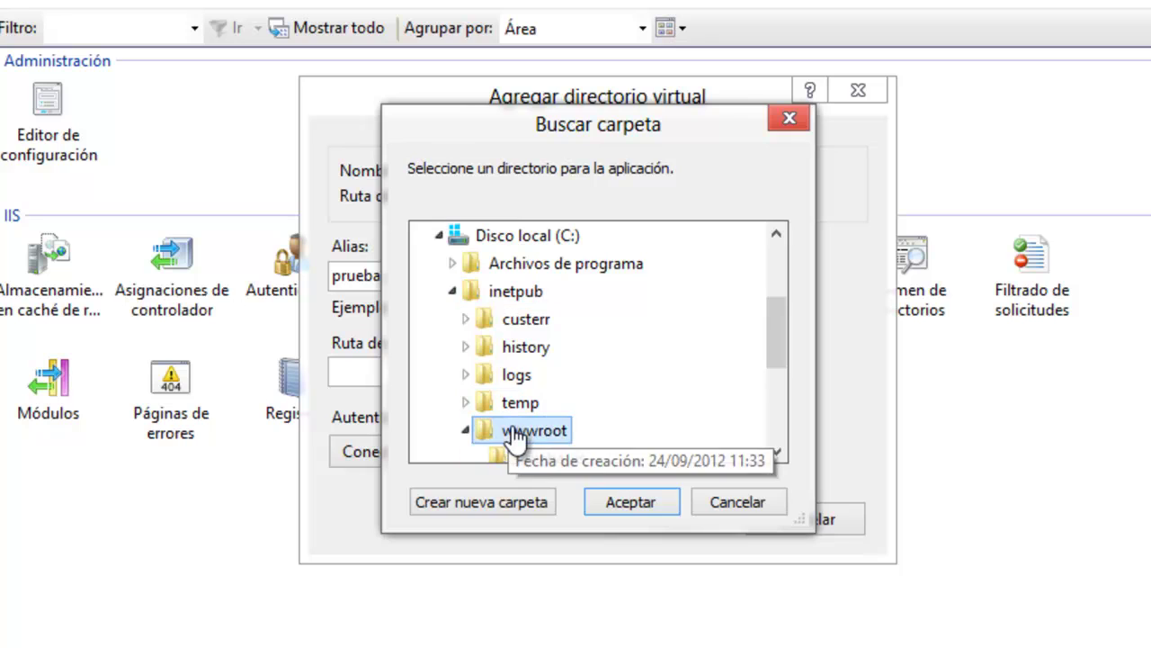
{"action": "left_click", "coordinate": [503, 501]}
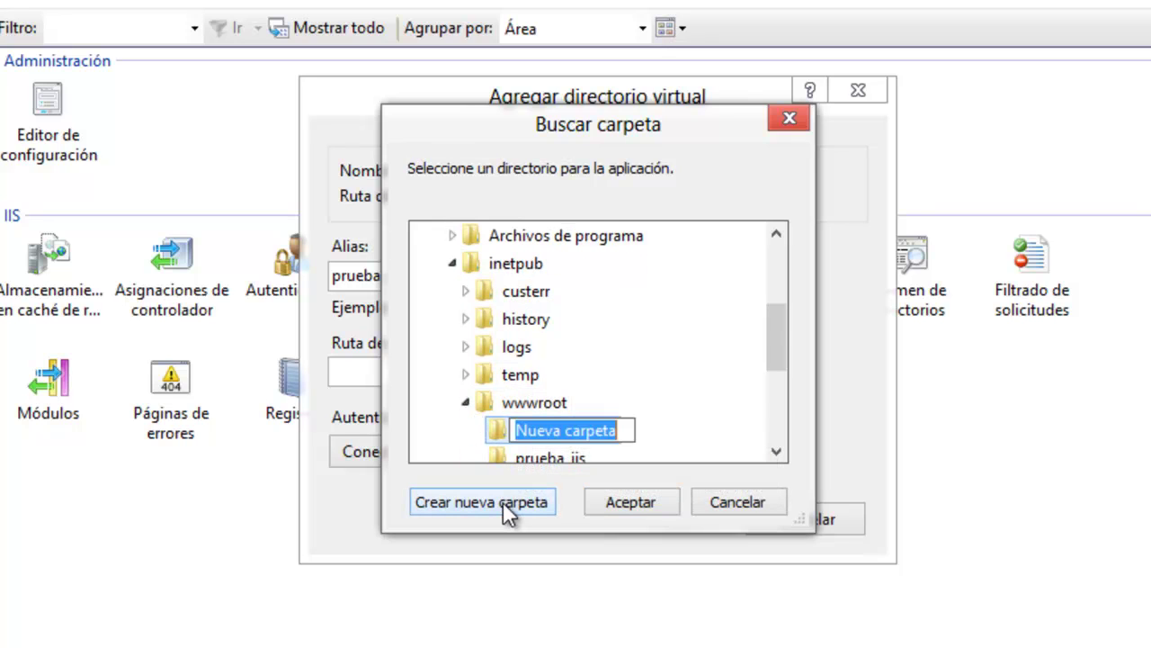
{"action": "type", "text": "prueba_nombre"}
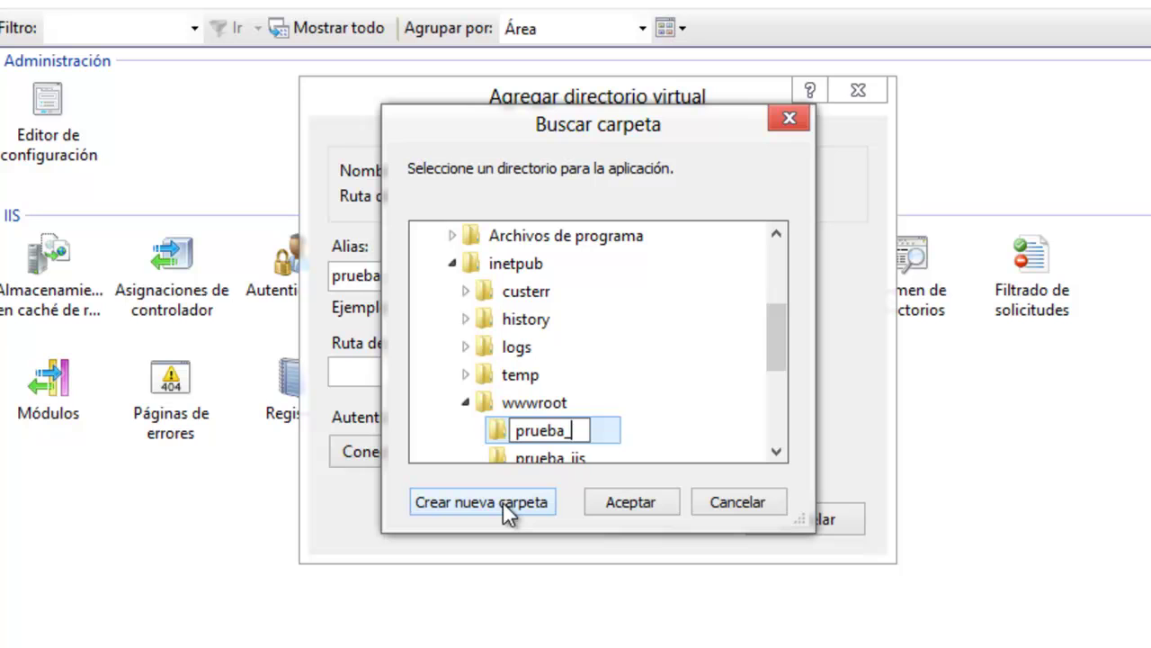
{"action": "left_click", "coordinate": [625, 501]}
{"action": "left_click", "coordinate": [670, 519]}
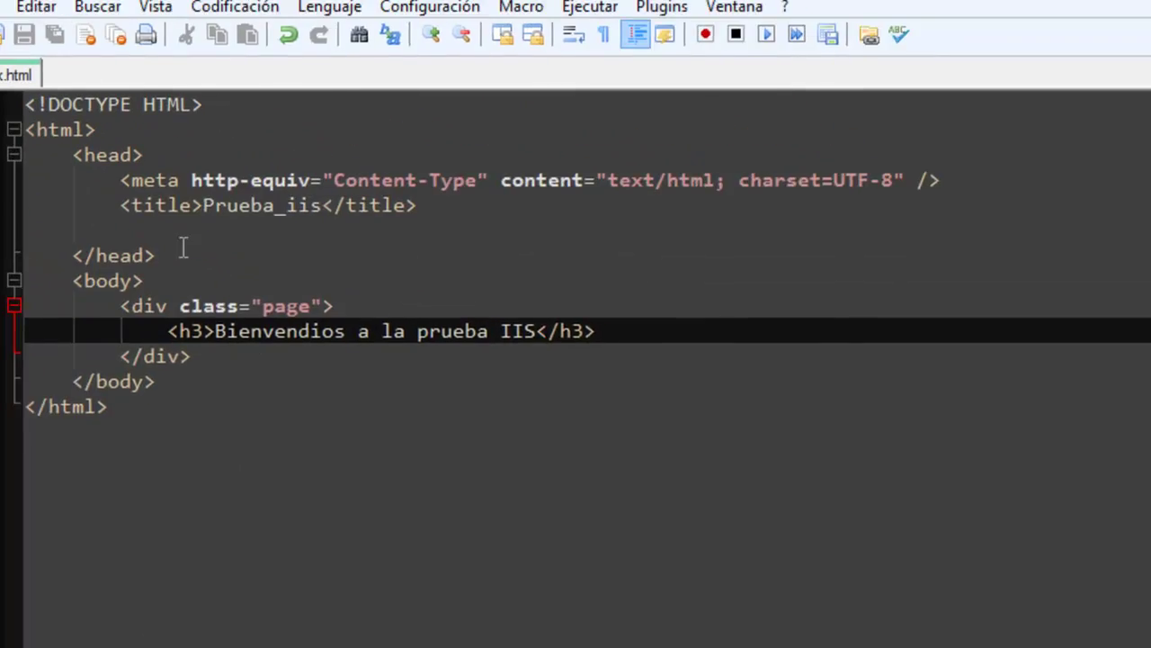
Save the page as nombre.html in C:\inetpub\wwwroot\prueba_nombre using Guardar como.
{"action": "left_click", "coordinate": [41, 39]}
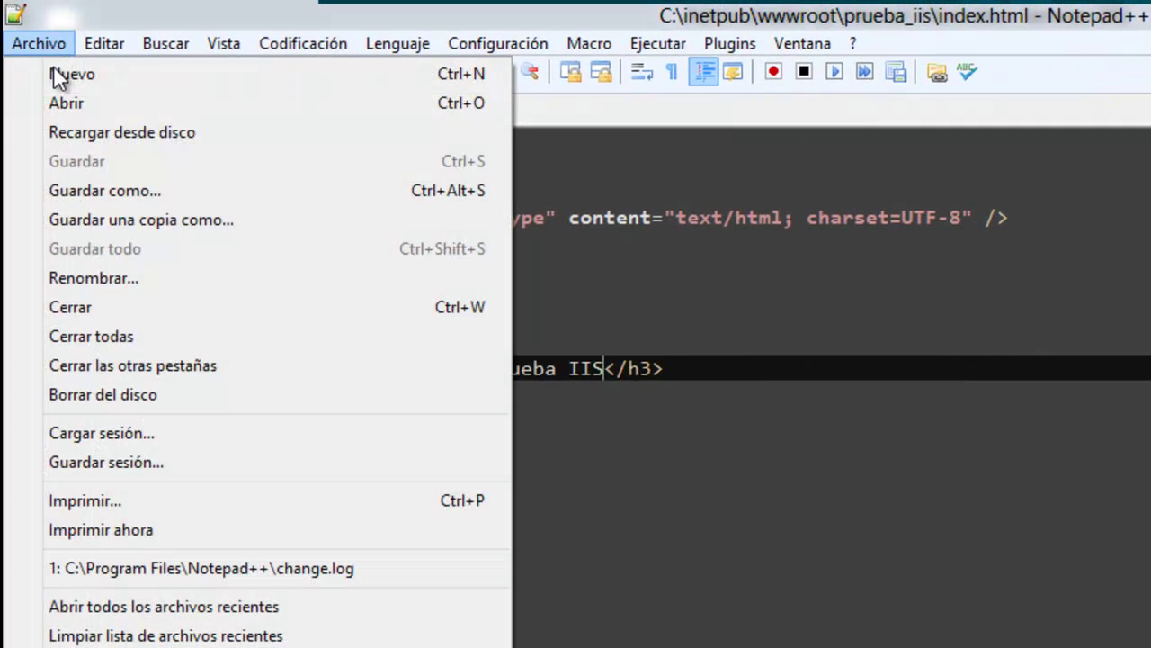
{"action": "left_click", "coordinate": [74, 192]}
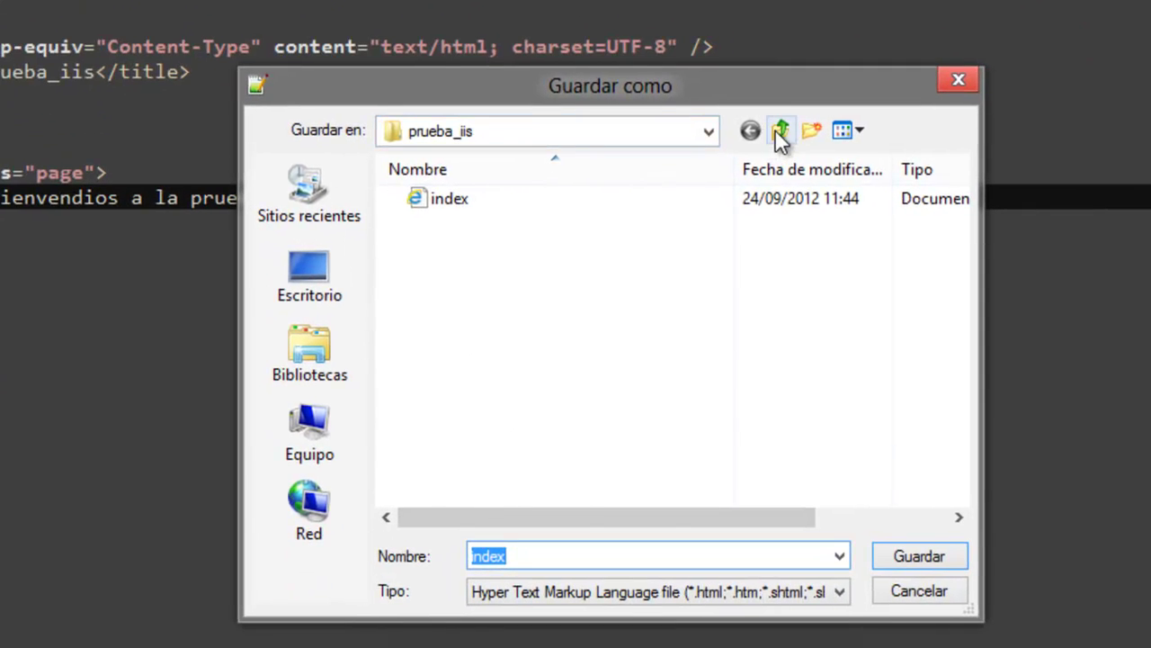
{"action": "left_click", "coordinate": [1075, 301]}
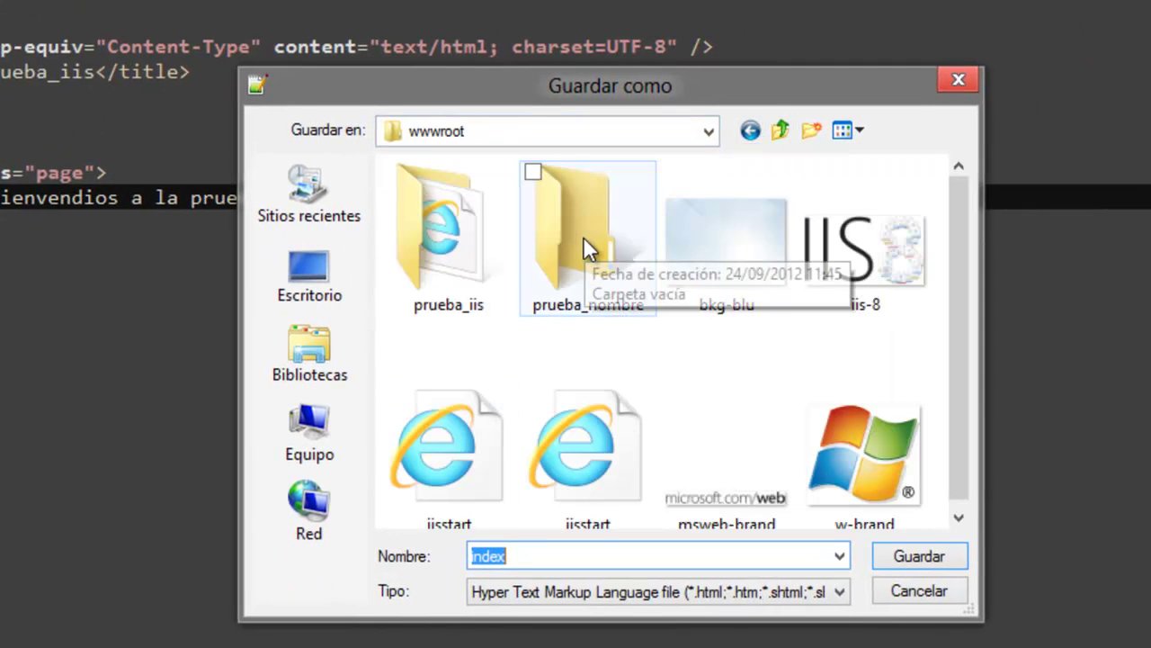
{"action": "double_click", "coordinate": [586, 244]}
{"action": "left_click_drag", "start_coordinate": [540, 555], "coordinate": [442, 557]}
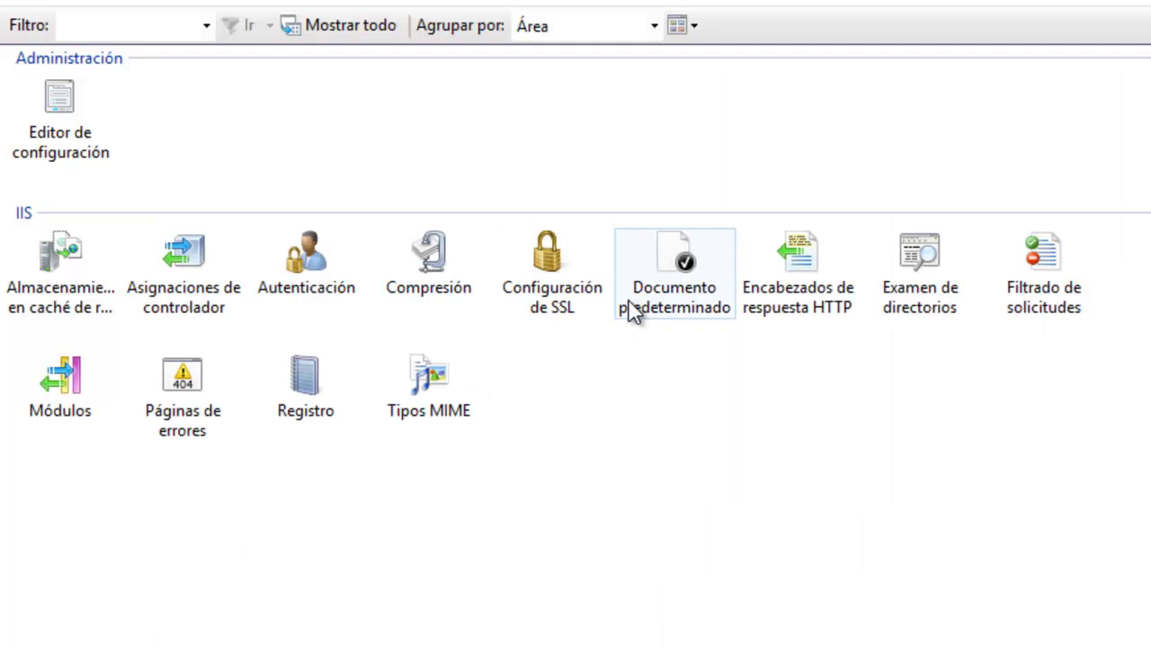
{"action": "double_click", "coordinate": [632, 309]}
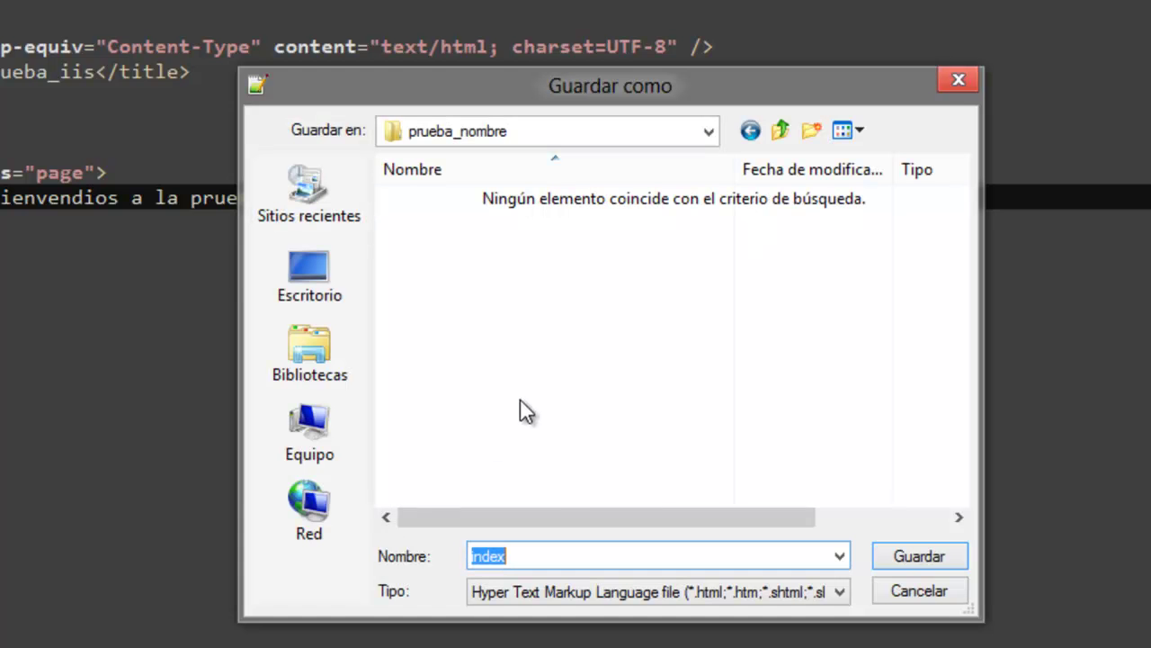
{"action": "type", "text": "nombre.html"}
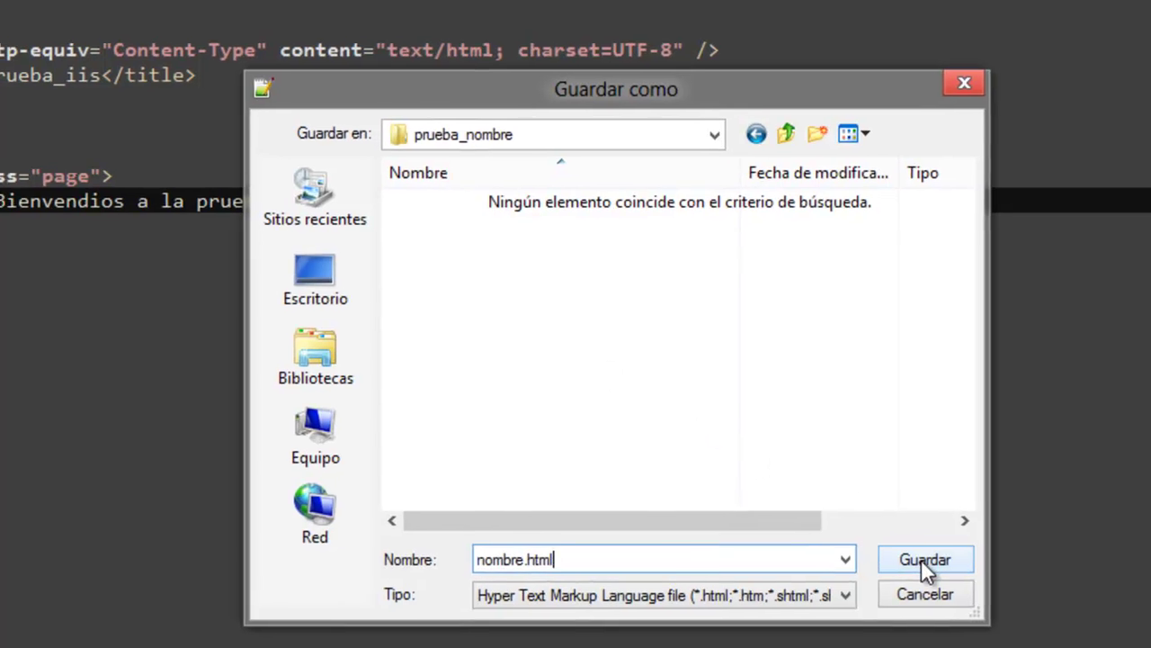
{"action": "left_click", "coordinate": [919, 557]}
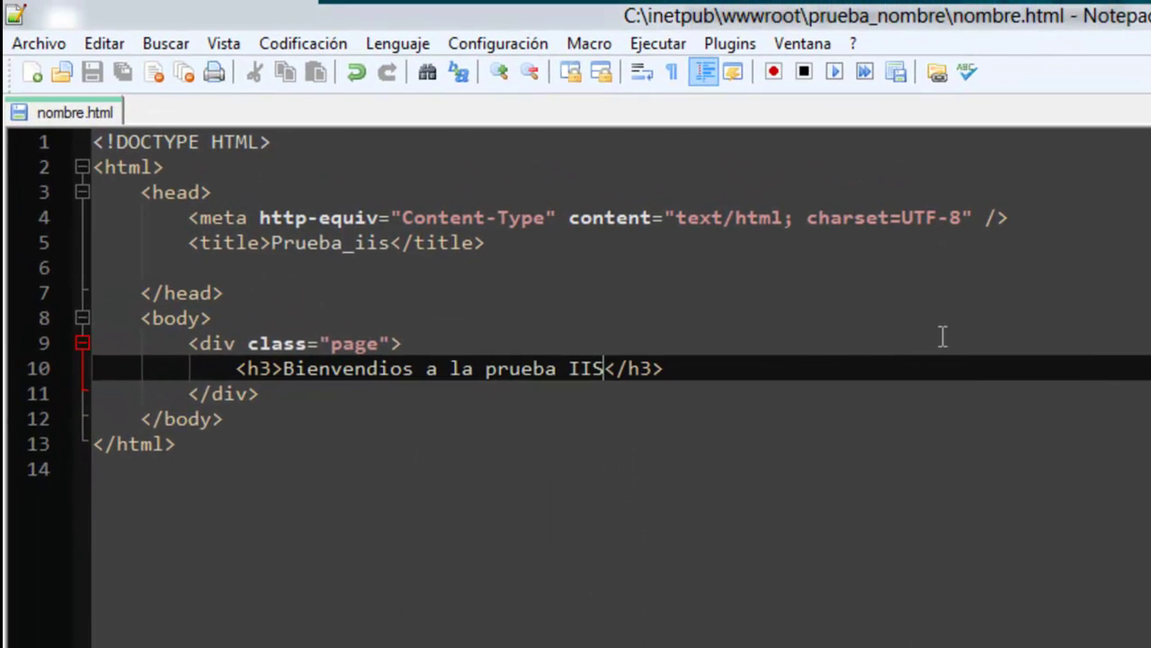
{"action": "left_click", "coordinate": [942, 337]}
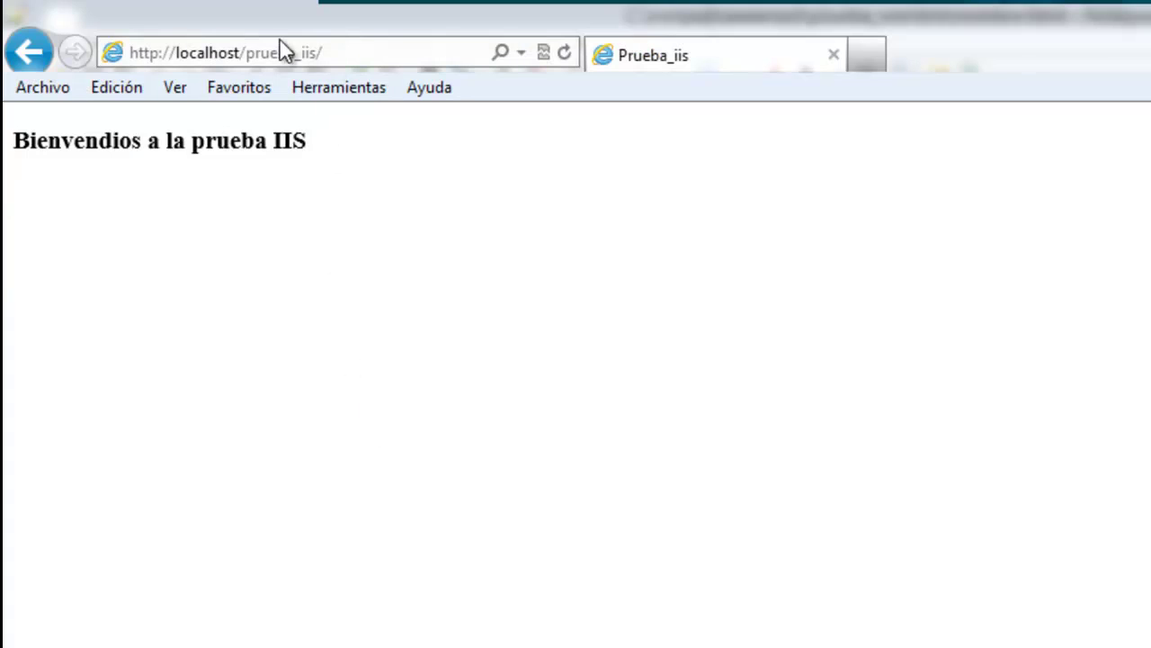
Change the browser address to localhost/prueba_nombre and load it.
{"action": "left_click", "coordinate": [248, 53]}
{"action": "left_click", "coordinate": [247, 53]}
{"action": "left_click_drag", "start_coordinate": [247, 53], "coordinate": [400, 59]}
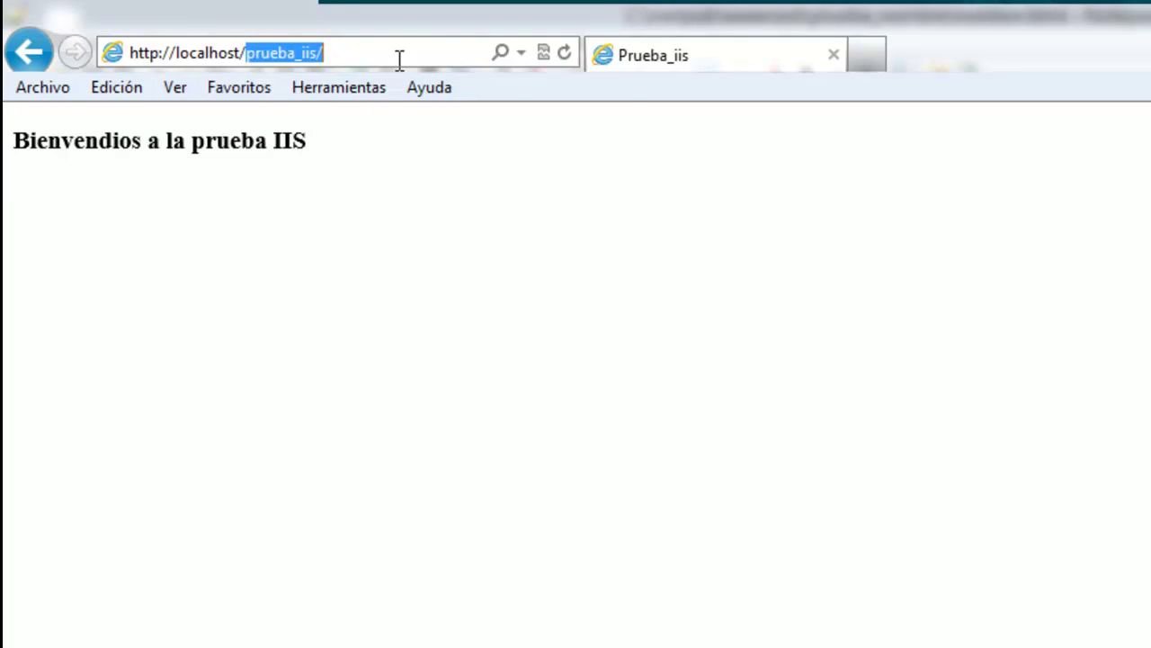
{"action": "type", "text": "prueba_"}
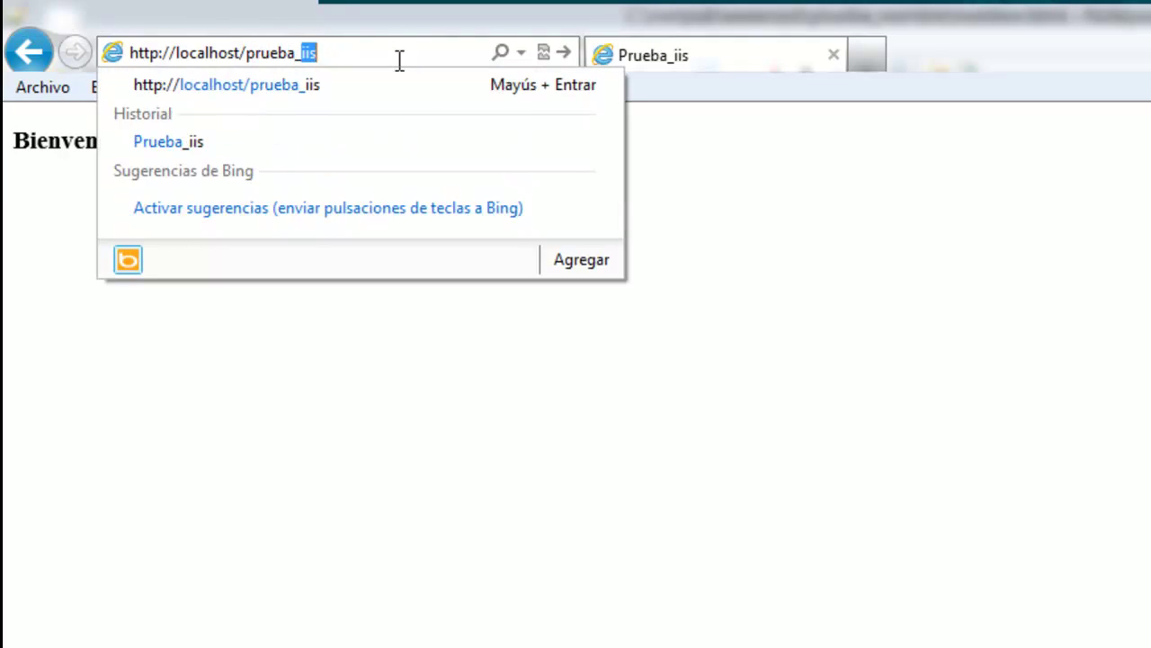
{"action": "type", "text": "nombre"}
{"action": "key", "text": "Return"}
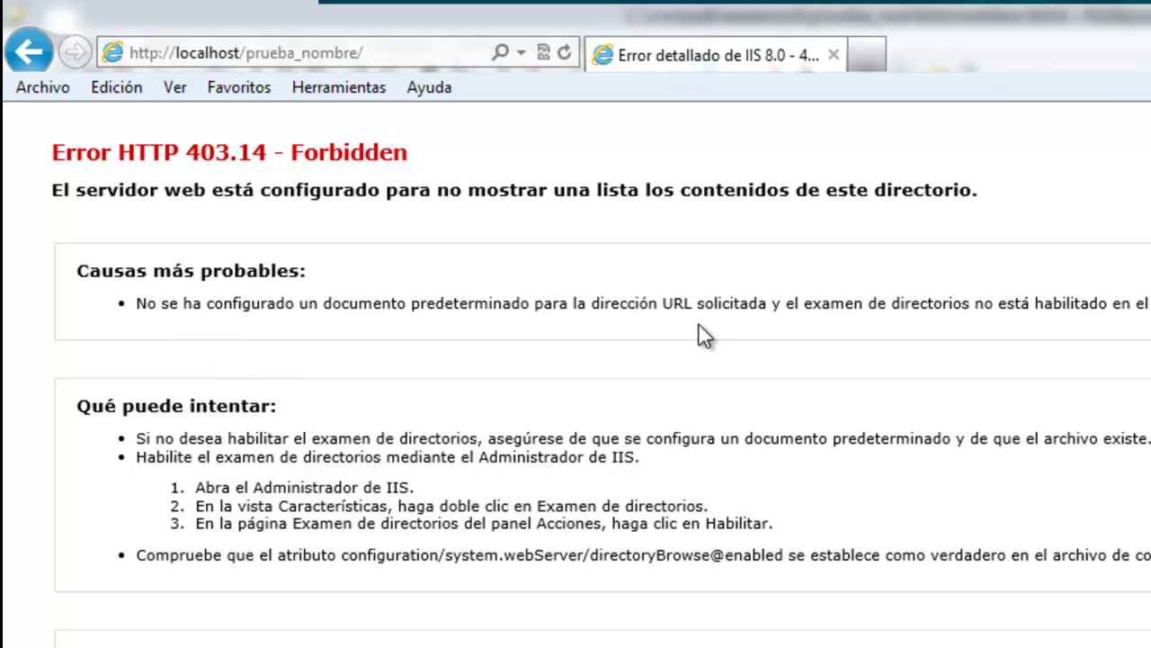
Append nombre.html to the address to load the welcome page, then return to its source.
{"action": "left_click", "coordinate": [424, 49]}
{"action": "left_click", "coordinate": [426, 50]}
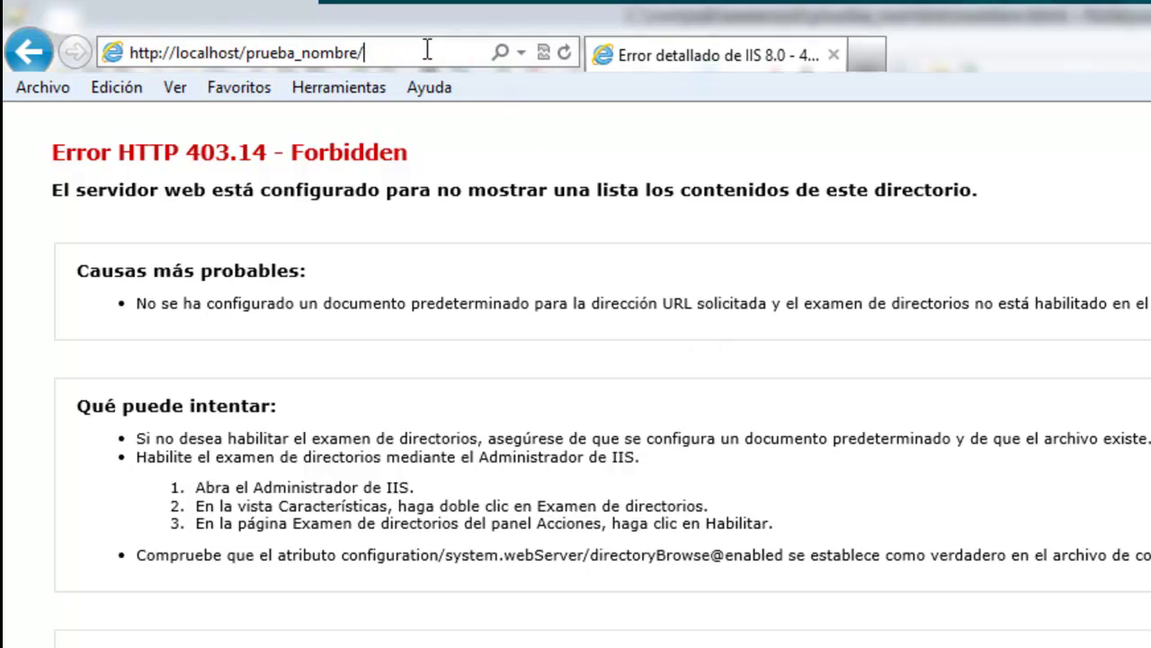
{"action": "key", "text": "alt+Tab"}
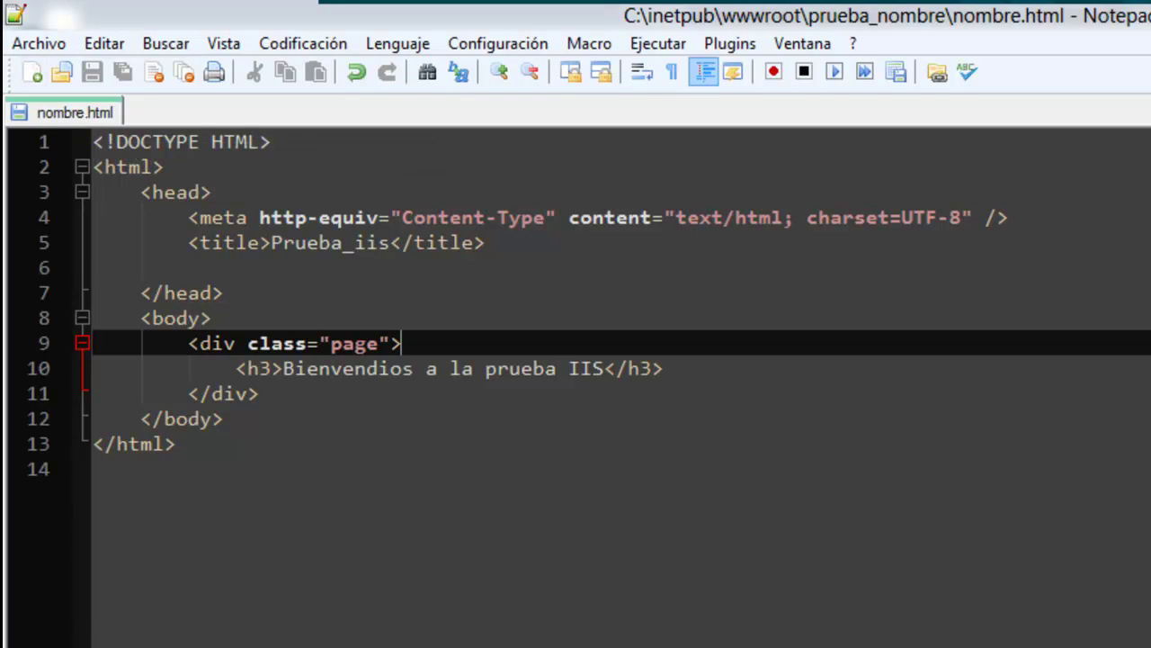
{"action": "key", "text": "alt+Tab"}
{"action": "left_click", "coordinate": [412, 52]}
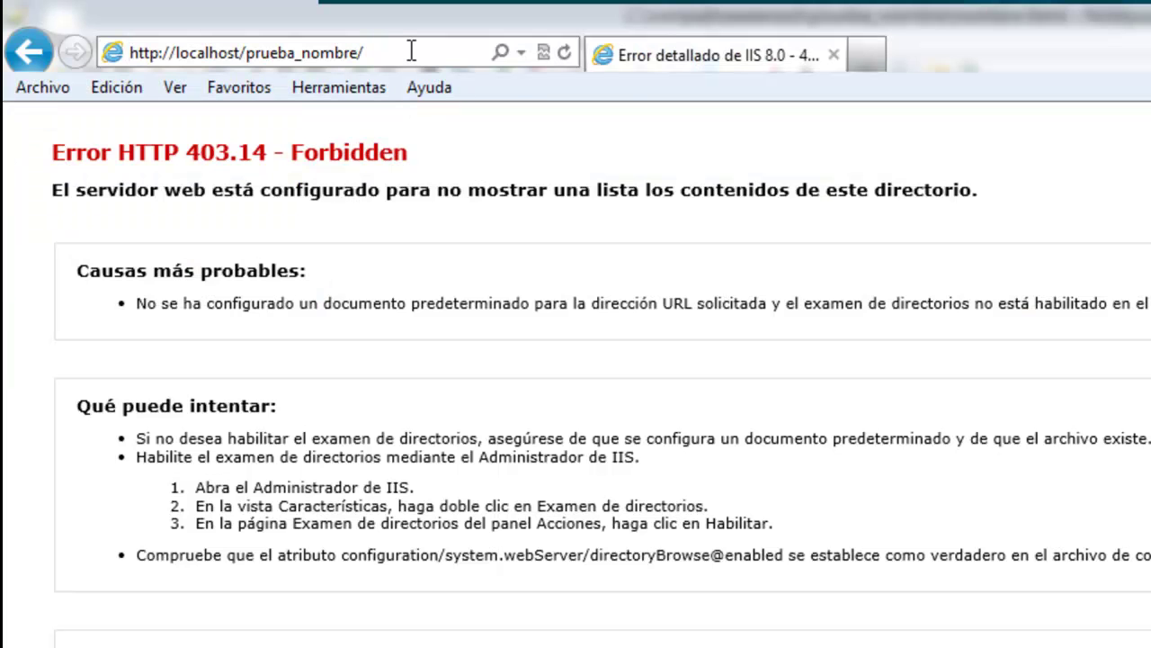
{"action": "type", "text": "nombre"}
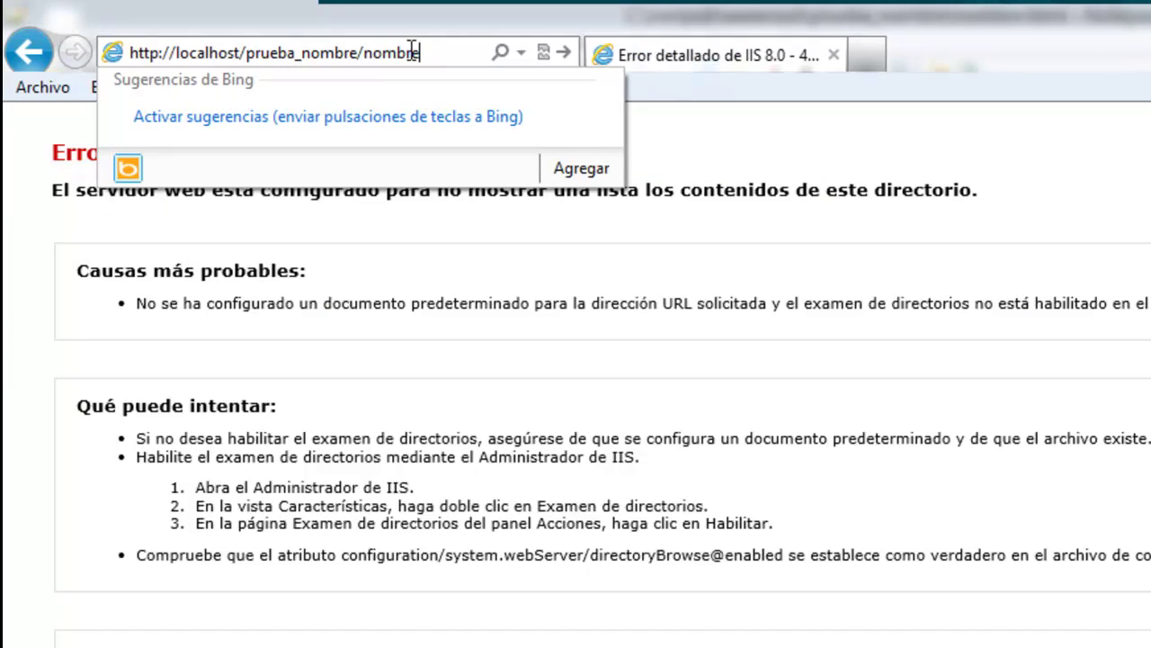
{"action": "type", "text": ".html"}
{"action": "key", "text": "Return"}
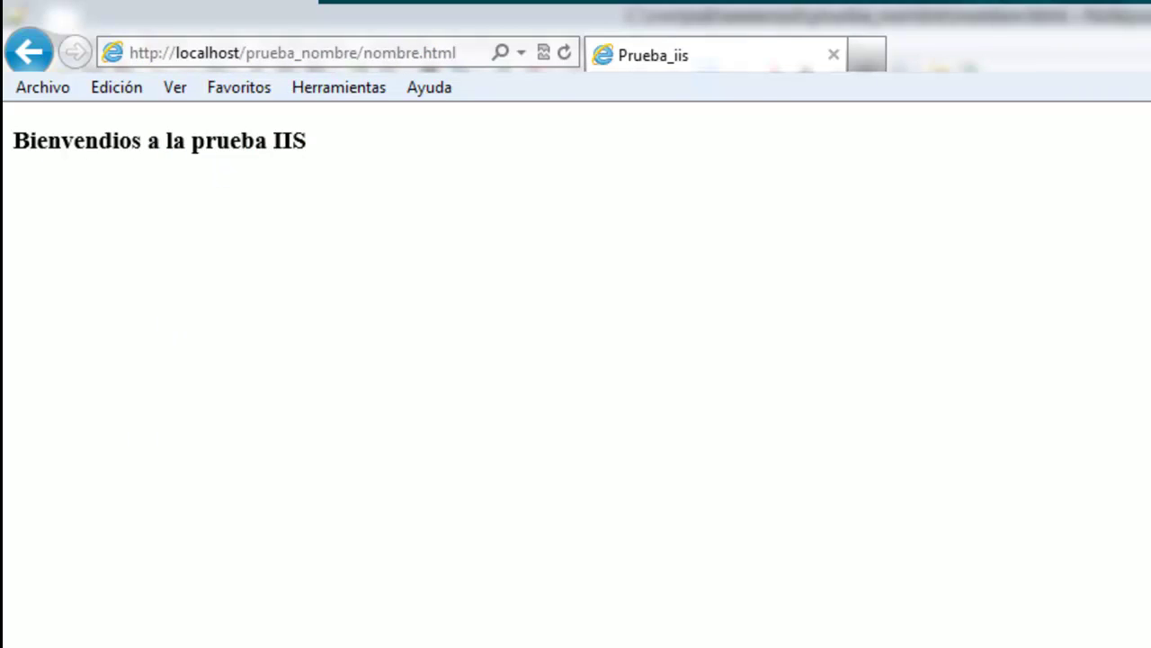
{"action": "key", "text": "alt+Tab"}
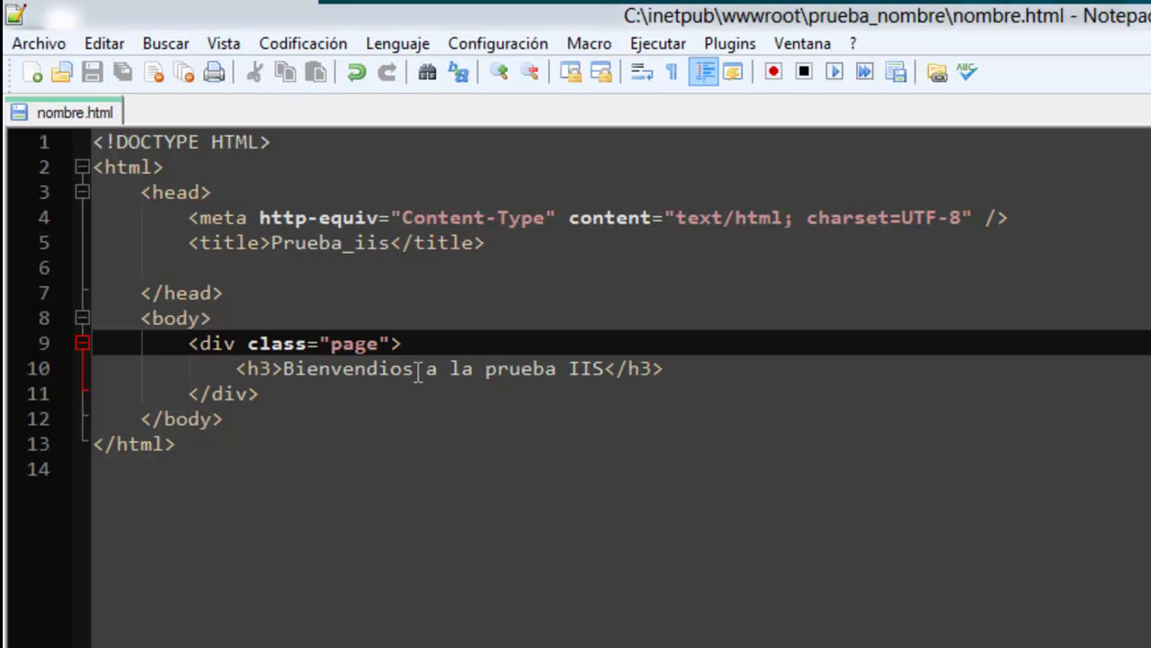
Change the heading to 'Bienvendios prueba nombre' and the title to 'Prueba_nombre', and save nombre.html.
{"action": "left_click_drag", "start_coordinate": [425, 370], "coordinate": [605, 371]}
{"action": "type", "text": "prueba nomb"}
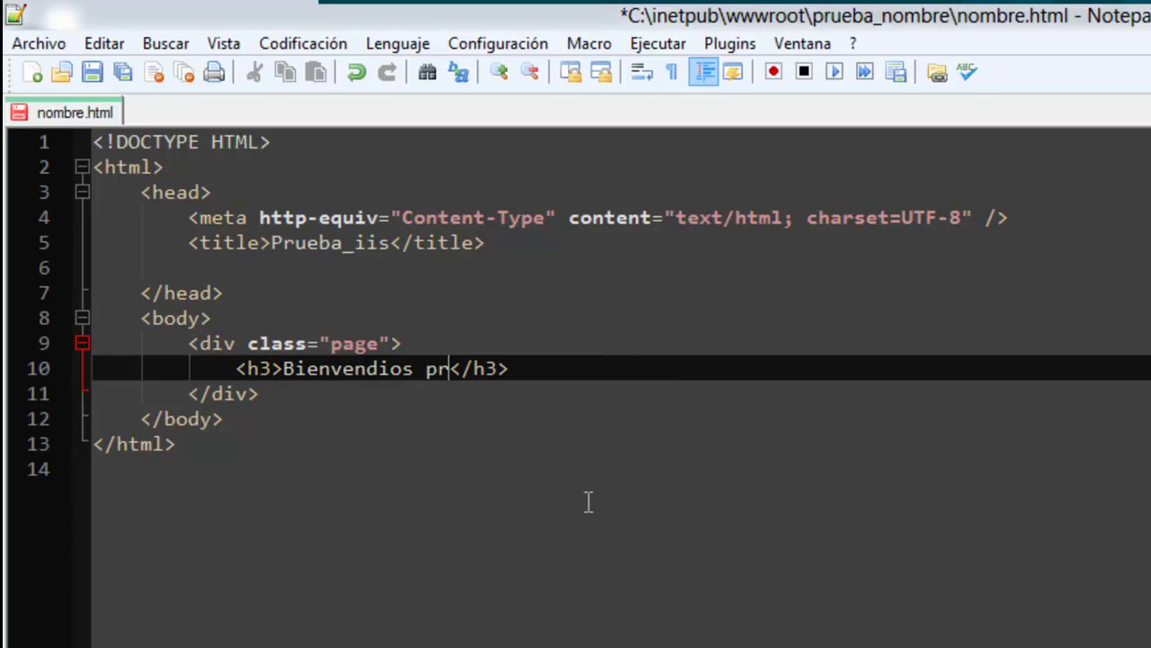
{"action": "type", "text": "re"}
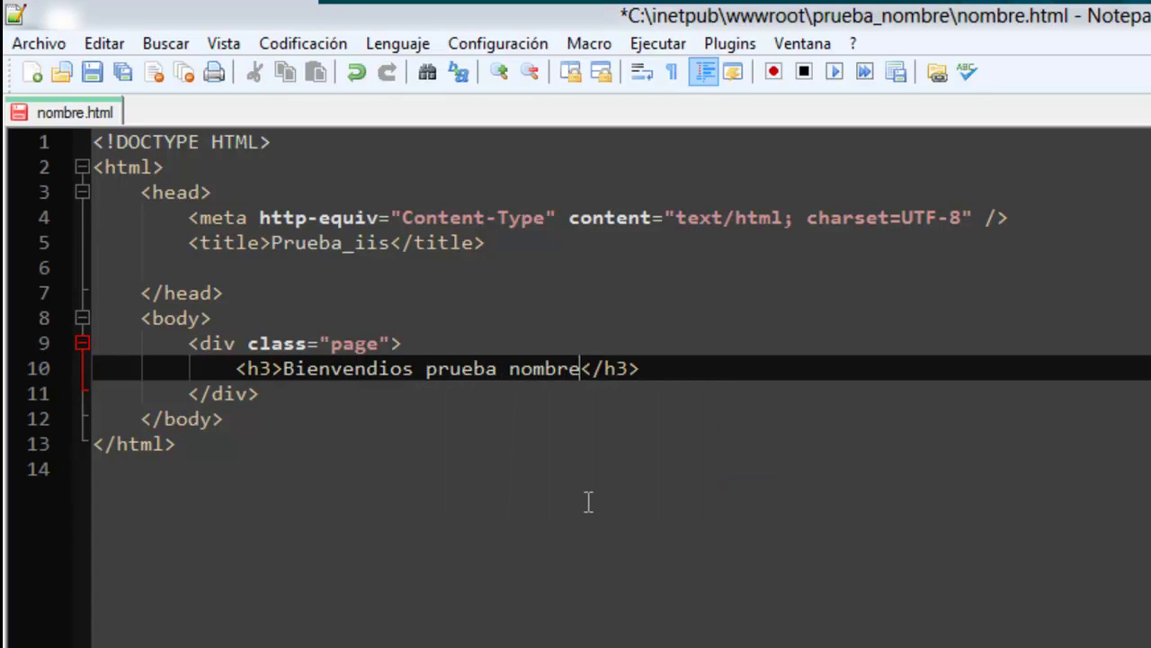
{"action": "left_click", "coordinate": [396, 243]}
{"action": "key", "text": "BackSpace"}
{"action": "key", "text": "BackSpace"}
{"action": "key", "text": "BackSpace"}
{"action": "type", "text": "nombre"}
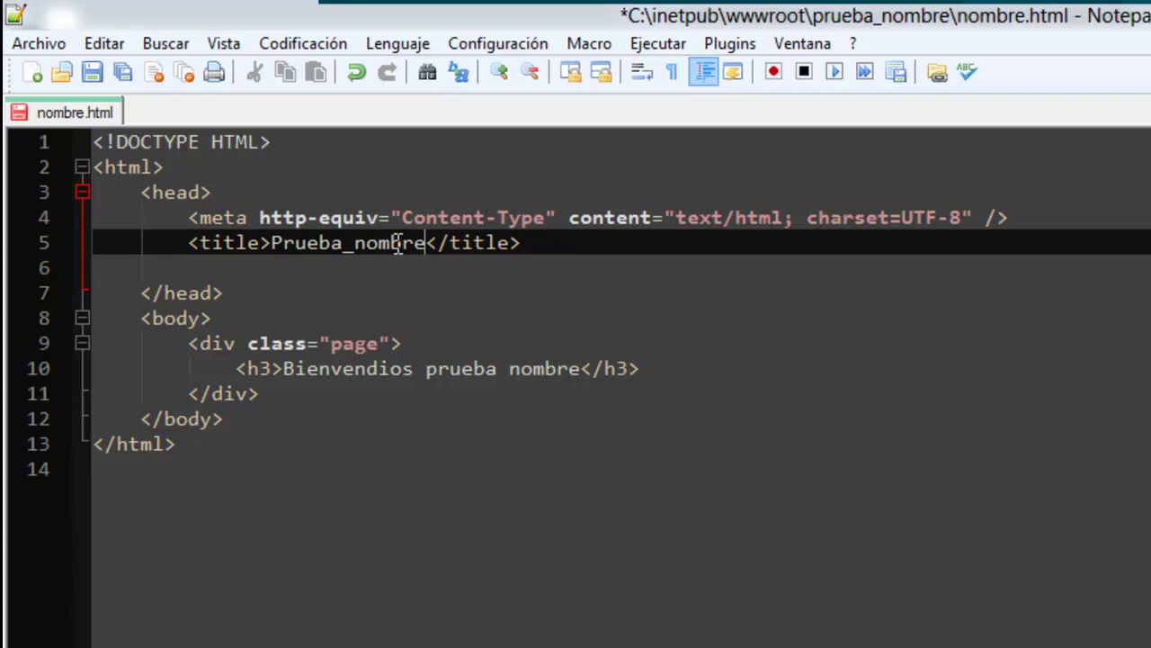
{"action": "left_click", "coordinate": [92, 72]}
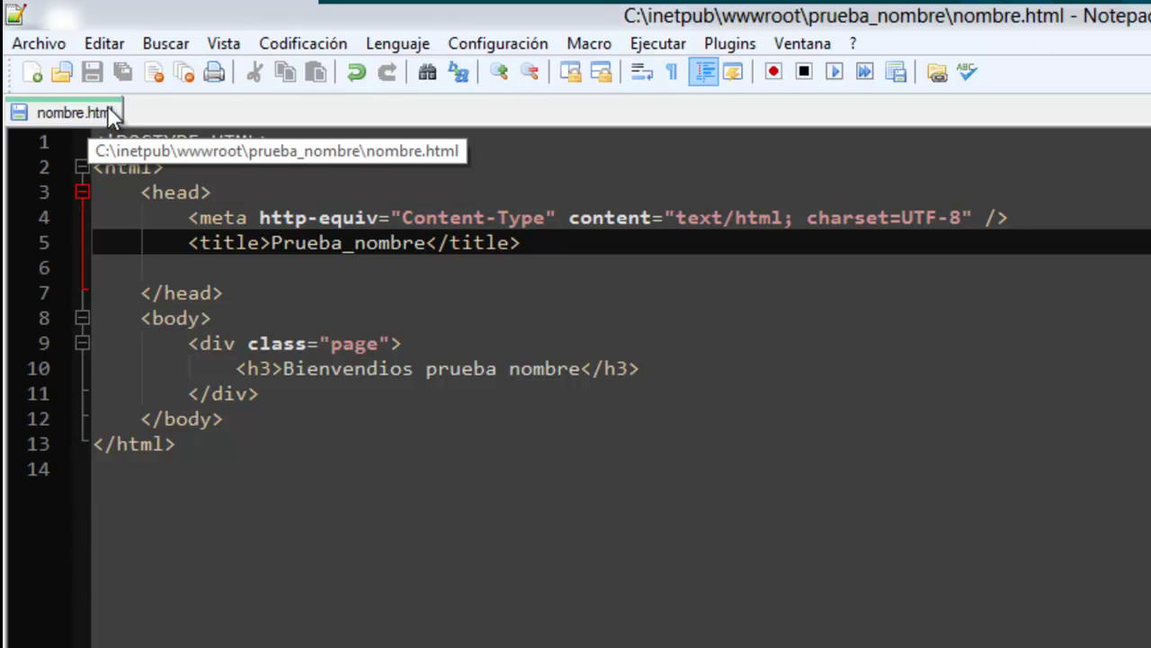
{"action": "key", "text": "alt+Tab"}
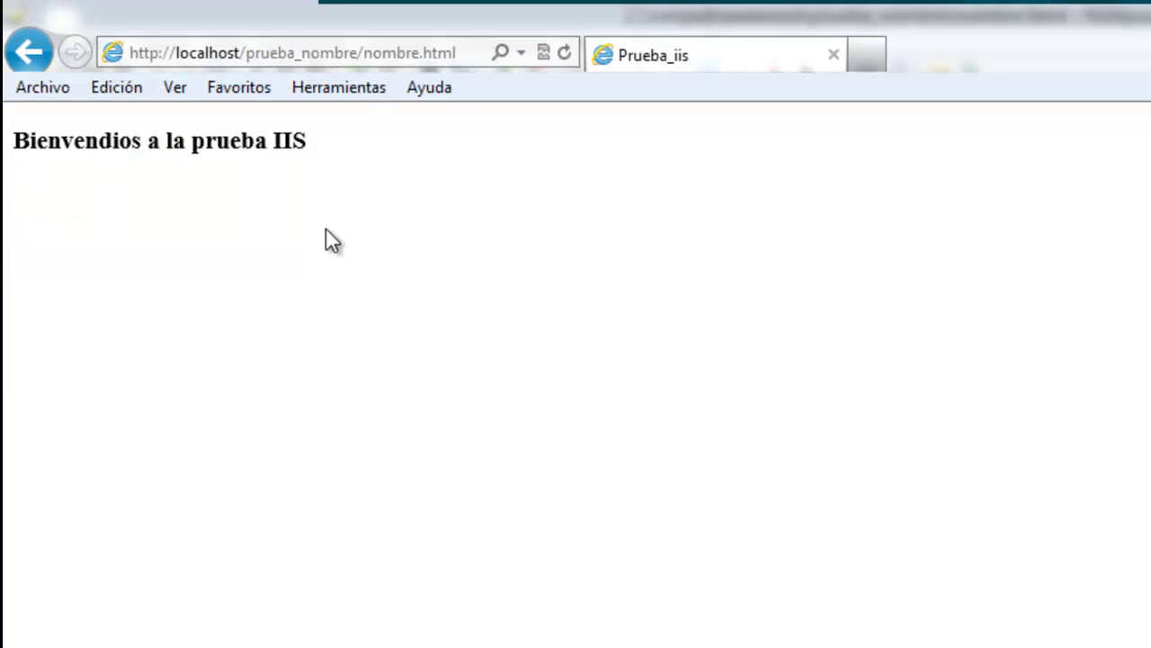
Refresh nombre.html in the browser to show the 'Bienvendios prueba nombre' heading.
{"action": "left_click", "coordinate": [564, 51]}
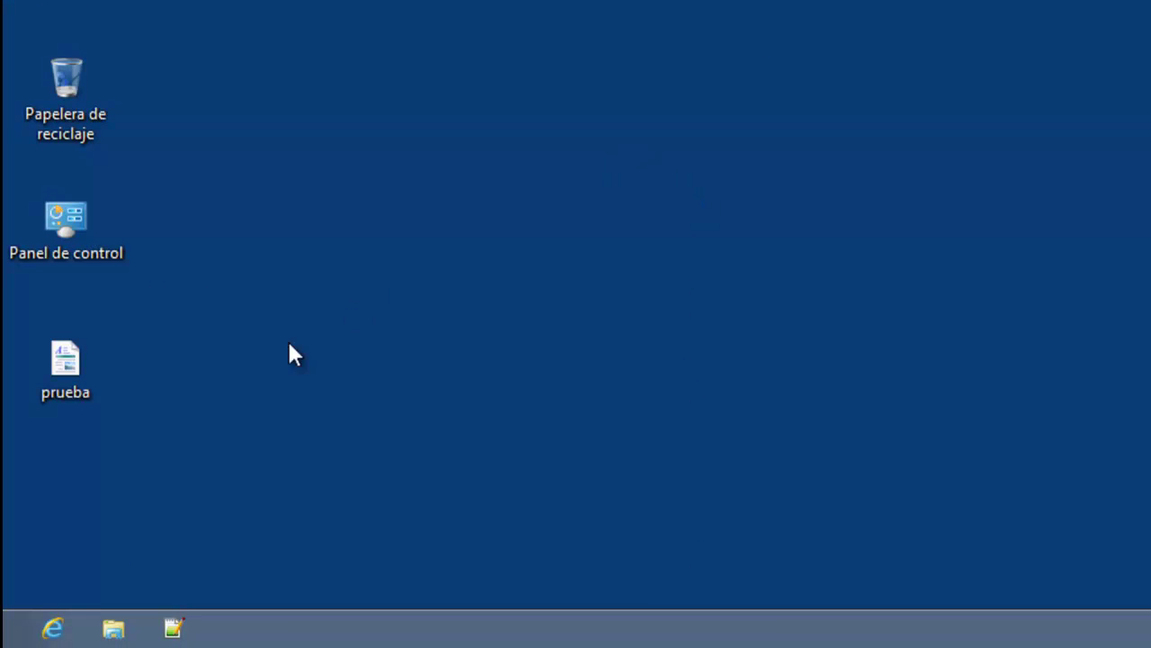
From the desktop, open Panel de control > Programas > Activar o desactivar las características de Windows.
{"action": "left_click", "coordinate": [5, 640]}
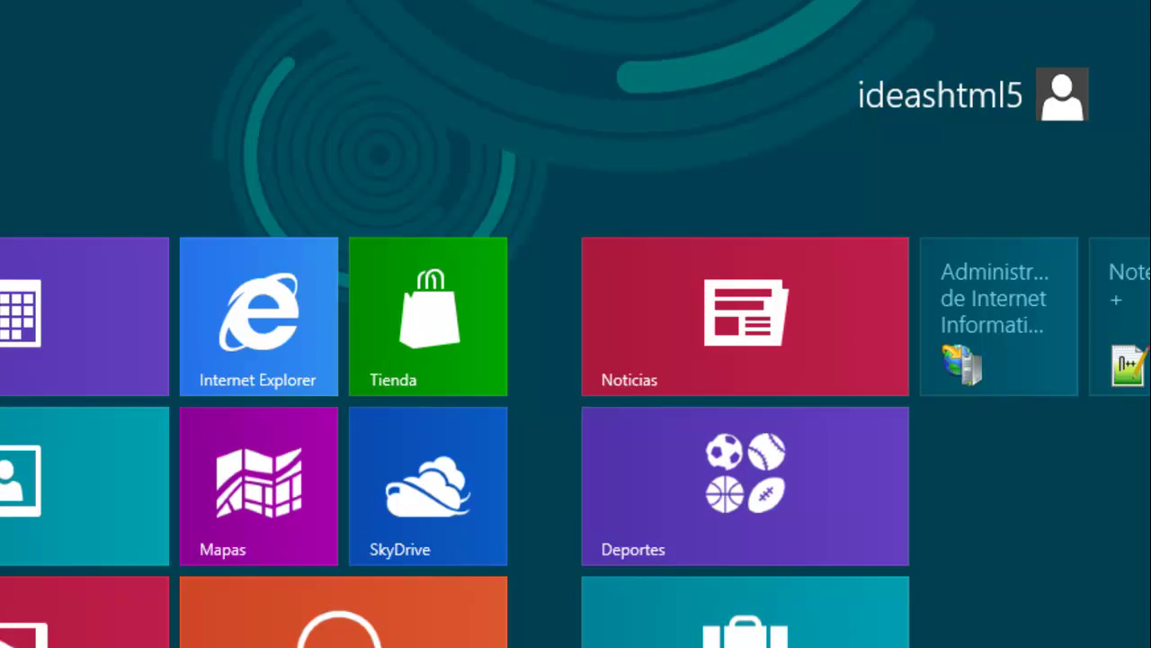
{"action": "mouse_move", "coordinate": [1150, 3]}
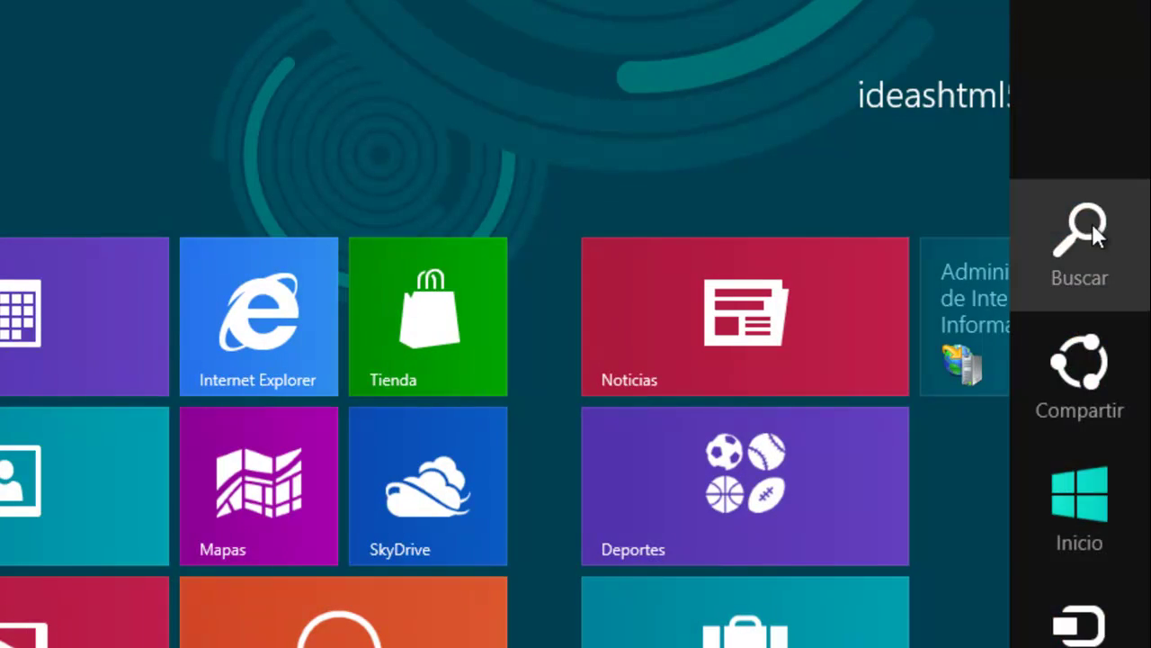
{"action": "left_click", "coordinate": [1092, 227]}
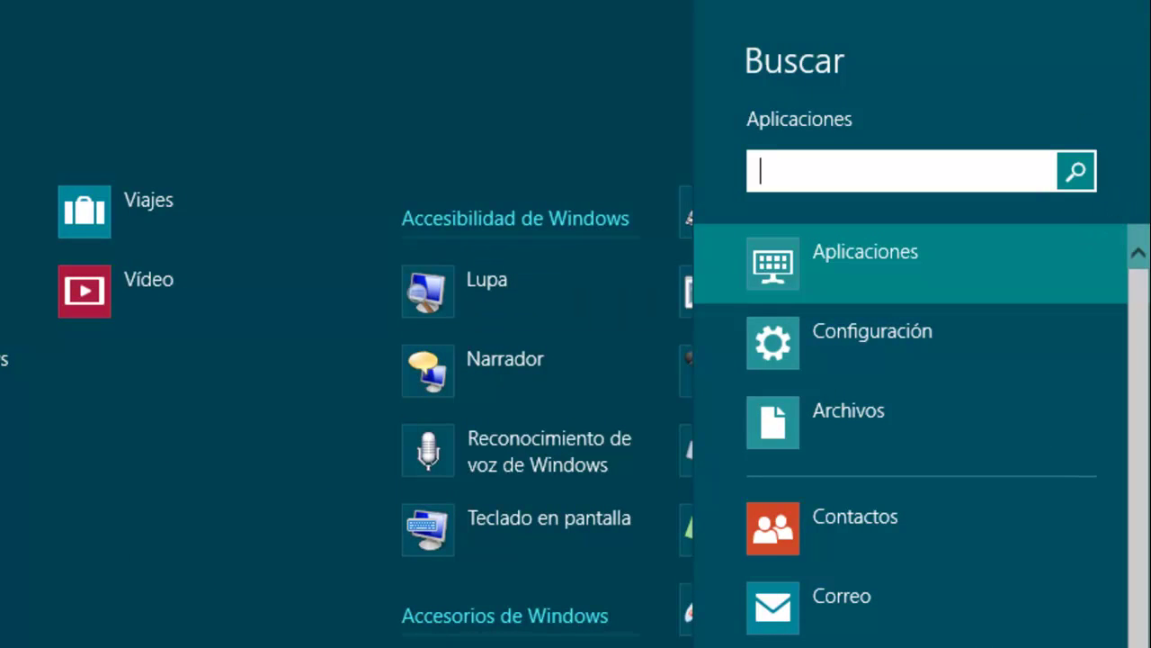
{"action": "key", "text": "Escape"}
{"action": "left_click", "coordinate": [11, 639]}
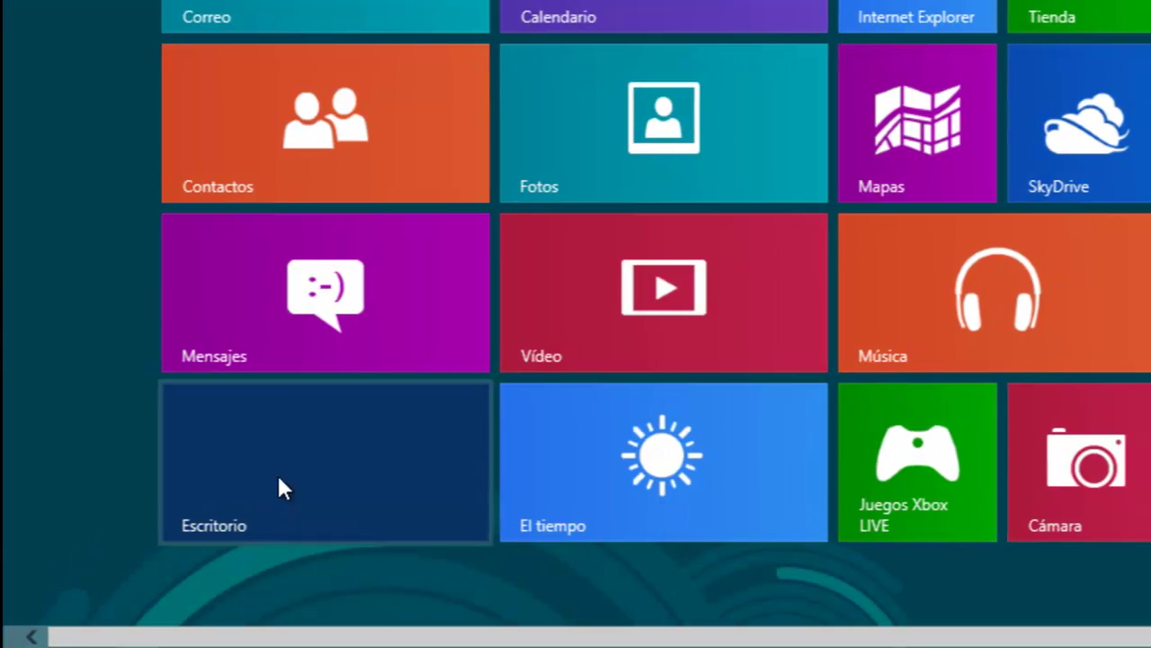
{"action": "left_click", "coordinate": [279, 485]}
{"action": "double_click", "coordinate": [69, 228]}
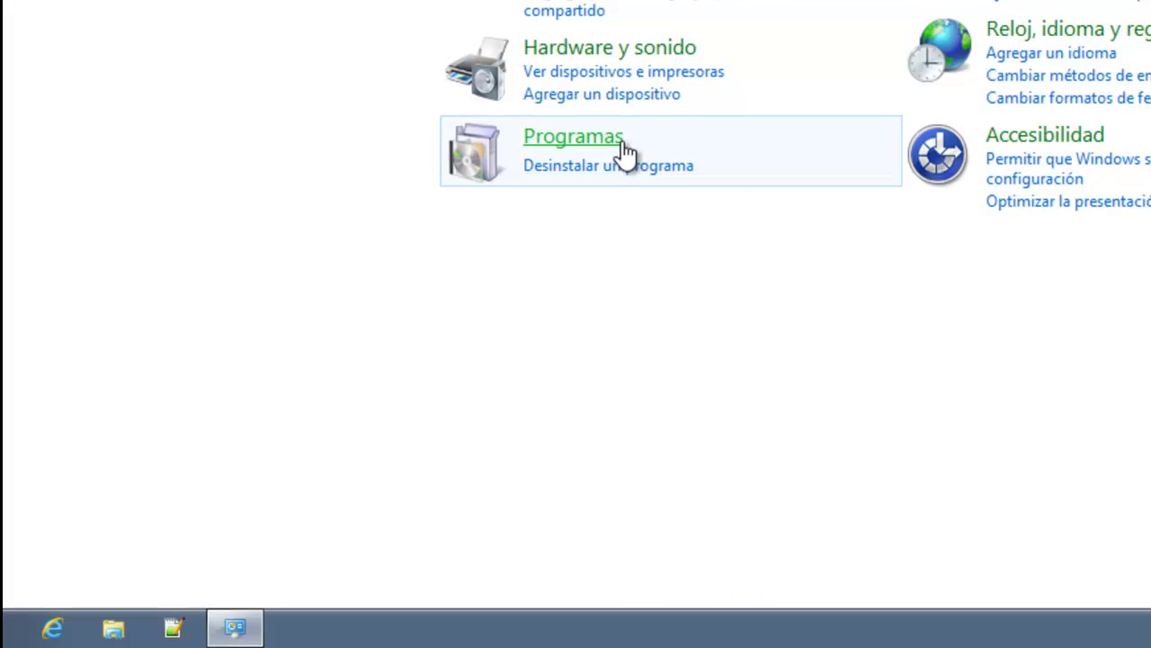
{"action": "left_click", "coordinate": [619, 154]}
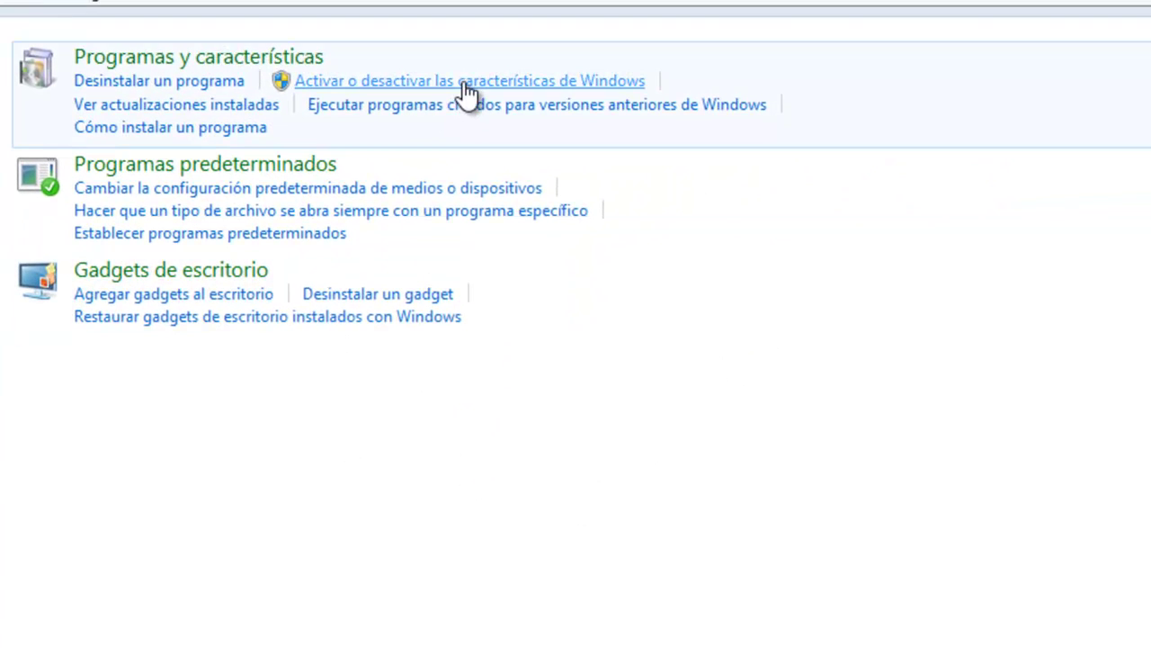
{"action": "left_click", "coordinate": [467, 83]}
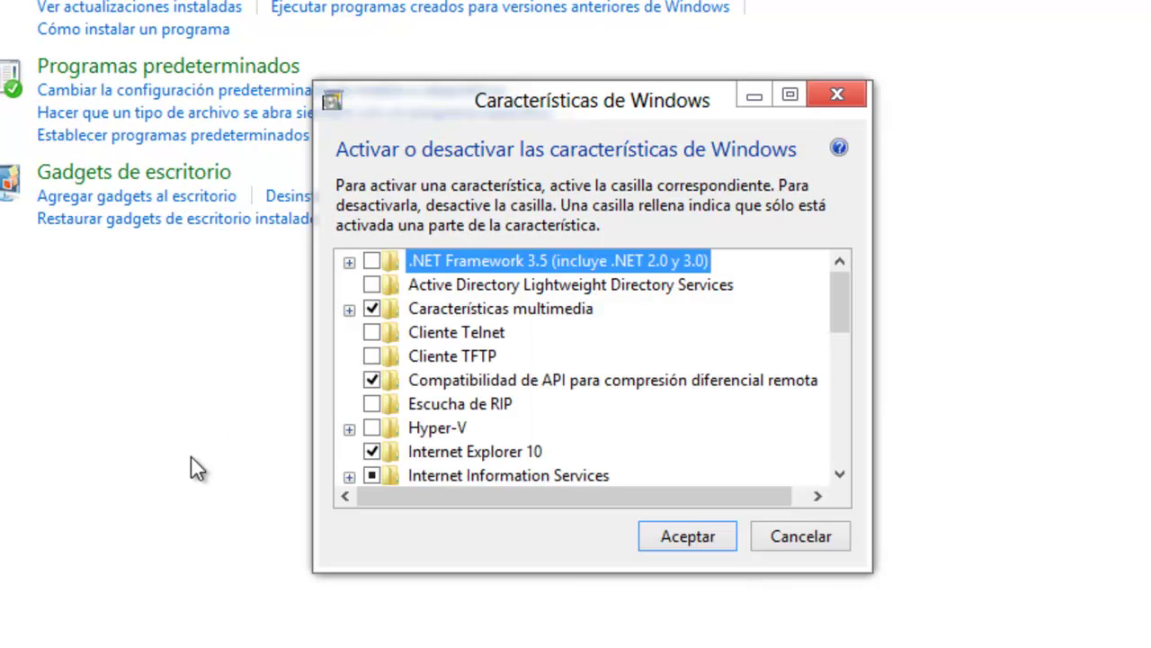
Enable CGI under Internet Information Services > Servicios World Wide Web, apply it, and close Control Panel.
{"action": "left_click", "coordinate": [790, 94]}
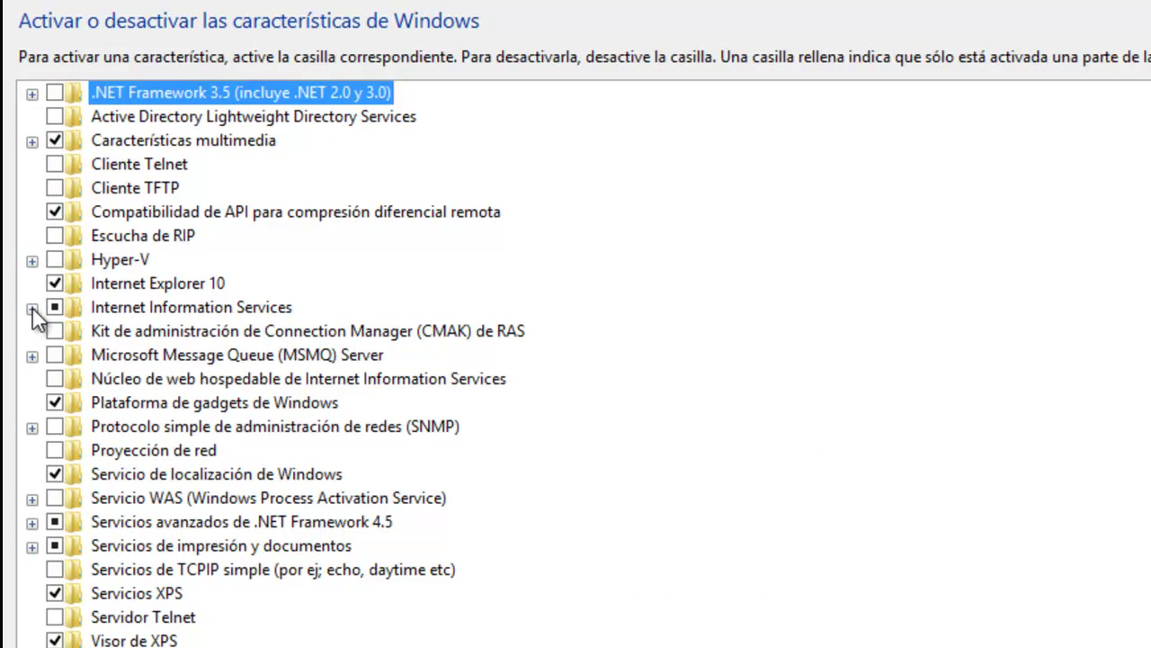
{"action": "left_click", "coordinate": [32, 309]}
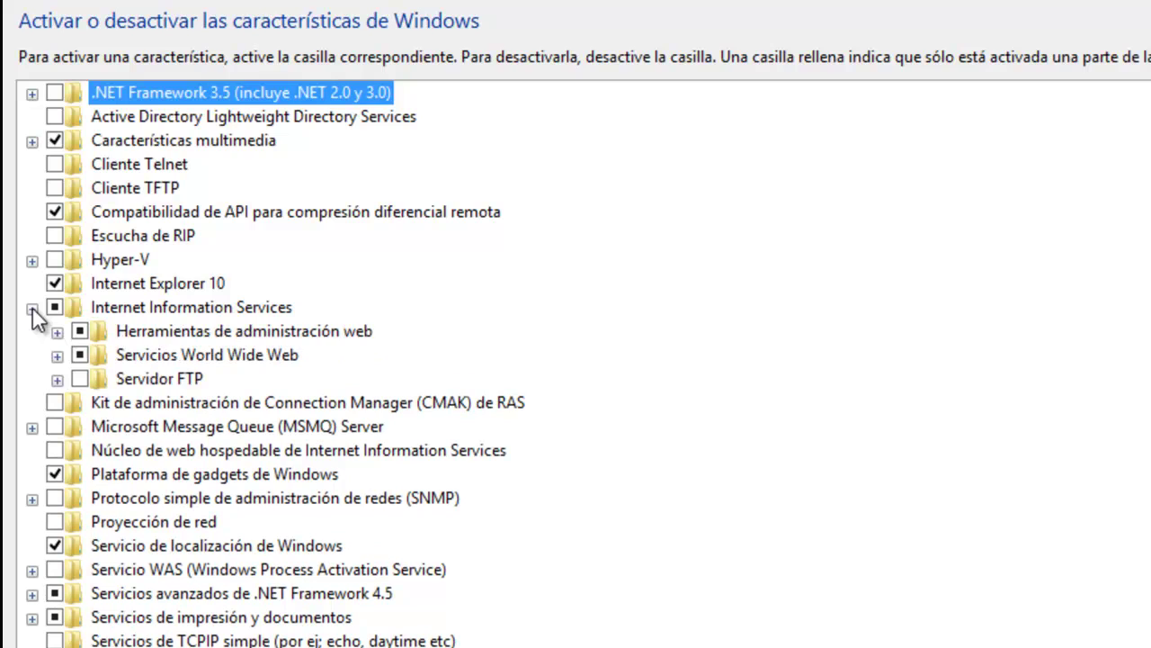
{"action": "left_click", "coordinate": [56, 356]}
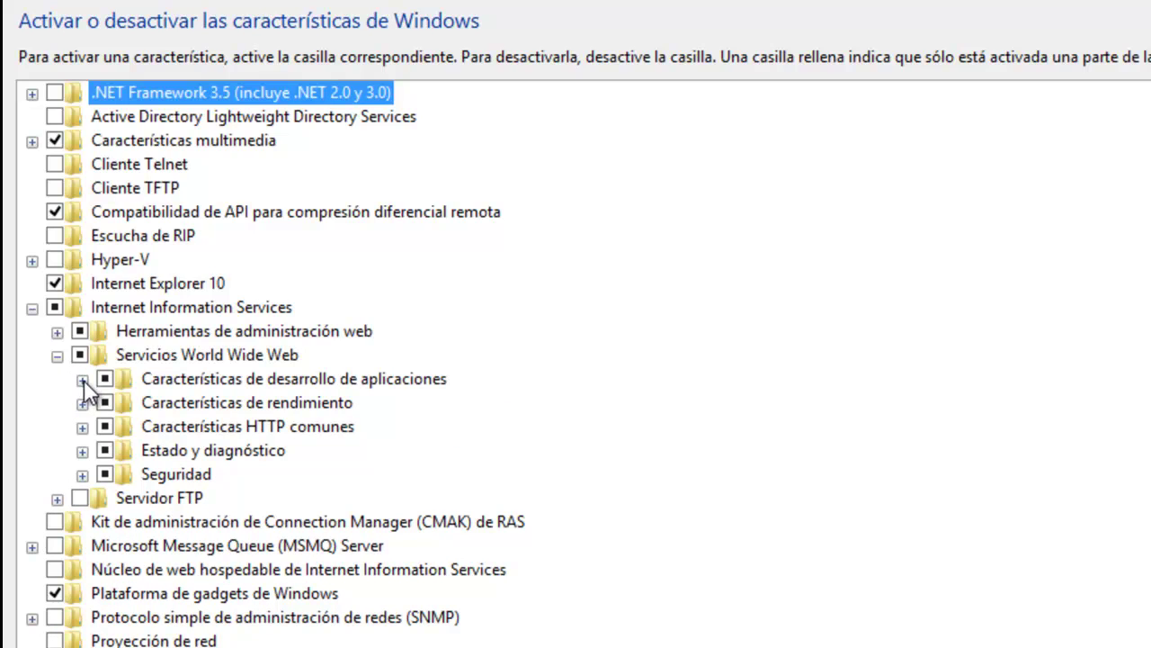
{"action": "left_click", "coordinate": [82, 380]}
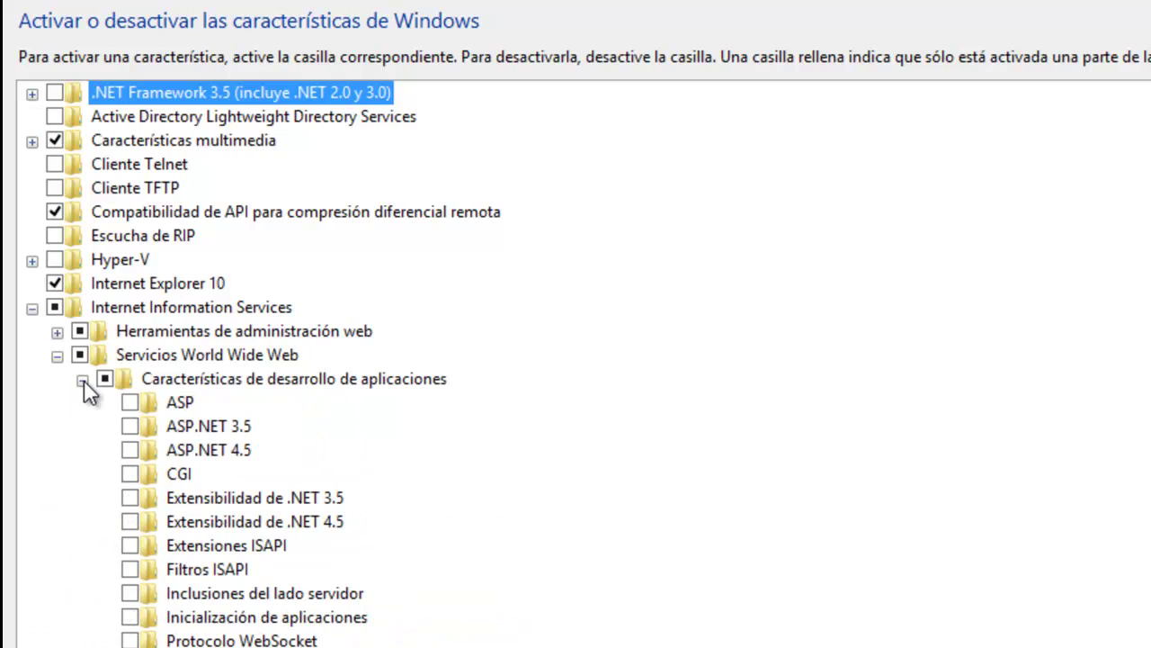
{"action": "left_click", "coordinate": [130, 475]}
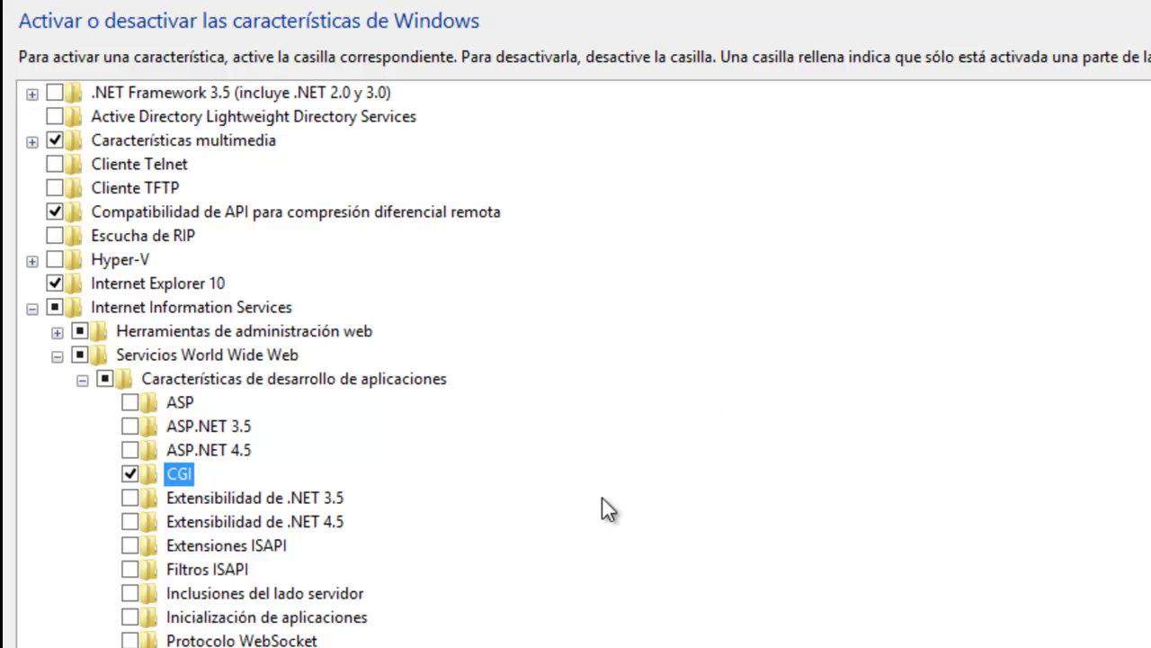
{"action": "key", "text": "Return"}
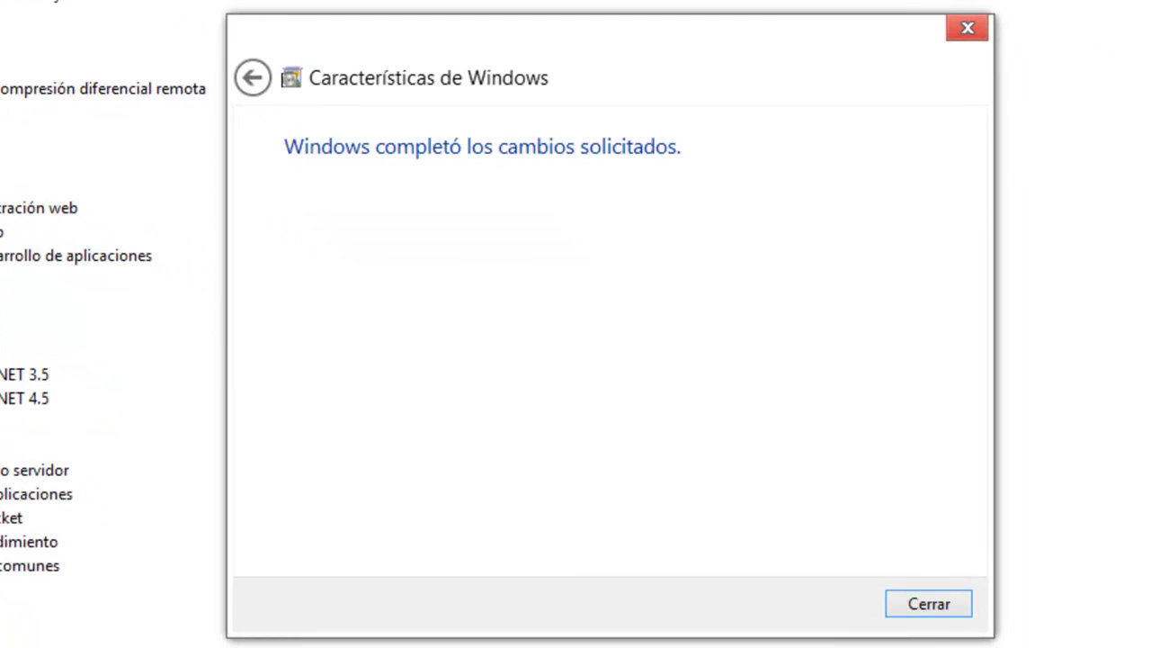
{"action": "left_click", "coordinate": [923, 606]}
{"action": "key", "text": "alt+F4"}
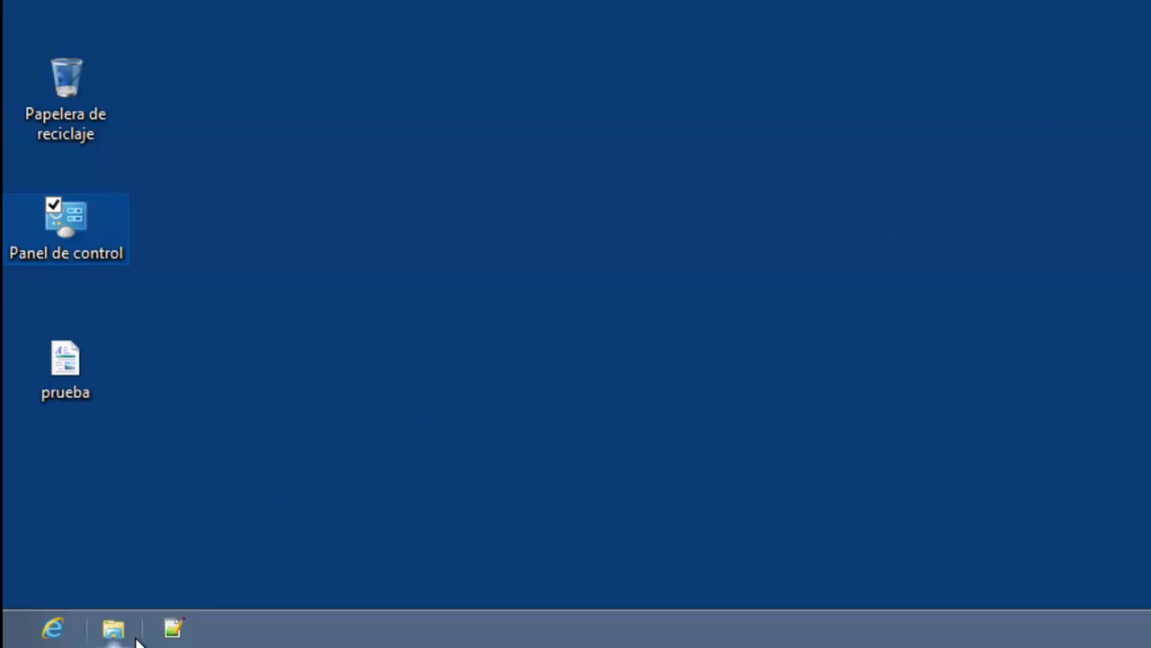
Launch IIS Manager, decline the Web Platform prompt, and open Documento predeterminado.
{"action": "left_click", "coordinate": [7, 641]}
{"action": "scroll", "coordinate": [972, 198], "scroll_direction": "down", "scroll_amount": 1}
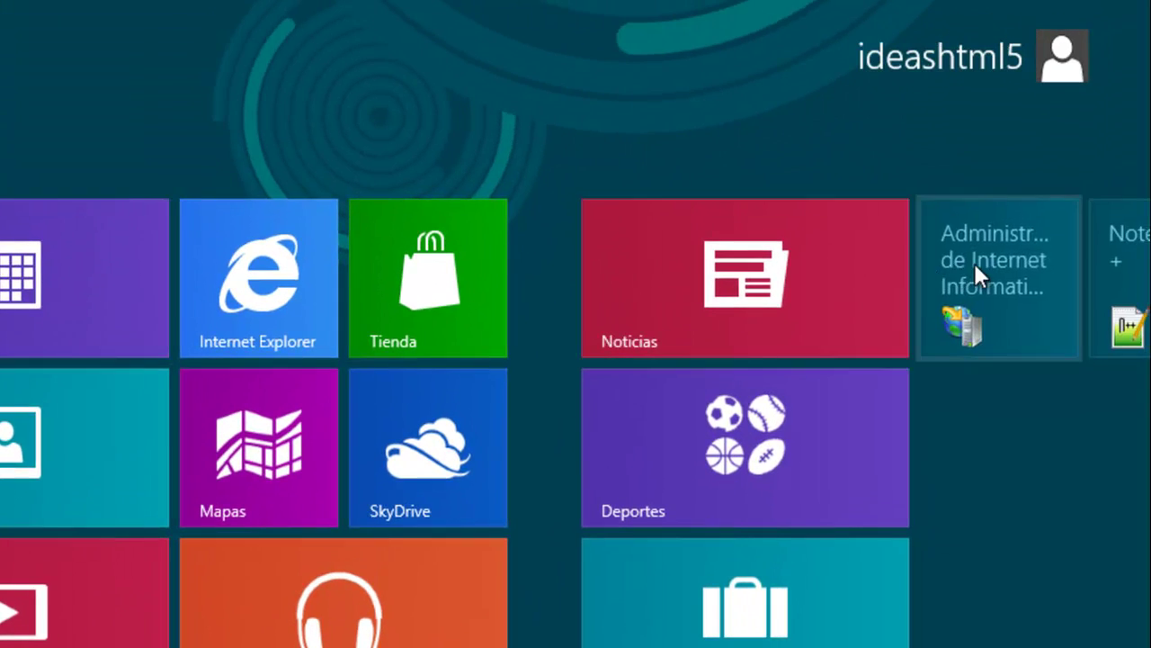
{"action": "left_click", "coordinate": [974, 262]}
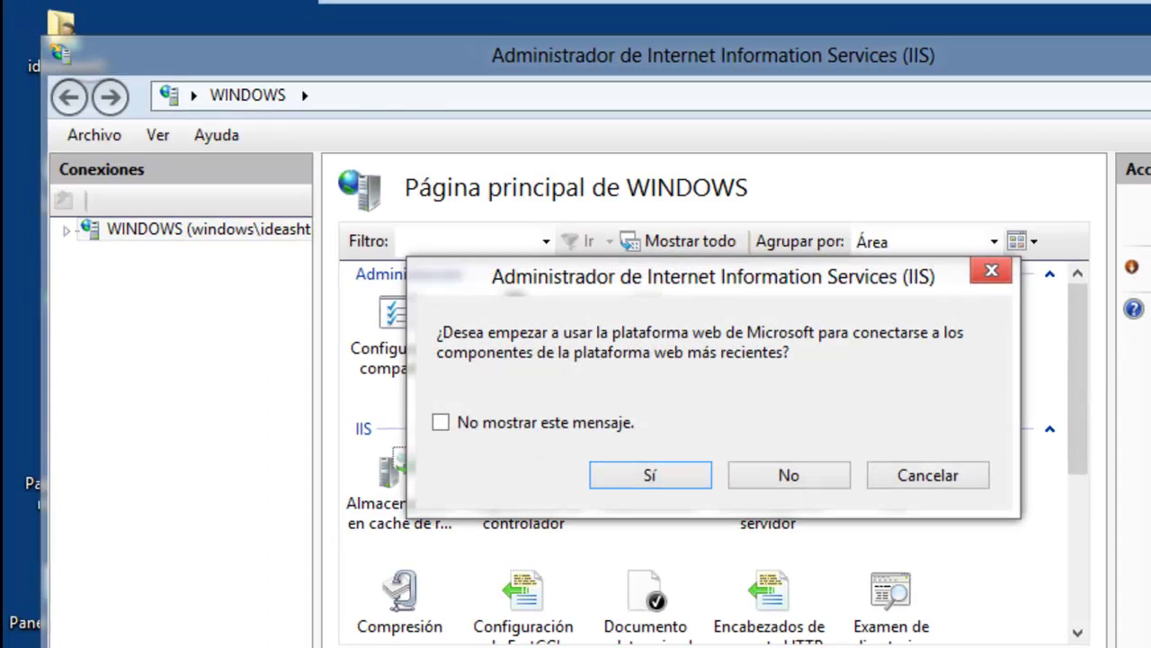
{"action": "left_click", "coordinate": [800, 471]}
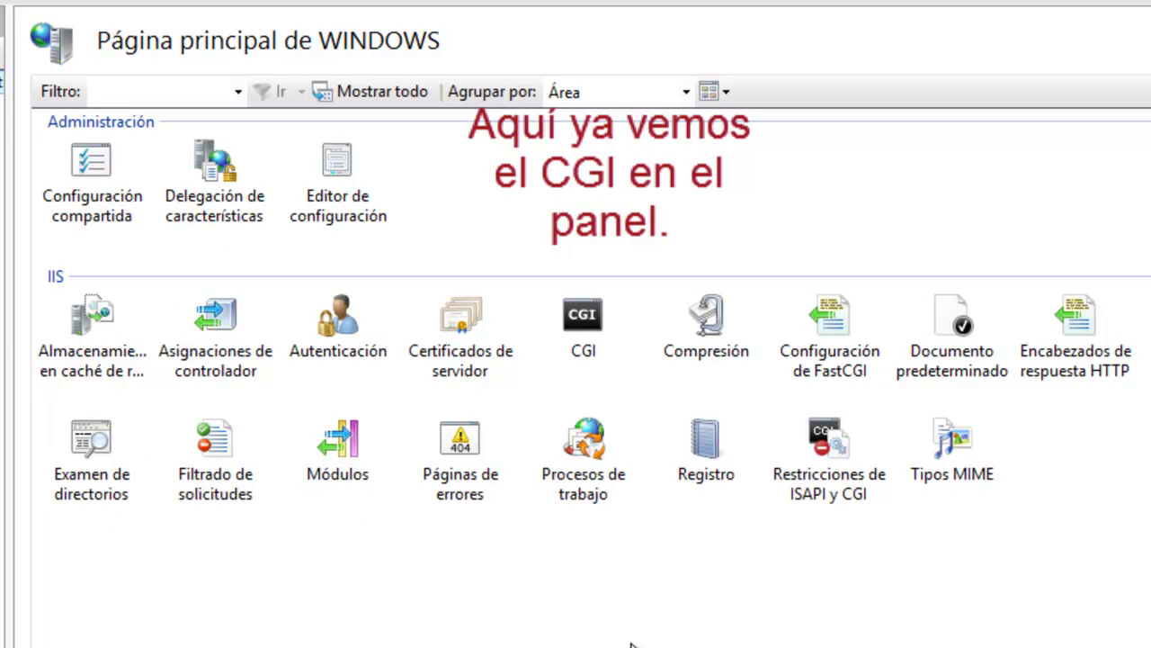
{"action": "double_click", "coordinate": [951, 355]}
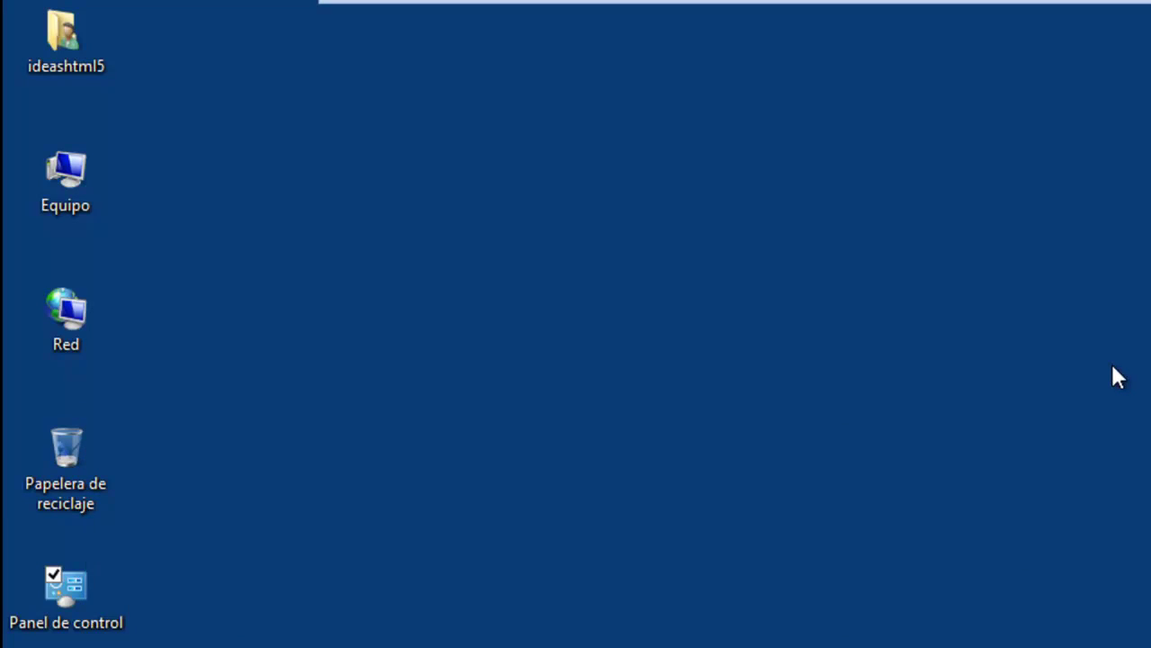
Read the PHP download link in Descargas\enlace_descarga, then select the php-5.3.17-nts-Win32-VC9-x86 installer.
{"action": "double_click", "coordinate": [64, 61]}
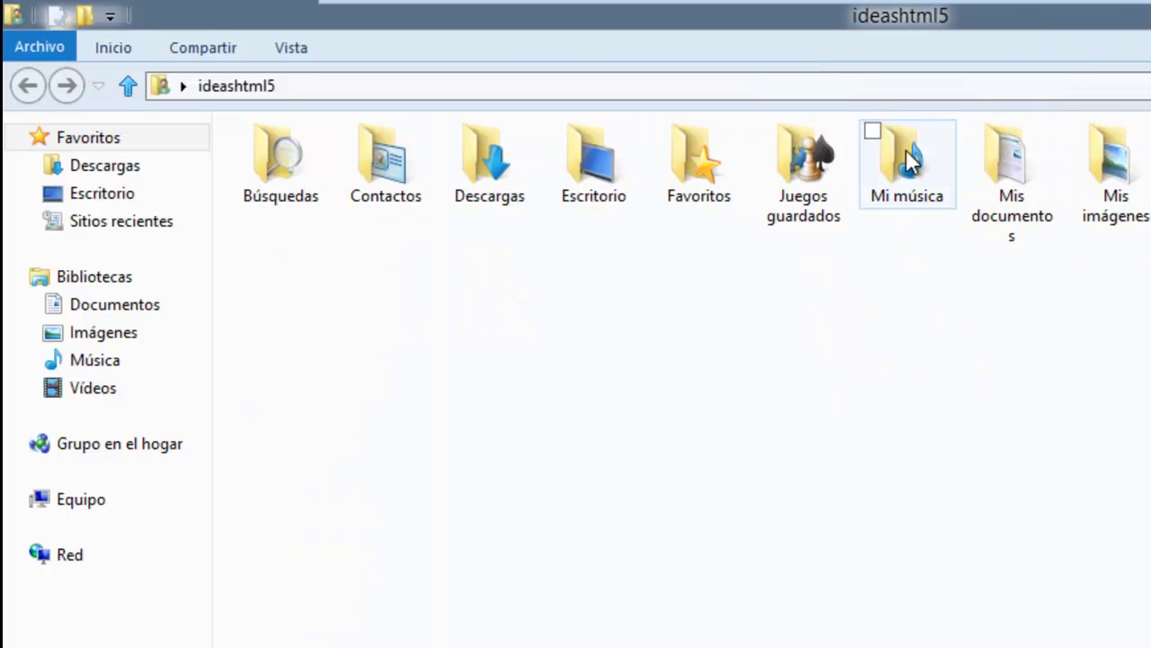
{"action": "double_click", "coordinate": [484, 186]}
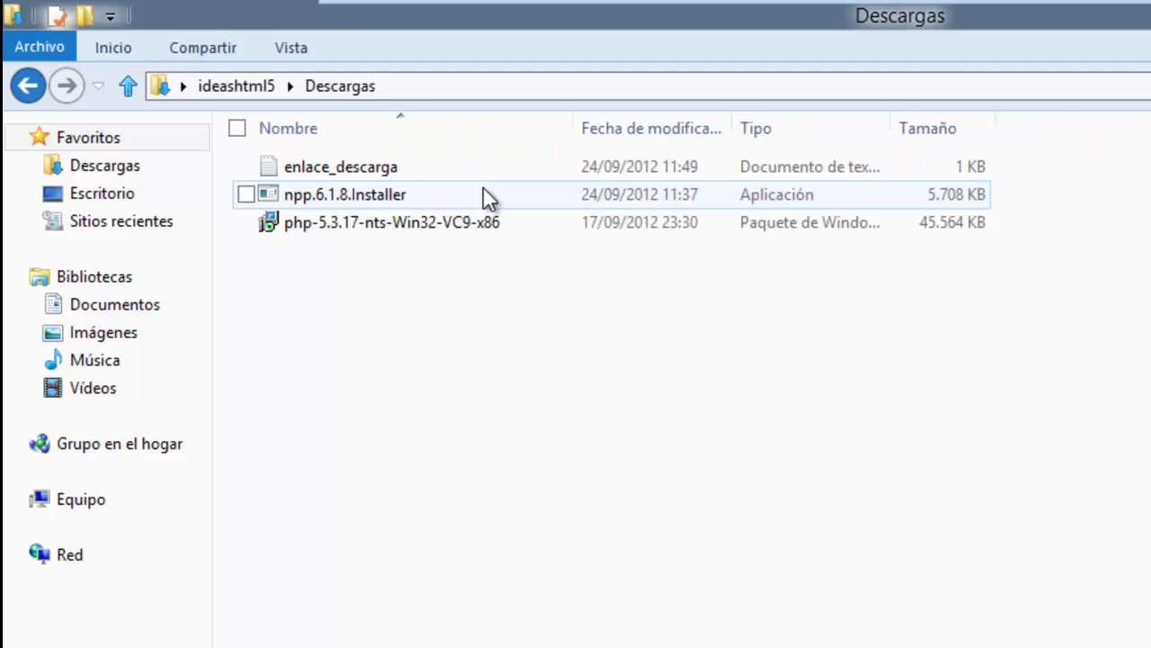
{"action": "left_click", "coordinate": [379, 167]}
{"action": "double_click", "coordinate": [379, 166]}
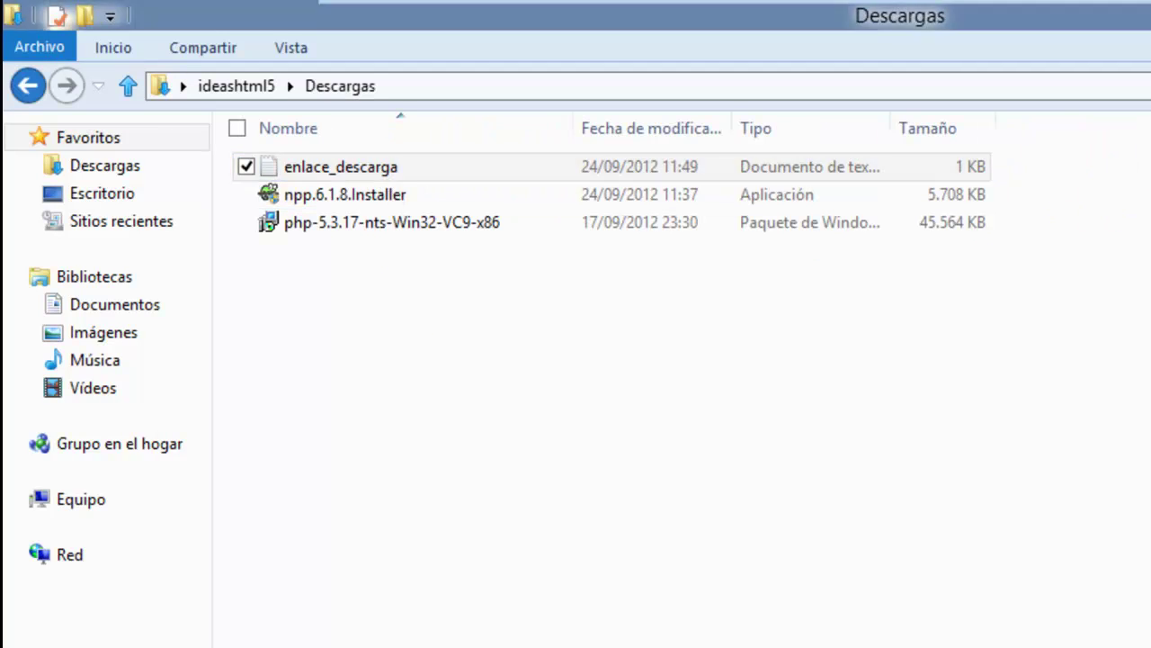
{"action": "left_click_drag", "start_coordinate": [950, 222], "coordinate": [159, 221]}
{"action": "left_click", "coordinate": [267, 332]}
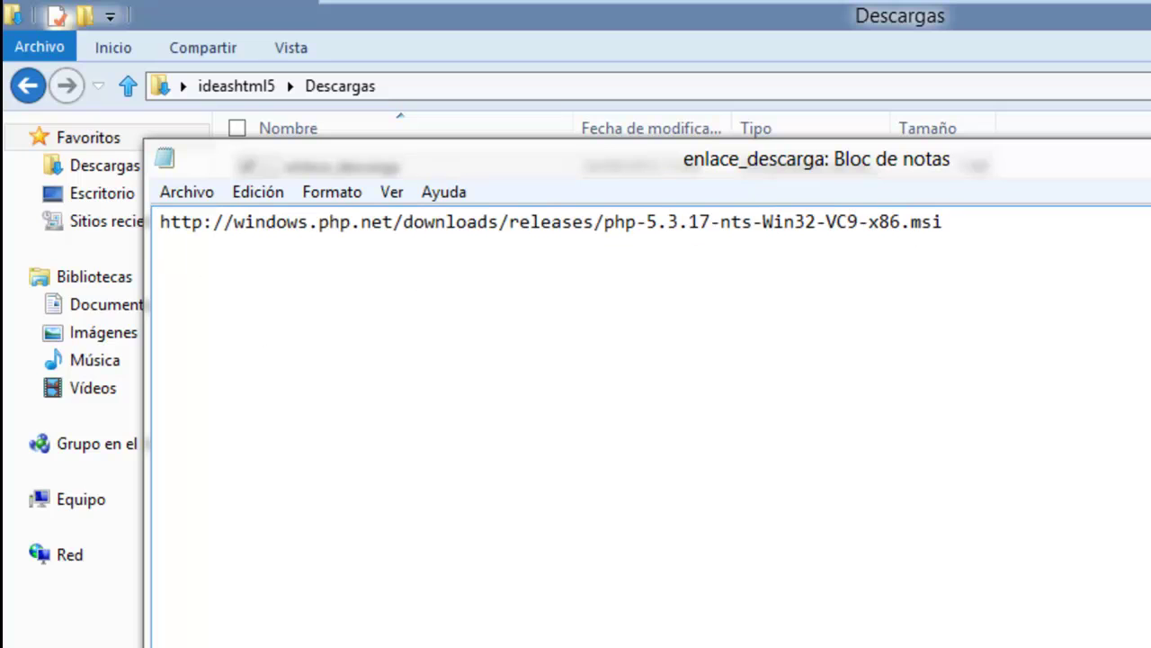
{"action": "key", "text": "alt+F4"}
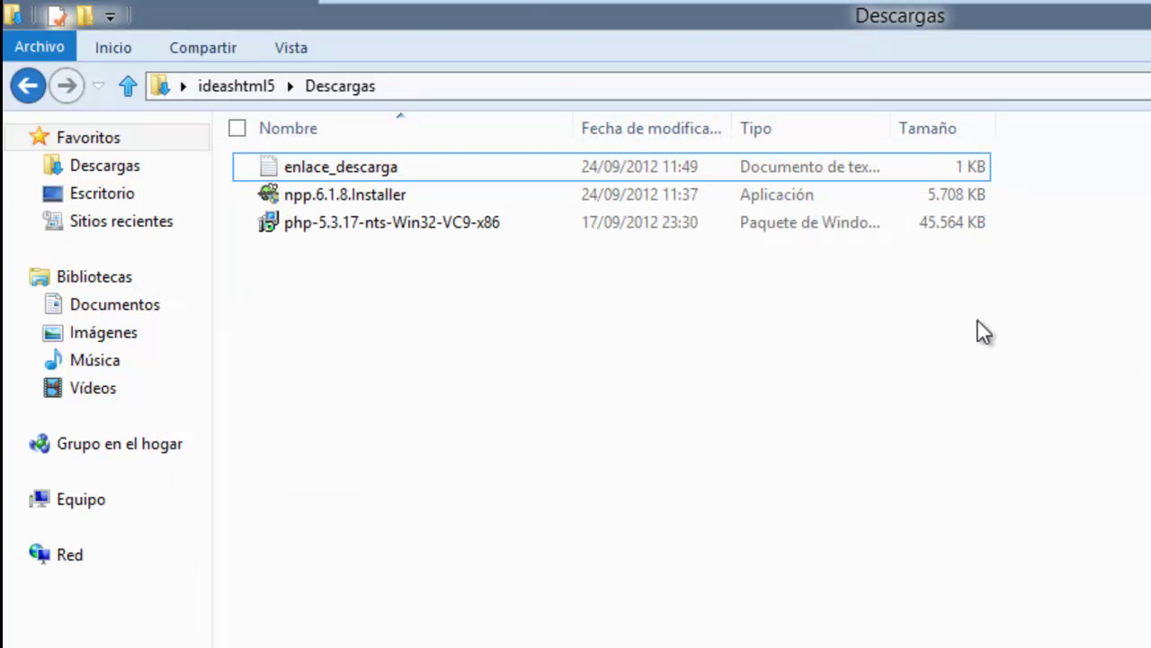
{"action": "left_click", "coordinate": [394, 226]}
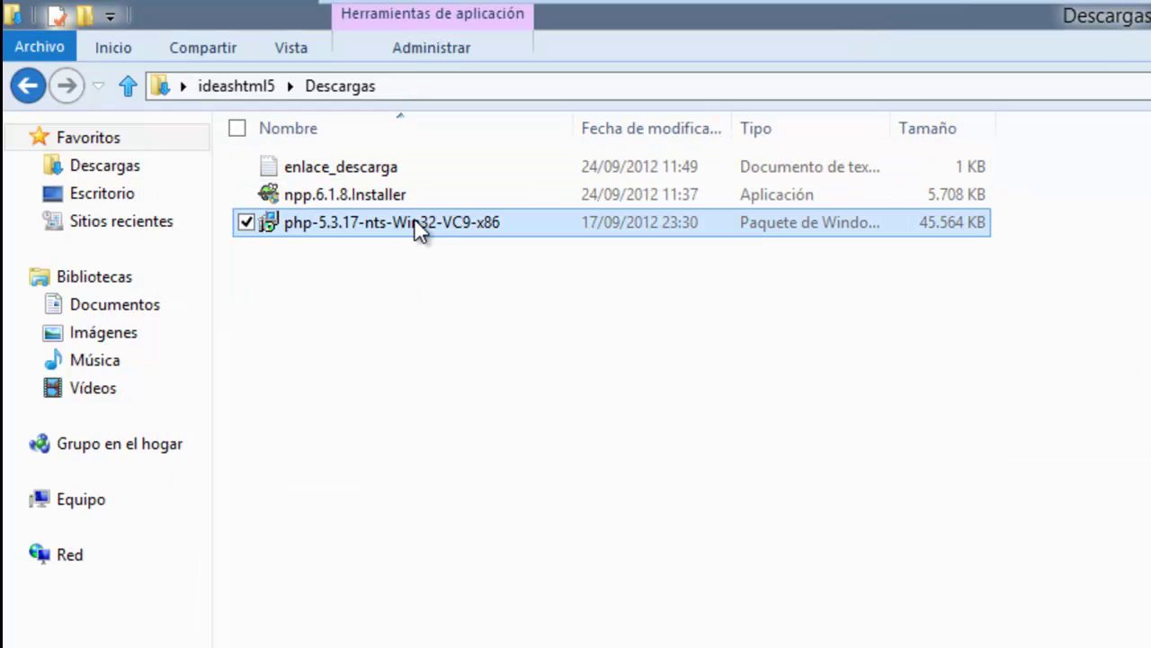
Install PHP 5.3.17 to the default C:\Program Files\PHP\ folder with IIS FastCGI as web server.
{"action": "double_click", "coordinate": [416, 225]}
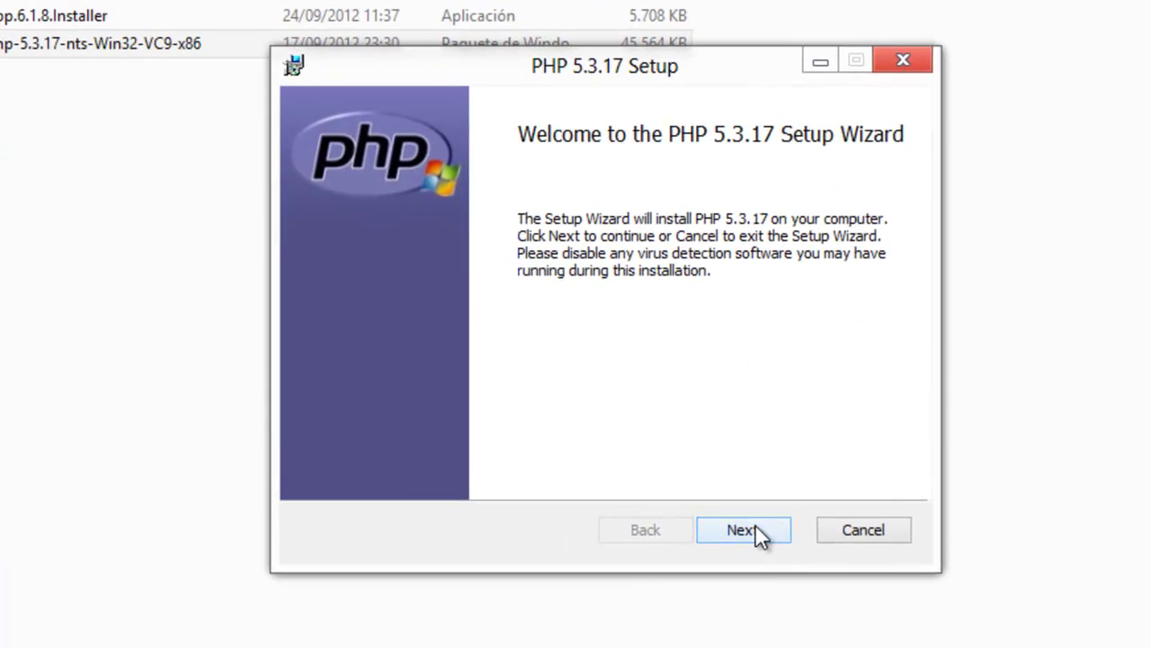
{"action": "left_click", "coordinate": [755, 524]}
{"action": "left_click", "coordinate": [368, 474]}
{"action": "left_click", "coordinate": [743, 530]}
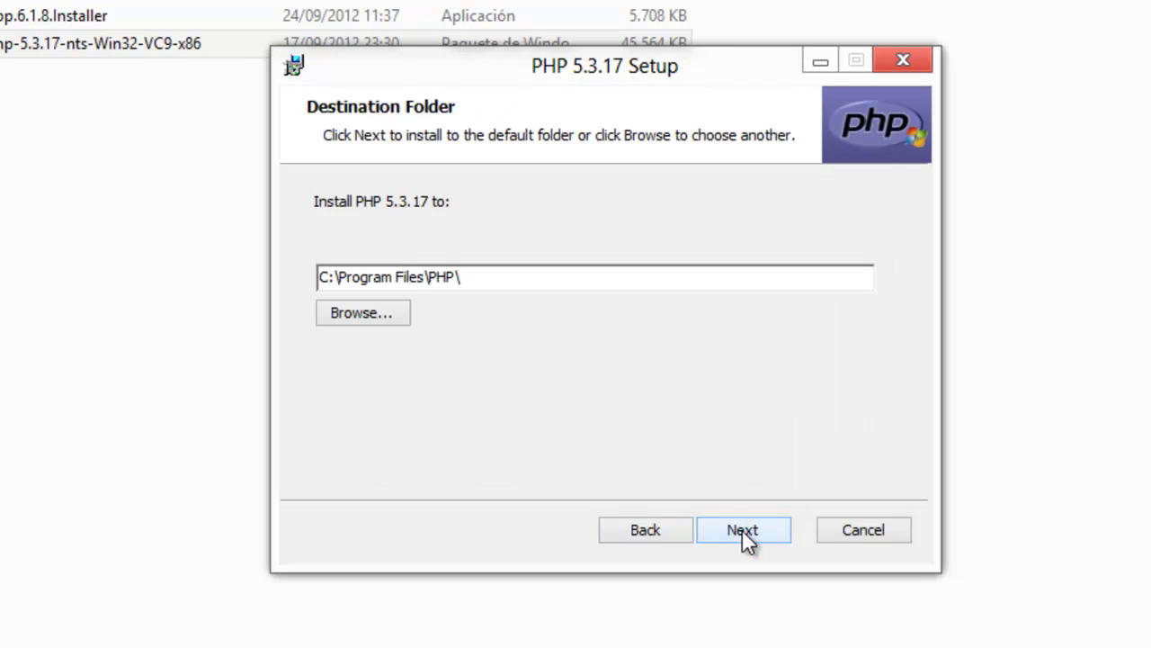
{"action": "left_click", "coordinate": [743, 530]}
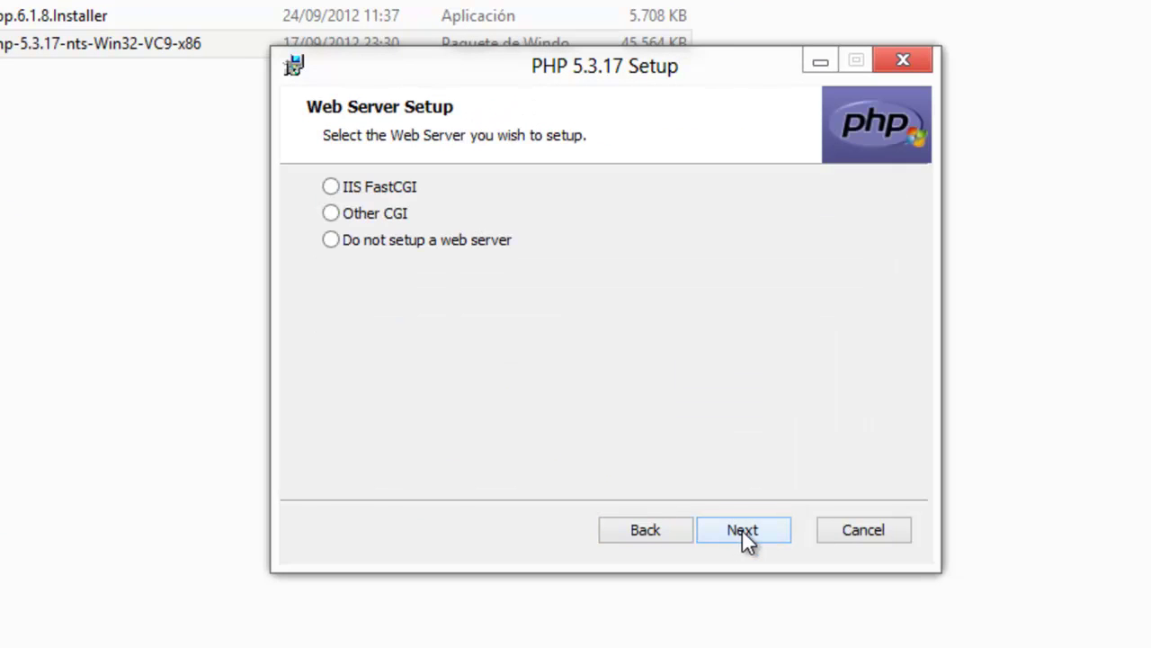
{"action": "left_click", "coordinate": [331, 187]}
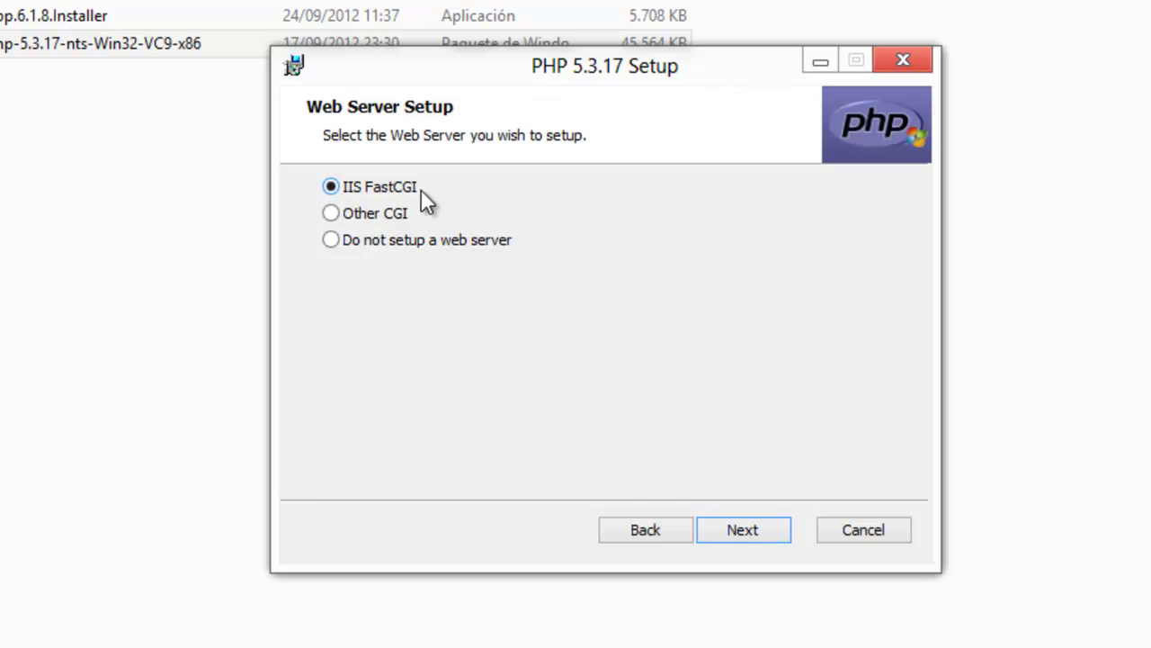
{"action": "left_click", "coordinate": [753, 532]}
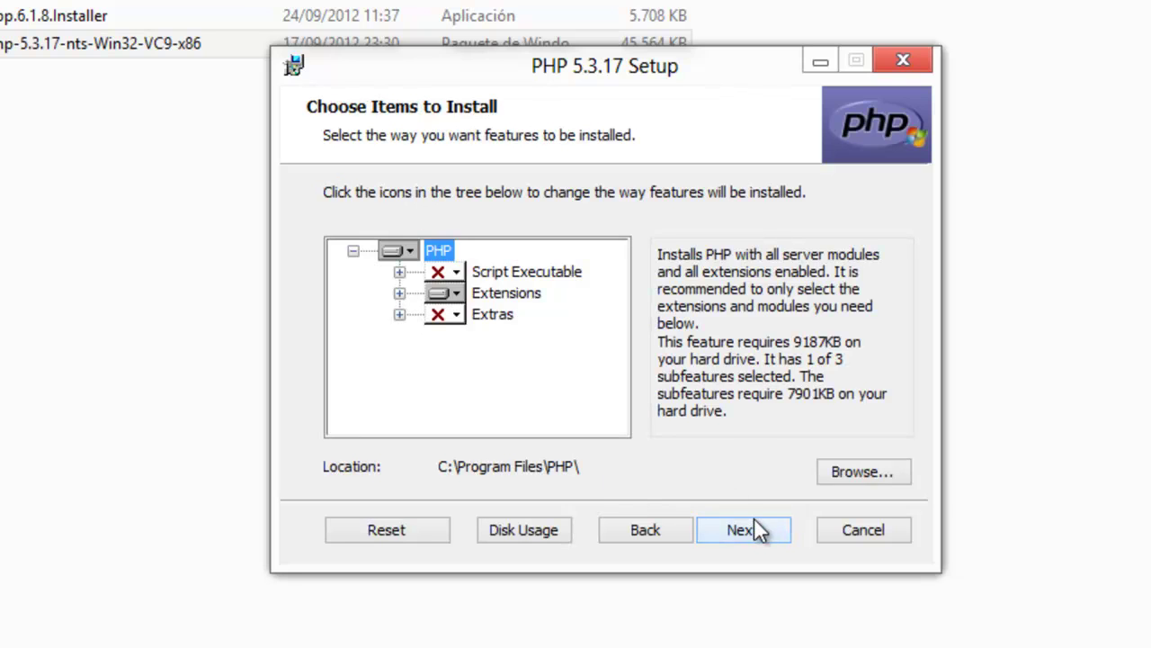
{"action": "left_click", "coordinate": [735, 531]}
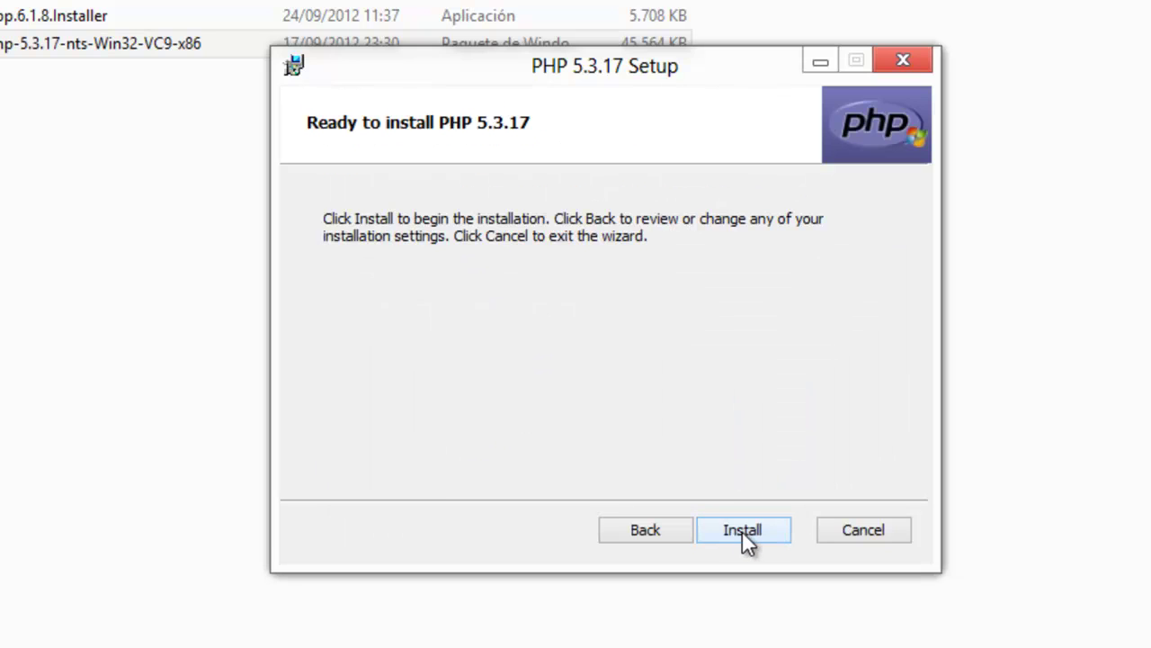
{"action": "left_click", "coordinate": [741, 530]}
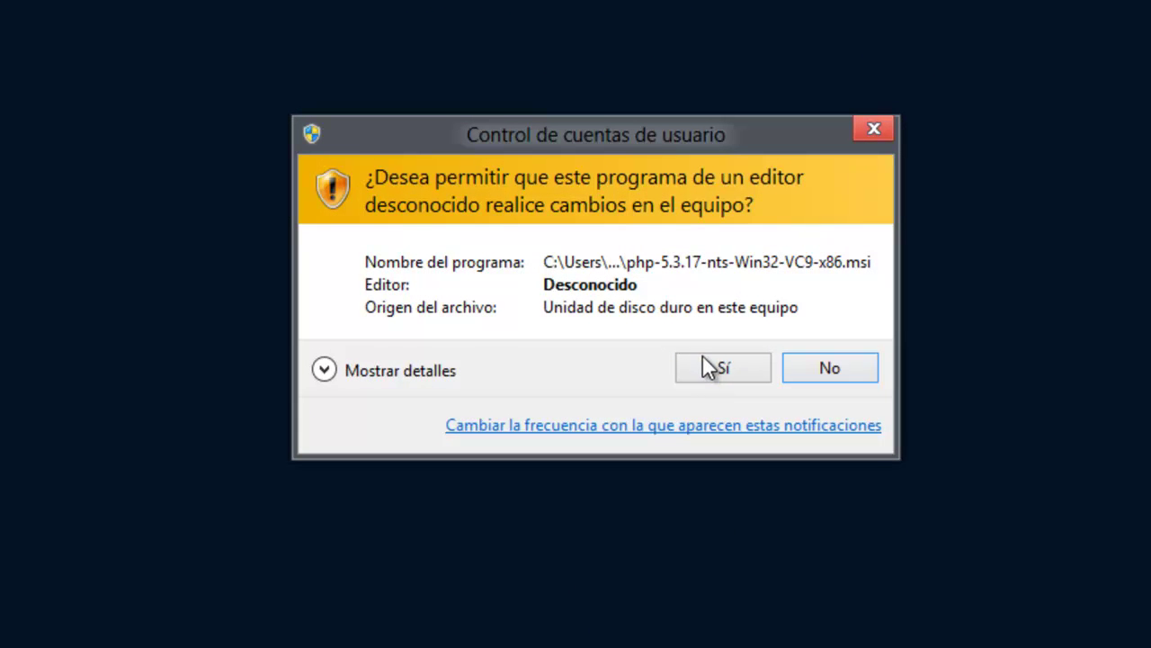
{"action": "left_click", "coordinate": [706, 360]}
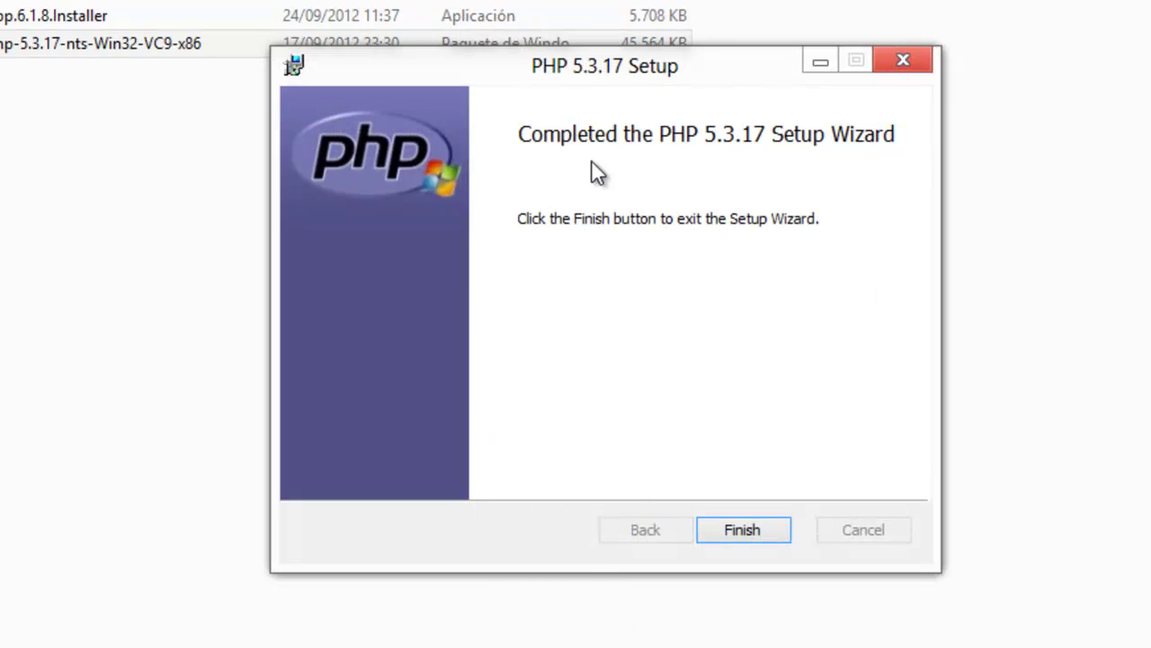
{"action": "left_click", "coordinate": [741, 530]}
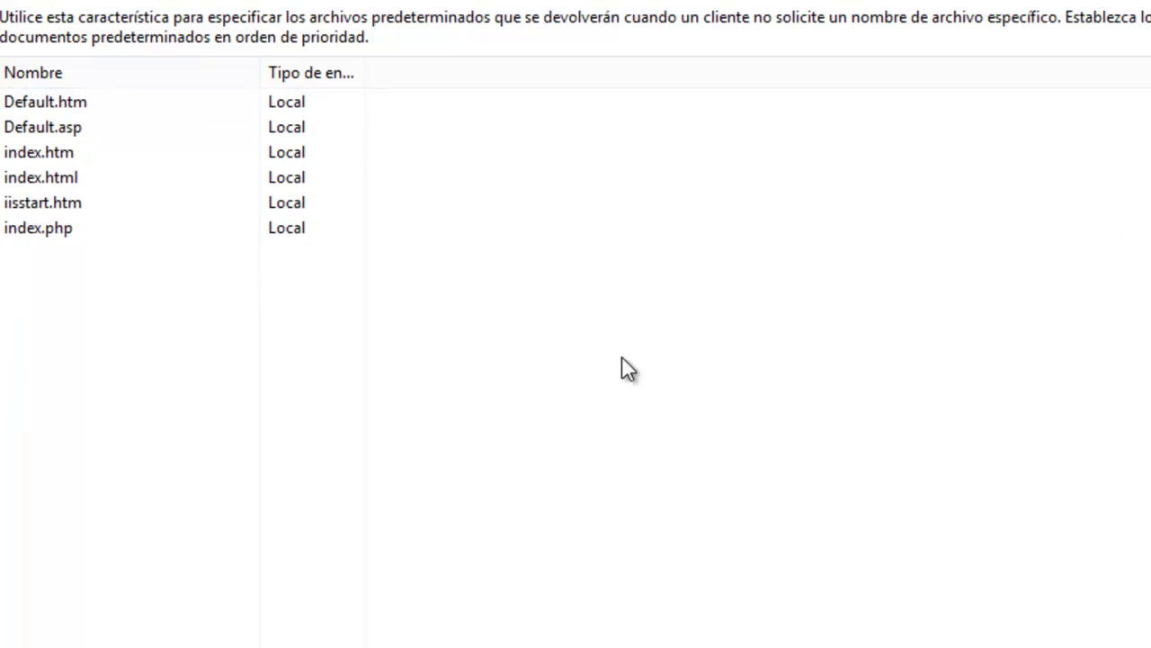
Confirm index.php is listed under Documento predeterminado, then return to the WINDOWS server home page.
{"action": "left_click", "coordinate": [36, 225]}
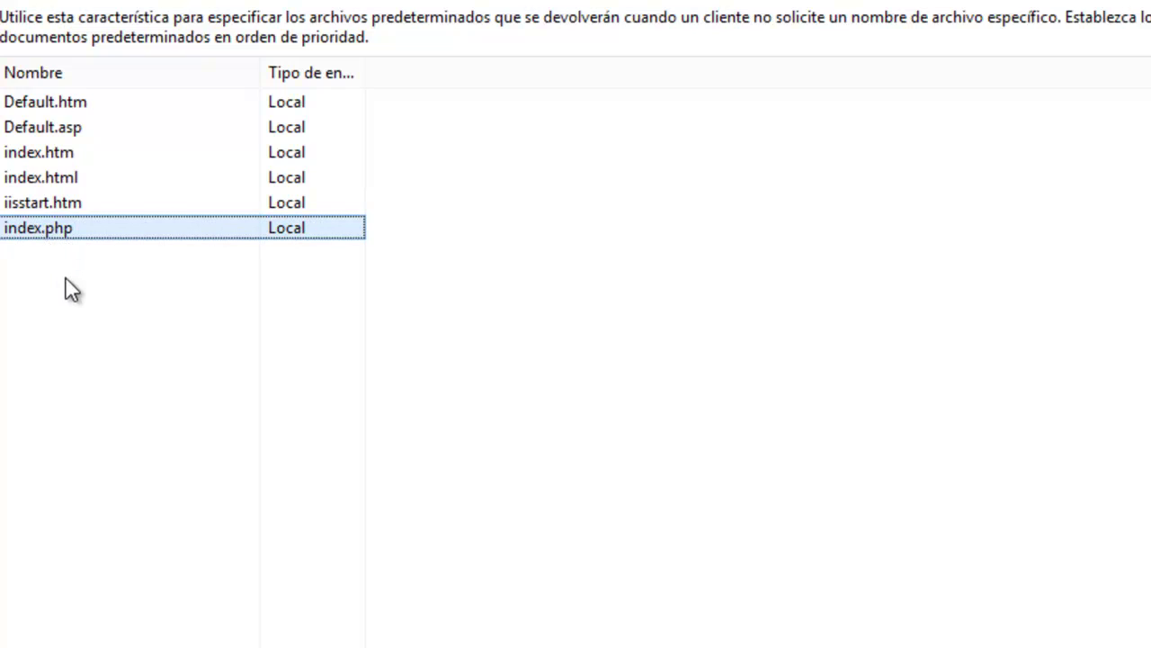
{"action": "left_click", "coordinate": [90, 338]}
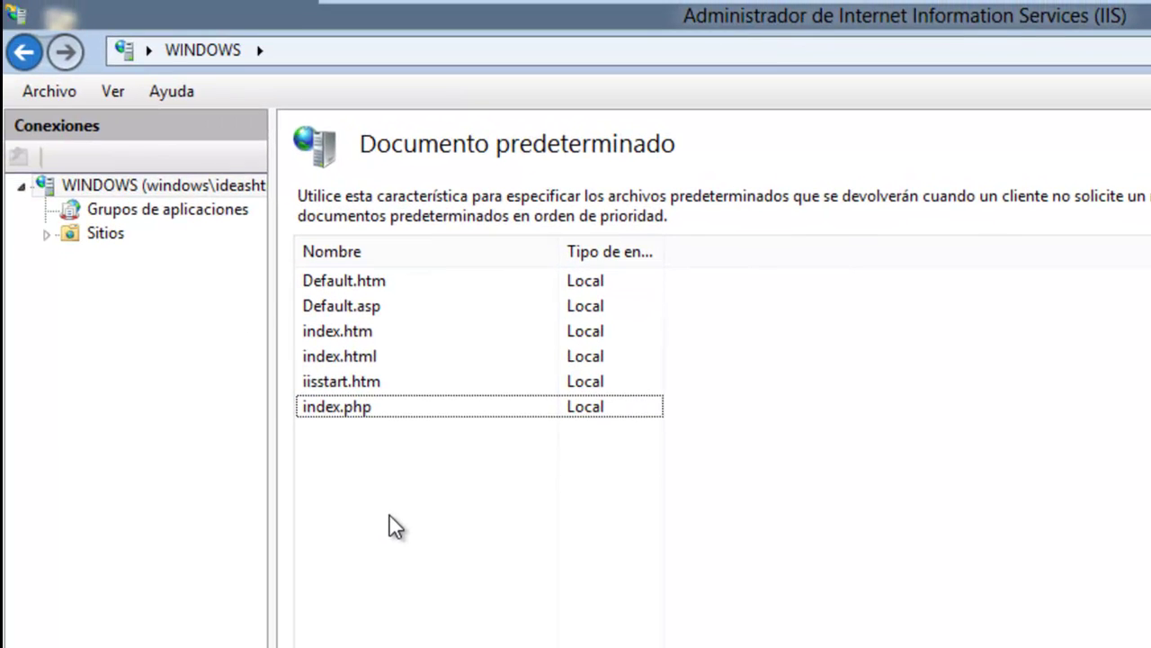
{"action": "left_click", "coordinate": [164, 188]}
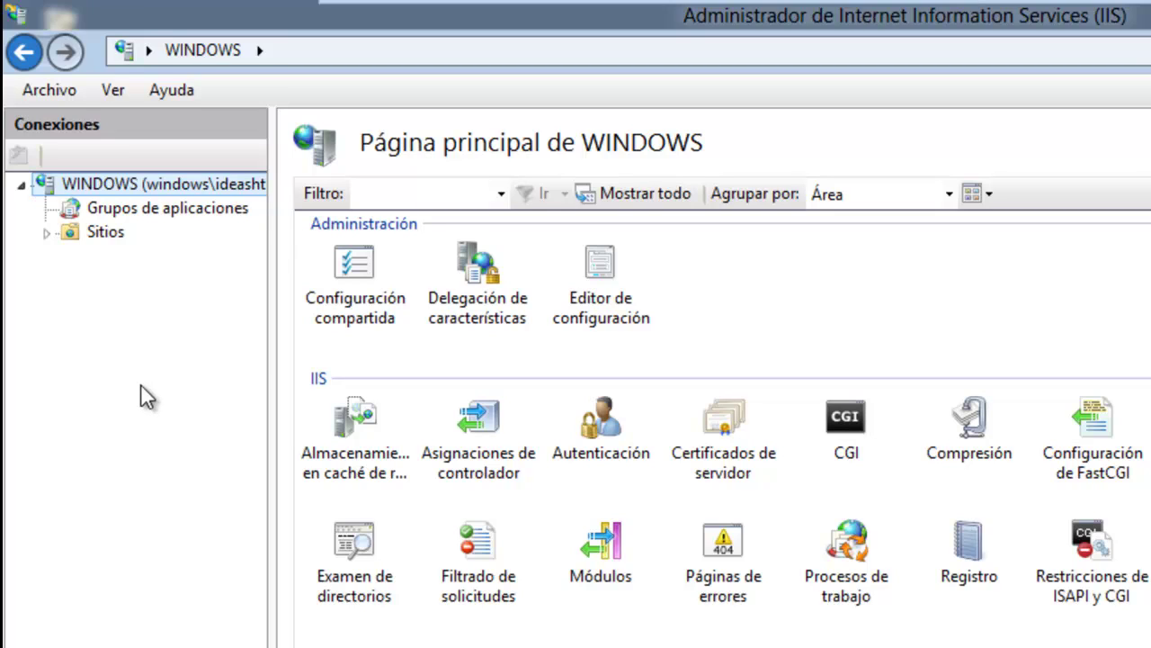
Review Asignaciones de controlador without adding a module mapping, then open the Default Web Site home page.
{"action": "left_click", "coordinate": [478, 441]}
{"action": "double_click", "coordinate": [477, 439]}
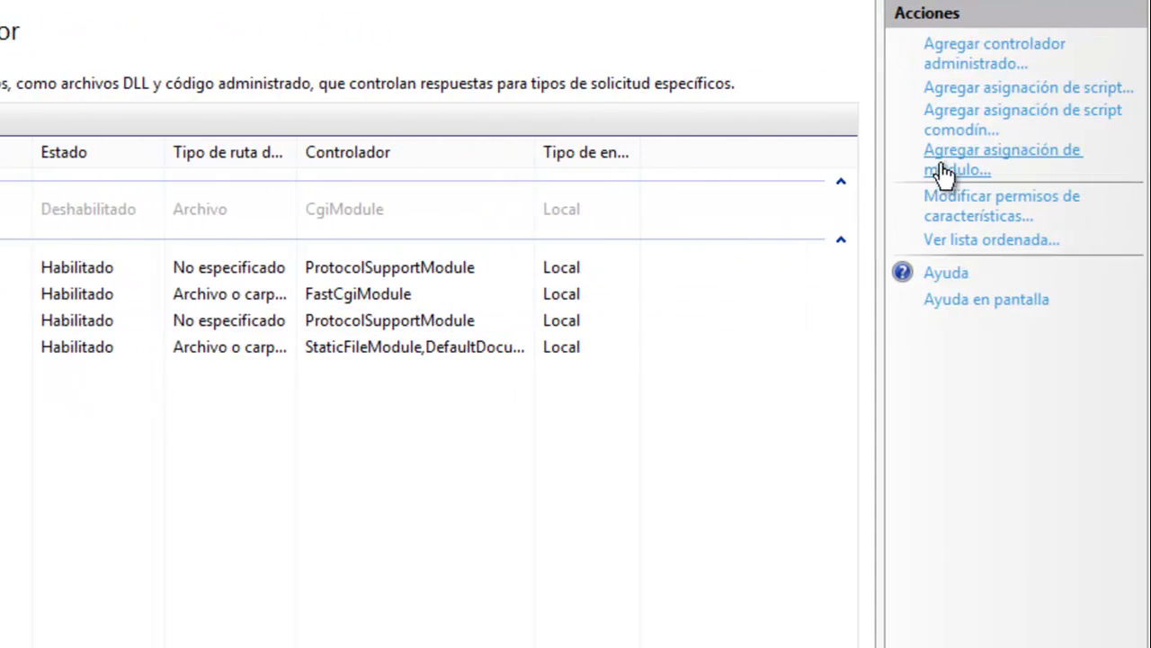
{"action": "left_click", "coordinate": [959, 169]}
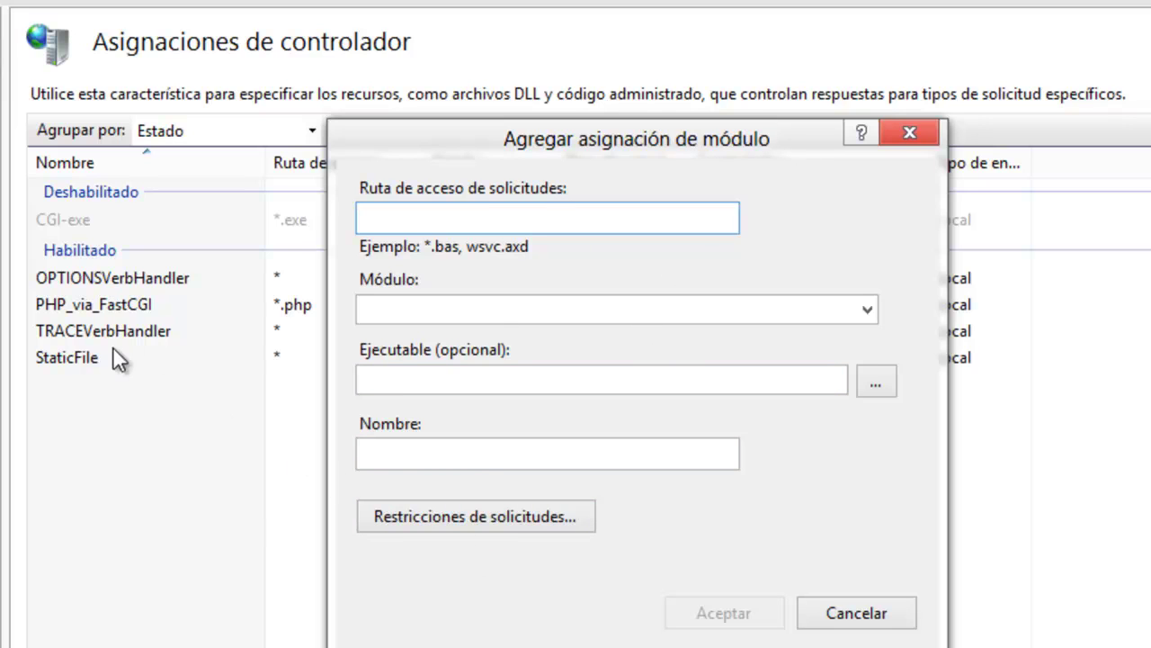
{"action": "left_click", "coordinate": [892, 133]}
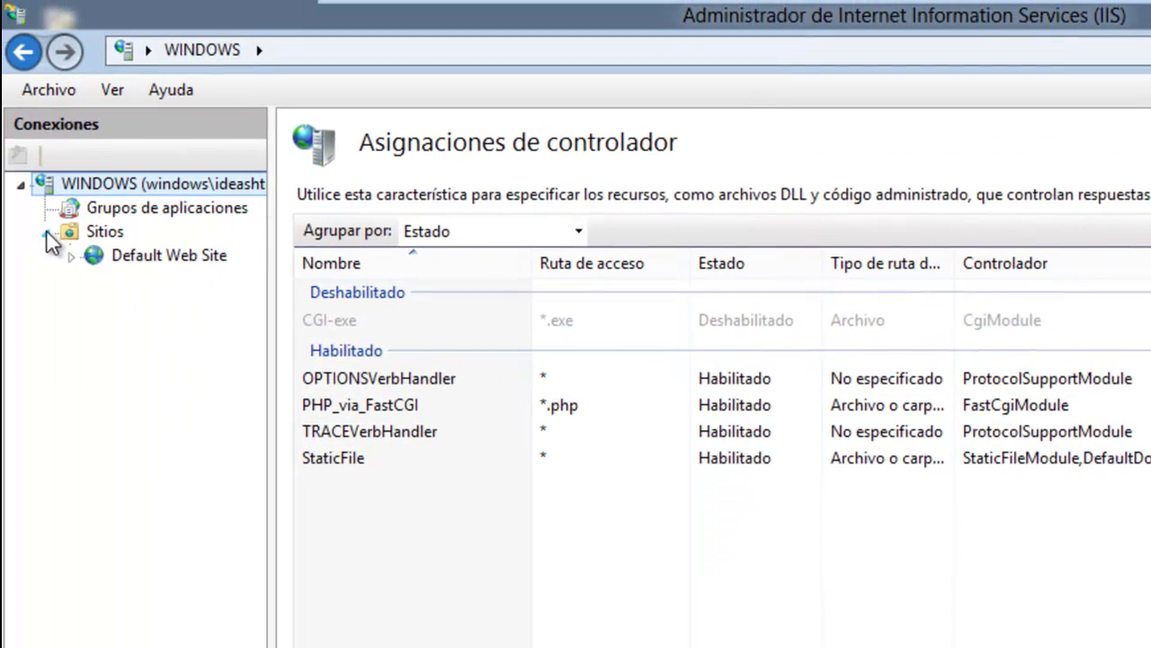
{"action": "left_click", "coordinate": [72, 257]}
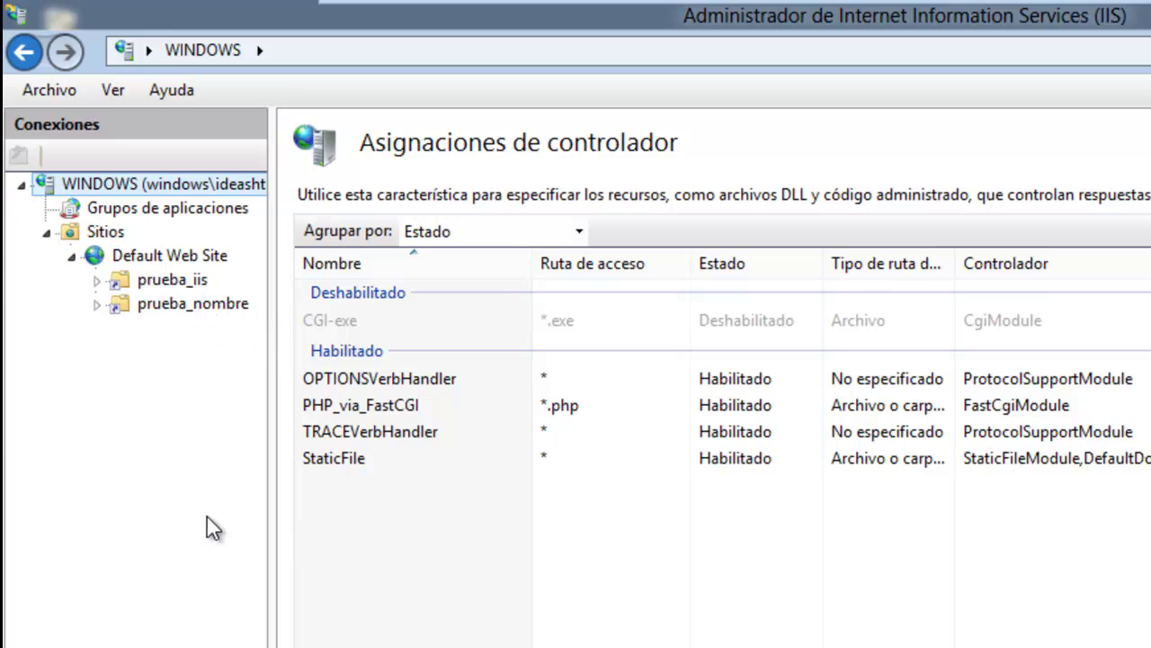
{"action": "left_click", "coordinate": [140, 261]}
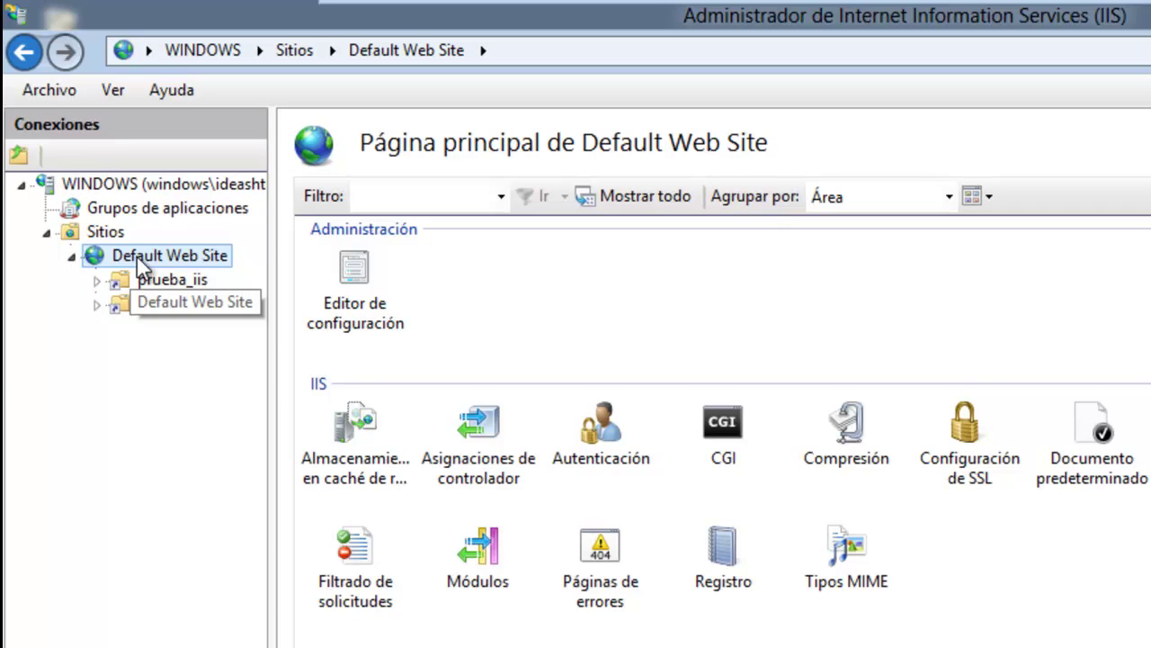
Add a virtual directory with alias prueba_php to Default Web Site and browse to C:\inetpub\wwwroot.
{"action": "right_click", "coordinate": [146, 253]}
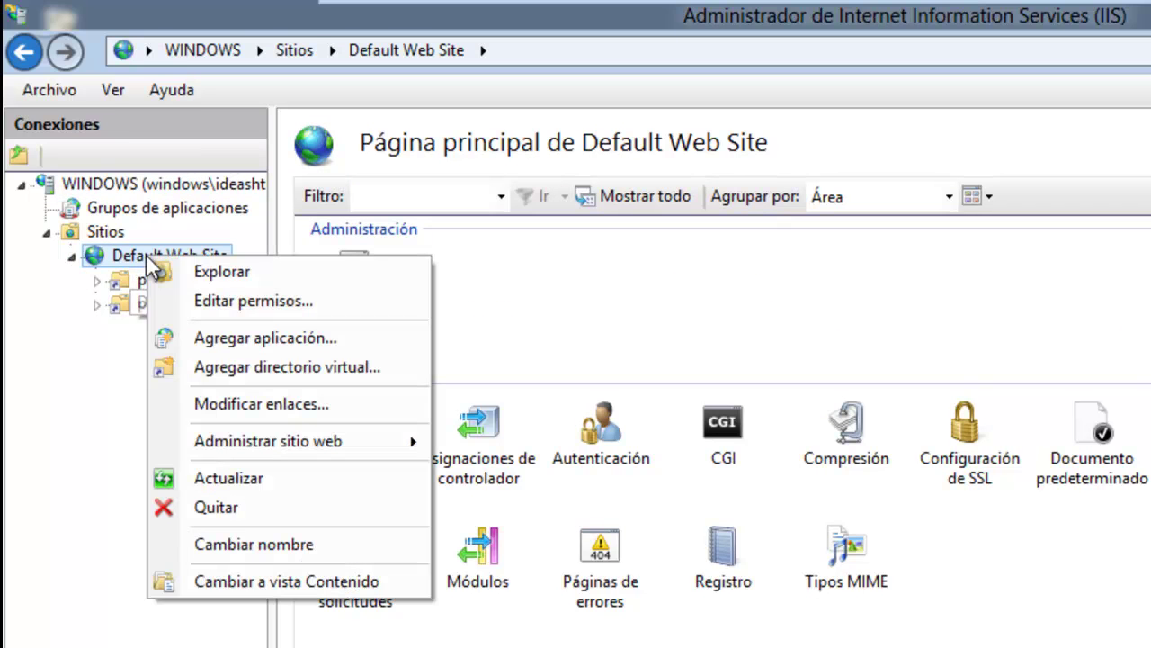
{"action": "left_click", "coordinate": [228, 370]}
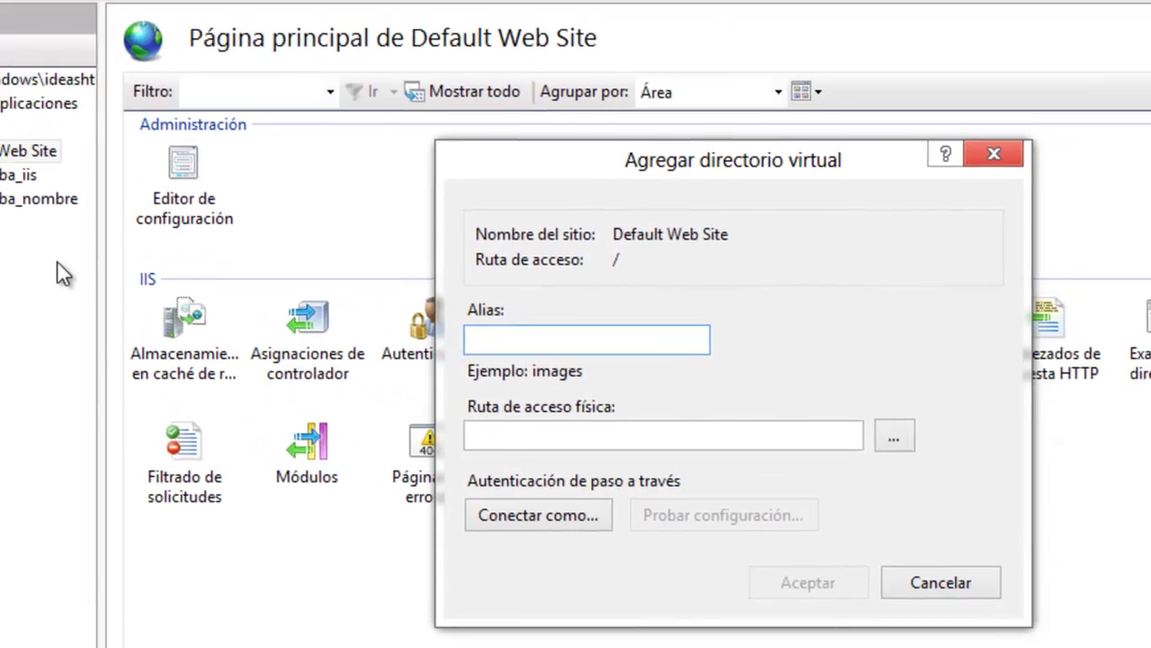
{"action": "type", "text": "prue"}
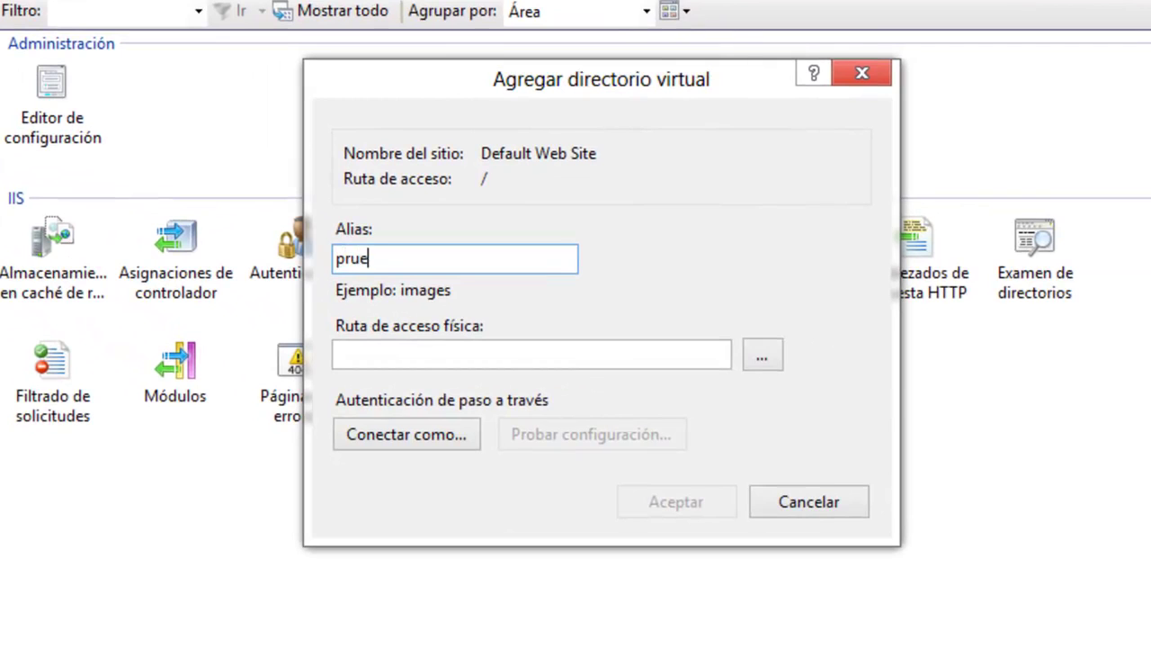
{"action": "type", "text": "ba_php"}
{"action": "left_click", "coordinate": [768, 356]}
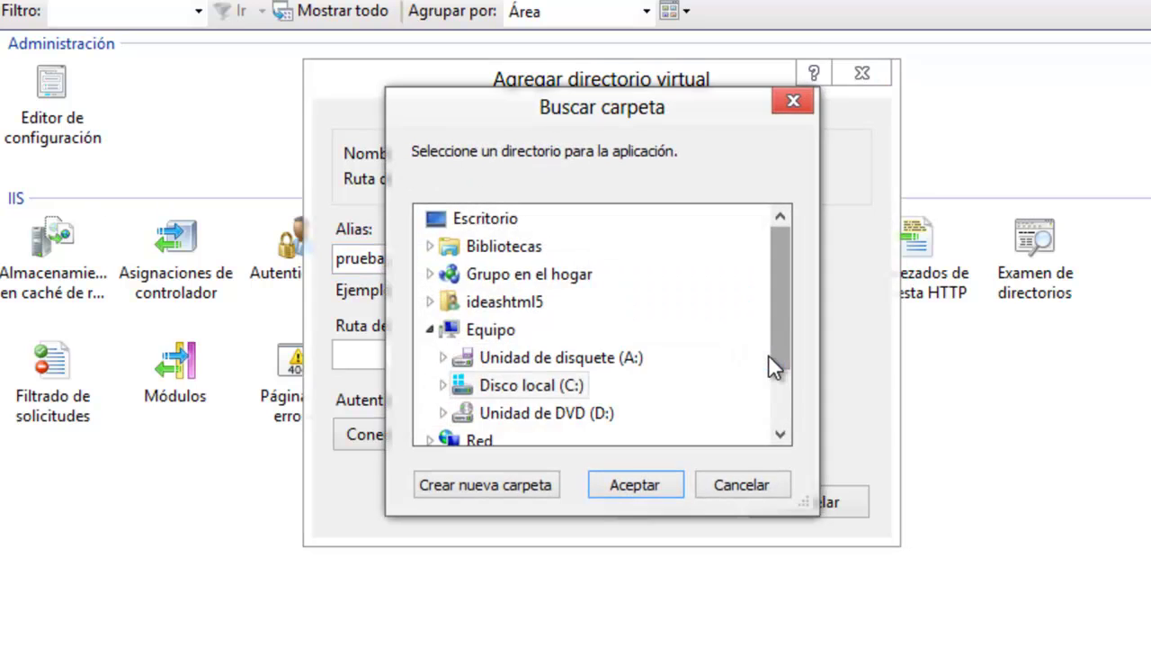
{"action": "double_click", "coordinate": [531, 388]}
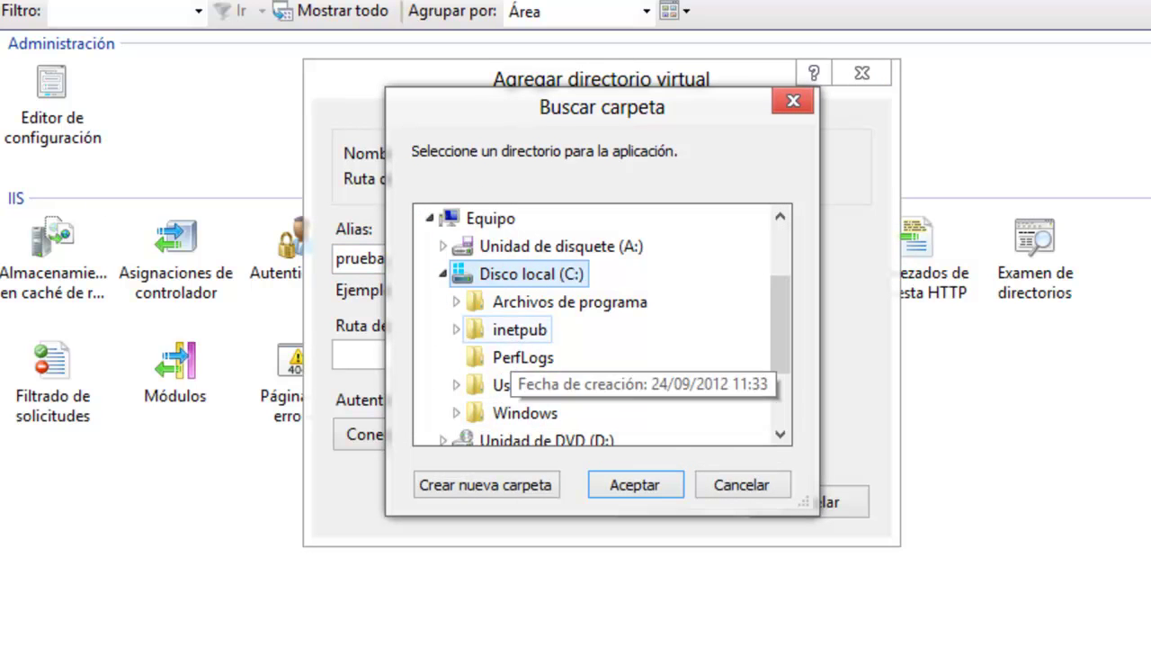
{"action": "double_click", "coordinate": [519, 330]}
{"action": "double_click", "coordinate": [527, 413]}
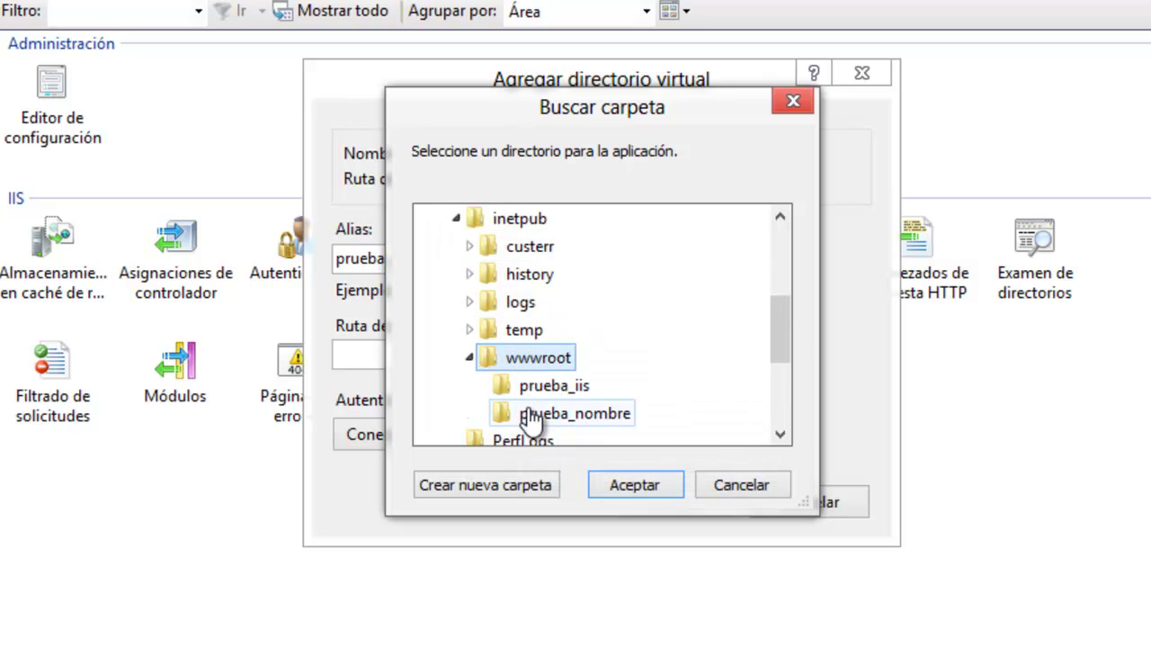
Create a new prueba_php folder as its physical path, finish the directory, and launch Notepad++ as administrator.
{"action": "left_click", "coordinate": [504, 485]}
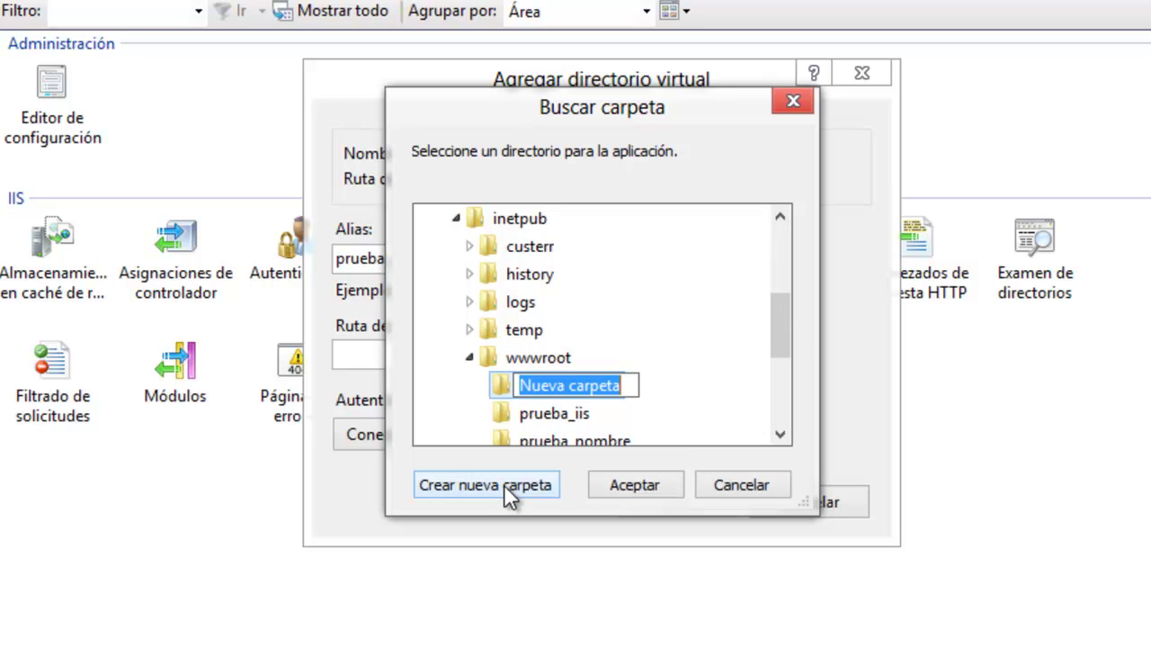
{"action": "type", "text": "prue"}
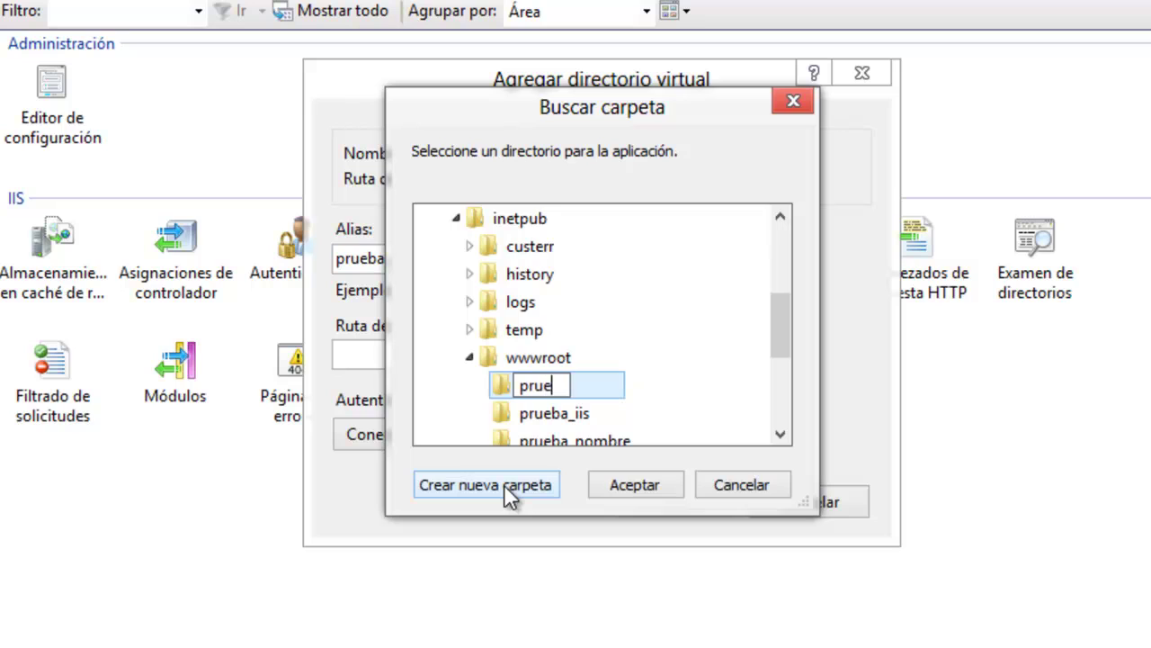
{"action": "type", "text": "ba_php"}
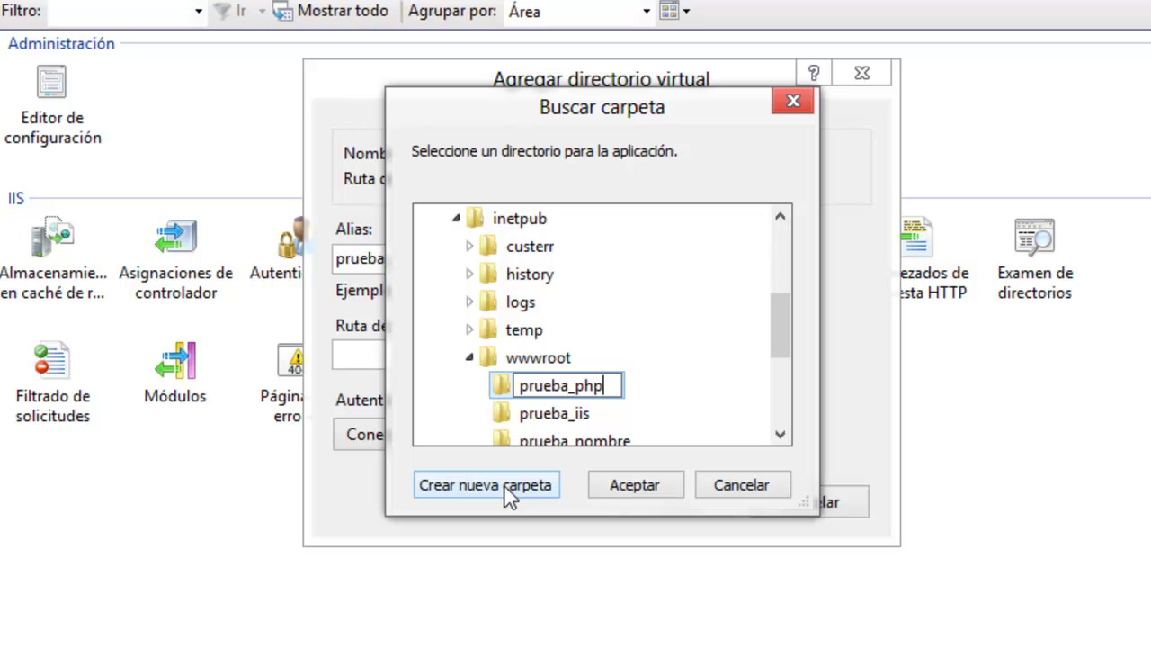
{"action": "left_click", "coordinate": [614, 484]}
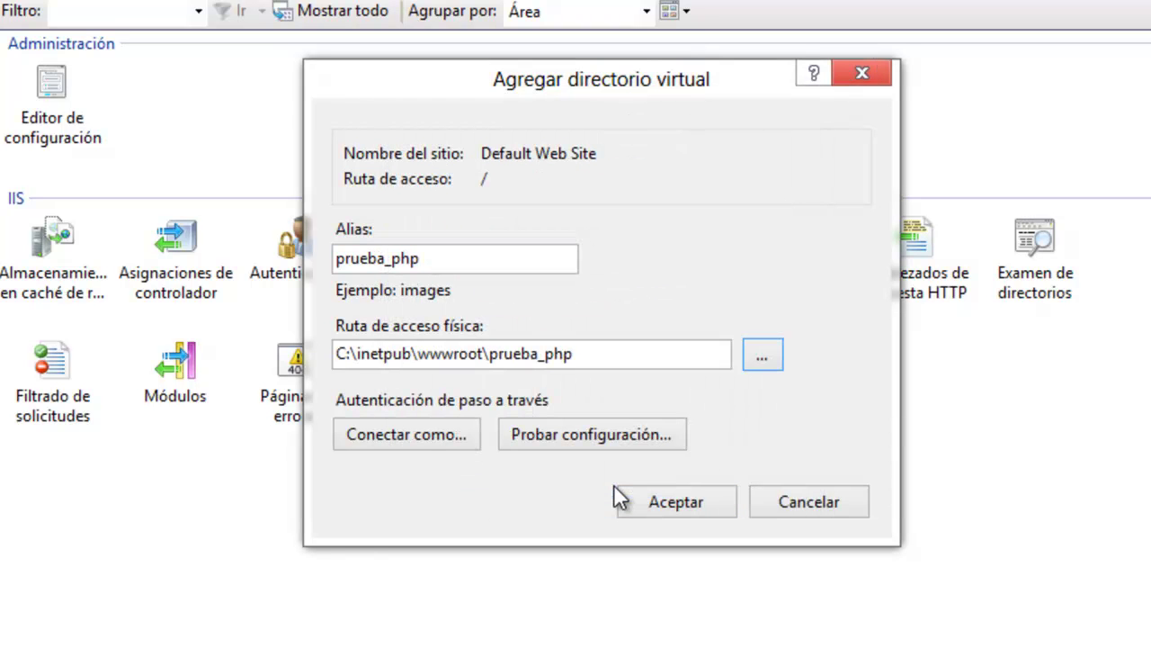
{"action": "left_click", "coordinate": [694, 501]}
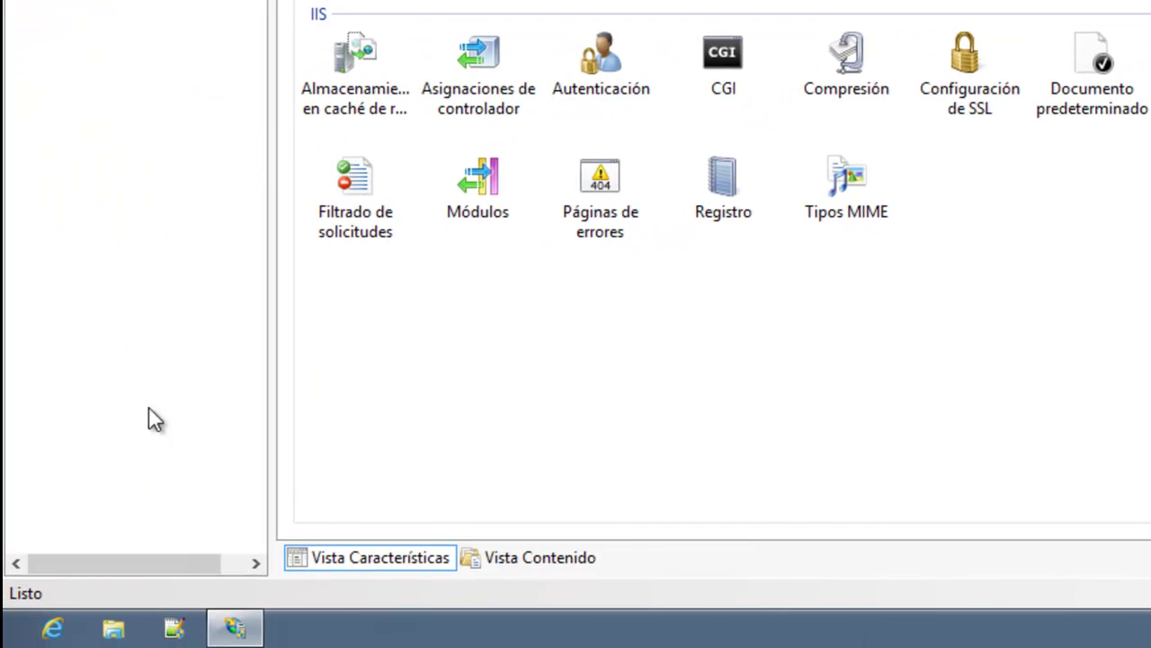
{"action": "left_click", "coordinate": [173, 630]}
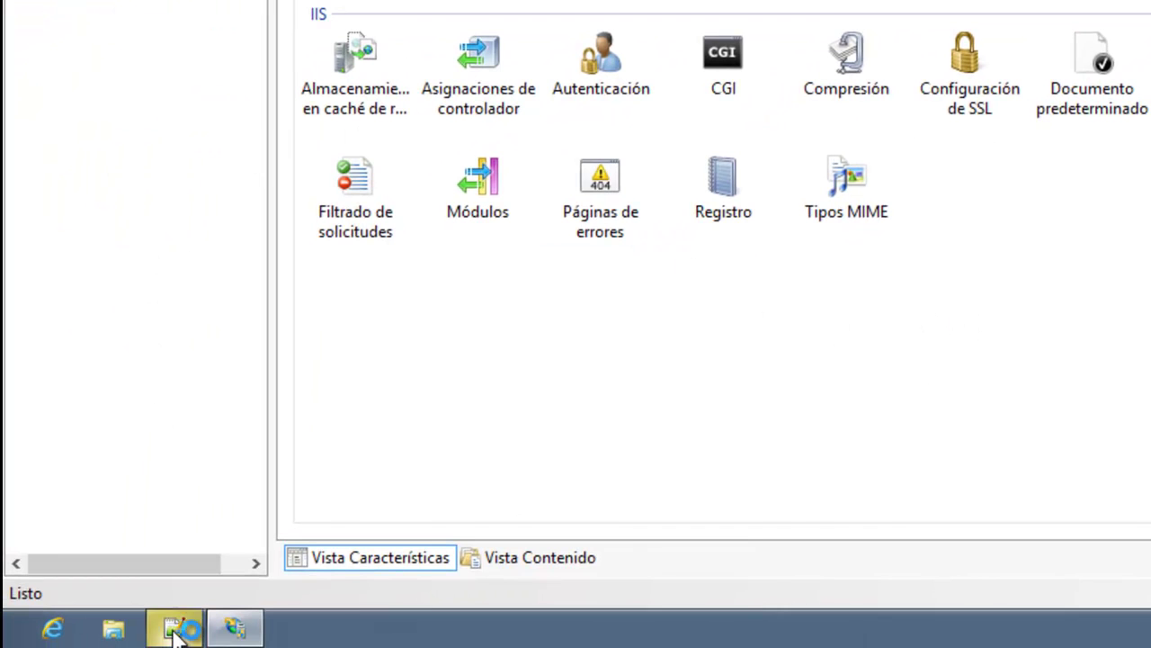
{"action": "left_click", "coordinate": [1005, 189]}
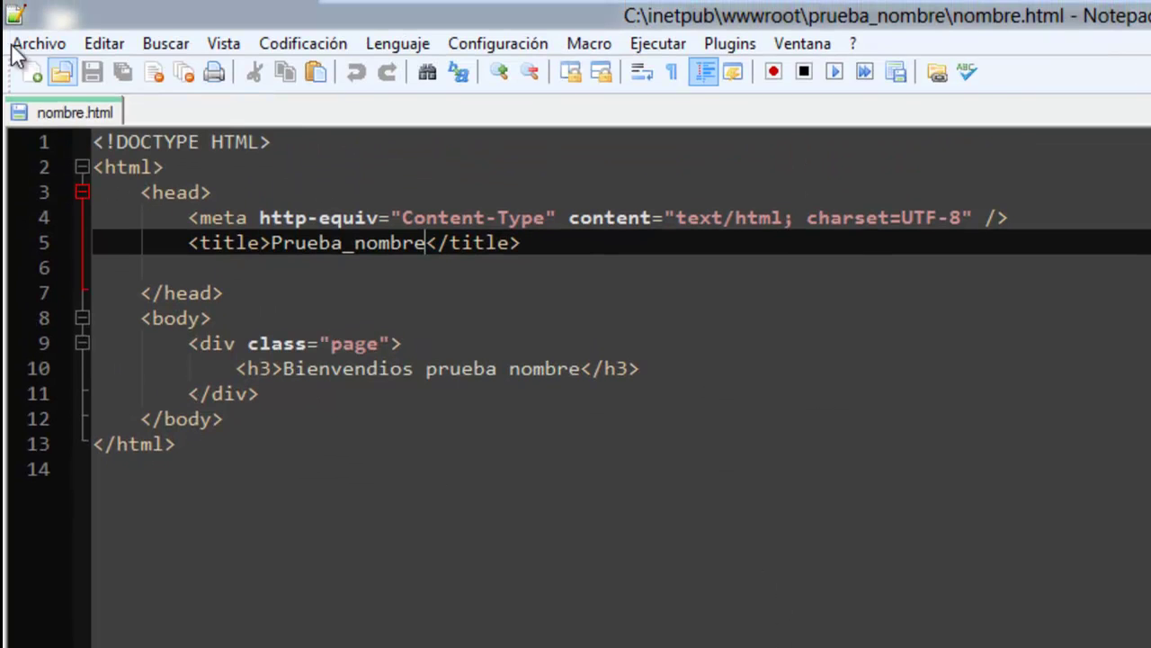
Save the page as index.php in C:\inetpub\wwwroot\prueba_php.
{"action": "left_click", "coordinate": [34, 44]}
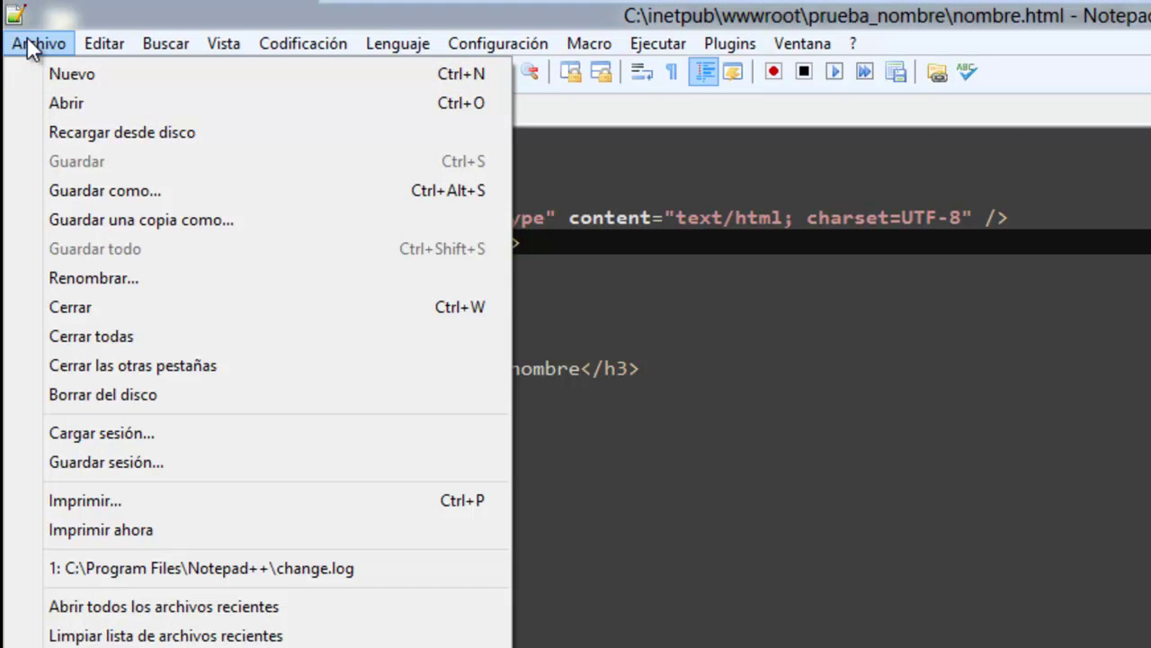
{"action": "left_click", "coordinate": [90, 191]}
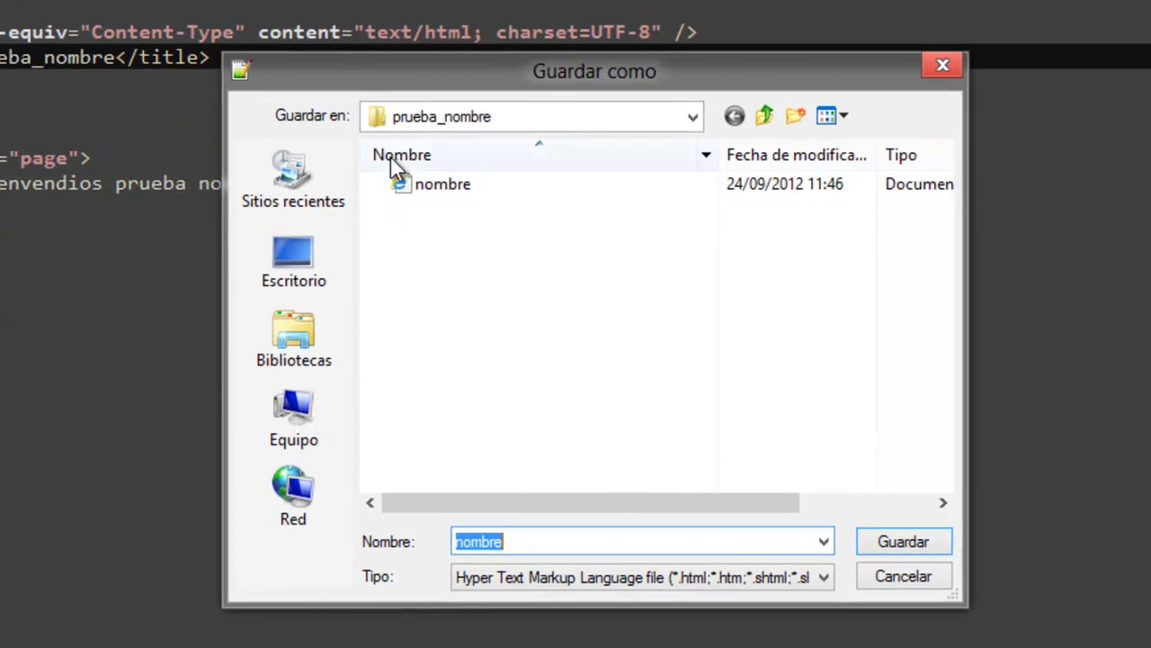
{"action": "left_click", "coordinate": [820, 149]}
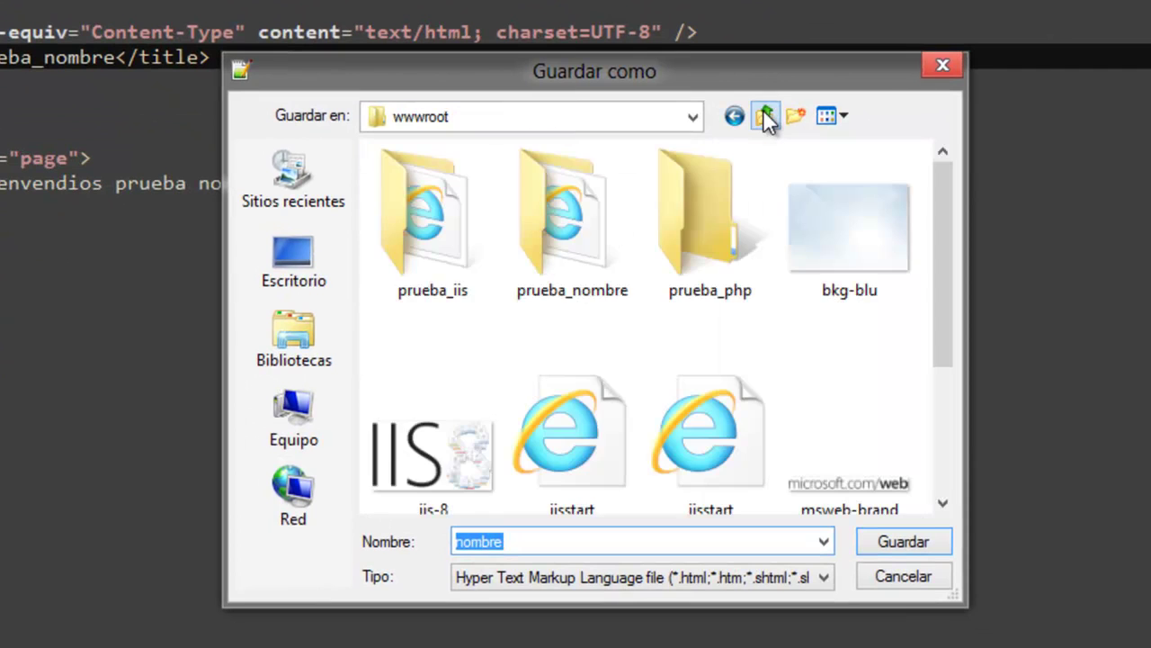
{"action": "left_click", "coordinate": [708, 237]}
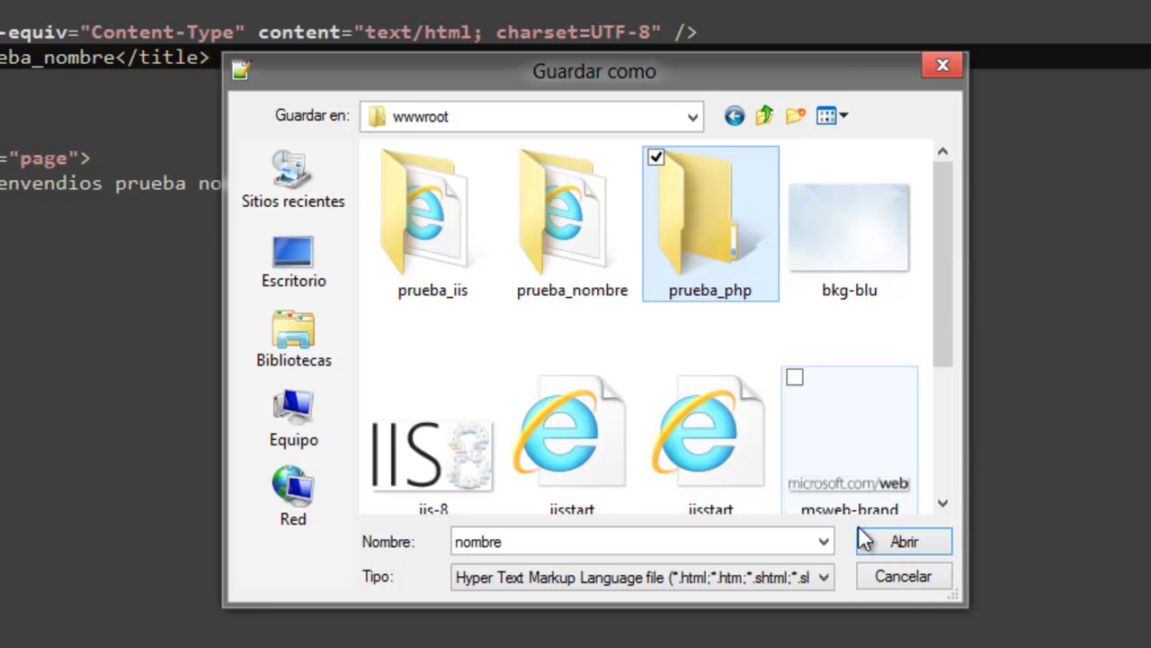
{"action": "left_click", "coordinate": [605, 540]}
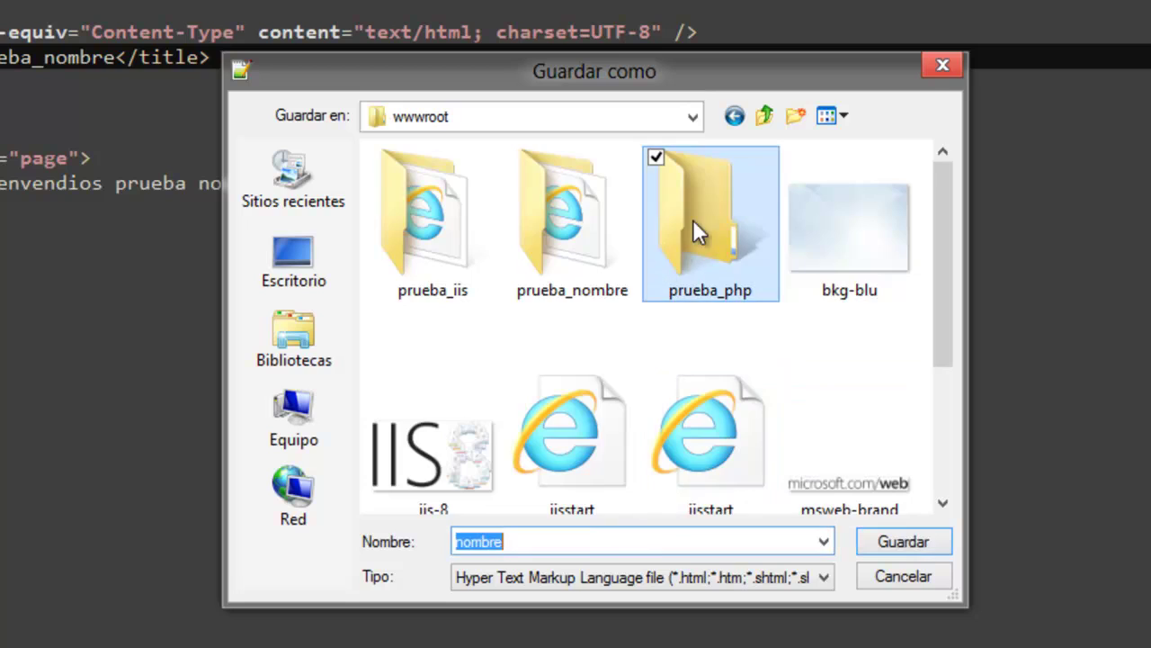
{"action": "double_click", "coordinate": [693, 224]}
{"action": "left_click_drag", "start_coordinate": [525, 540], "coordinate": [363, 546]}
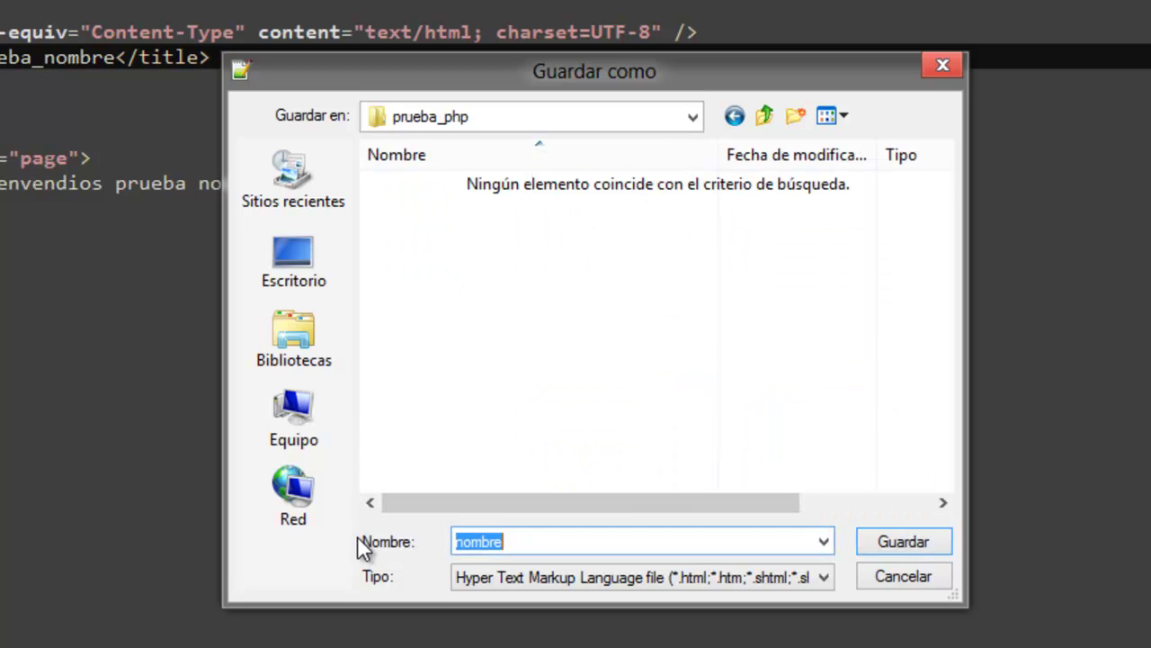
{"action": "type", "text": "index"}
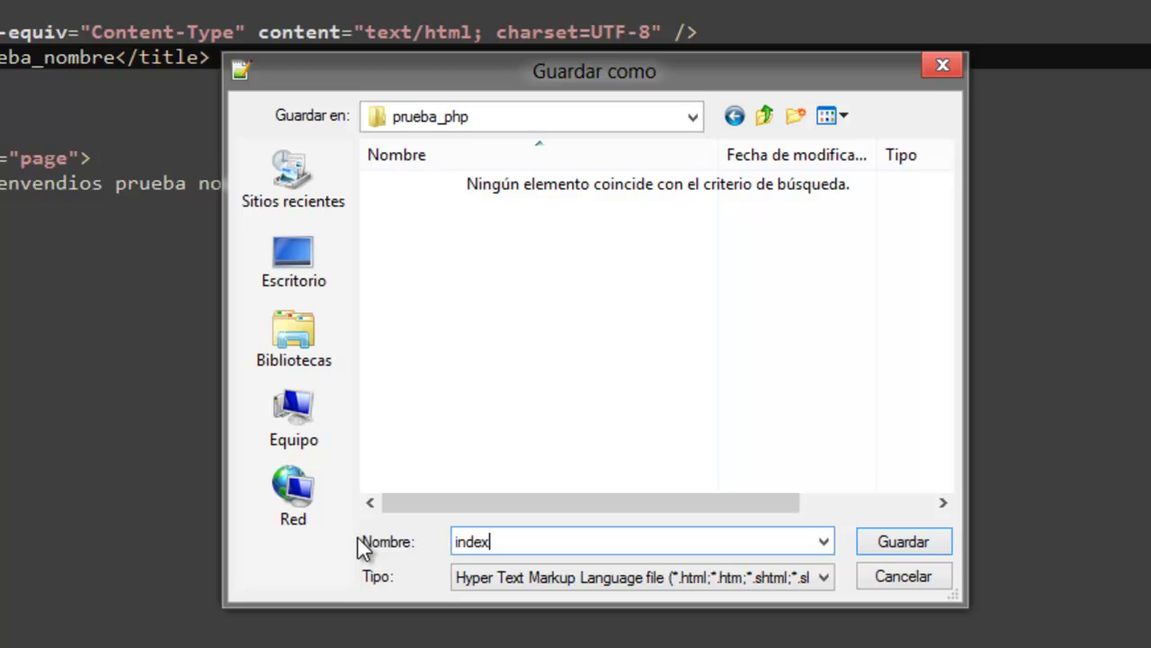
{"action": "type", "text": ".php"}
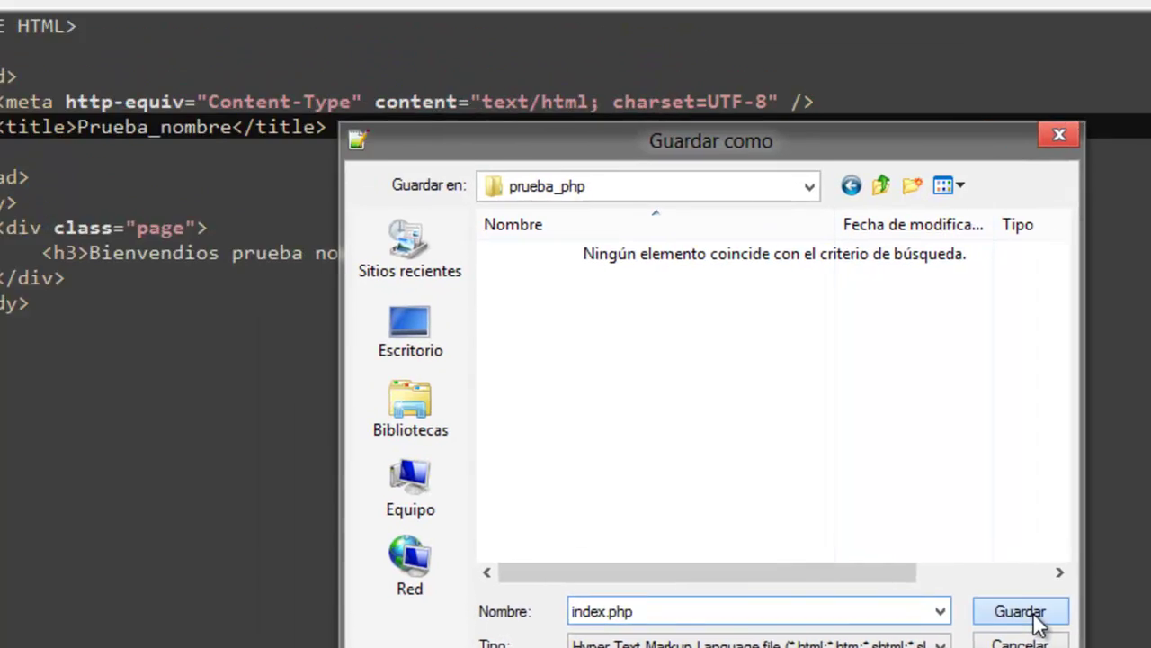
{"action": "left_click", "coordinate": [918, 551]}
{"action": "key", "text": "ctrl+End"}
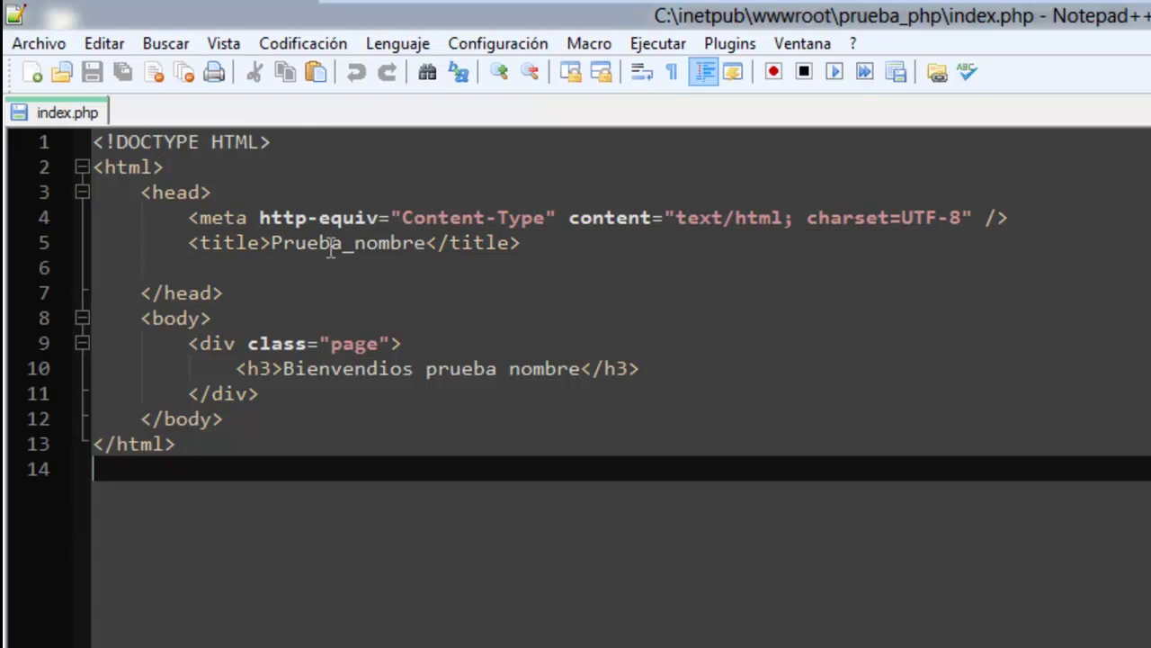
Replace 'nombre' with 'PHP' in the page title and h3 heading, then save index.php.
{"action": "left_click_drag", "start_coordinate": [354, 243], "coordinate": [429, 237]}
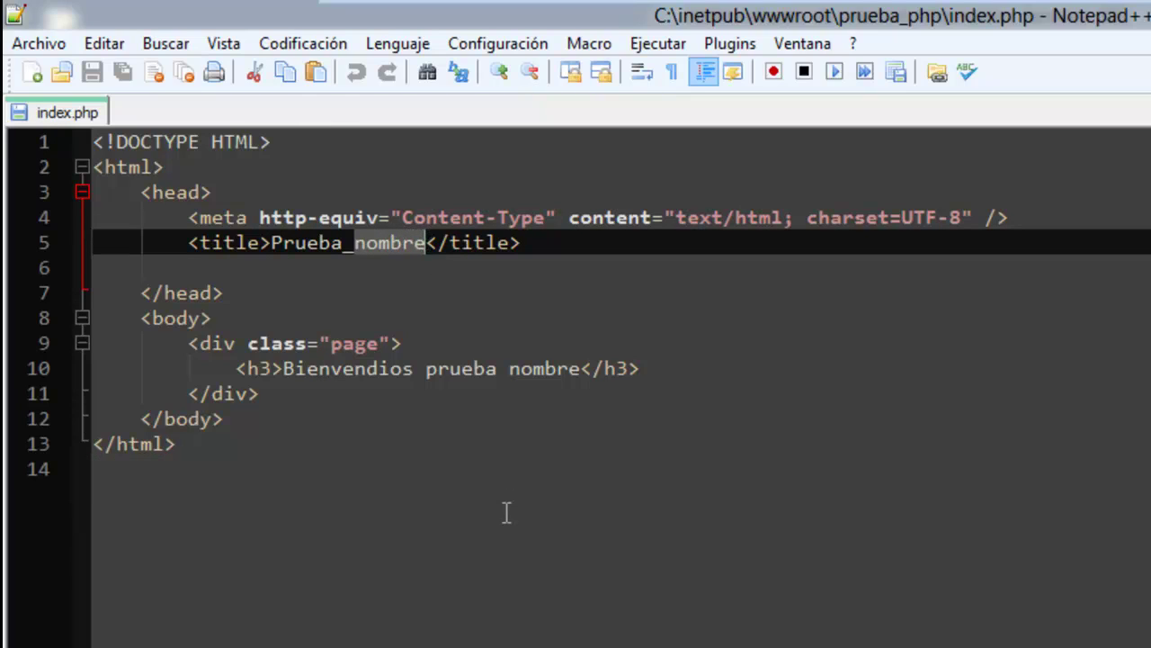
{"action": "type", "text": "prueba"}
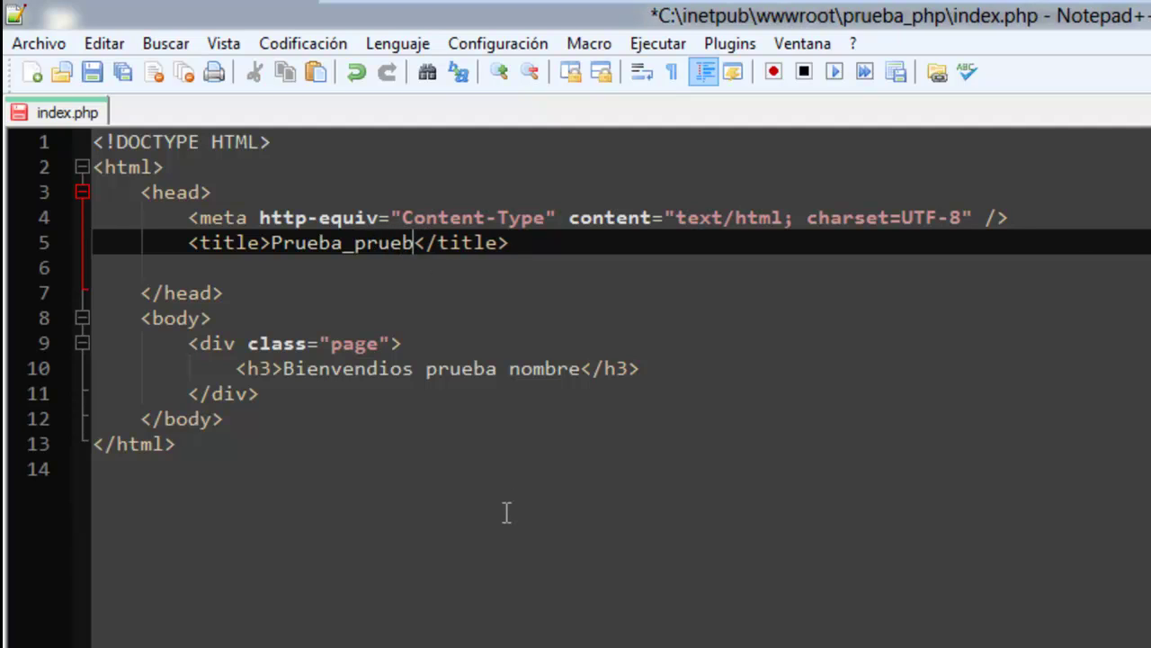
{"action": "key", "text": "BackSpace"}
{"action": "key", "text": "BackSpace"}
{"action": "key", "text": "BackSpace"}
{"action": "key", "text": "BackSpace"}
{"action": "key", "text": "BackSpace"}
{"action": "key", "text": "BackSpace"}
{"action": "type", "text": "PHP"}
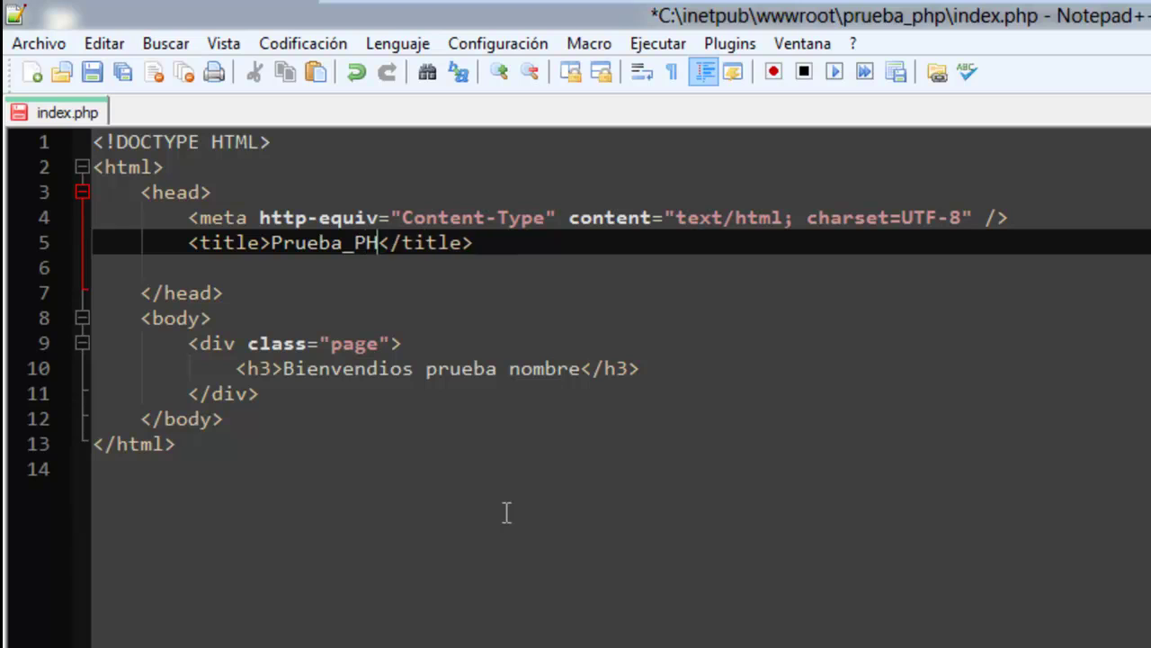
{"action": "double_click", "coordinate": [526, 371]}
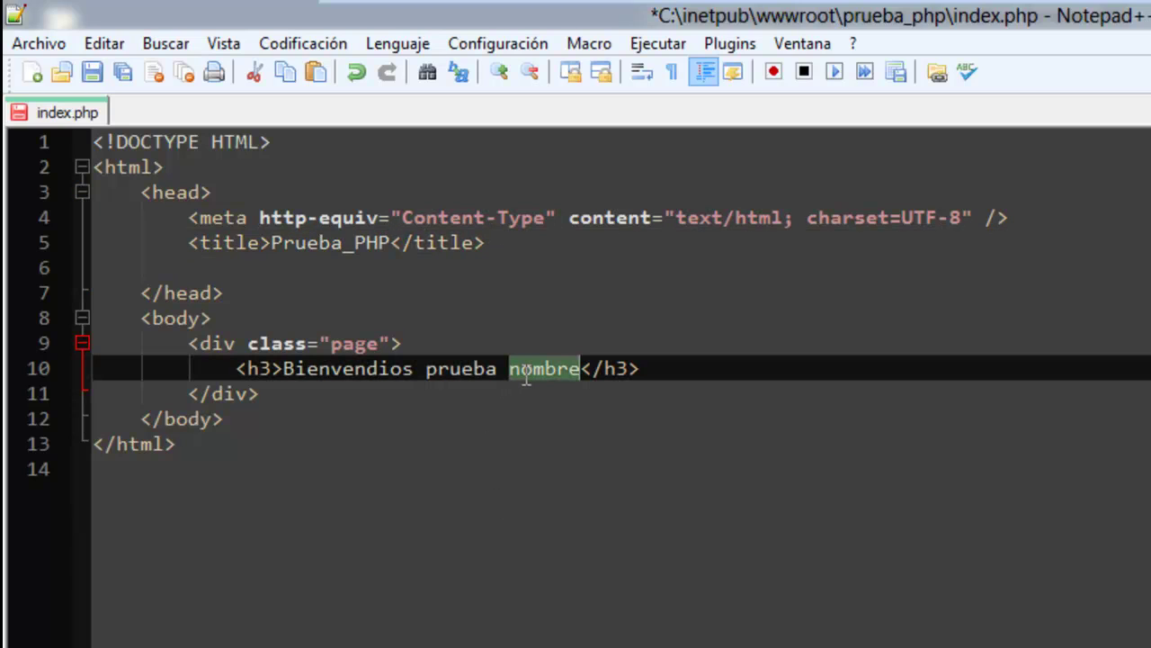
{"action": "type", "text": "PHP"}
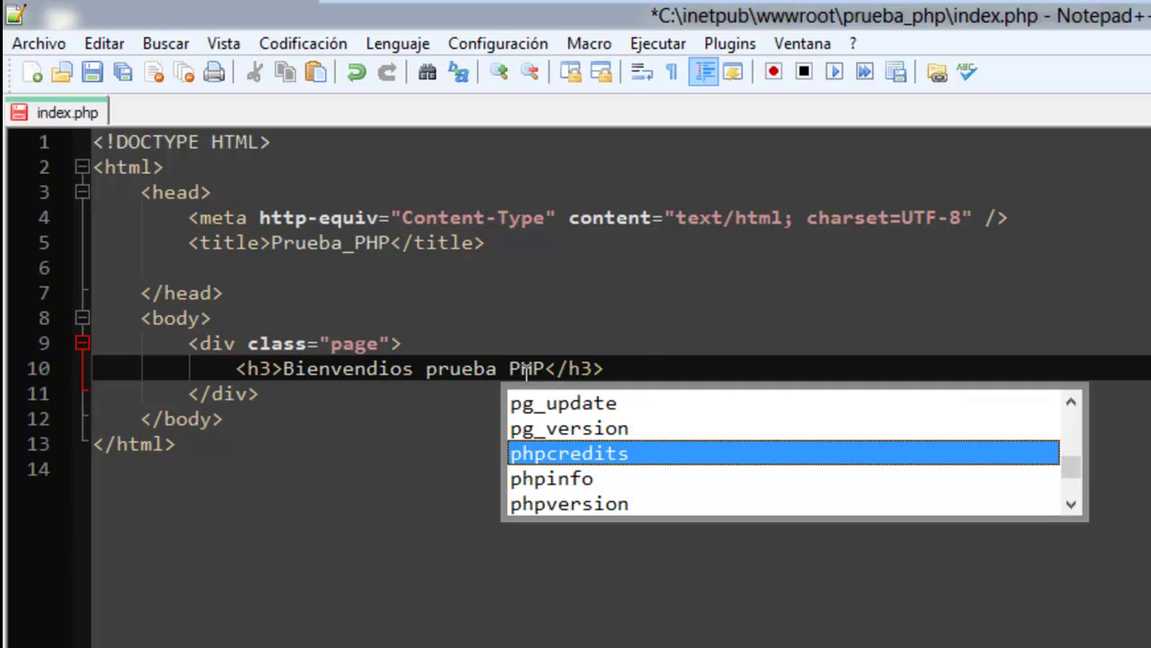
{"action": "left_click", "coordinate": [120, 71]}
{"action": "left_click", "coordinate": [300, 542]}
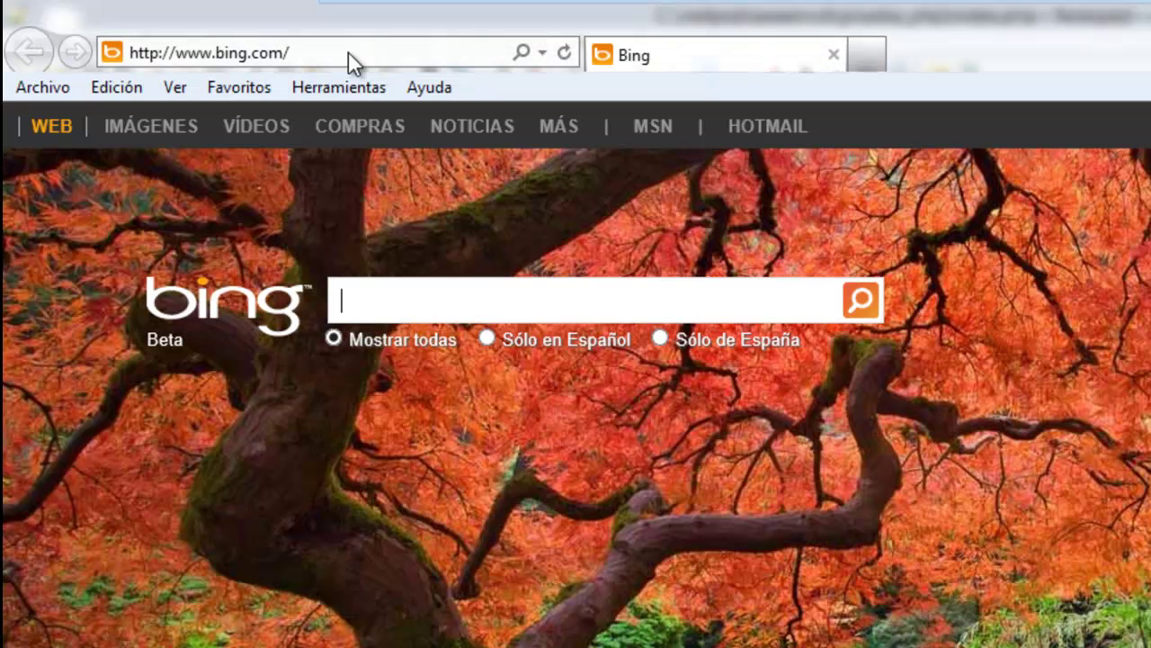
Load localhost in the Internet Explorer address bar.
{"action": "left_click", "coordinate": [348, 51]}
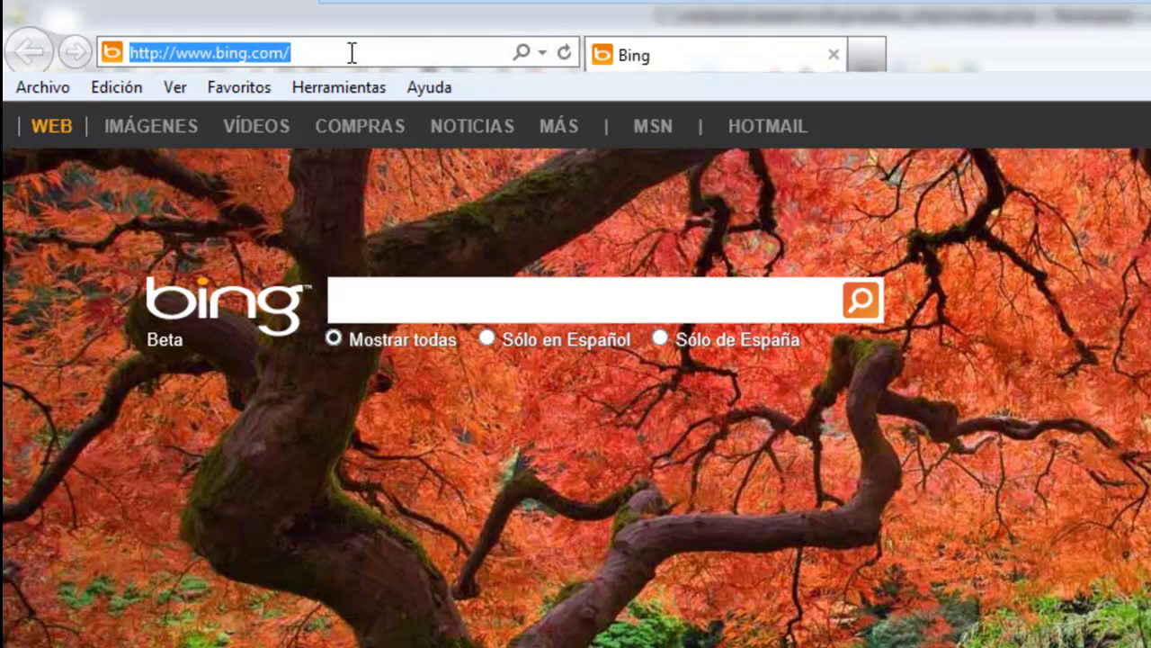
{"action": "type", "text": "localhost/"}
{"action": "key", "text": "Return"}
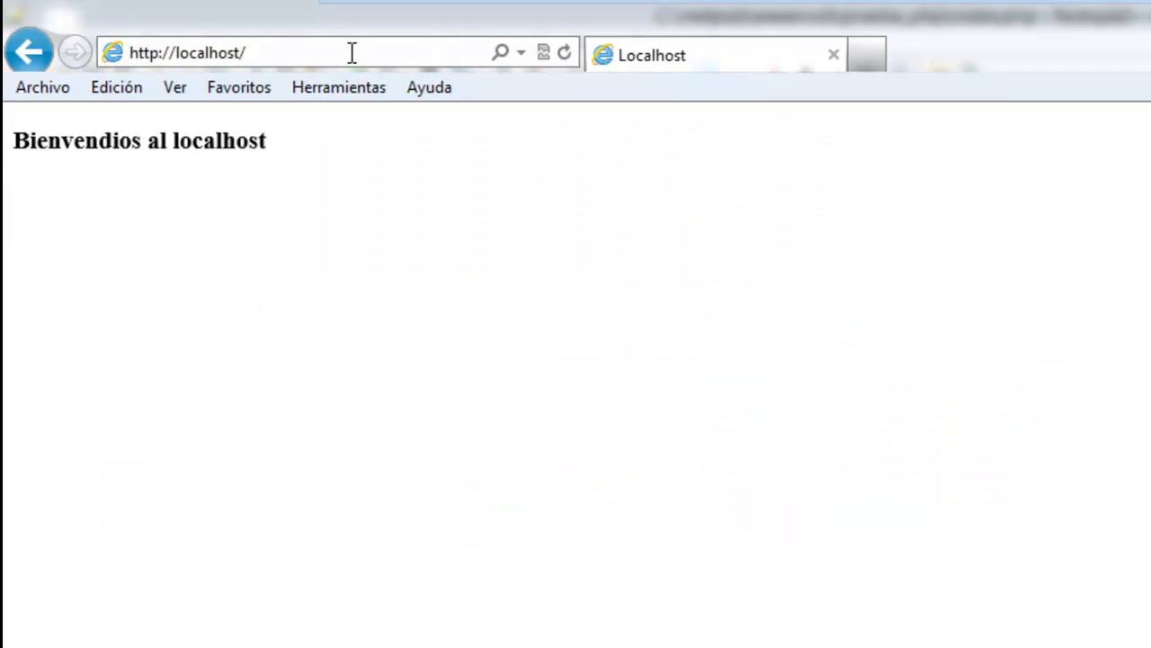
Open localhost/prueba_php showing the Bienvendios prueba PHP heading, then return to Notepad++.
{"action": "left_click", "coordinate": [391, 52]}
{"action": "left_click", "coordinate": [391, 49]}
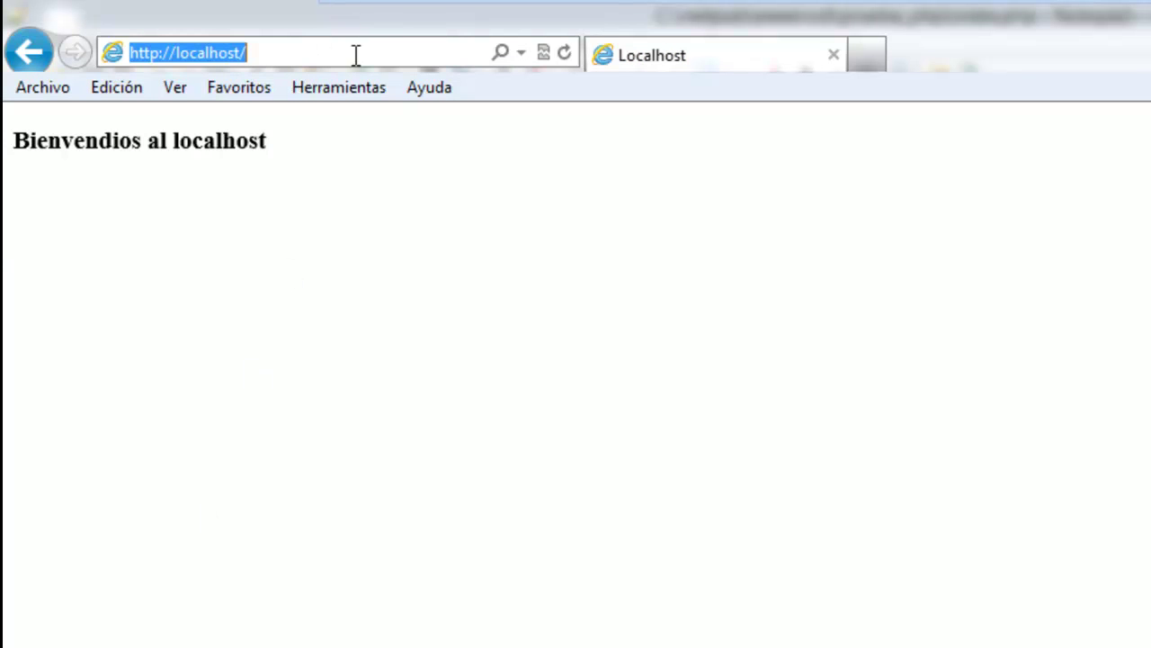
{"action": "left_click", "coordinate": [356, 54]}
{"action": "type", "text": "prueba_nombre/"}
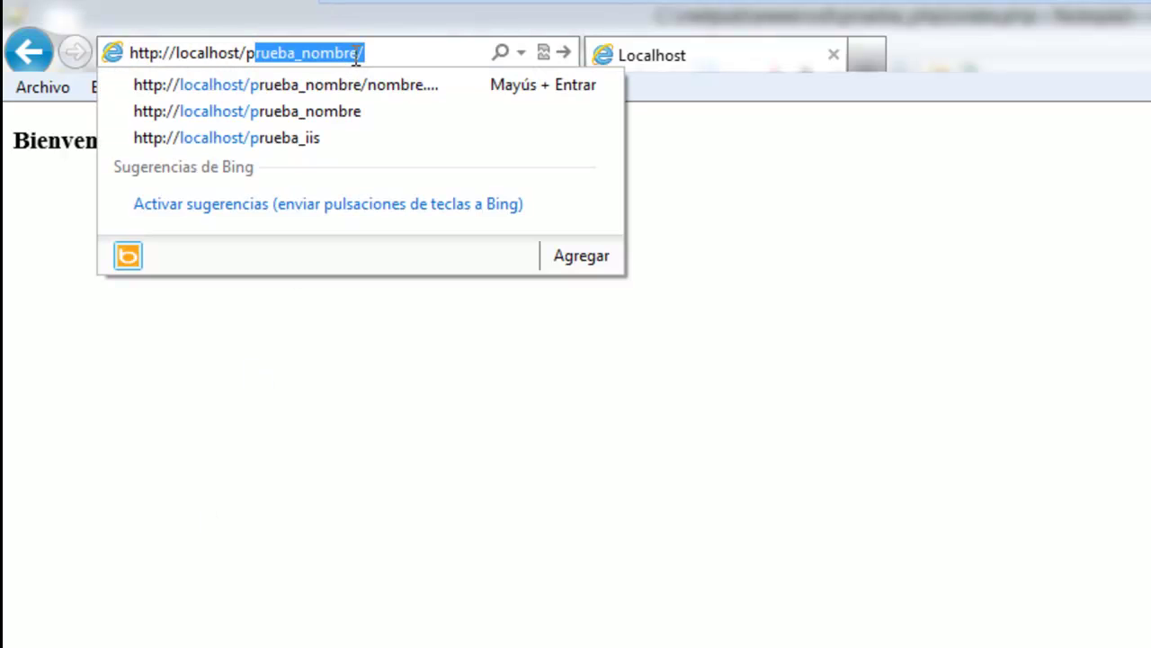
{"action": "key", "text": "End"}
{"action": "key", "text": "BackSpace"}
{"action": "key", "text": "BackSpace"}
{"action": "key", "text": "BackSpace"}
{"action": "key", "text": "BackSpace"}
{"action": "key", "text": "BackSpace"}
{"action": "key", "text": "BackSpace"}
{"action": "key", "text": "BackSpace"}
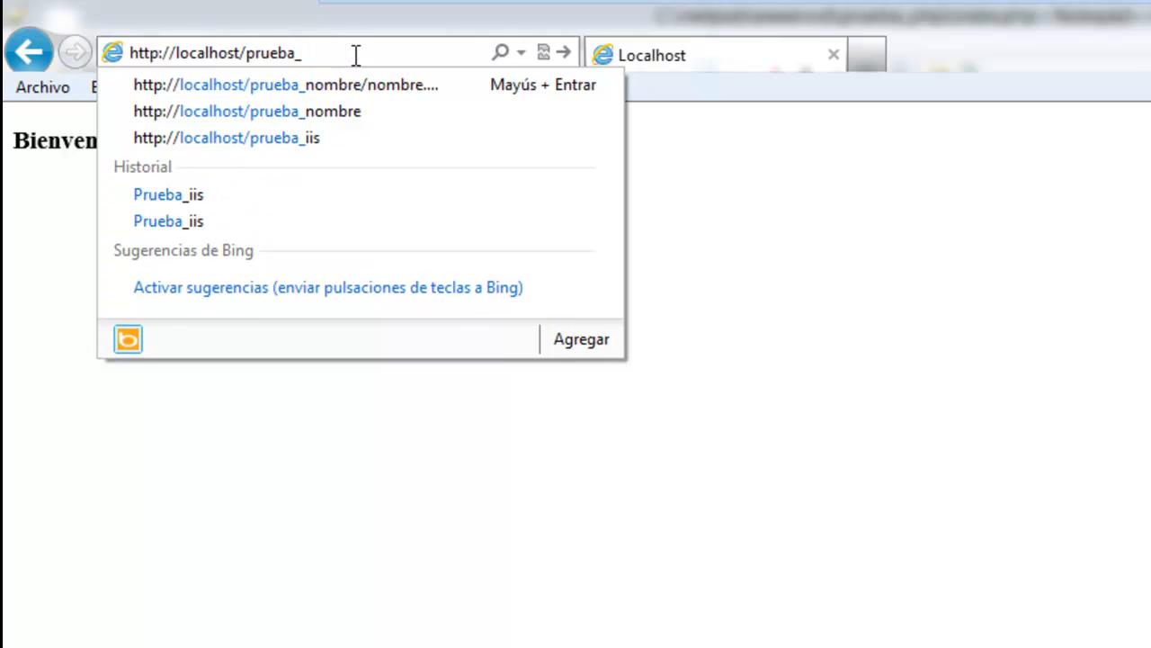
{"action": "type", "text": "php"}
{"action": "key", "text": "Return"}
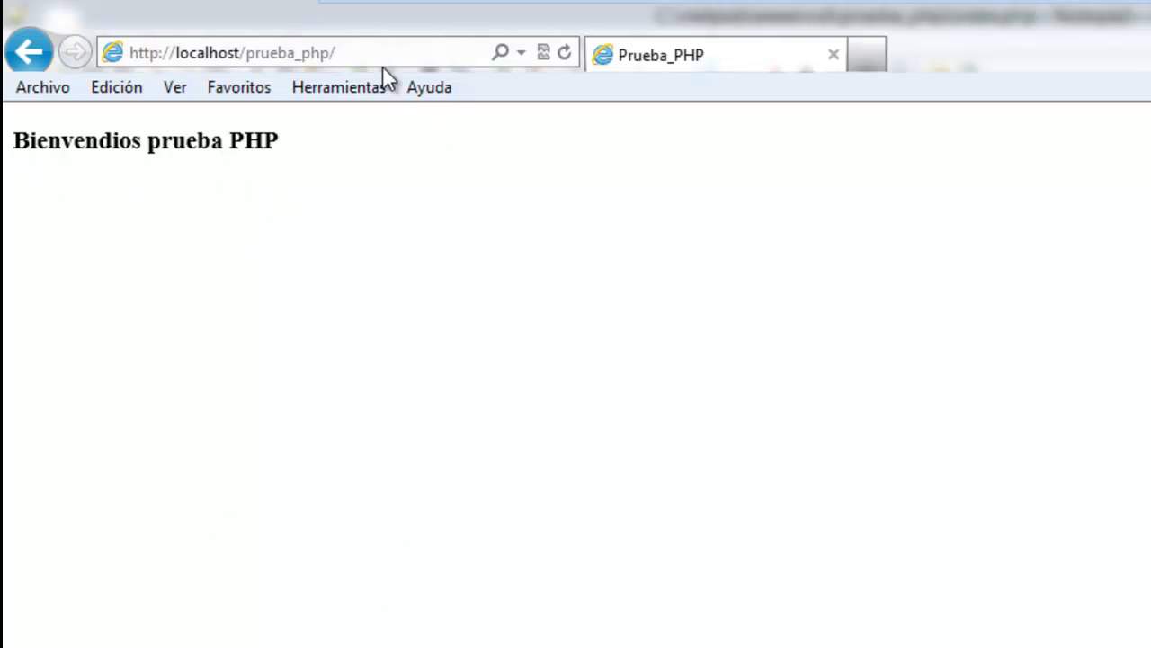
{"action": "key", "text": "alt+Tab"}
Insert an empty <?php ... ?> block above the DOCTYPE line.
{"action": "left_click", "coordinate": [705, 318]}
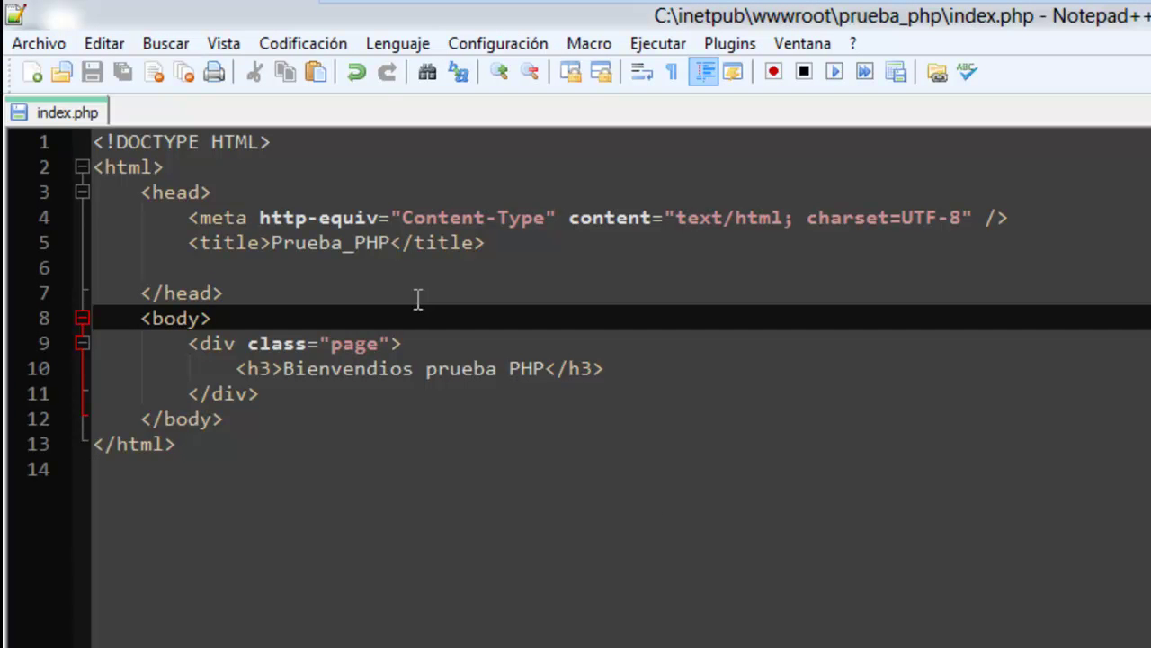
{"action": "left_click", "coordinate": [293, 144]}
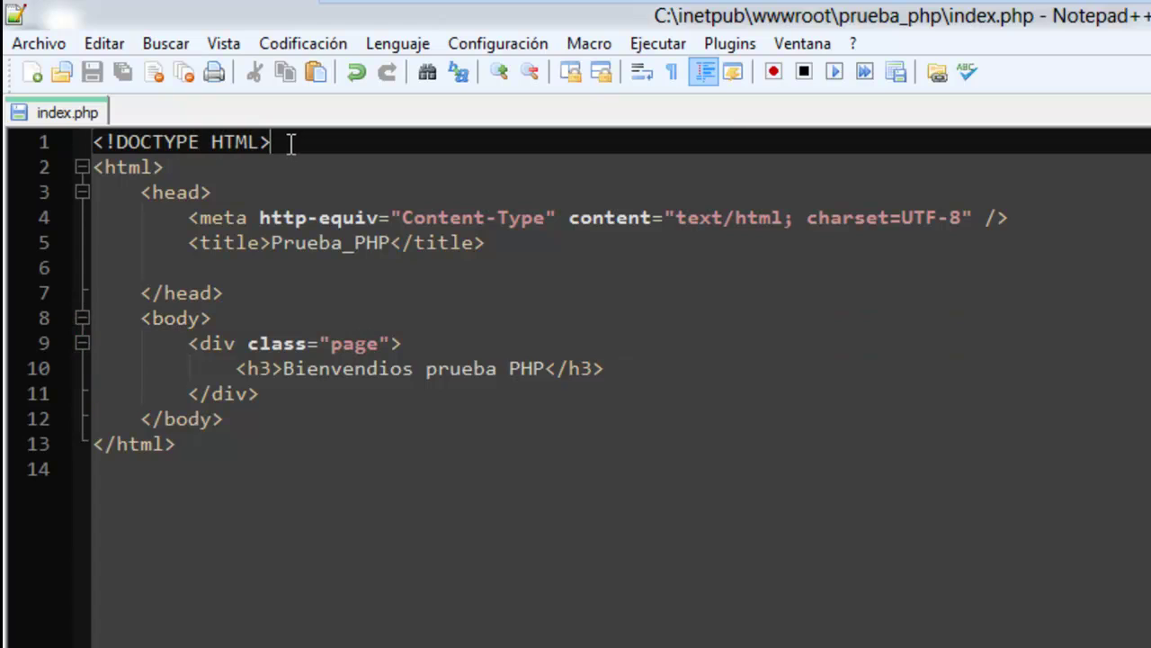
{"action": "key", "text": "Home"}
{"action": "key", "text": "Return"}
{"action": "key", "text": "Up"}
{"action": "type", "text": "<?"}
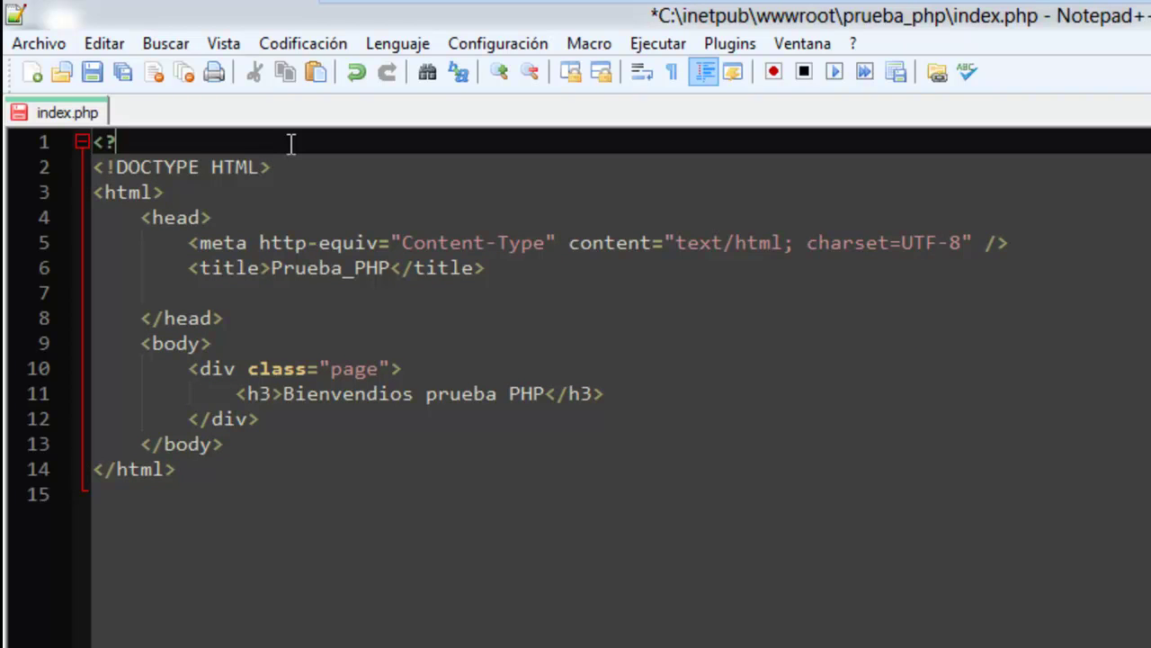
{"action": "type", "text": "php"}
{"action": "key", "text": "Return"}
{"action": "key", "text": "Return"}
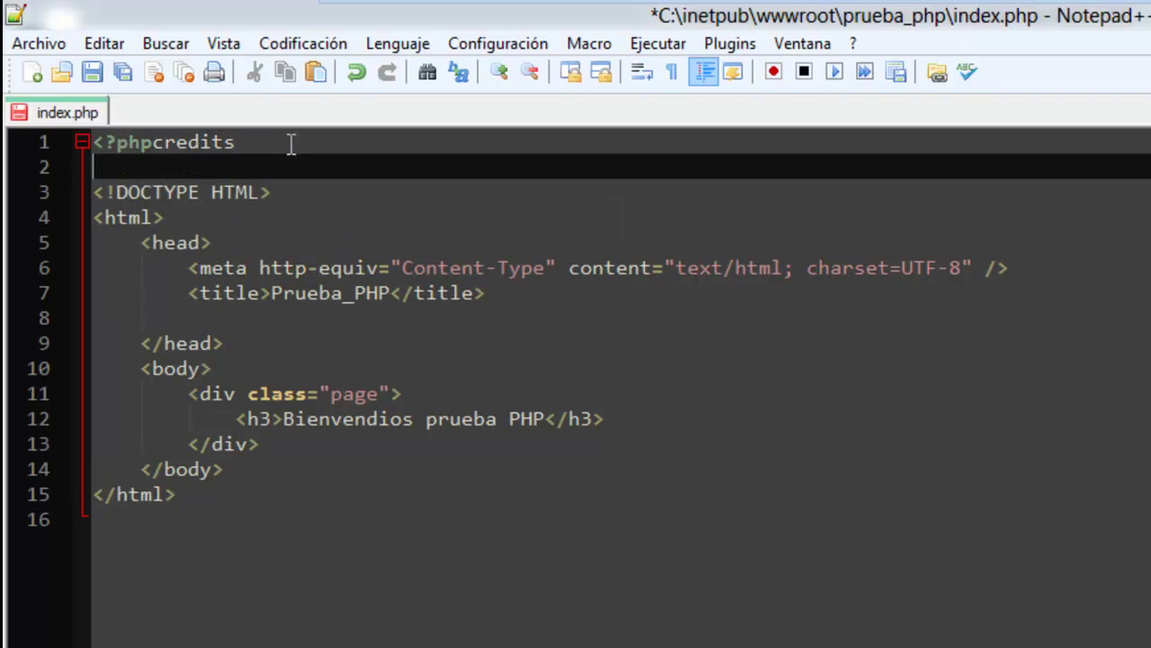
{"action": "key", "text": "Return"}
{"action": "key", "text": "Return"}
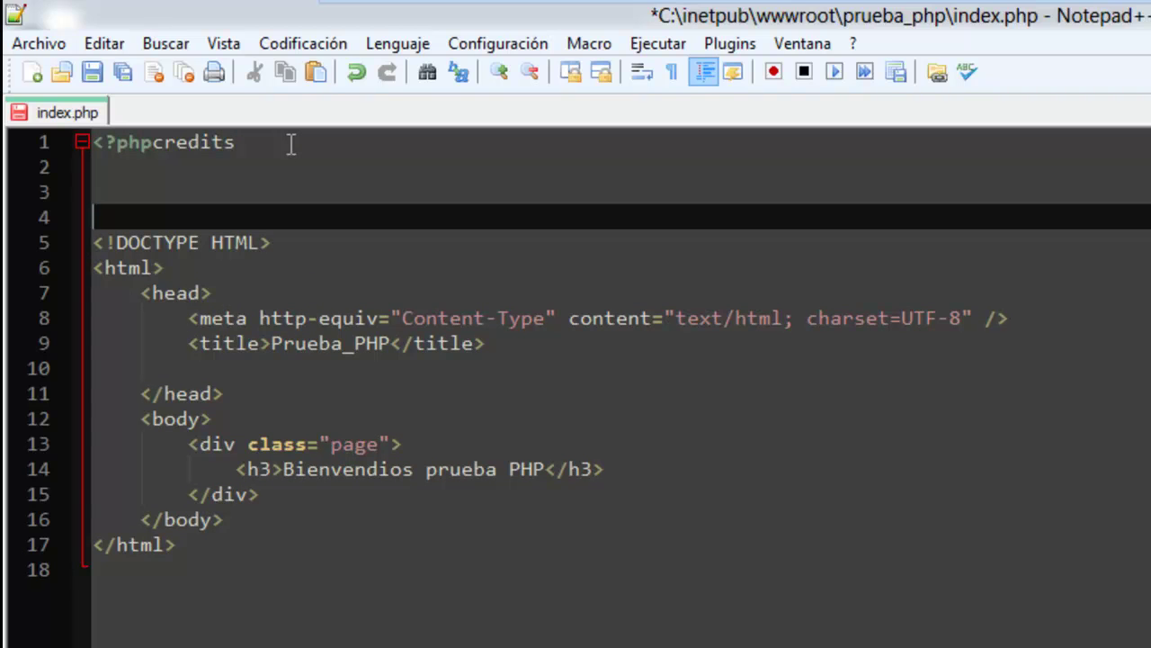
{"action": "type", "text": "?>"}
{"action": "key", "text": "Up"}
{"action": "key", "text": "Up"}
{"action": "key", "text": "Up"}
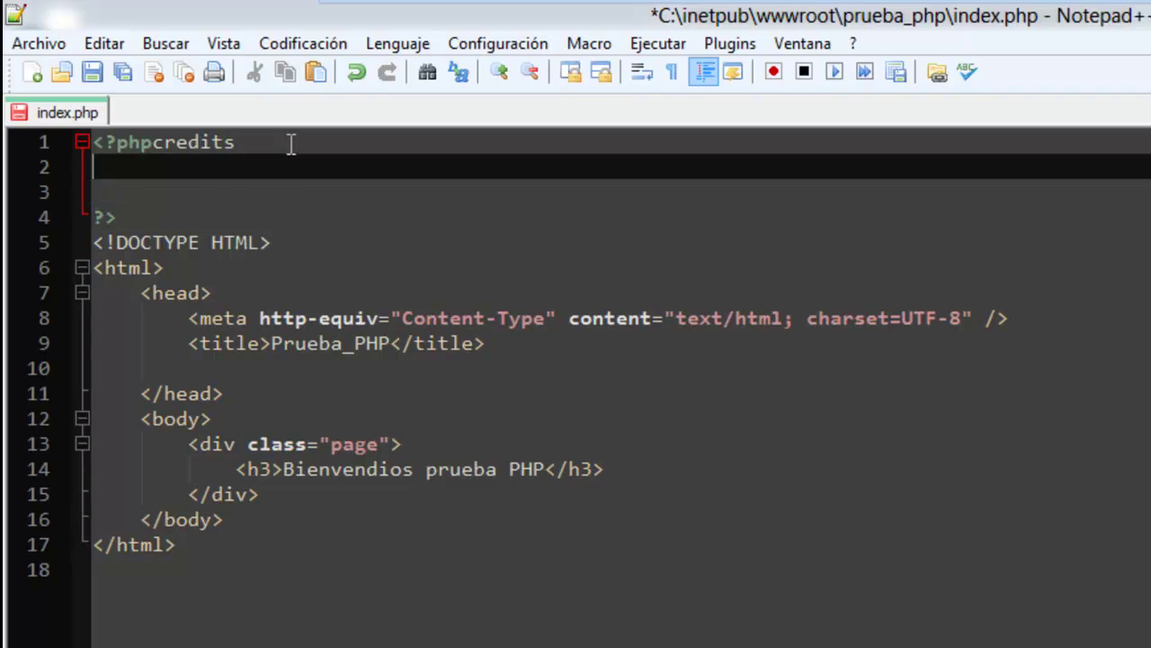
{"action": "key", "text": "End"}
{"action": "key", "text": "BackSpace"}
{"action": "key", "text": "BackSpace"}
{"action": "key", "text": "BackSpace"}
{"action": "key", "text": "BackSpace"}
{"action": "key", "text": "BackSpace"}
{"action": "key", "text": "BackSpace"}
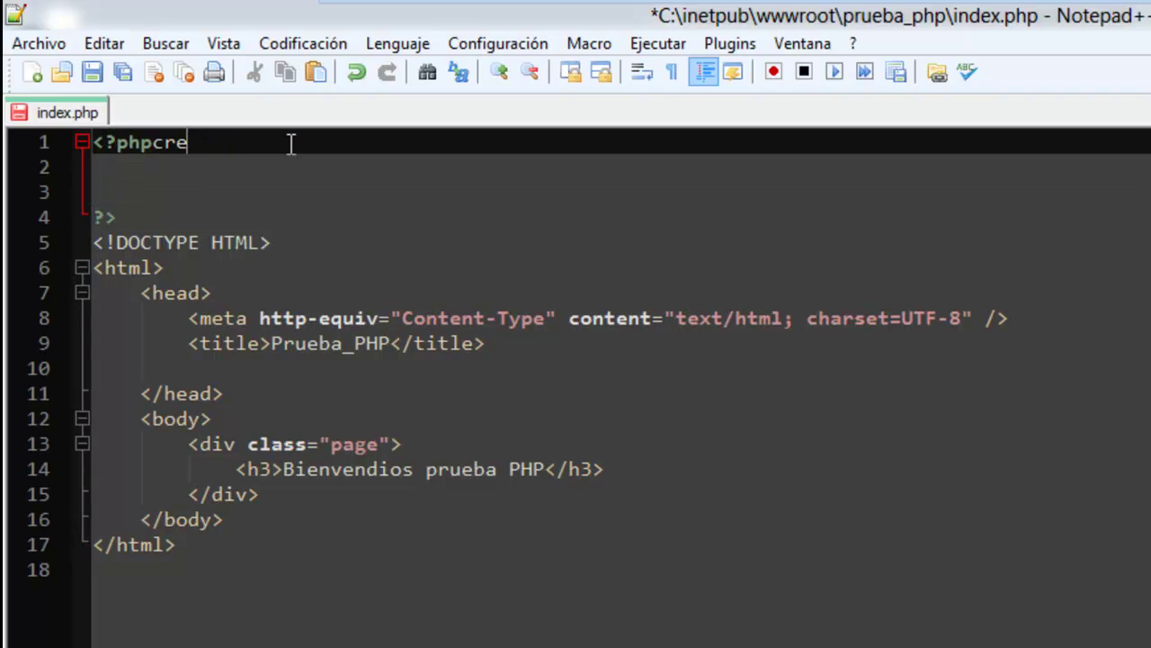
{"action": "key", "text": "BackSpace"}
{"action": "key", "text": "Delete"}
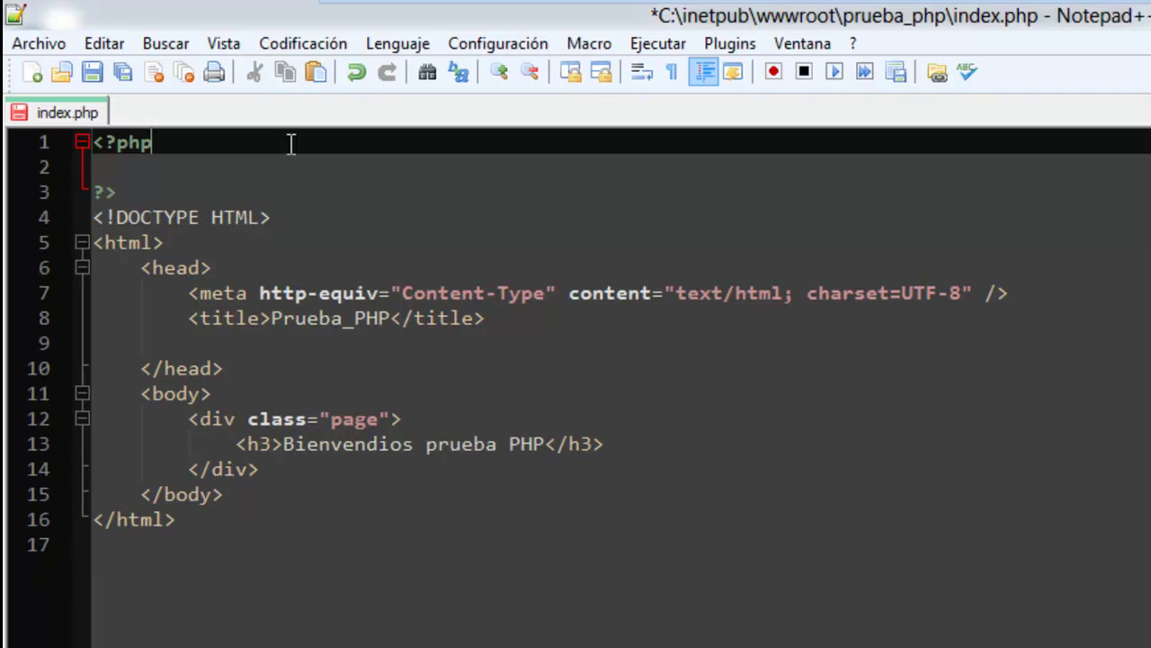
{"action": "key", "text": "Down"}
Inside the block, write $mensaje = "Hola mundo!";.
{"action": "type", "text": "$me"}
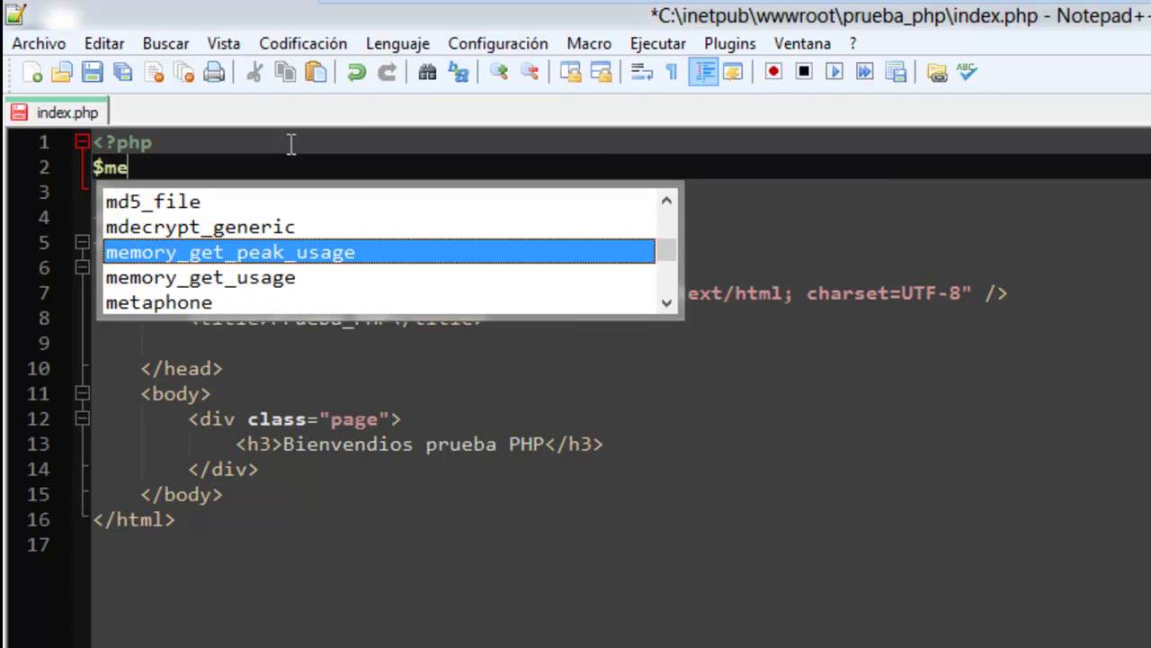
{"action": "type", "text": "nsaje = "}
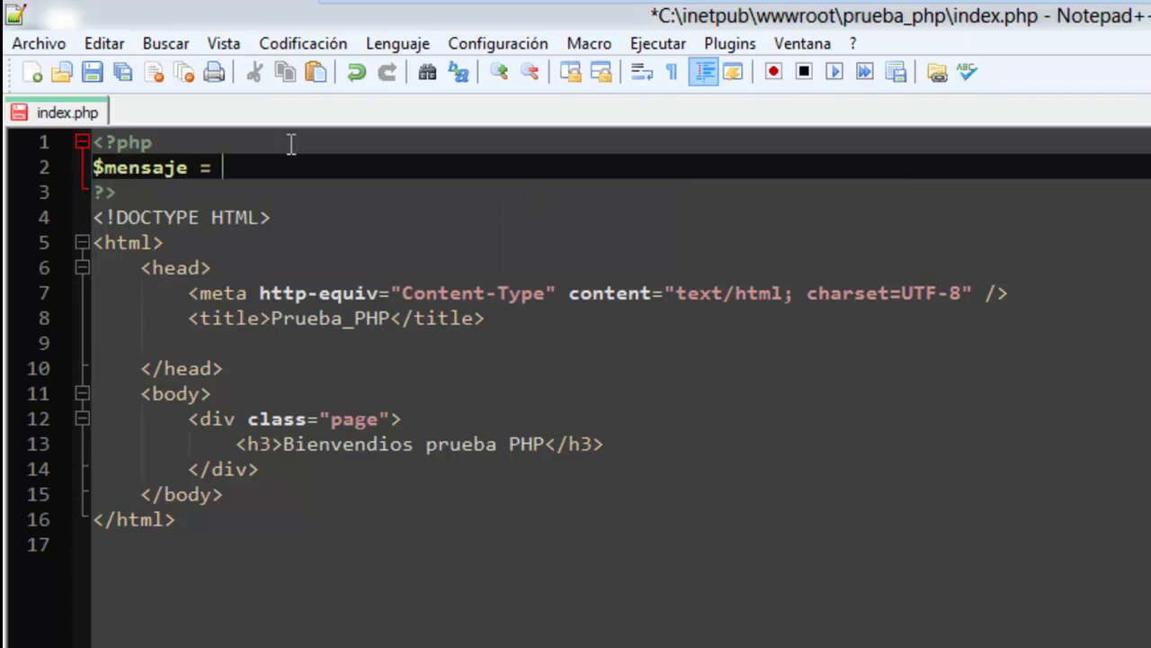
{"action": "type", "text": "\"\";"}
{"action": "key", "text": "Left"}
{"action": "key", "text": "Left"}
{"action": "type", "text": "HJ"}
{"action": "key", "text": "BackSpace"}
{"action": "type", "text": "ola "}
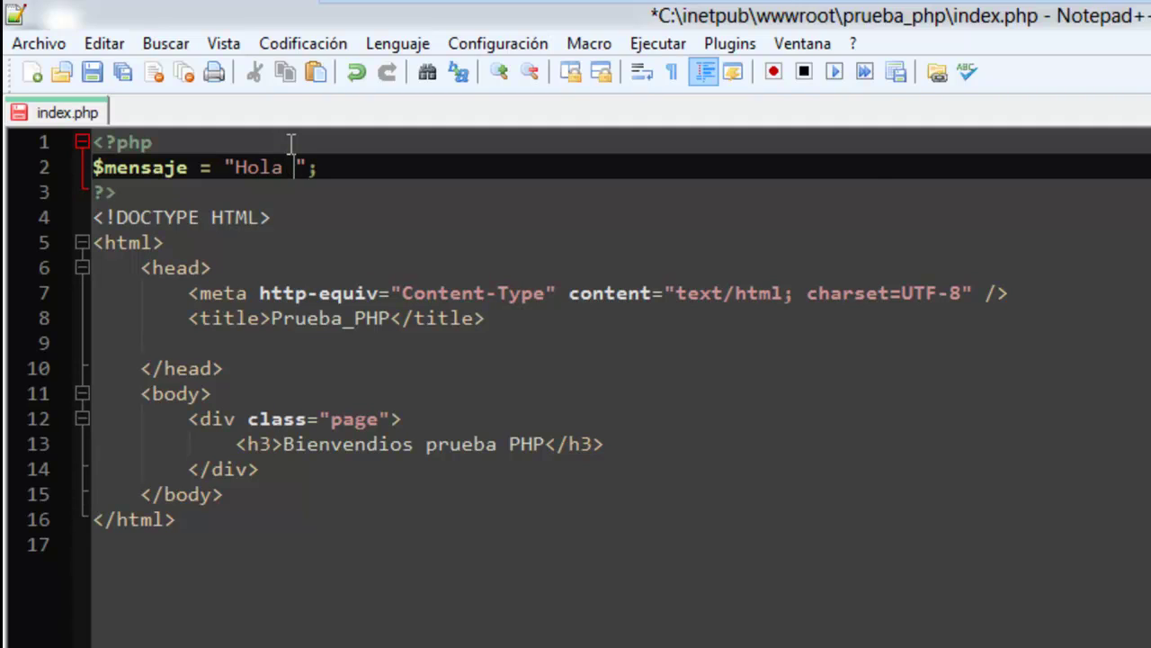
{"action": "type", "text": "mundo!"}
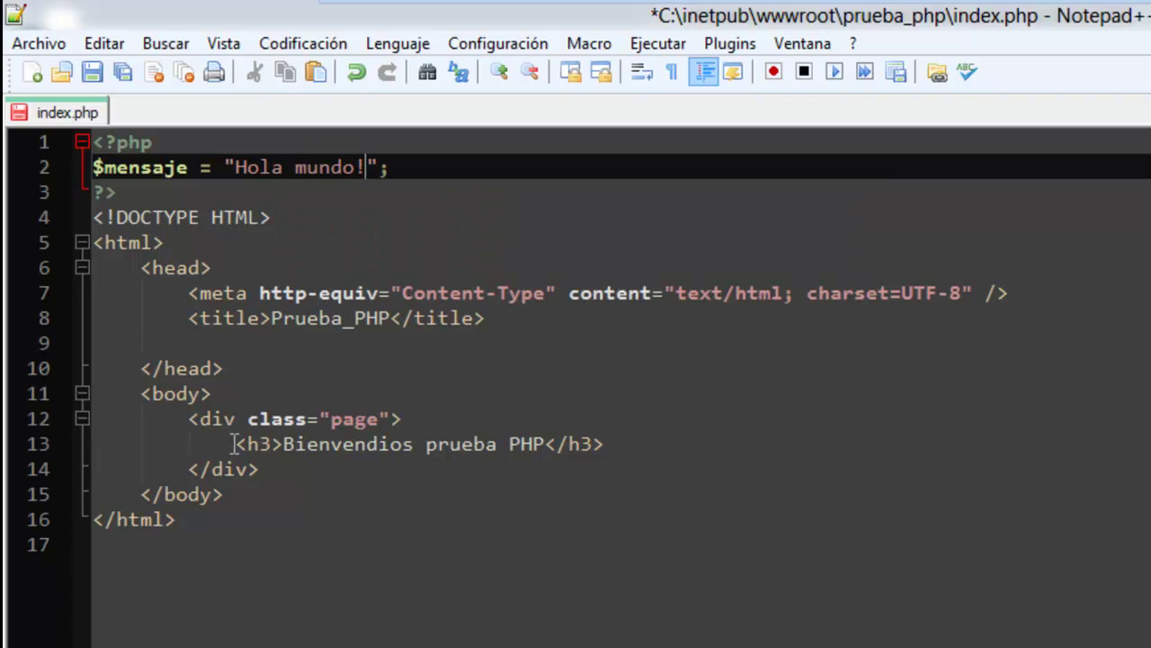
Replace the h3 heading text with <?php echo $mensaje;?>.
{"action": "left_click_drag", "start_coordinate": [330, 444], "coordinate": [545, 444]}
{"action": "type", "text": "<?php"}
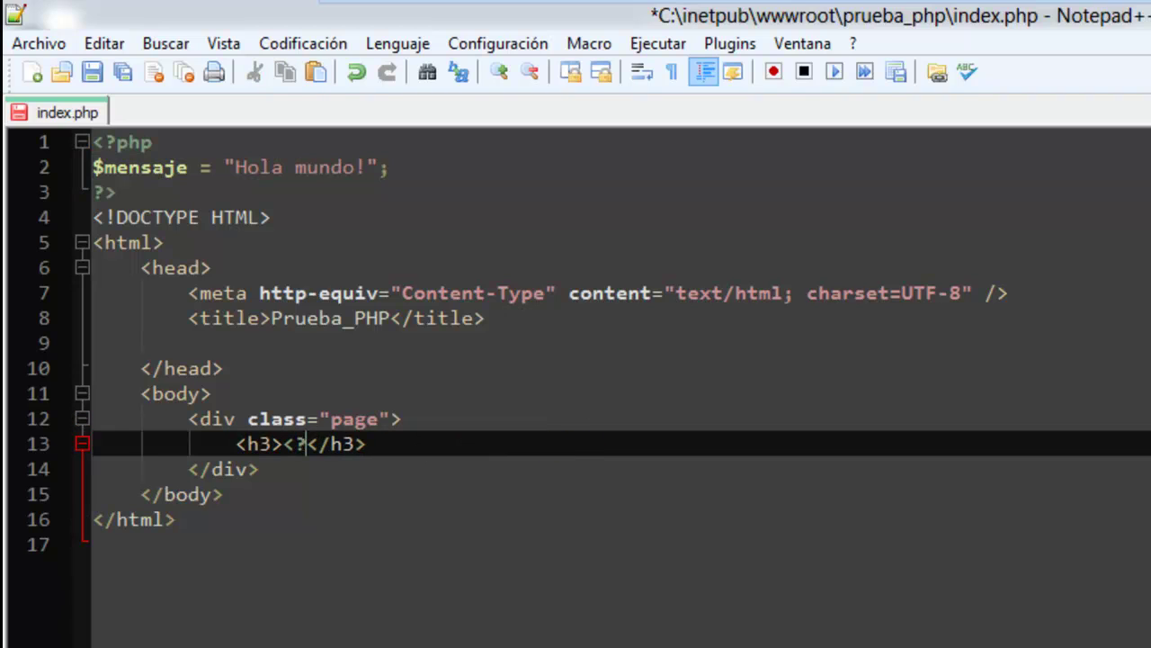
{"action": "type", "text": " echo $"}
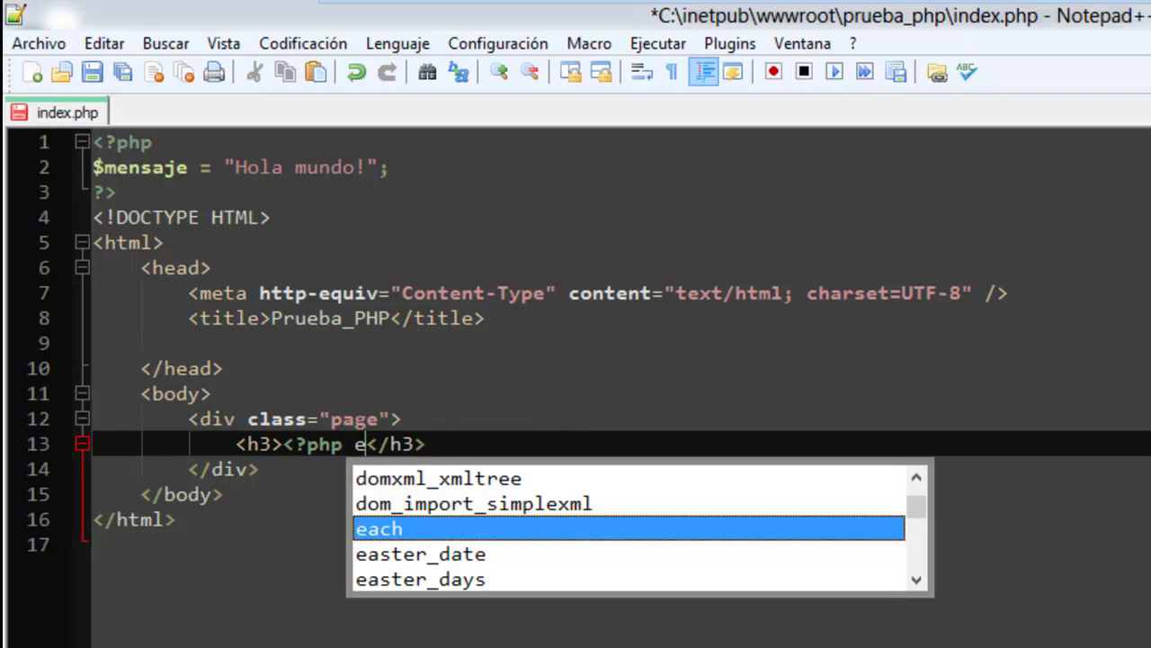
{"action": "type", "text": "mensaje"}
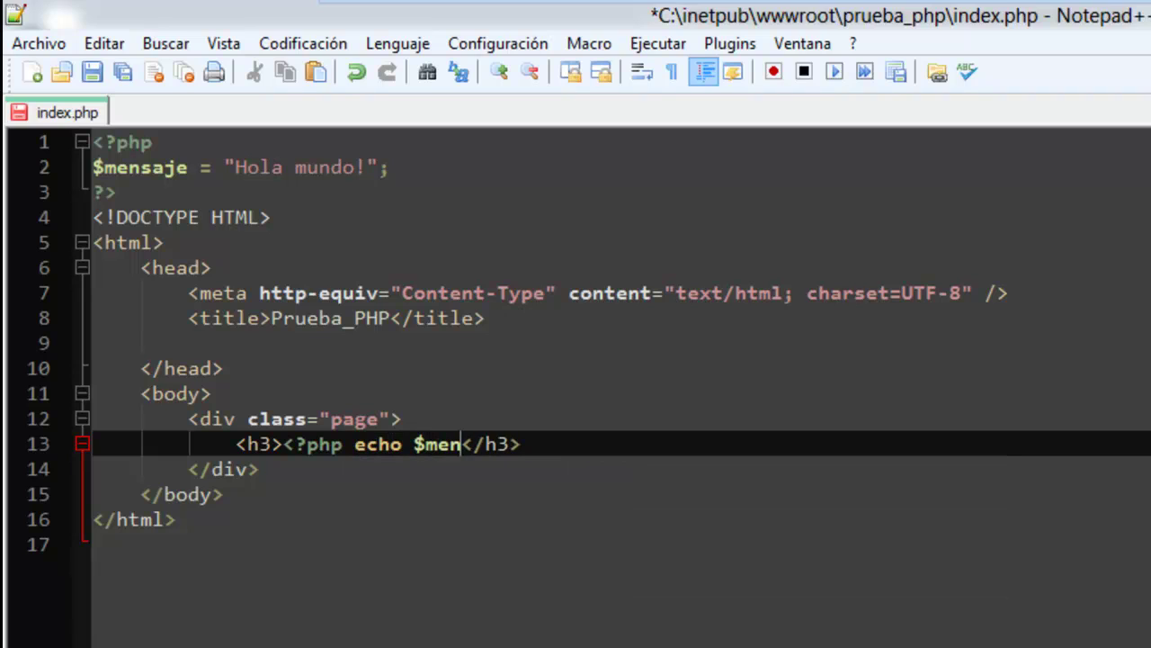
{"action": "type", "text": " ;?>"}
{"action": "left_click", "coordinate": [533, 444]}
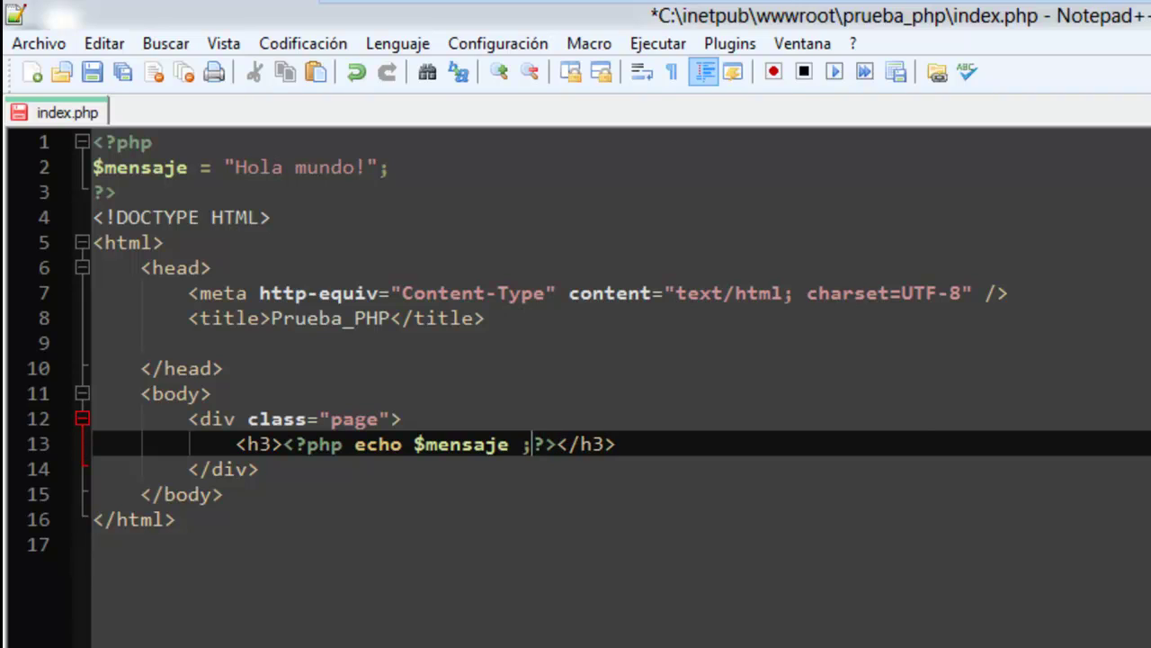
{"action": "key", "text": "BackSpace"}
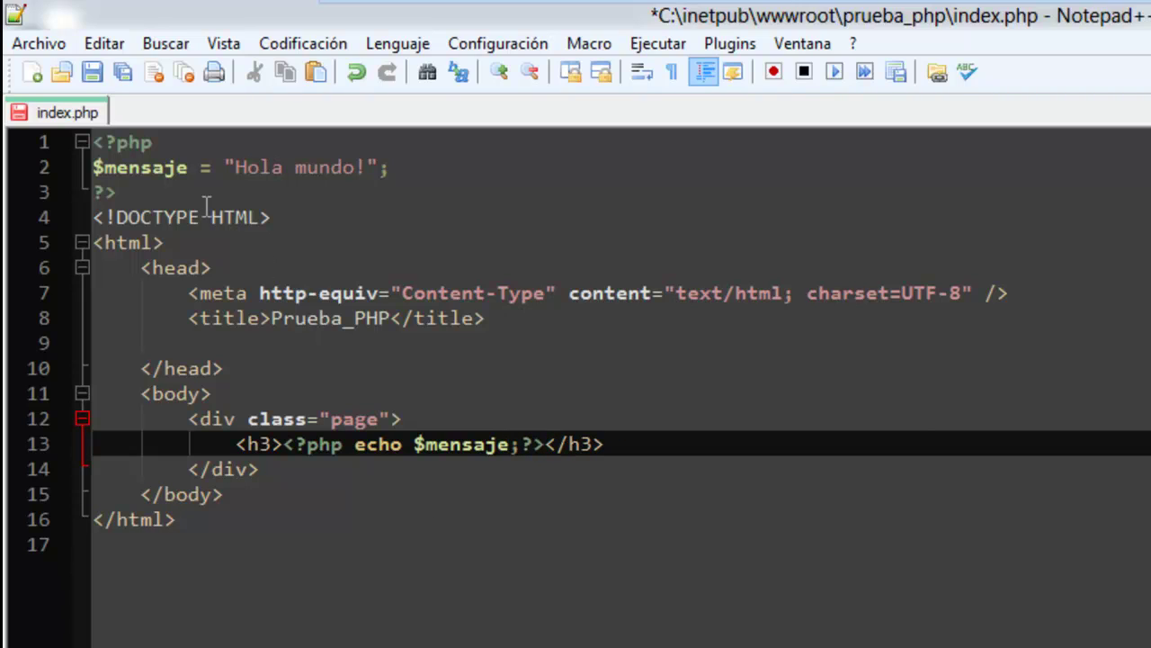
Save index.php and reload localhost/prueba_php in Internet Explorer to show Hola mundo!
{"action": "left_click", "coordinate": [92, 72]}
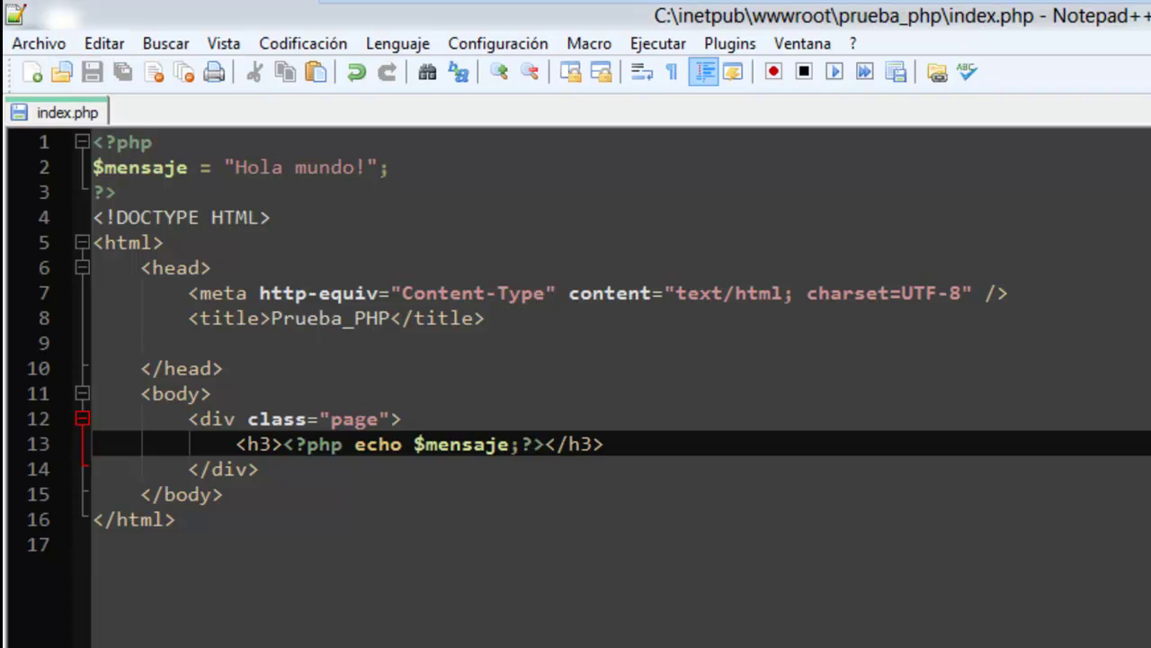
{"action": "key", "text": "alt+Tab"}
{"action": "left_click", "coordinate": [365, 46]}
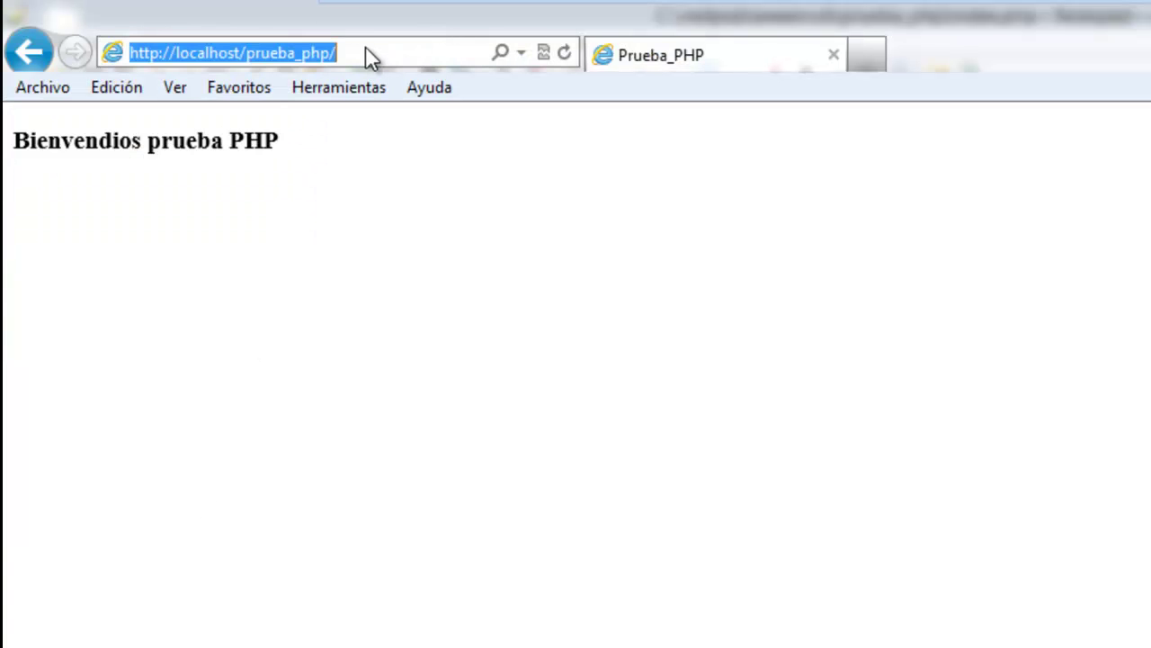
{"action": "key", "text": "Return"}
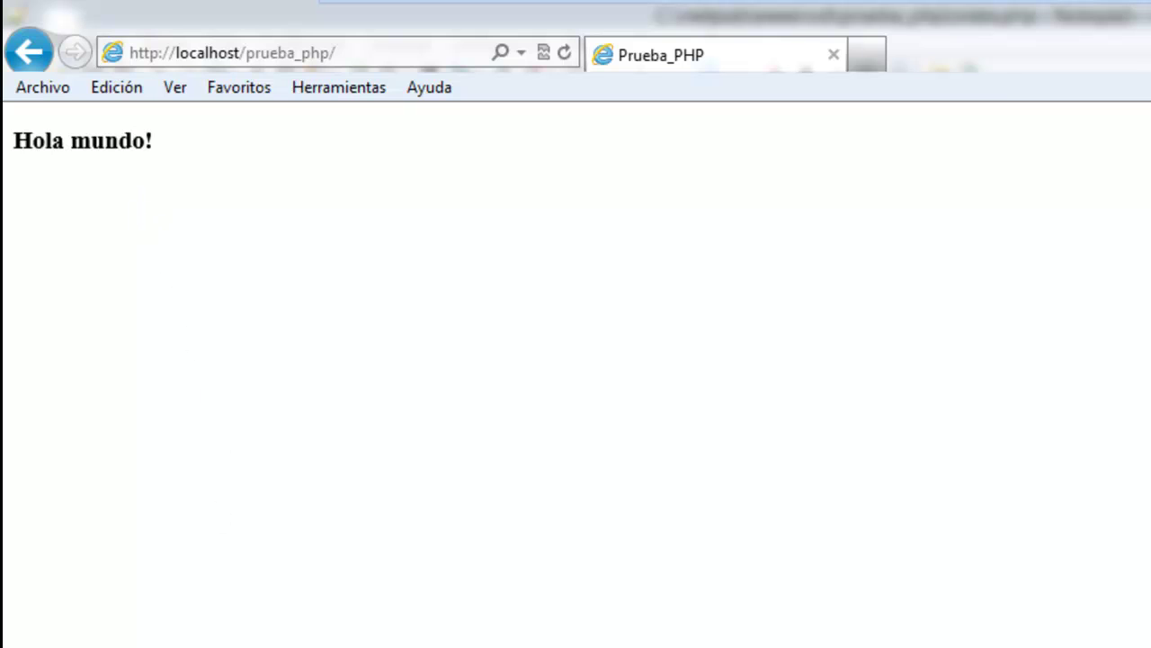
In IIS Manager, start a virtual directory on Default Web Site with alias formulario_php.
{"action": "key", "text": "alt+Tab"}
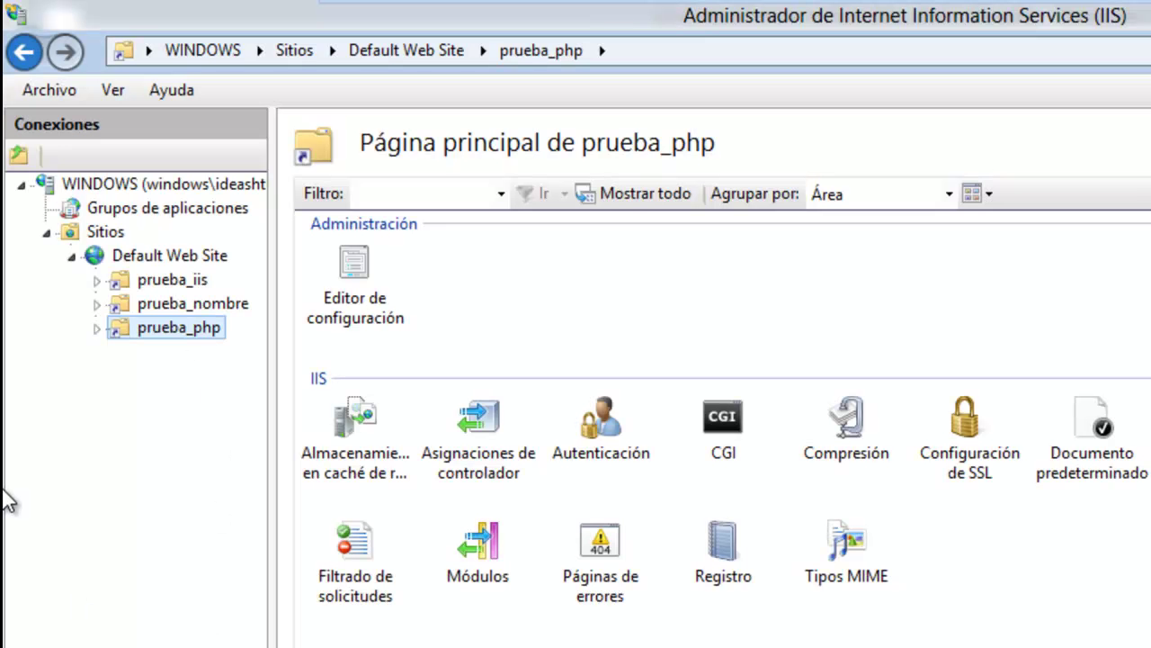
{"action": "left_click", "coordinate": [167, 255]}
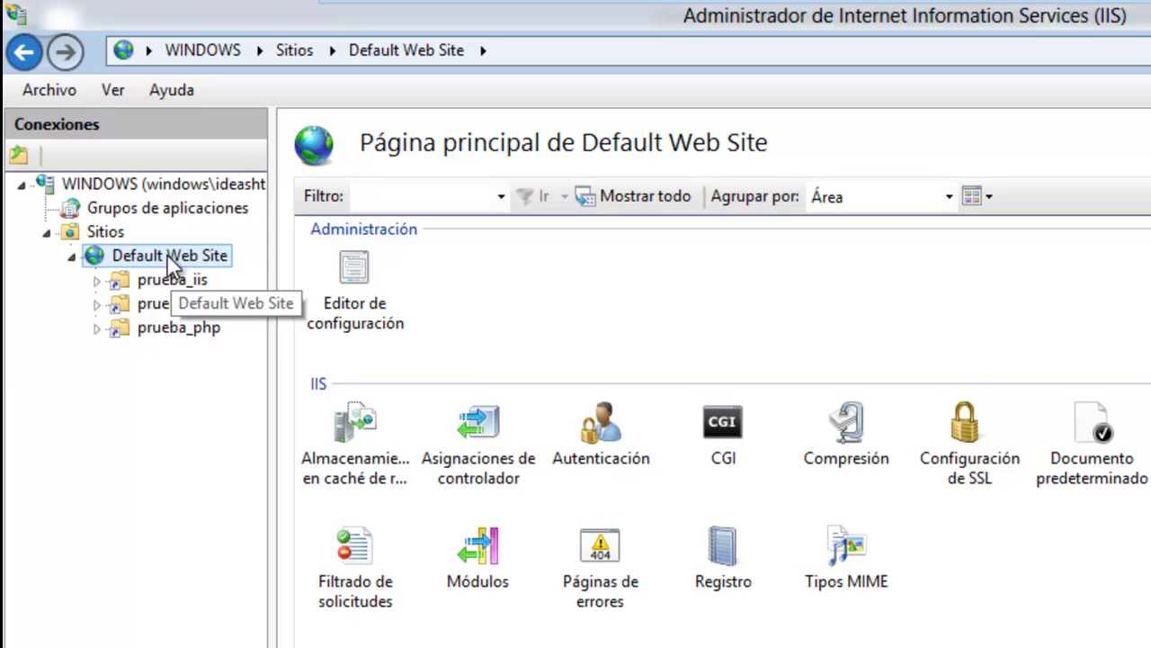
{"action": "right_click", "coordinate": [168, 255]}
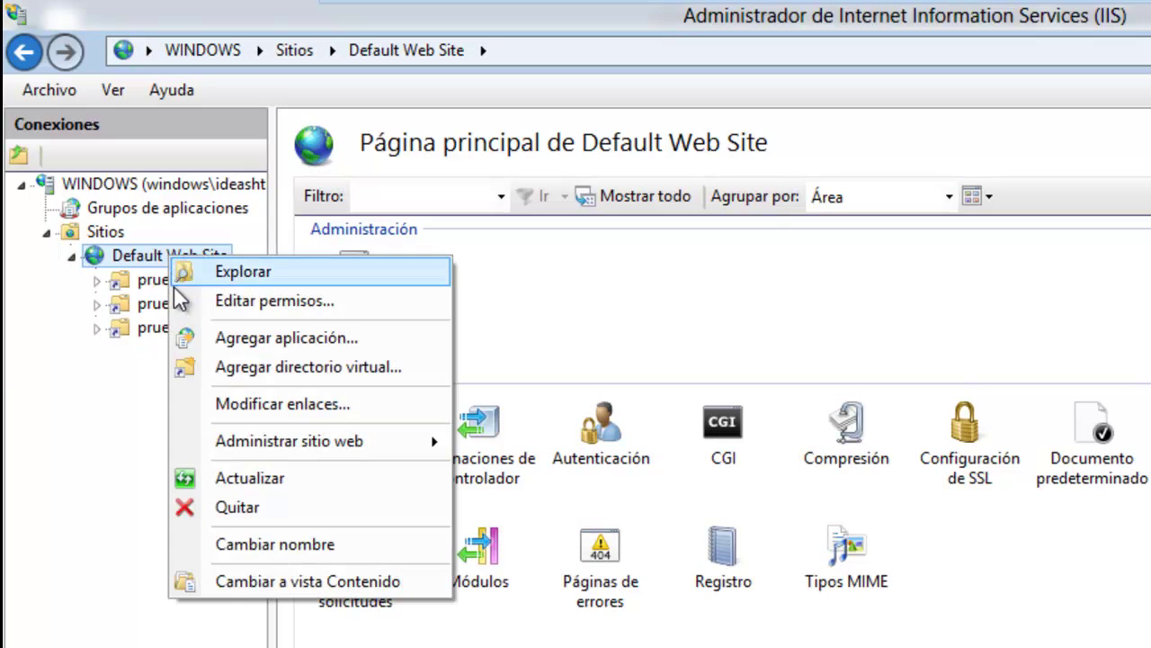
{"action": "left_click", "coordinate": [257, 367]}
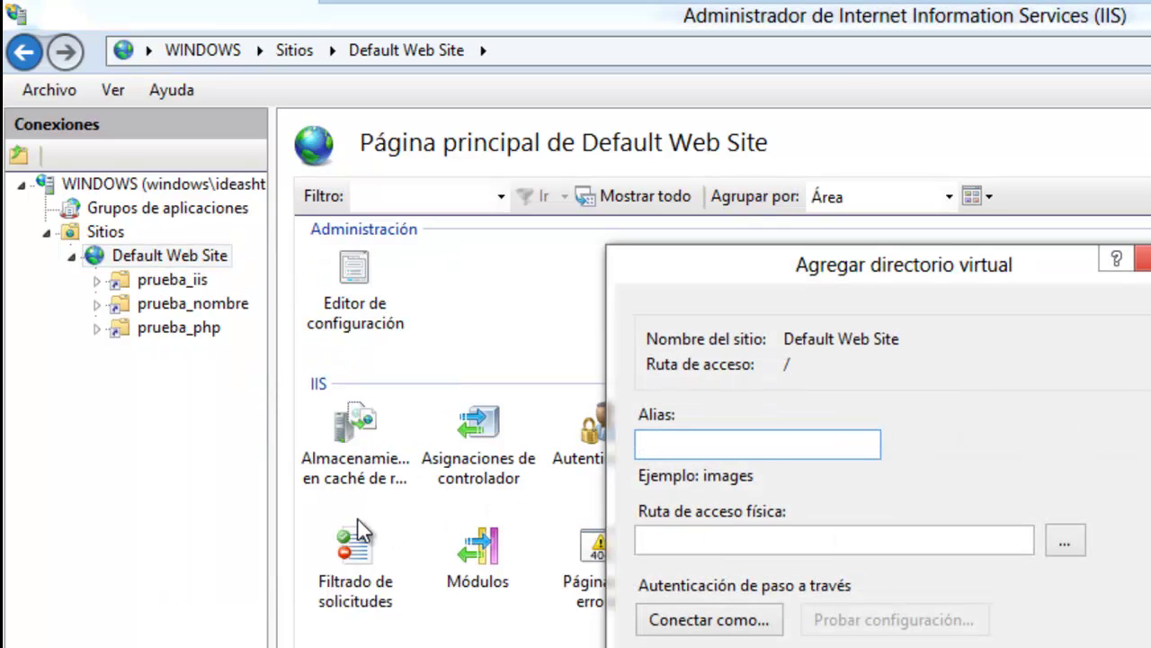
{"action": "type", "text": "formulario"}
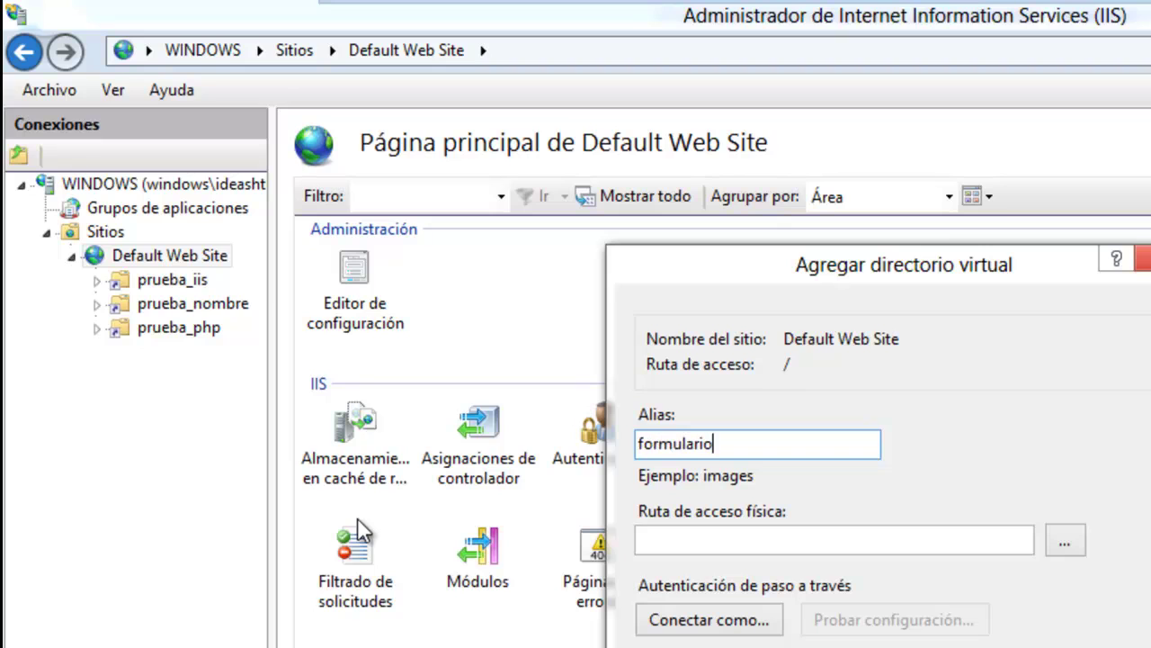
{"action": "type", "text": "_php"}
Map its physical path to a new folder C:\inetpub\wwwroot\formulario and confirm.
{"action": "left_click", "coordinate": [1065, 539]}
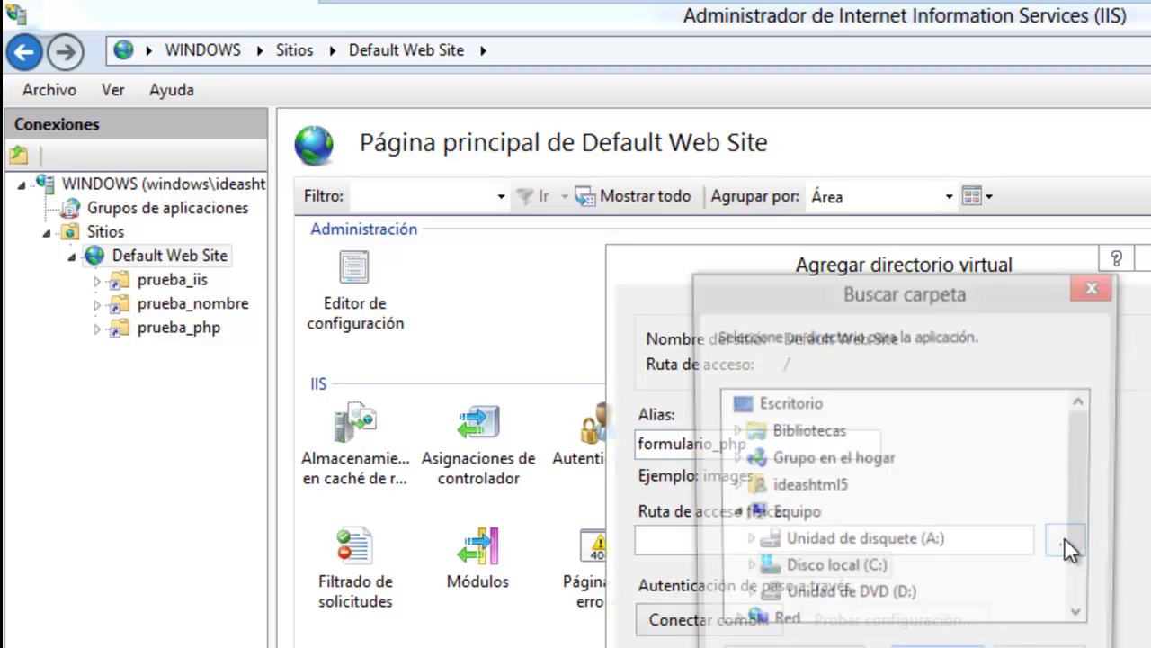
{"action": "double_click", "coordinate": [834, 571]}
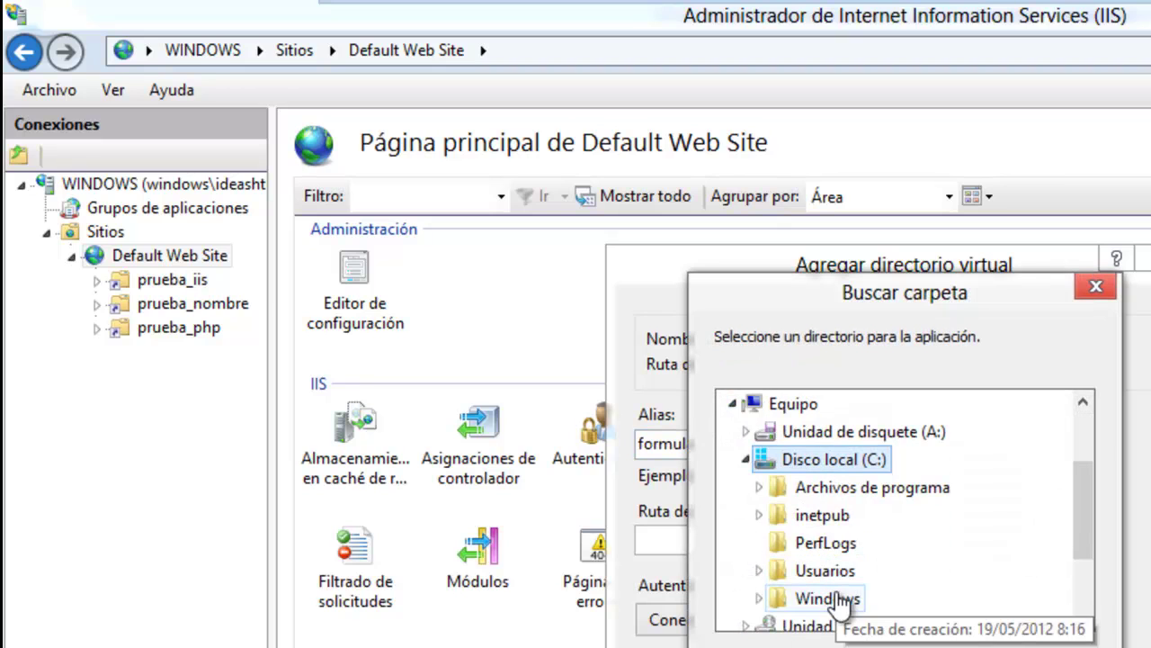
{"action": "double_click", "coordinate": [821, 514]}
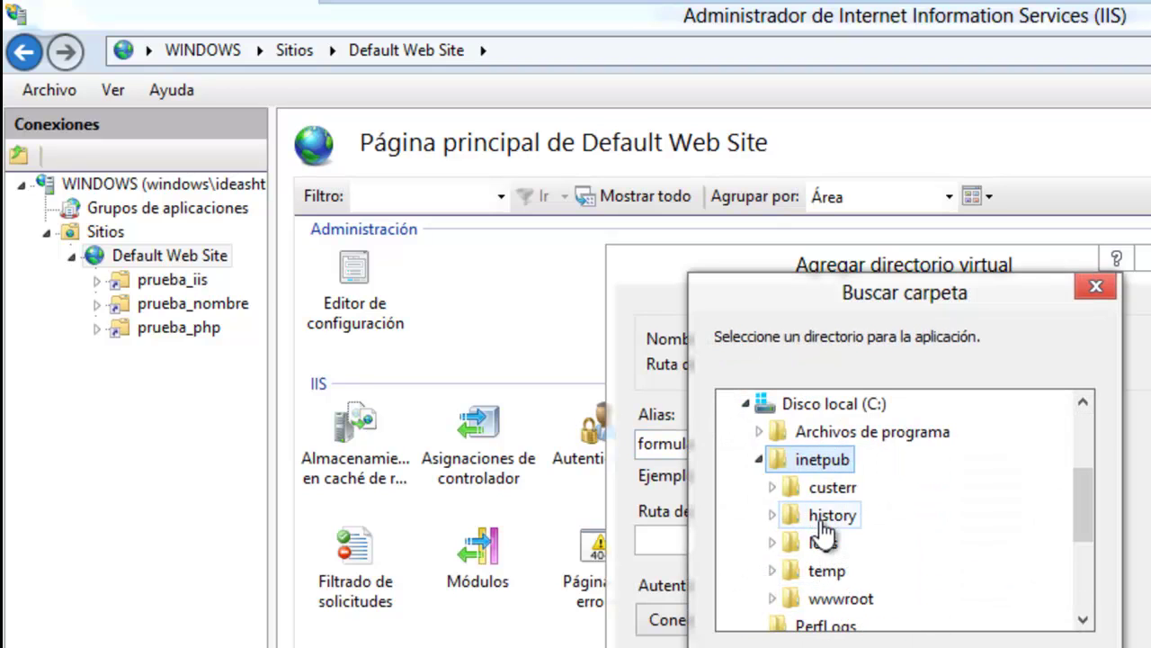
{"action": "double_click", "coordinate": [836, 606]}
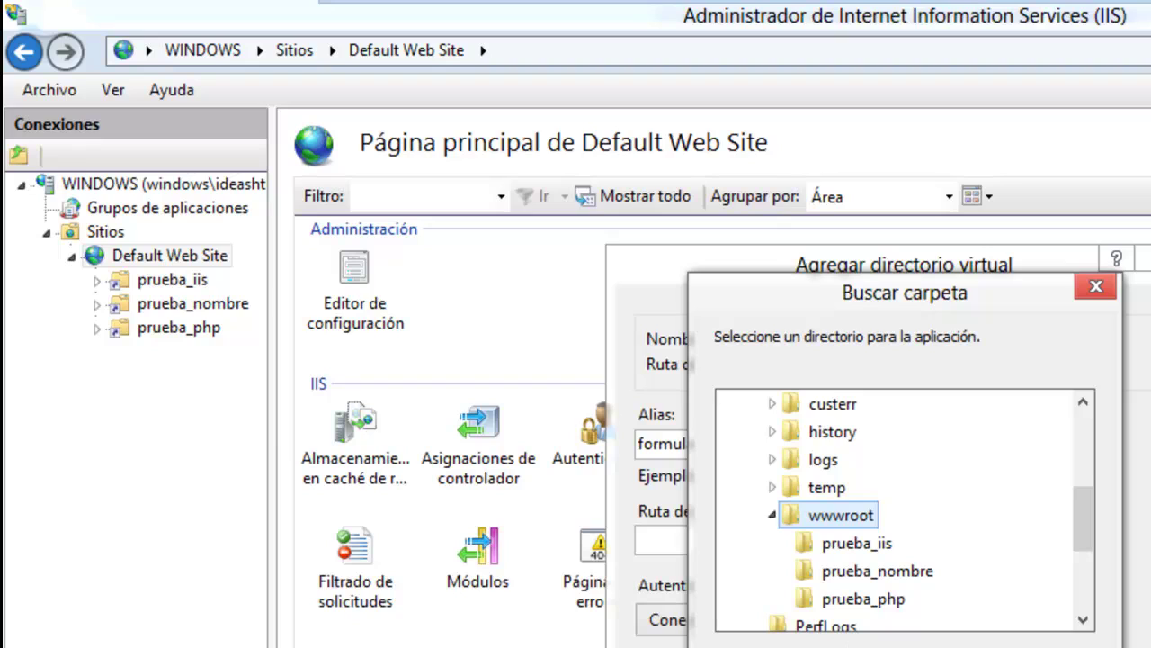
{"action": "key", "text": "alt+c"}
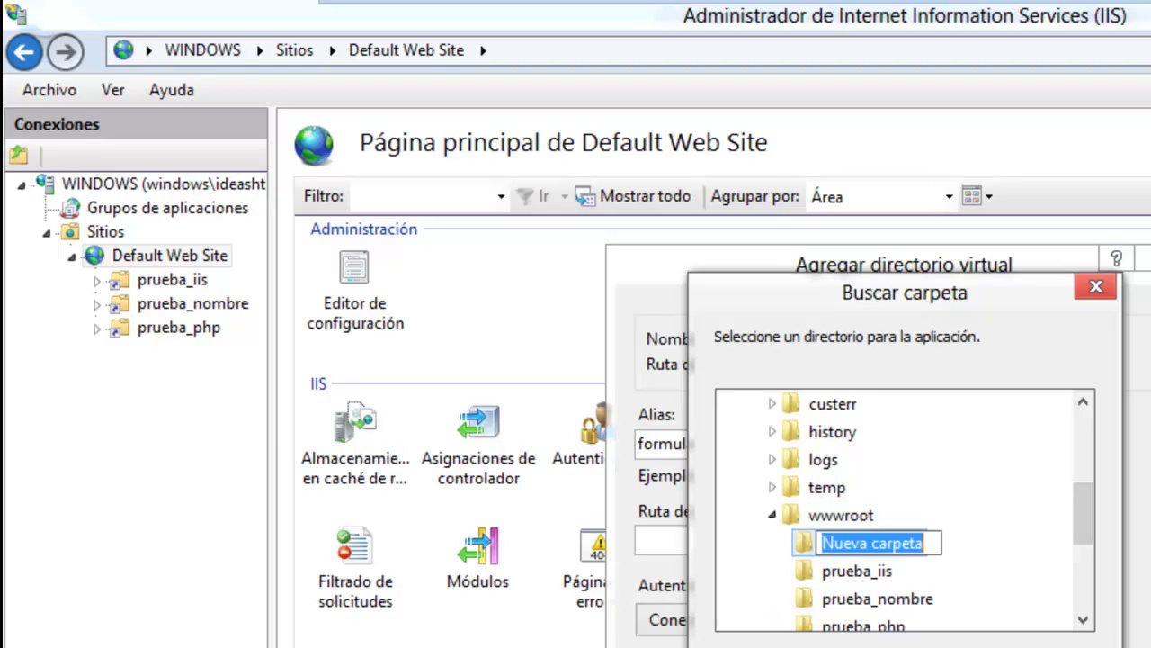
{"action": "type", "text": "form"}
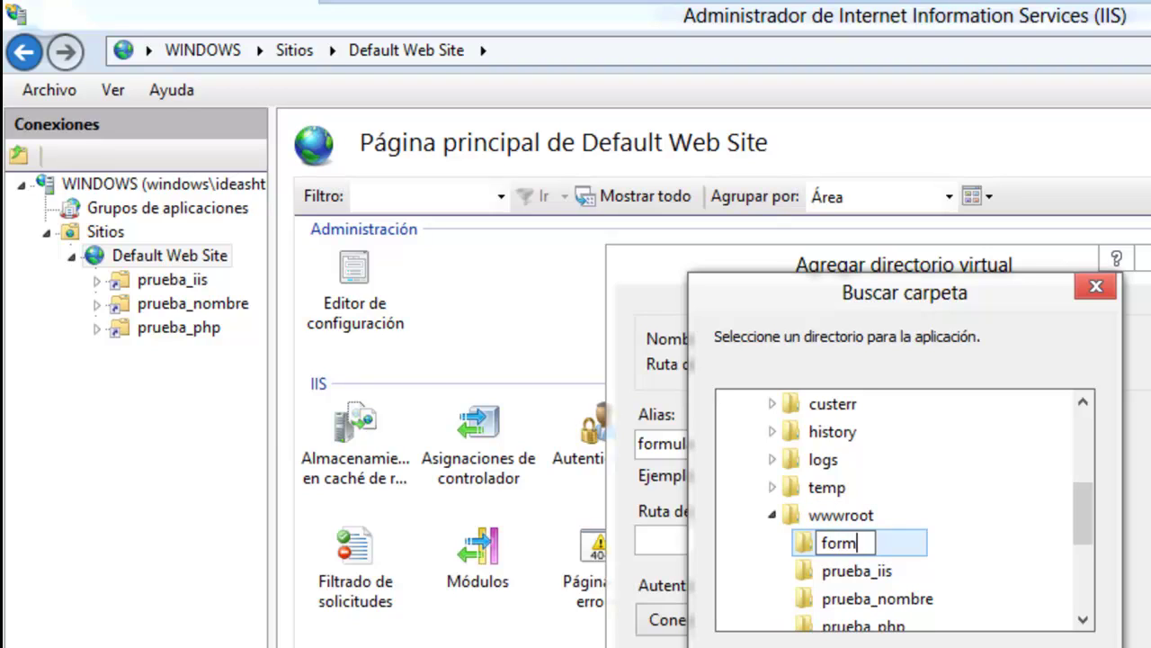
{"action": "type", "text": "ulario"}
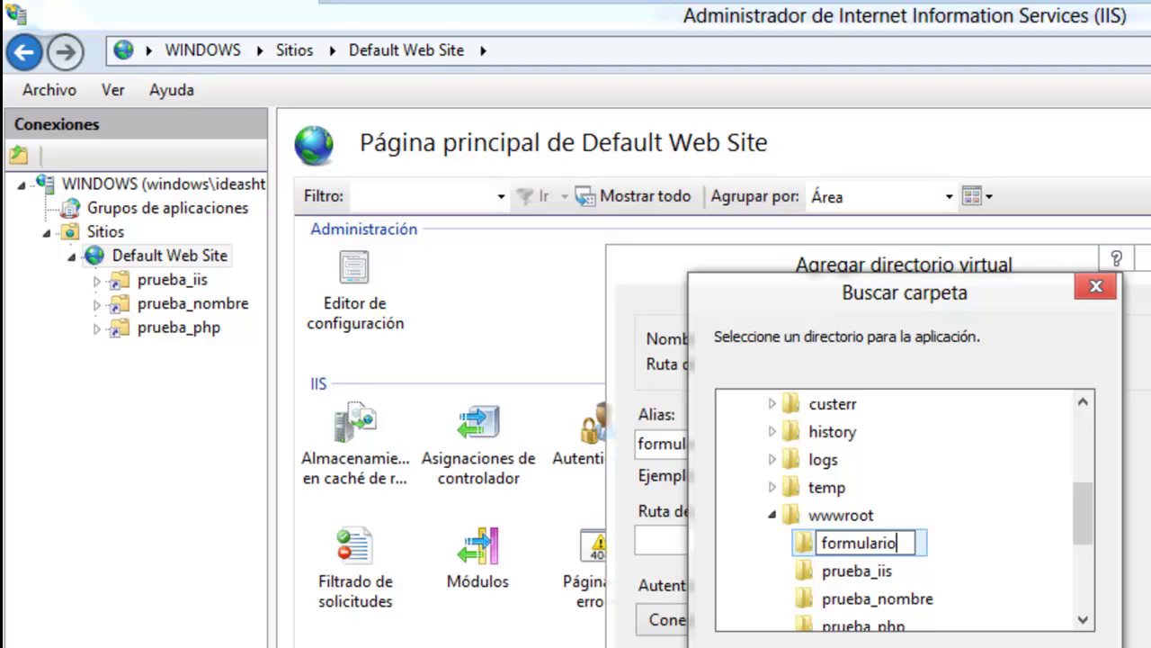
{"action": "key", "text": "Return"}
{"action": "key", "text": "Return"}
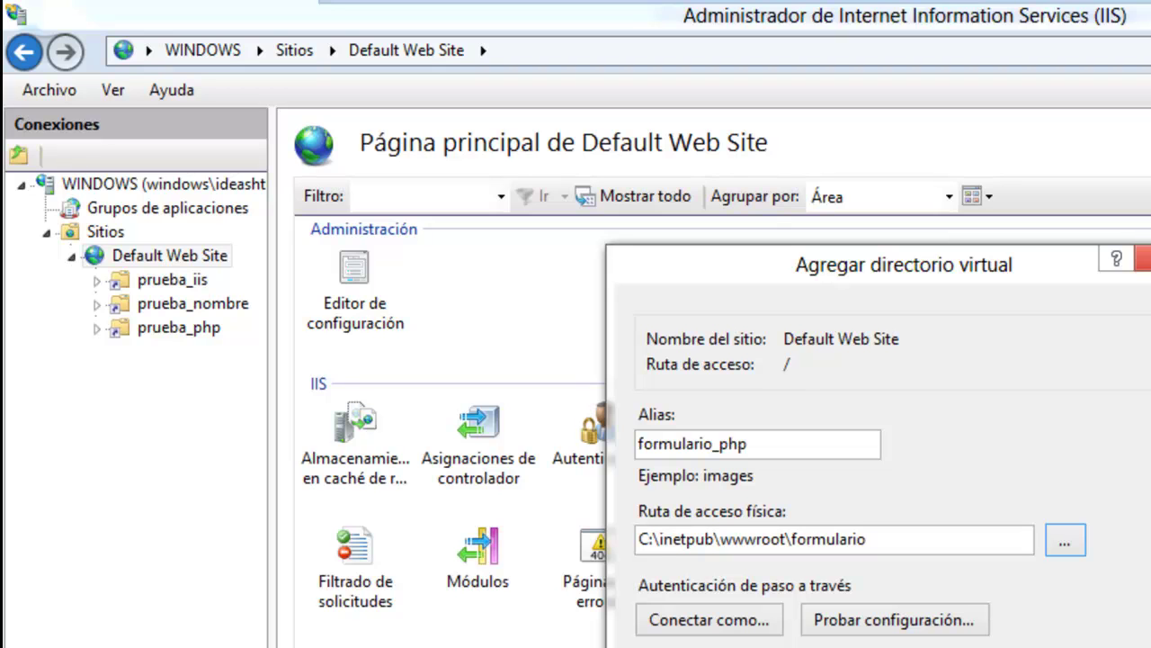
{"action": "key", "text": "Return"}
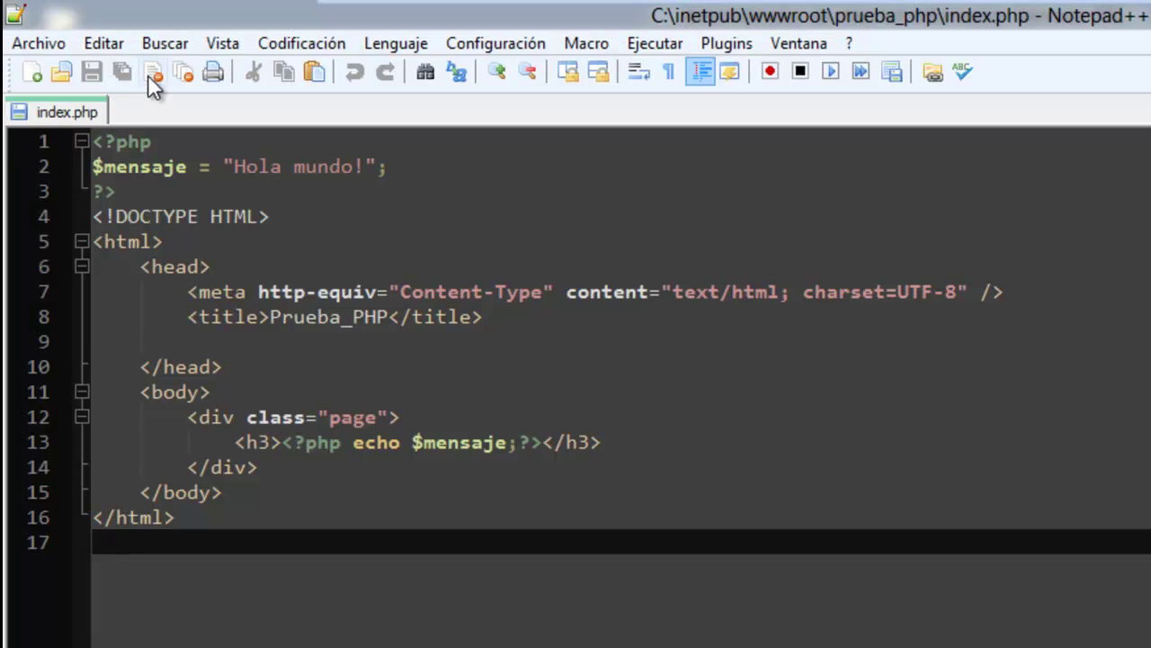
Start a fresh PHP-language document containing an empty <?php ?> block.
{"action": "left_click", "coordinate": [151, 77]}
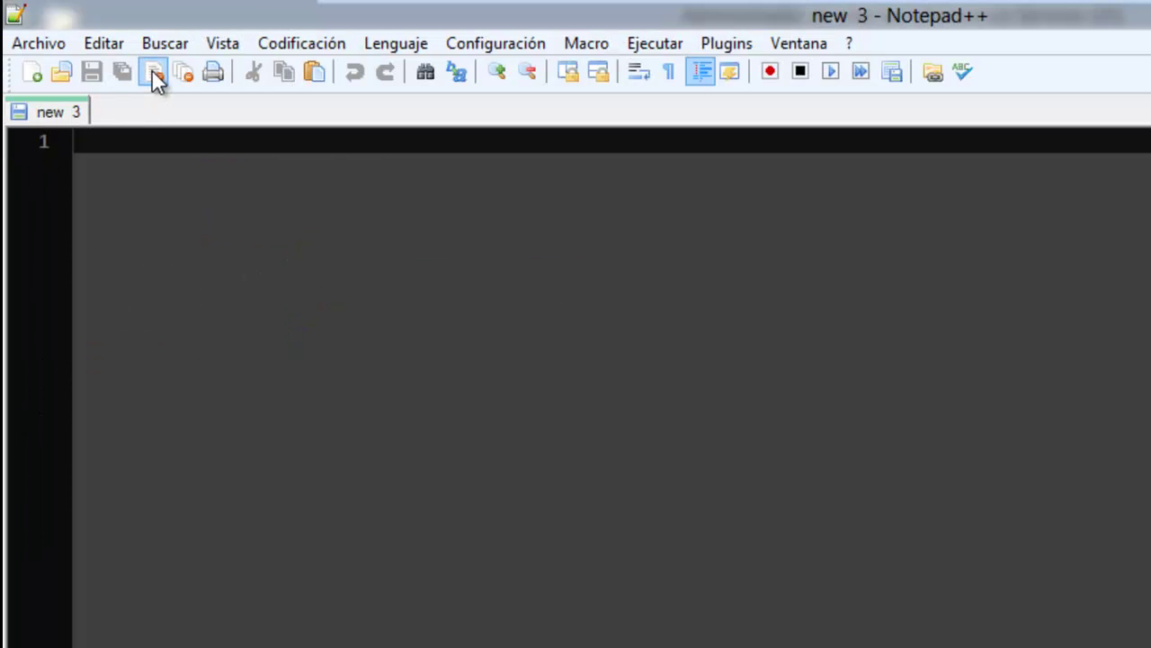
{"action": "left_click", "coordinate": [34, 76]}
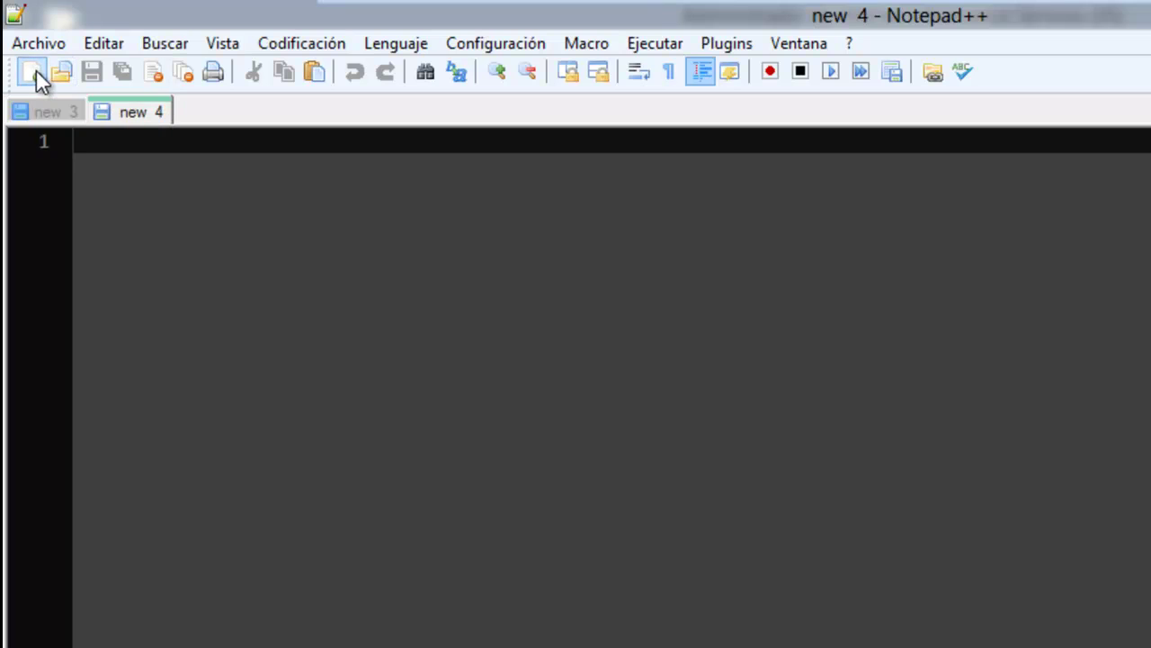
{"action": "left_click", "coordinate": [153, 76]}
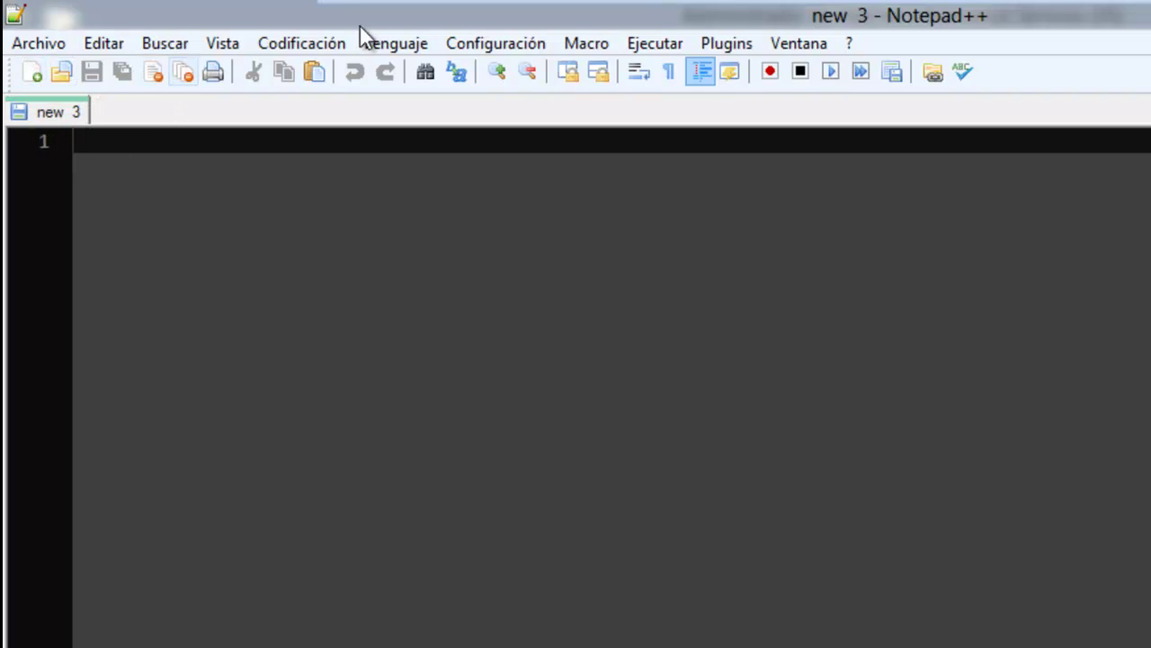
{"action": "left_click", "coordinate": [382, 43]}
{"action": "mouse_move", "coordinate": [257, 490]}
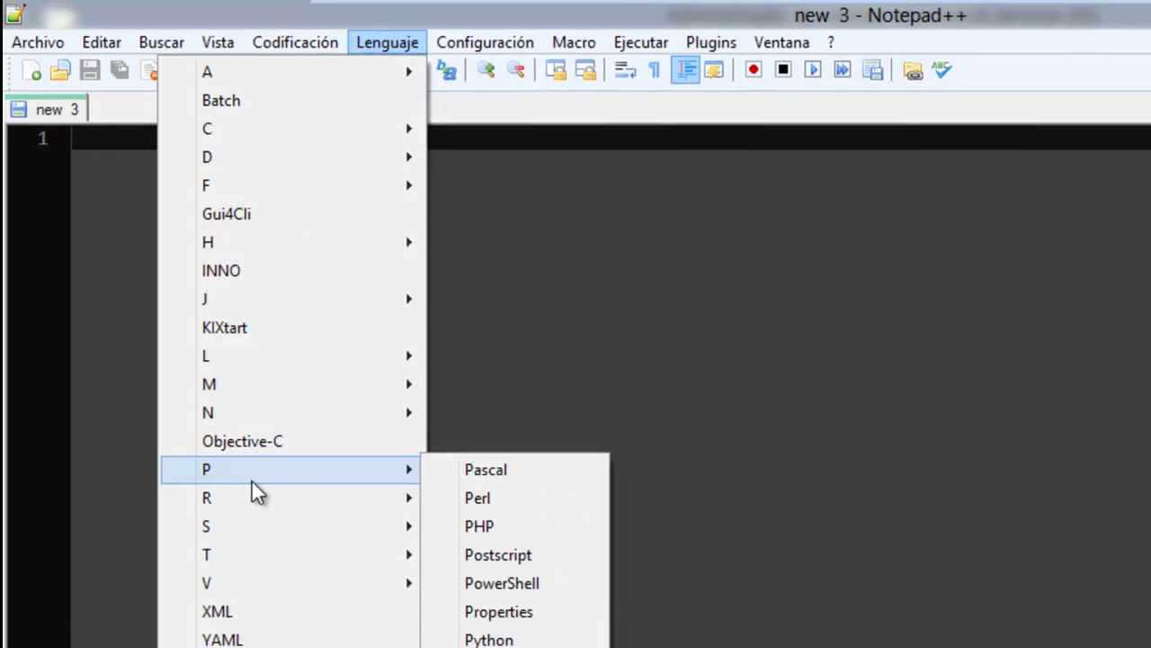
{"action": "left_click", "coordinate": [486, 526]}
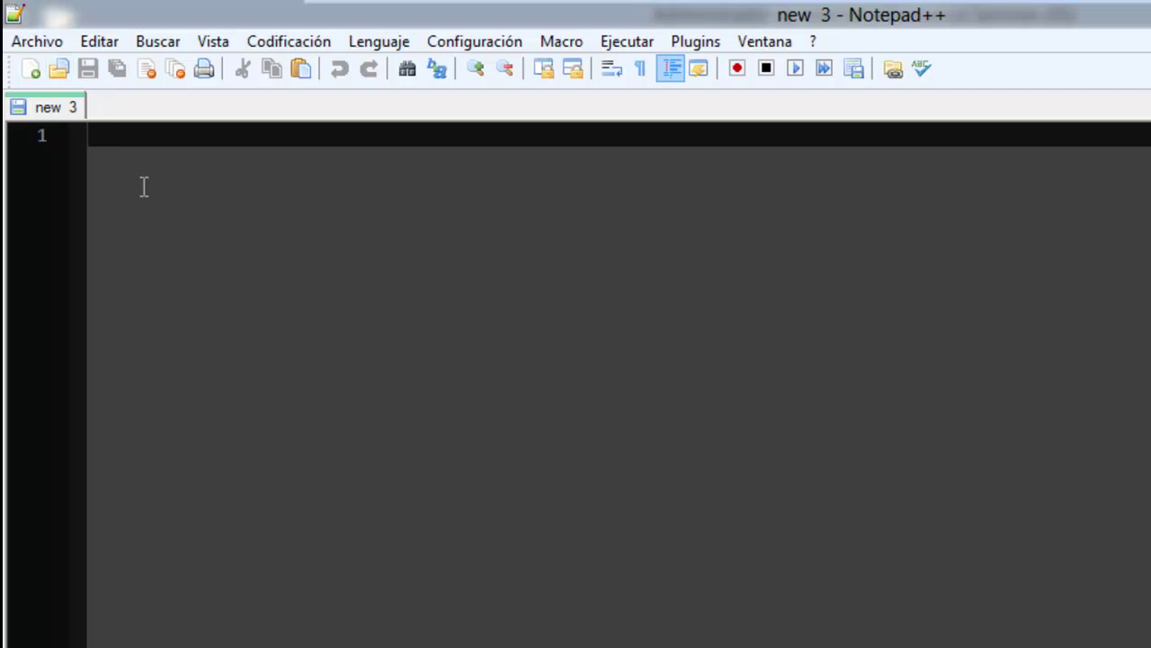
{"action": "type", "text": "<?php"}
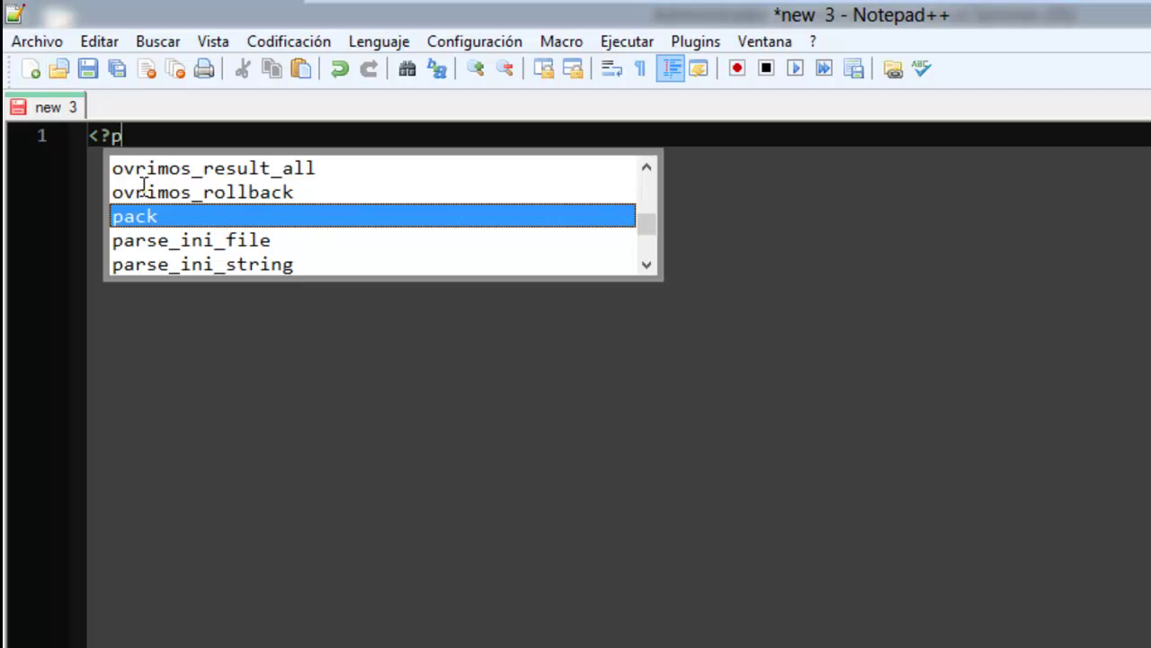
{"action": "key", "text": "Return"}
{"action": "key", "text": "Return"}
{"action": "type", "text": "?>"}
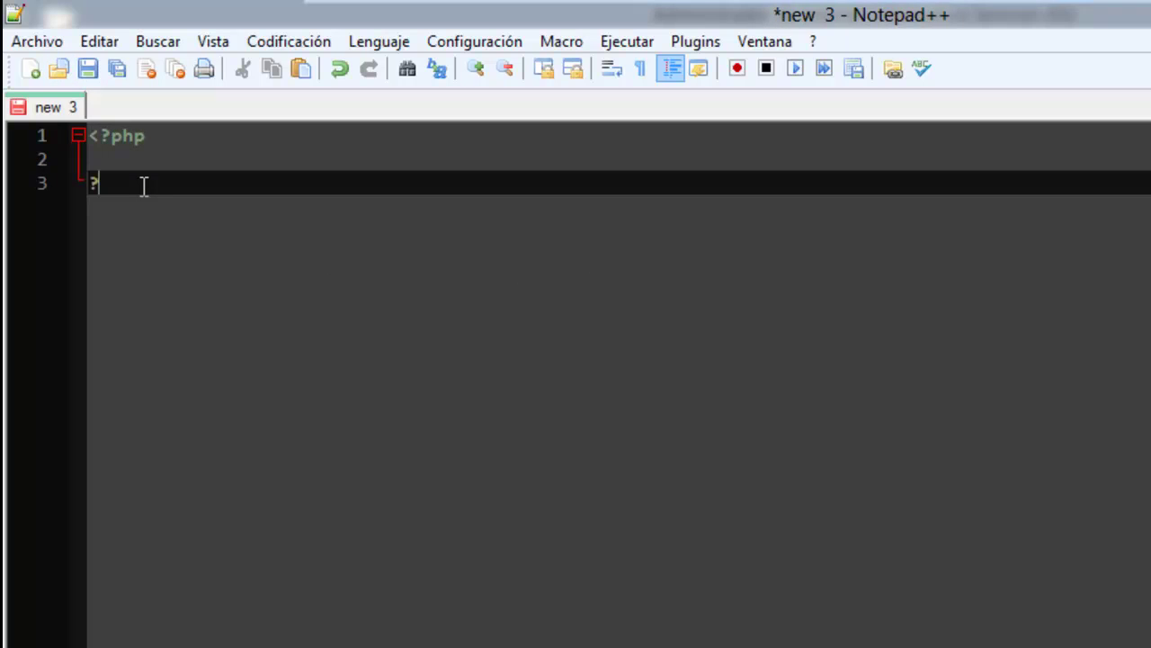
Save it as index.php in C:\inetpub\wwwroot\formulario.
{"action": "left_click", "coordinate": [87, 68]}
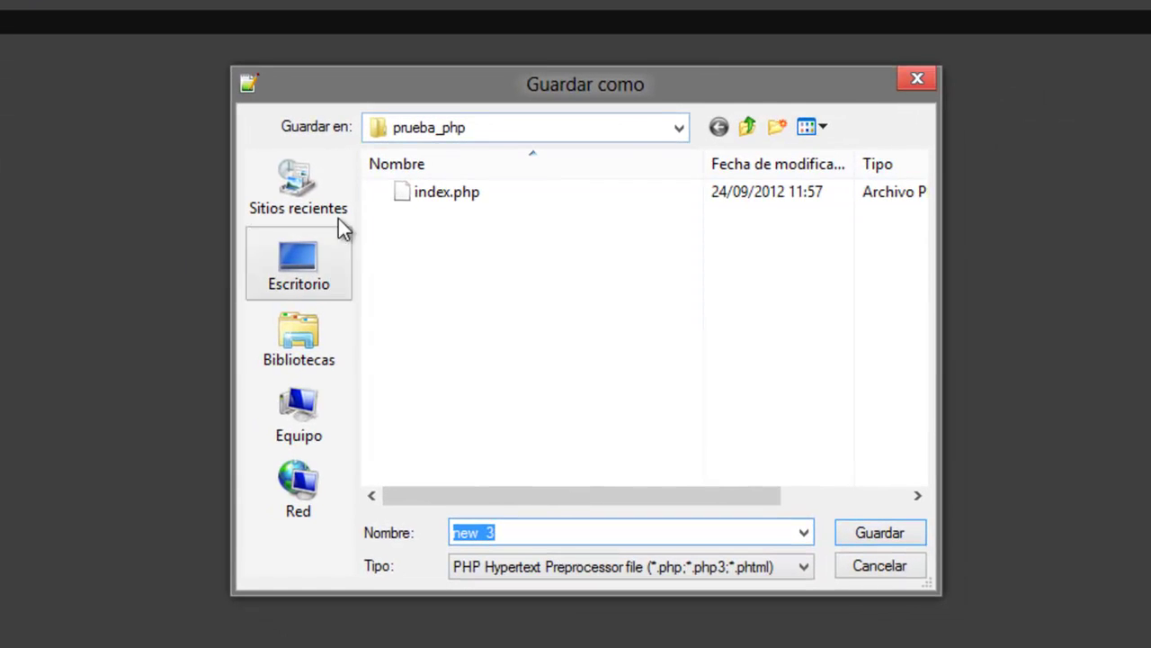
{"action": "left_click", "coordinate": [751, 127]}
{"action": "double_click", "coordinate": [438, 244]}
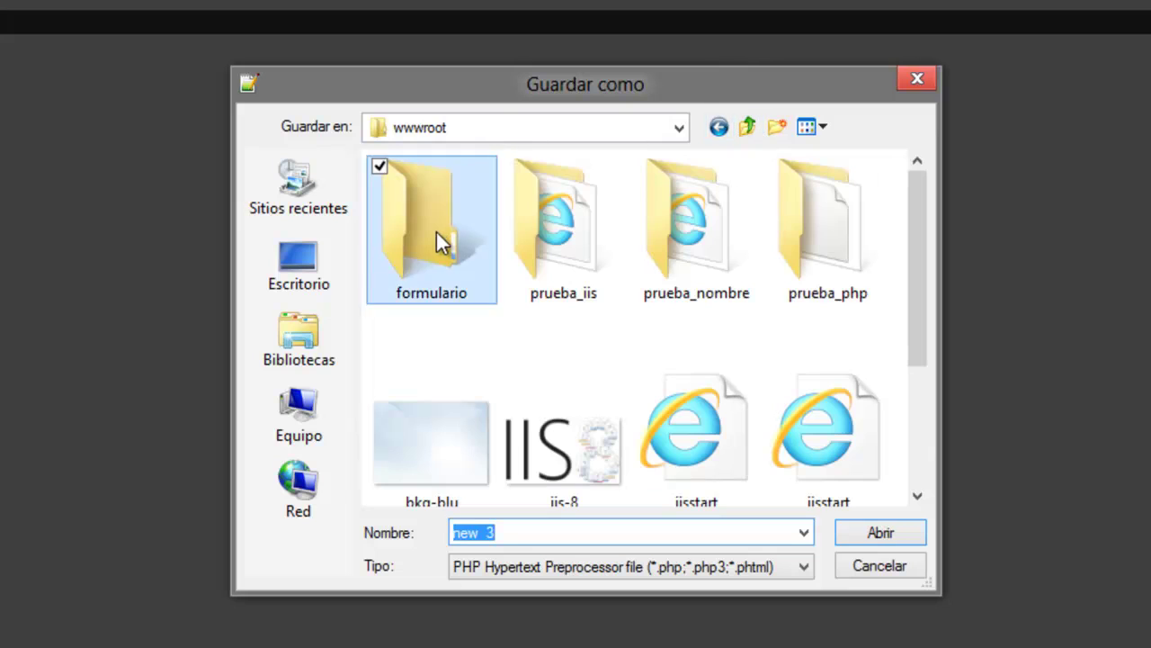
{"action": "type", "text": "index.php"}
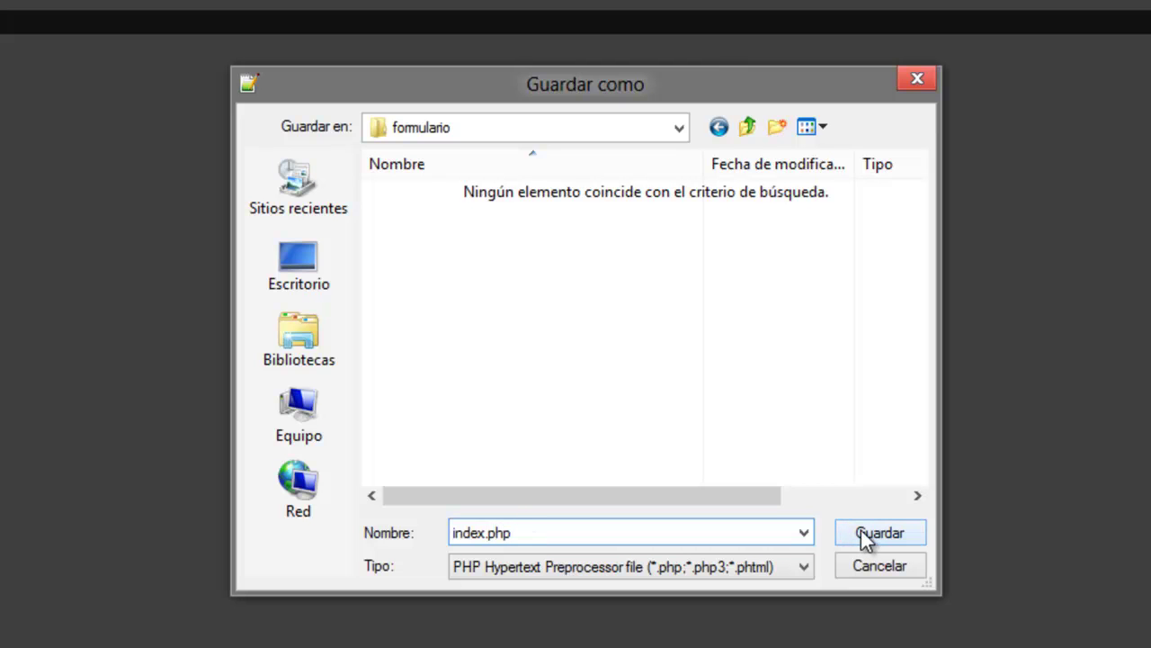
{"action": "left_click", "coordinate": [861, 530]}
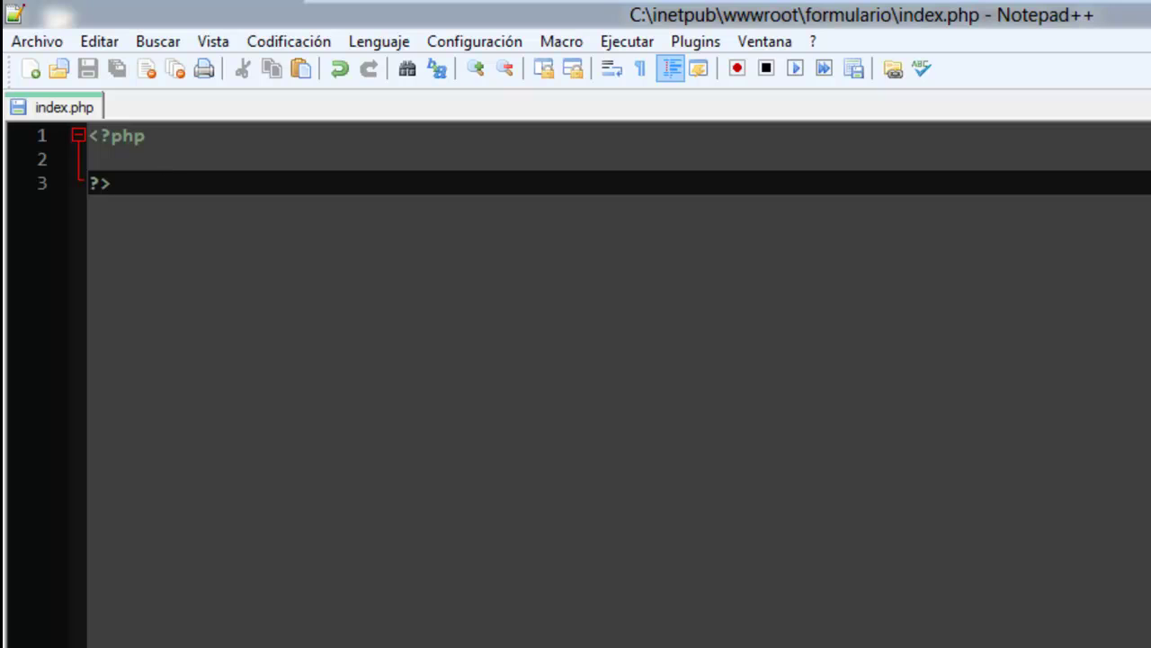
Launch HTML-Kit, create a new HTML 4.01 file, and copy its whole template.
{"action": "mouse_move", "coordinate": [1138, 8]}
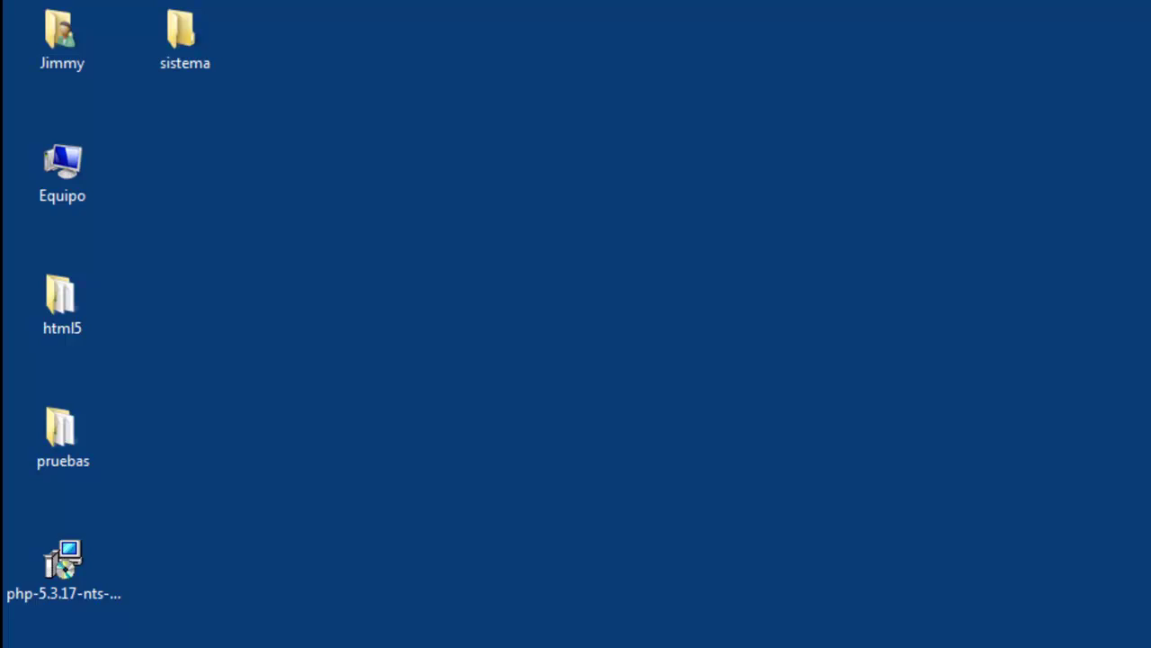
{"action": "key", "text": "super"}
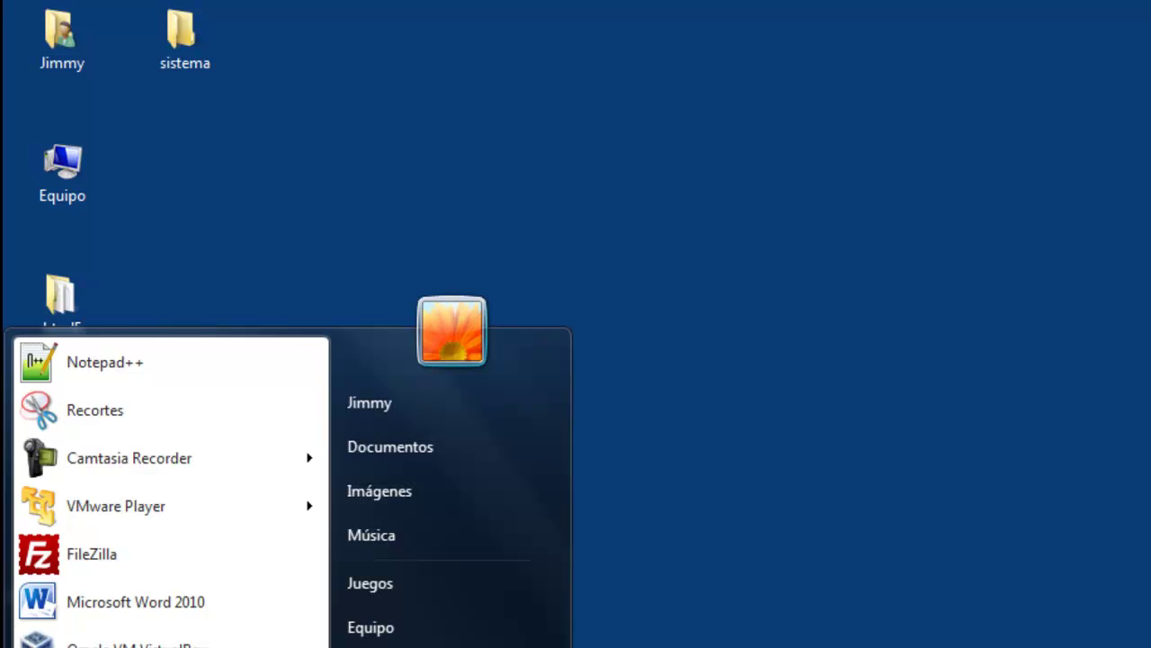
{"action": "type", "text": "html"}
{"action": "key", "text": "Return"}
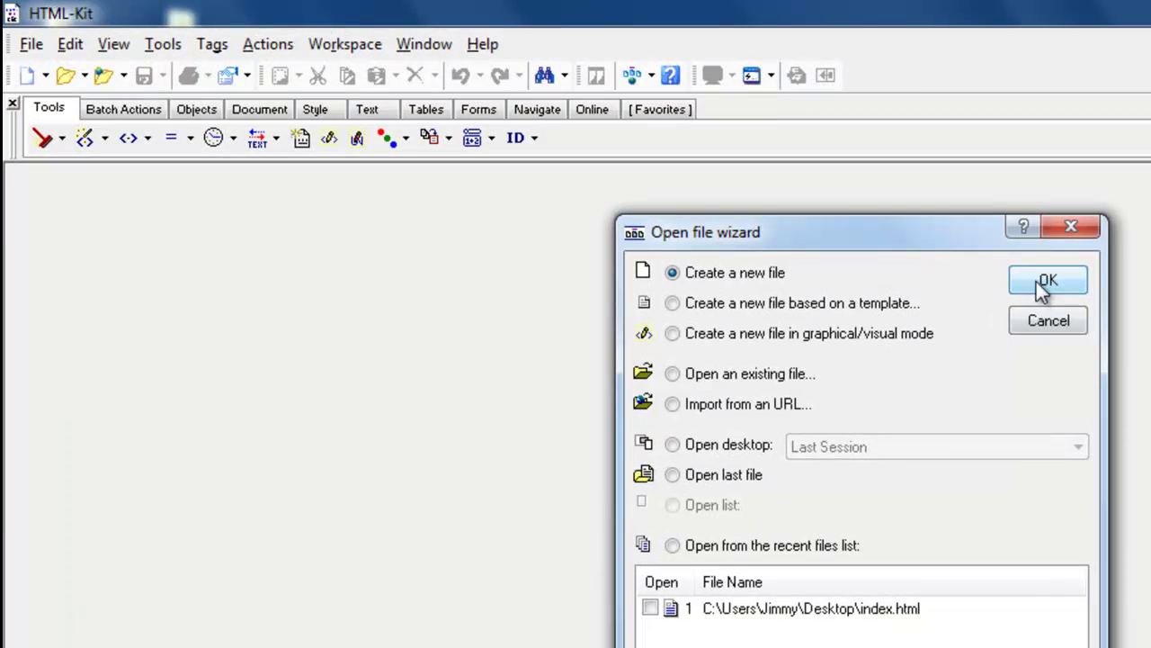
{"action": "left_click", "coordinate": [1044, 281]}
{"action": "key", "text": "ctrl+a"}
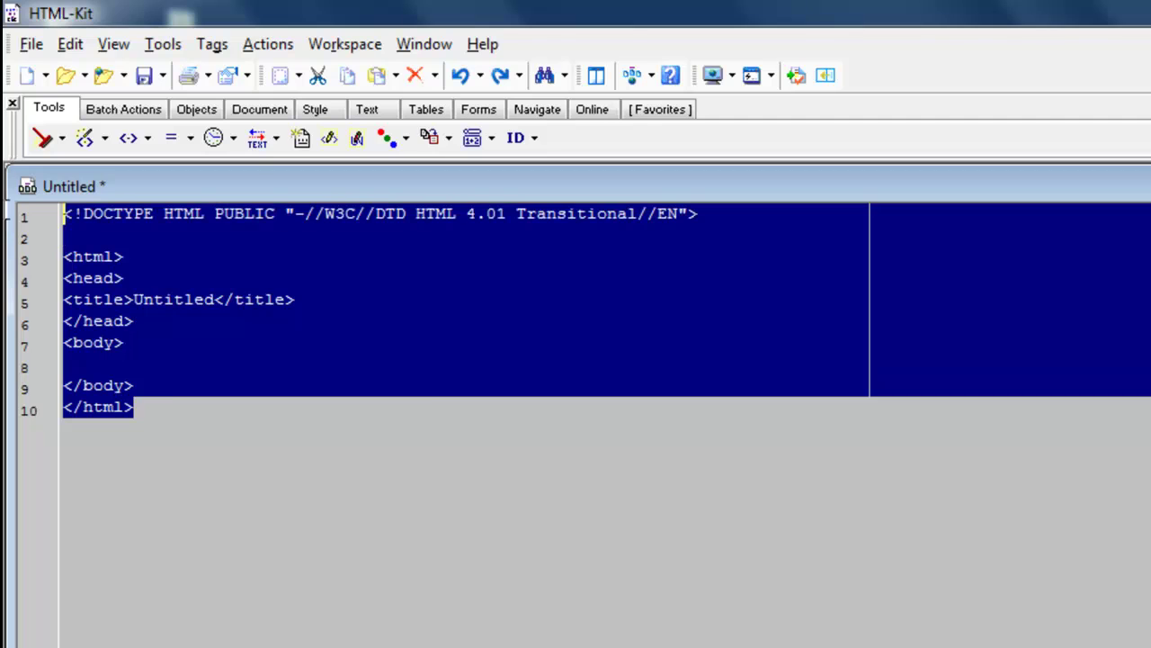
{"action": "right_click", "coordinate": [164, 274]}
{"action": "left_click", "coordinate": [236, 512]}
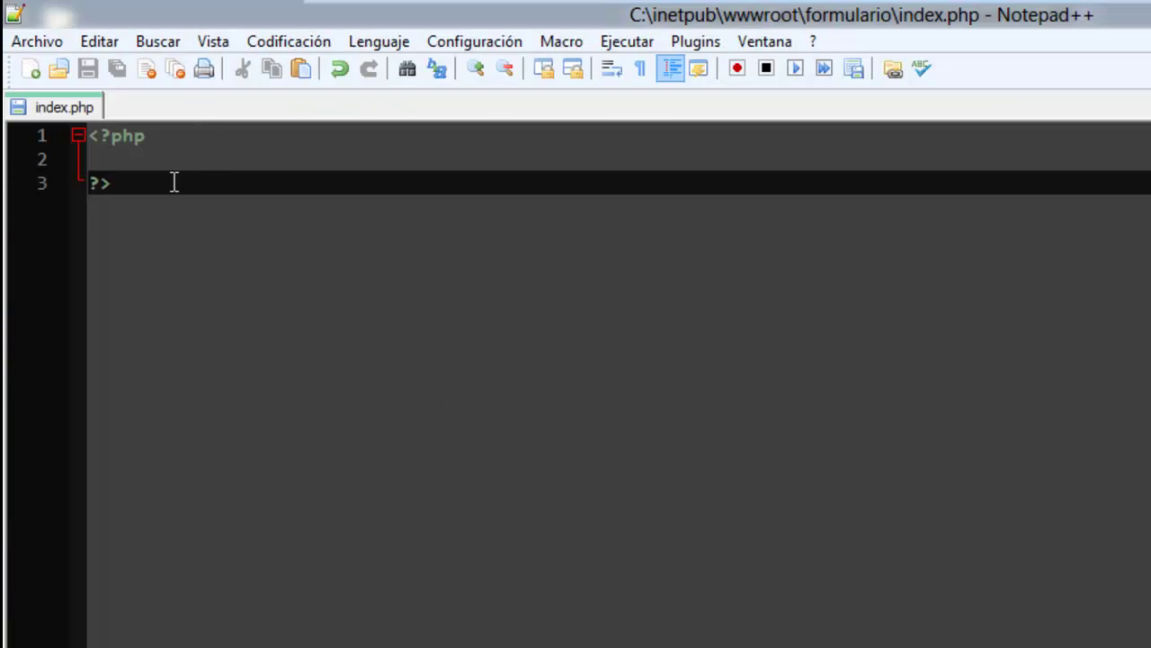
Paste the HTML template below the PHP block and remove the blank line after DOCTYPE.
{"action": "key", "text": "Return"}
{"action": "key", "text": "ctrl+v"}
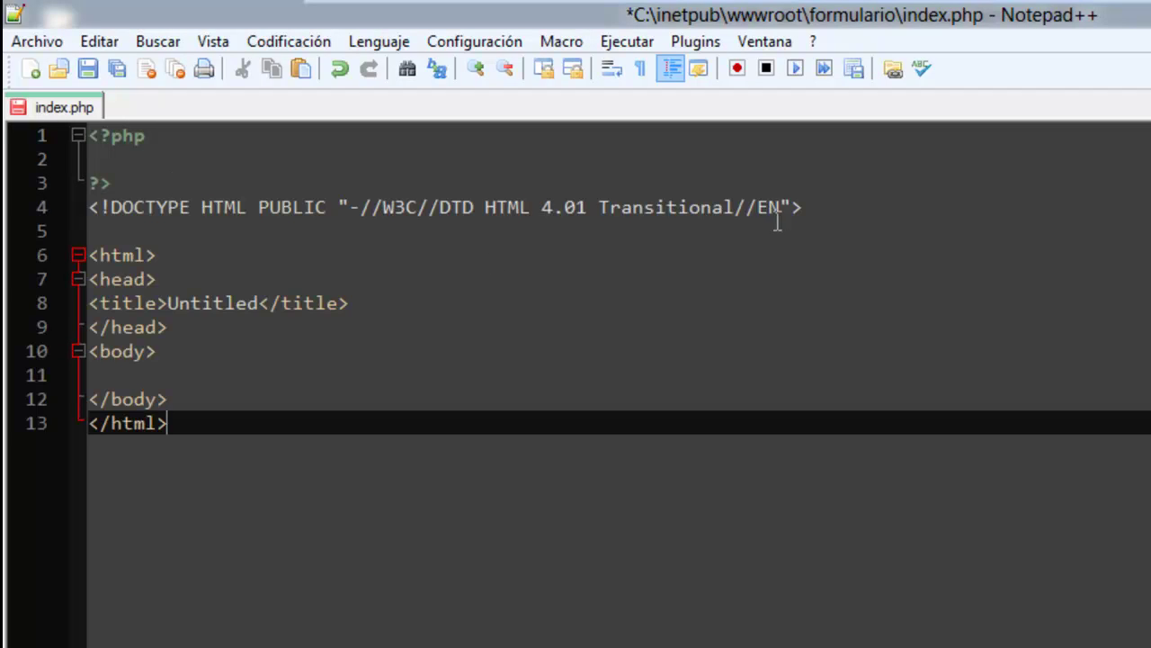
{"action": "left_click", "coordinate": [828, 207]}
{"action": "key", "text": "Delete"}
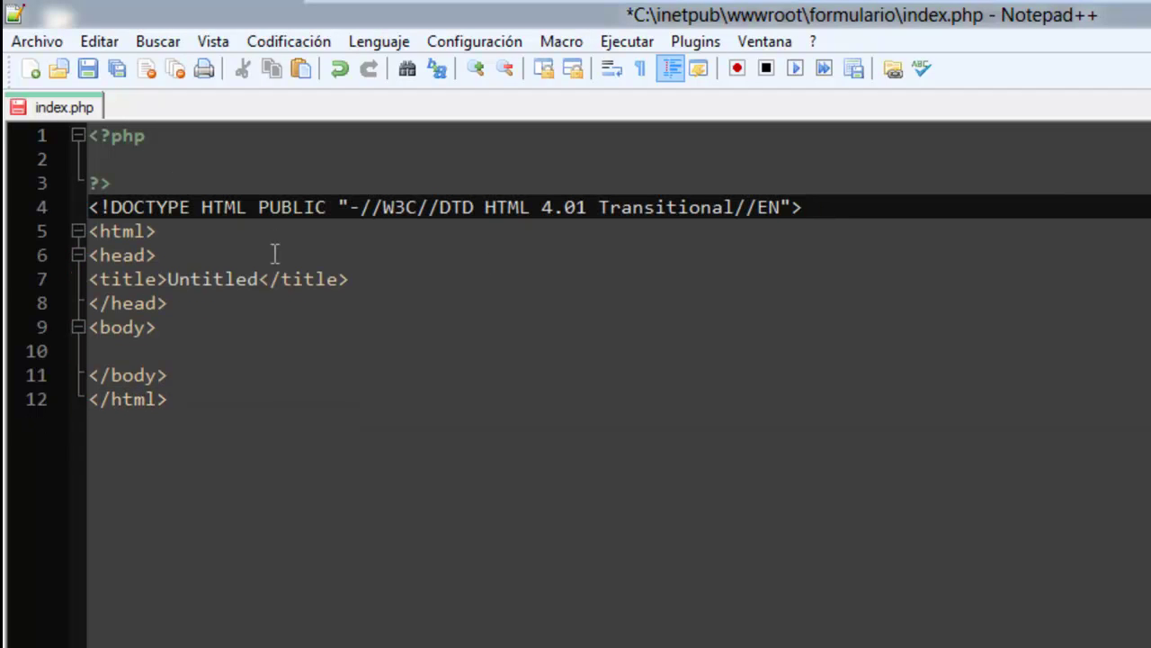
Change the page title from Untitled to Vehículos.
{"action": "double_click", "coordinate": [226, 281]}
{"action": "type", "text": "Fro"}
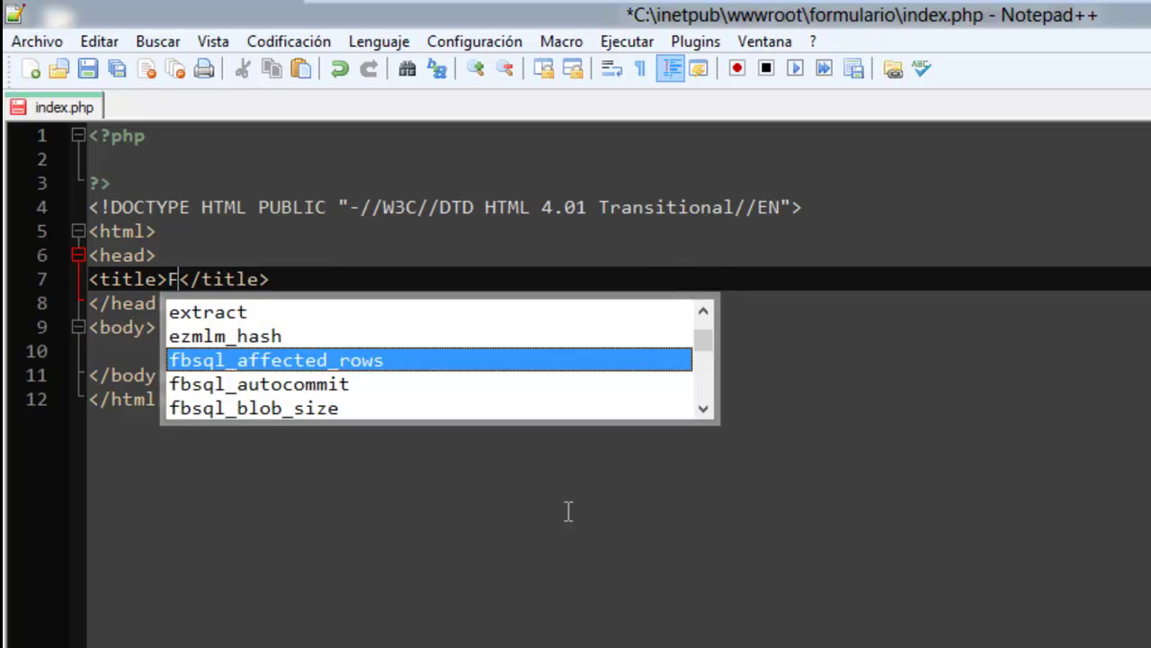
{"action": "key", "text": "BackSpace"}
{"action": "key", "text": "BackSpace"}
{"action": "key", "text": "BackSpace"}
{"action": "type", "text": "Vehículo"}
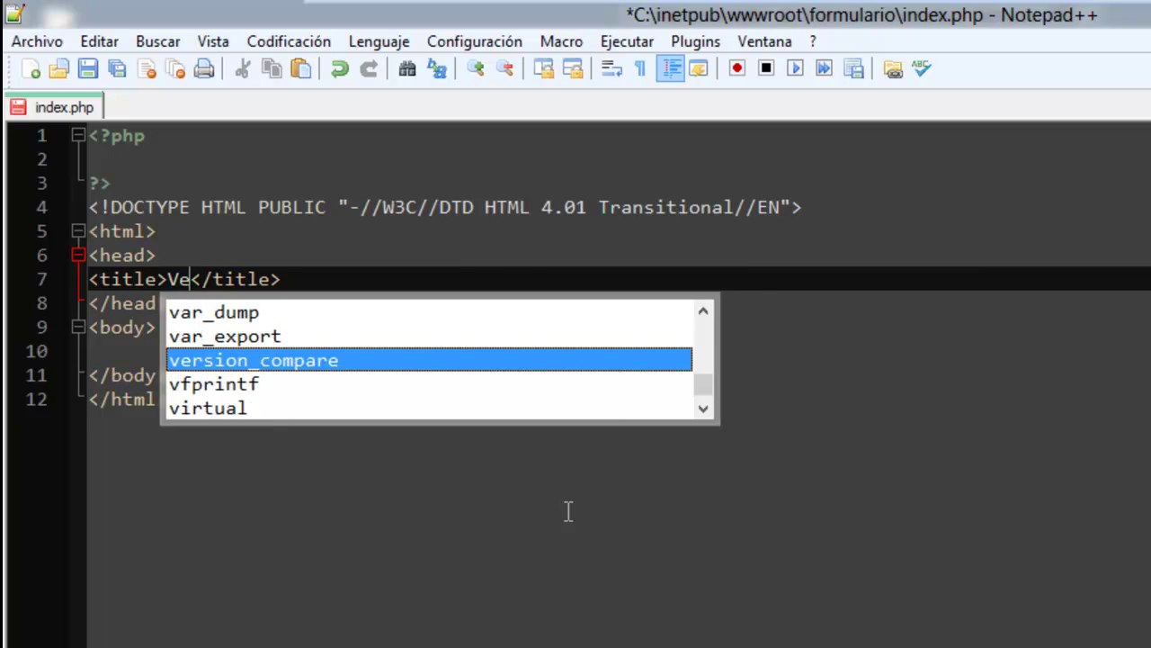
{"action": "type", "text": "s"}
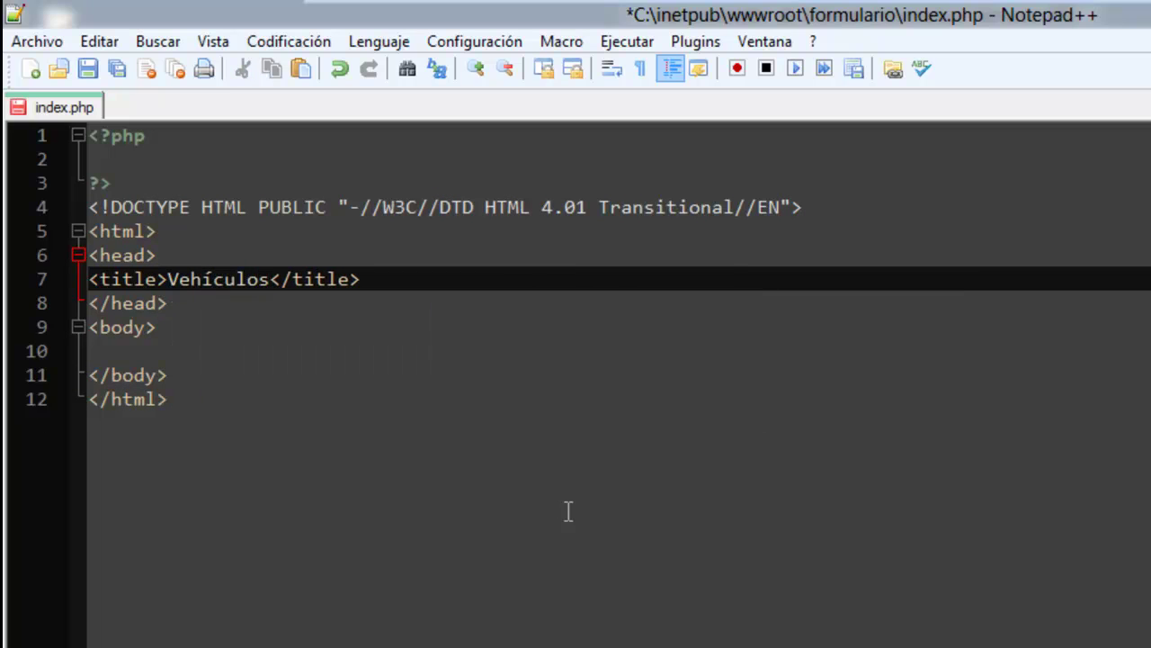
Add <h3>Registrar Vehículos</h3> in the body and save index.php.
{"action": "left_click", "coordinate": [151, 351]}
{"action": "type", "text": "<"}
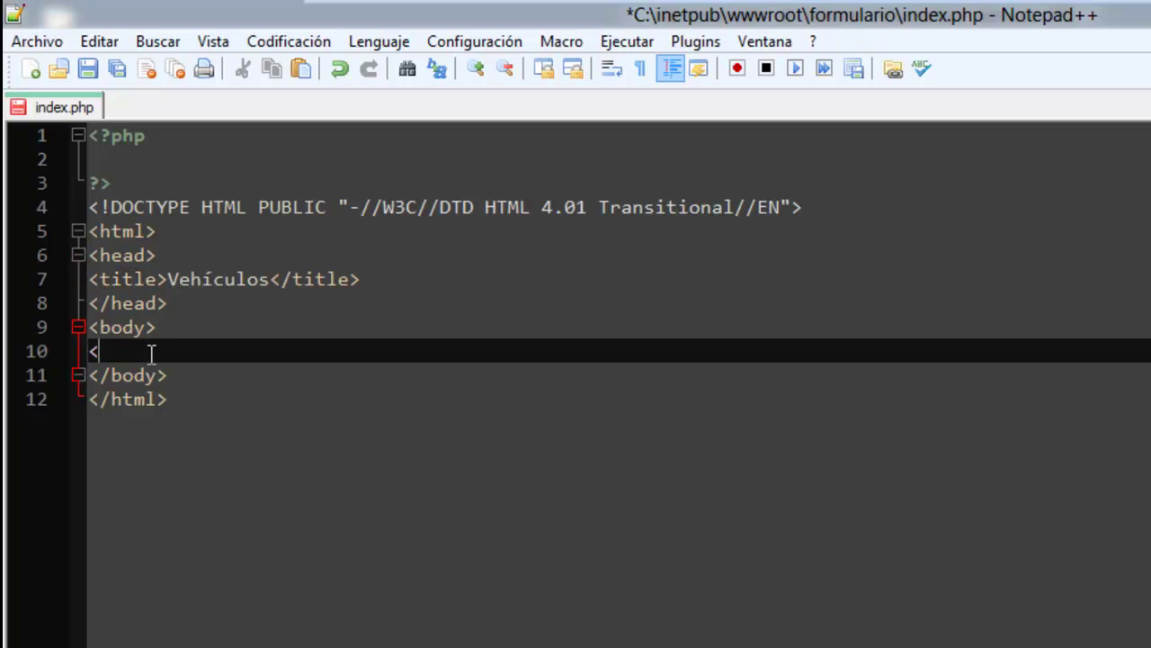
{"action": "type", "text": "h3>"}
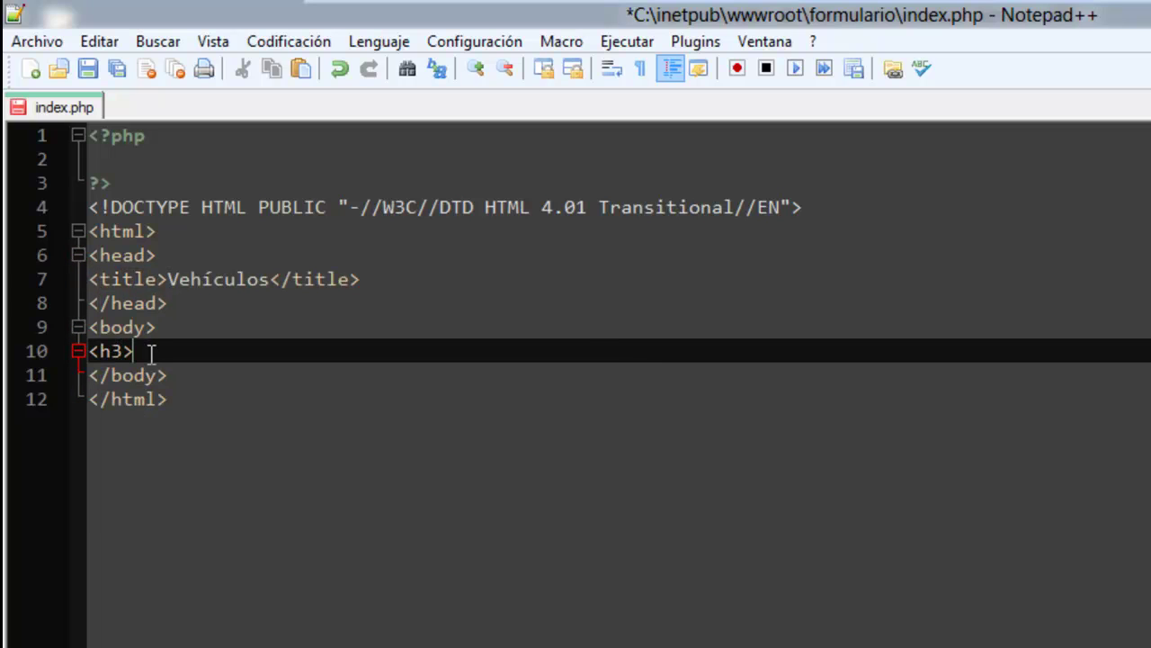
{"action": "type", "text": "Registrar Vehícu"}
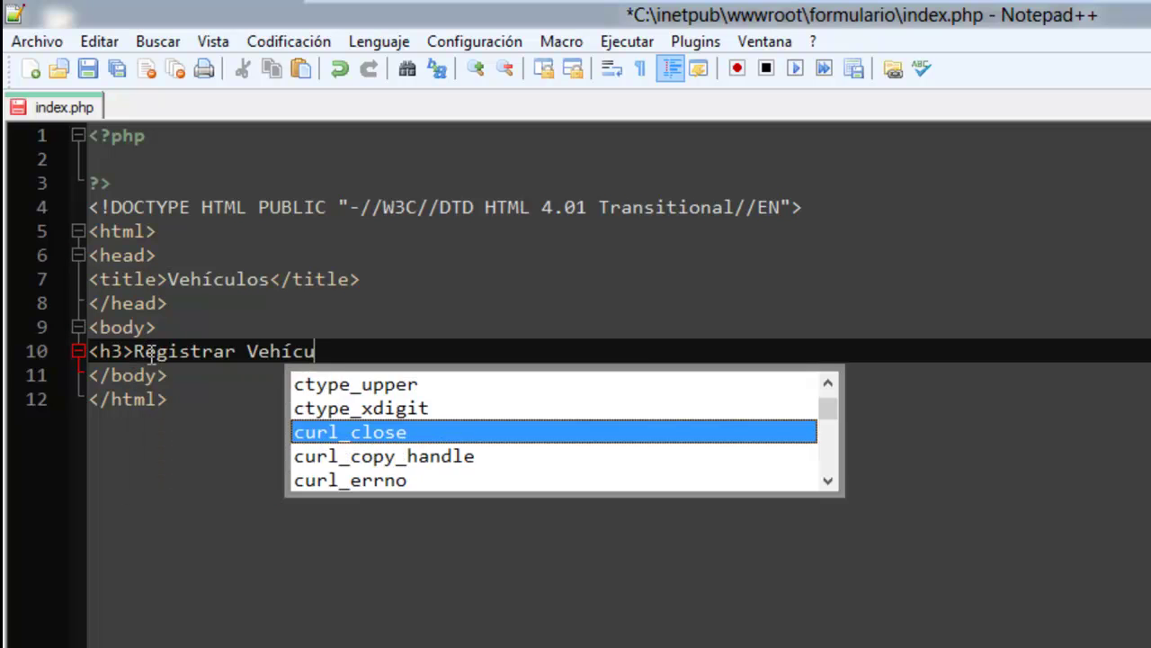
{"action": "type", "text": "los</h3>"}
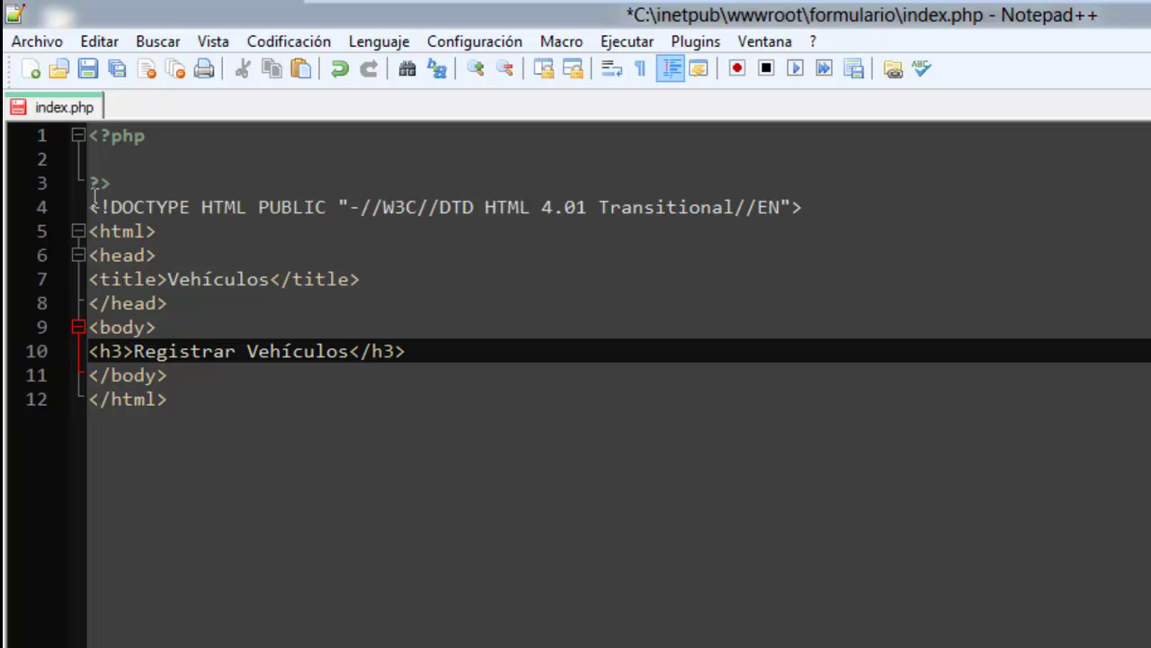
{"action": "left_click", "coordinate": [116, 68]}
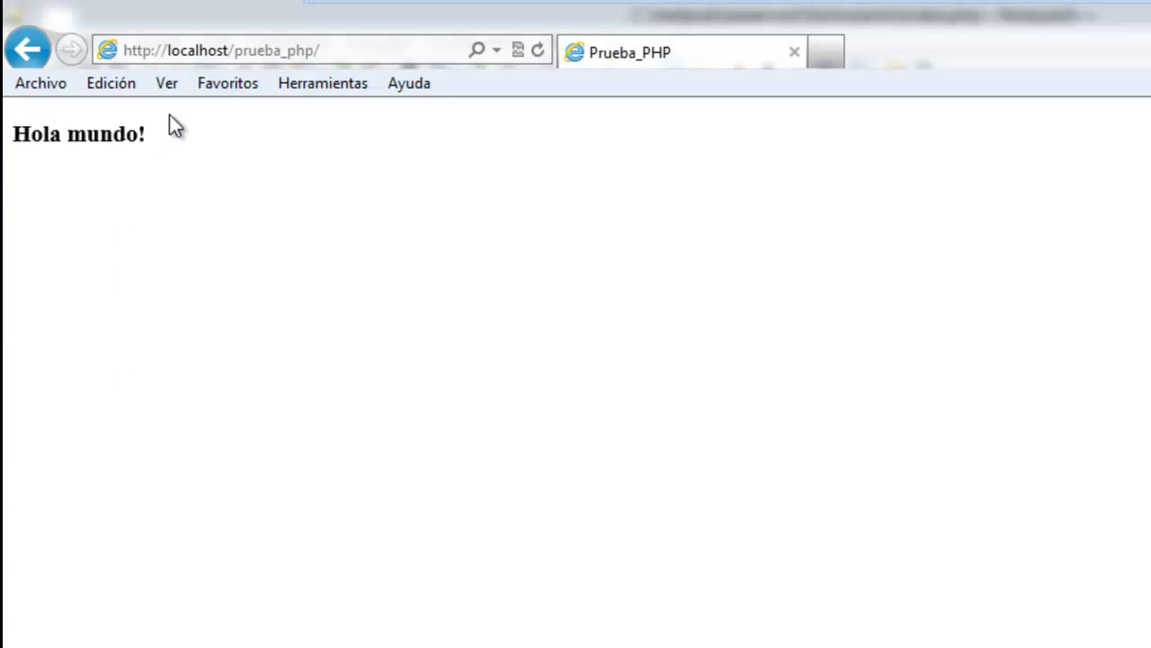
{"action": "left_click", "coordinate": [367, 49]}
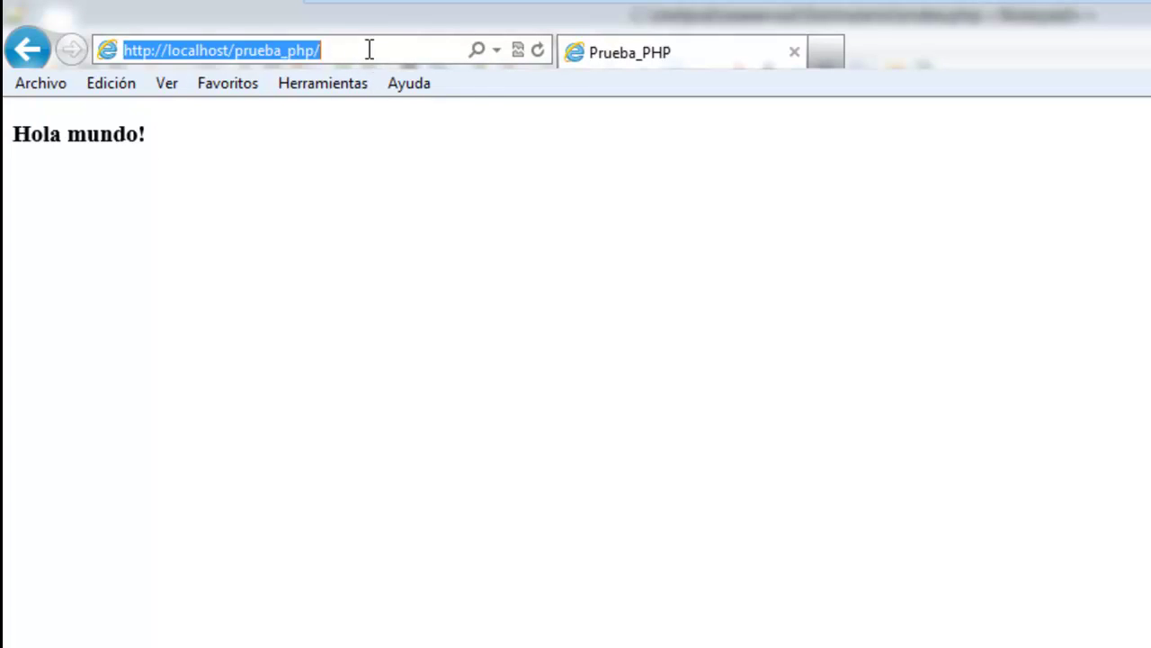
{"action": "left_click", "coordinate": [372, 49]}
{"action": "key", "text": "BackSpace"}
{"action": "key", "text": "BackSpace"}
{"action": "key", "text": "BackSpace"}
{"action": "key", "text": "BackSpace"}
{"action": "key", "text": "BackSpace"}
{"action": "key", "text": "BackSpace"}
{"action": "key", "text": "BackSpace"}
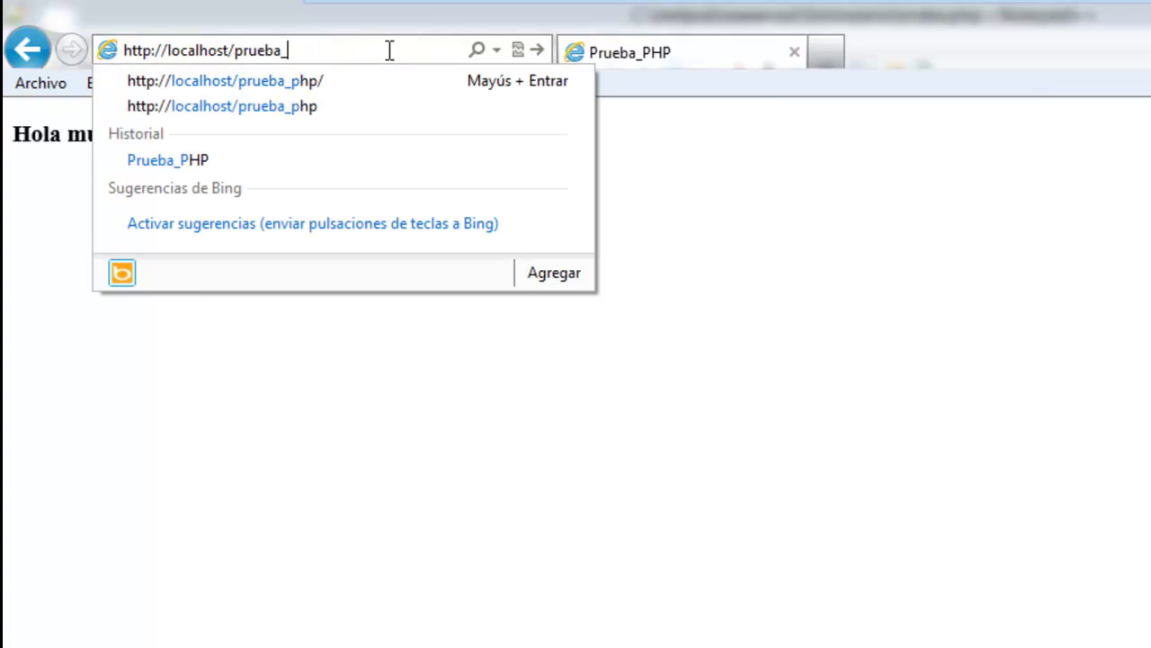
{"action": "key", "text": "BackSpace"}
{"action": "key", "text": "BackSpace"}
{"action": "key", "text": "BackSpace"}
{"action": "key", "text": "BackSpace"}
{"action": "type", "text": "f"}
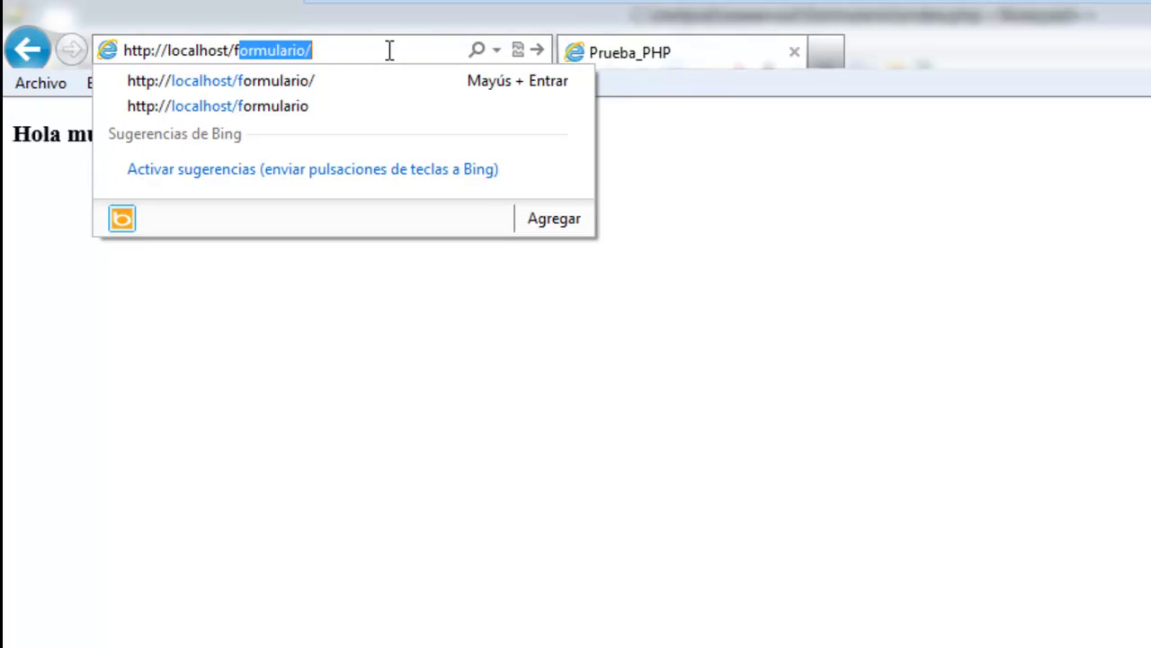
{"action": "key", "text": "Return"}
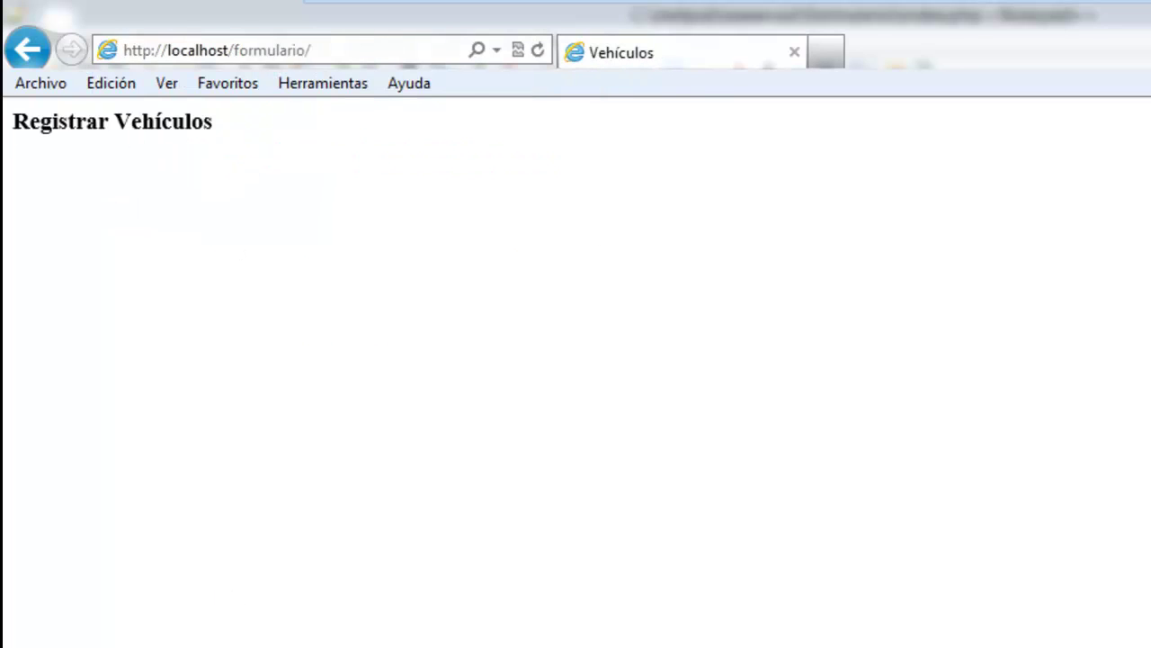
{"action": "key", "text": "alt+Tab"}
Add a <form> below the heading containing an empty <table>.
{"action": "key", "text": "Return"}
{"action": "type", "text": "<for"}
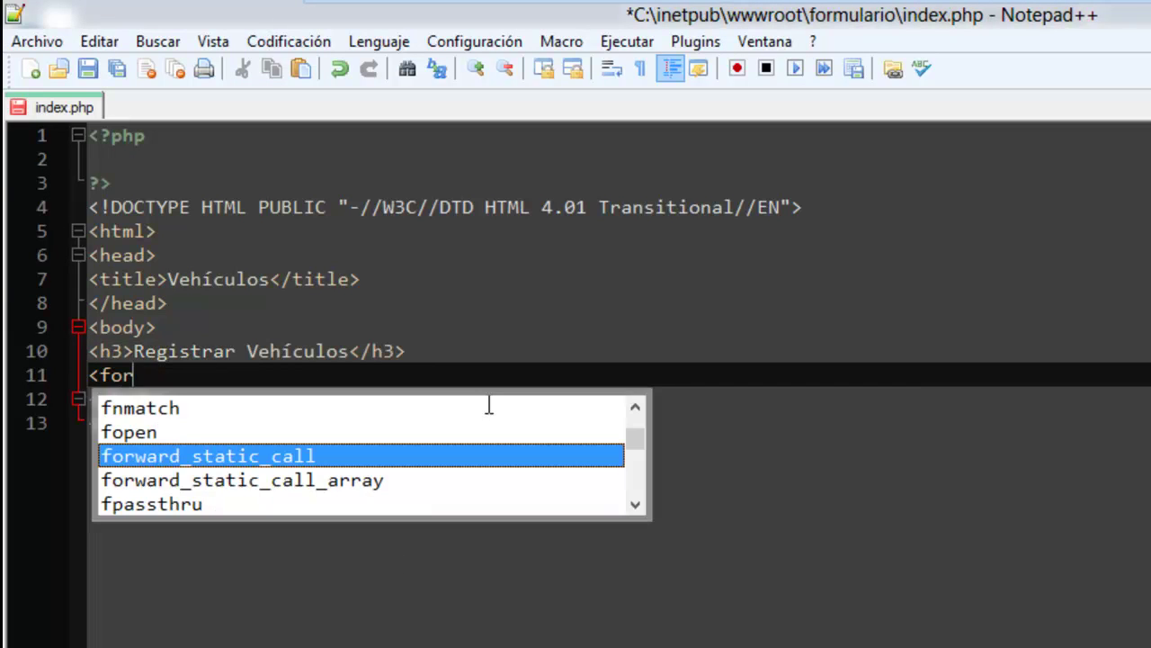
{"action": "type", "text": "m>"}
{"action": "key", "text": "Return"}
{"action": "key", "text": "Return"}
{"action": "type", "text": "</form>"}
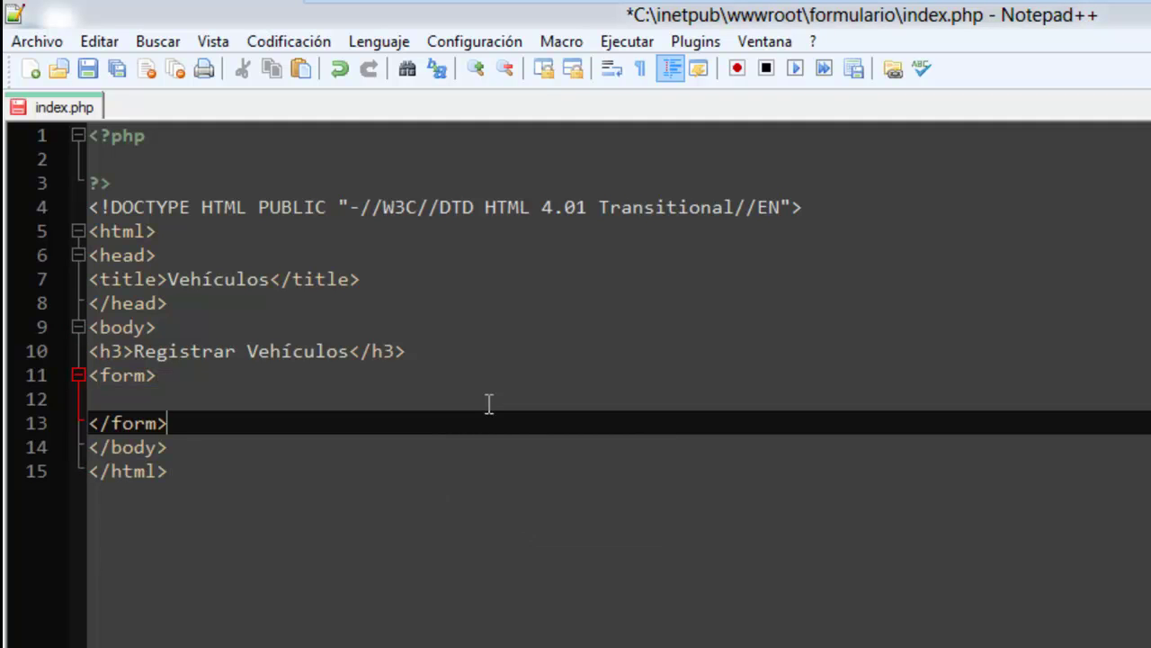
{"action": "left_click", "coordinate": [488, 403]}
{"action": "type", "text": "<t"}
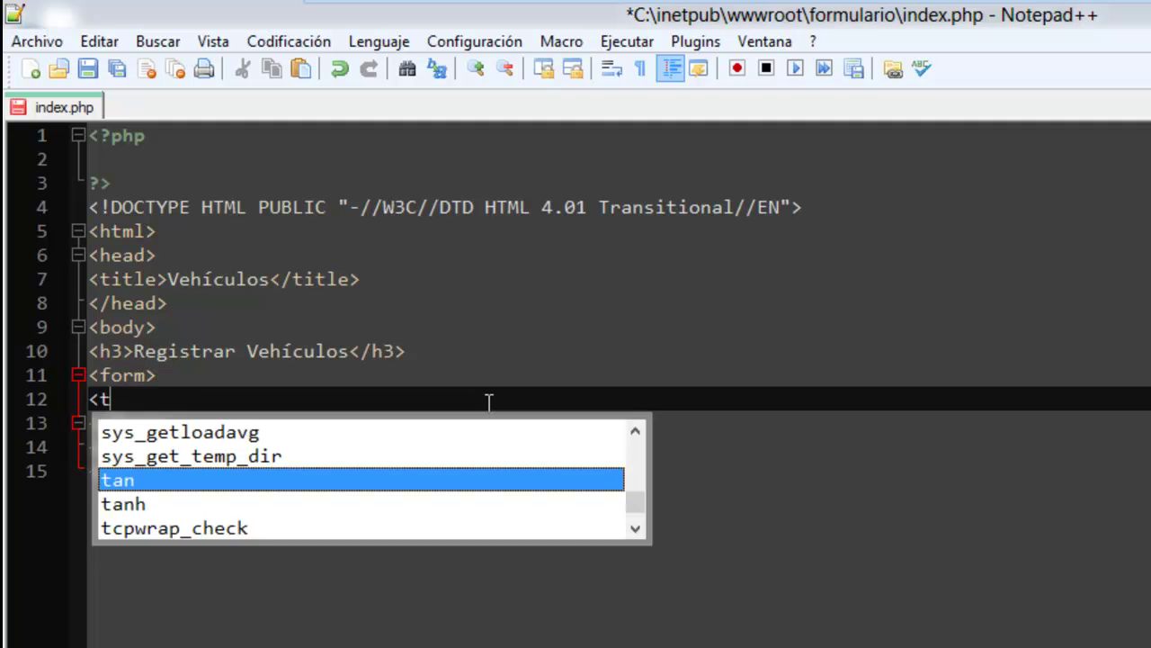
{"action": "type", "text": "able>"}
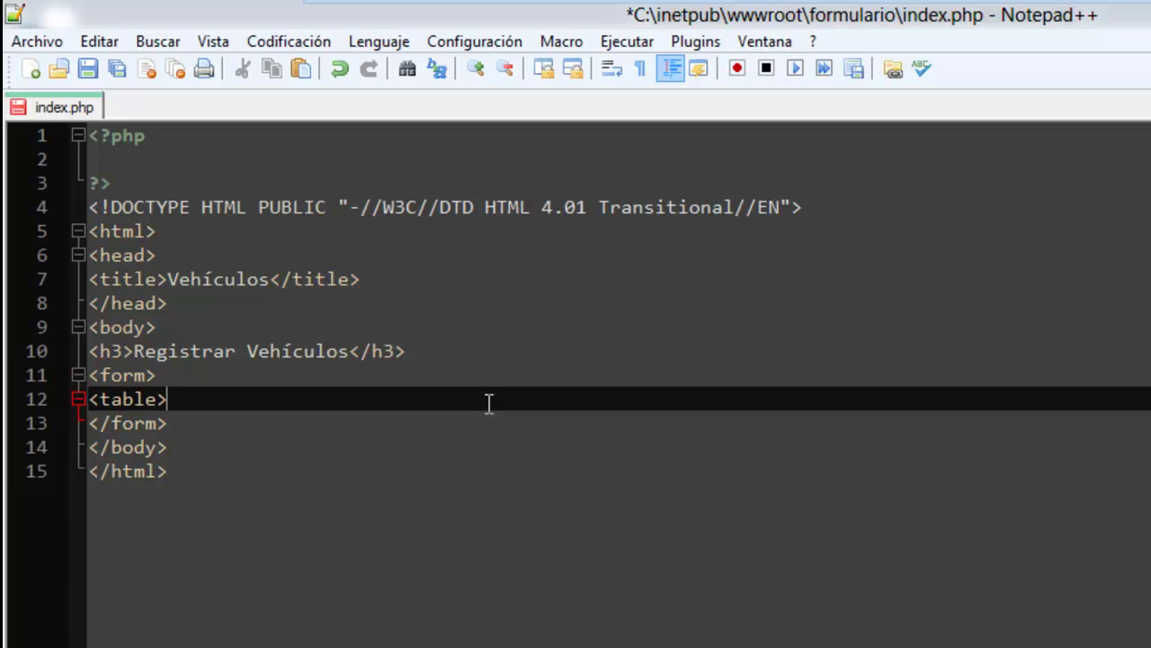
{"action": "key", "text": "Return"}
{"action": "key", "text": "Return"}
{"action": "type", "text": "</talb"}
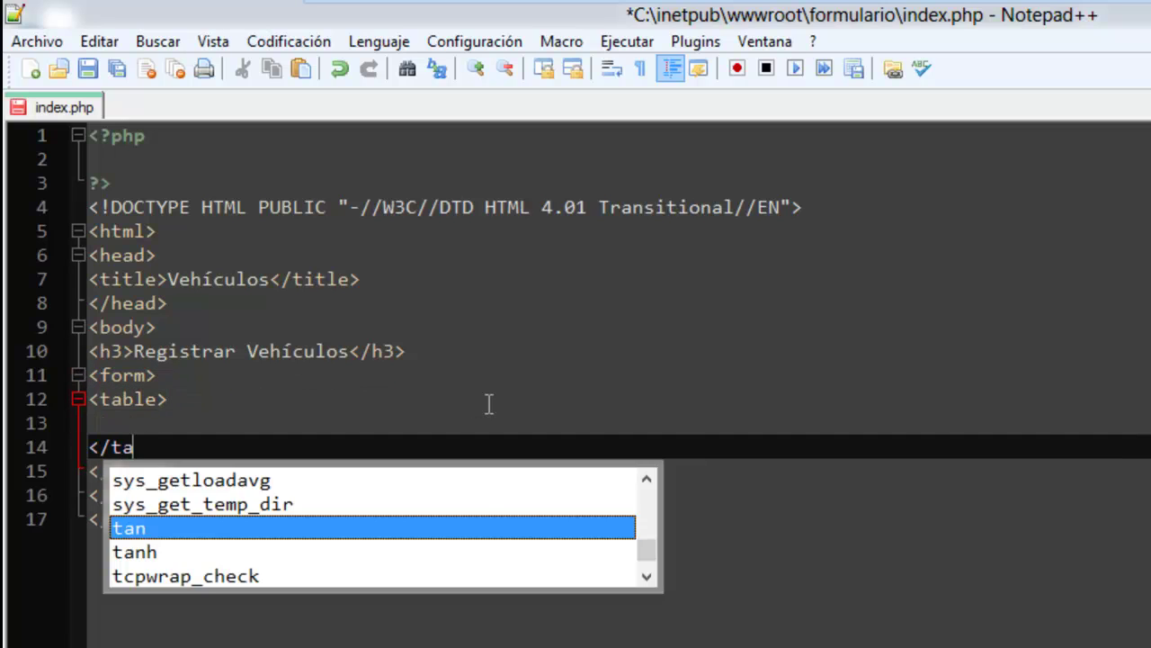
{"action": "key", "text": "BackSpace"}
{"action": "key", "text": "BackSpace"}
{"action": "type", "text": "ble>"}
Put a <tr> row with two <td></td> cells inside the table.
{"action": "key", "text": "Up"}
{"action": "type", "text": "<"}
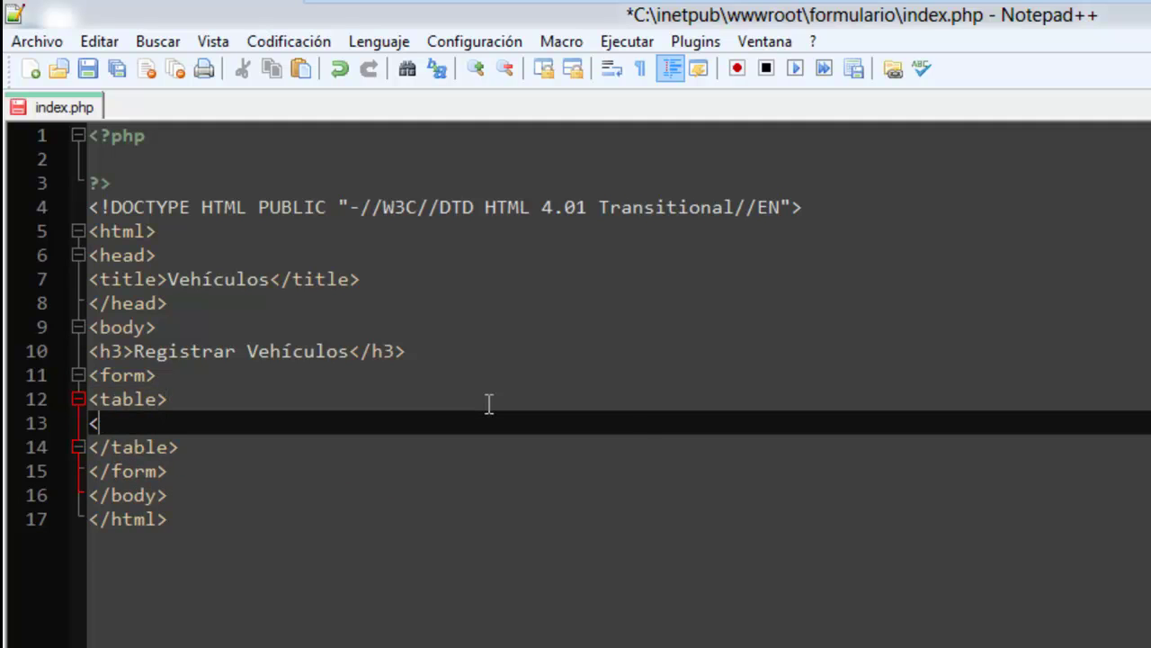
{"action": "type", "text": "tr>"}
{"action": "key", "text": "Return"}
{"action": "key", "text": "Return"}
{"action": "type", "text": "<"}
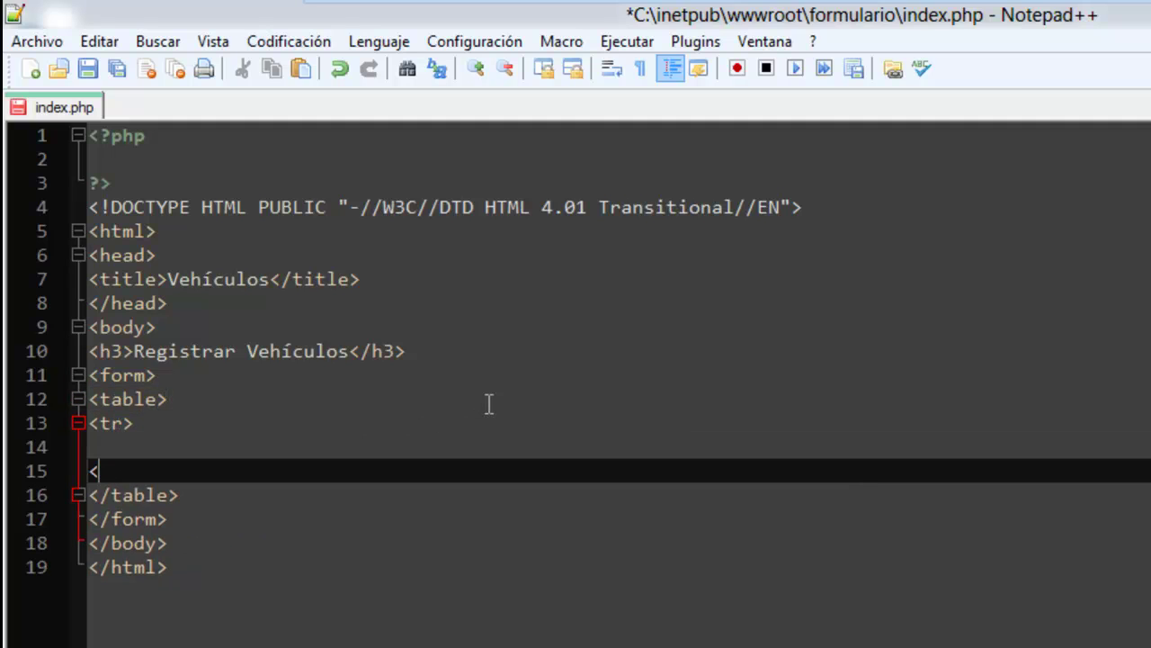
{"action": "type", "text": "/tr>"}
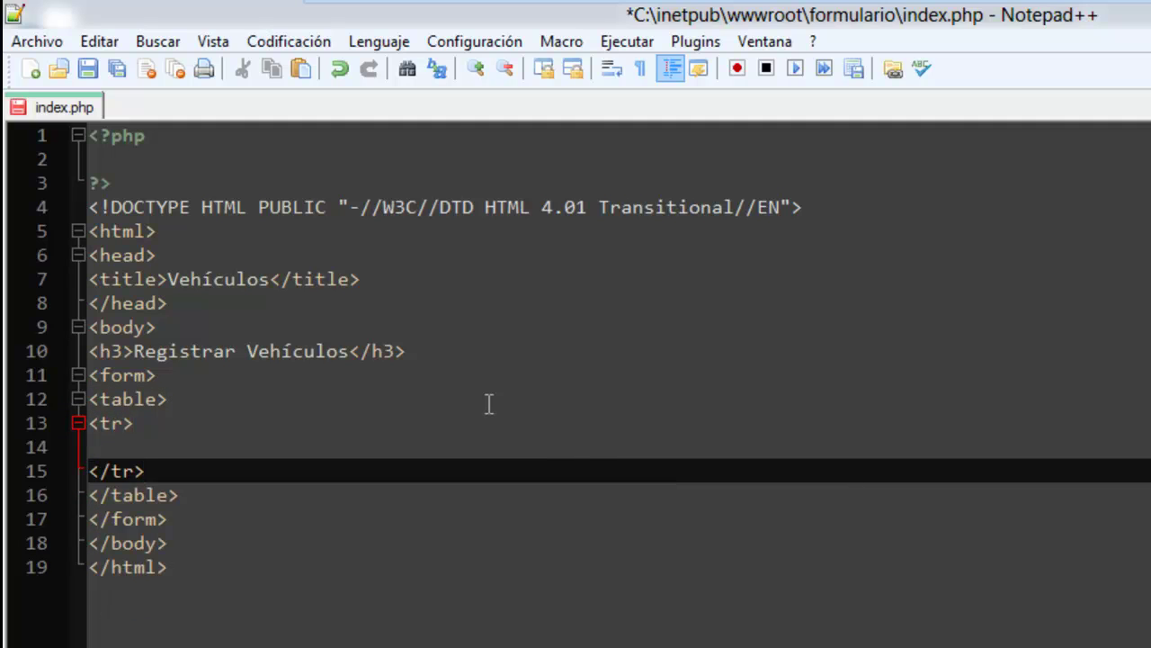
{"action": "key", "text": "Up"}
{"action": "key", "text": "Tab"}
{"action": "type", "text": "<td></t"}
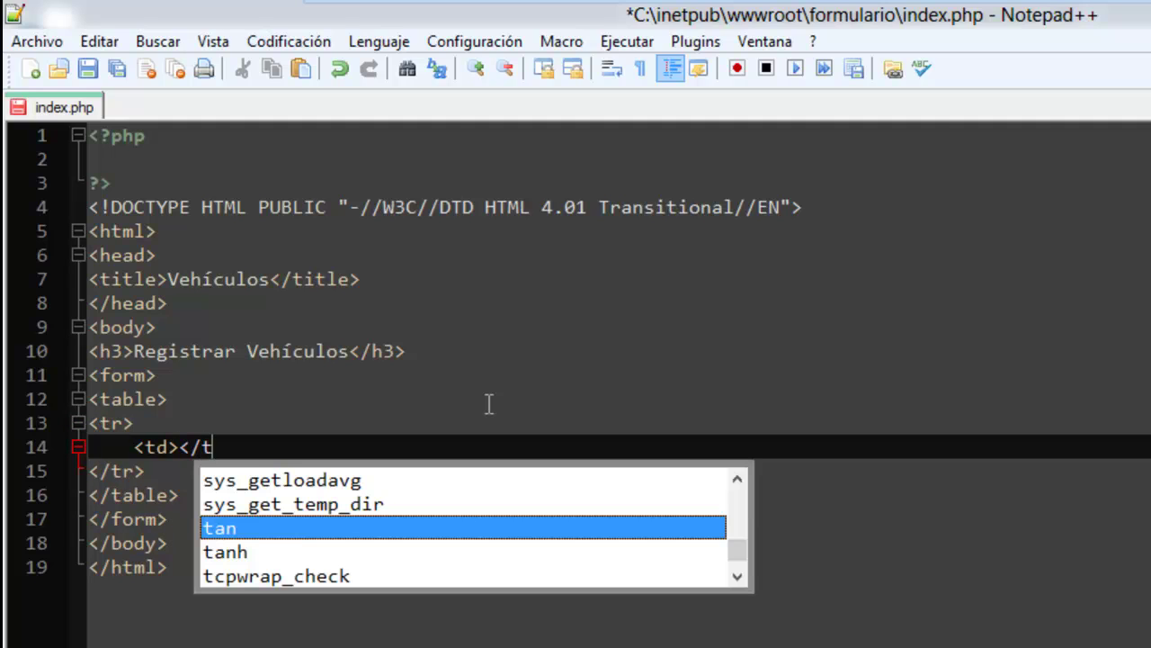
{"action": "type", "text": "d"}
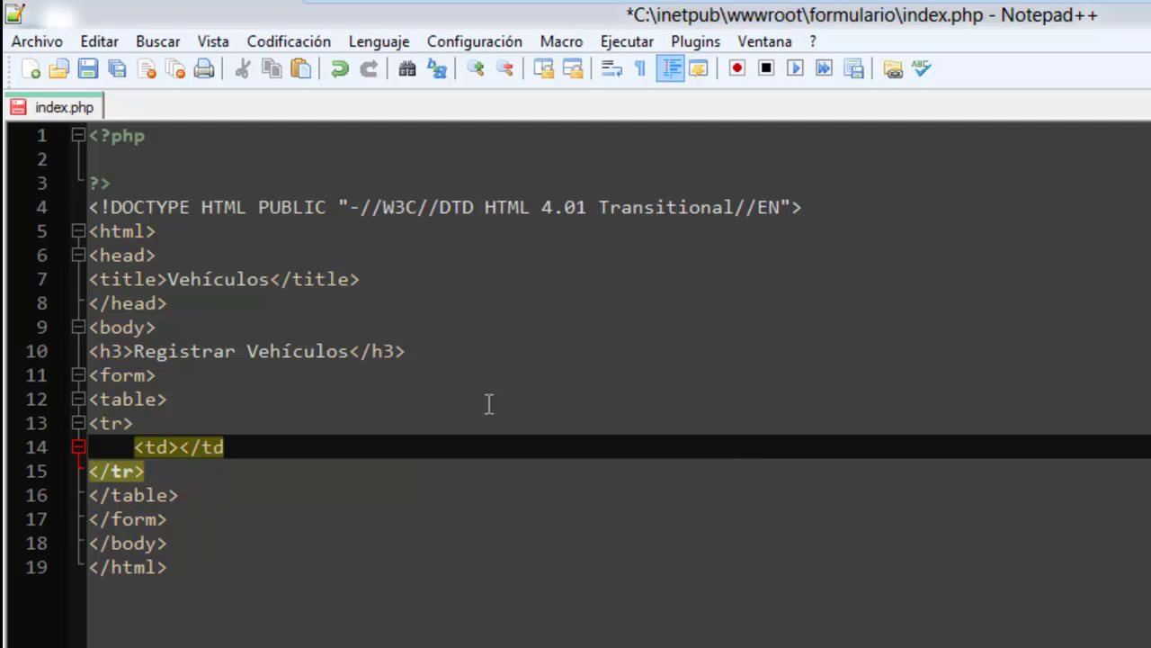
{"action": "type", "text": ">"}
{"action": "key", "text": "shift+Home"}
{"action": "key", "text": "ctrl+c"}
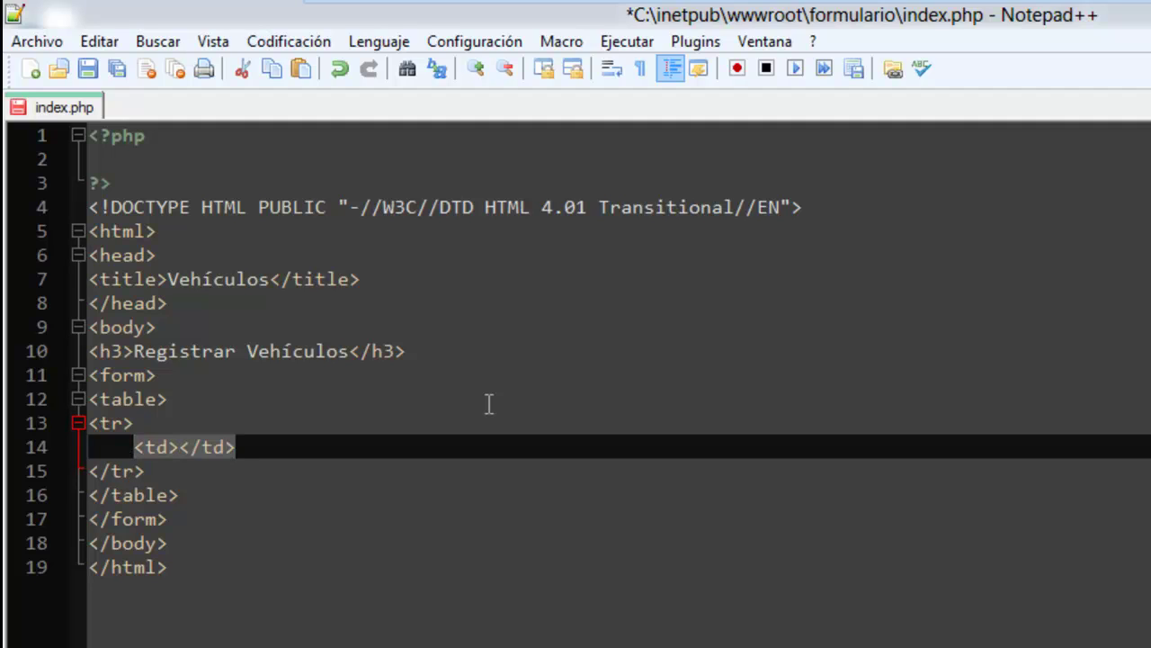
{"action": "key", "text": "End"}
{"action": "key", "text": "Return"}
{"action": "key", "text": "ctrl+v"}
Copy that row and paste a second copy above </table>.
{"action": "key", "text": "Down"}
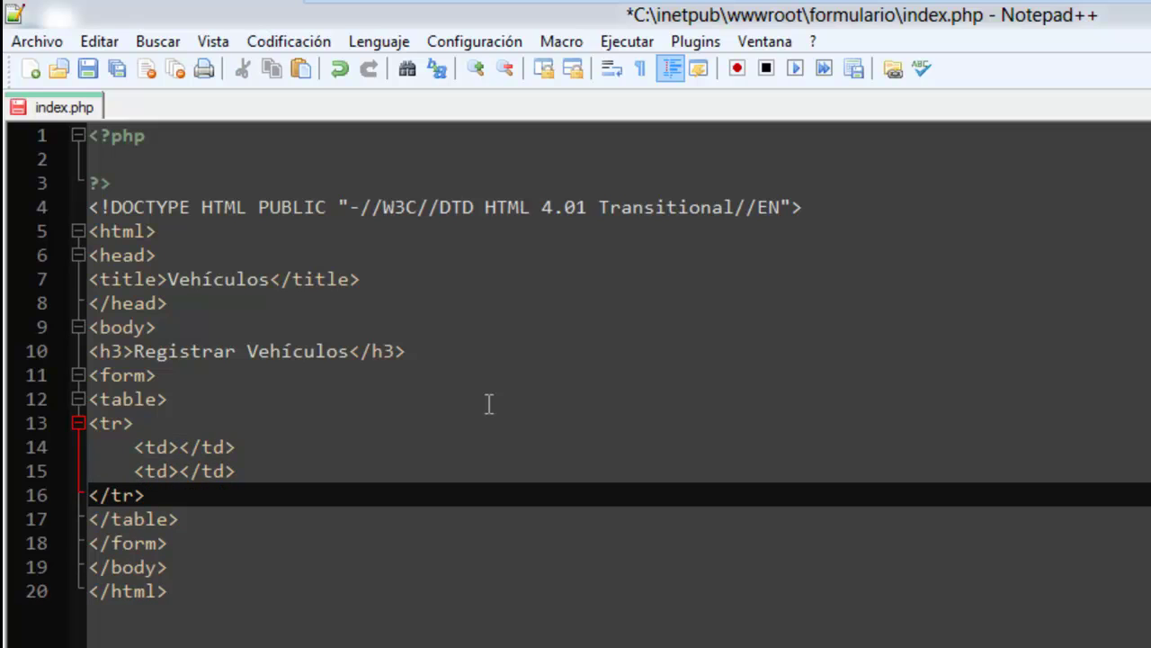
{"action": "key", "text": "shift+Up"}
{"action": "key", "text": "shift+Up"}
{"action": "key", "text": "shift+Up"}
{"action": "key", "text": "shift+Up"}
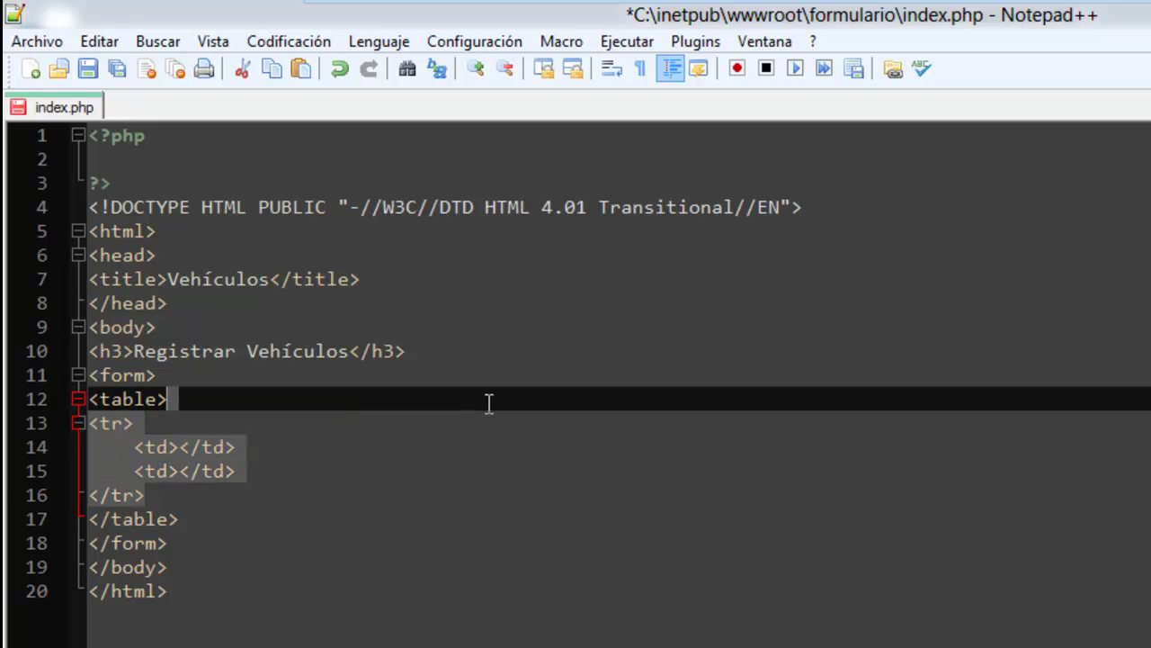
{"action": "key", "text": "shift+Right"}
{"action": "key", "text": "ctrl+c"}
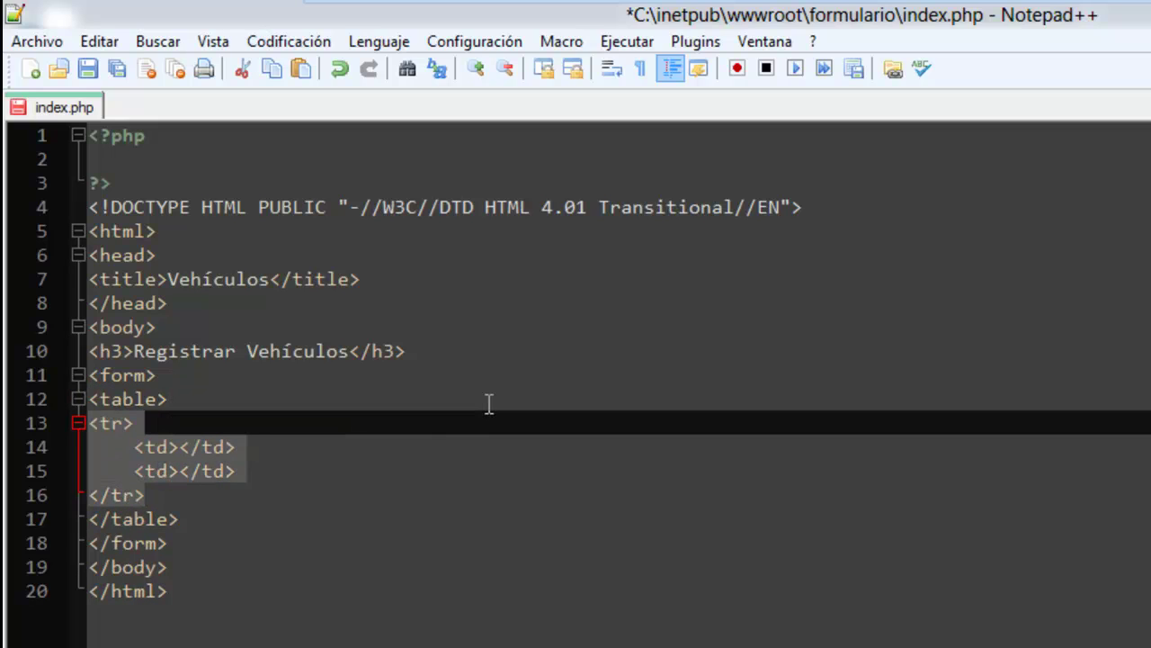
{"action": "key", "text": "Down"}
{"action": "key", "text": "Down"}
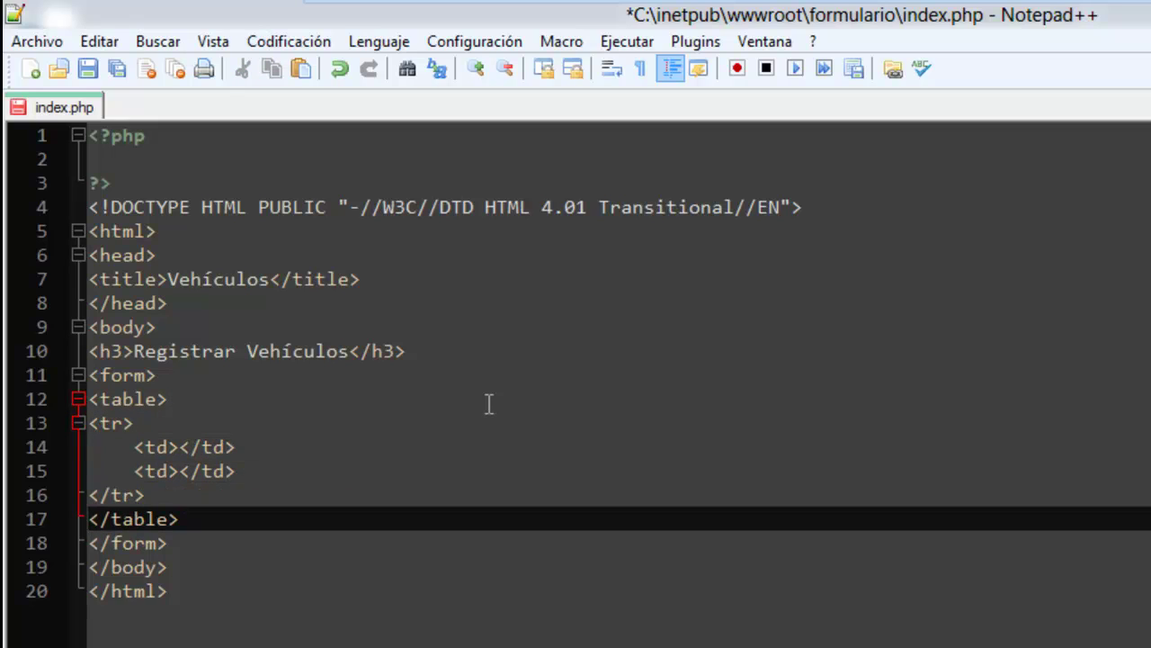
{"action": "key", "text": "Return"}
{"action": "key", "text": "Up"}
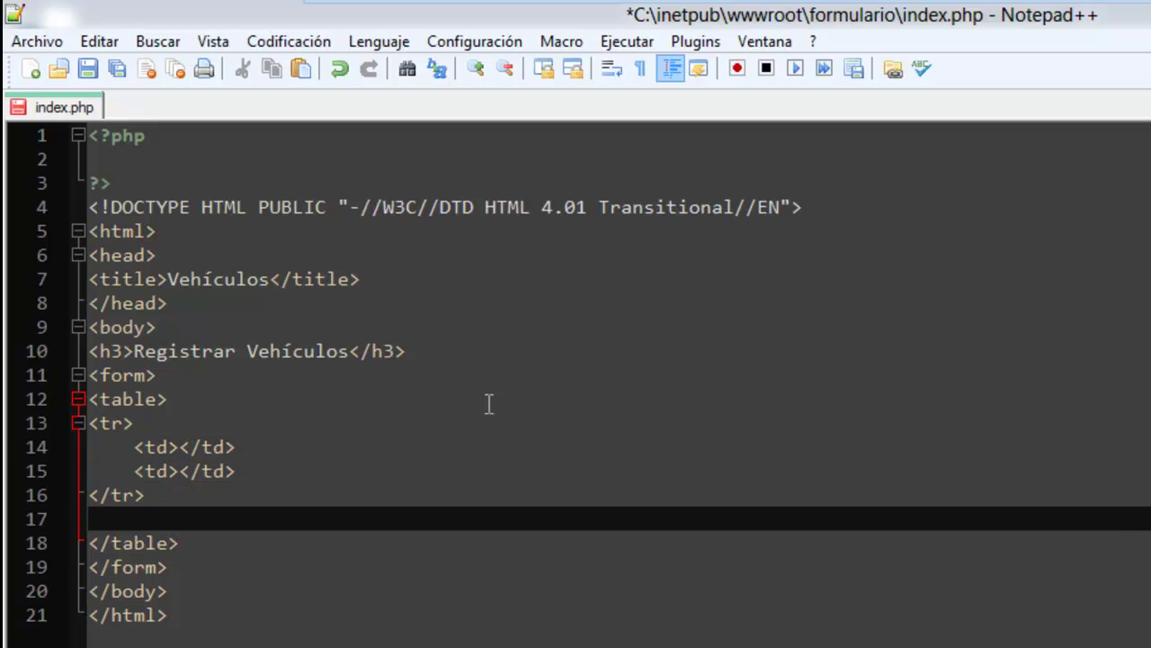
{"action": "key", "text": "ctrl+v"}
{"action": "key", "text": "Return"}
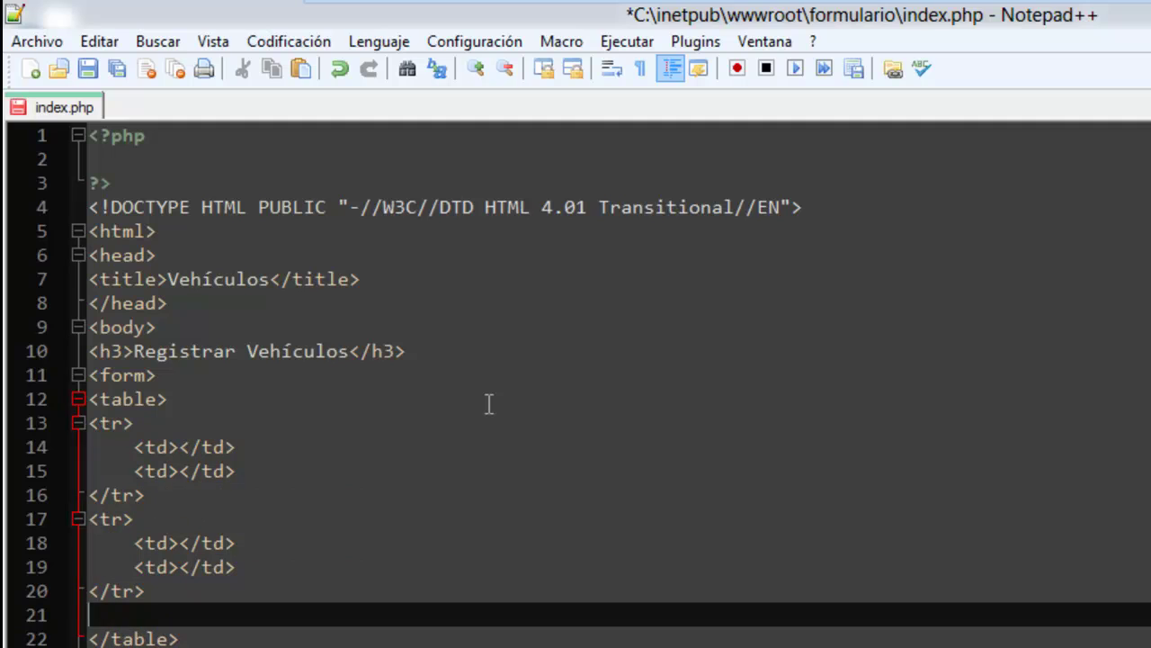
Paste a third row and label the first row's cell 'Tipo vehículo'.
{"action": "key", "text": "ctrl+v"}
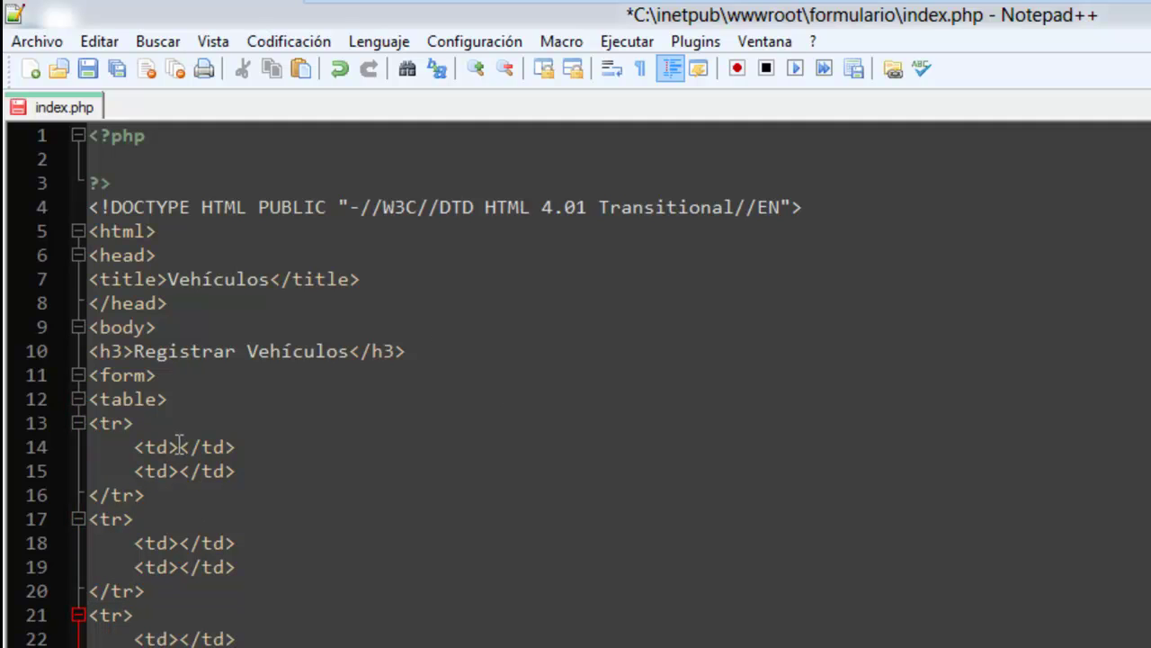
{"action": "left_click", "coordinate": [179, 444]}
{"action": "type", "text": "Ve"}
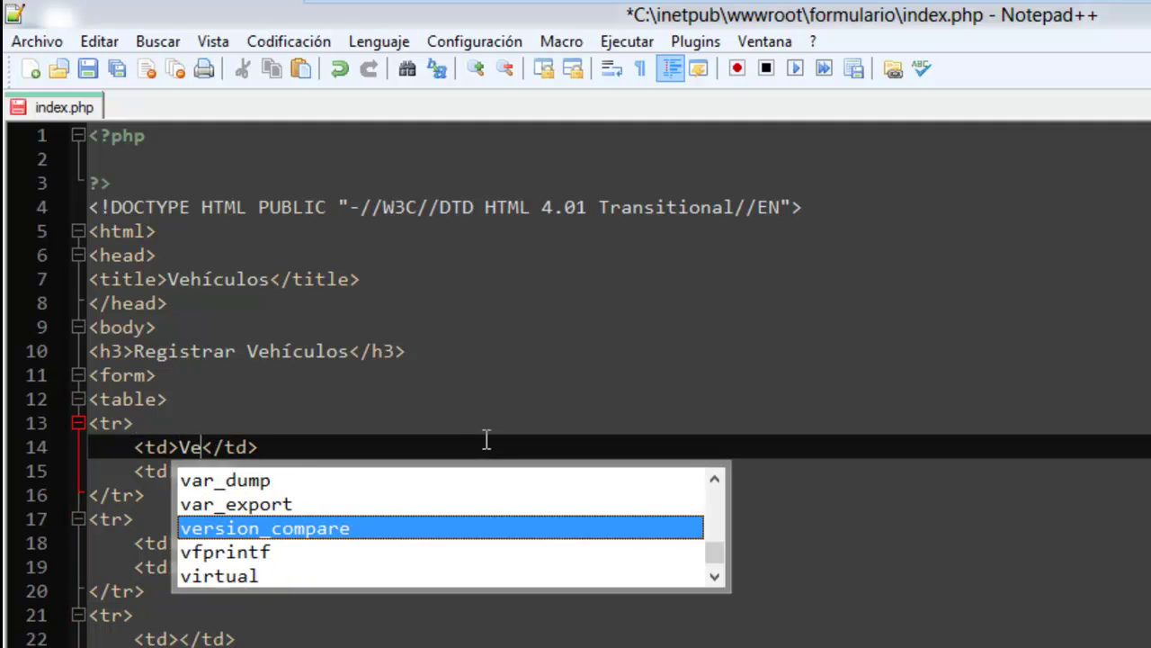
{"action": "key", "text": "BackSpace"}
{"action": "key", "text": "BackSpace"}
{"action": "type", "text": "Tipo vehículo"}
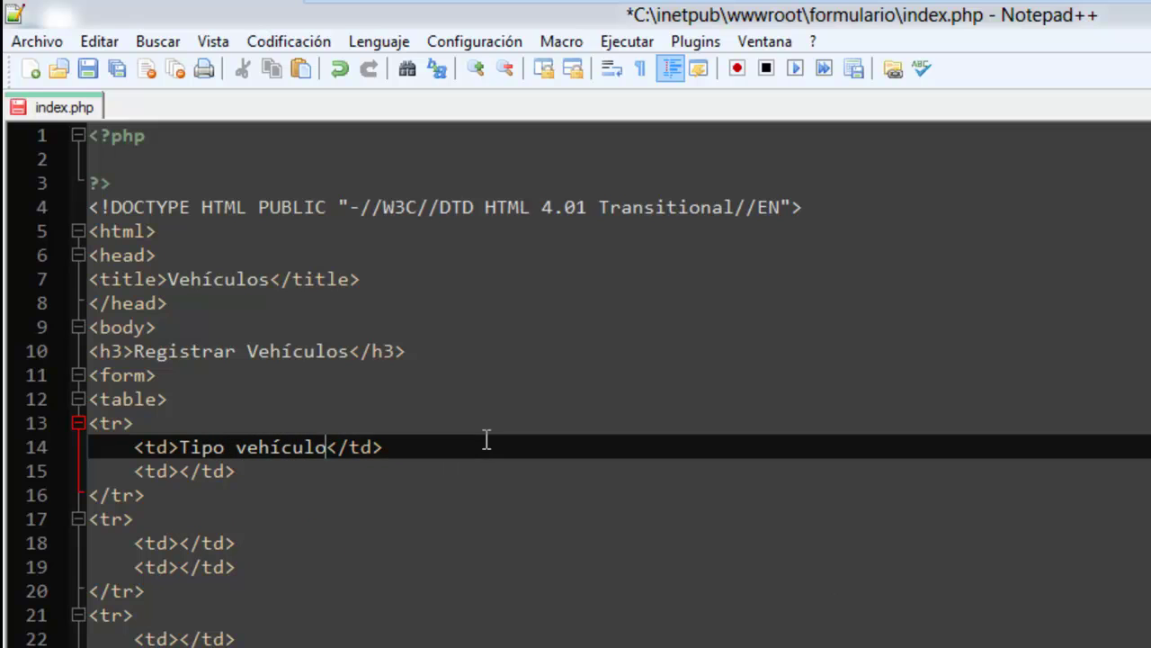
Label the second row's cell 'Matrícula' and save index.php.
{"action": "left_click", "coordinate": [180, 544]}
{"action": "type", "text": "Matr´c"}
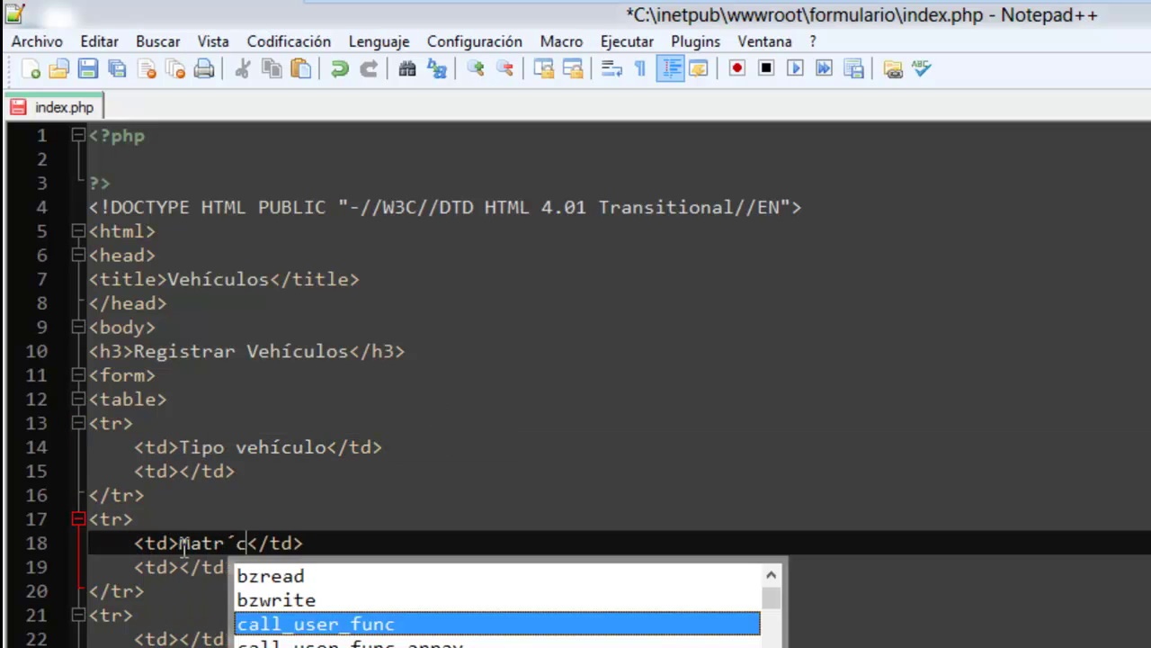
{"action": "key", "text": "BackSpace"}
{"action": "key", "text": "BackSpace"}
{"action": "type", "text": "ícula"}
{"action": "left_click", "coordinate": [191, 645]}
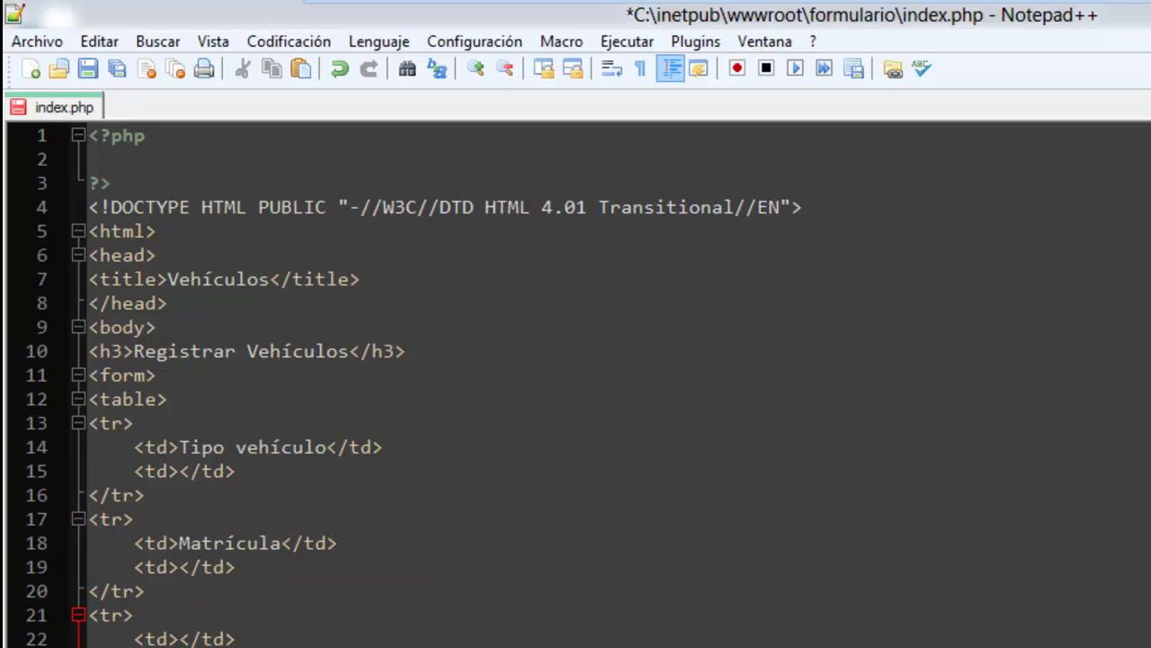
{"action": "key", "text": "ctrl+s"}
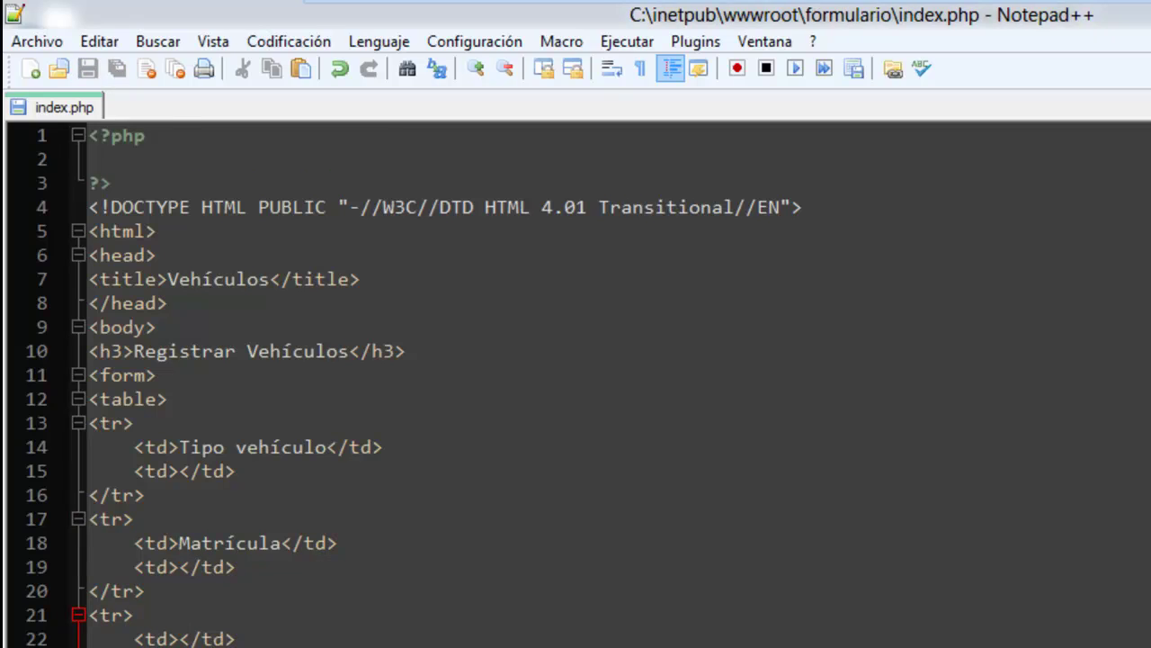
{"action": "key", "text": "alt+Tab"}
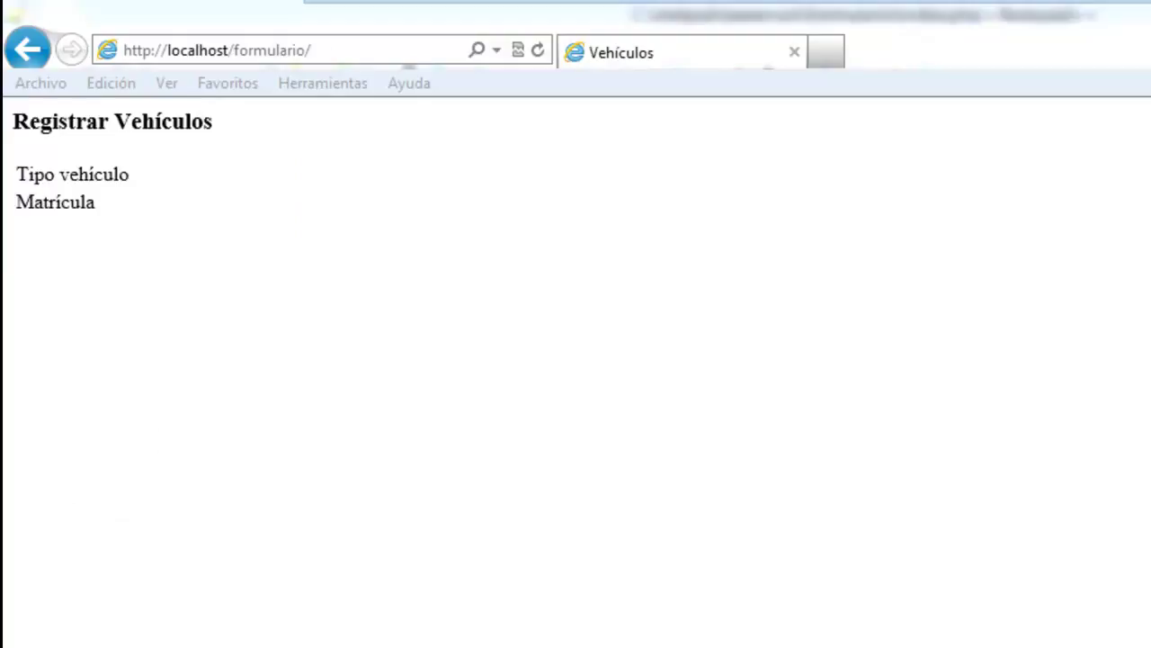
Set index.php's encoding to UTF-8 without BOM and recheck the page in the browser.
{"action": "key", "text": "alt+Tab"}
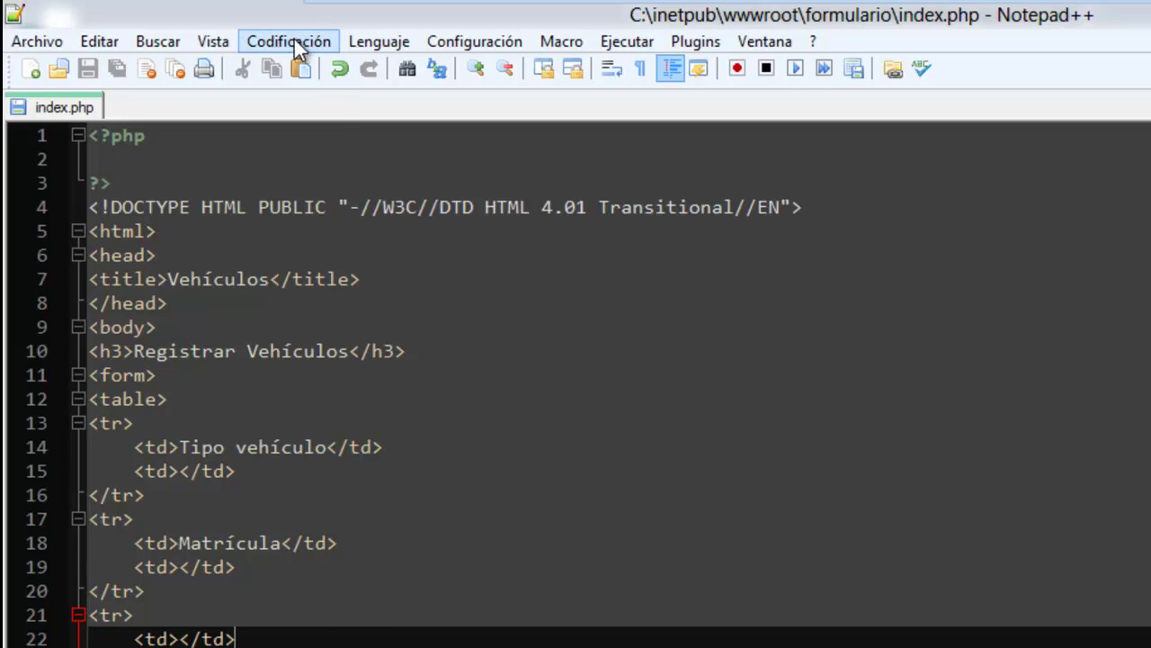
{"action": "left_click", "coordinate": [290, 40]}
{"action": "left_click", "coordinate": [648, 151]}
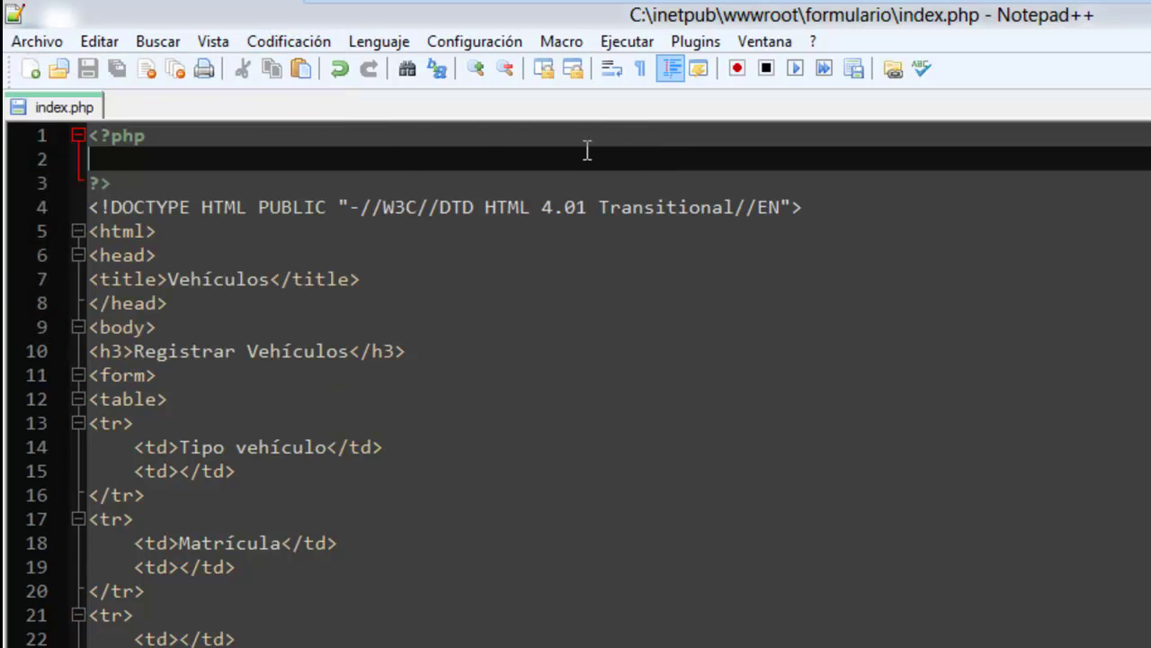
{"action": "left_click", "coordinate": [295, 41]}
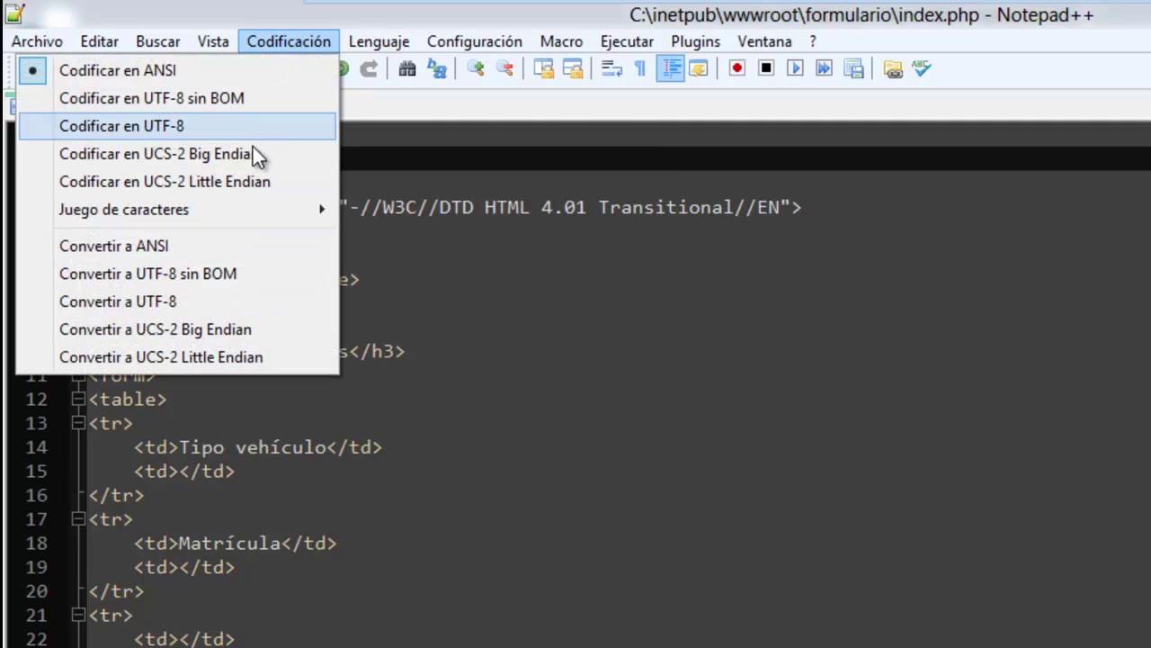
{"action": "left_click", "coordinate": [234, 98]}
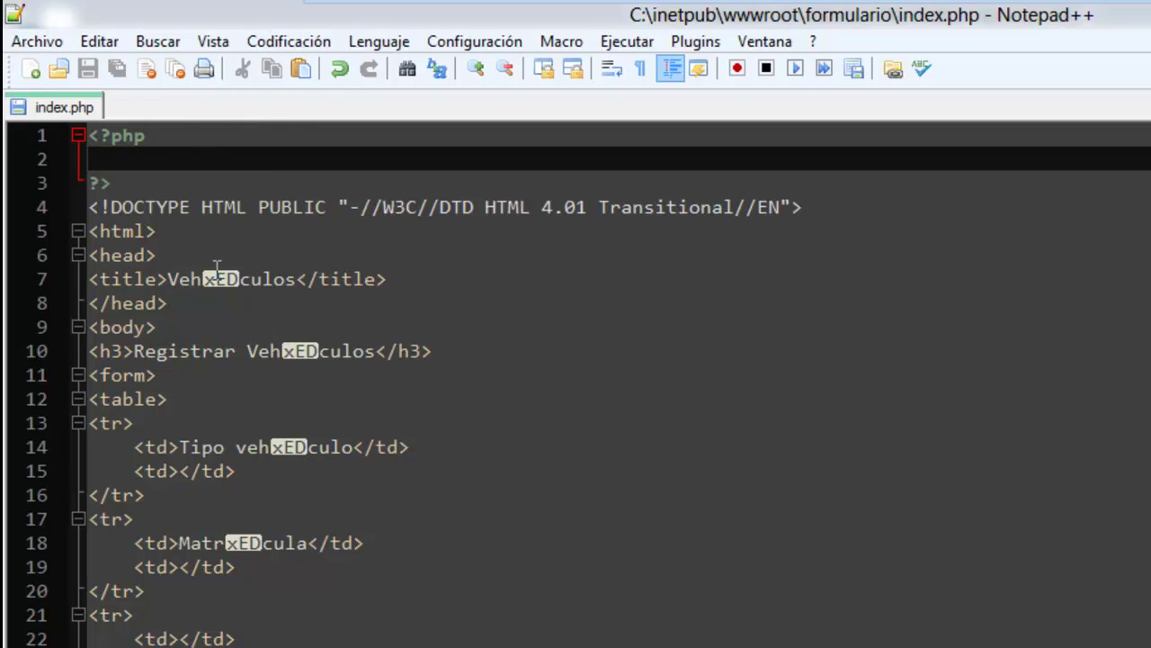
{"action": "key", "text": "alt+Tab"}
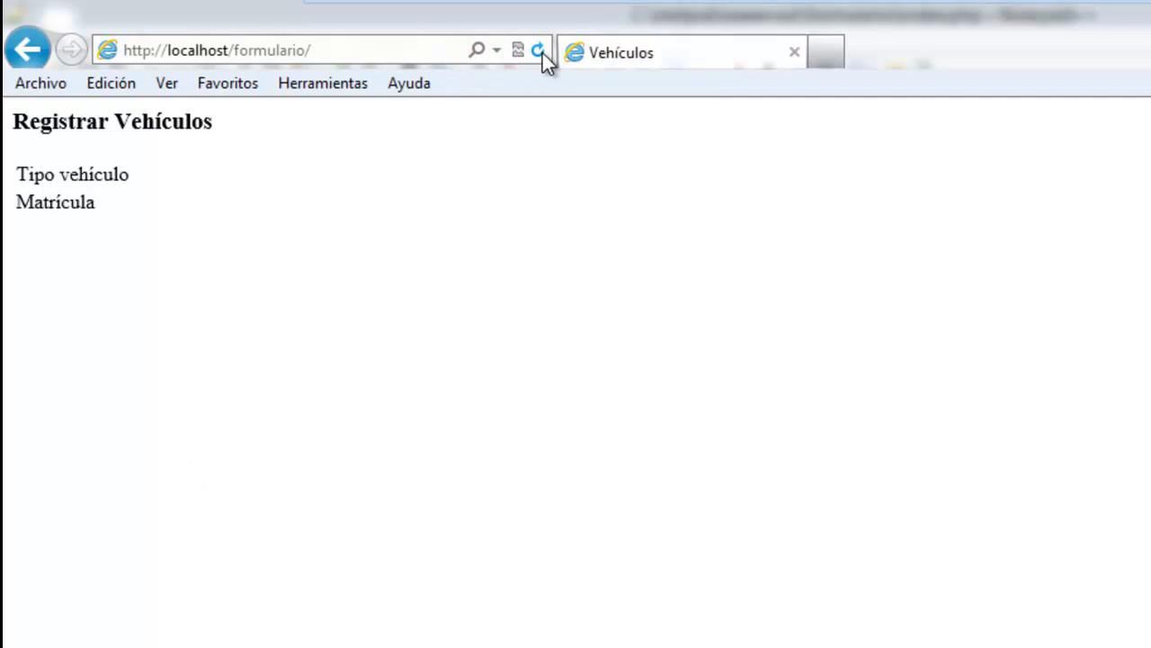
{"action": "key", "text": "alt+Tab"}
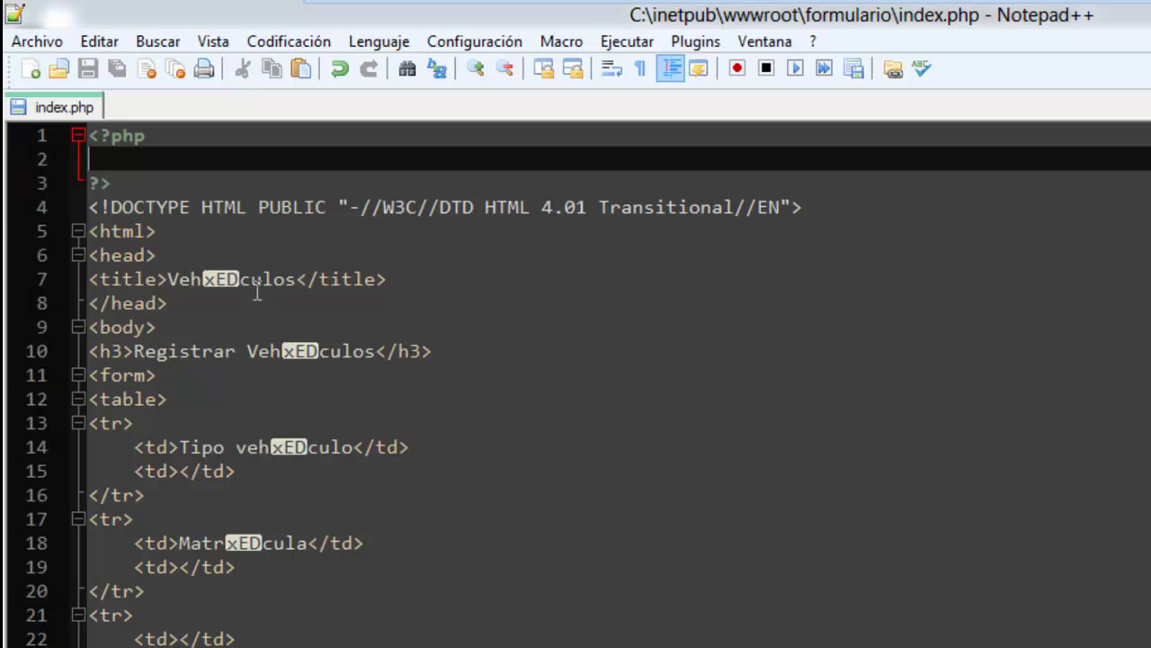
{"action": "left_click", "coordinate": [250, 280]}
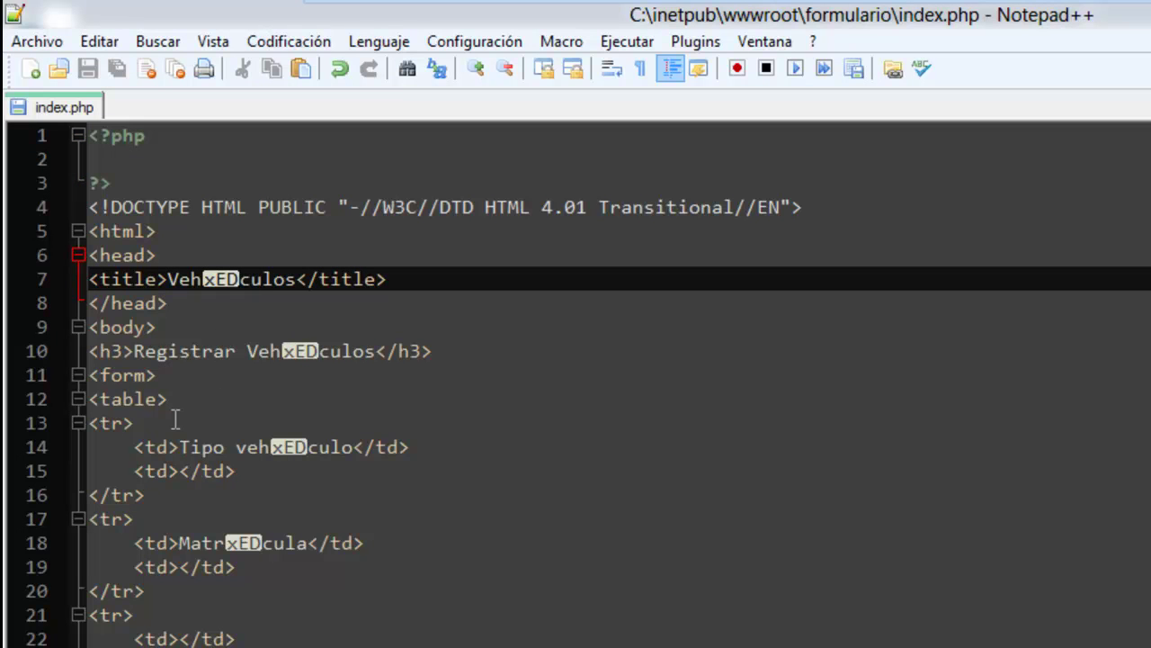
Add <input type="text" name="tipo" /> to the Tipo vehículo row, save, and reload the browser.
{"action": "left_click", "coordinate": [177, 472]}
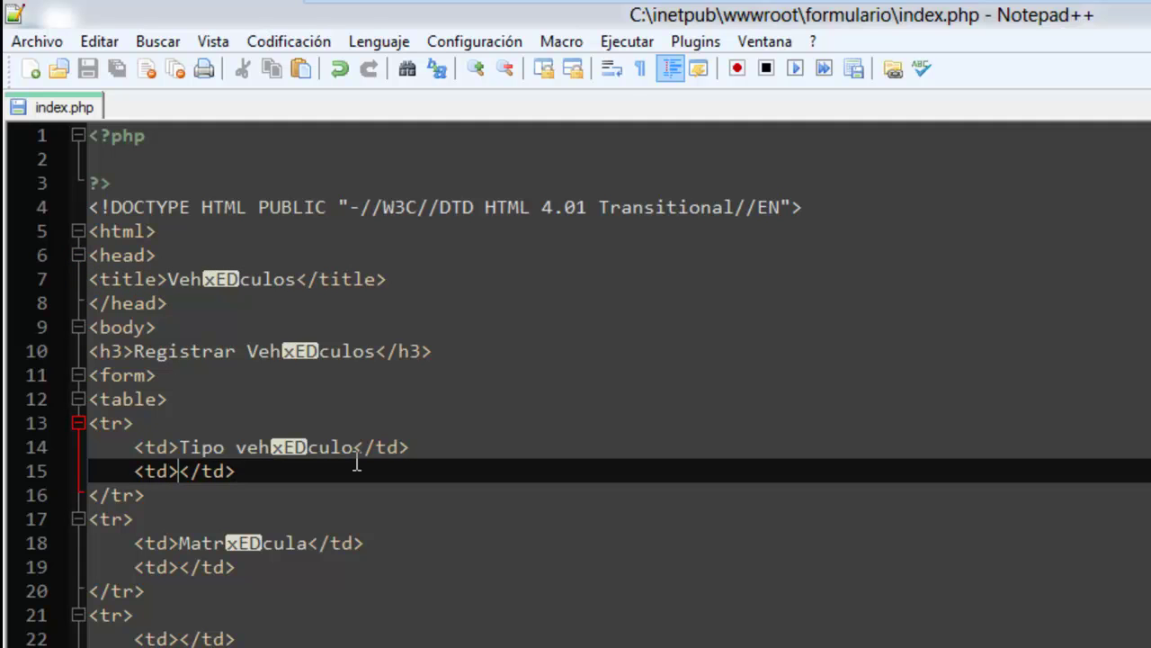
{"action": "type", "text": "<inptu"}
{"action": "key", "text": "BackSpace"}
{"action": "key", "text": "BackSpace"}
{"action": "type", "text": "ut type"}
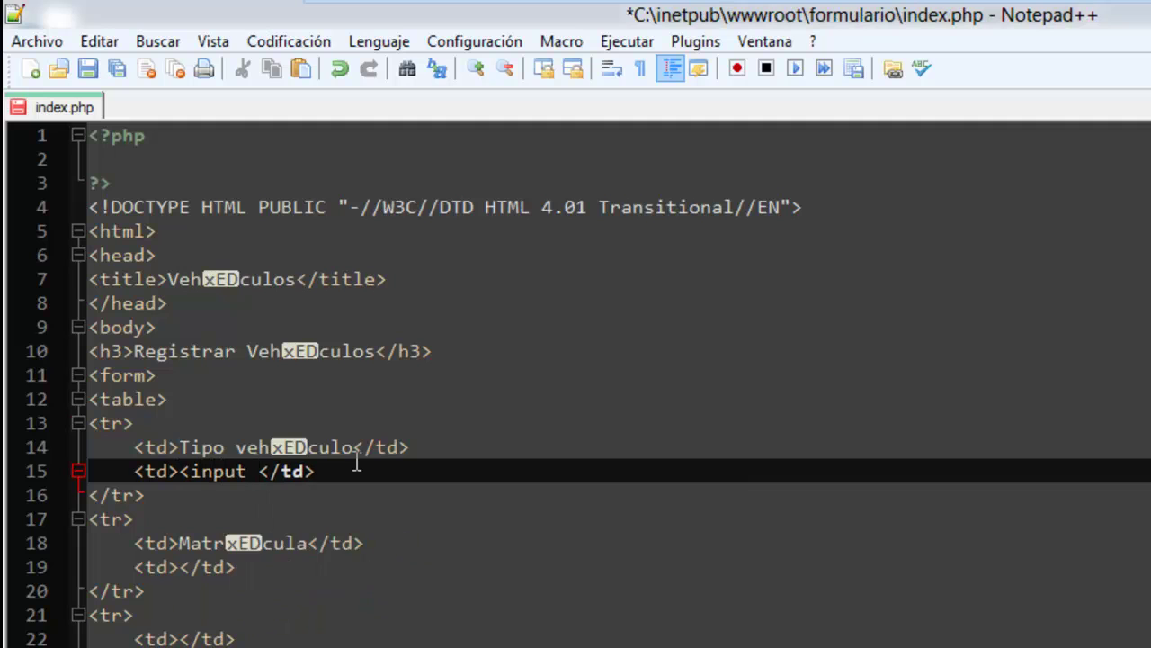
{"action": "type", "text": "=\"text"}
{"action": "type", "text": "\" name"}
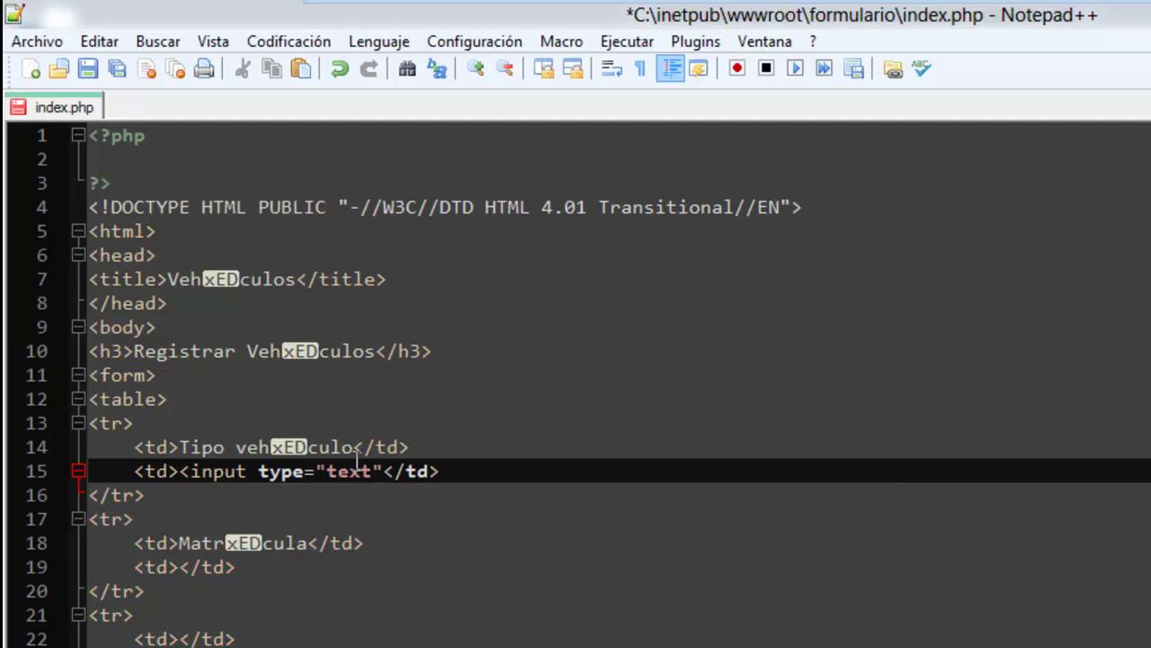
{"action": "type", "text": "=\"\""}
{"action": "key", "text": "Left"}
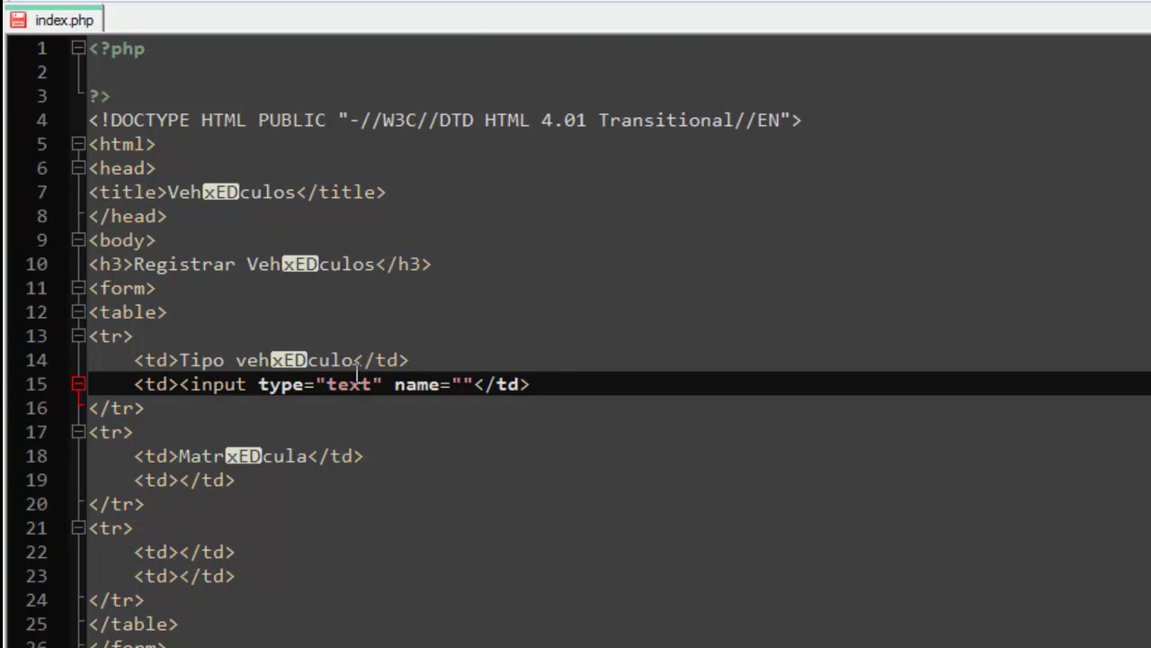
{"action": "type", "text": "v"}
{"action": "key", "text": "BackSpace"}
{"action": "type", "text": "tipo"}
{"action": "key", "text": "Right"}
{"action": "type", "text": "/>"}
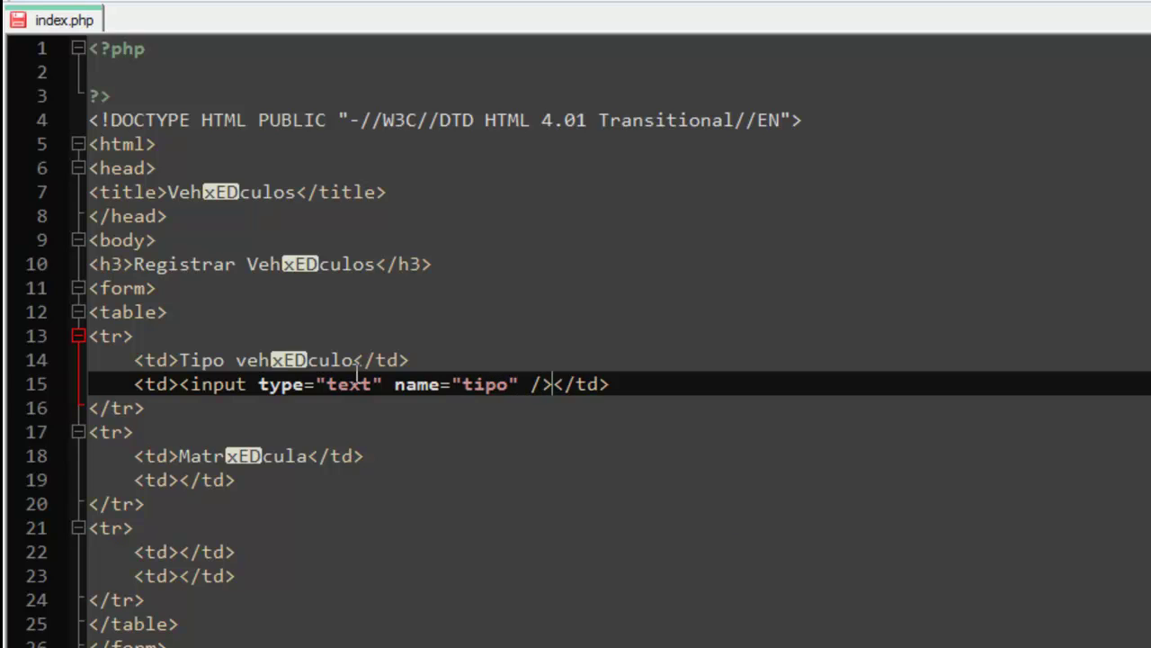
{"action": "key", "text": "ctrl+s"}
{"action": "key", "text": "alt+Tab"}
{"action": "key", "text": "F5"}
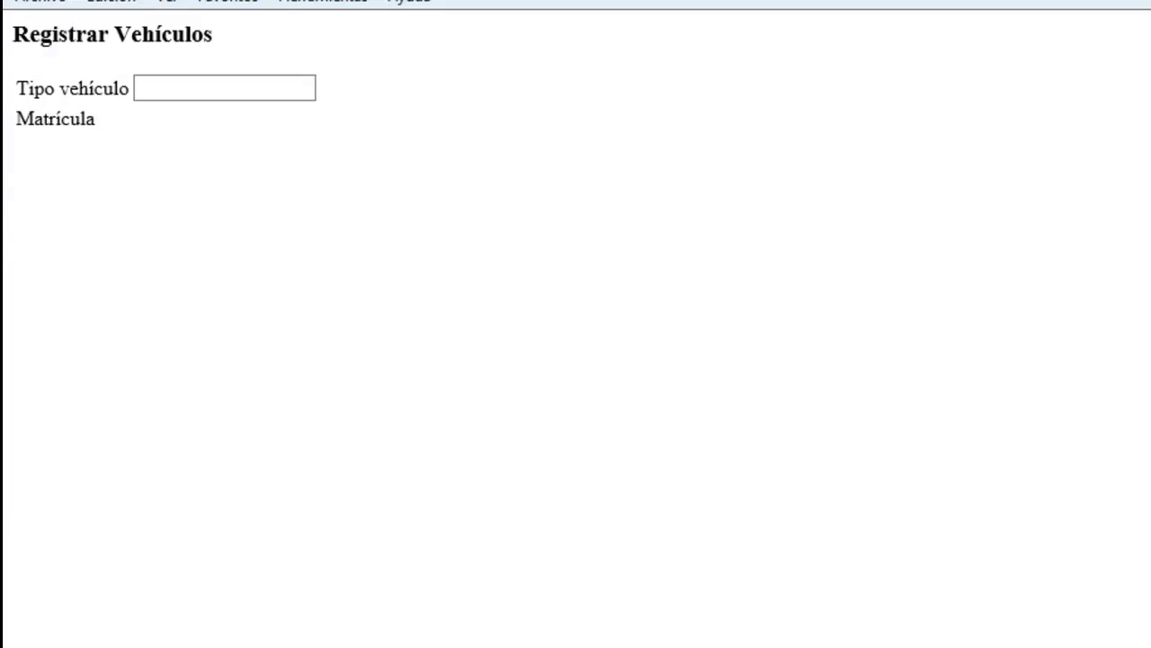
{"action": "left_click", "coordinate": [217, 97]}
{"action": "key", "text": "alt+Tab"}
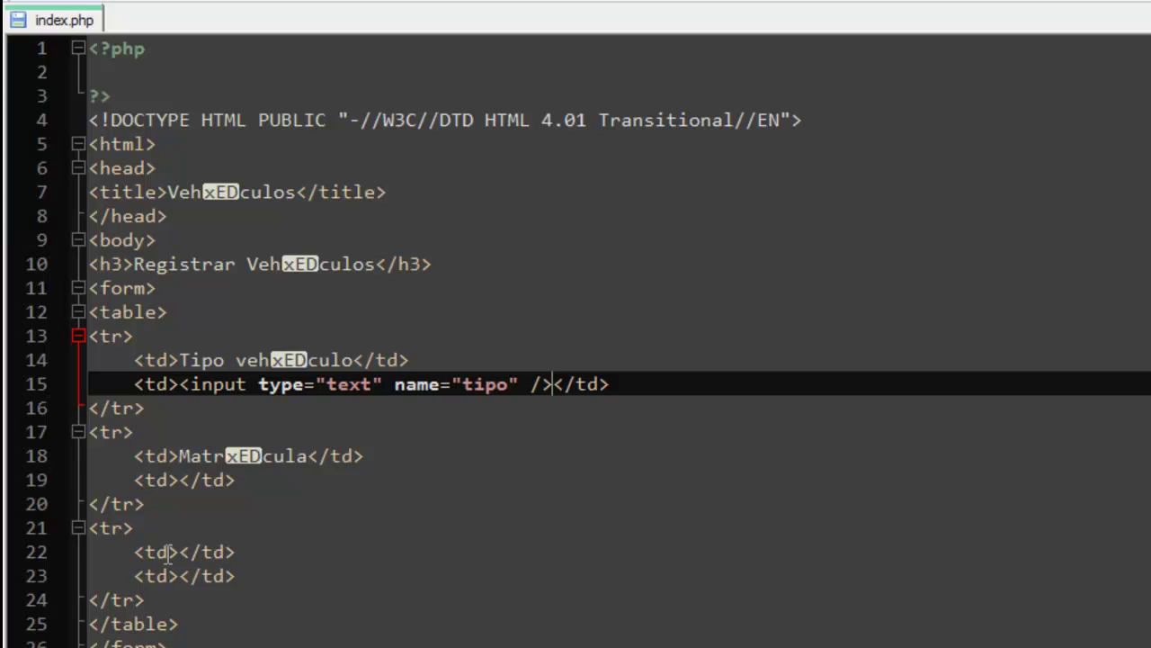
Copy the input into the Matrícula row named matri, and delete the garbled xED in the title.
{"action": "left_click", "coordinate": [182, 384]}
{"action": "left_click", "coordinate": [553, 384]}
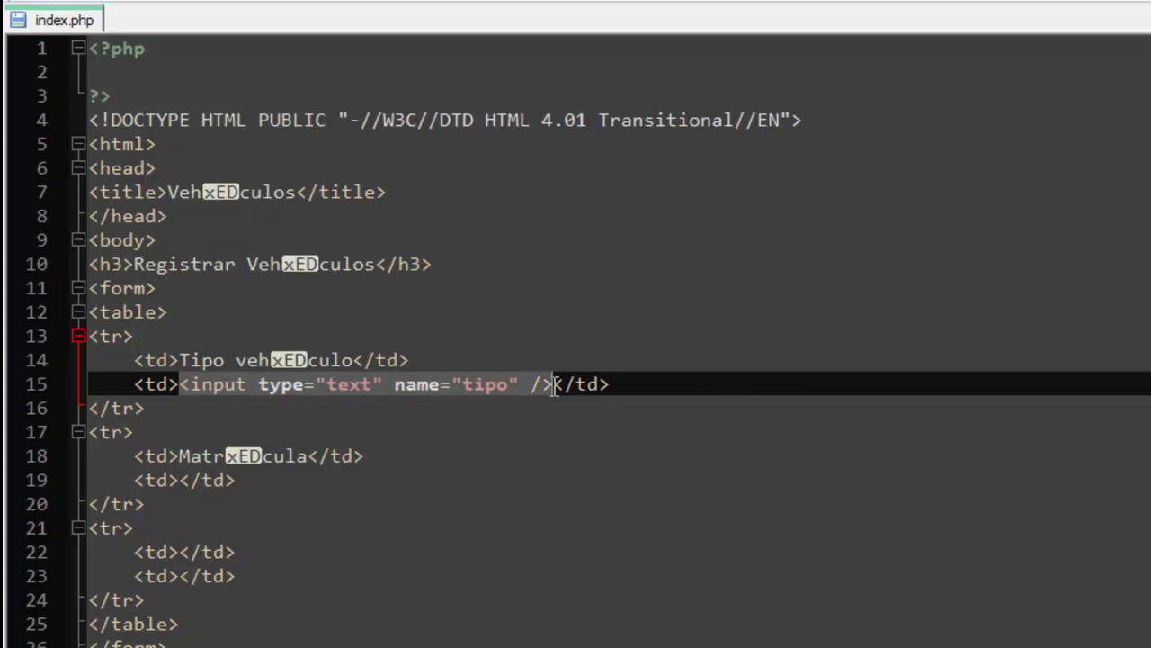
{"action": "right_click", "coordinate": [532, 385]}
{"action": "left_click", "coordinate": [583, 434]}
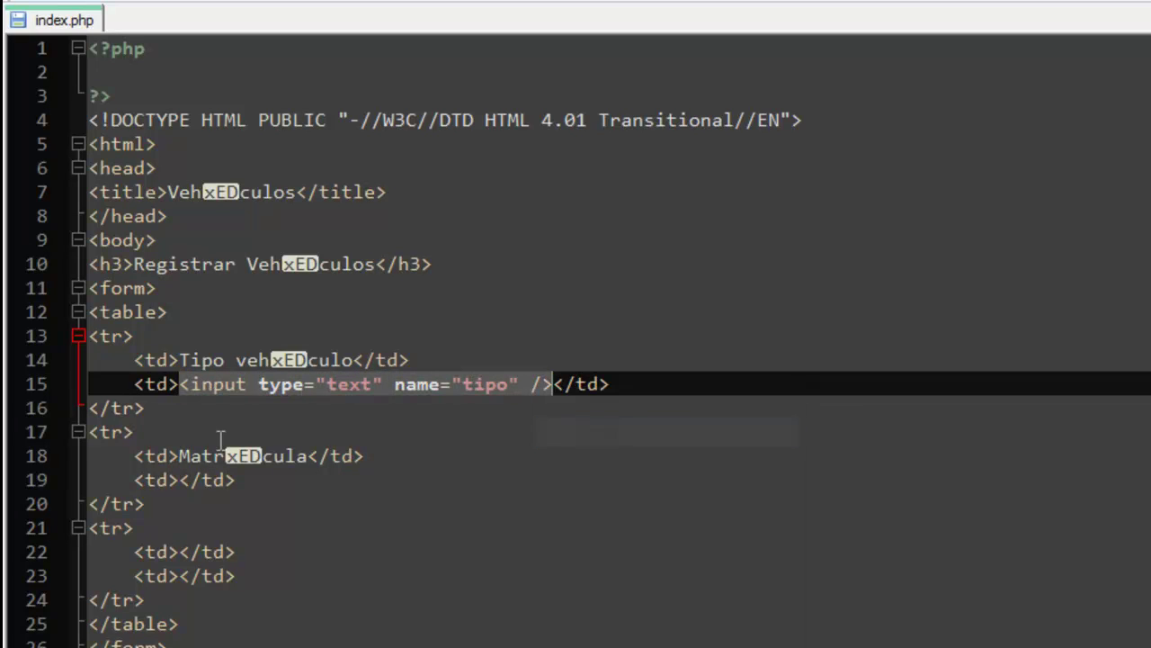
{"action": "left_click", "coordinate": [177, 480]}
{"action": "type", "text": "<input type=\"text\" name=\"tipo\" />"}
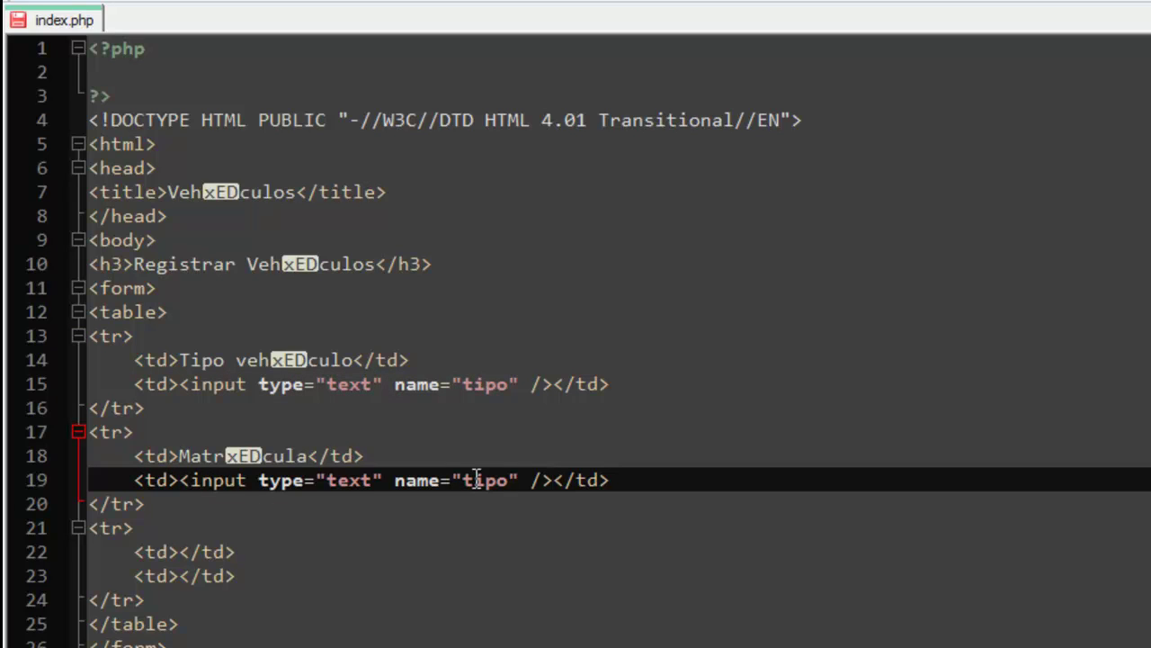
{"action": "double_click", "coordinate": [477, 480]}
{"action": "type", "text": "mat"}
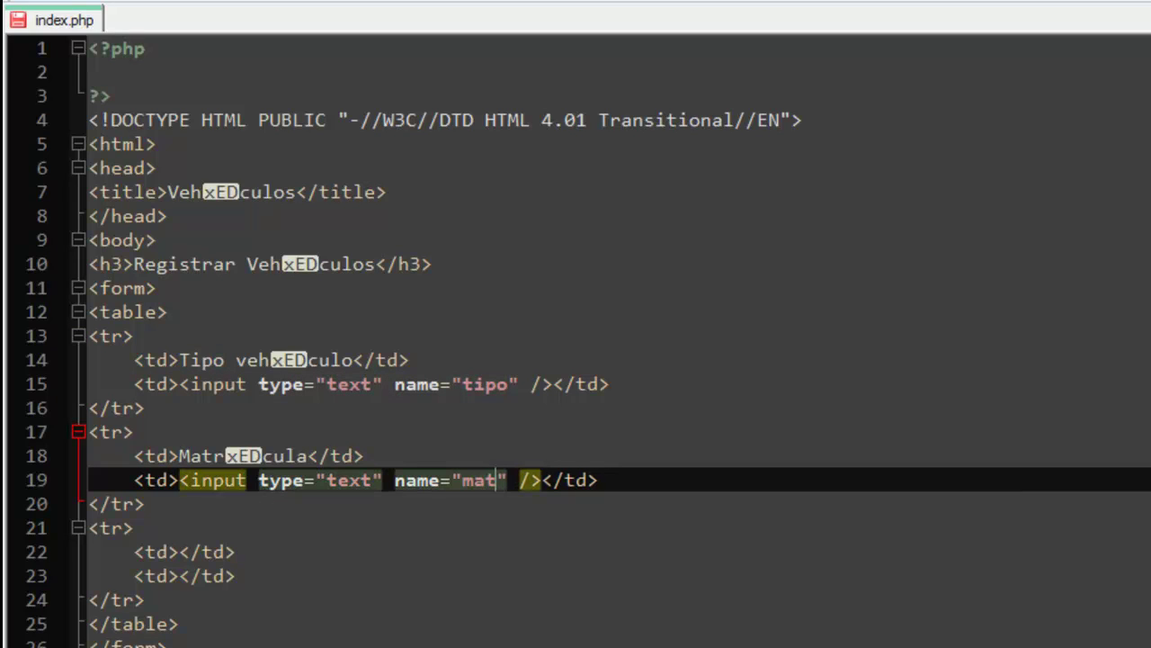
{"action": "key", "text": "BackSpace"}
{"action": "key", "text": "BackSpace"}
{"action": "key", "text": "BackSpace"}
{"action": "type", "text": "mar"}
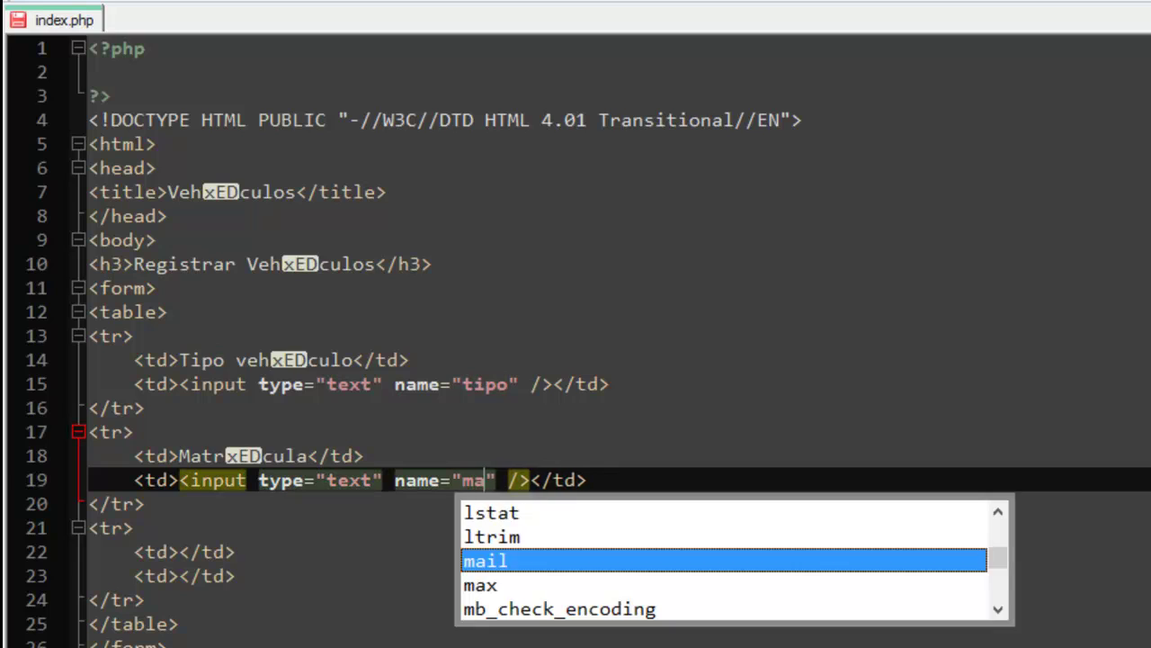
{"action": "type", "text": "ti"}
{"action": "key", "text": "BackSpace"}
{"action": "key", "text": "BackSpace"}
{"action": "key", "text": "BackSpace"}
{"action": "type", "text": "tri"}
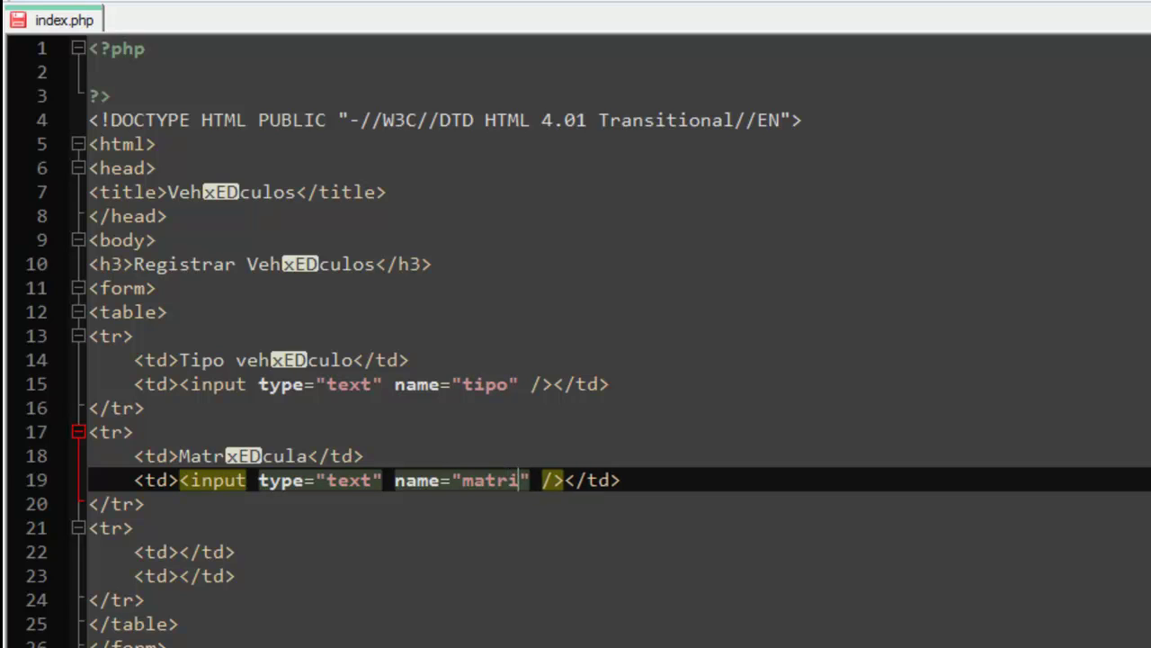
{"action": "left_click", "coordinate": [243, 195]}
{"action": "key", "text": "BackSpace"}
Restore the accented word Vehículos in the page title and the h3 heading.
{"action": "type", "text": "í"}
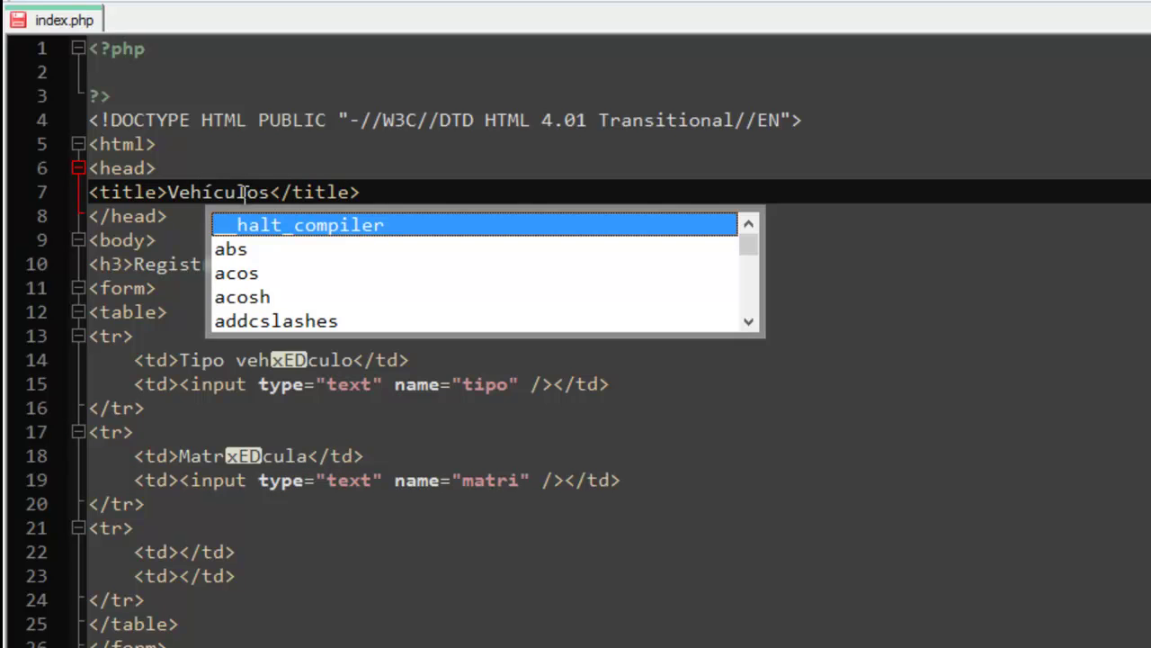
{"action": "left_click", "coordinate": [179, 264]}
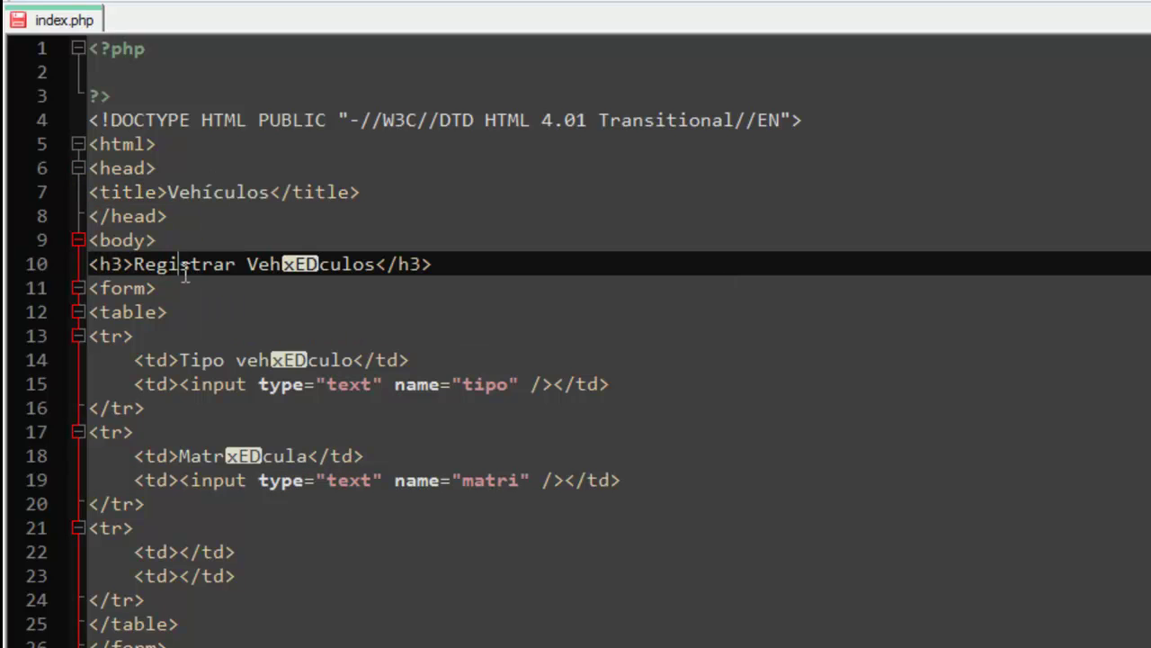
{"action": "double_click", "coordinate": [219, 188]}
{"action": "right_click", "coordinate": [217, 186]}
{"action": "left_click", "coordinate": [268, 236]}
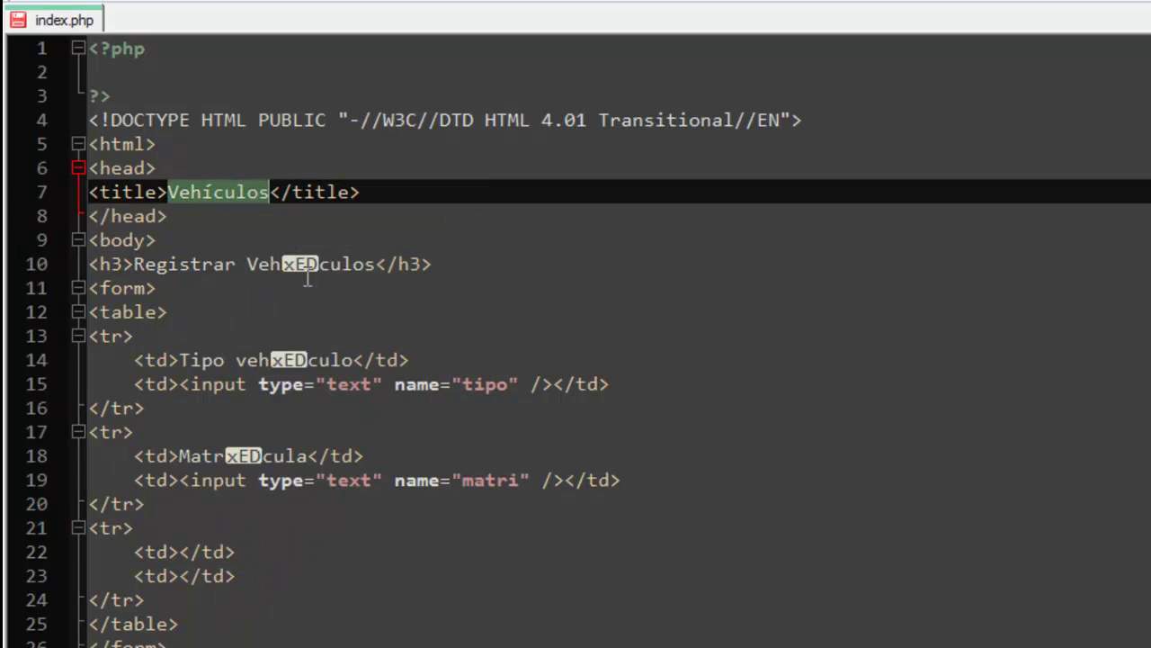
{"action": "double_click", "coordinate": [311, 265]}
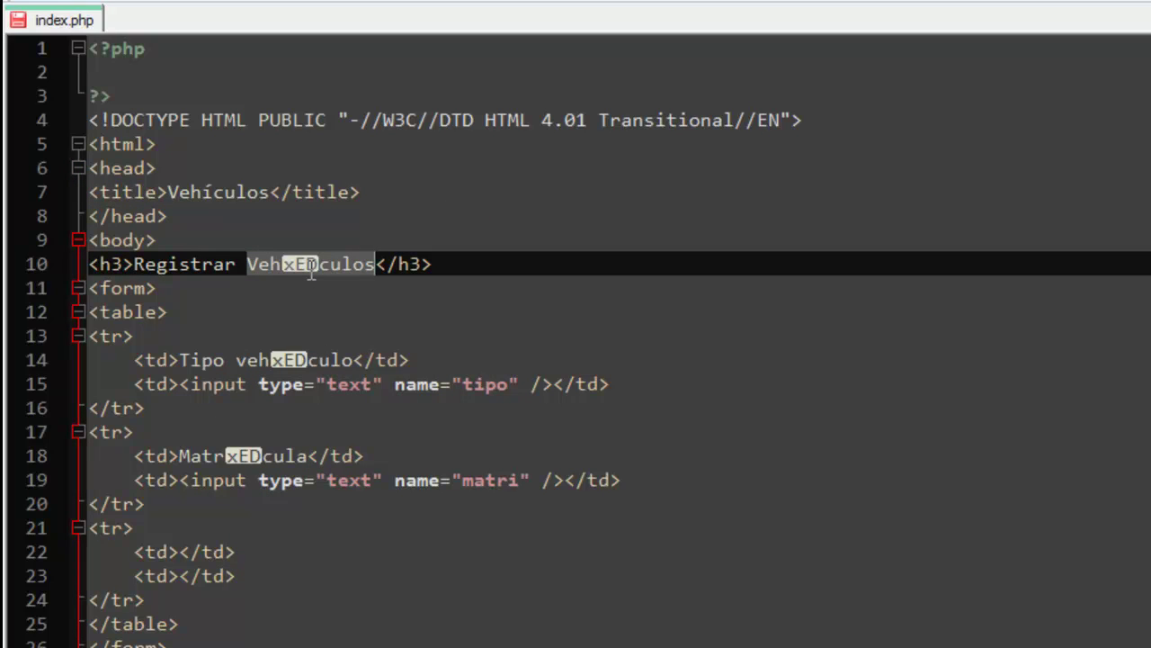
{"action": "key", "text": "ctrl+v"}
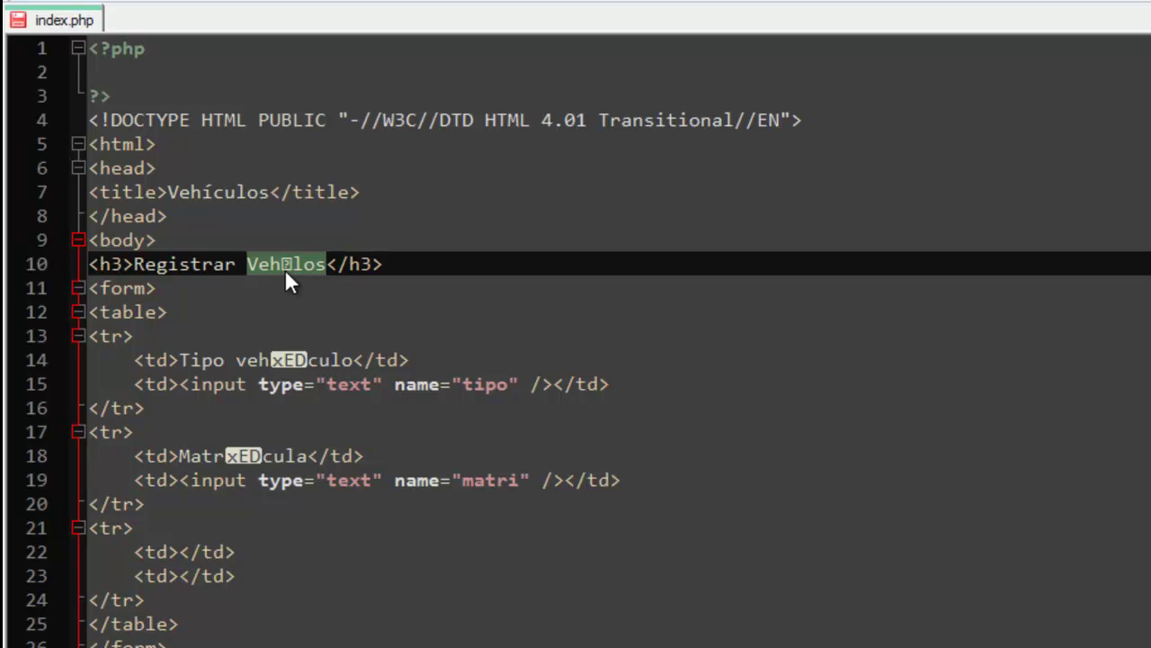
{"action": "type", "text": "Veh"}
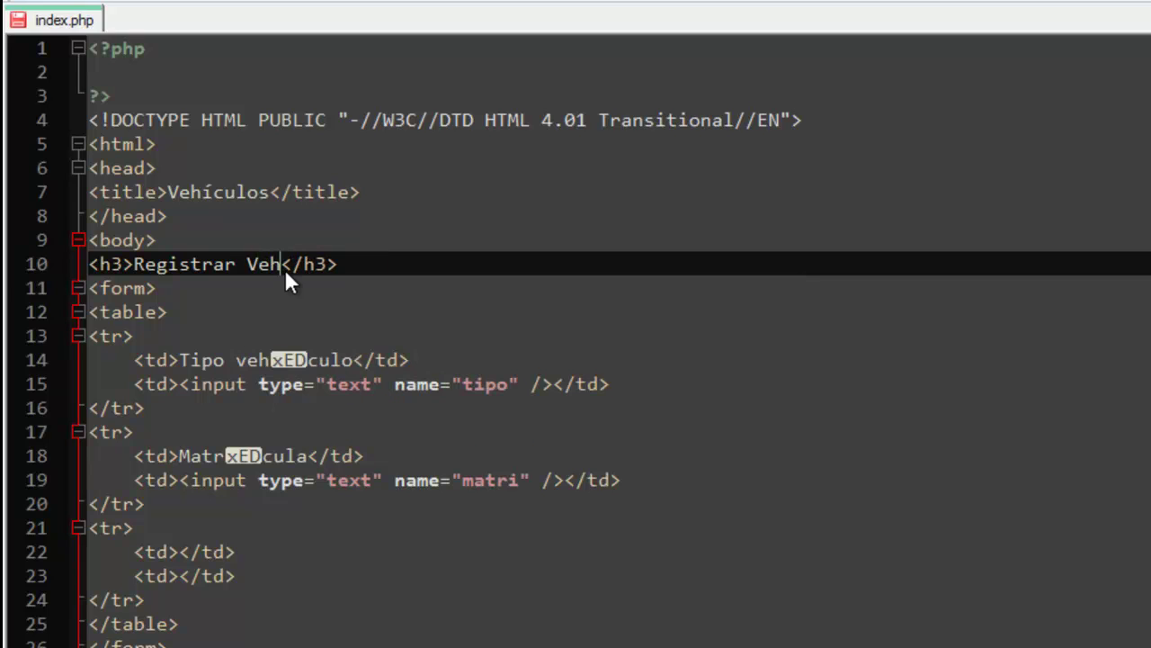
{"action": "type", "text": "ículos"}
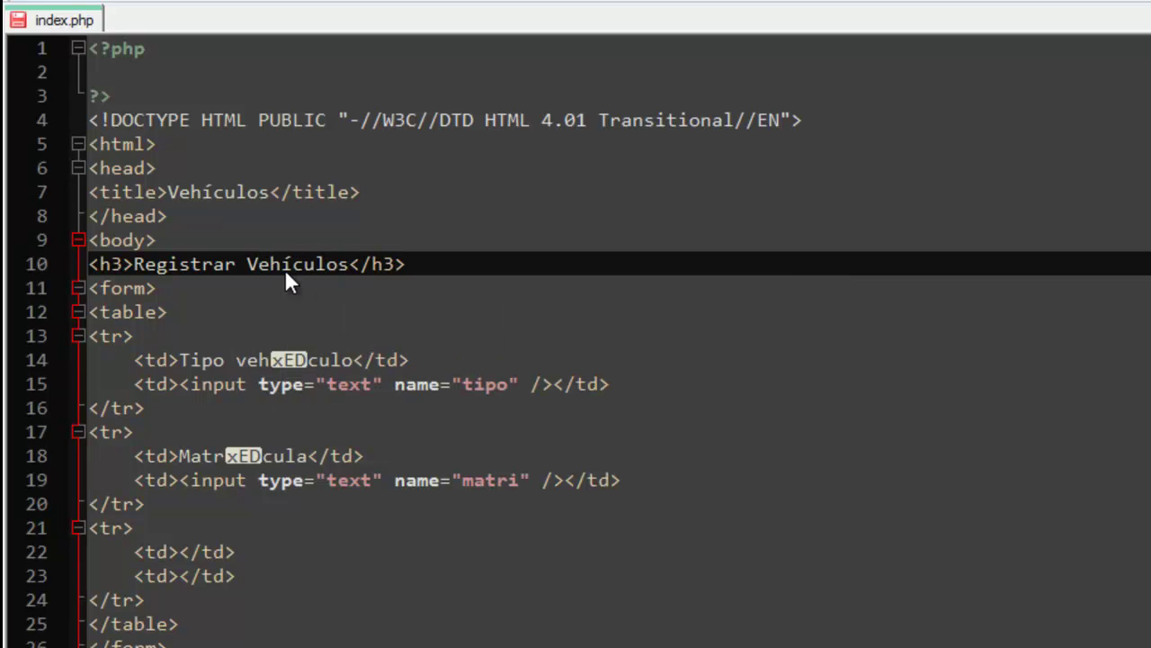
Retype the table labels as vehículo and Matrícula, then save the file.
{"action": "double_click", "coordinate": [288, 359]}
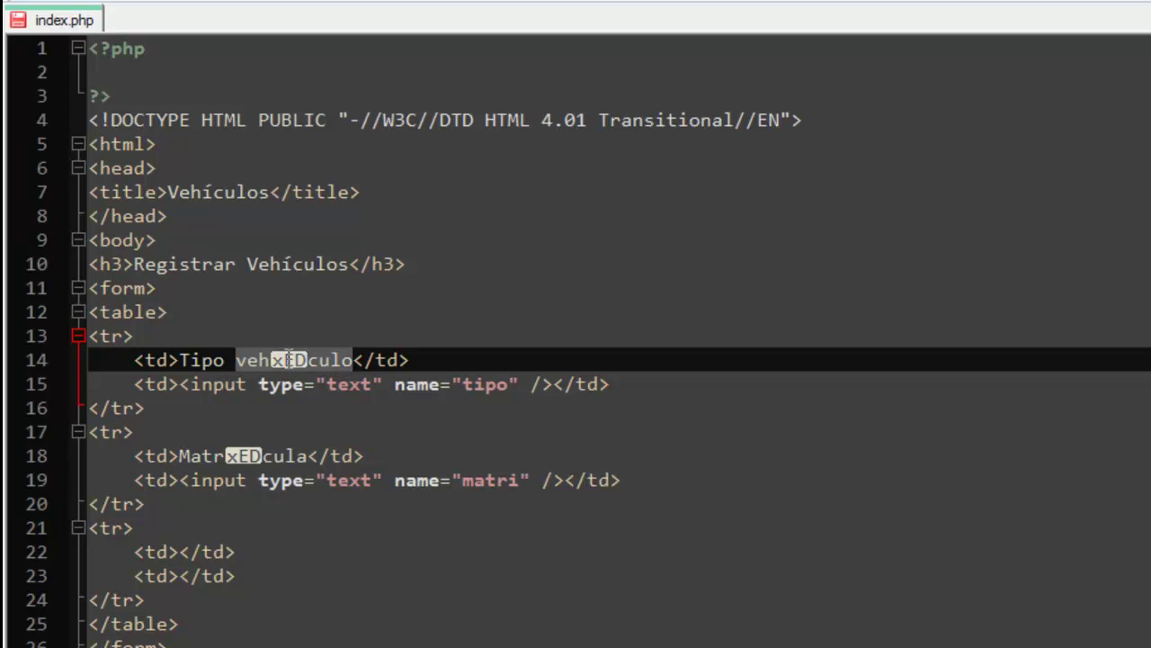
{"action": "type", "text": "vehículo"}
{"action": "double_click", "coordinate": [253, 454]}
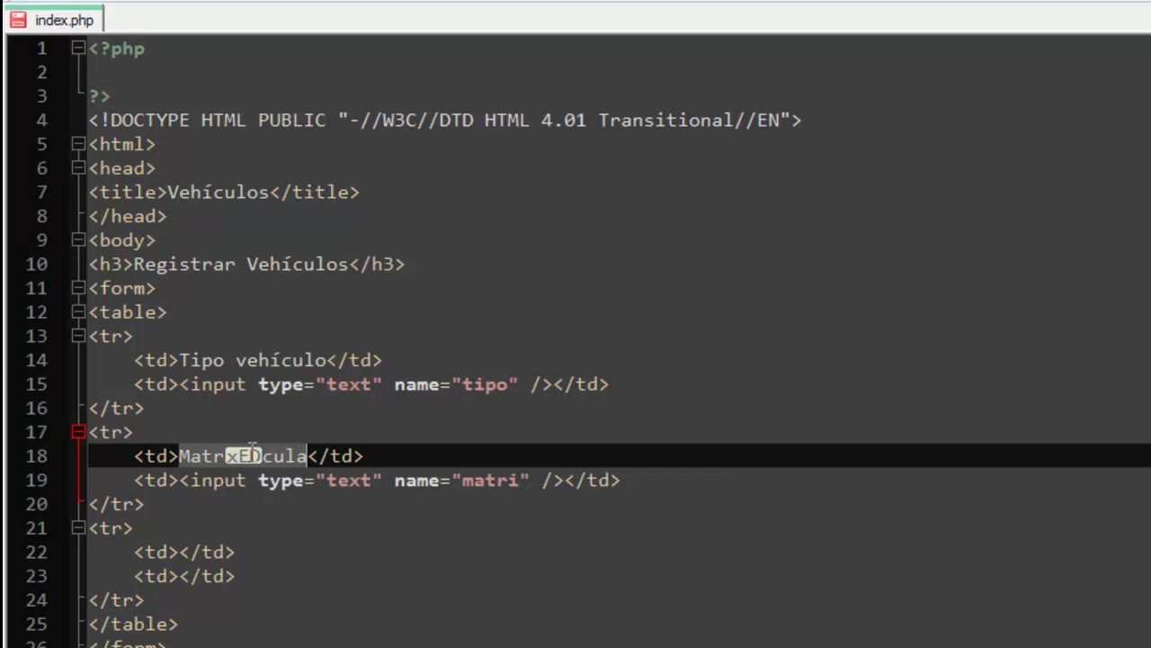
{"action": "type", "text": "MaTRÍC"}
{"action": "key", "text": "BackSpace"}
{"action": "key", "text": "BackSpace"}
{"action": "key", "text": "BackSpace"}
{"action": "key", "text": "BackSpace"}
{"action": "key", "text": "BackSpace"}
{"action": "key", "text": "BackSpace"}
{"action": "type", "text": "Mati"}
{"action": "key", "text": "Escape"}
{"action": "key", "text": "BackSpace"}
{"action": "type", "text": "rícula"}
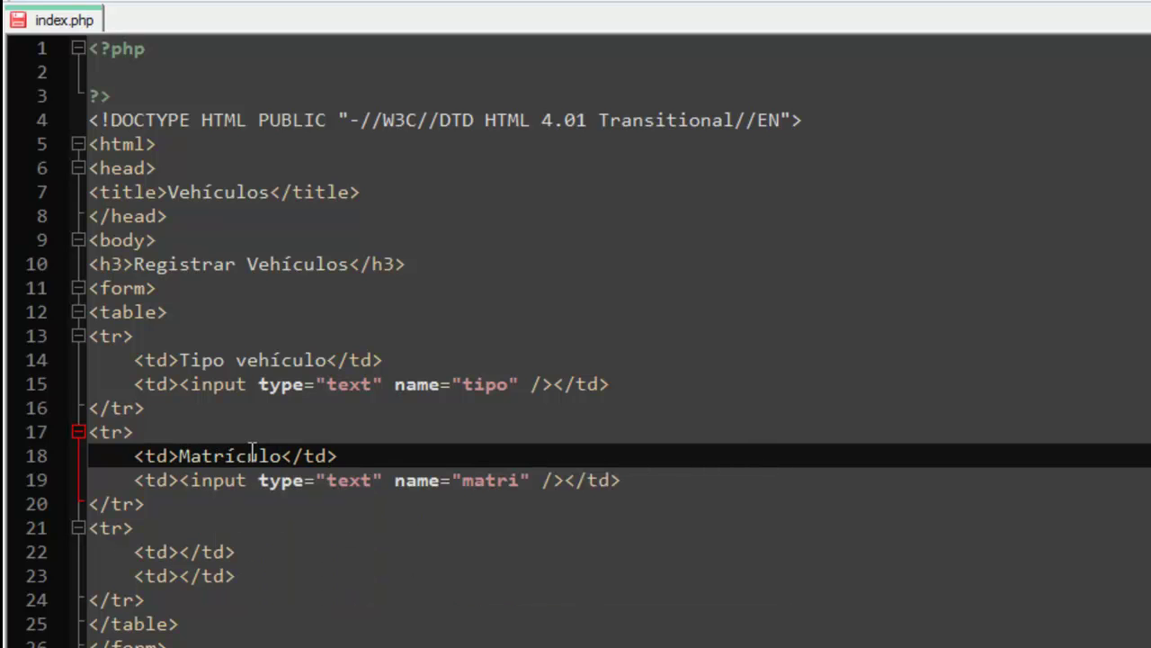
{"action": "key", "text": "BackSpace"}
{"action": "type", "text": "a"}
{"action": "key", "text": "ctrl+s"}
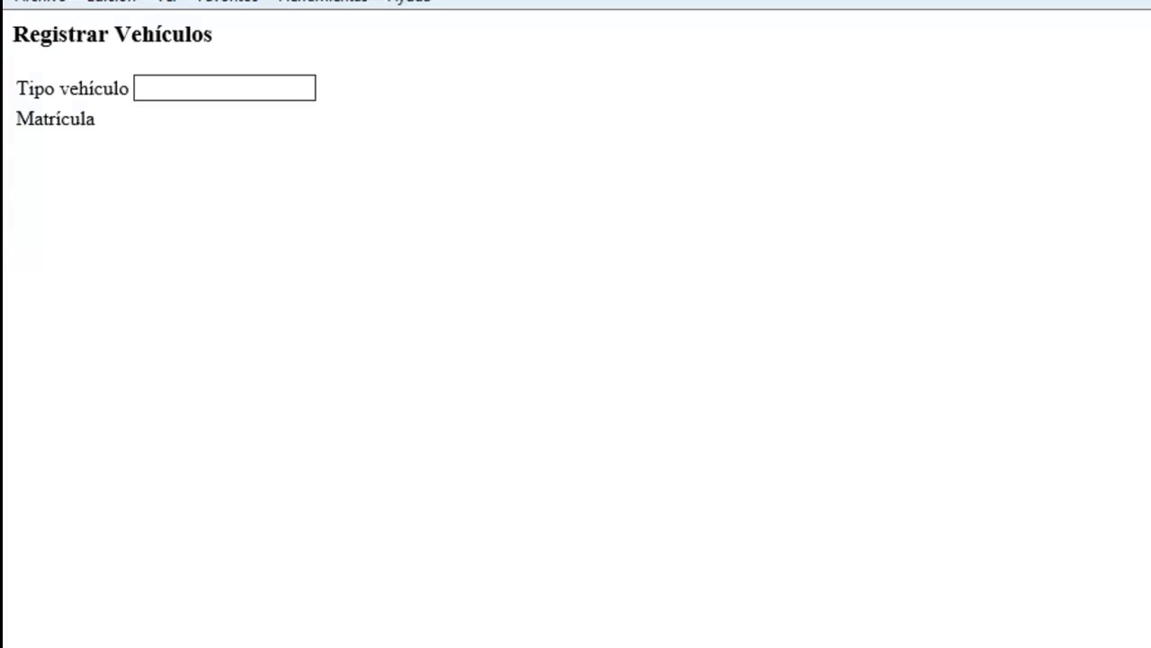
Refresh localhost/formulario to show the Matrícula row with its own input box.
{"action": "key", "text": "F5"}
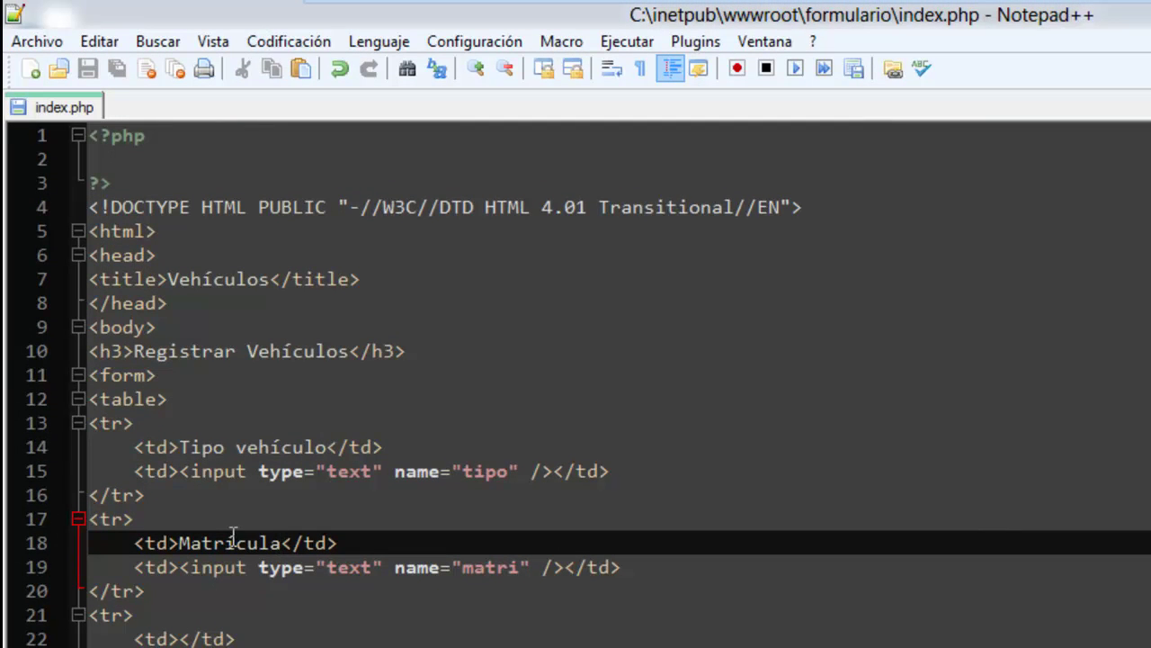
{"action": "left_click", "coordinate": [266, 36]}
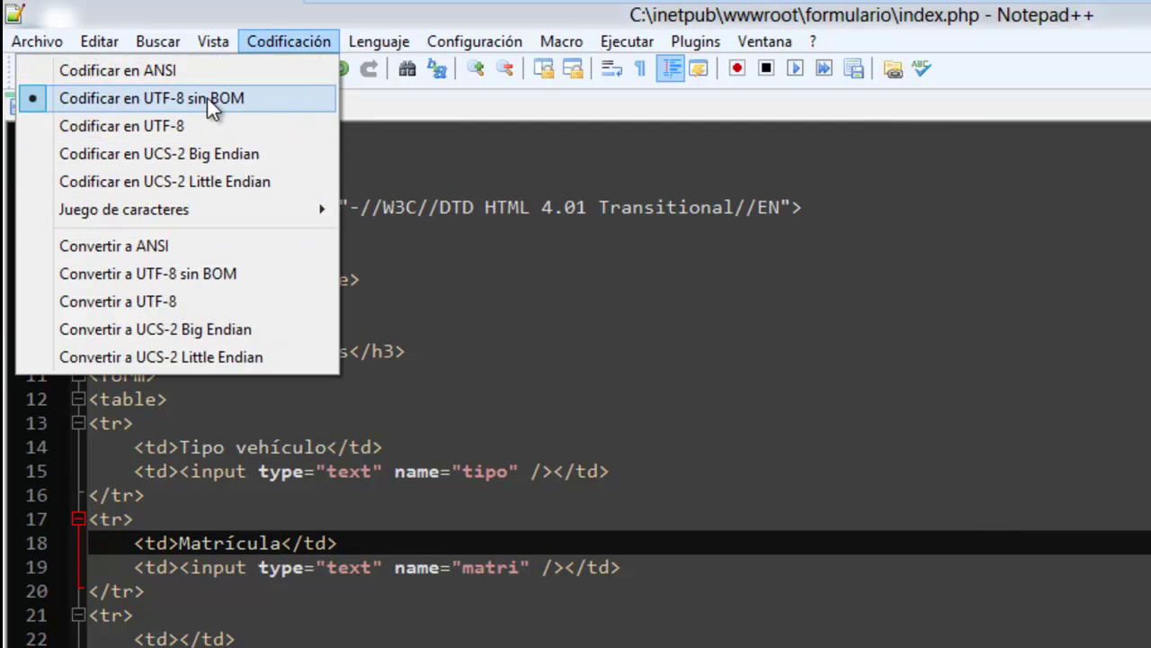
{"action": "left_click", "coordinate": [207, 98]}
{"action": "left_click", "coordinate": [200, 175]}
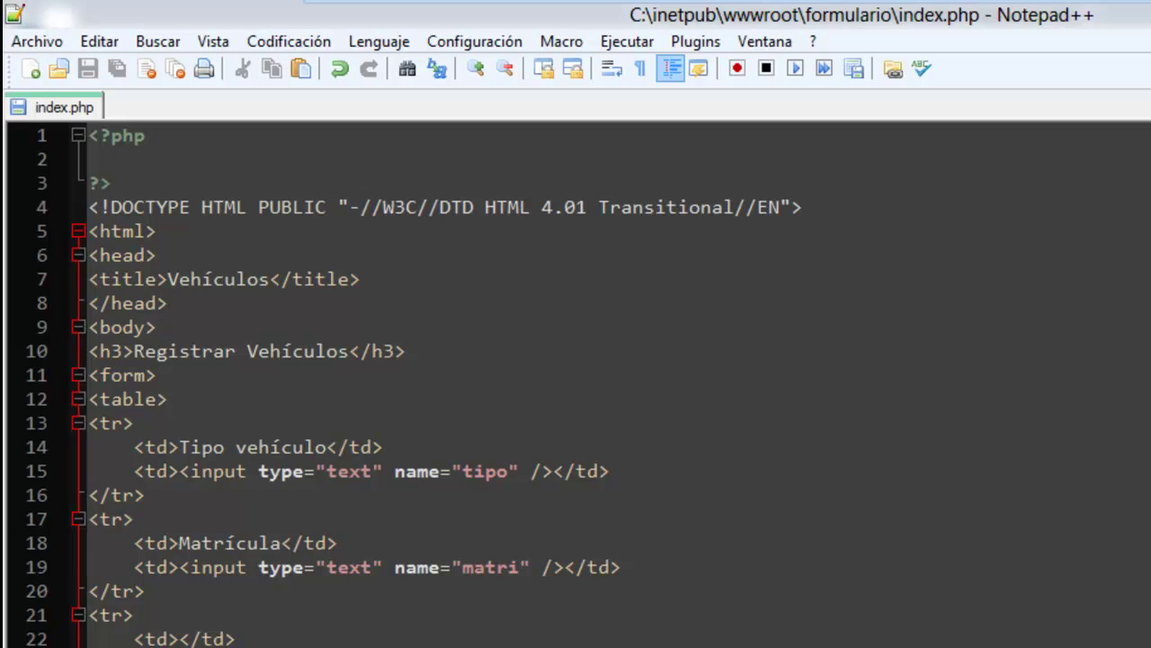
{"action": "left_click", "coordinate": [297, 42]}
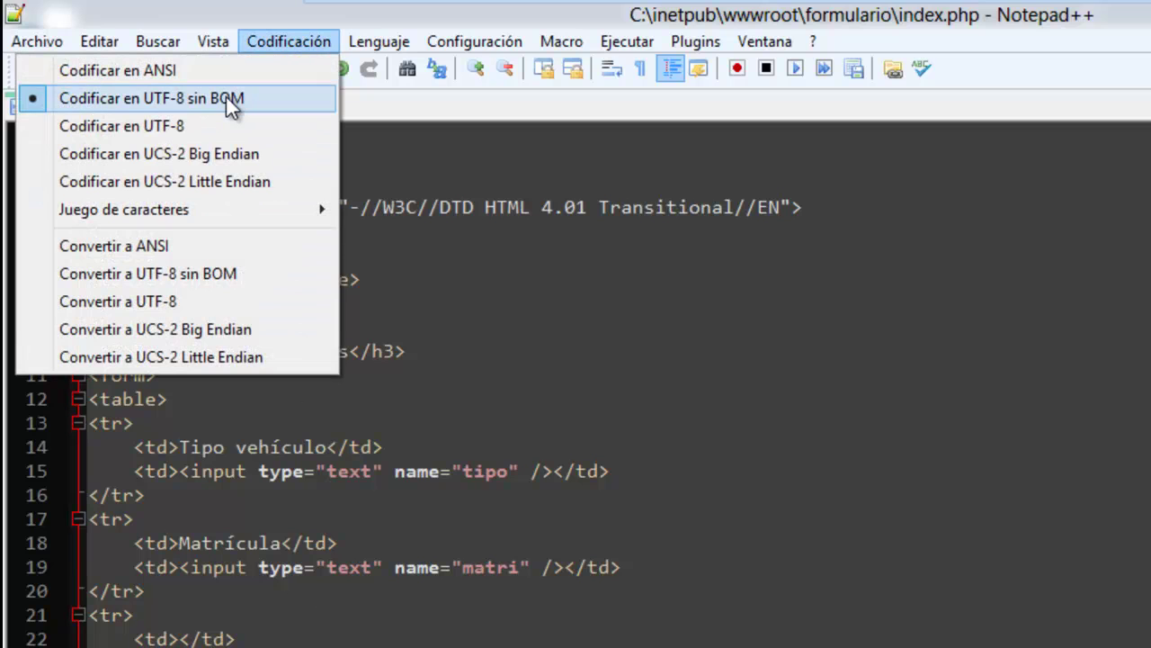
{"action": "left_click", "coordinate": [415, 183]}
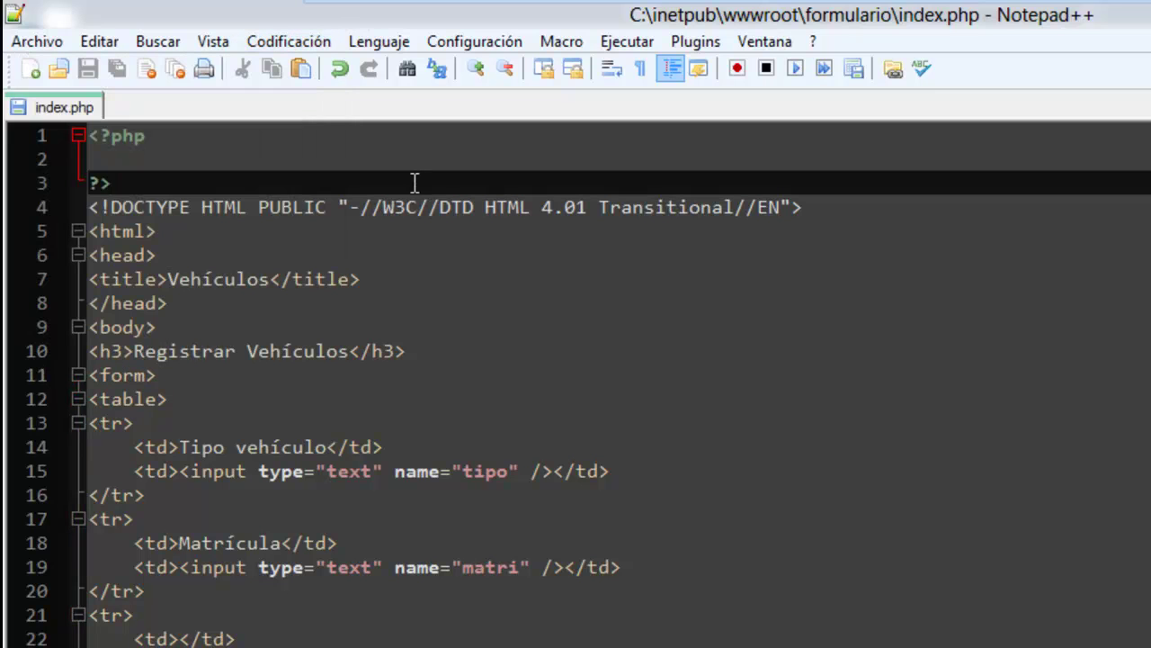
{"action": "left_click", "coordinate": [286, 41]}
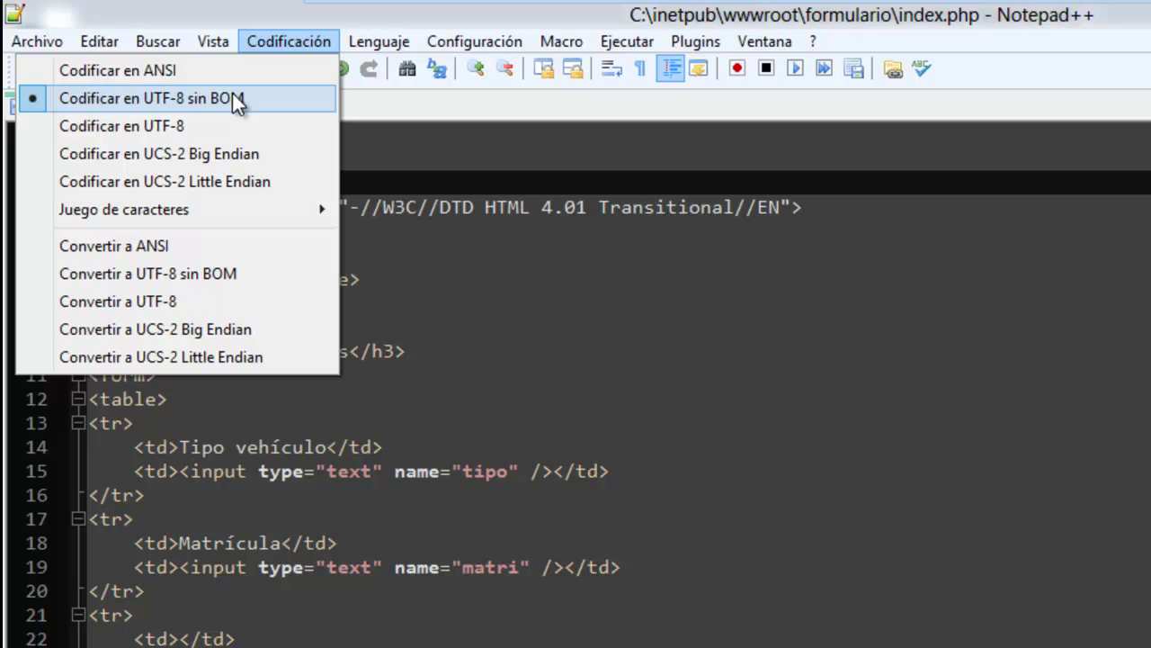
{"action": "left_click", "coordinate": [256, 494]}
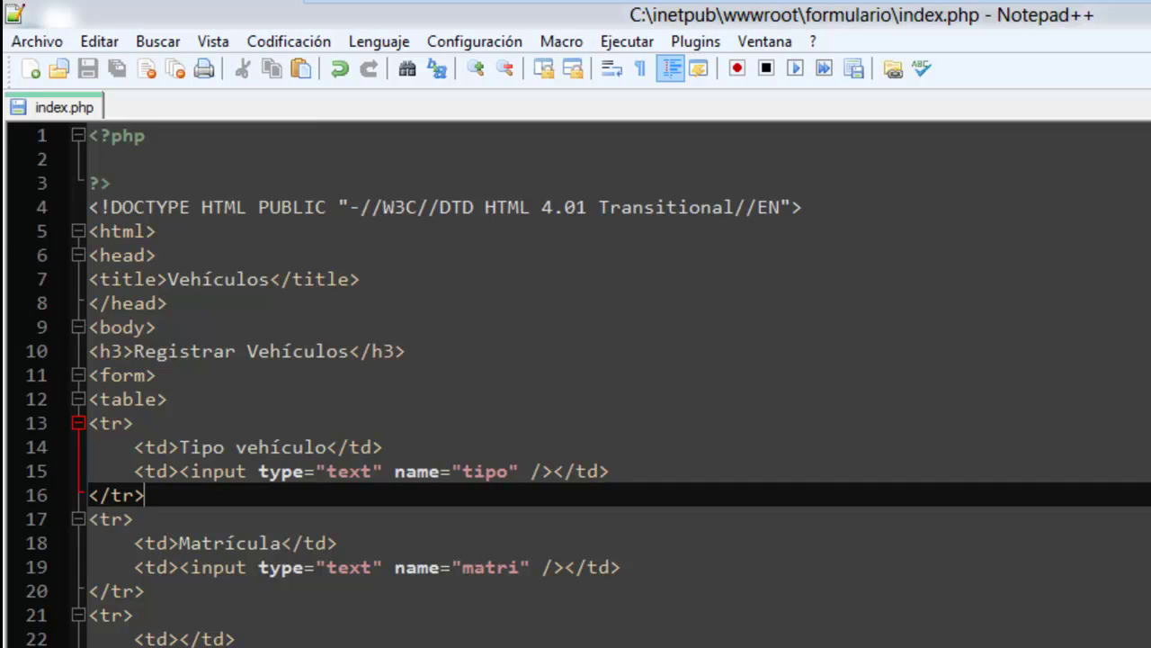
Load ideashtml5.com in a new Internet Explorer tab.
{"action": "key", "text": "alt+Tab"}
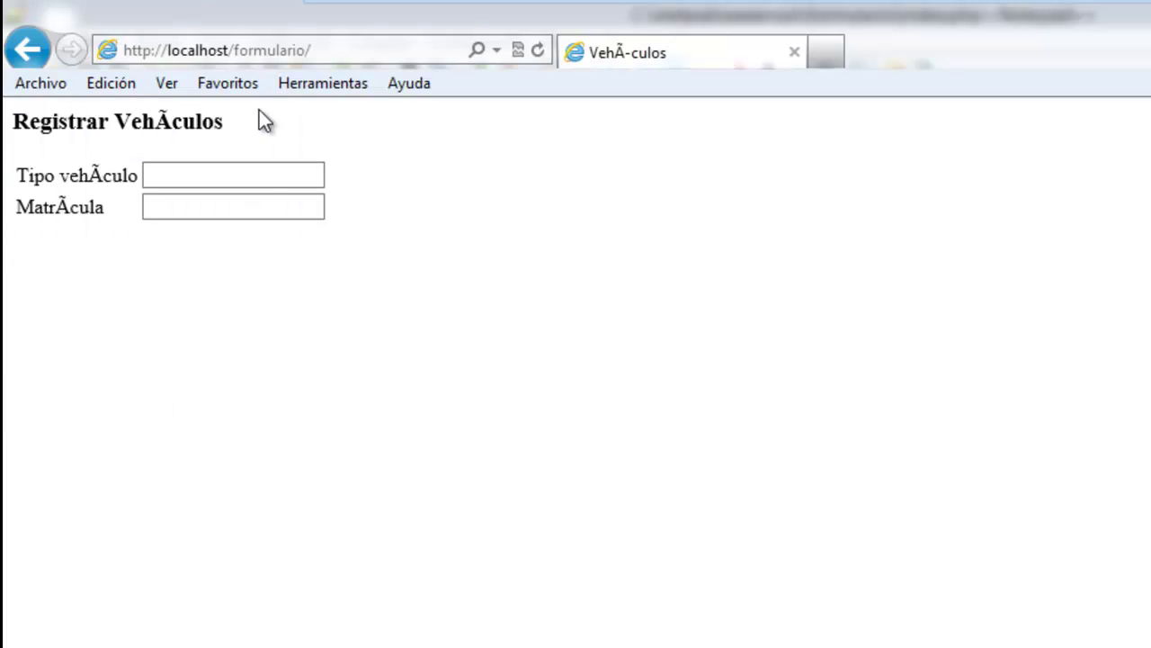
{"action": "left_click", "coordinate": [827, 53]}
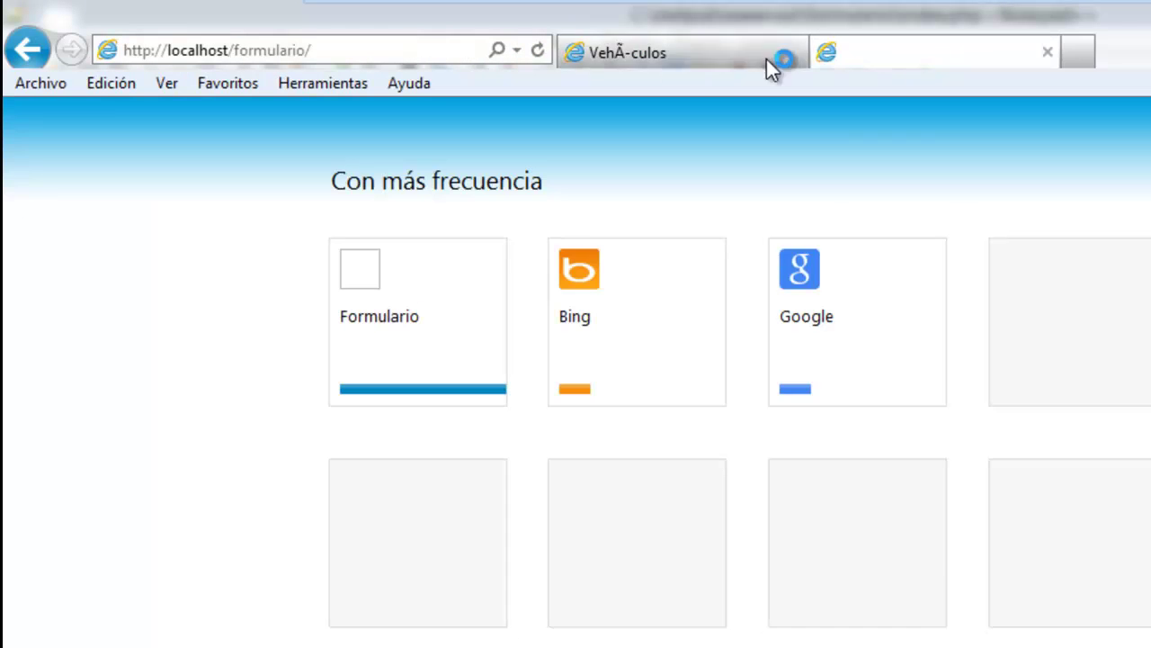
{"action": "type", "text": "i"}
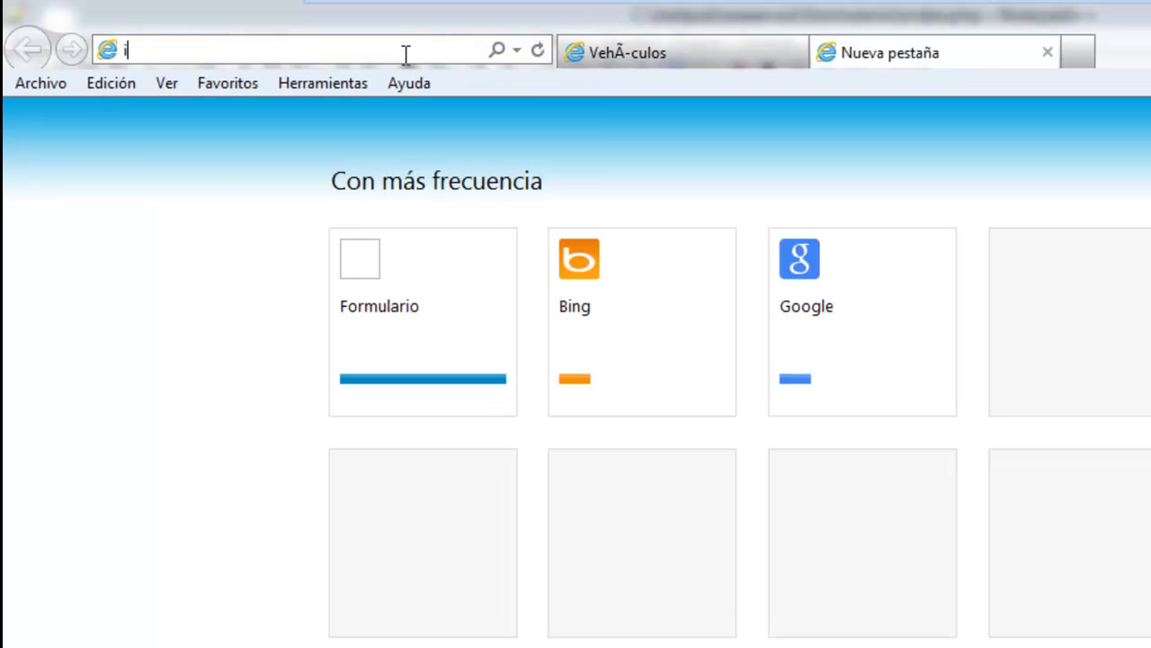
{"action": "type", "text": "deashtm5l"}
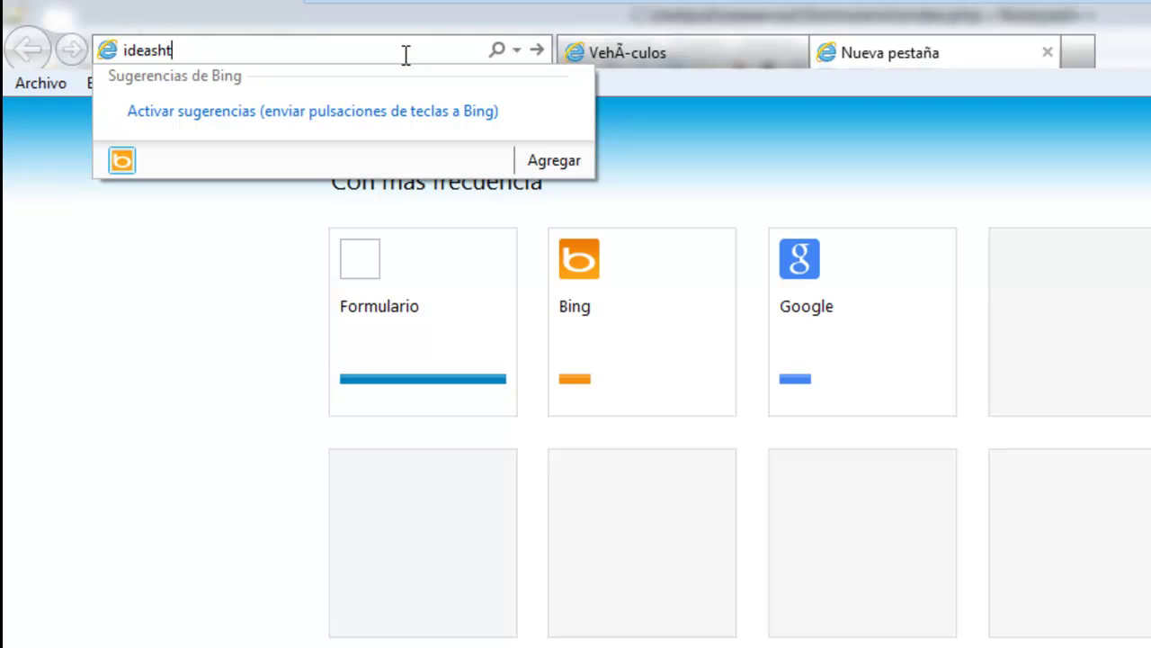
{"action": "key", "text": "BackSpace"}
{"action": "key", "text": "BackSpace"}
{"action": "type", "text": "l5.com"}
{"action": "key", "text": "Return"}
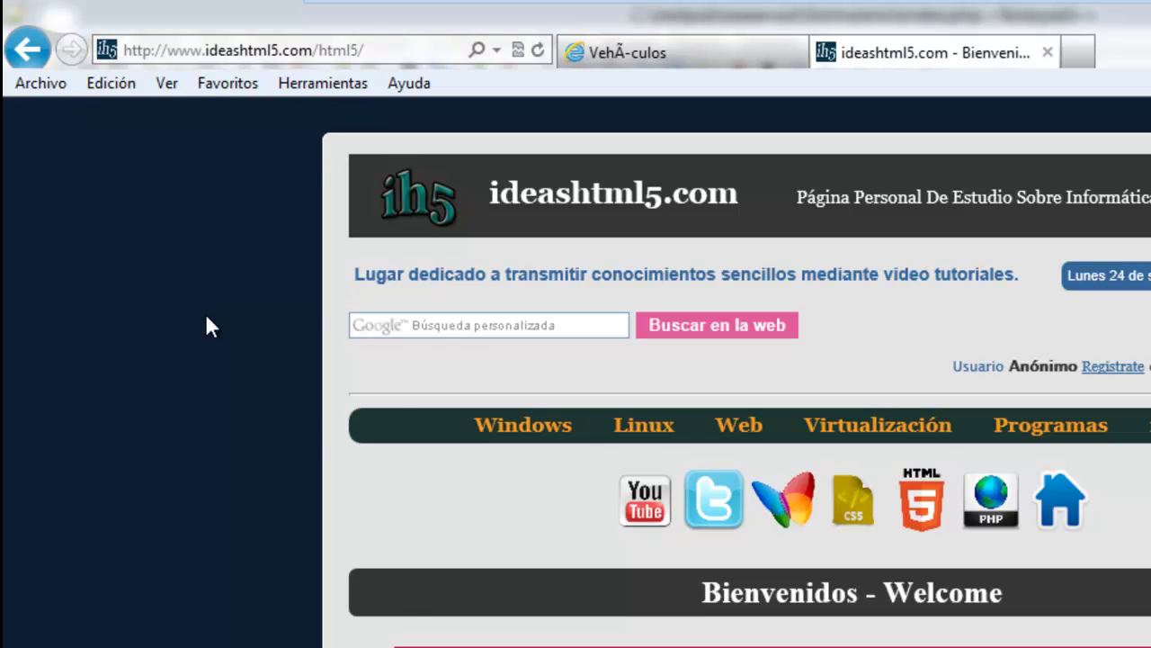
Copy the meta charset line from the ideashtml5.com page source.
{"action": "right_click", "coordinate": [206, 317]}
{"action": "left_click", "coordinate": [128, 643]}
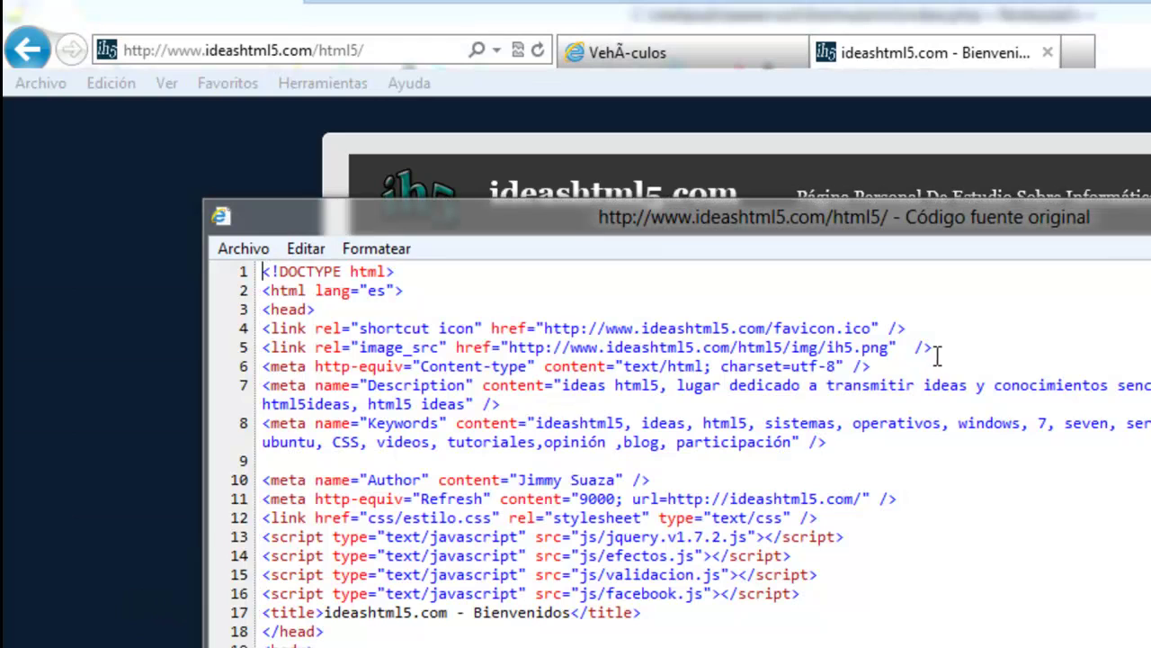
{"action": "left_click_drag", "start_coordinate": [906, 367], "coordinate": [225, 364]}
{"action": "right_click", "coordinate": [278, 366]}
{"action": "left_click", "coordinate": [335, 384]}
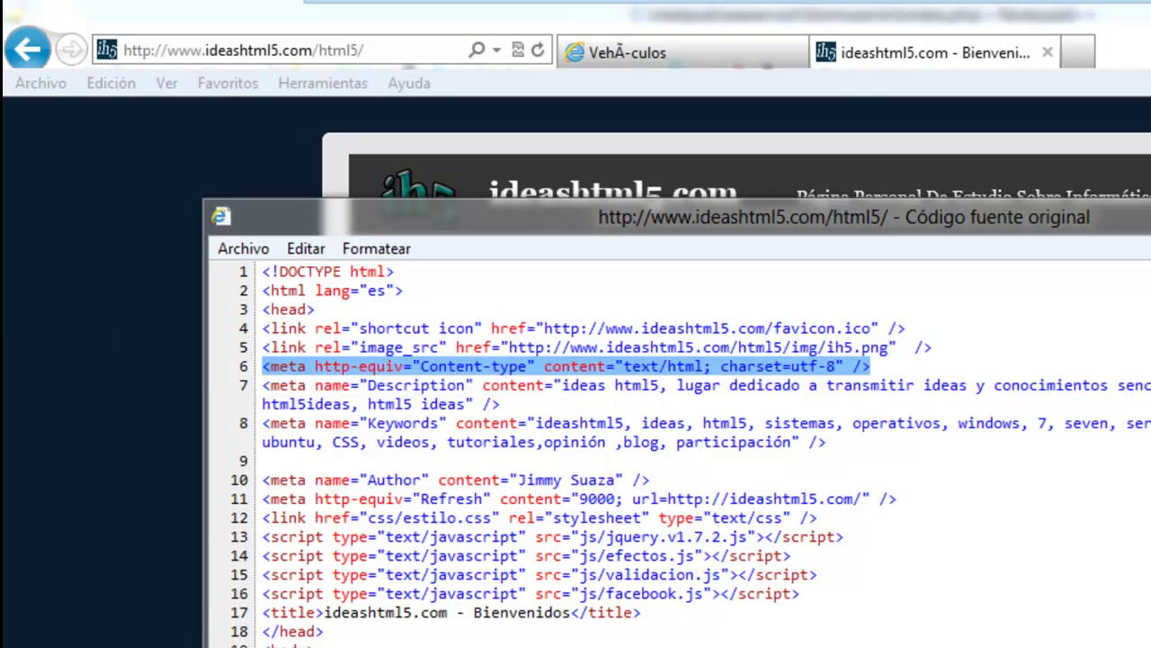
Paste the meta charset=utf-8 line into index.php's head and save.
{"action": "key", "text": "alt+Tab"}
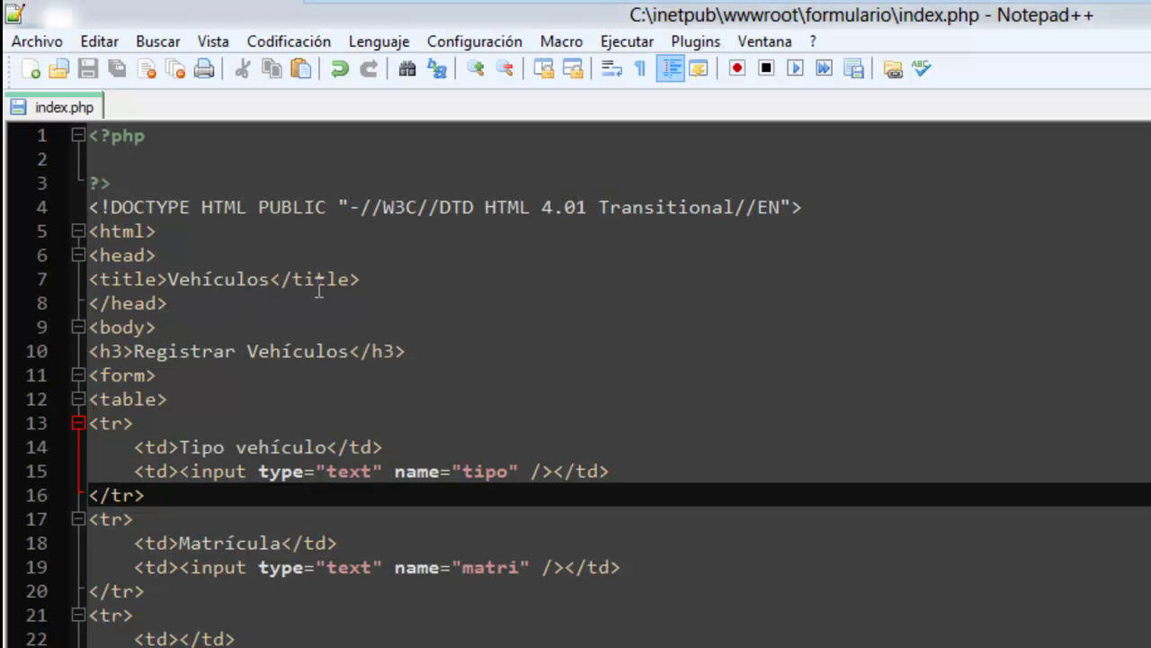
{"action": "left_click", "coordinate": [309, 255]}
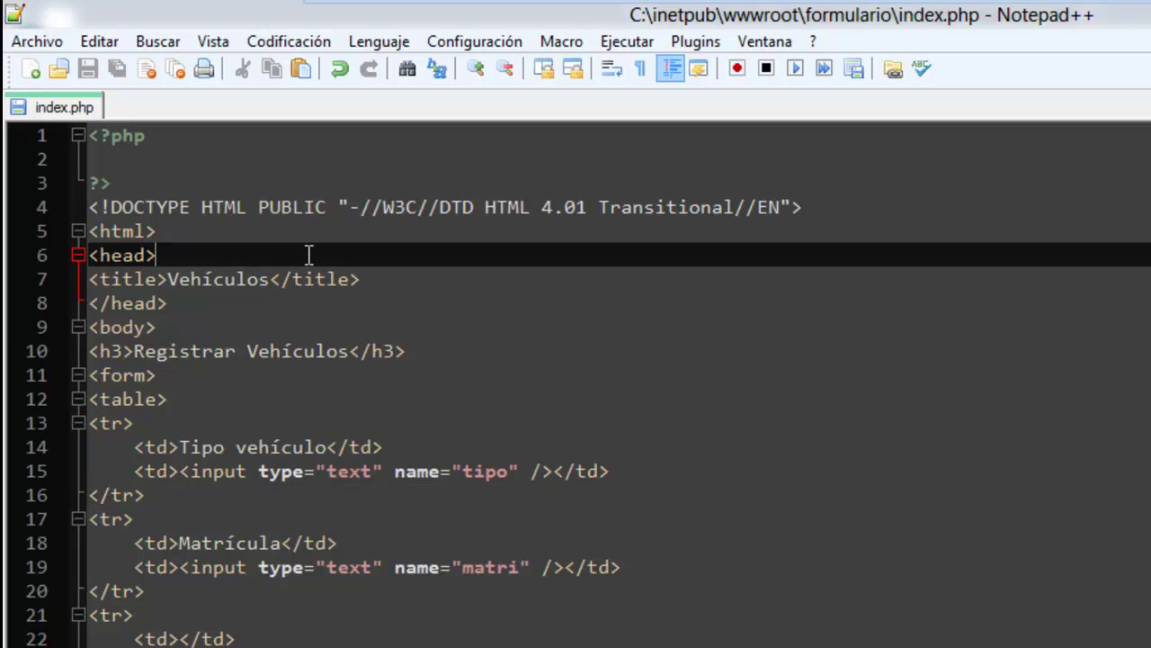
{"action": "key", "text": "Return"}
{"action": "key", "text": "ctrl+v"}
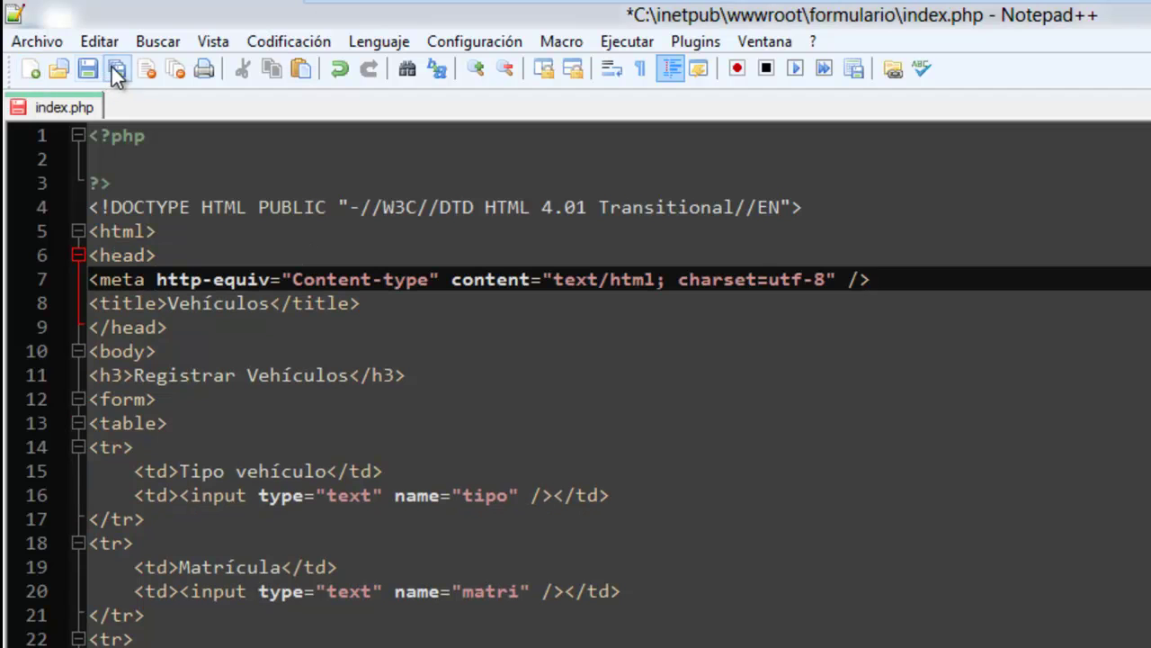
{"action": "left_click", "coordinate": [113, 68]}
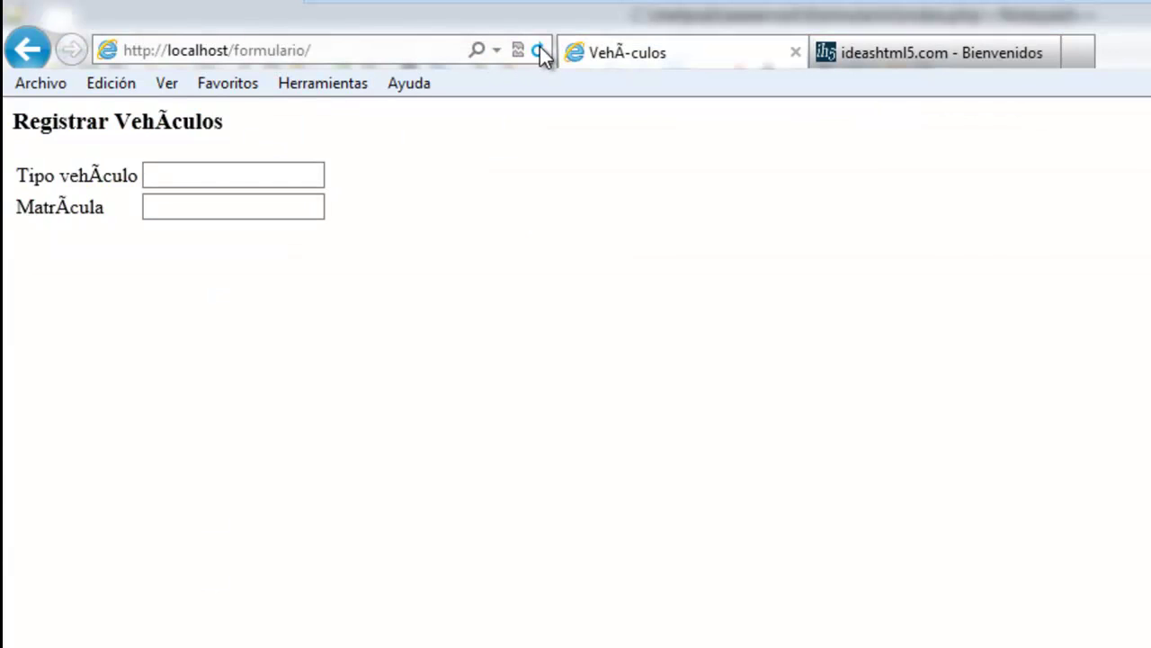
Reload the Vehículos form, close the ideashtml5.com tab, and return to Notepad++.
{"action": "left_click", "coordinate": [538, 50]}
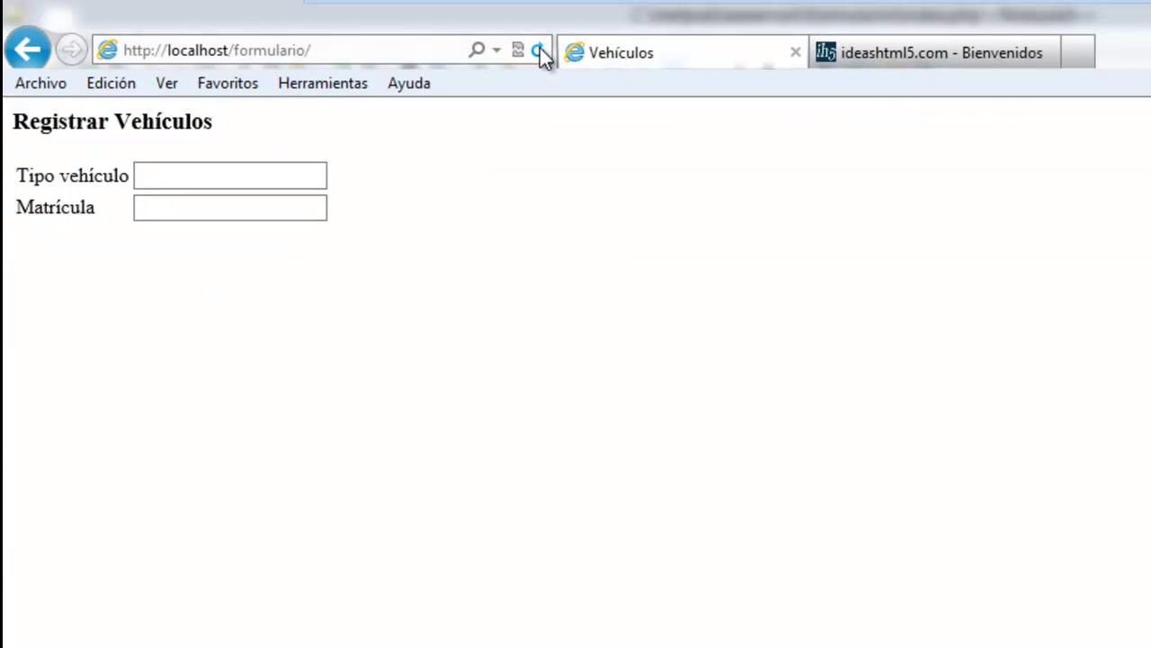
{"action": "left_click", "coordinate": [917, 52]}
{"action": "left_click", "coordinate": [1047, 51]}
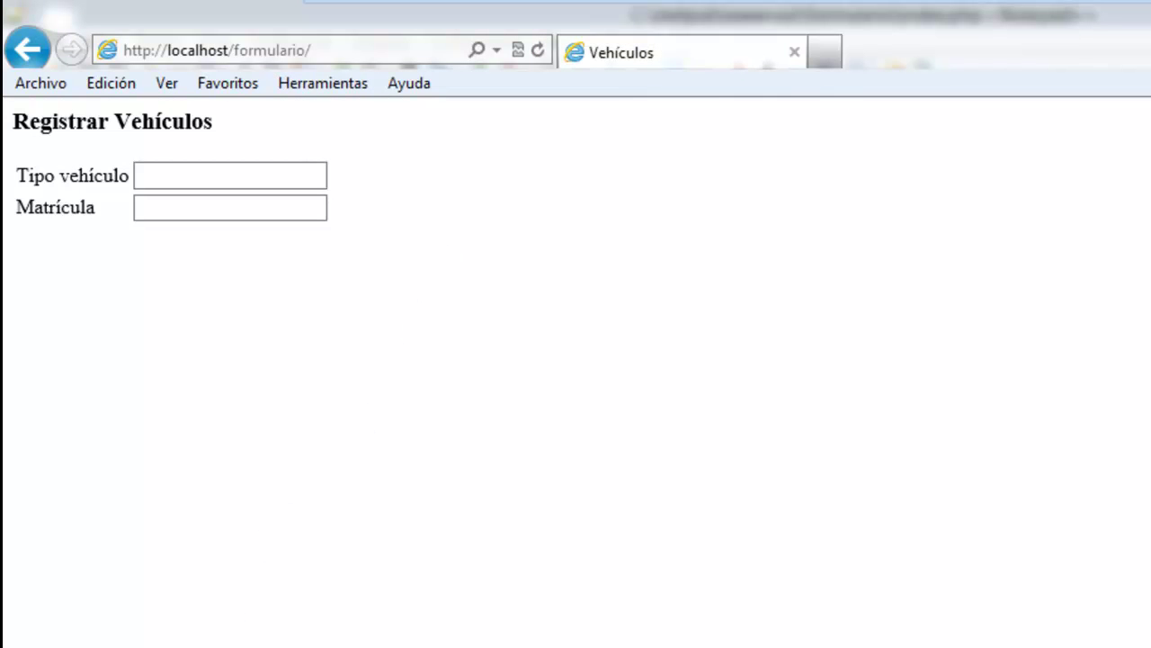
{"action": "key", "text": "alt+Tab"}
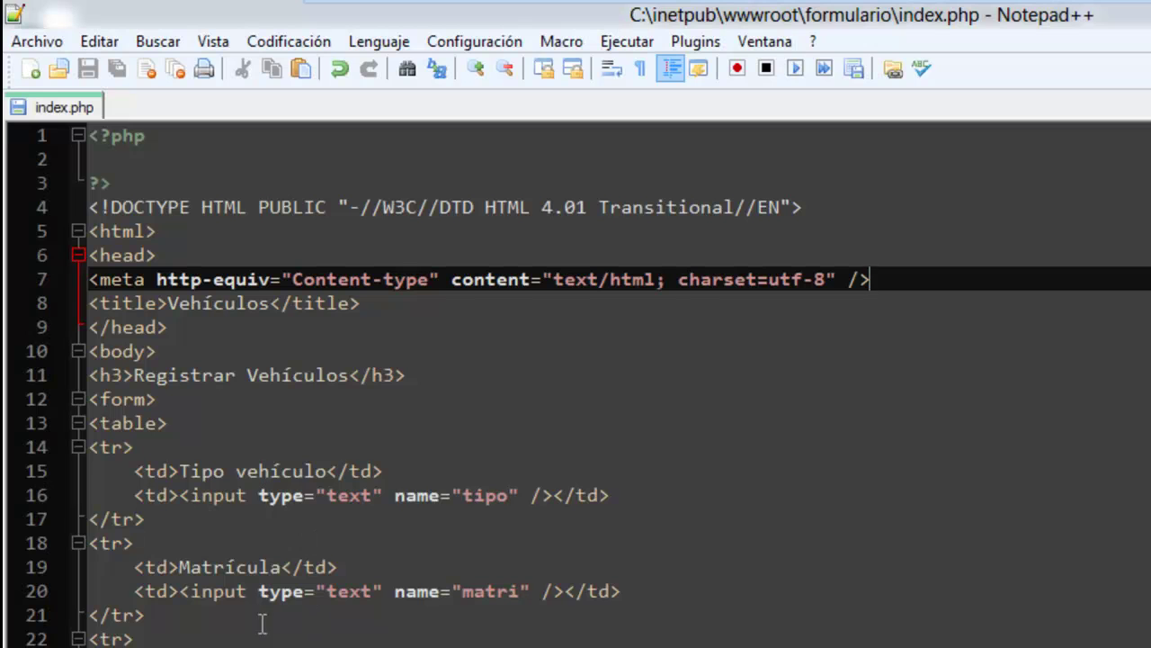
Copy the matri input into line 24's cell and change its type to button.
{"action": "left_click_drag", "start_coordinate": [180, 591], "coordinate": [548, 589]}
{"action": "right_click", "coordinate": [533, 592]}
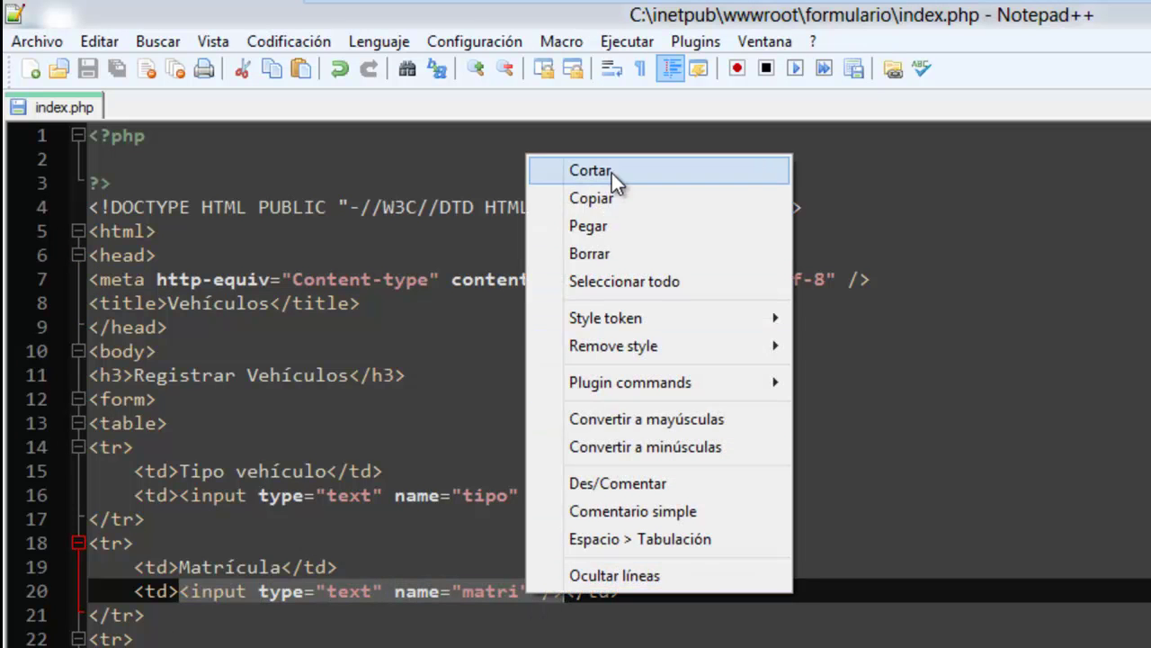
{"action": "left_click", "coordinate": [612, 198]}
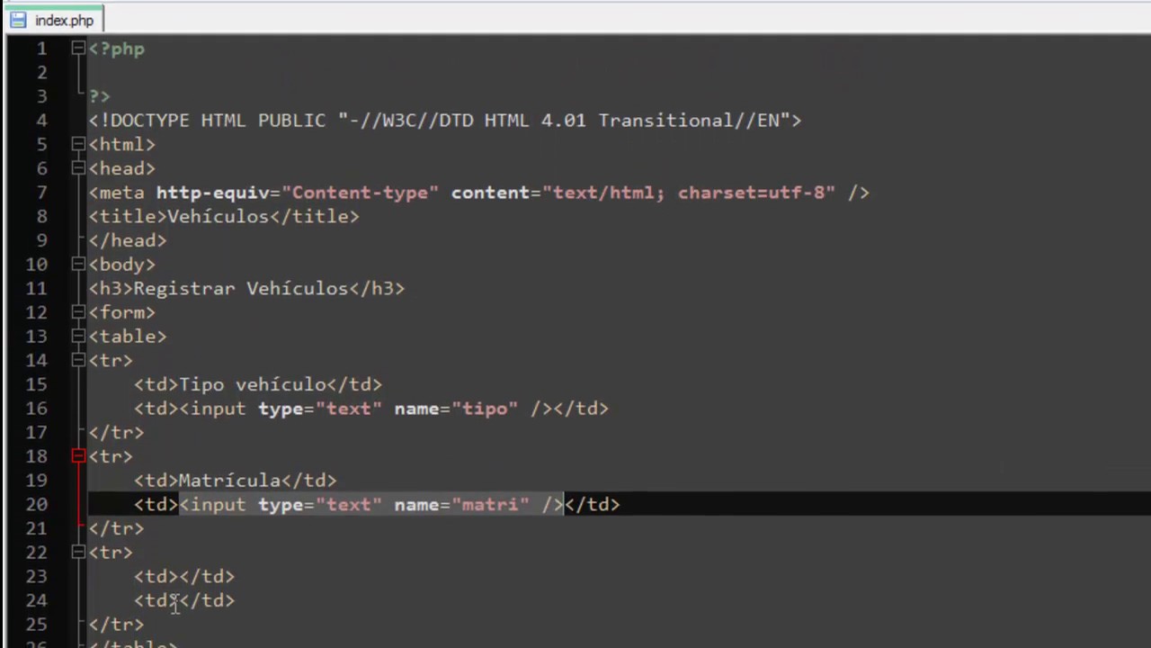
{"action": "left_click", "coordinate": [293, 608]}
{"action": "key", "text": "ctrl+v"}
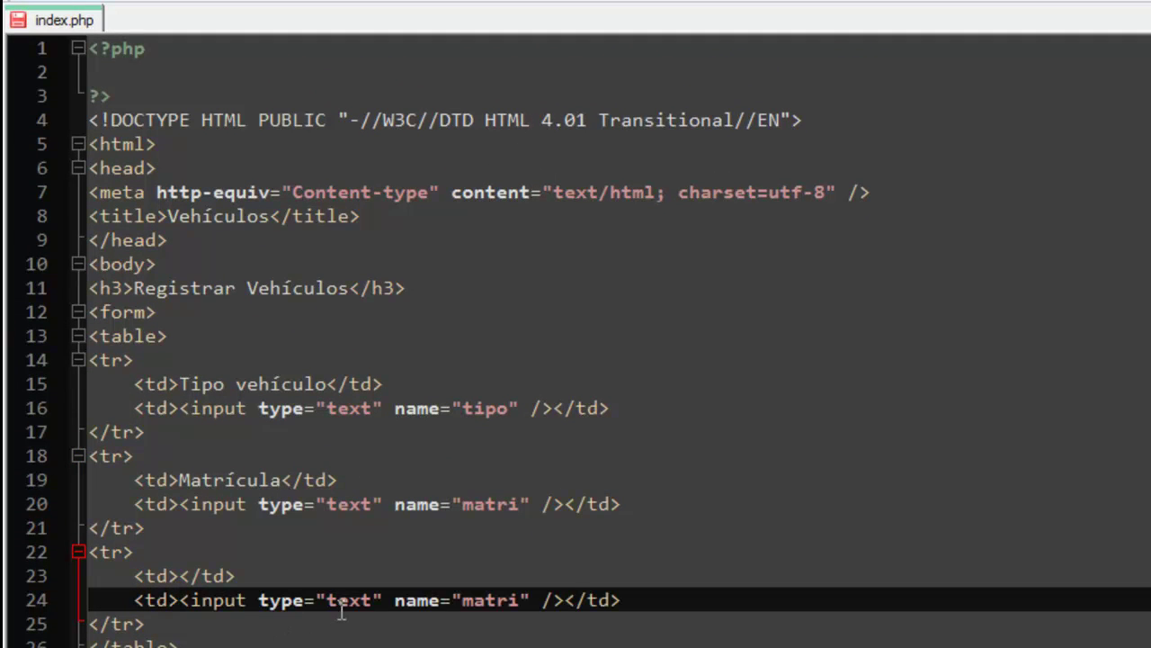
{"action": "double_click", "coordinate": [344, 601]}
{"action": "type", "text": "button"}
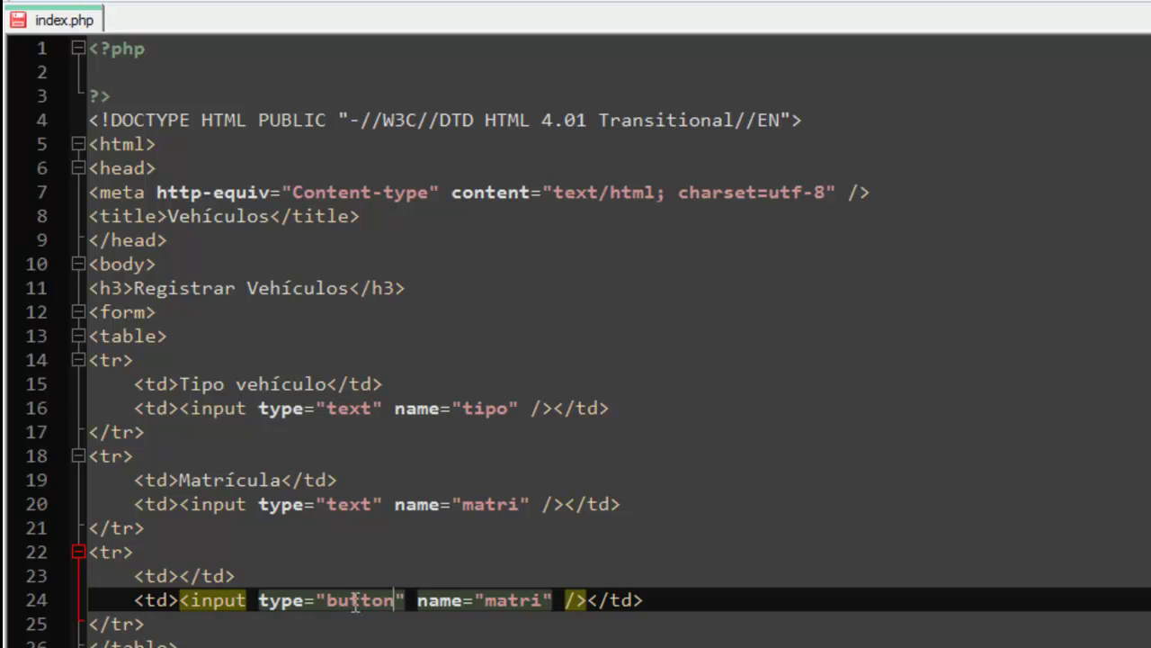
Replace name with value="Registrar vehículo" onclick="submit();" and save index.php.
{"action": "left_click_drag", "start_coordinate": [417, 601], "coordinate": [553, 589]}
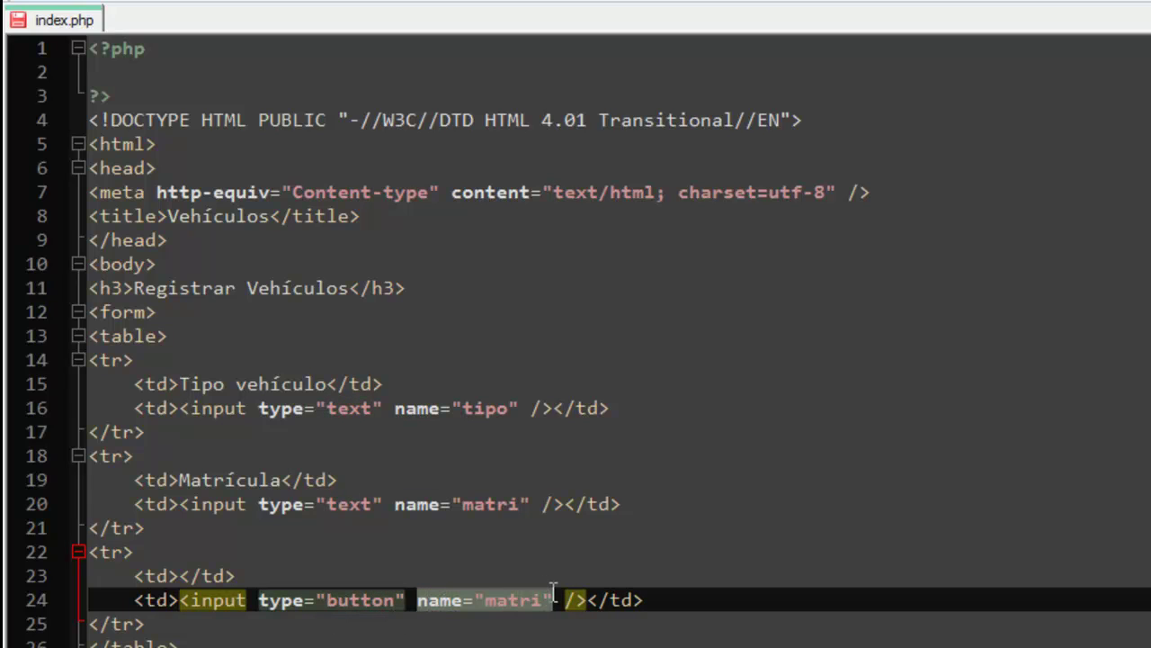
{"action": "type", "text": "value=\""}
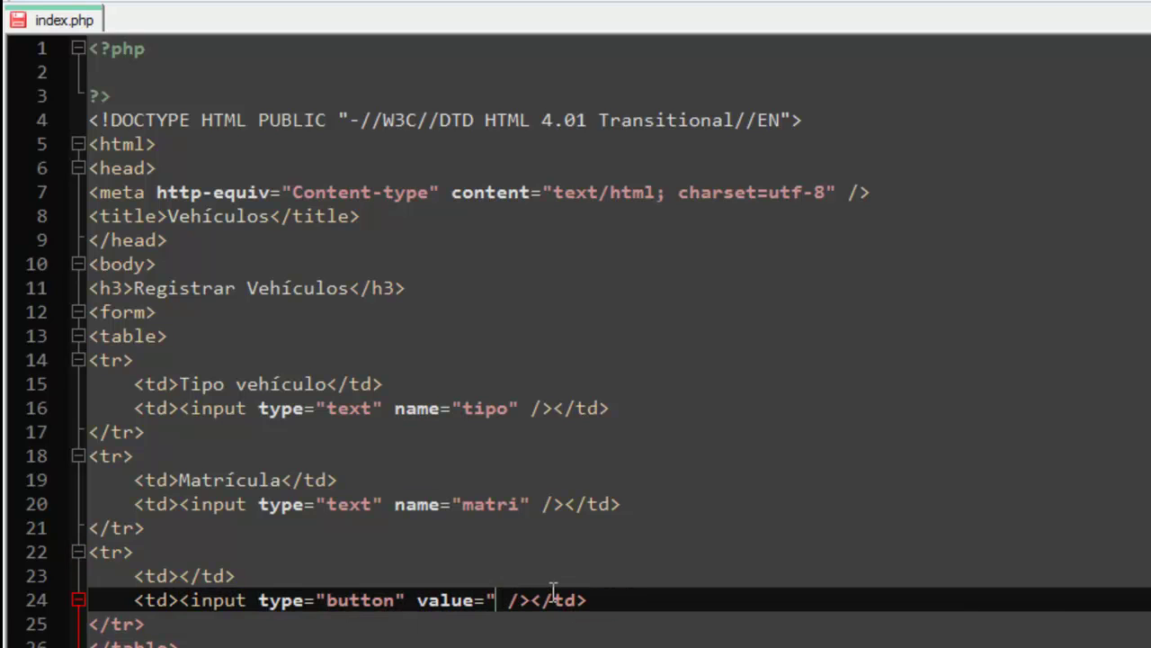
{"action": "type", "text": "Reg"}
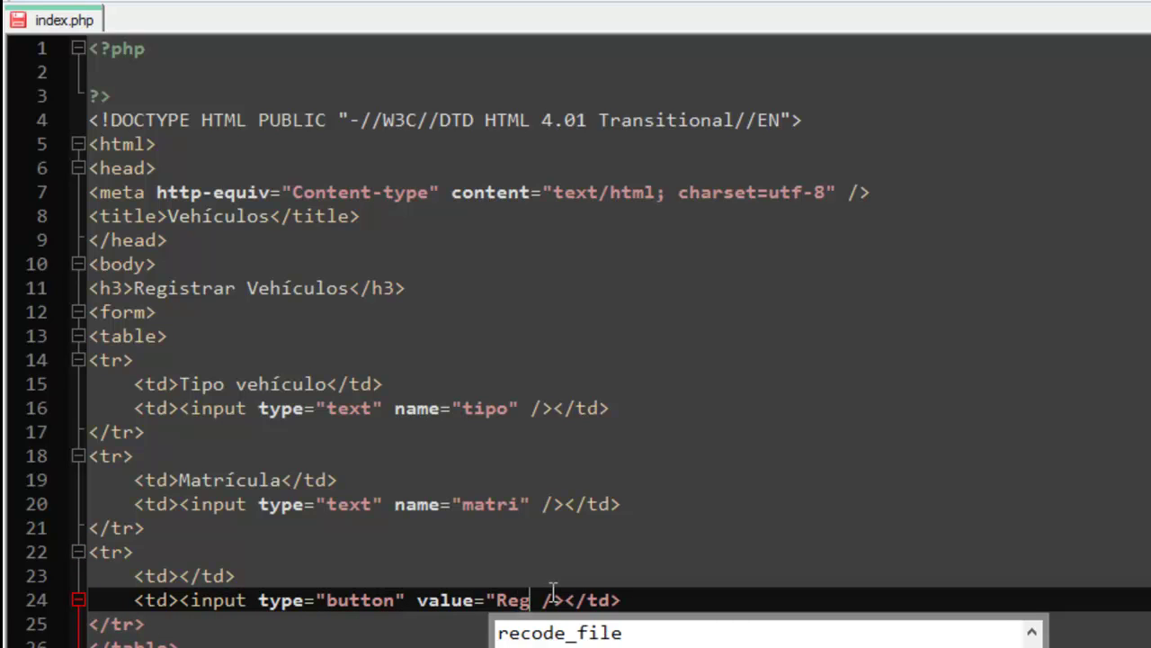
{"action": "type", "text": "istrar vehículo"}
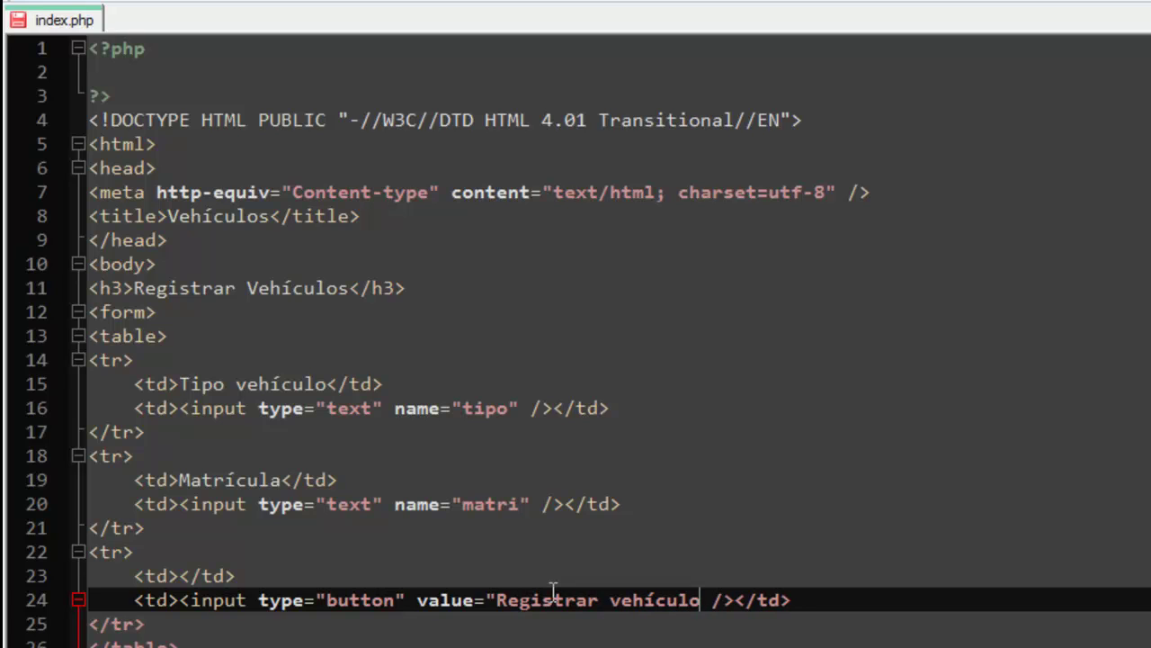
{"action": "type", "text": "\" oncli"}
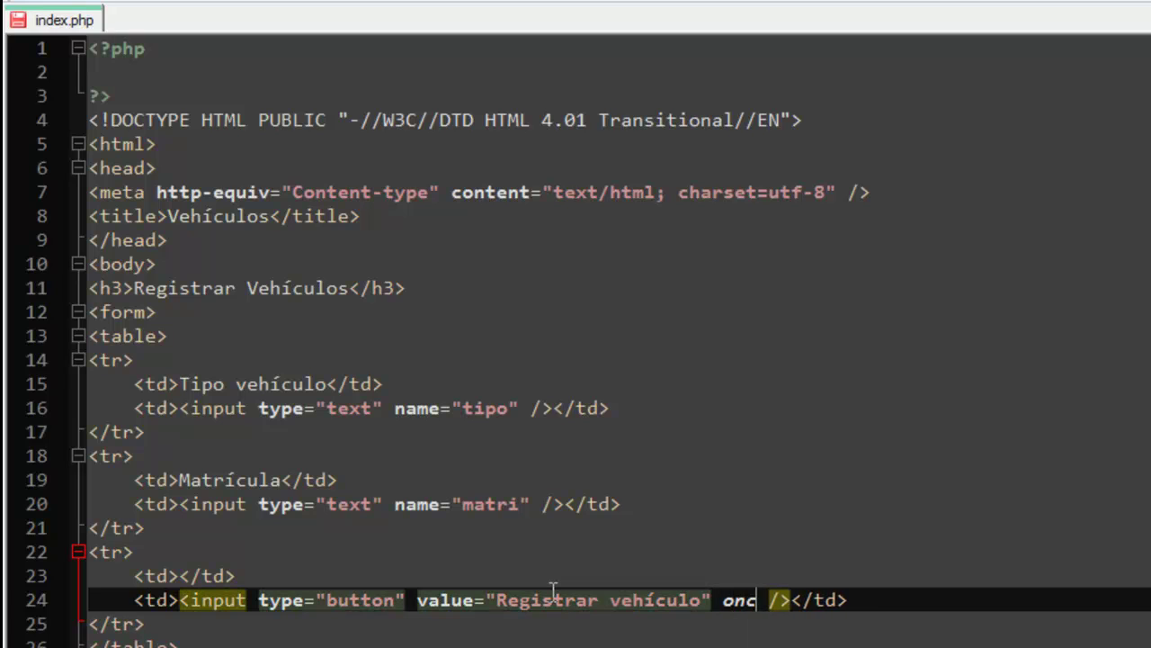
{"action": "type", "text": "ck=\"\""}
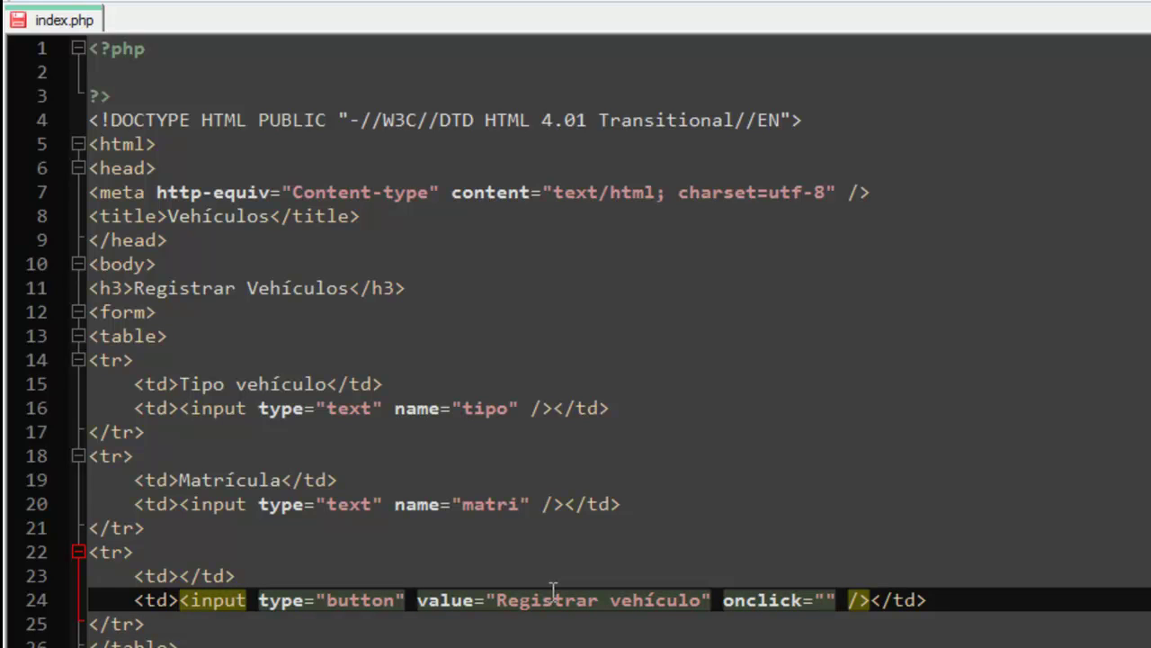
{"action": "type", "text": "submti"}
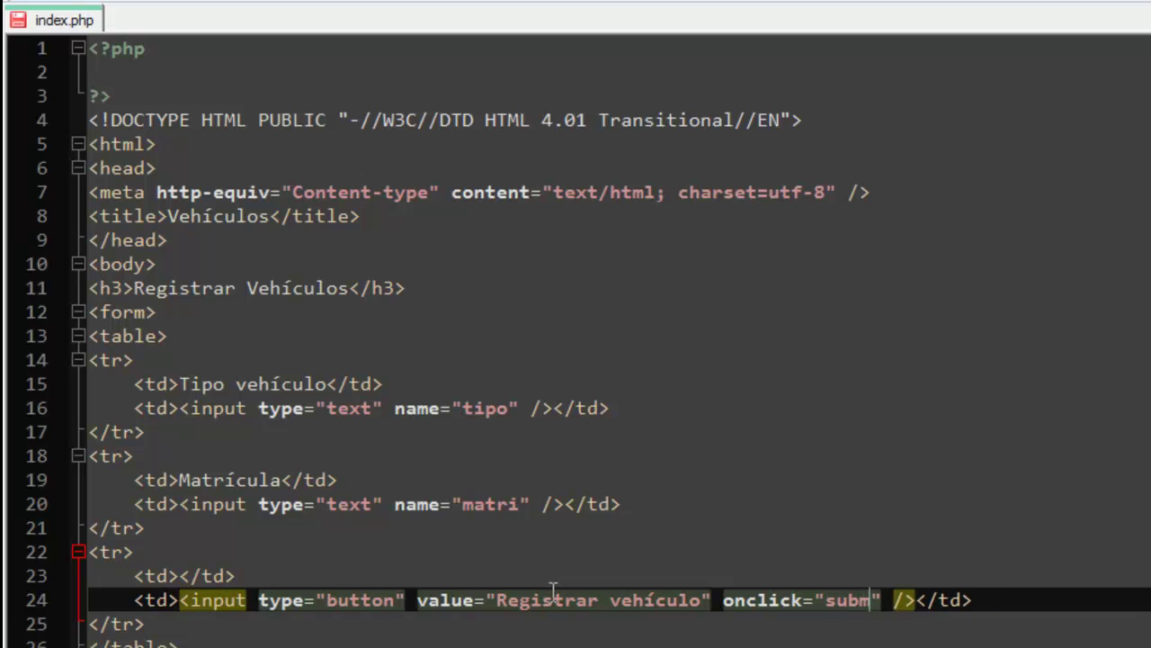
{"action": "key", "text": "BackSpace"}
{"action": "key", "text": "BackSpace"}
{"action": "type", "text": "it();"}
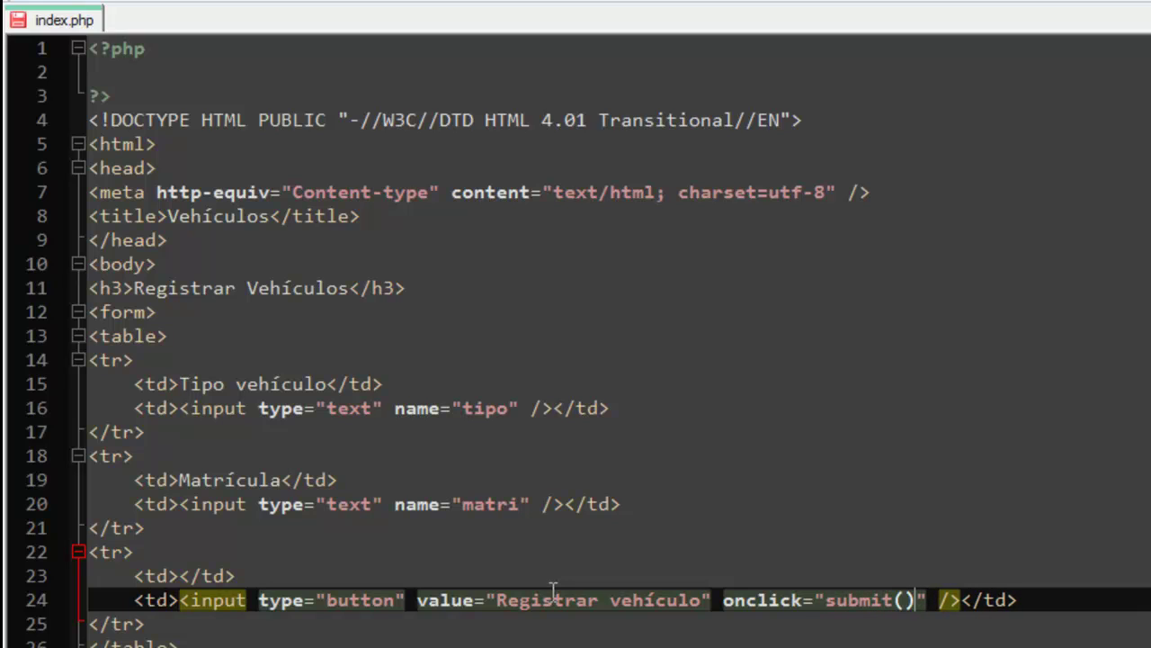
{"action": "key", "text": "ctrl+s"}
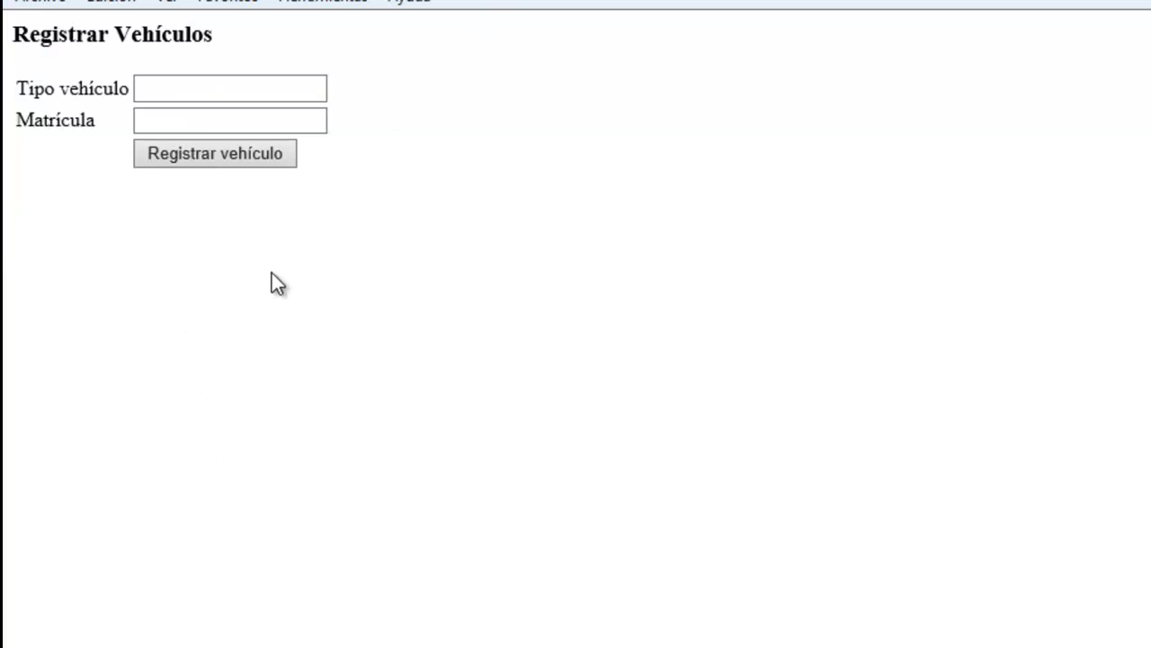
Submit the empty form, check the URL's ?tipo=&matri= query, and return to Notepad++.
{"action": "left_click", "coordinate": [213, 155]}
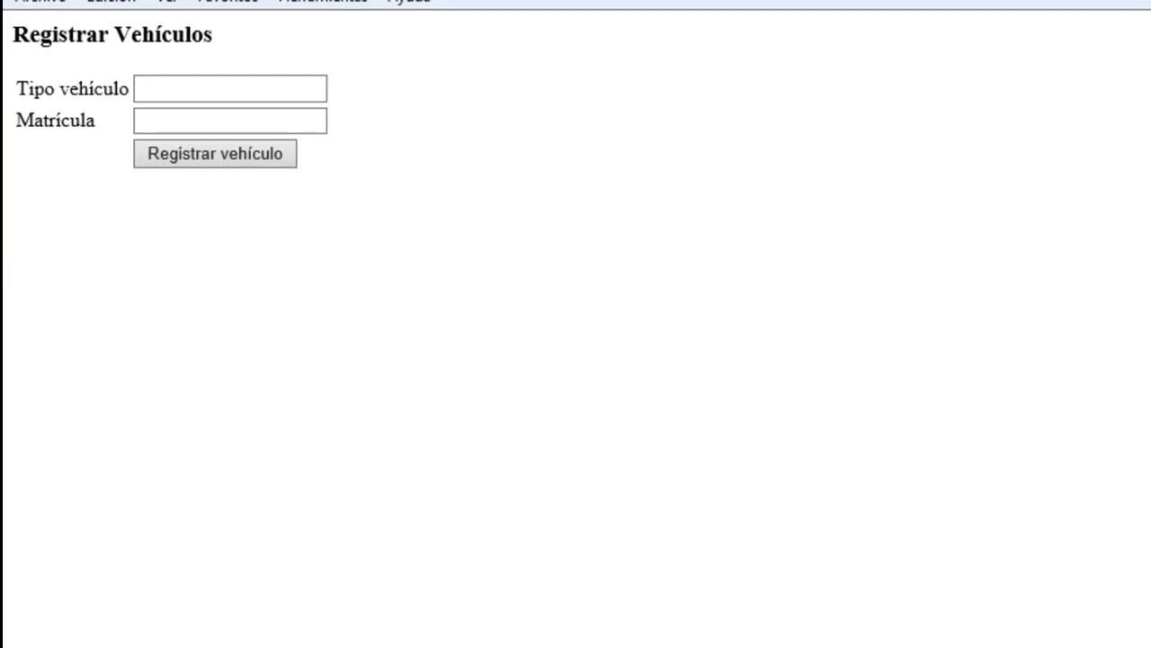
{"action": "left_click", "coordinate": [425, 16]}
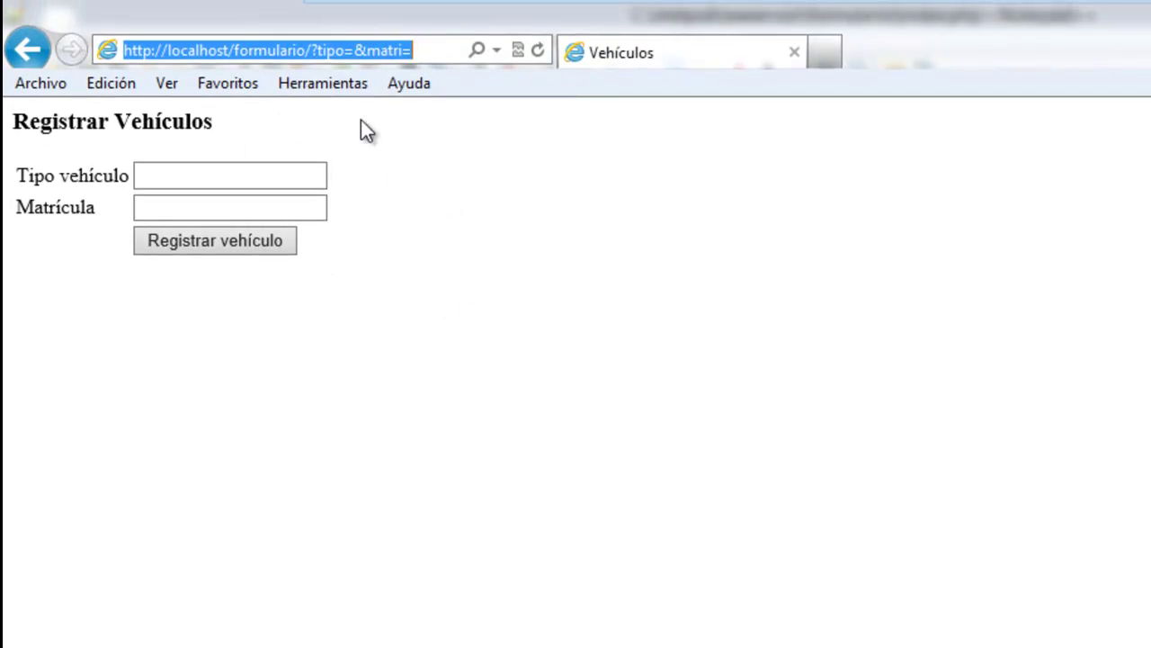
{"action": "key", "text": "alt+Tab"}
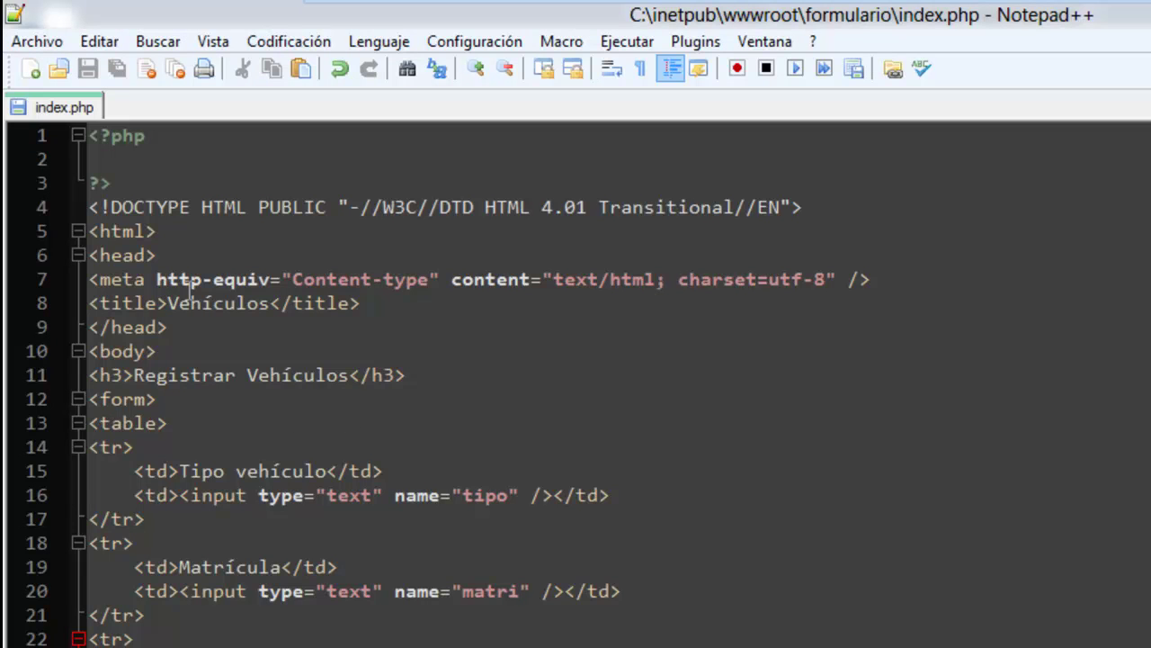
Add name="form" method="post" to the form tag on line 12 and save index.php.
{"action": "left_click", "coordinate": [149, 399]}
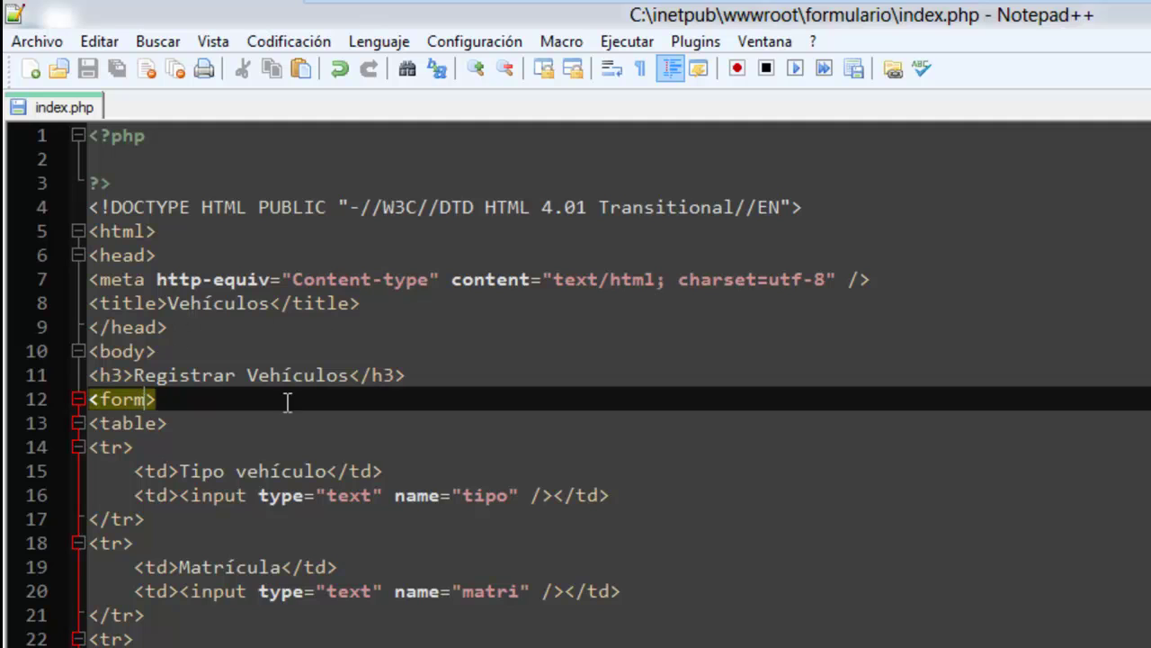
{"action": "type", "text": "name=\""}
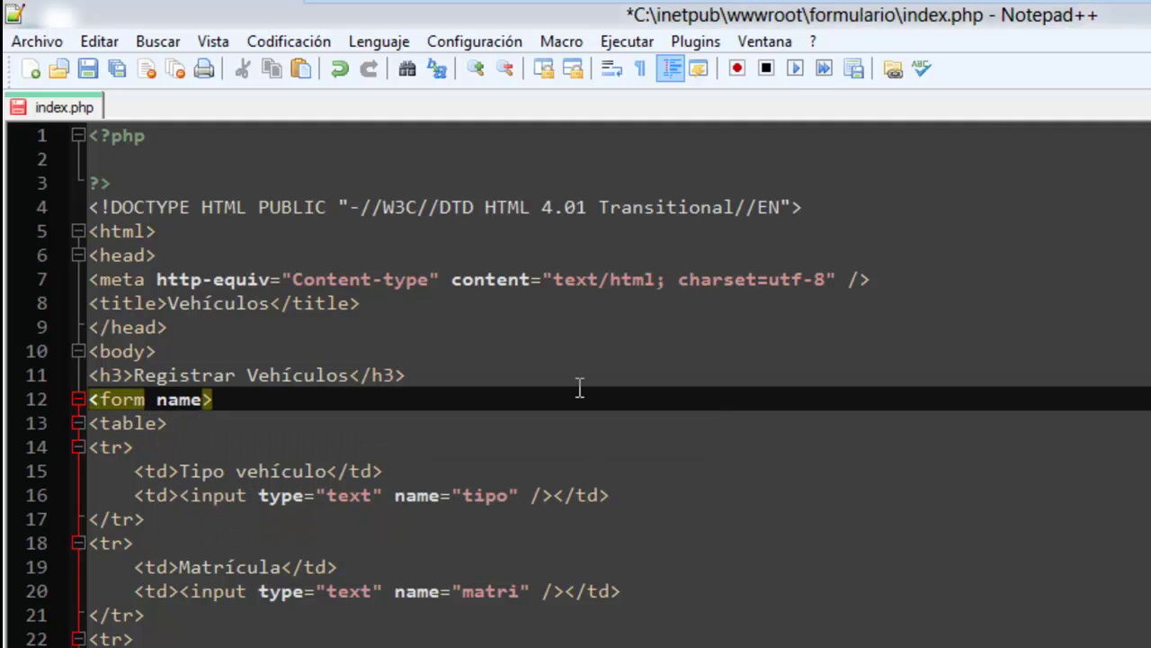
{"action": "type", "text": "form\" "}
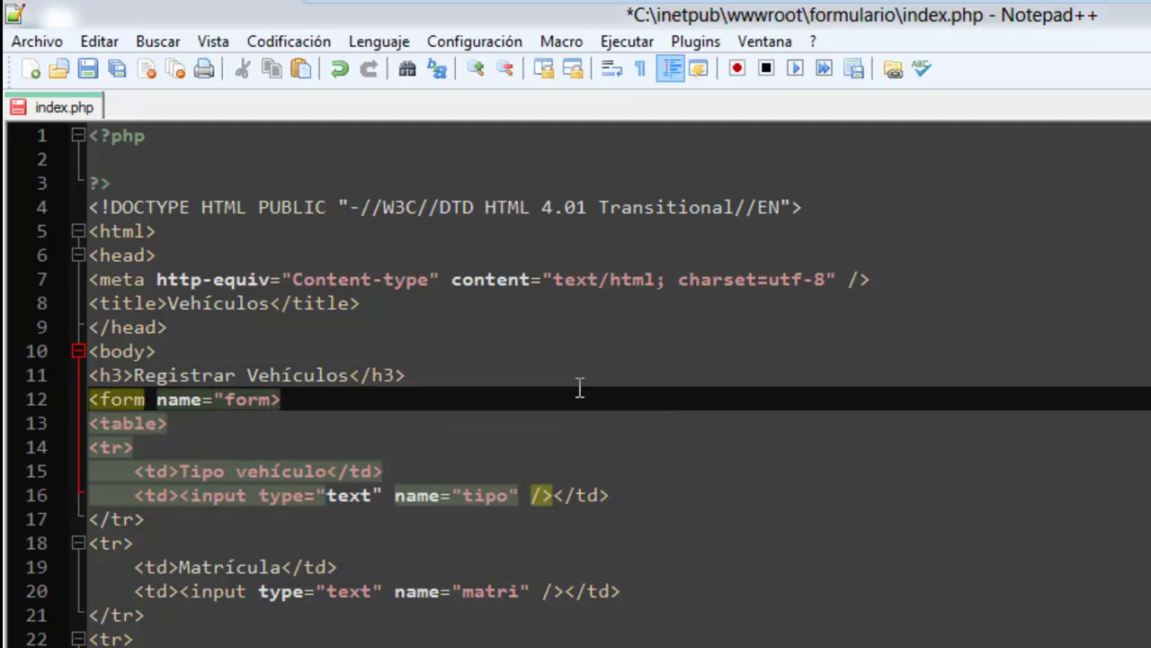
{"action": "type", "text": "method"}
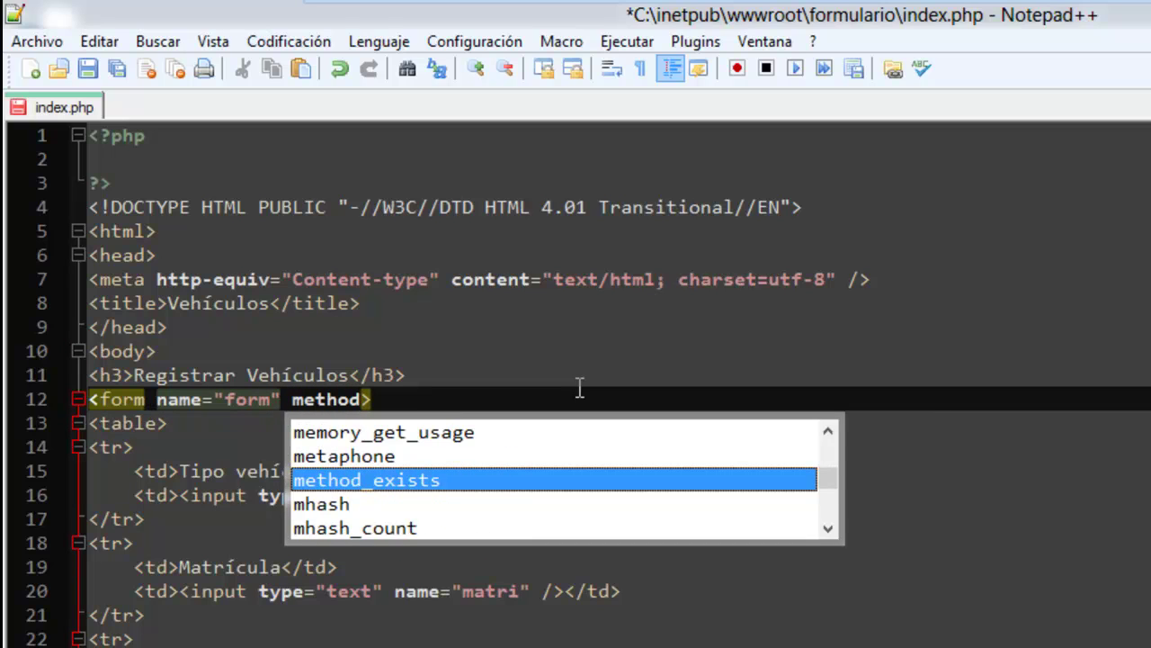
{"action": "key", "text": "Escape"}
{"action": "type", "text": "=\"post\""}
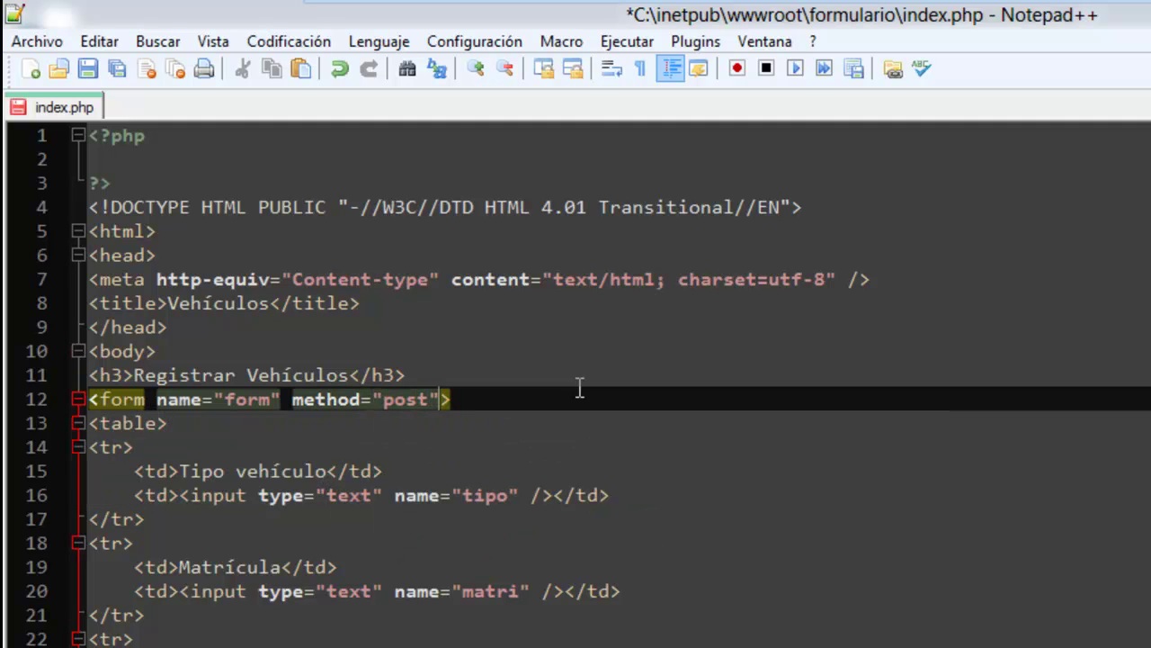
{"action": "key", "text": "ctrl+s"}
{"action": "left_click", "coordinate": [200, 634]}
{"action": "left_click", "coordinate": [216, 527]}
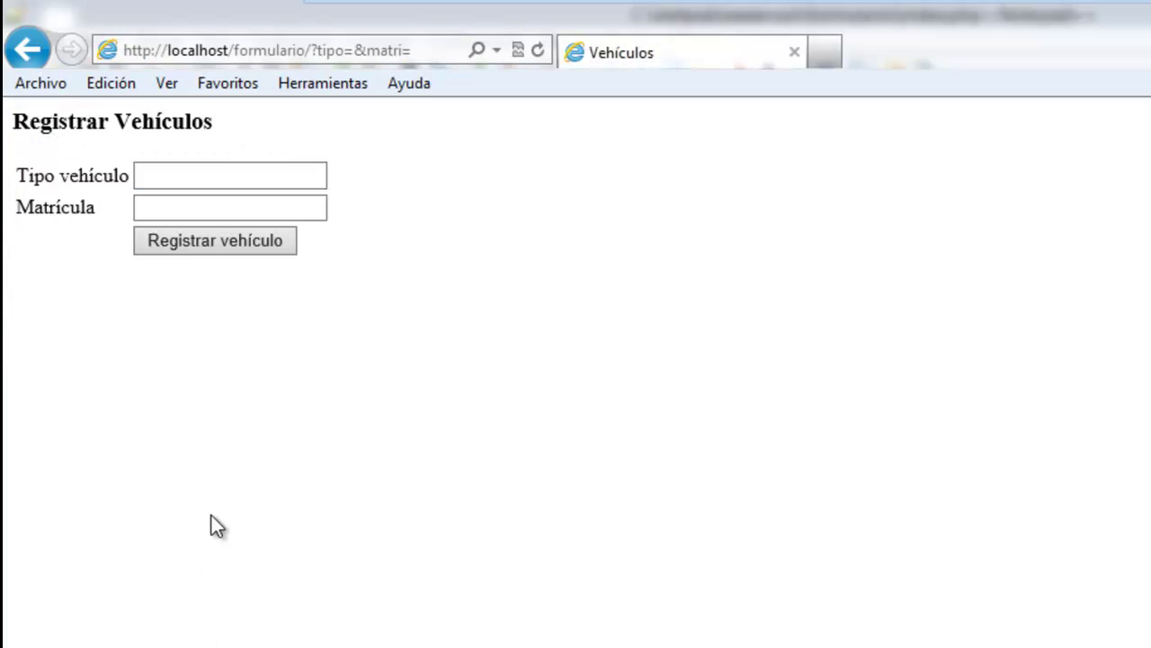
Reload localhost/formulario/ without ?tipo=&matri= and submit the form again via POST.
{"action": "left_click", "coordinate": [306, 54]}
{"action": "left_click_drag", "start_coordinate": [308, 53], "coordinate": [546, 50]}
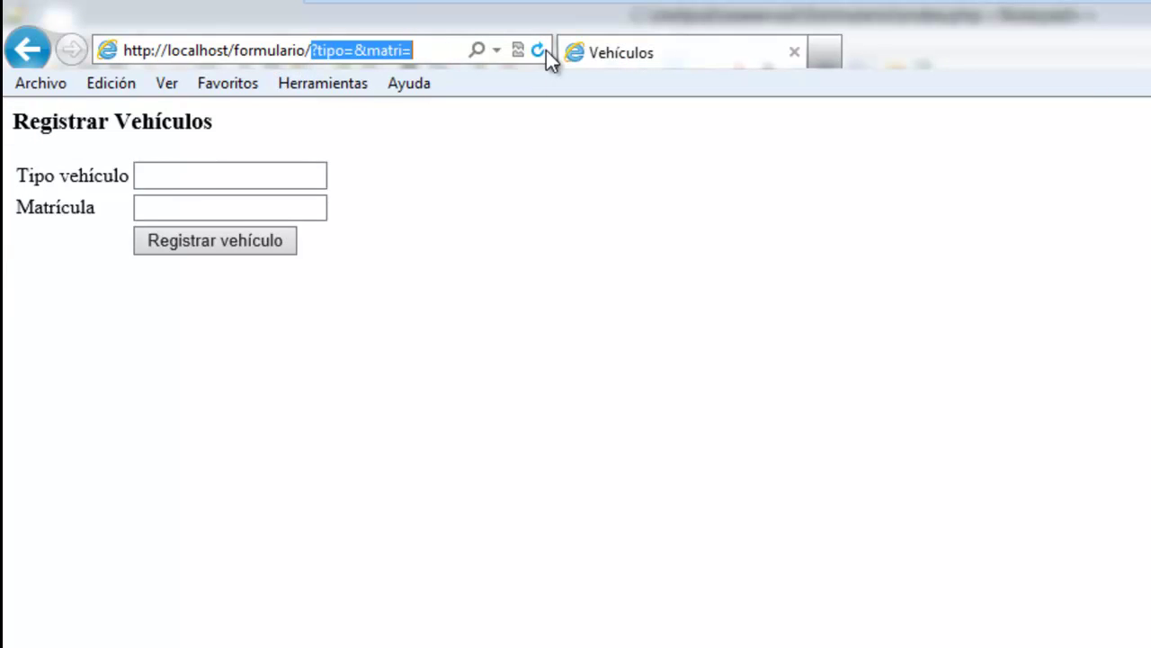
{"action": "key", "text": "BackSpace"}
{"action": "left_click", "coordinate": [546, 50]}
{"action": "left_click", "coordinate": [225, 234]}
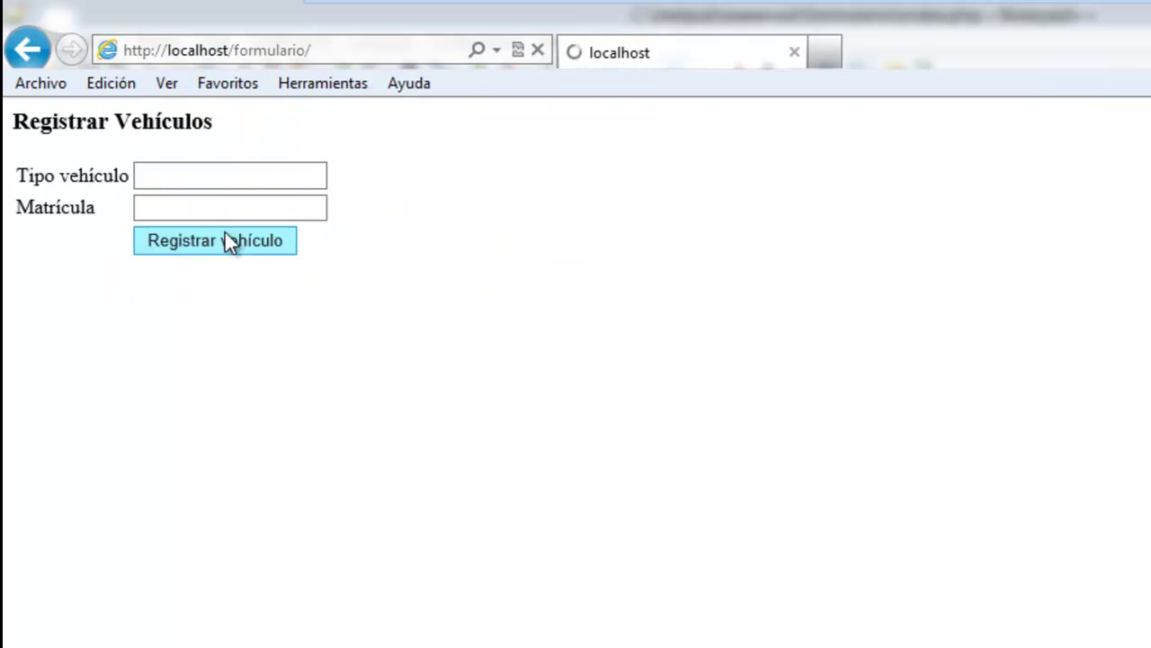
{"action": "left_click", "coordinate": [355, 56]}
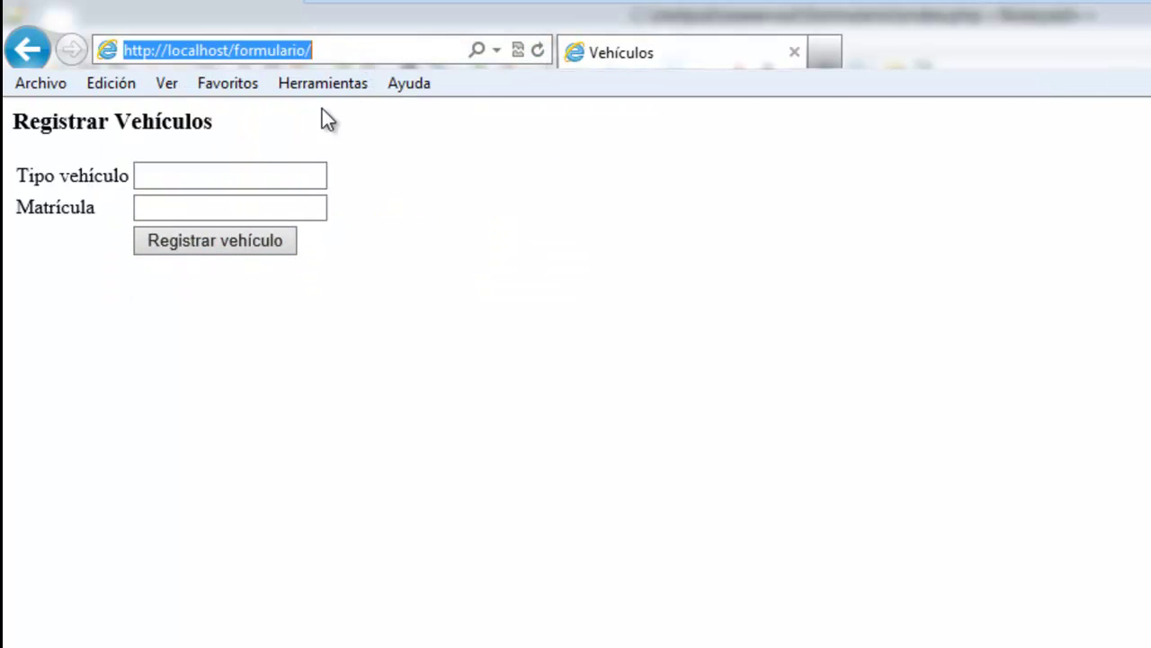
{"action": "left_click", "coordinate": [209, 249]}
{"action": "key", "text": "alt+Tab"}
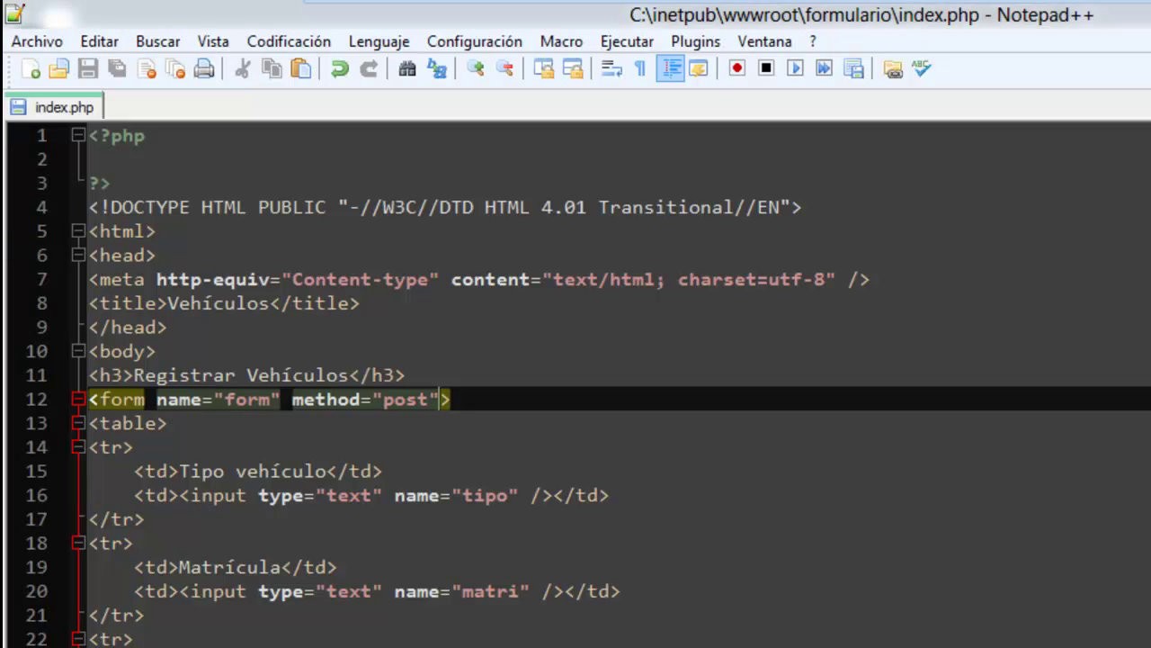
Move the <?php ?> block from the top of the file to below the h3 heading.
{"action": "left_click", "coordinate": [117, 162]}
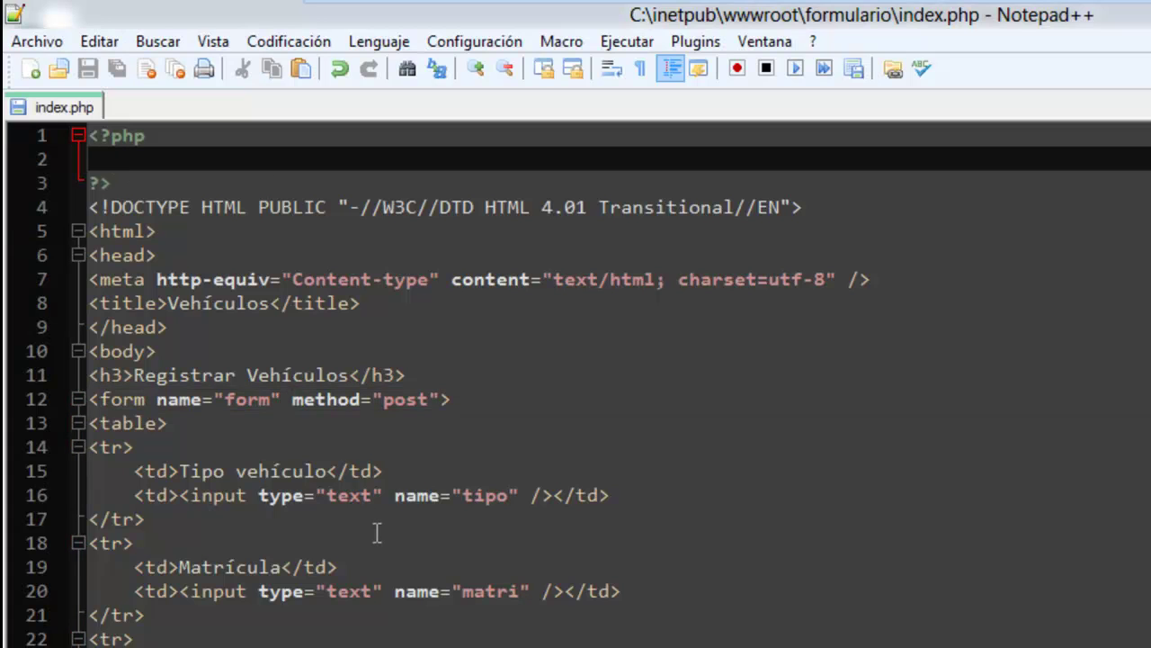
{"action": "left_click", "coordinate": [463, 364]}
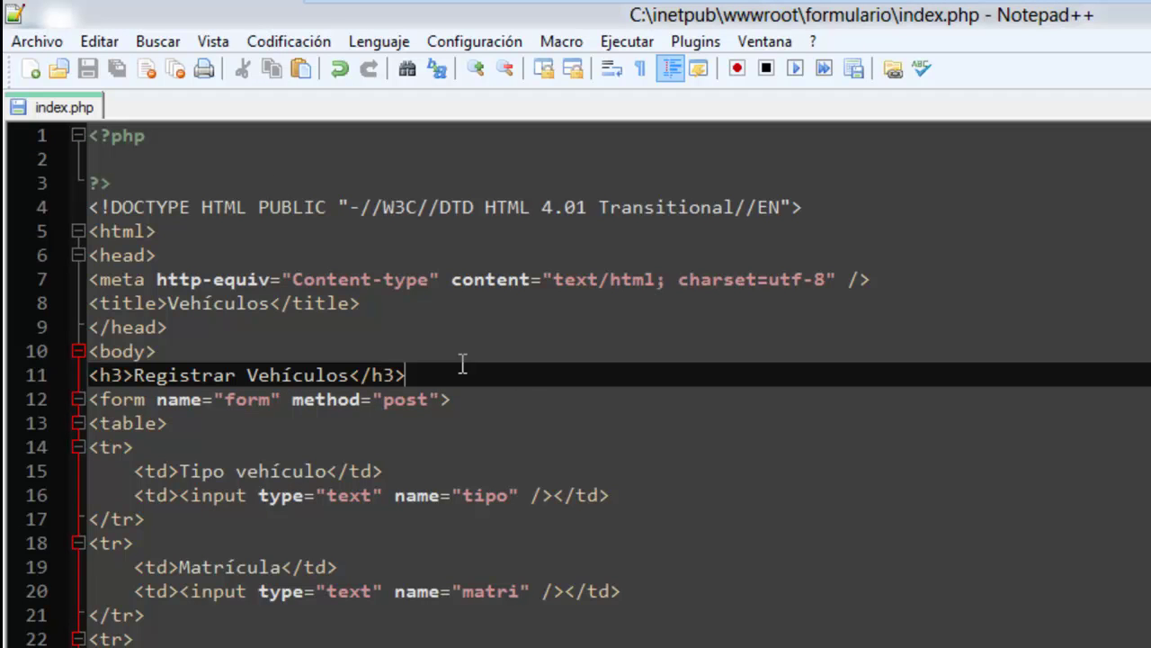
{"action": "key", "text": "Return"}
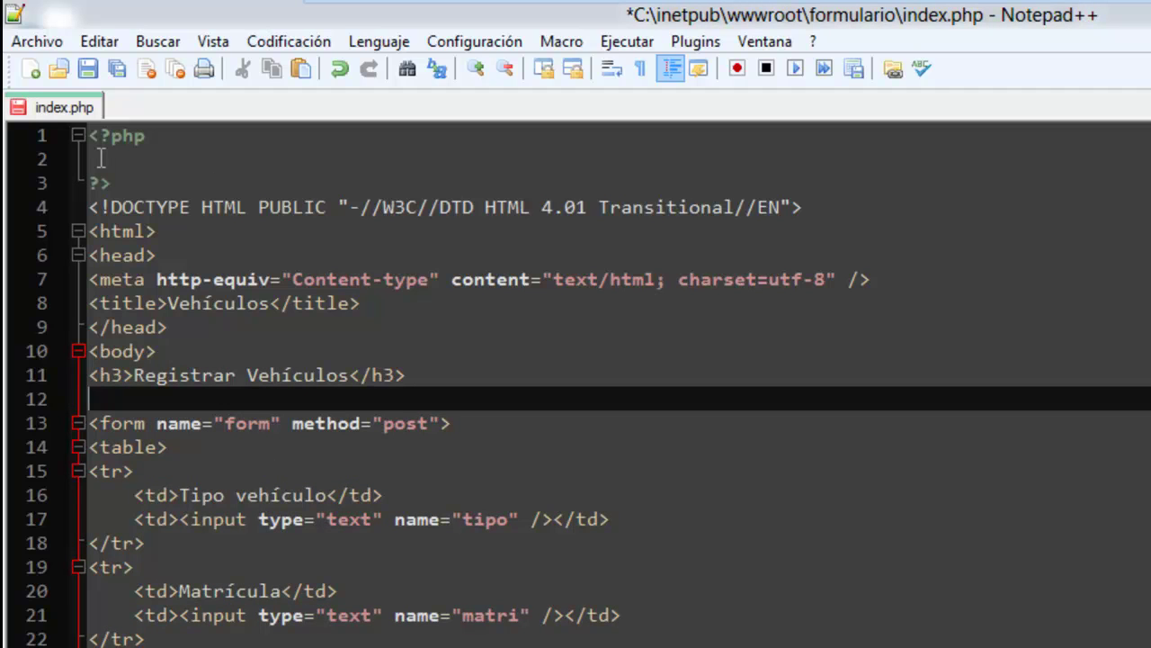
{"action": "left_click_drag", "start_coordinate": [117, 190], "coordinate": [87, 135]}
{"action": "key", "text": "ctrl+c"}
{"action": "key", "text": "Delete"}
{"action": "key", "text": "Delete"}
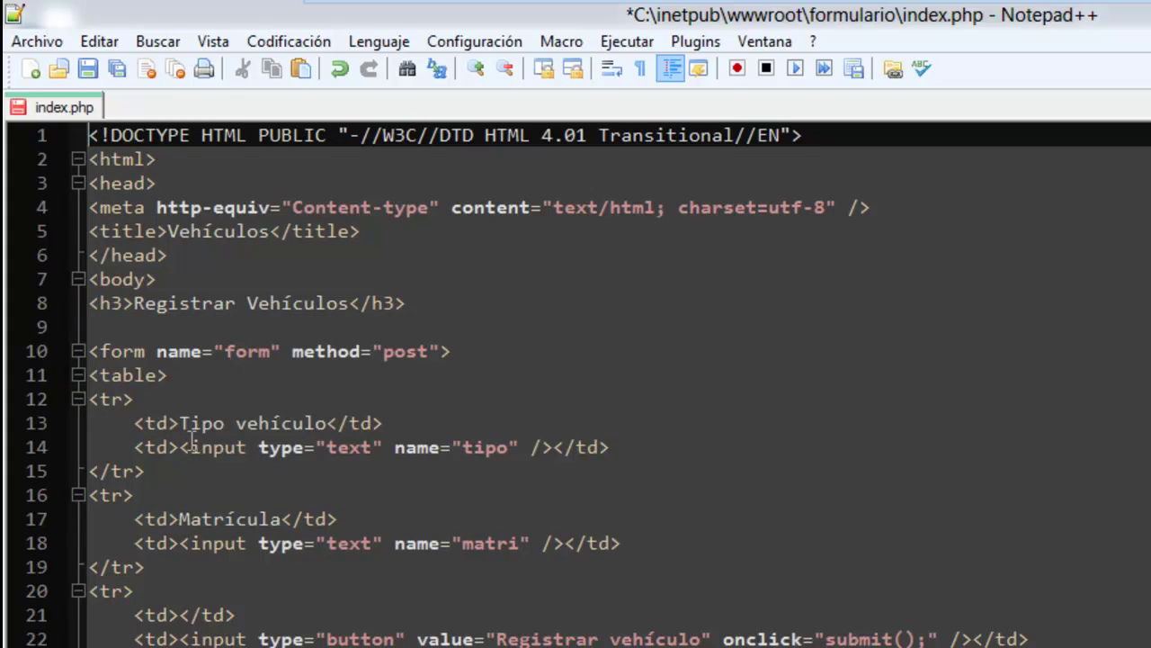
{"action": "left_click", "coordinate": [153, 326]}
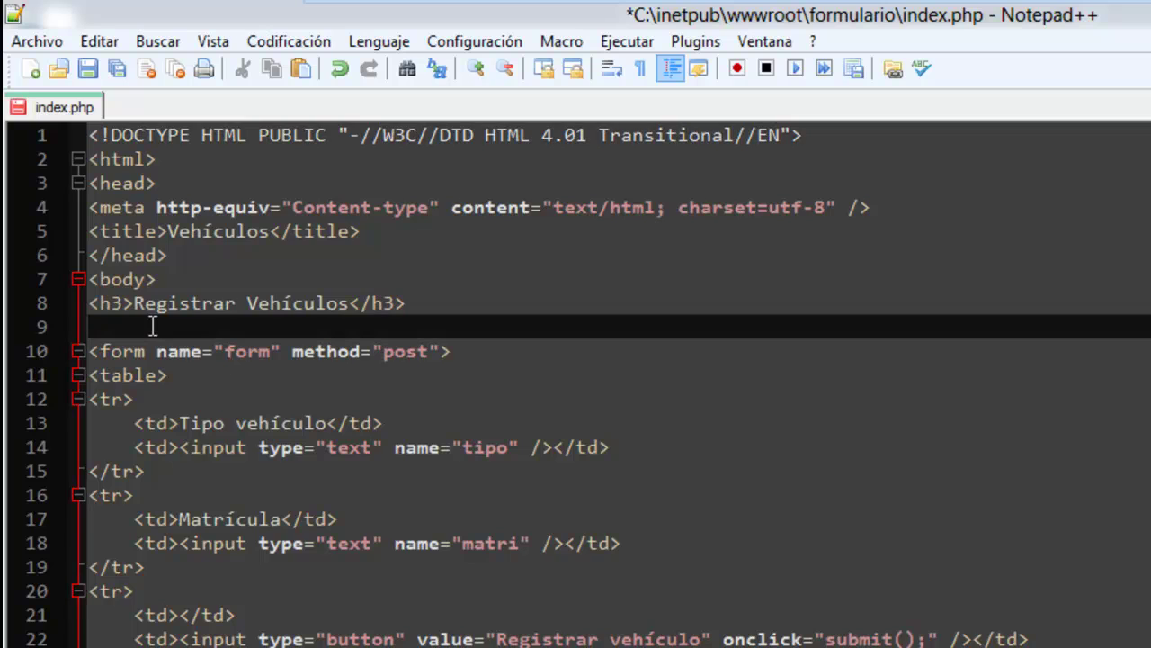
{"action": "key", "text": "ctrl+z"}
{"action": "key", "text": "ctrl+z"}
{"action": "key", "text": "Up"}
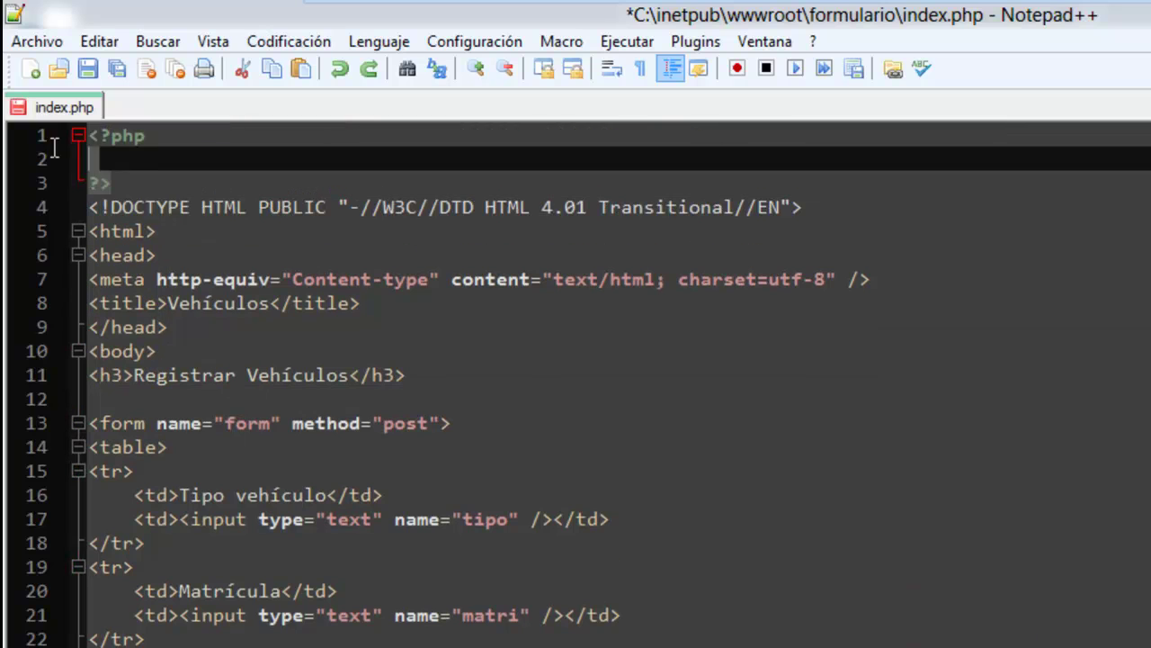
{"action": "key", "text": "Up"}
{"action": "key", "text": "ctrl+y"}
{"action": "key", "text": "ctrl+y"}
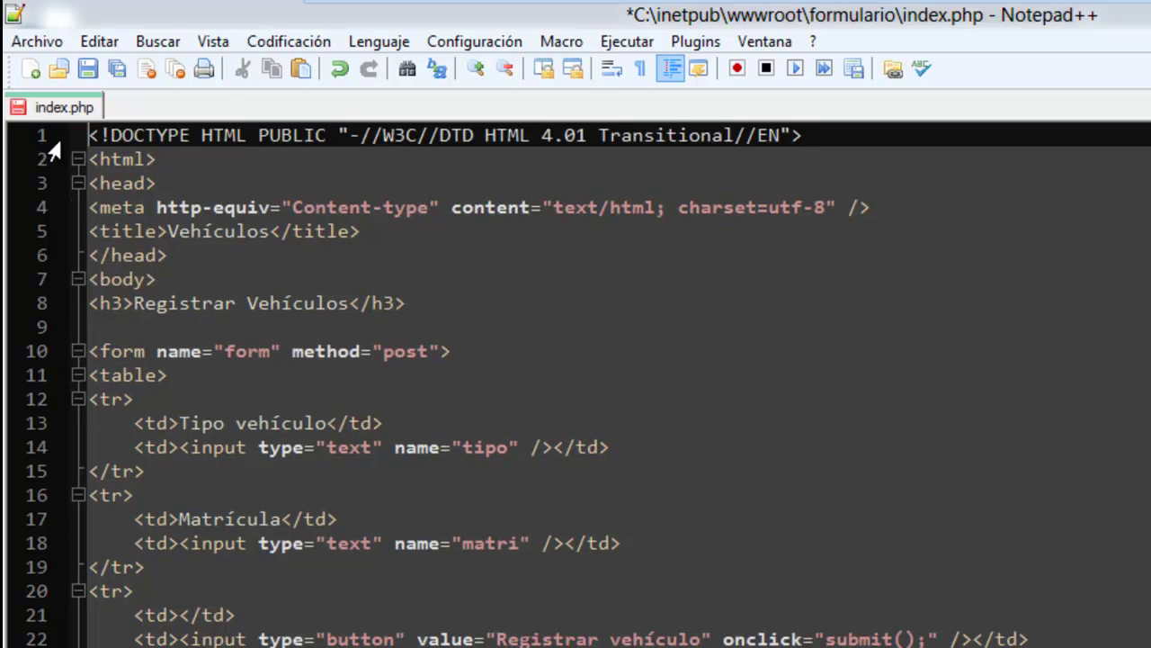
{"action": "left_click", "coordinate": [108, 326]}
{"action": "key", "text": "ctrl+v"}
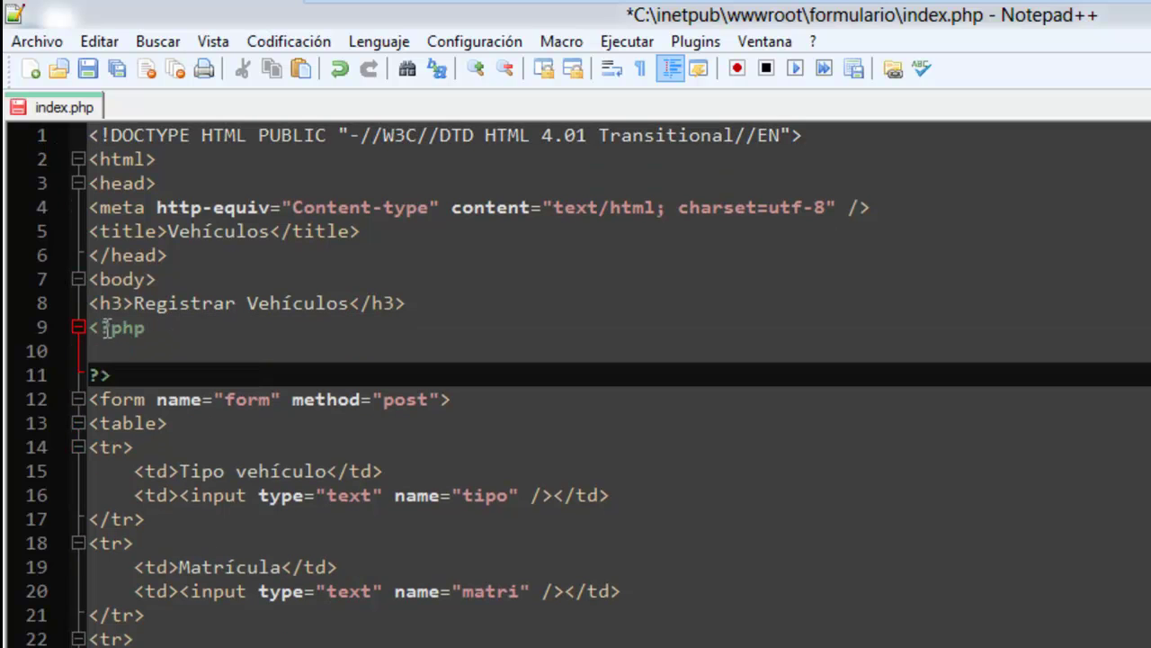
Write an if(isset($_POST["tipo"])) condition with braces inside the PHP block.
{"action": "left_click", "coordinate": [110, 351]}
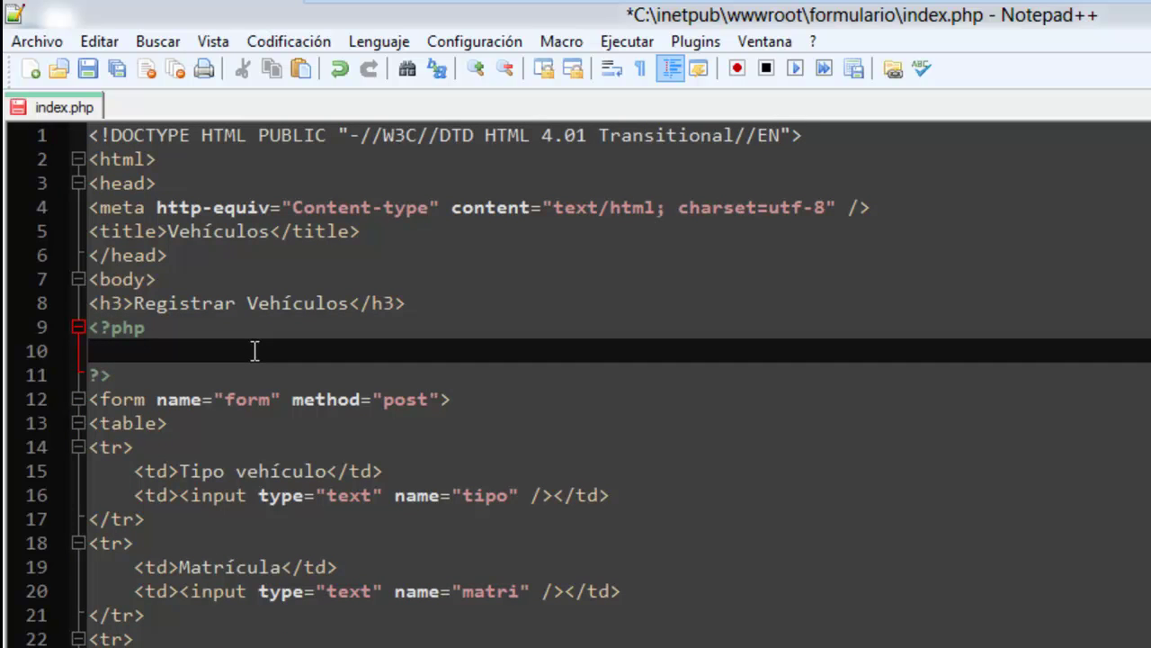
{"action": "type", "text": "if()"}
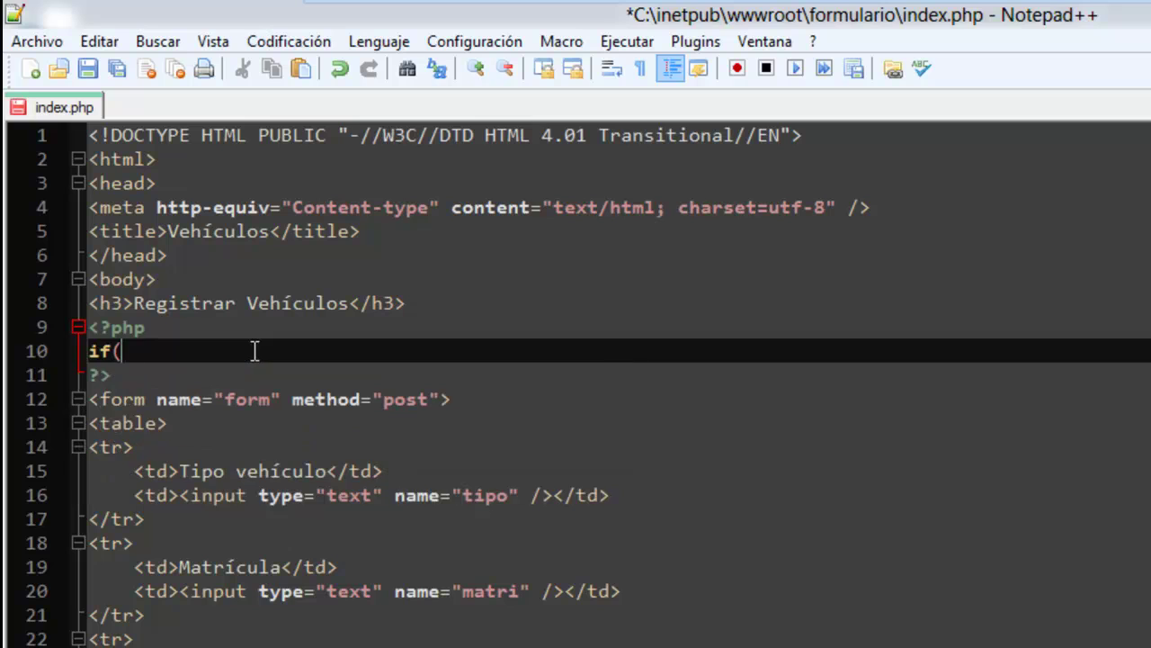
{"action": "key", "text": "Return"}
{"action": "type", "text": "{}"}
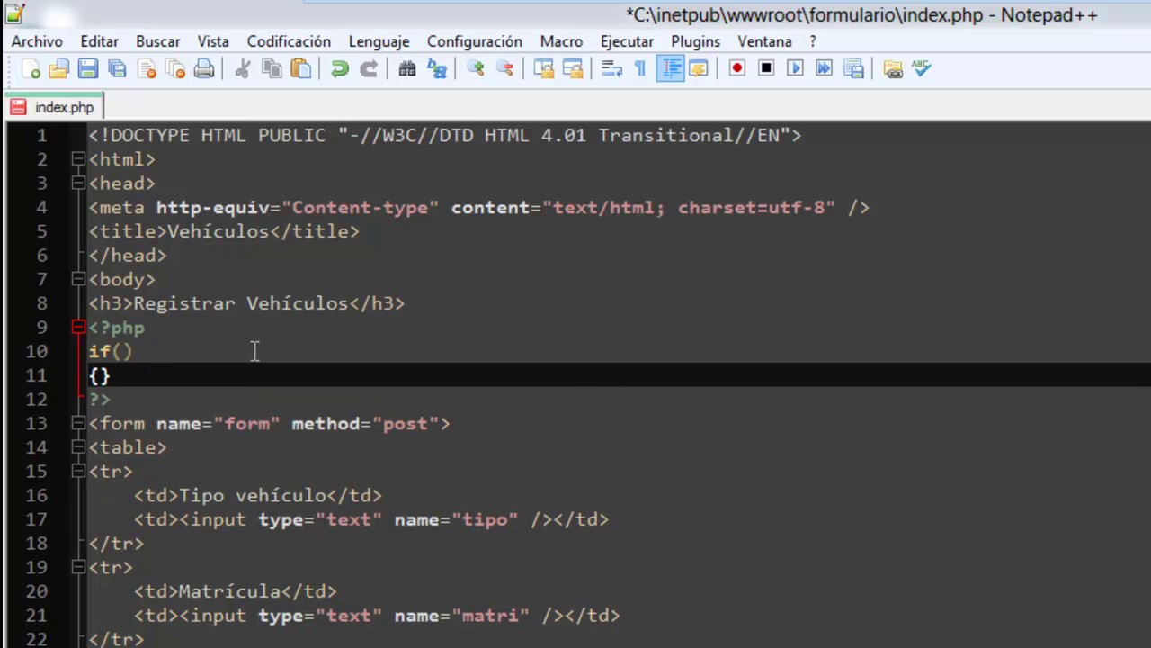
{"action": "key", "text": "Return"}
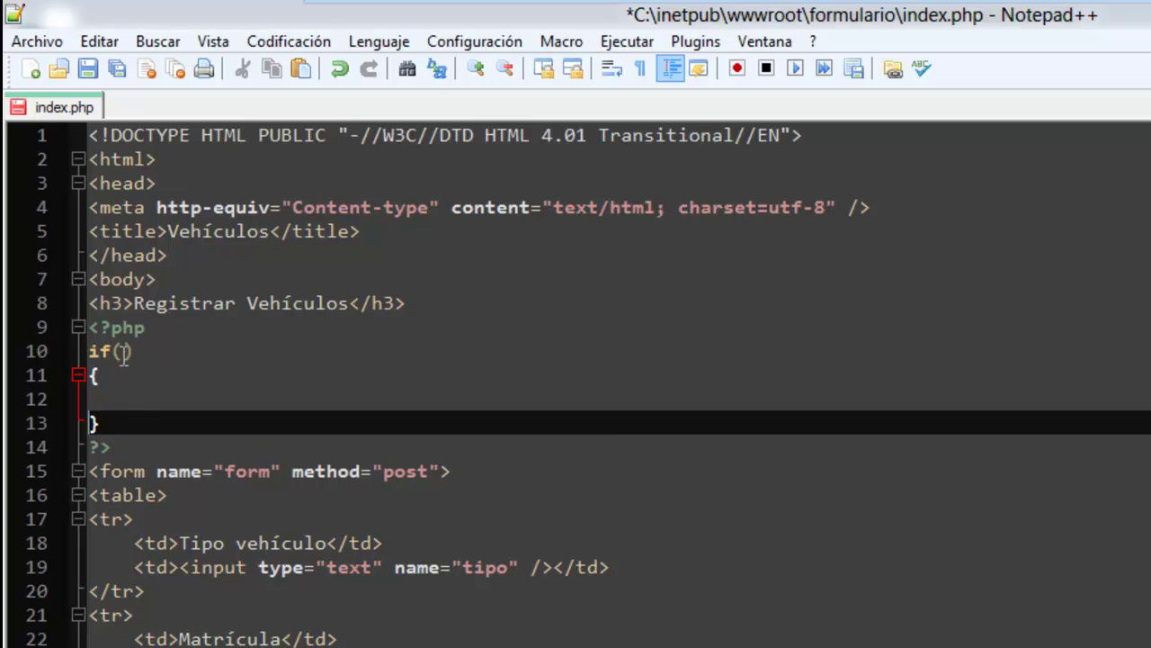
{"action": "left_click", "coordinate": [123, 351]}
{"action": "type", "text": "isset"}
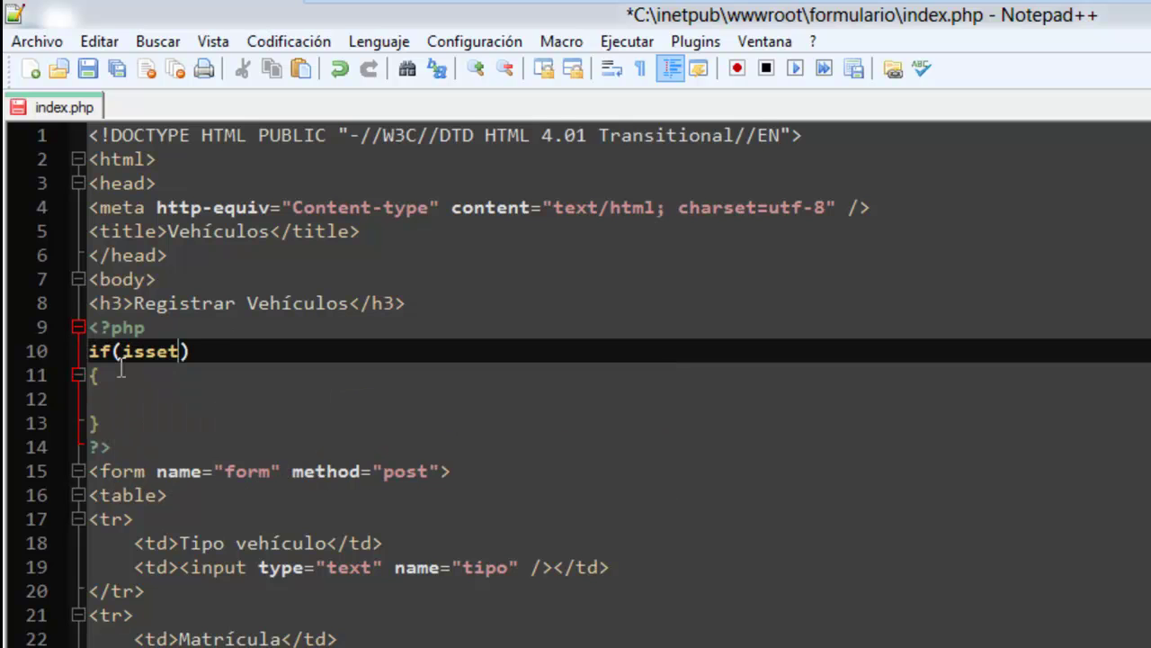
{"action": "type", "text": "()"}
{"action": "type", "text": "$"}
{"action": "type", "text": "_PST"}
{"action": "key", "text": "BackSpace"}
{"action": "key", "text": "BackSpace"}
{"action": "type", "text": "OST"}
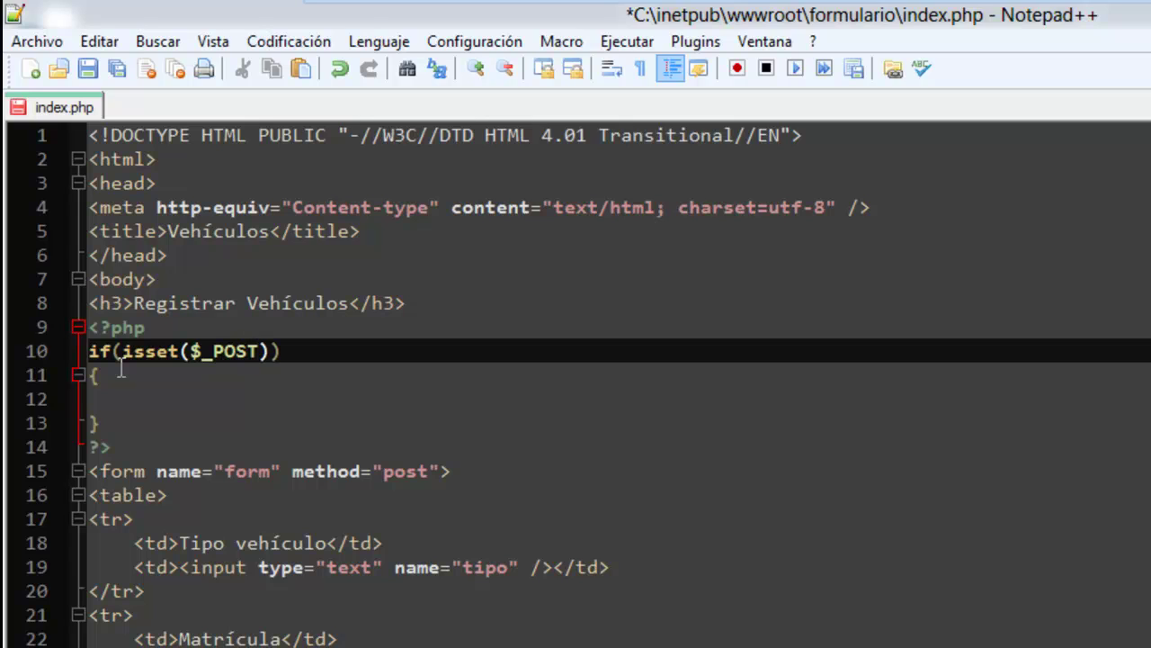
{"action": "type", "text": "[]"}
{"action": "type", "text": "\"\""}
{"action": "key", "text": "Left"}
{"action": "type", "text": "tipo"}
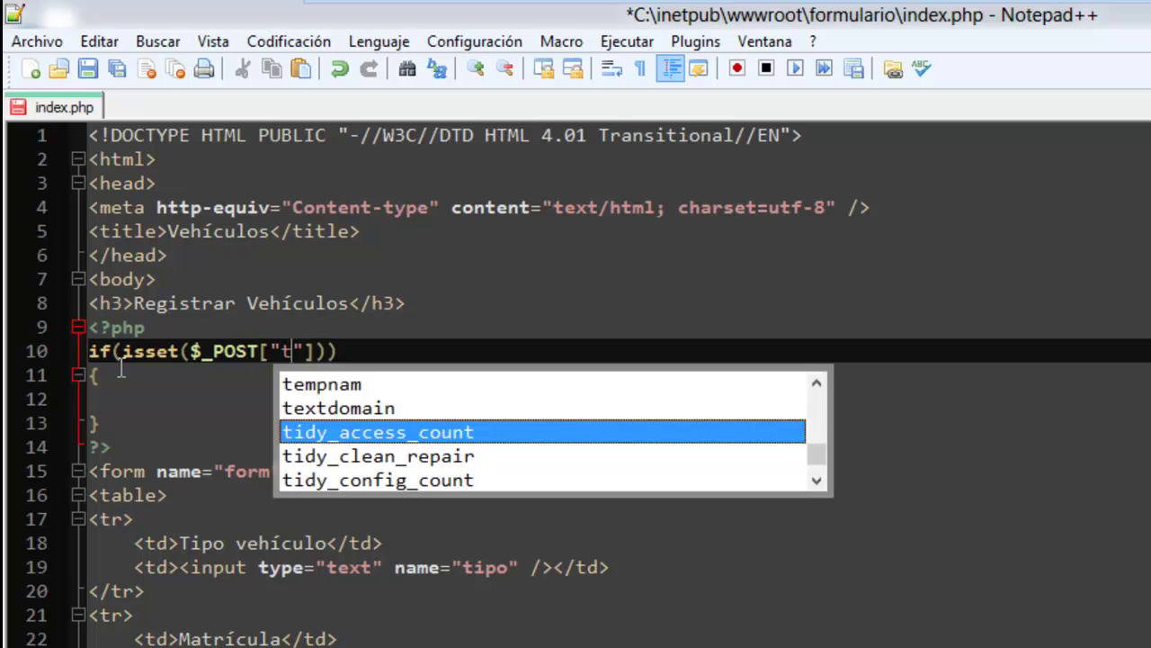
Add print_r($_POST); inside the if braces and save index.php.
{"action": "left_click", "coordinate": [138, 396]}
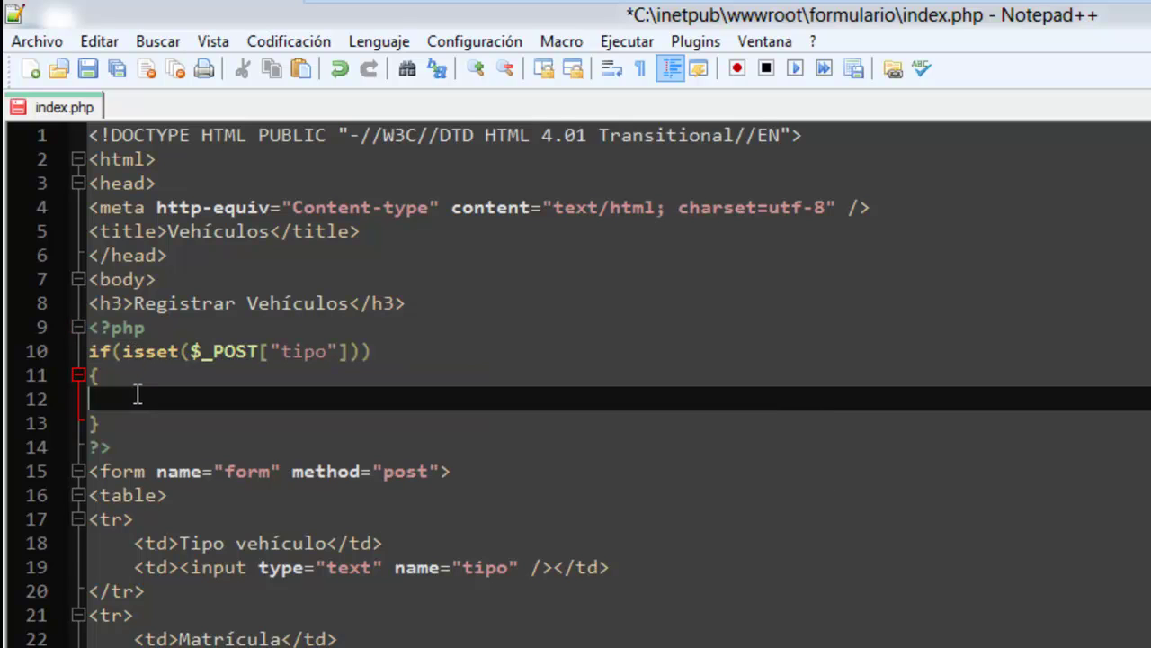
{"action": "key", "text": "Tab"}
{"action": "type", "text": "prin"}
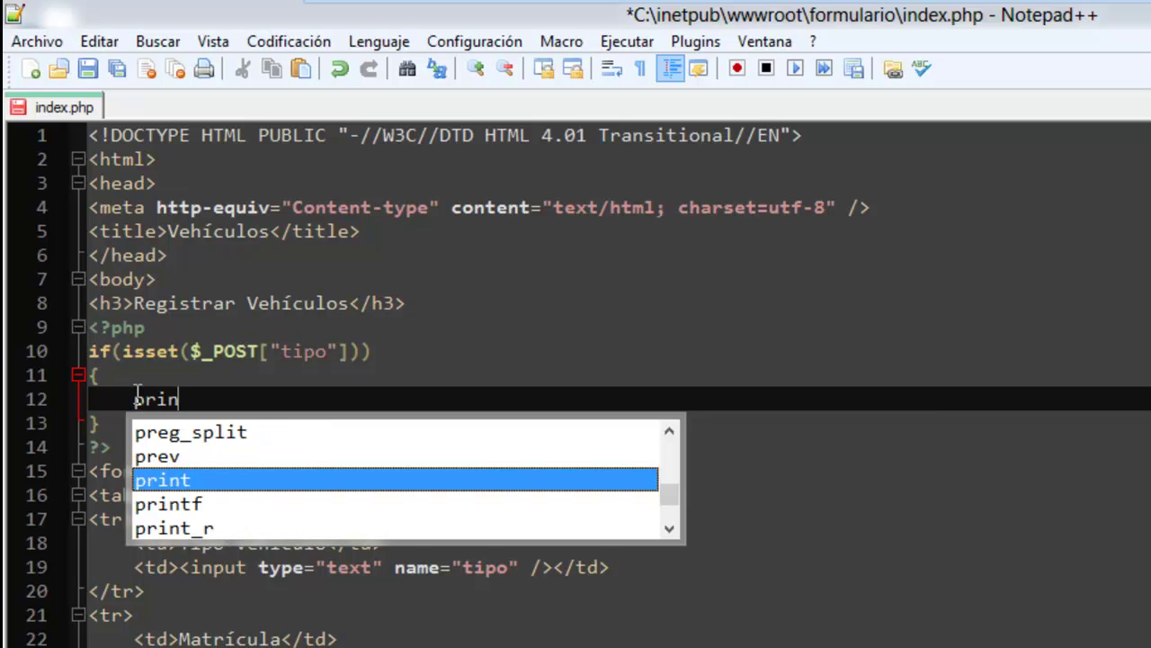
{"action": "key", "text": "Down"}
{"action": "key", "text": "Down"}
{"action": "key", "text": "Return"}
{"action": "type", "text": "();"}
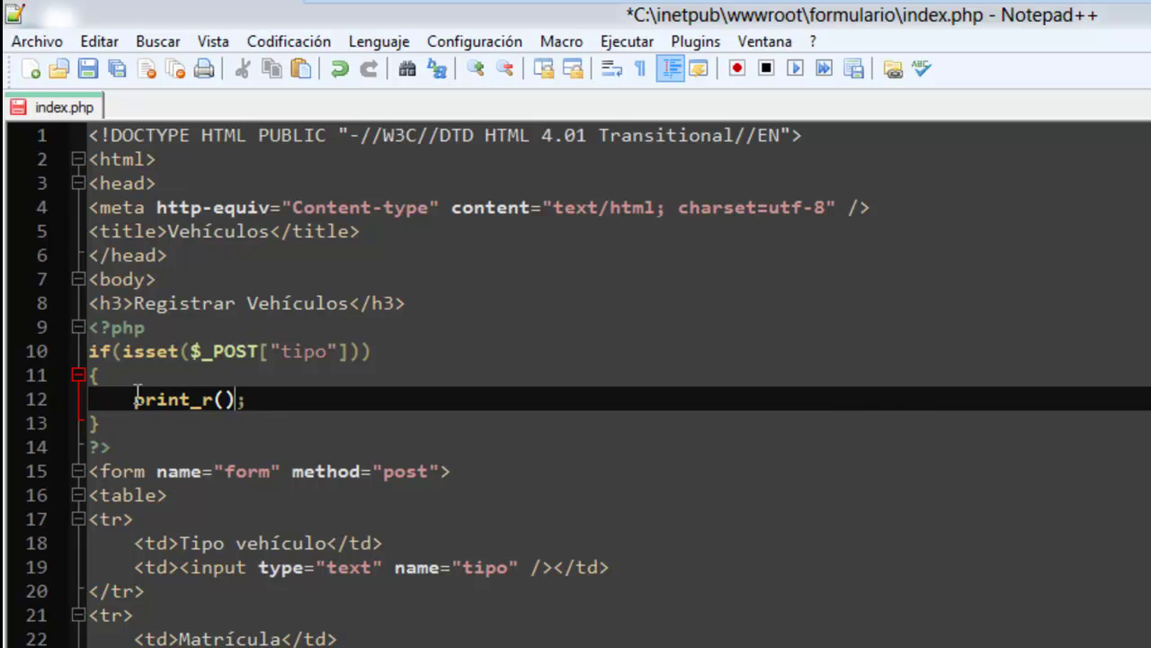
{"action": "type", "text": "$_POST"}
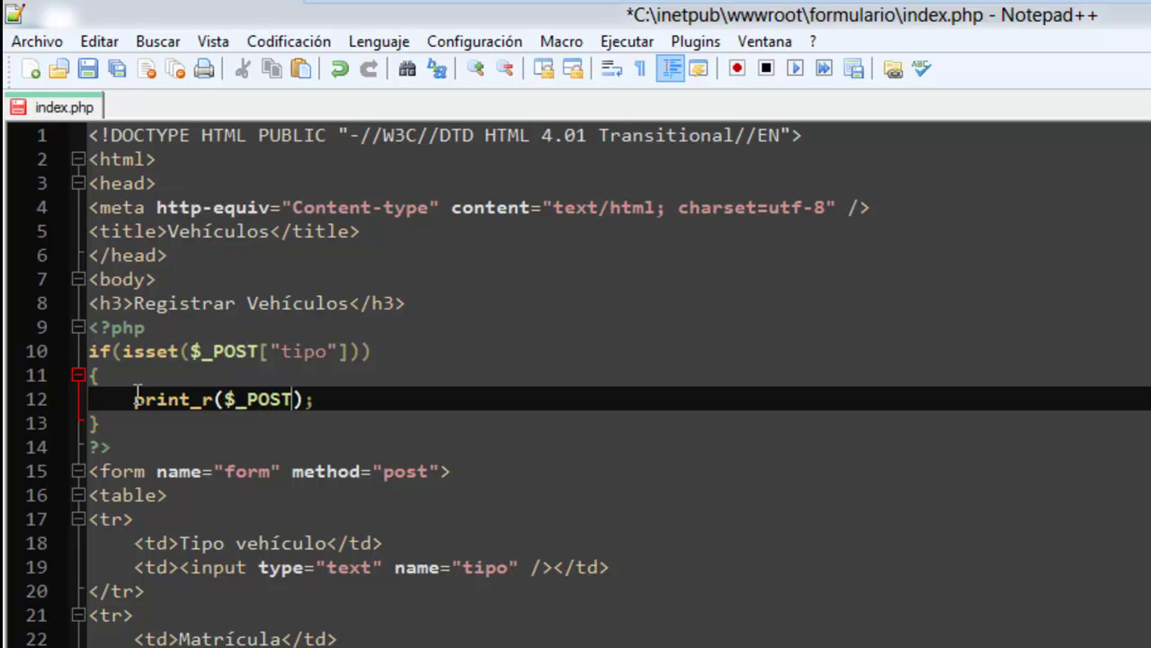
{"action": "left_click", "coordinate": [118, 69]}
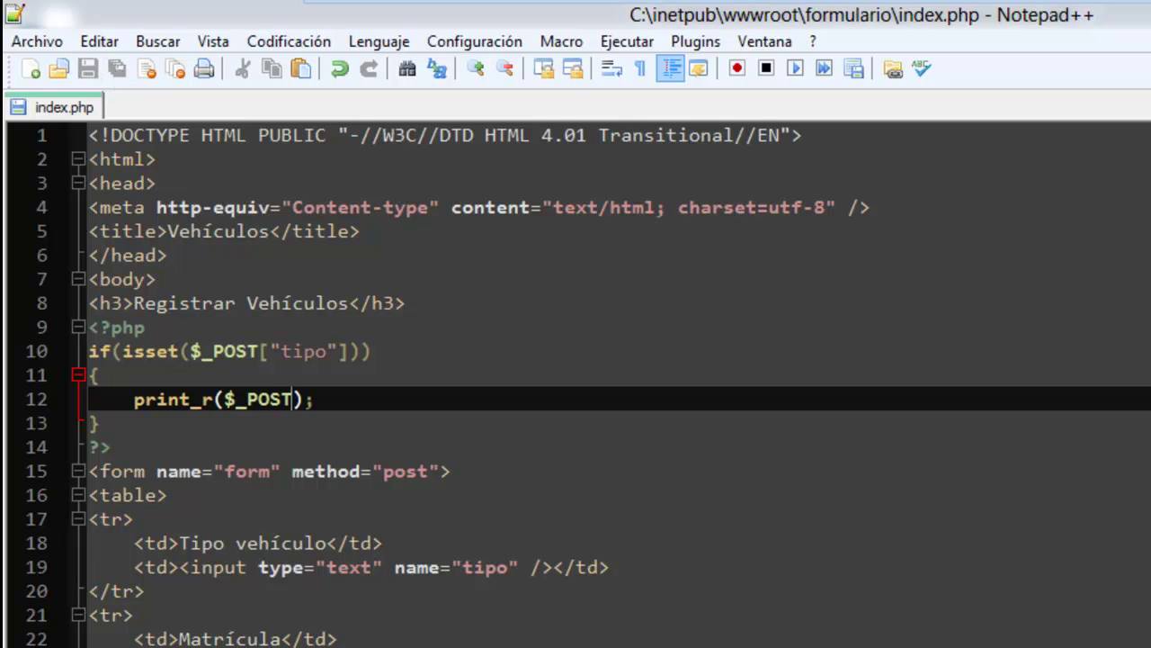
Reload localhost/formulario/ in Internet Explorer and submit the form empty.
{"action": "key", "text": "alt+Tab"}
{"action": "key", "text": "F5"}
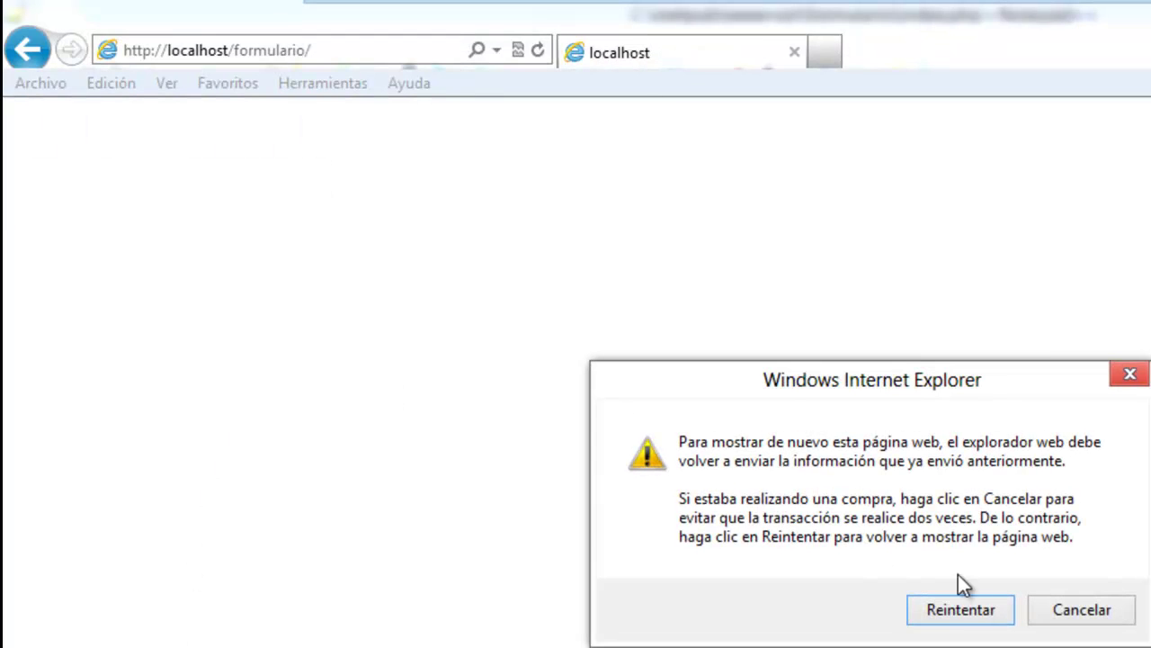
{"action": "left_click", "coordinate": [969, 604]}
{"action": "left_click", "coordinate": [411, 53]}
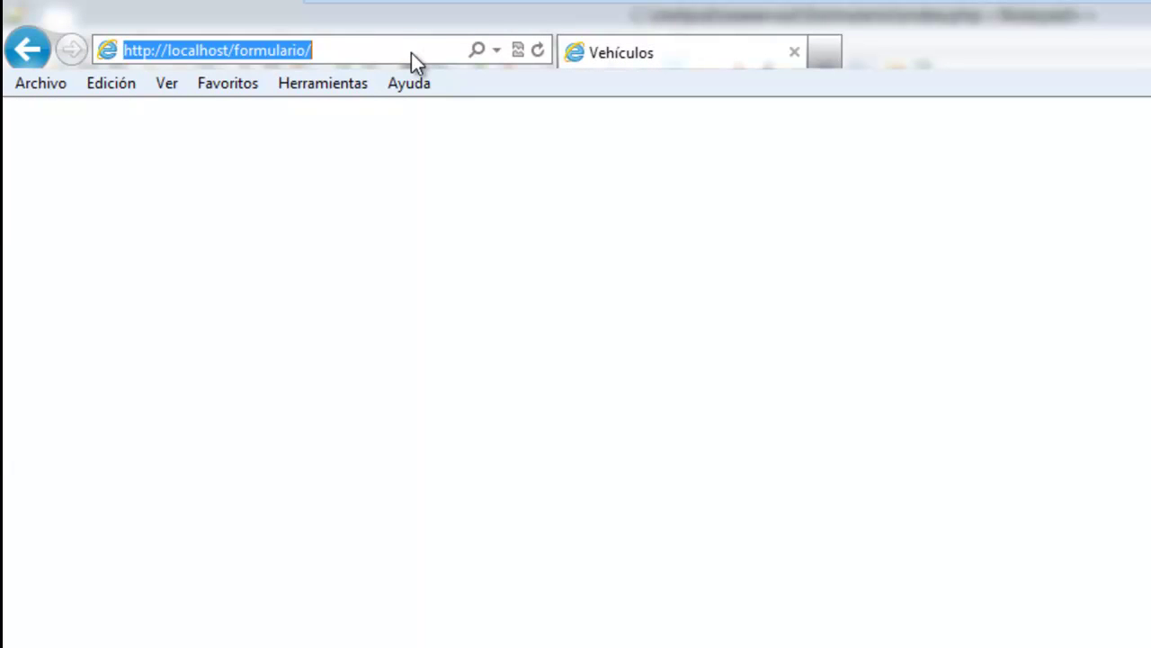
{"action": "key", "text": "Return"}
{"action": "left_click", "coordinate": [206, 238]}
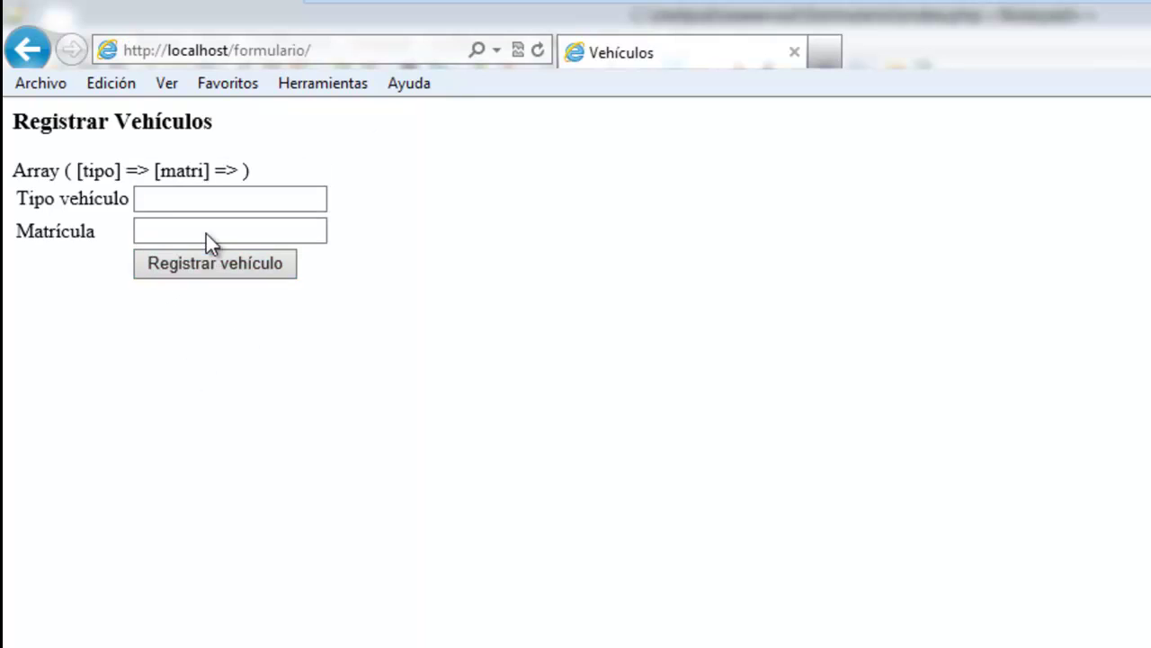
Search the web for the printed Array text, then close the results tab.
{"action": "left_click_drag", "start_coordinate": [18, 169], "coordinate": [250, 167]}
{"action": "left_click", "coordinate": [273, 171]}
{"action": "left_click", "coordinate": [262, 201]}
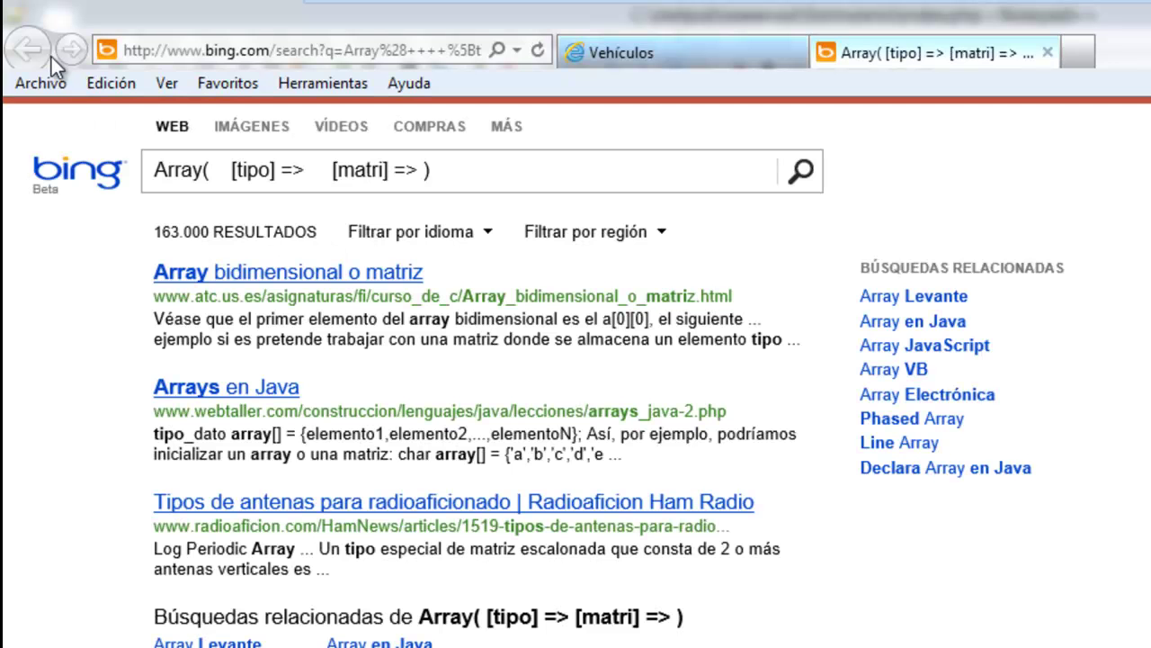
{"action": "left_click", "coordinate": [1049, 53]}
{"action": "left_click", "coordinate": [257, 197]}
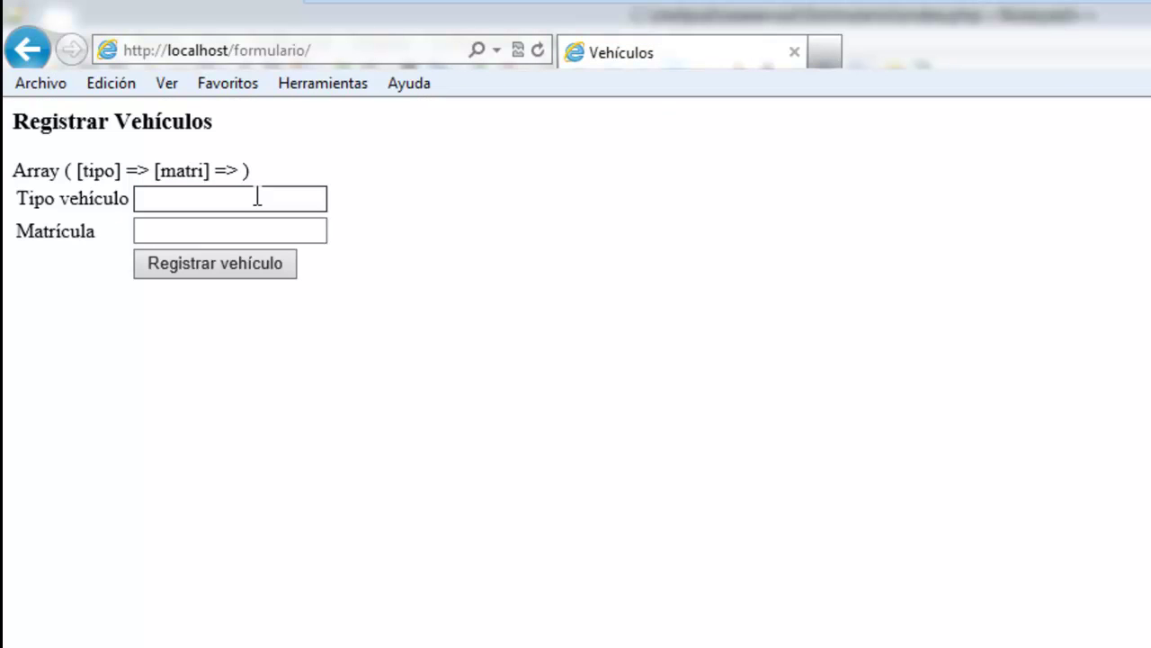
{"action": "type", "text": "clio"}
{"action": "key", "text": "Tab"}
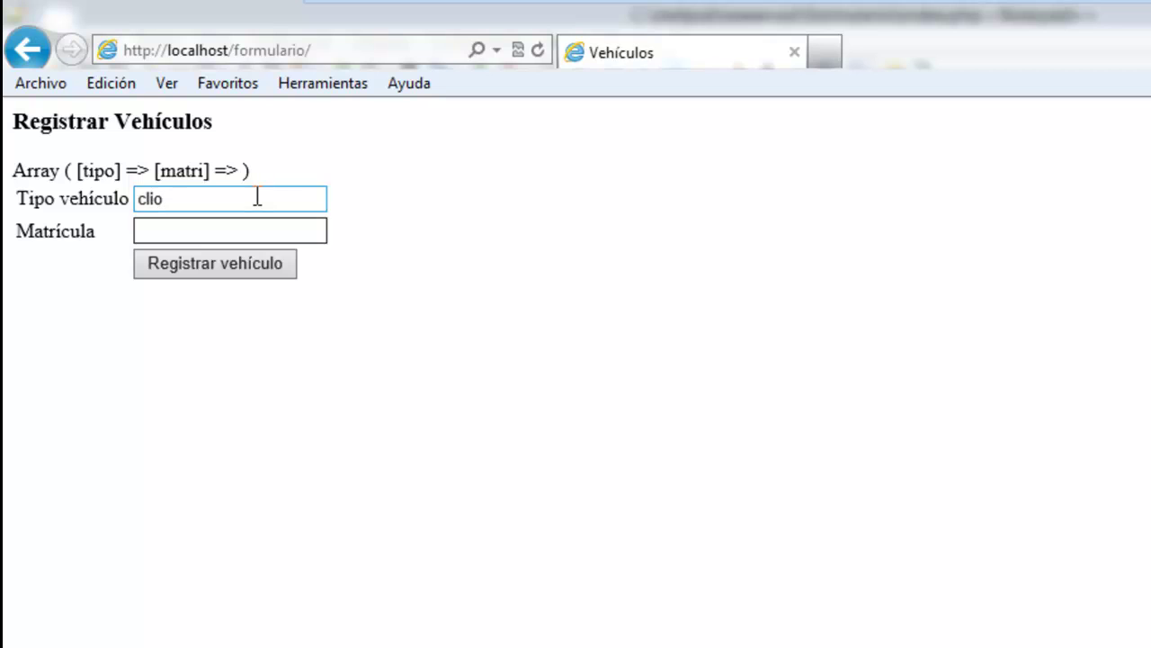
{"action": "type", "text": "5689"}
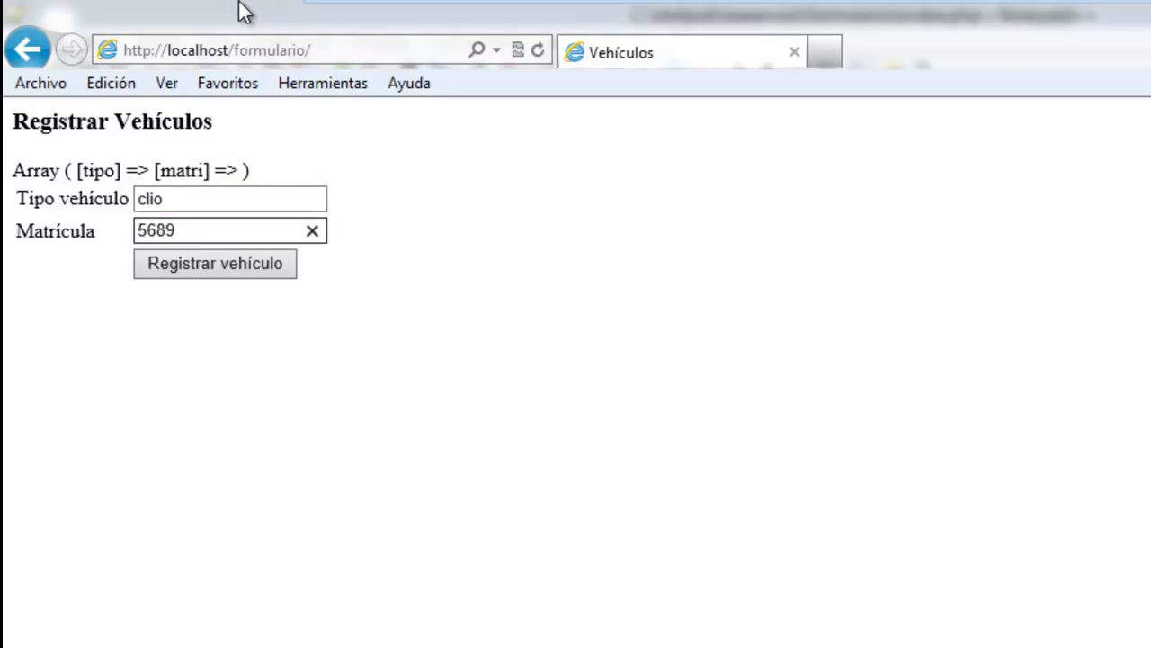
{"action": "left_click", "coordinate": [193, 266]}
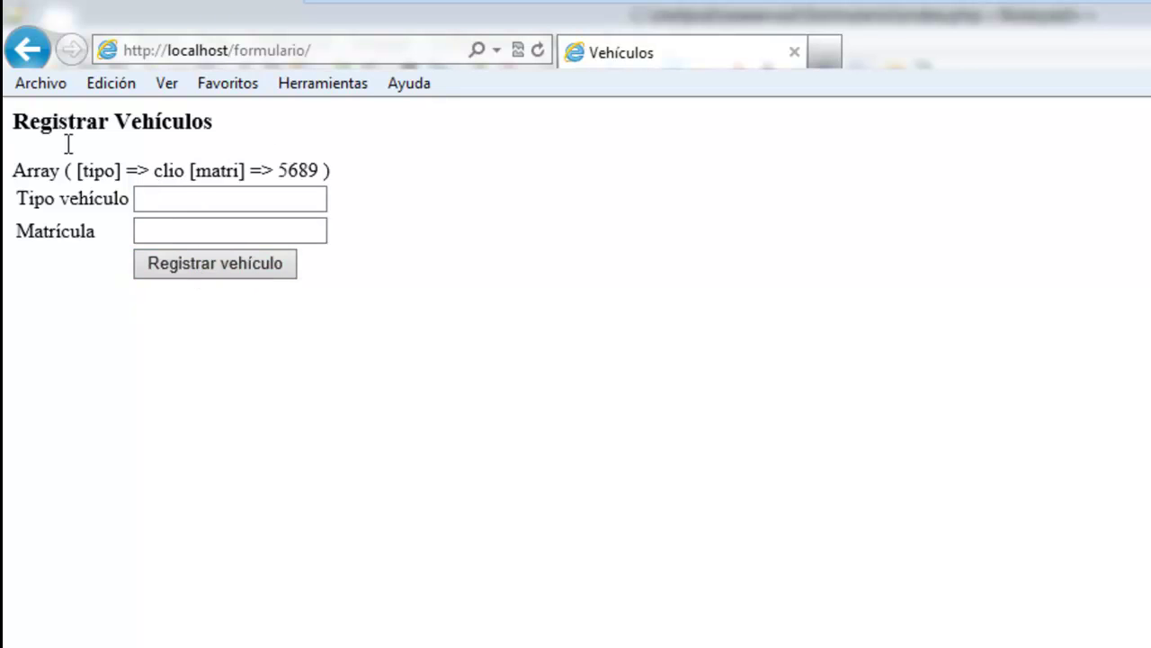
{"action": "left_click_drag", "start_coordinate": [357, 173], "coordinate": [9, 172]}
{"action": "left_click", "coordinate": [37, 348]}
{"action": "key", "text": "alt+Tab"}
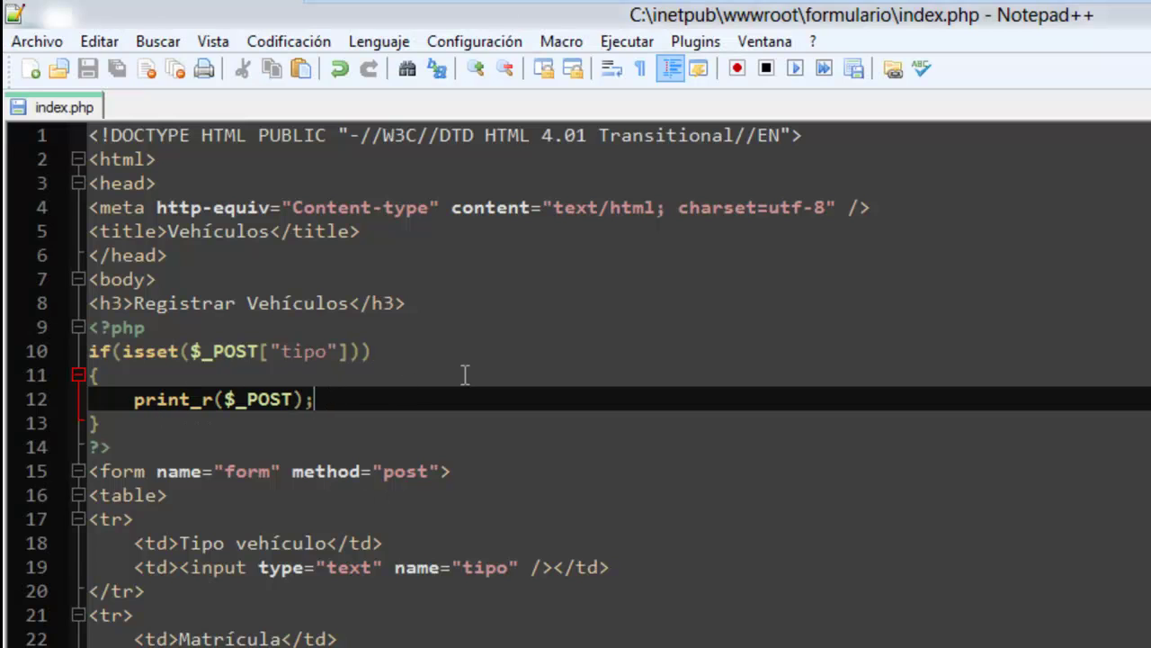
Below print_r, add an if block whose condition holds the copied $_POST["tipo"].
{"action": "key", "text": "Return"}
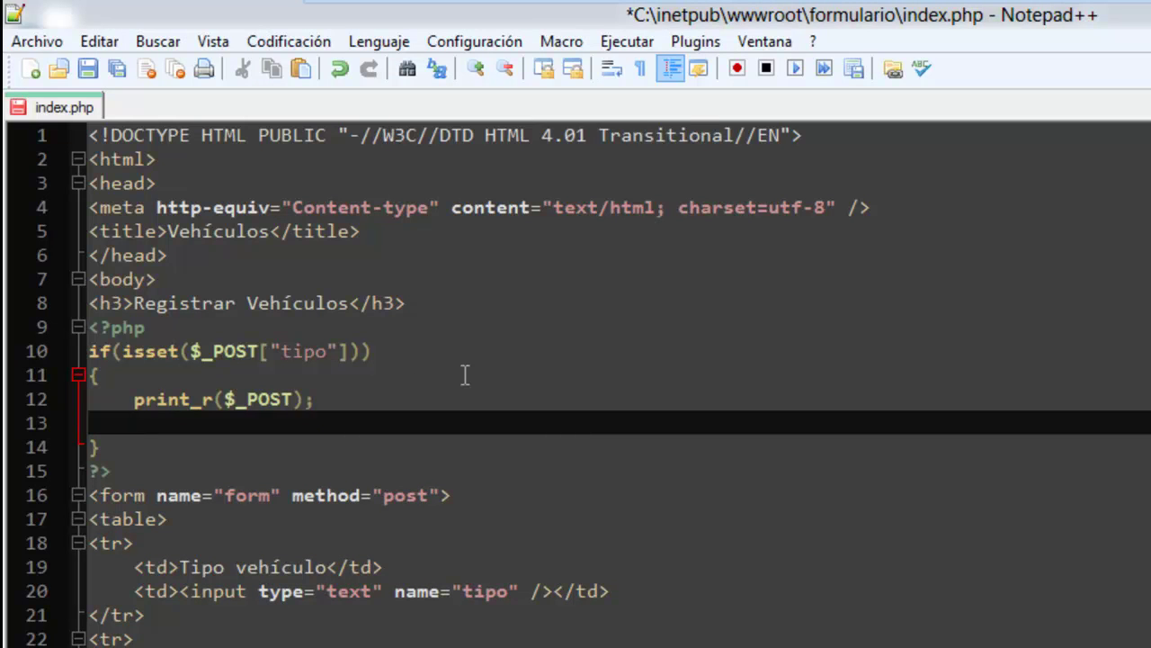
{"action": "type", "text": "if()"}
{"action": "key", "text": "Return"}
{"action": "type", "text": "{}"}
{"action": "key", "text": "Return"}
{"action": "key", "text": "Return"}
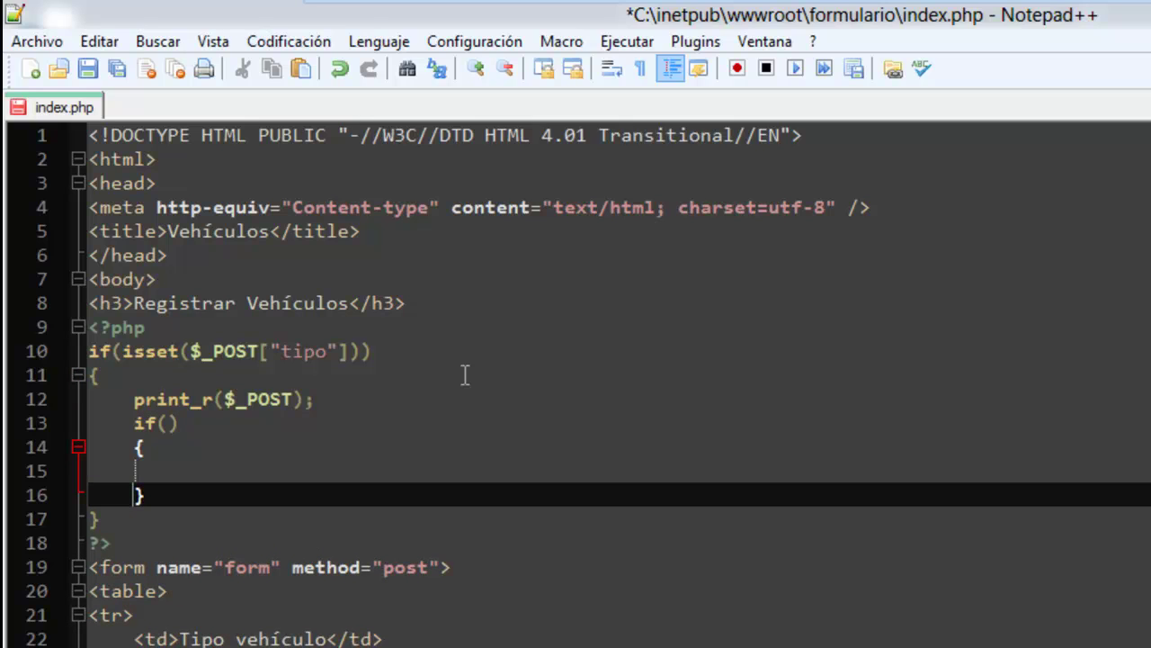
{"action": "key", "text": "Up"}
{"action": "key", "text": "Up"}
{"action": "key", "text": "Up"}
{"action": "key", "text": "Up"}
{"action": "key", "text": "Up"}
{"action": "key", "text": "Up"}
{"action": "key", "text": "Right"}
{"action": "key", "text": "Right"}
{"action": "key", "text": "Right"}
{"action": "key", "text": "Right"}
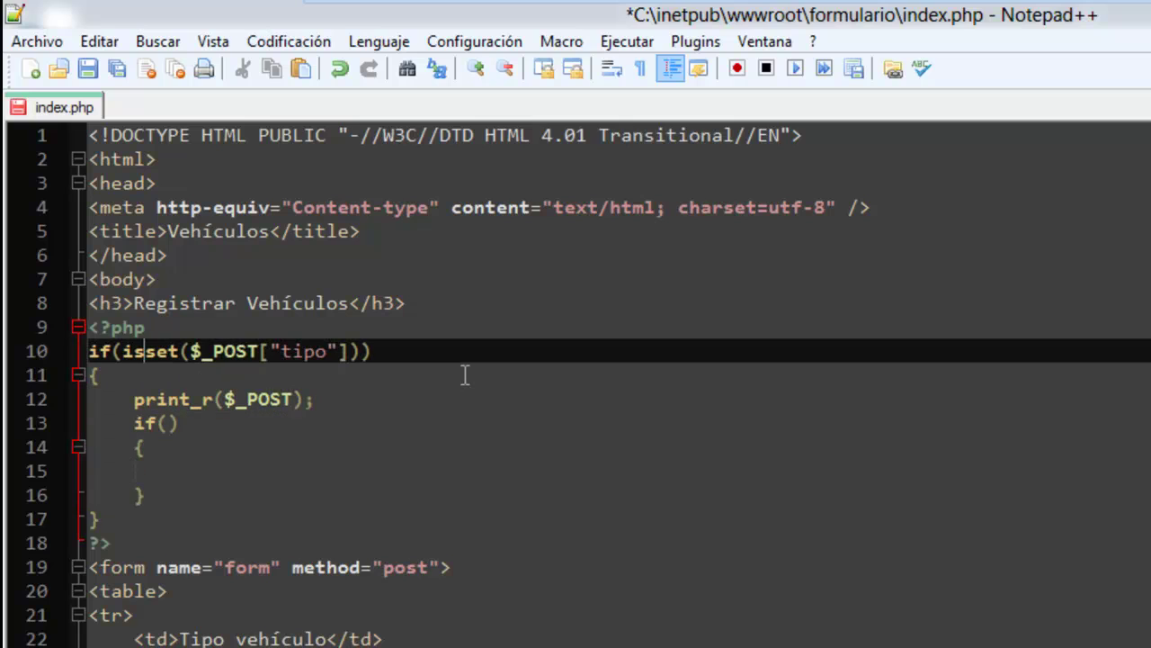
{"action": "key", "text": "shift+Right"}
{"action": "key", "text": "shift+Right"}
{"action": "key", "text": "shift+Right"}
{"action": "key", "text": "shift+Right"}
{"action": "key", "text": "shift+Right"}
{"action": "key", "text": "shift+Right"}
{"action": "key", "text": "shift+Right"}
{"action": "key", "text": "shift+Right"}
{"action": "key", "text": "shift+Right"}
{"action": "key", "text": "shift+Right"}
{"action": "key", "text": "shift+Right"}
{"action": "key", "text": "shift+Right"}
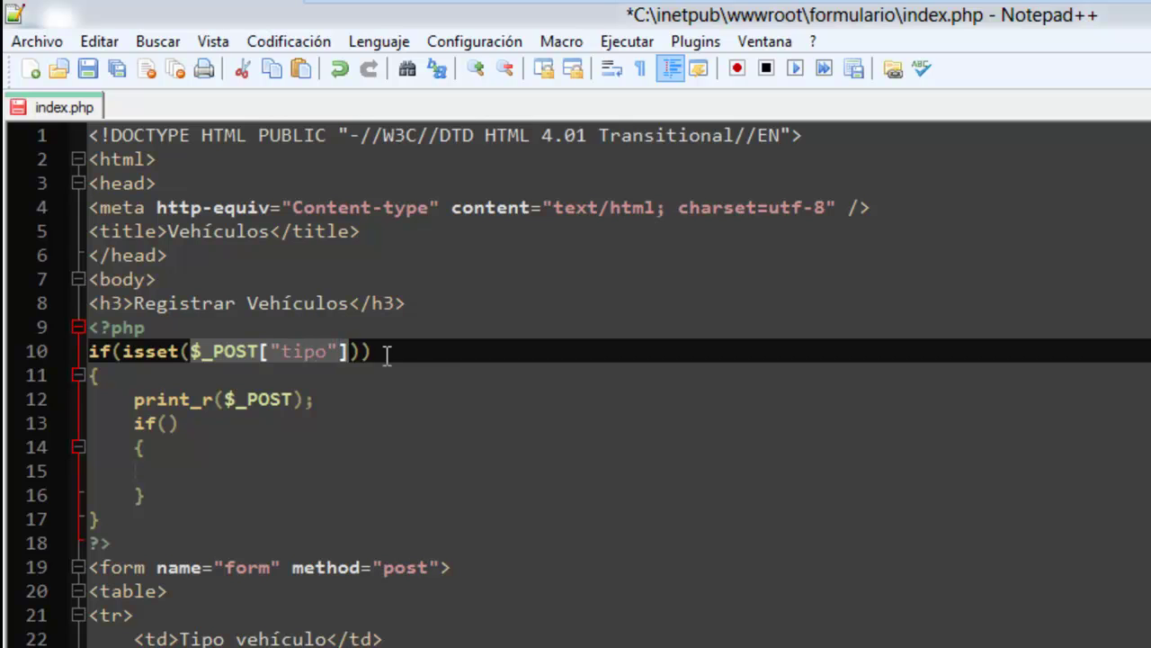
{"action": "left_click", "coordinate": [165, 423]}
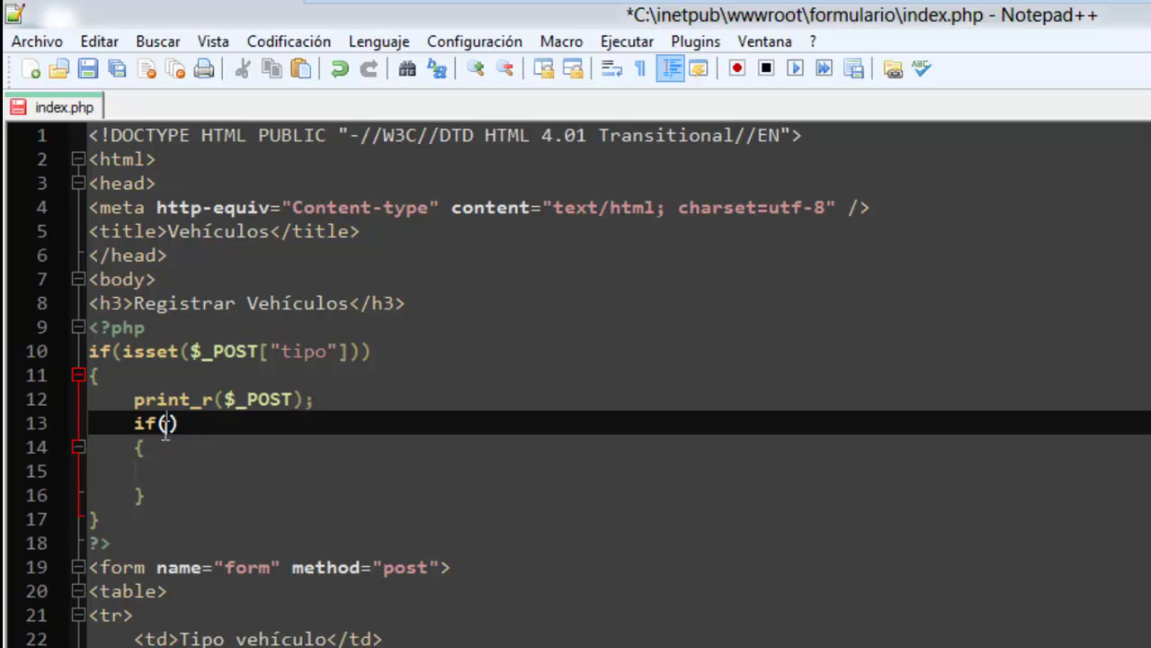
{"action": "type", "text": "$_POST[\"tipo\"]"}
Wrap the condition in empty() and echo "<p>El tipo no puede estar vacio</p>" inside, then save.
{"action": "type", "text": "em"}
{"action": "key", "text": "Return"}
{"action": "type", "text": "("}
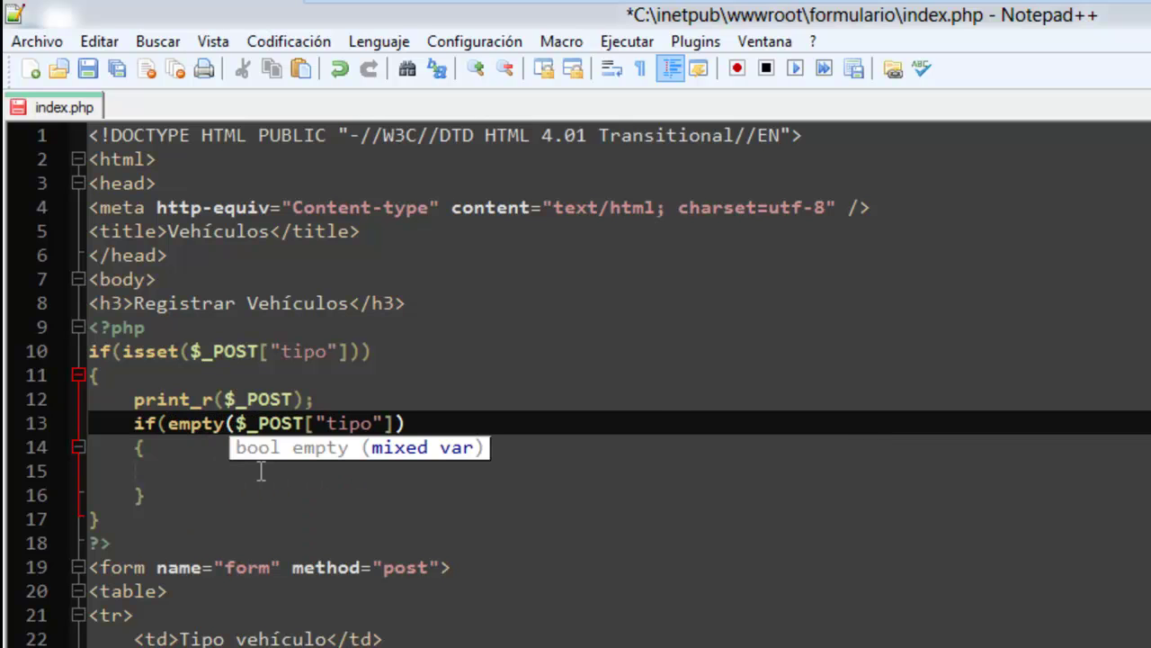
{"action": "left_click", "coordinate": [466, 416]}
{"action": "type", "text": ")"}
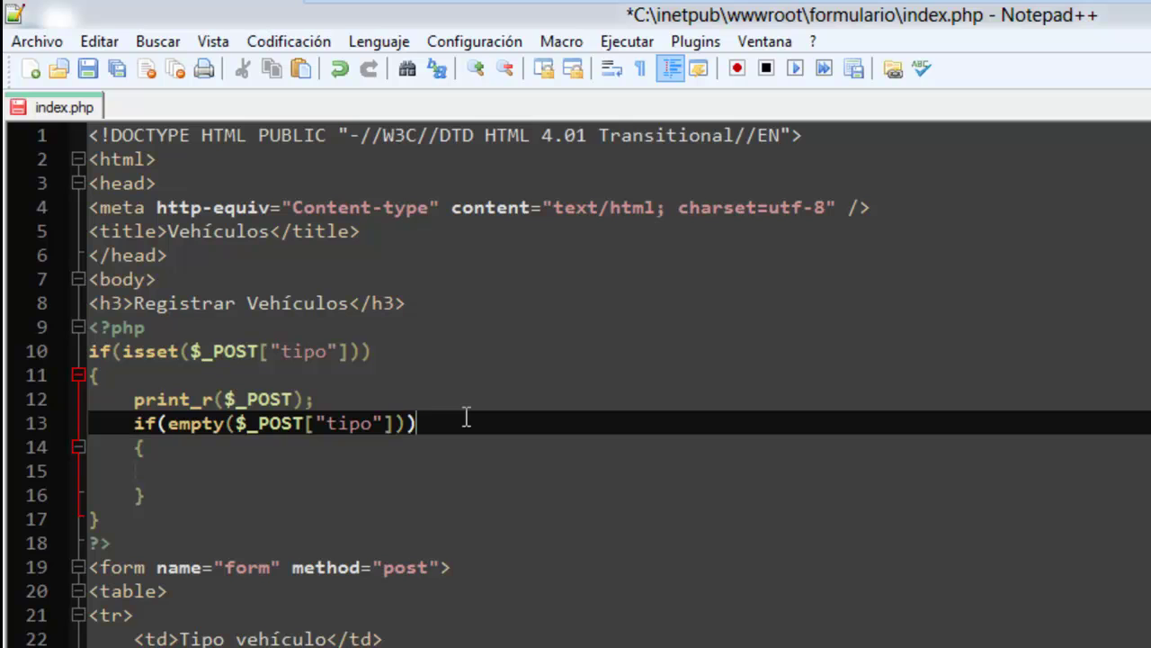
{"action": "left_click", "coordinate": [199, 477]}
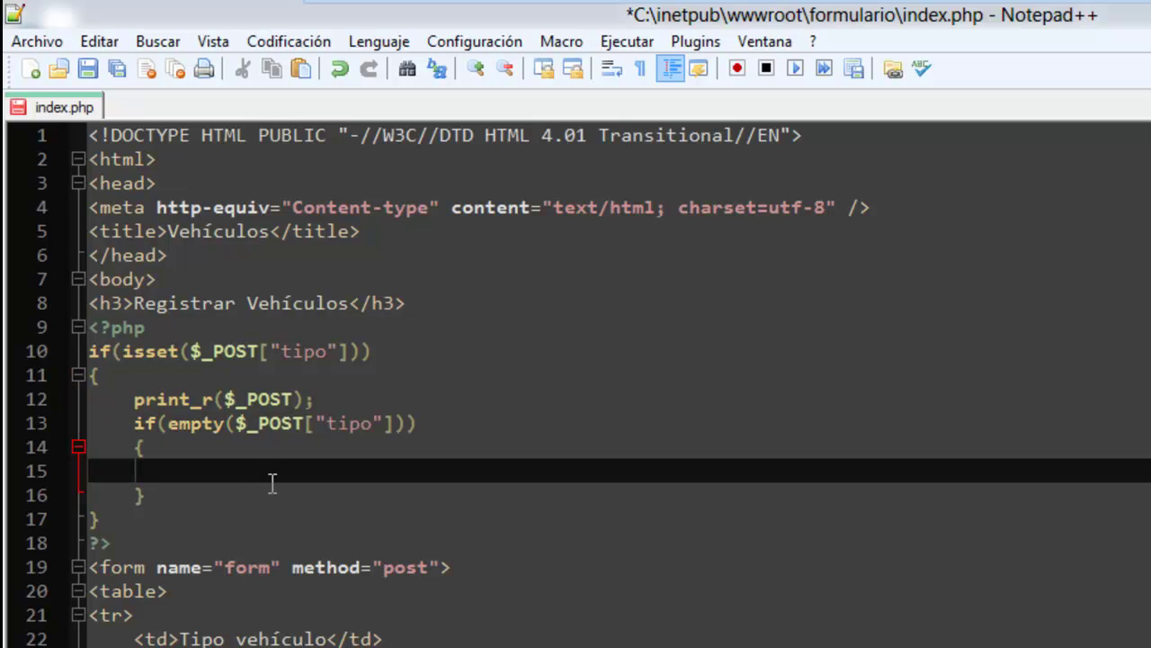
{"action": "type", "text": "echo \"\""}
{"action": "type", "text": "<p>"}
{"action": "type", "text": "El tipo no"}
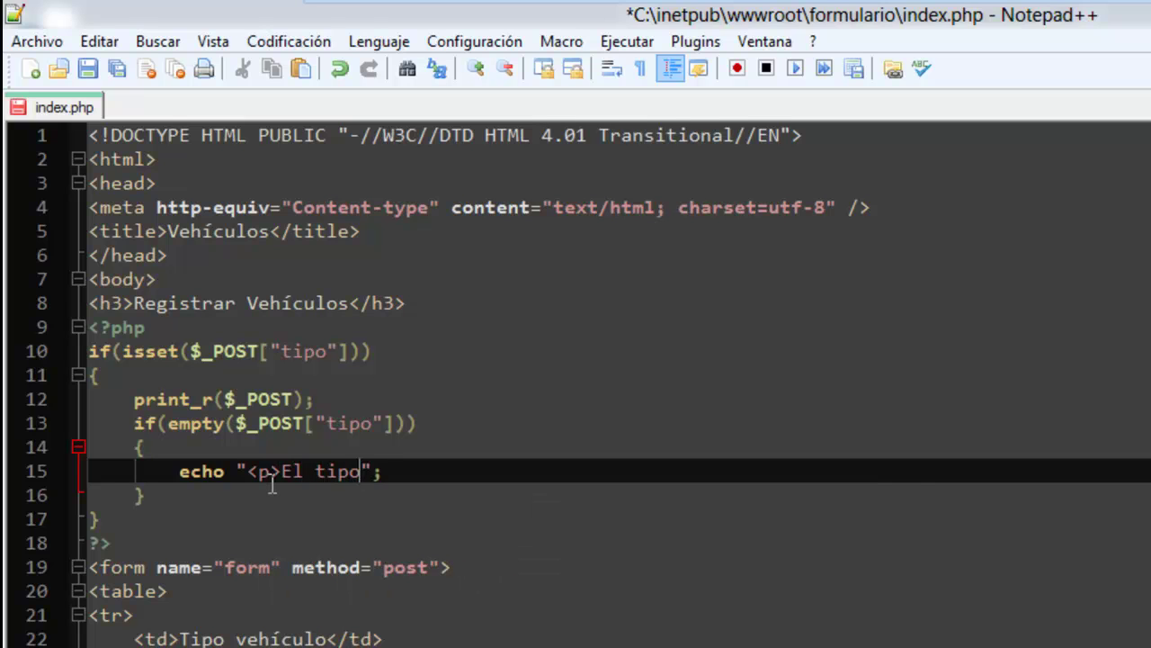
{"action": "type", "text": " puede e"}
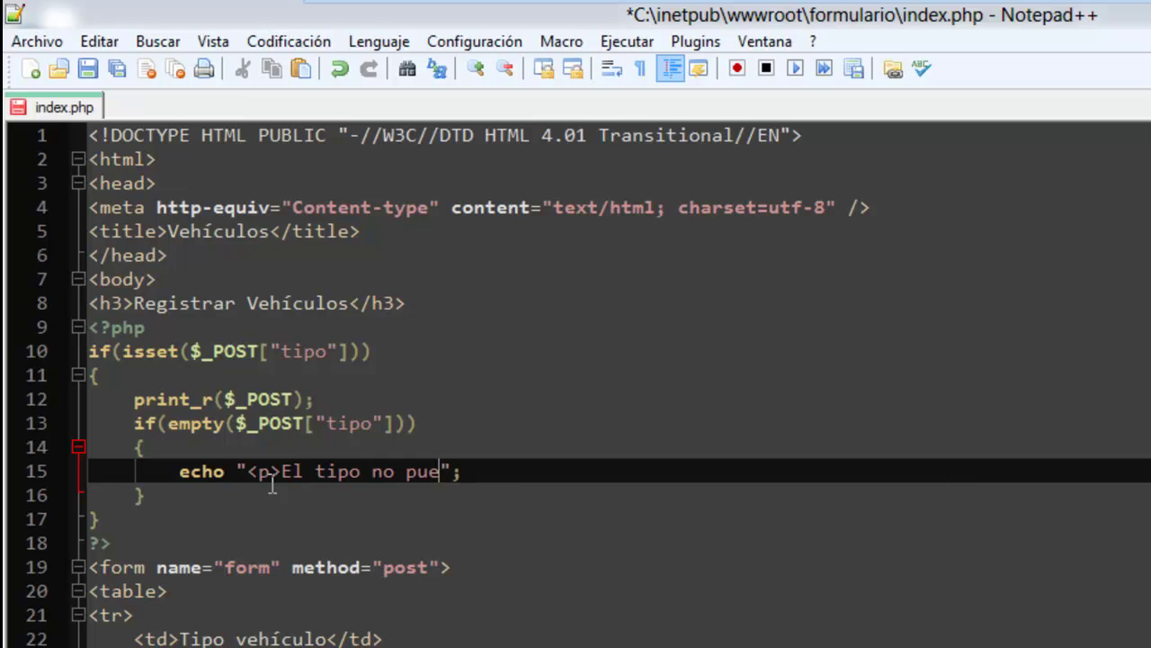
{"action": "type", "text": "star vaci"}
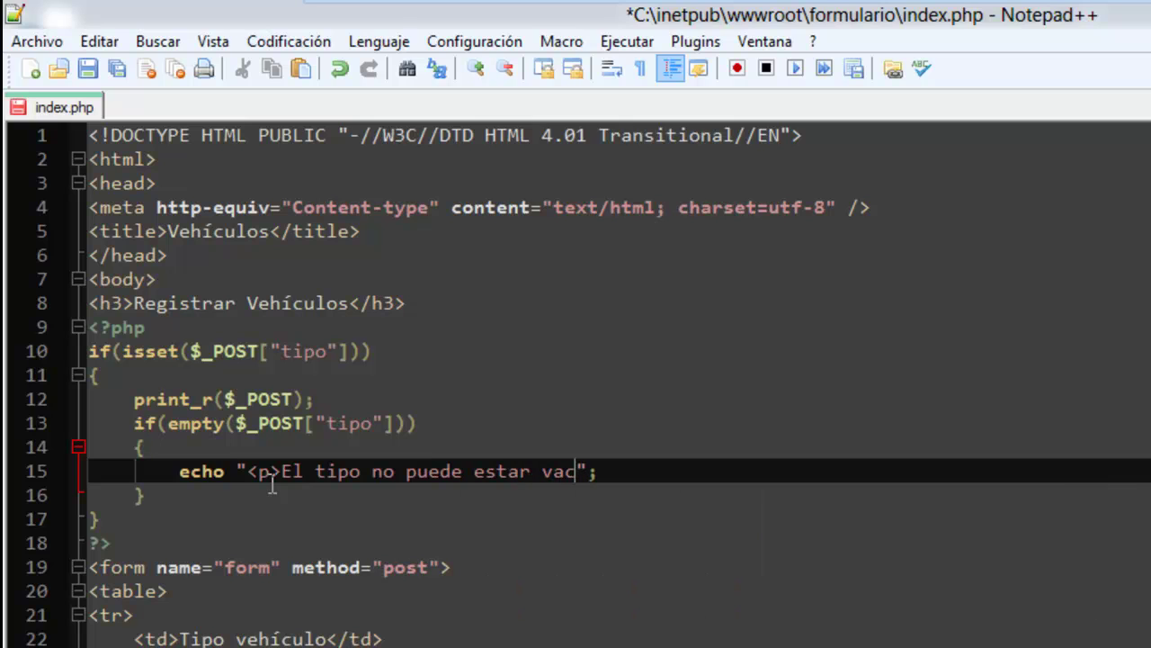
{"action": "type", "text": "o"}
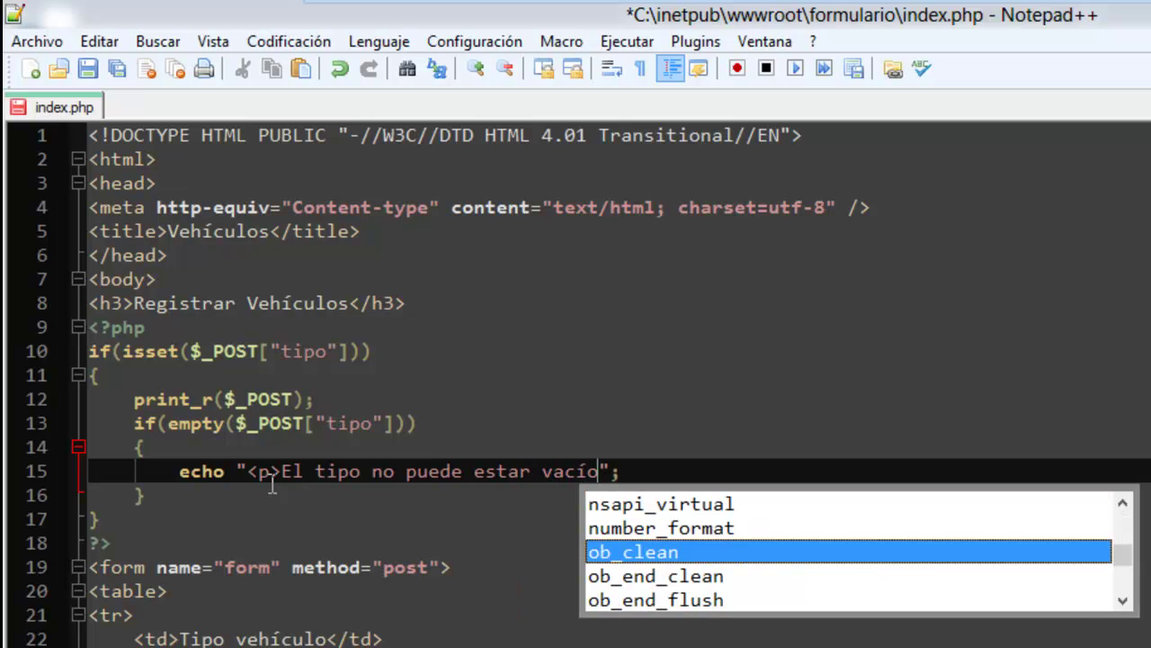
{"action": "type", "text": "</p>"}
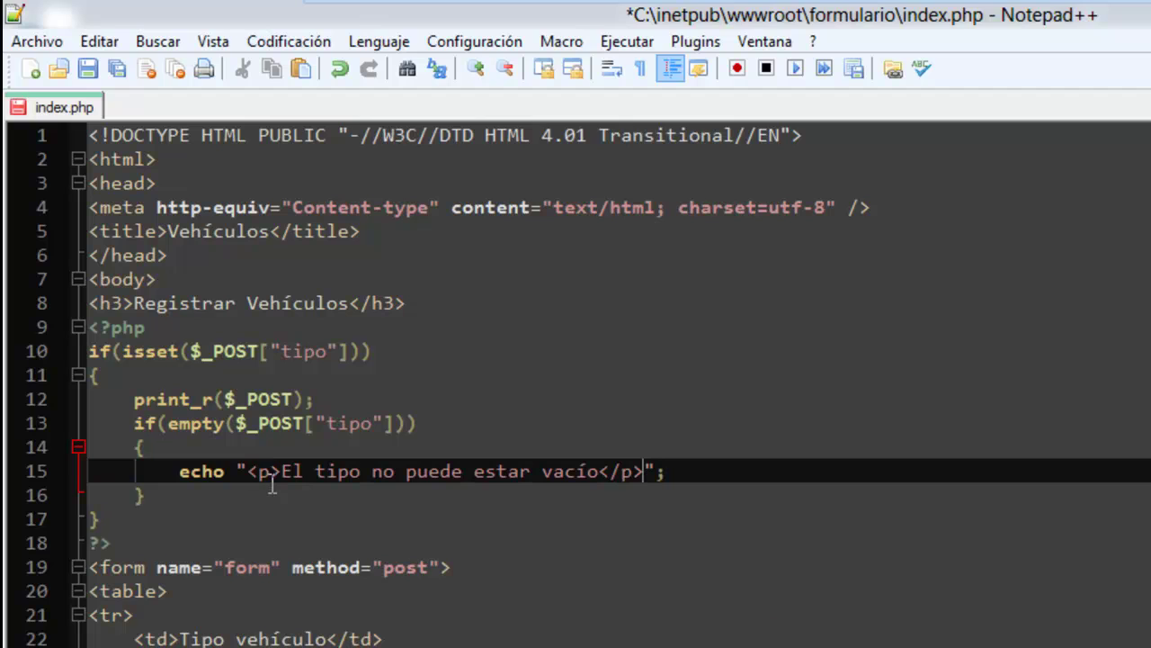
{"action": "key", "text": "ctrl+s"}
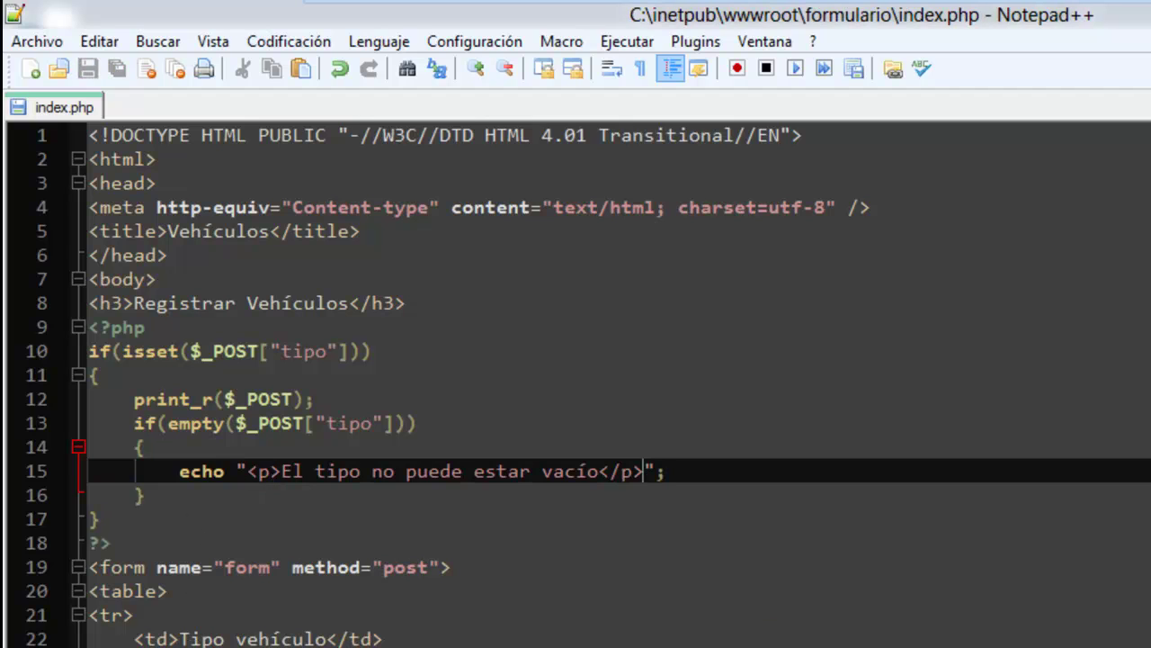
Comment out the print_r line with // and save index.php.
{"action": "left_click", "coordinate": [134, 400]}
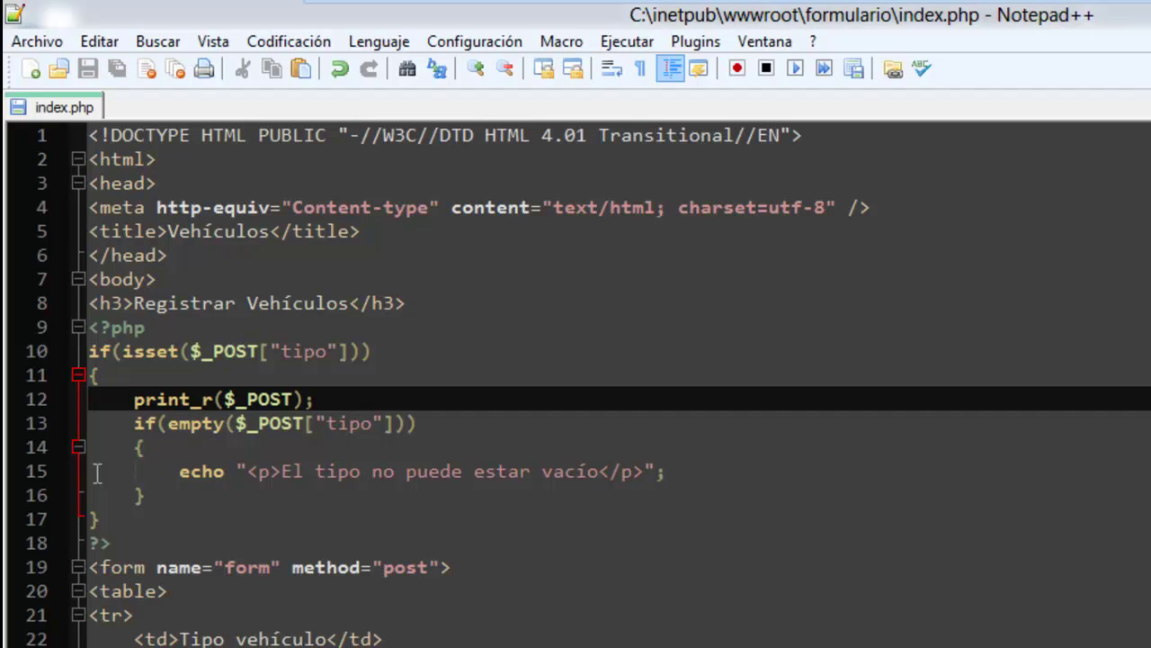
{"action": "type", "text": "//"}
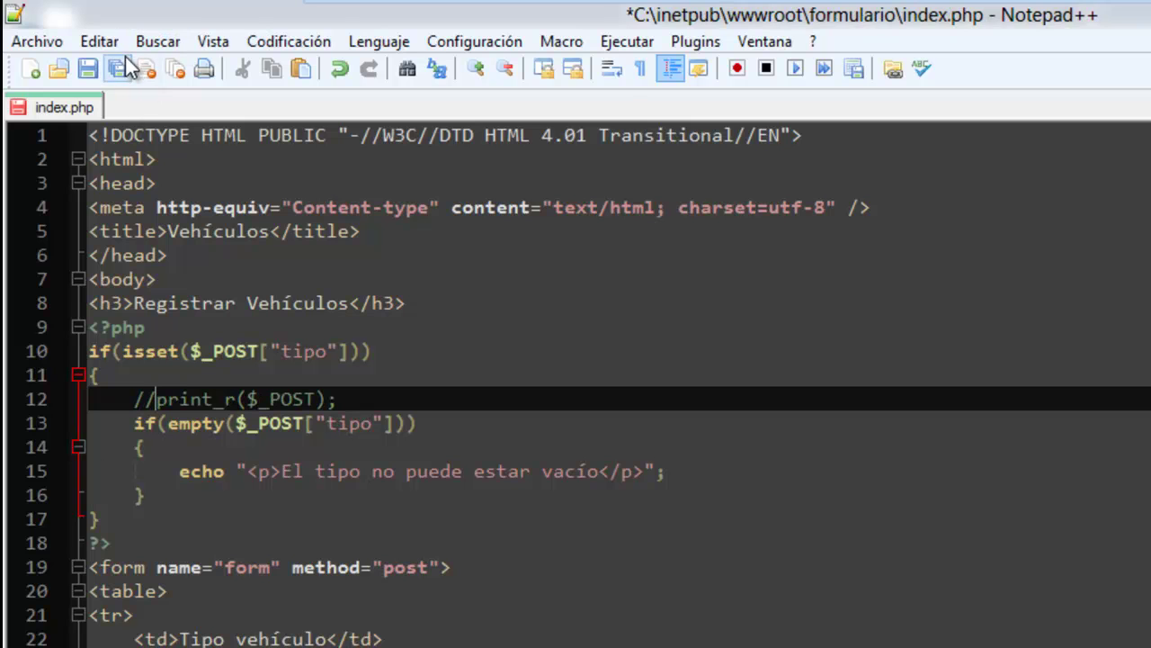
{"action": "key", "text": "ctrl+s"}
Reload the form in Internet Explorer and submit it with an empty vehicle type.
{"action": "key", "text": "alt+Tab"}
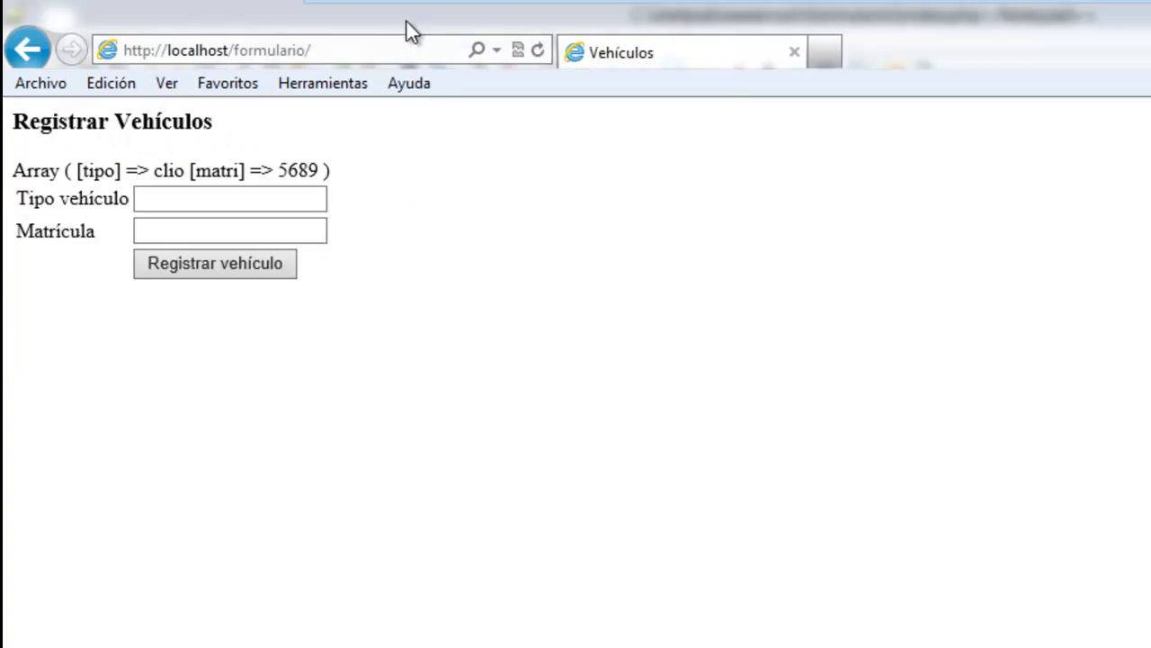
{"action": "left_click", "coordinate": [409, 52]}
{"action": "key", "text": "Return"}
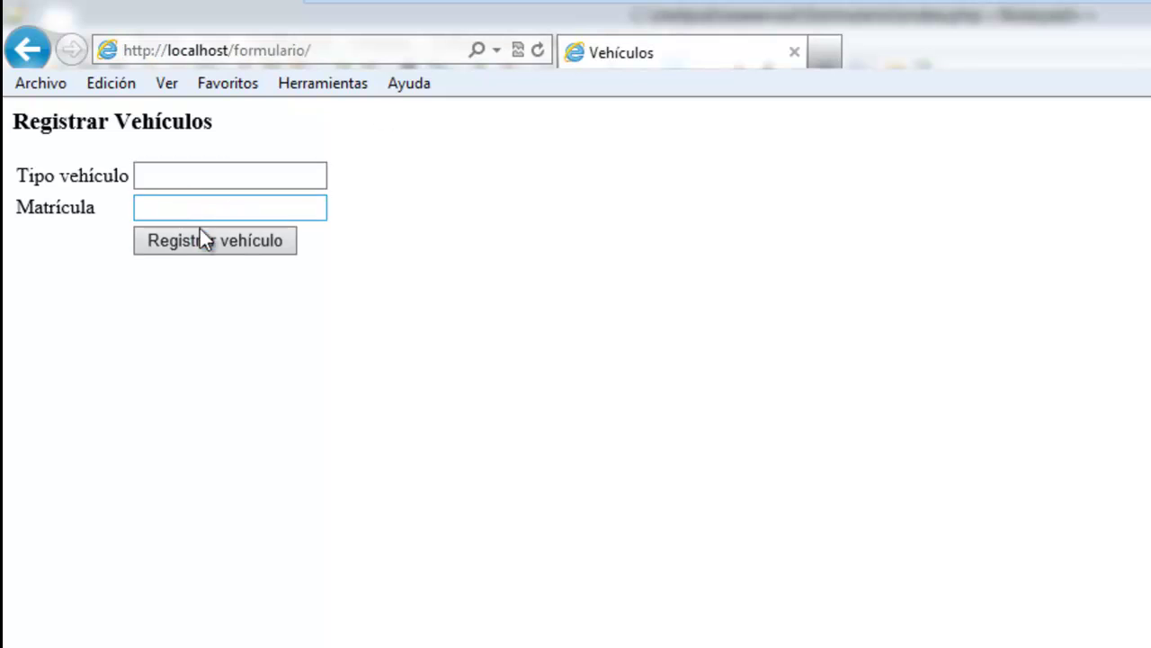
{"action": "left_click", "coordinate": [204, 238]}
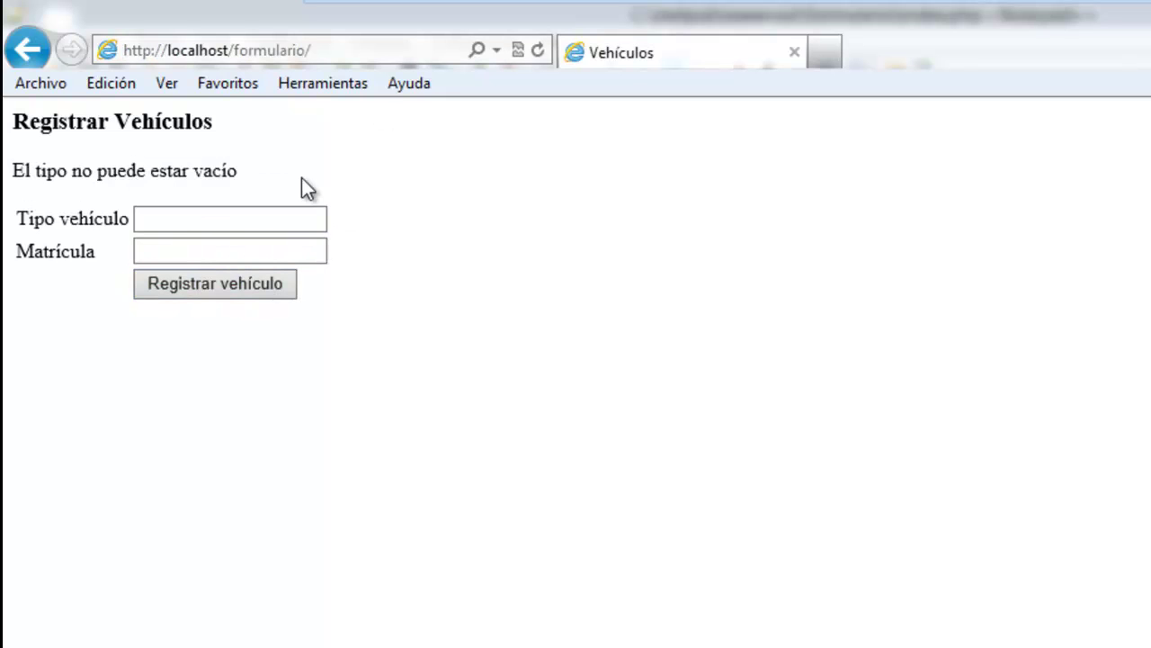
{"action": "key", "text": "alt+Tab"}
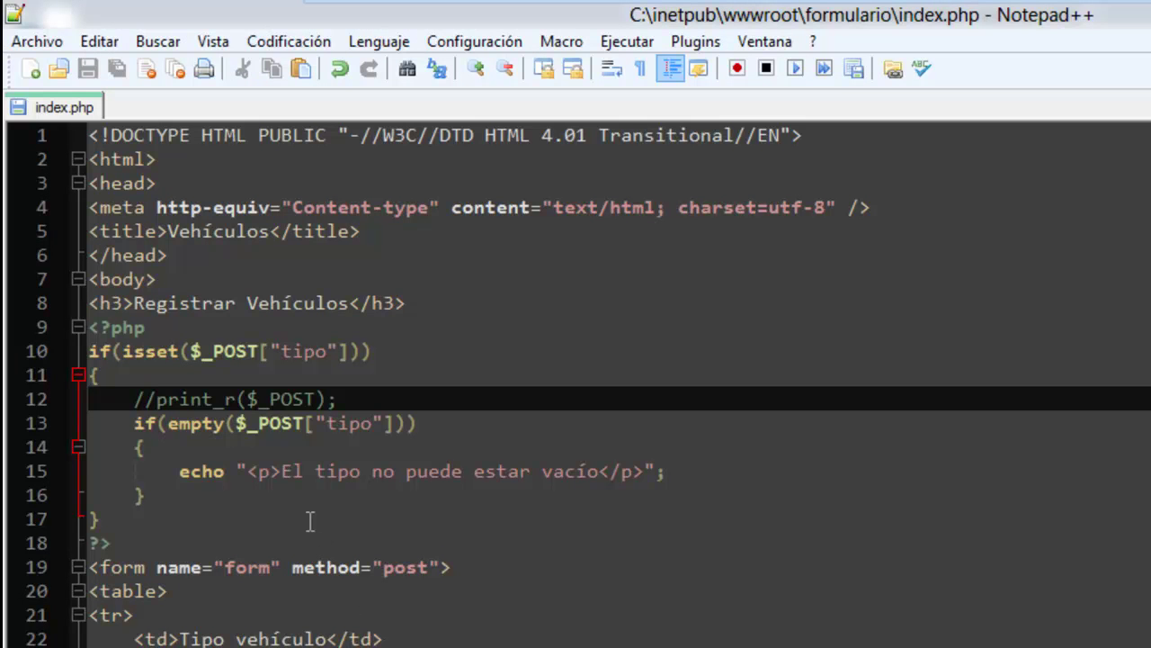
Add an else block after the if and paste a copy of the echo statement into it.
{"action": "left_click", "coordinate": [198, 495]}
{"action": "key", "text": "Return"}
{"action": "type", "text": "else"}
{"action": "key", "text": "Return"}
{"action": "type", "text": "{}"}
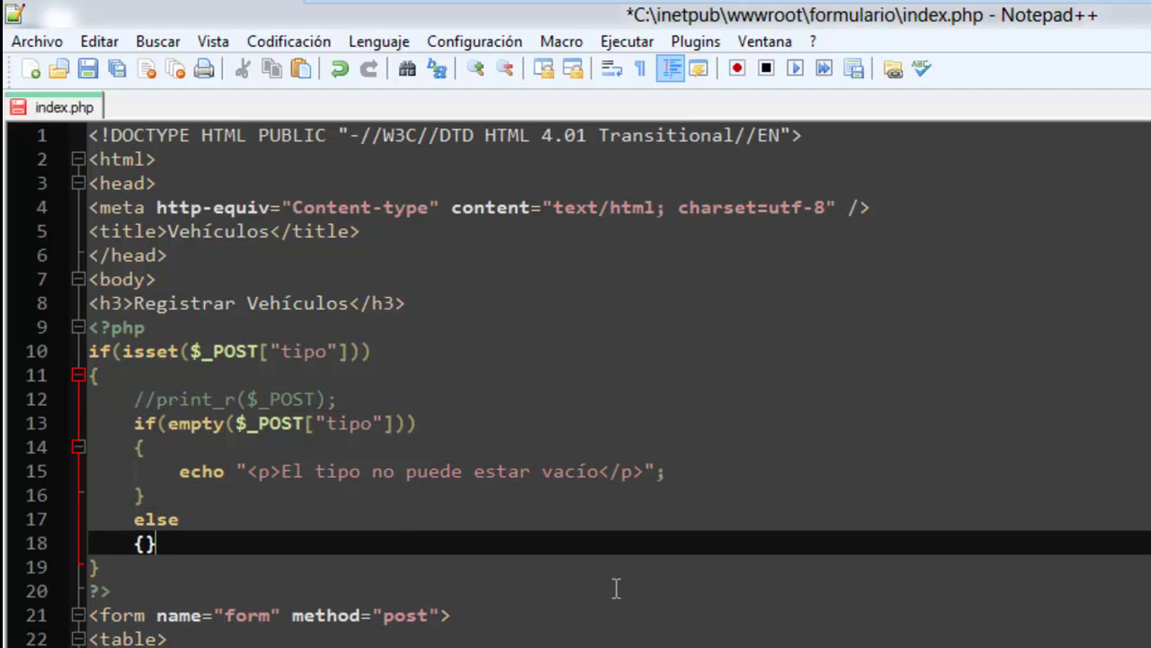
{"action": "key", "text": "Left"}
{"action": "key", "text": "Return"}
{"action": "key", "text": "Return"}
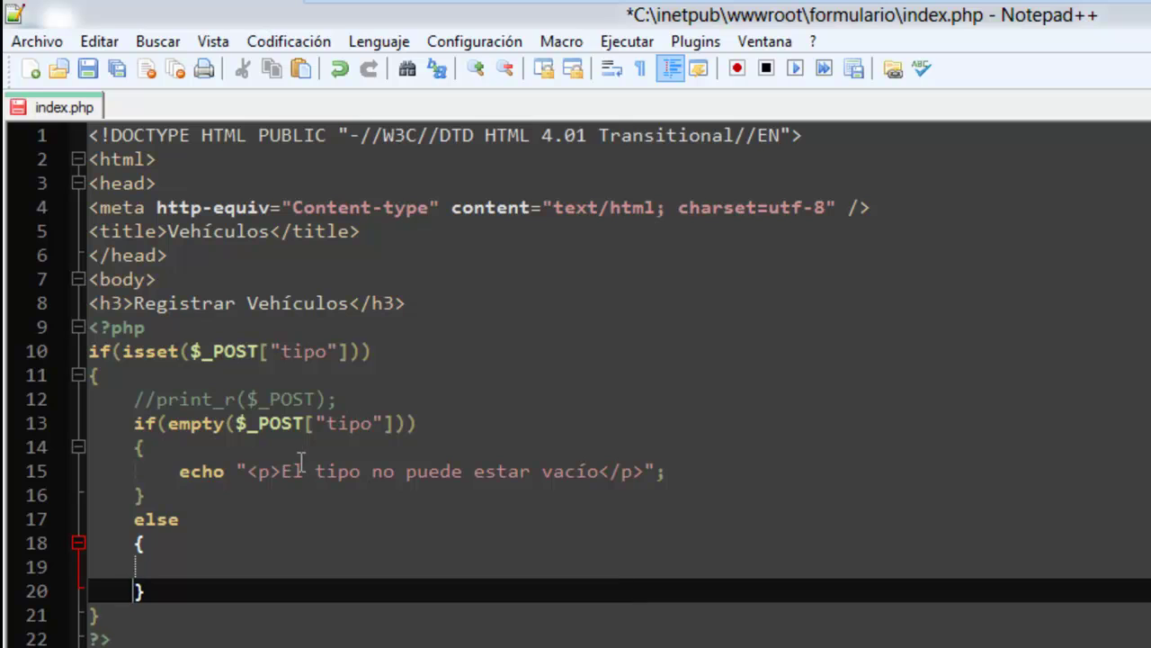
{"action": "left_click_drag", "start_coordinate": [177, 471], "coordinate": [745, 470]}
{"action": "key", "text": "ctrl+c"}
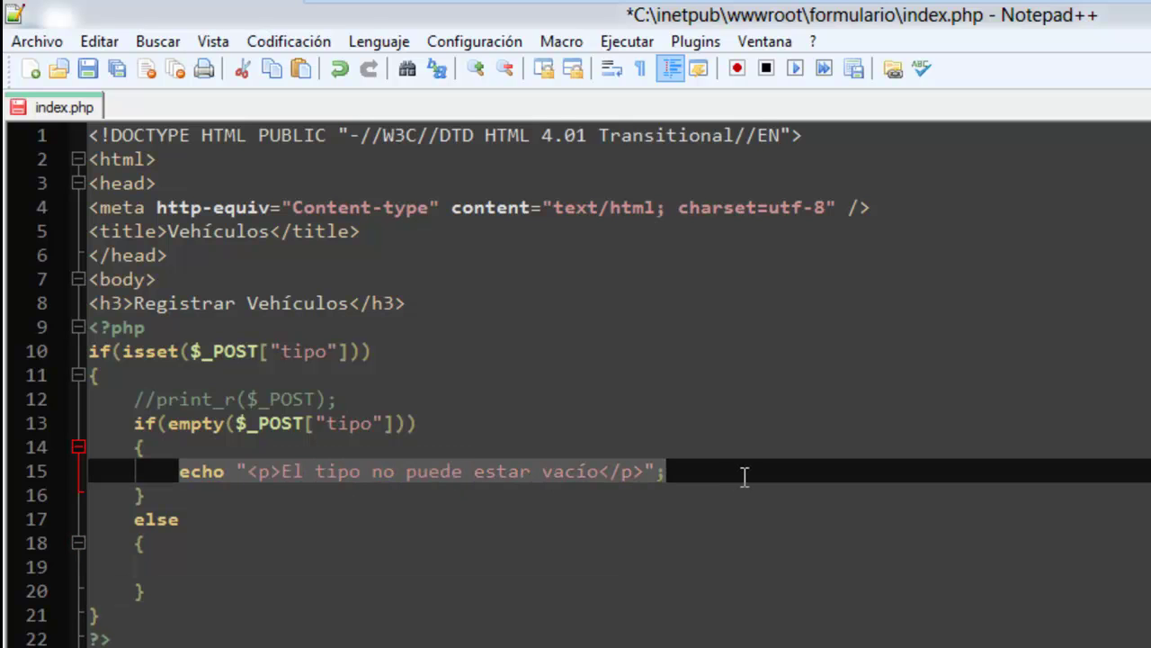
{"action": "left_click", "coordinate": [389, 555]}
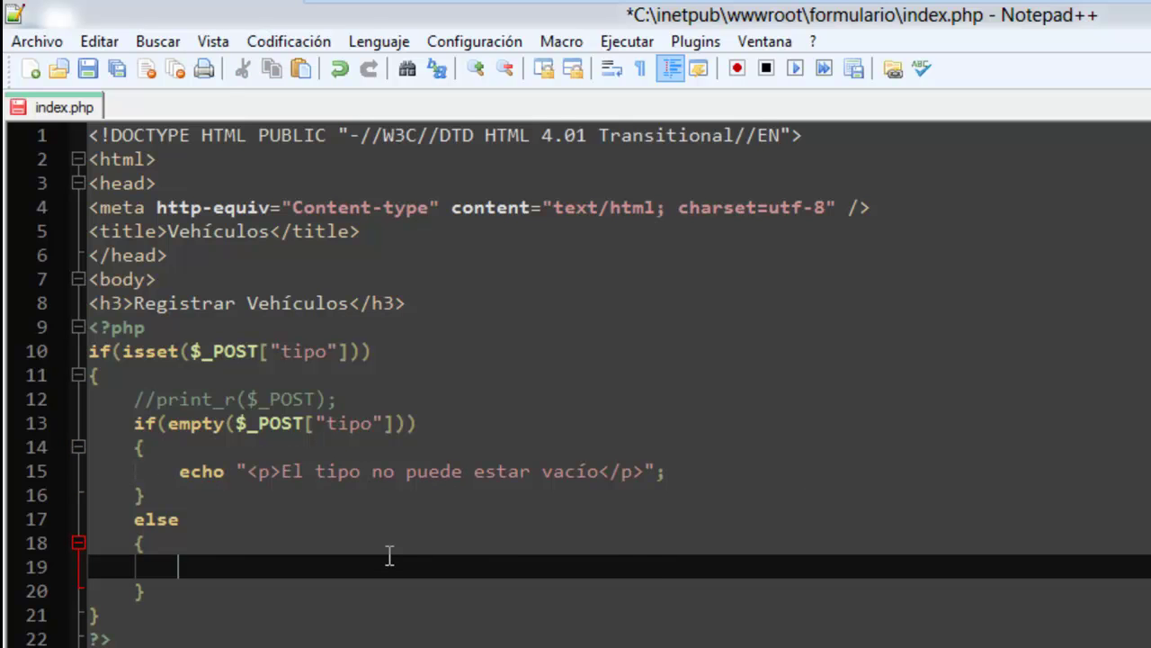
{"action": "key", "text": "ctrl+v"}
Make the else echo "El tipo es:" concatenated with $_POST["tipo"], and save index.php.
{"action": "left_click_drag", "start_coordinate": [371, 568], "coordinate": [596, 574]}
{"action": "type", "text": "es"}
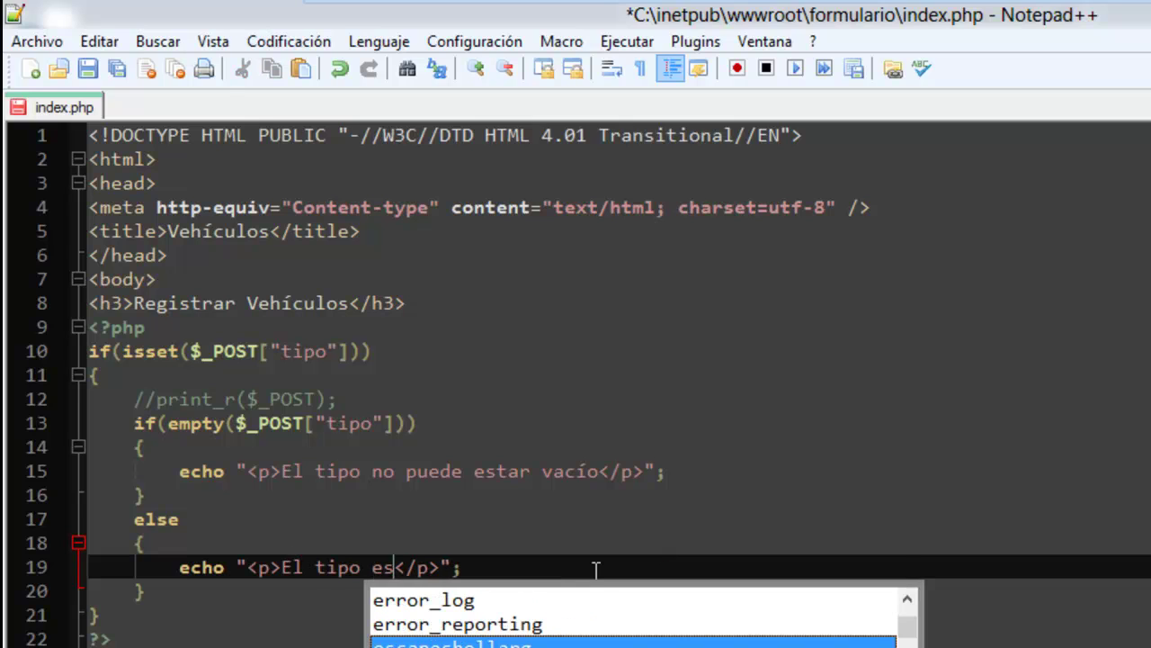
{"action": "type", "text": ":"}
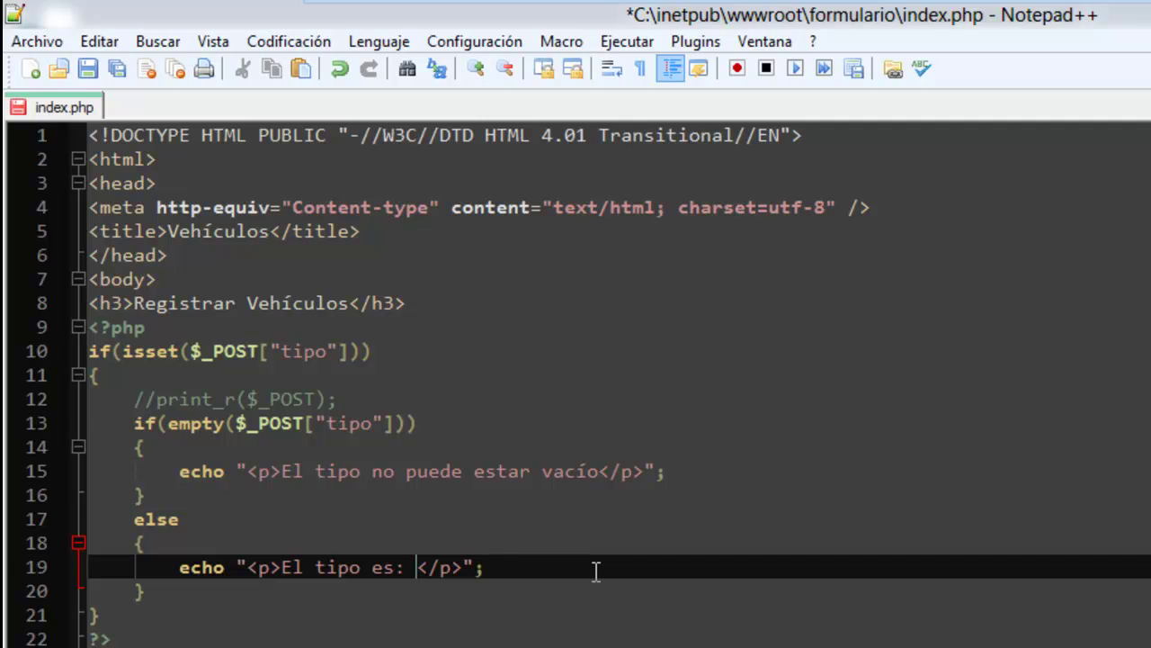
{"action": "type", "text": "\"\""}
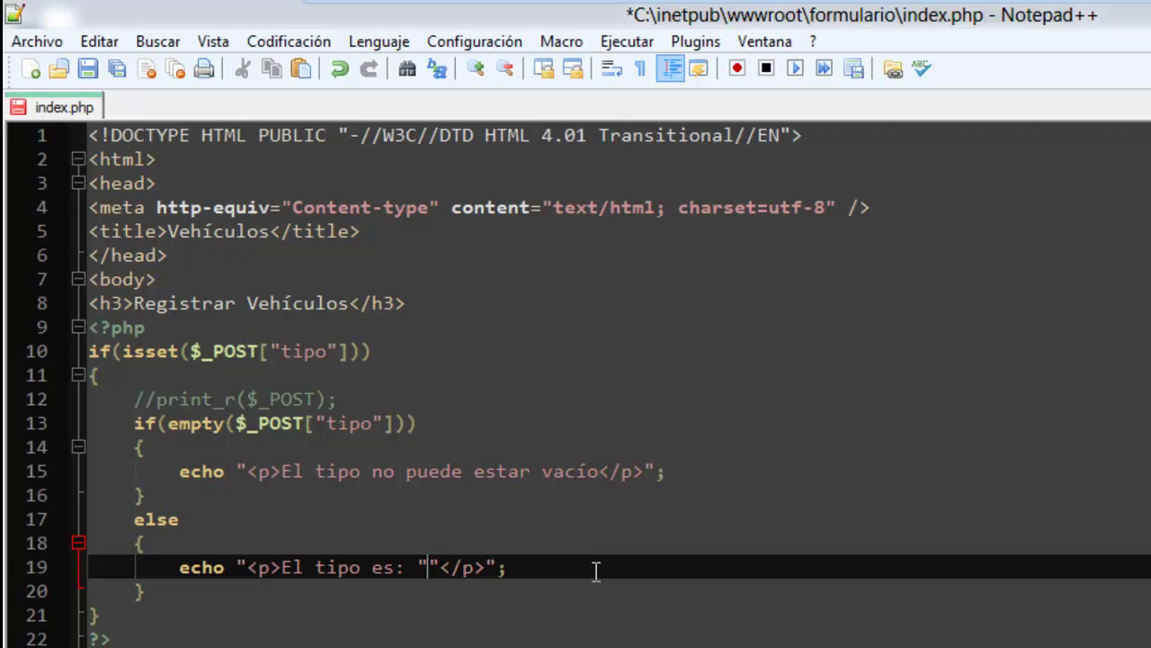
{"action": "type", "text": ".."}
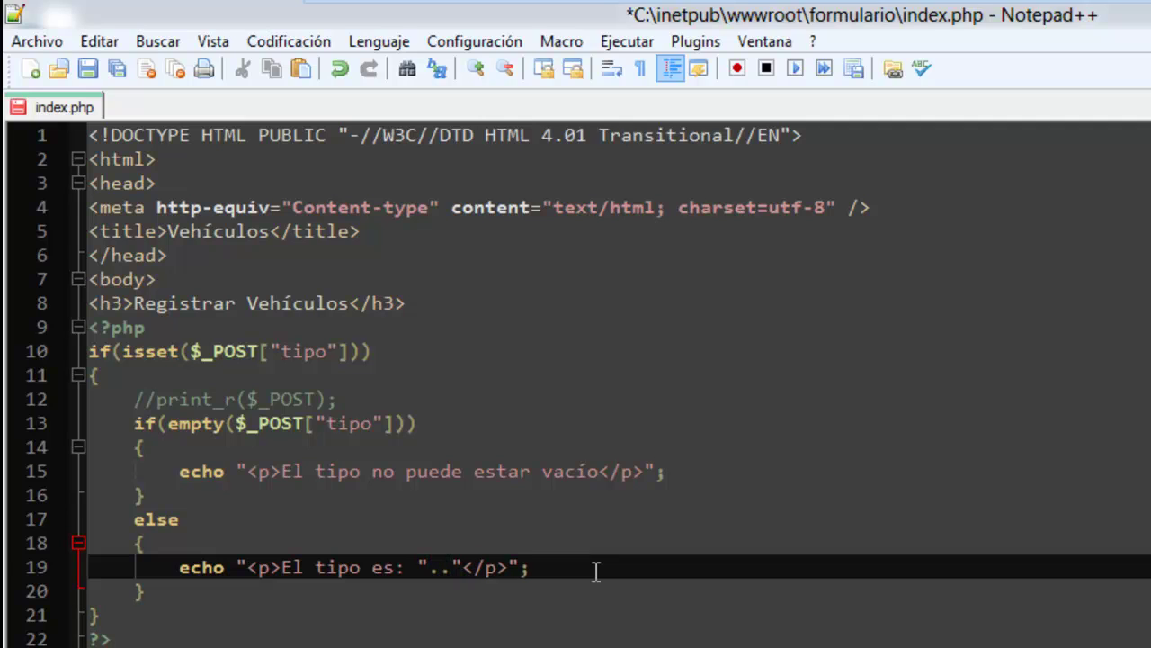
{"action": "left_click_drag", "start_coordinate": [235, 427], "coordinate": [396, 435]}
{"action": "right_click", "coordinate": [377, 428]}
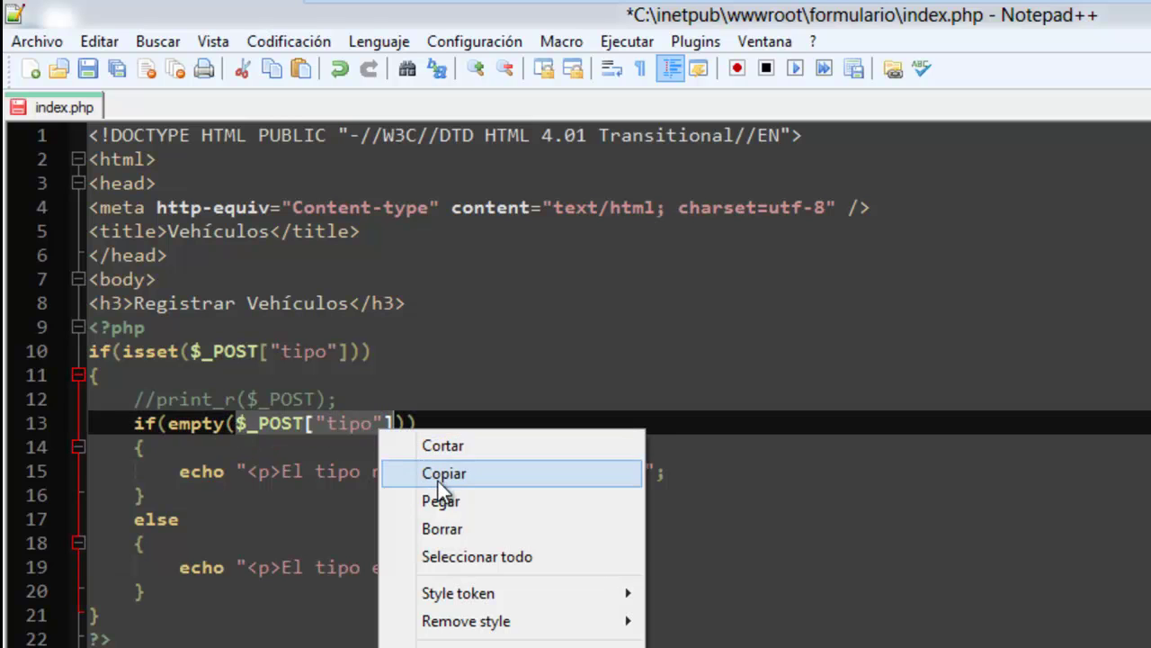
{"action": "left_click", "coordinate": [436, 474]}
{"action": "left_click", "coordinate": [438, 567]}
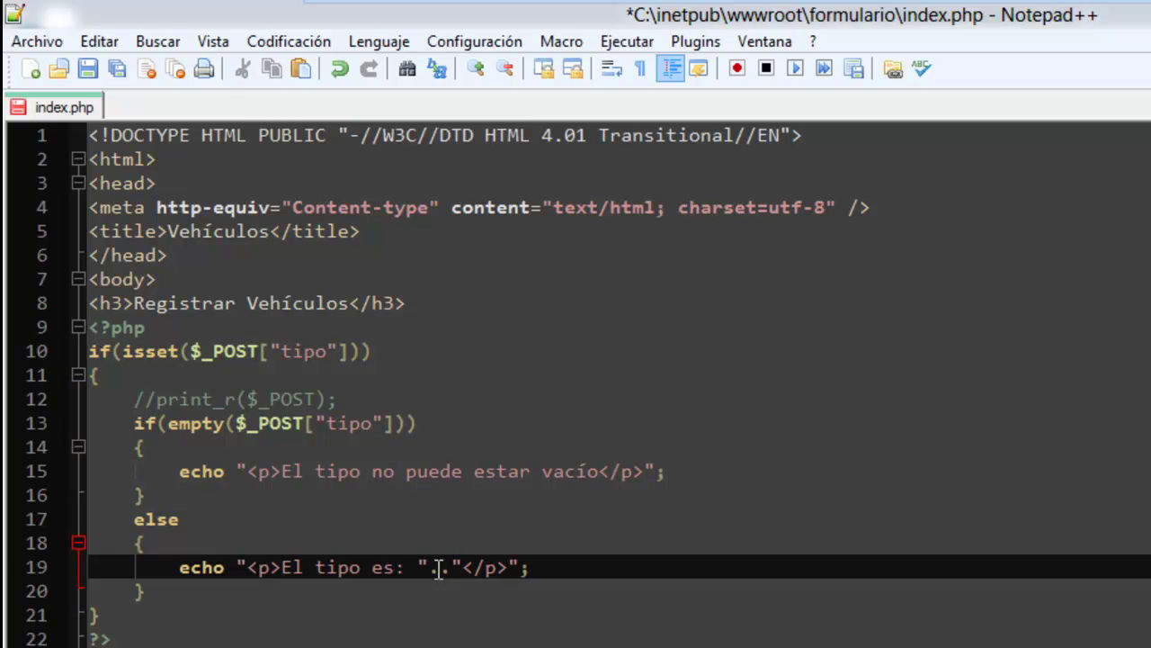
{"action": "key", "text": "ctrl+v"}
{"action": "left_click", "coordinate": [87, 68]}
Reload the blank form page in Internet Explorer.
{"action": "key", "text": "alt+Tab"}
{"action": "left_click", "coordinate": [376, 53]}
{"action": "key", "text": "Return"}
Submit the form empty, then with clio as Tipo vehículo to get "El tipo es: clio".
{"action": "left_click", "coordinate": [192, 241]}
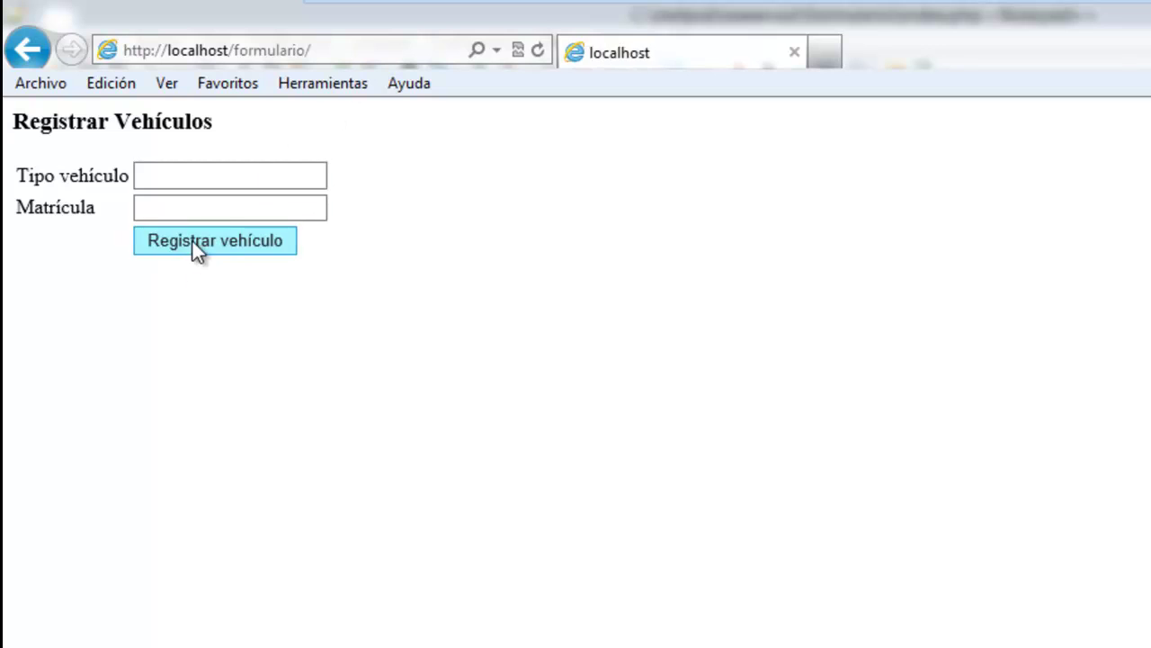
{"action": "left_click", "coordinate": [147, 216]}
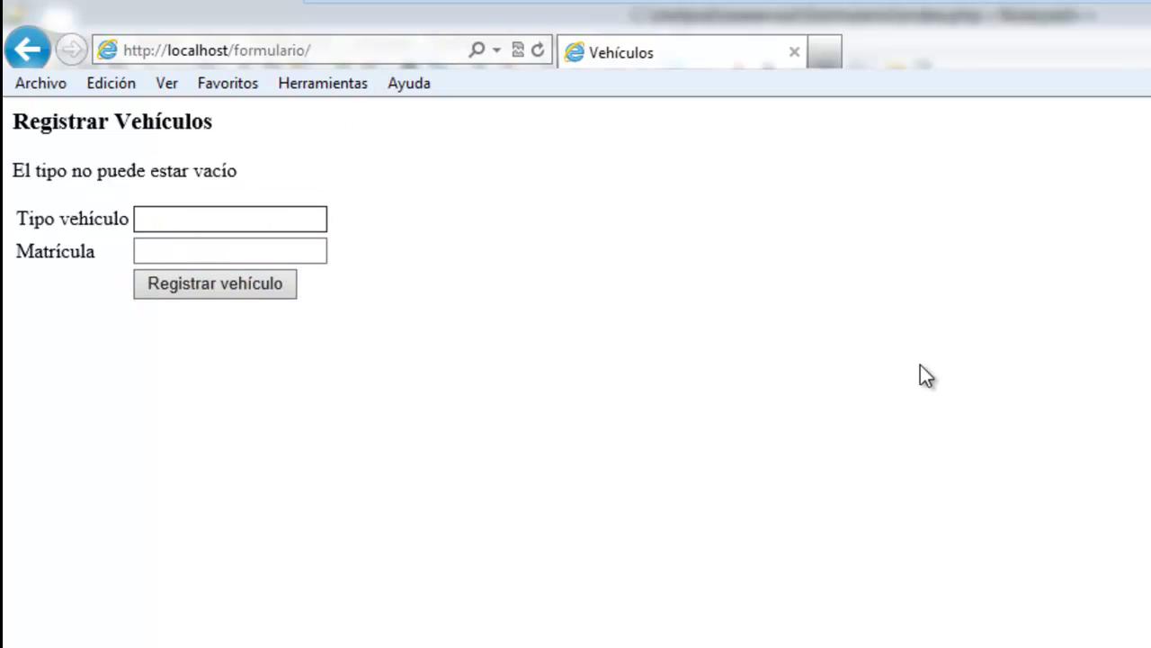
{"action": "type", "text": "clio"}
{"action": "key", "text": "Tab"}
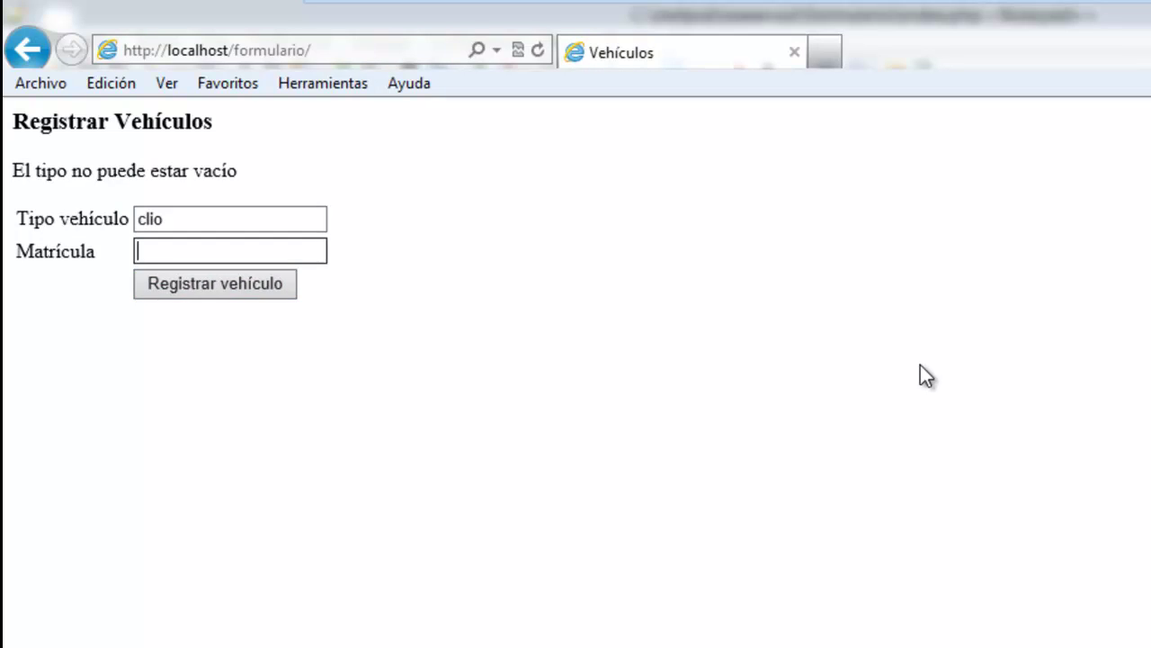
{"action": "key", "text": "Tab"}
{"action": "key", "text": "Return"}
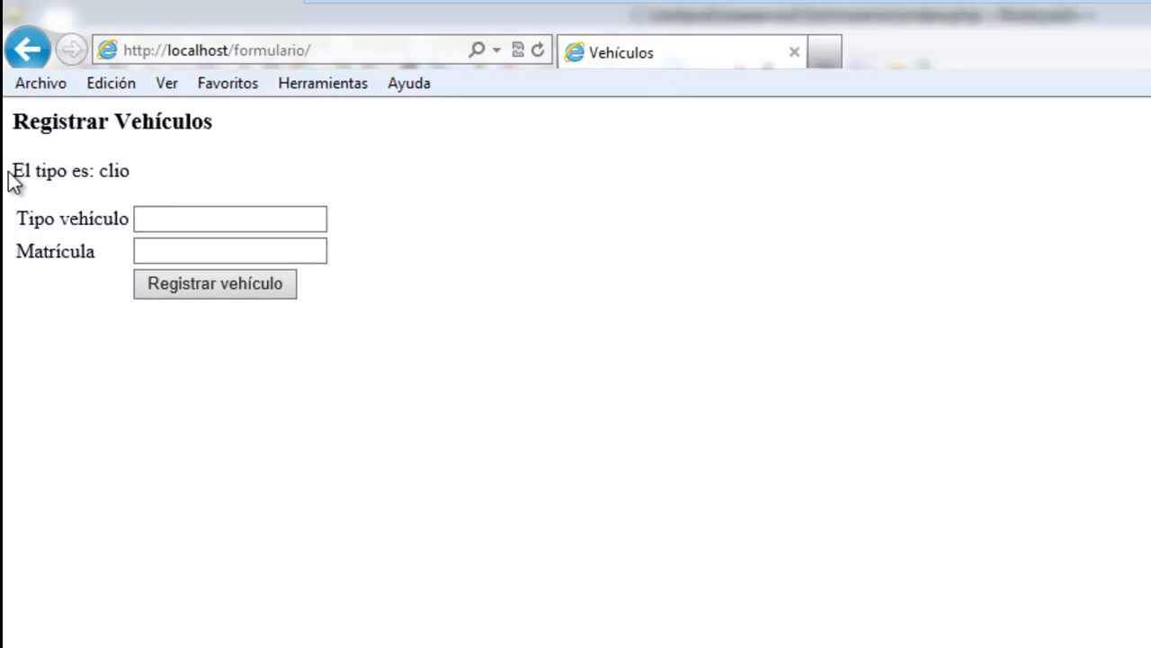
{"action": "key", "text": "alt+Tab"}
{"action": "scroll", "coordinate": [100, 377], "scroll_direction": "down", "scroll_amount": 2}
Duplicate the tipo if/else block below it and change tipo to matri in the empty() check.
{"action": "left_click_drag", "start_coordinate": [132, 280], "coordinate": [161, 442]}
{"action": "right_click", "coordinate": [109, 354]}
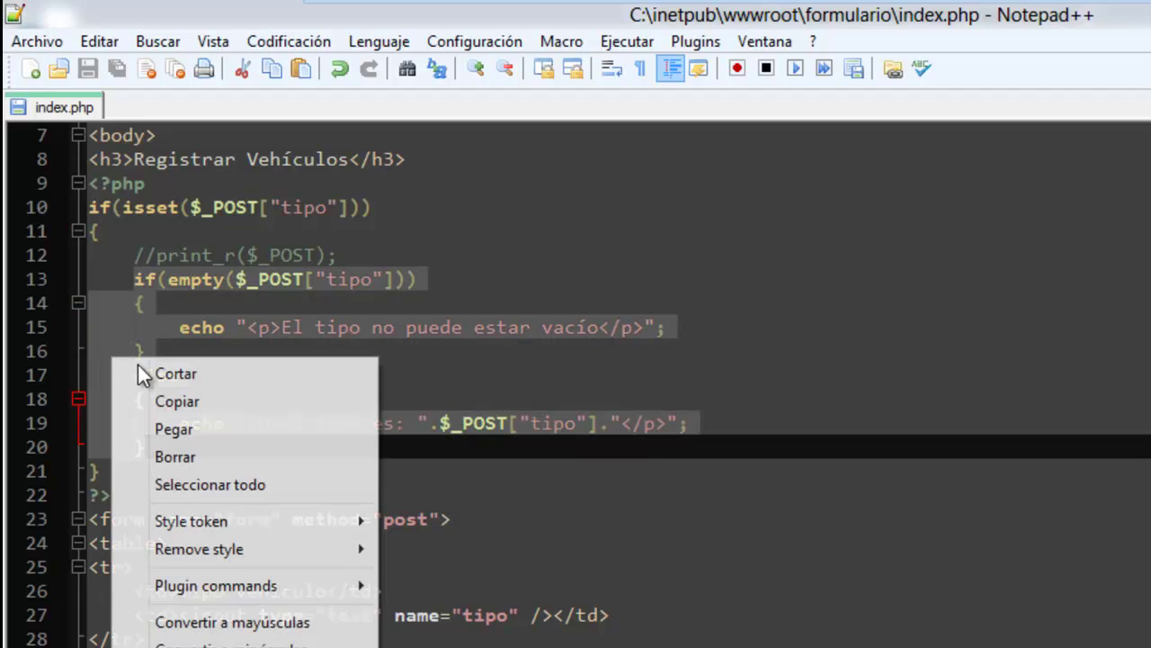
{"action": "left_click", "coordinate": [165, 409]}
{"action": "left_click", "coordinate": [153, 445]}
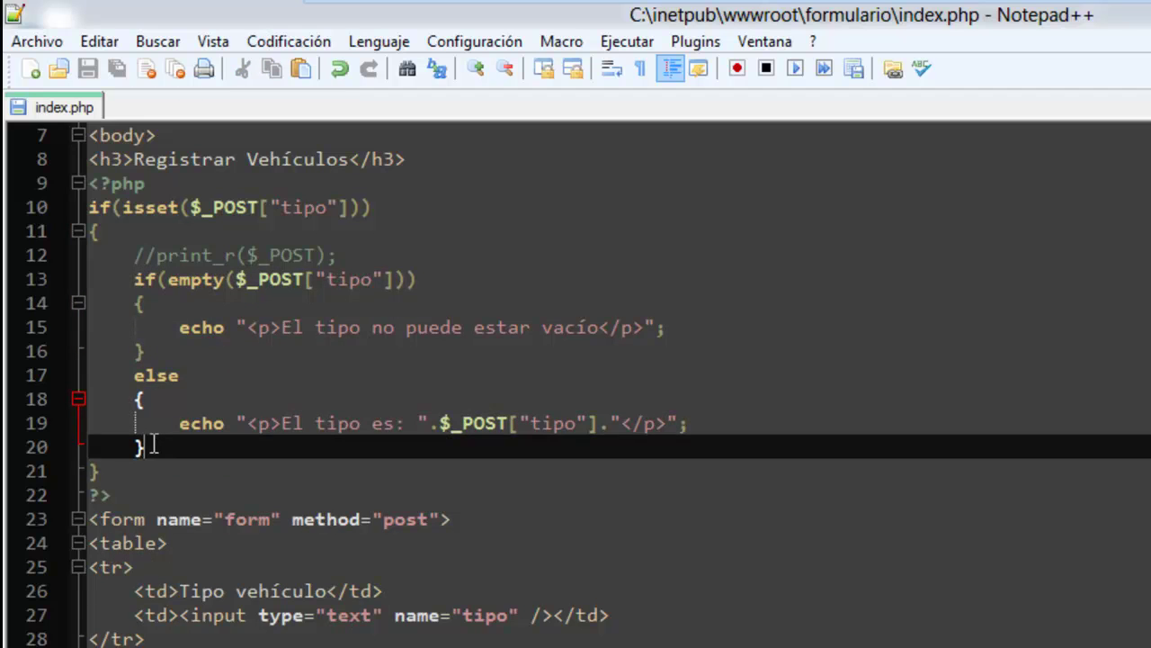
{"action": "key", "text": "Return"}
{"action": "key", "text": "Return"}
{"action": "key", "text": "ctrl+v"}
{"action": "left_click", "coordinate": [338, 495]}
{"action": "double_click", "coordinate": [341, 466]}
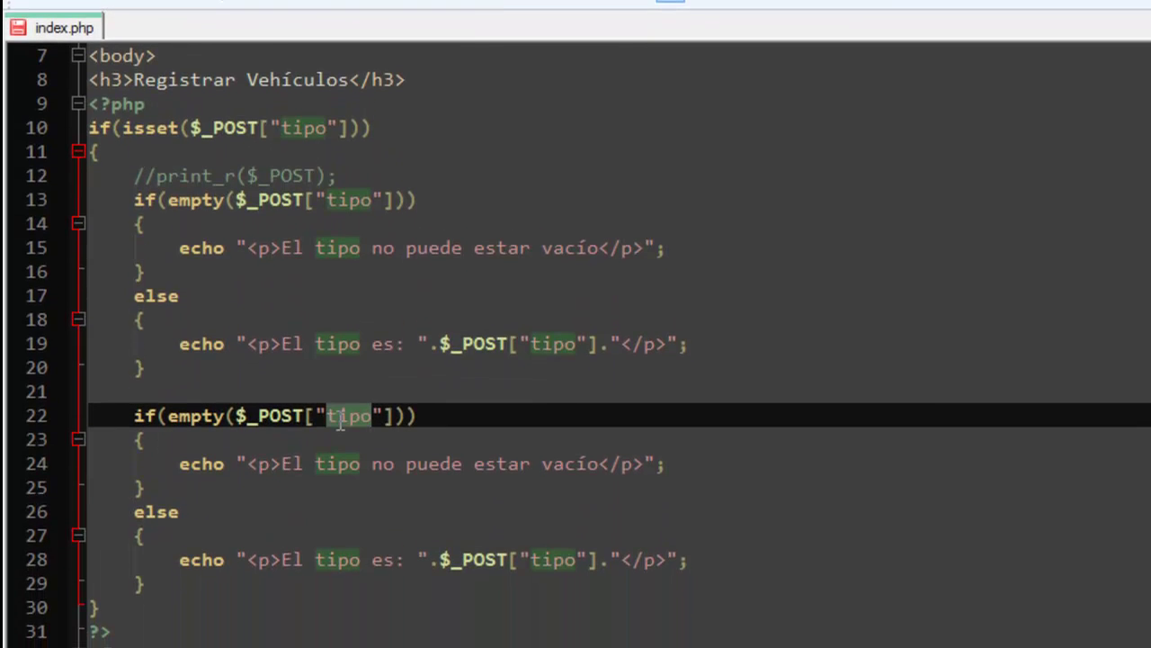
{"action": "type", "text": "matri"}
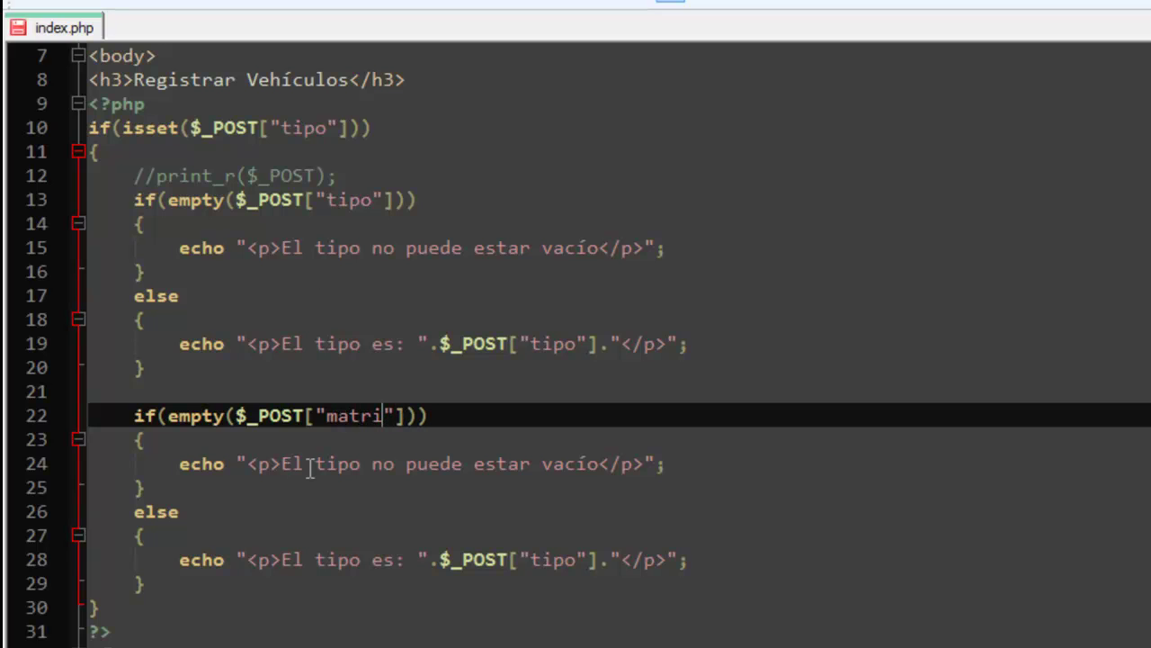
Set the copy's error to "La matrícula no puede estar vacía." and end the tipo error with a period.
{"action": "left_click_drag", "start_coordinate": [281, 465], "coordinate": [599, 464]}
{"action": "type", "text": "La matr"}
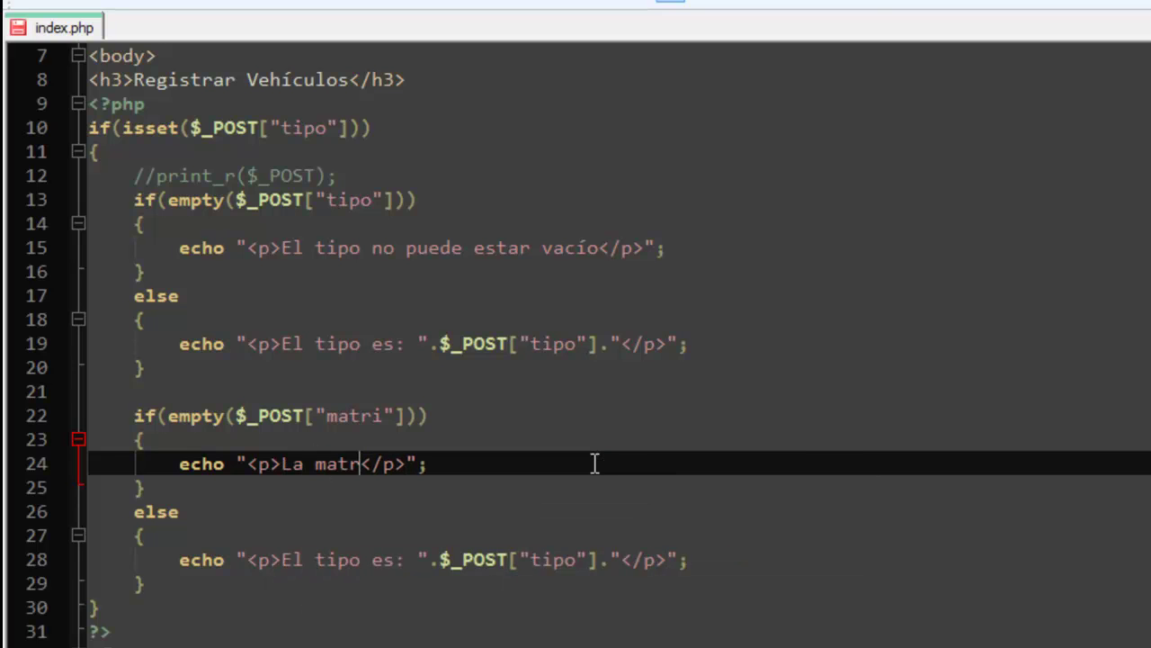
{"action": "type", "text": "ícula no puede estar vacía."}
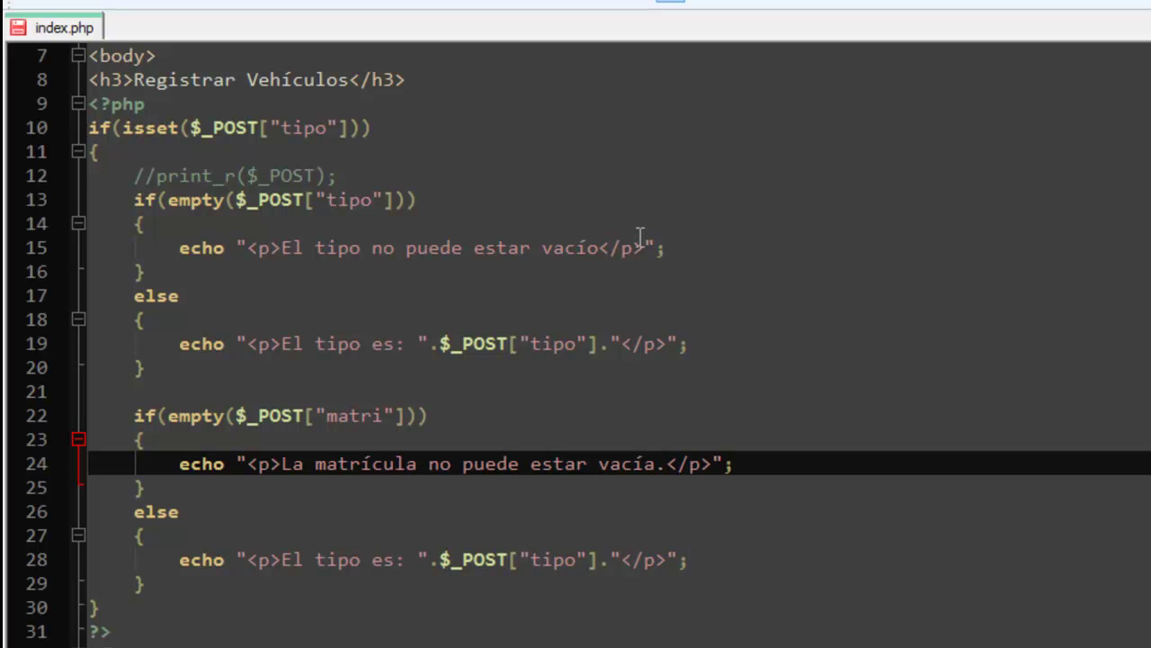
{"action": "left_click", "coordinate": [600, 247]}
{"action": "type", "text": "."}
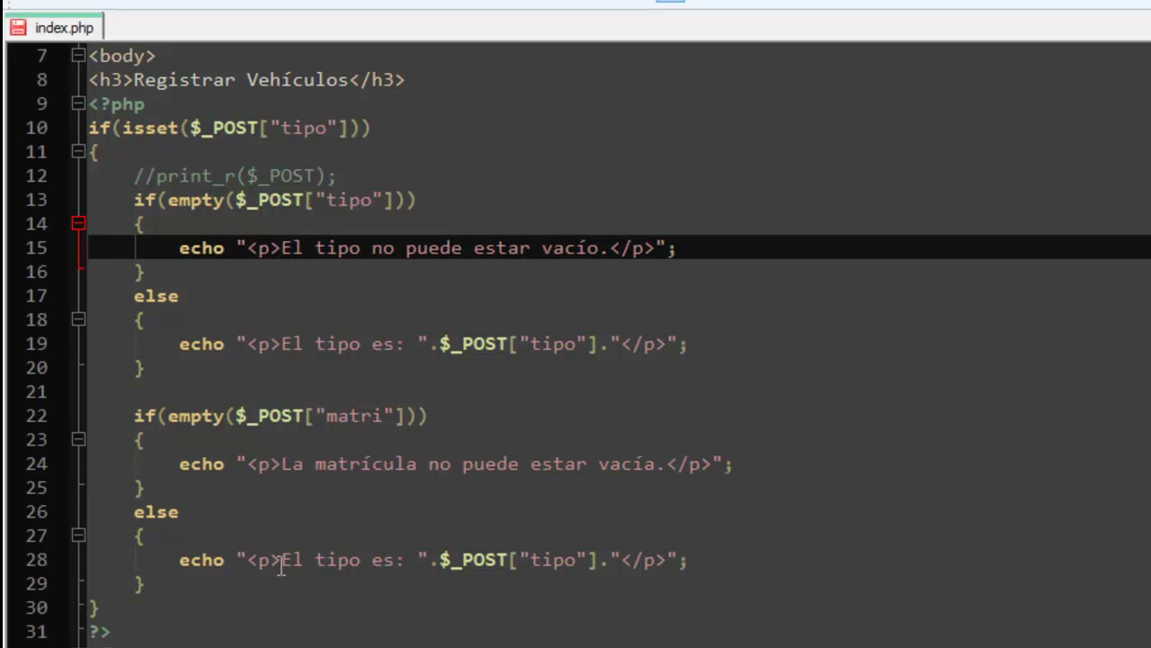
Make the copied else echo "La matrícula es" with $_POST["matri"], and save index.php.
{"action": "left_click_drag", "start_coordinate": [282, 560], "coordinate": [393, 560]}
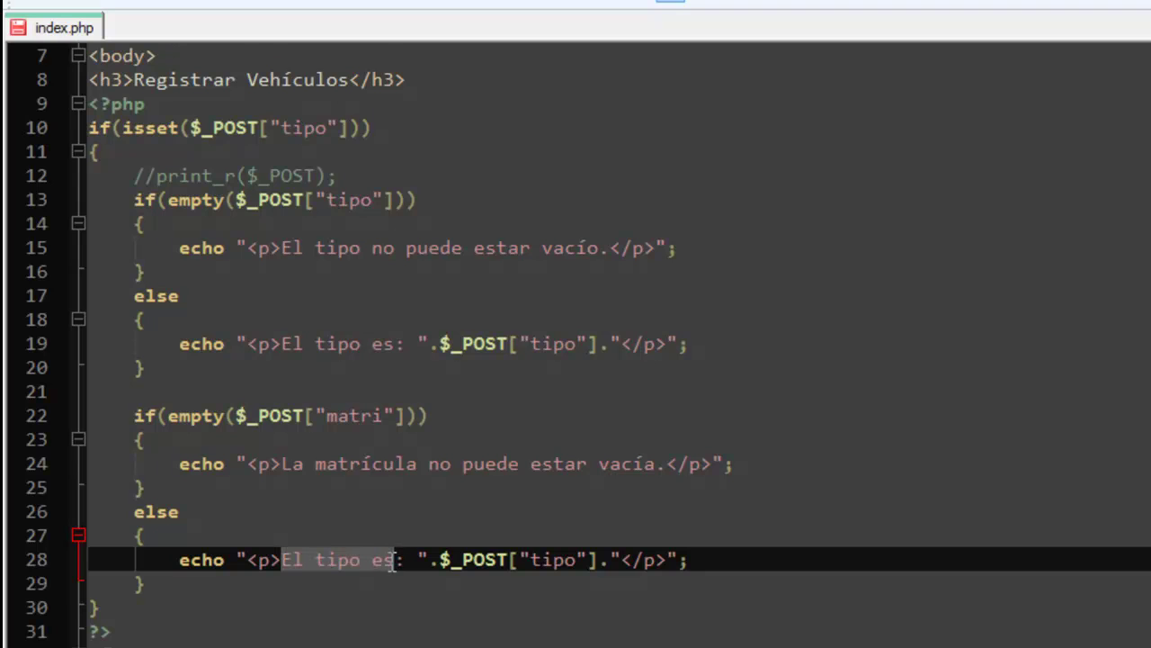
{"action": "type", "text": "La matr"}
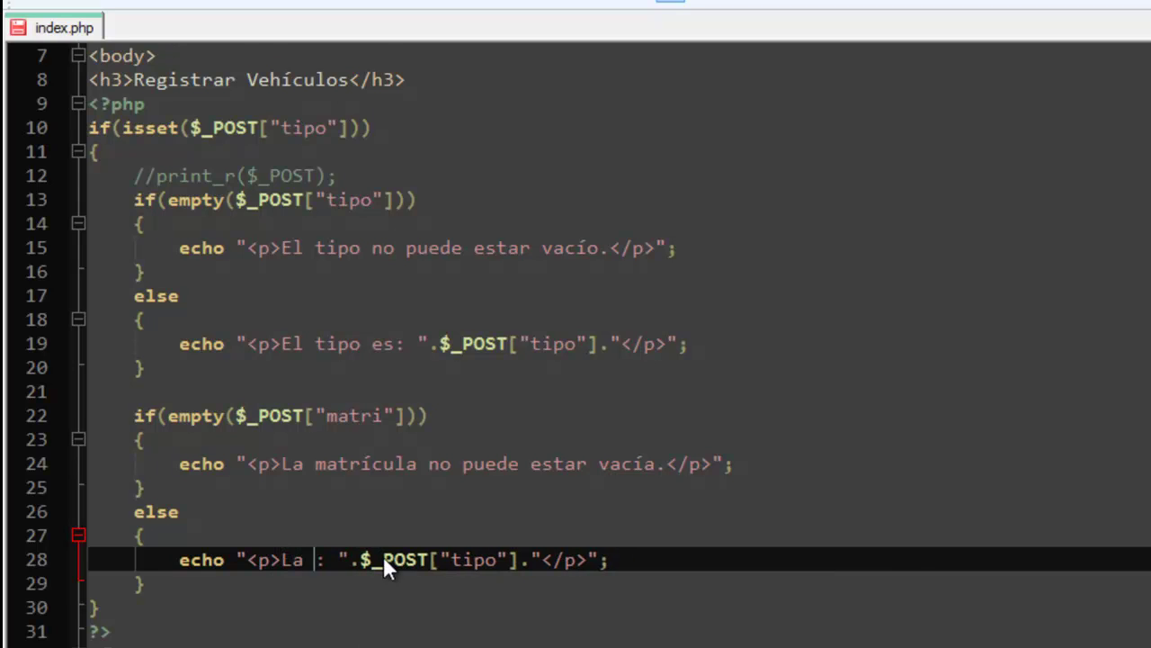
{"action": "type", "text": "ículla es"}
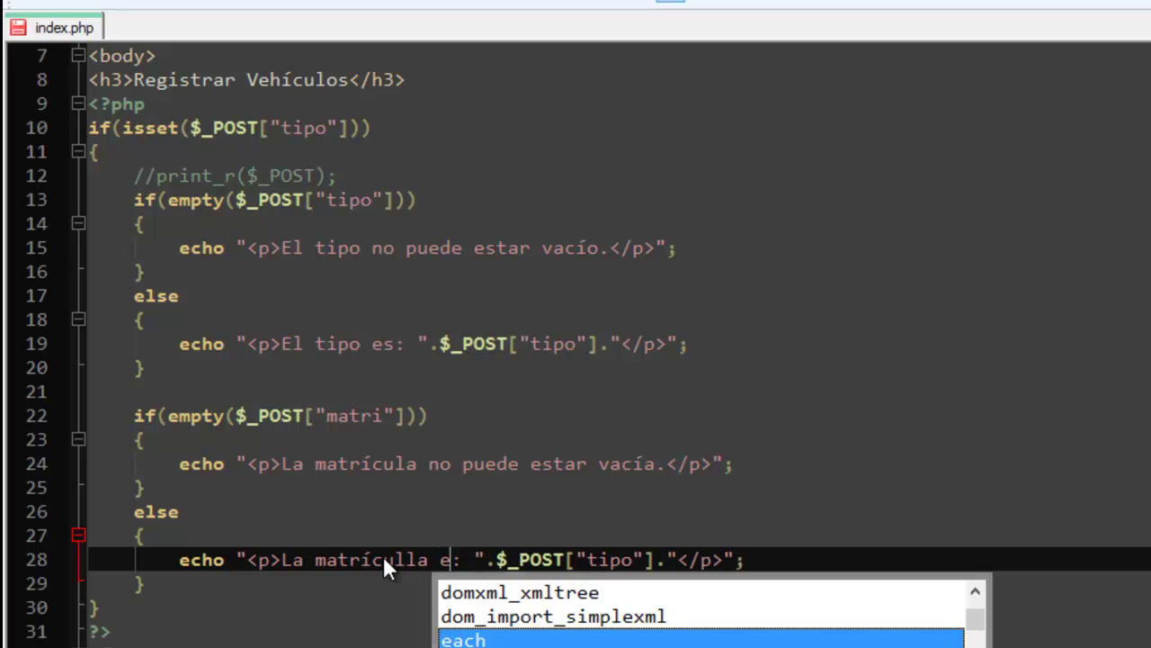
{"action": "key", "text": "Left"}
{"action": "key", "text": "Left"}
{"action": "key", "text": "Left"}
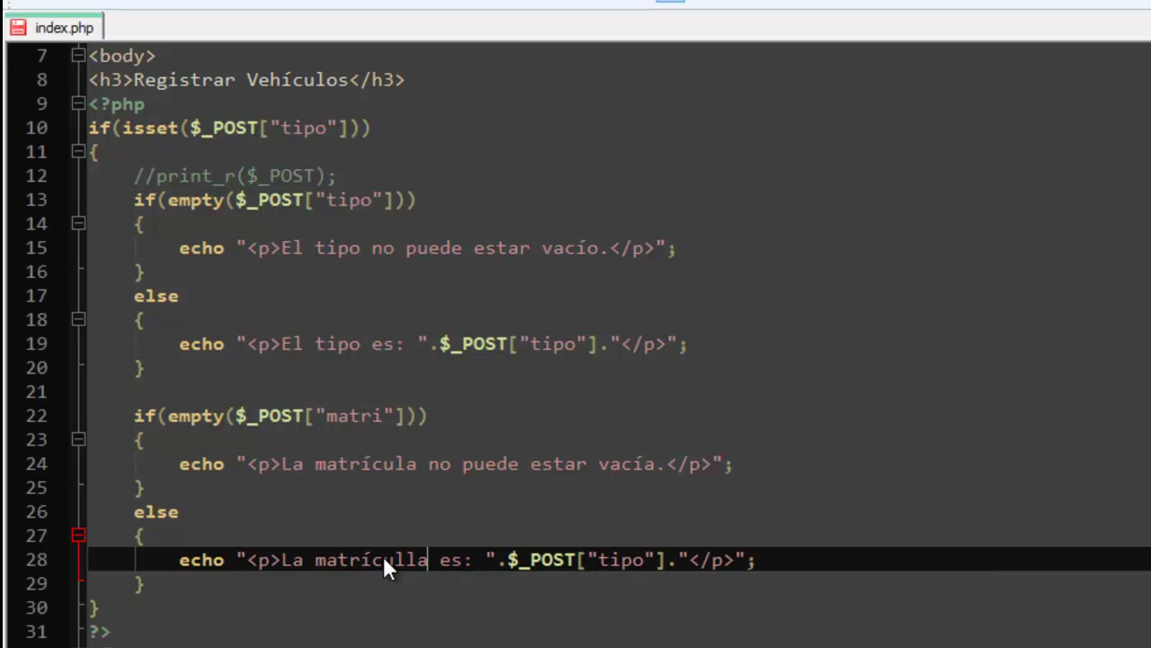
{"action": "key", "text": "BackSpace"}
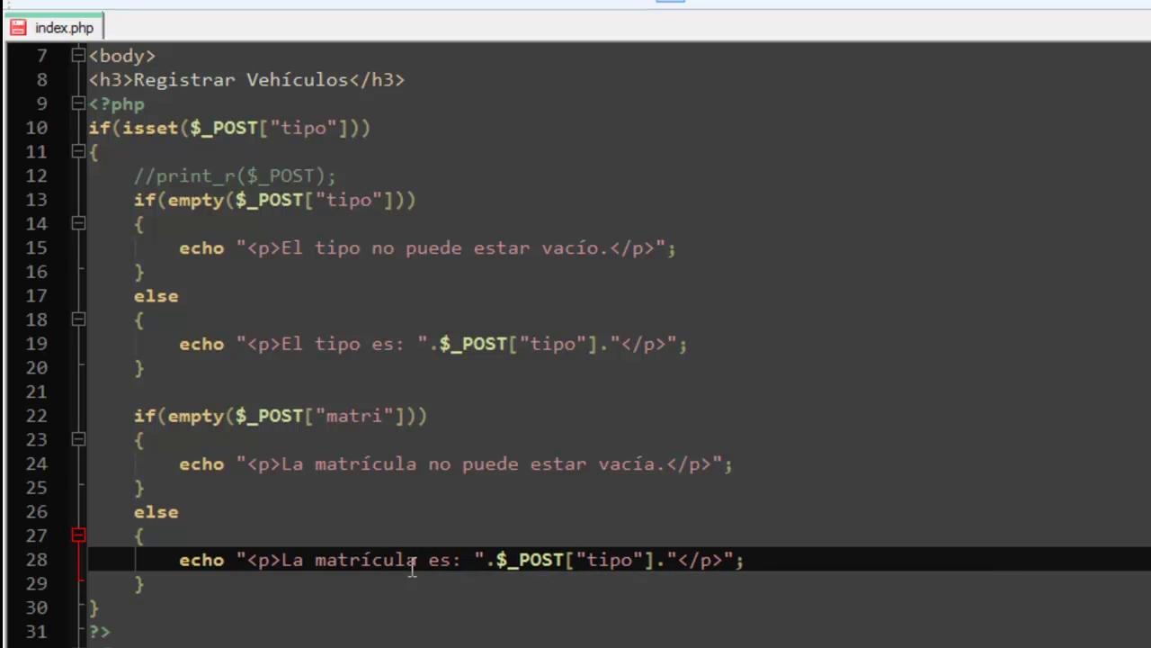
{"action": "double_click", "coordinate": [608, 561]}
{"action": "type", "text": "matri"}
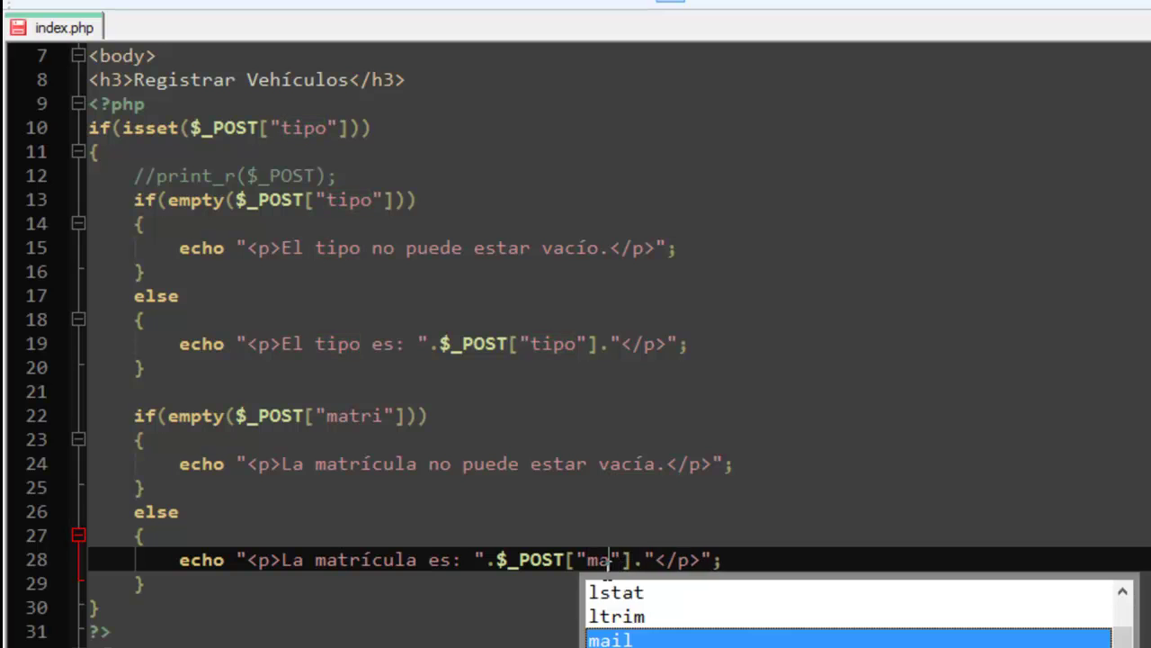
{"action": "left_click", "coordinate": [126, 2]}
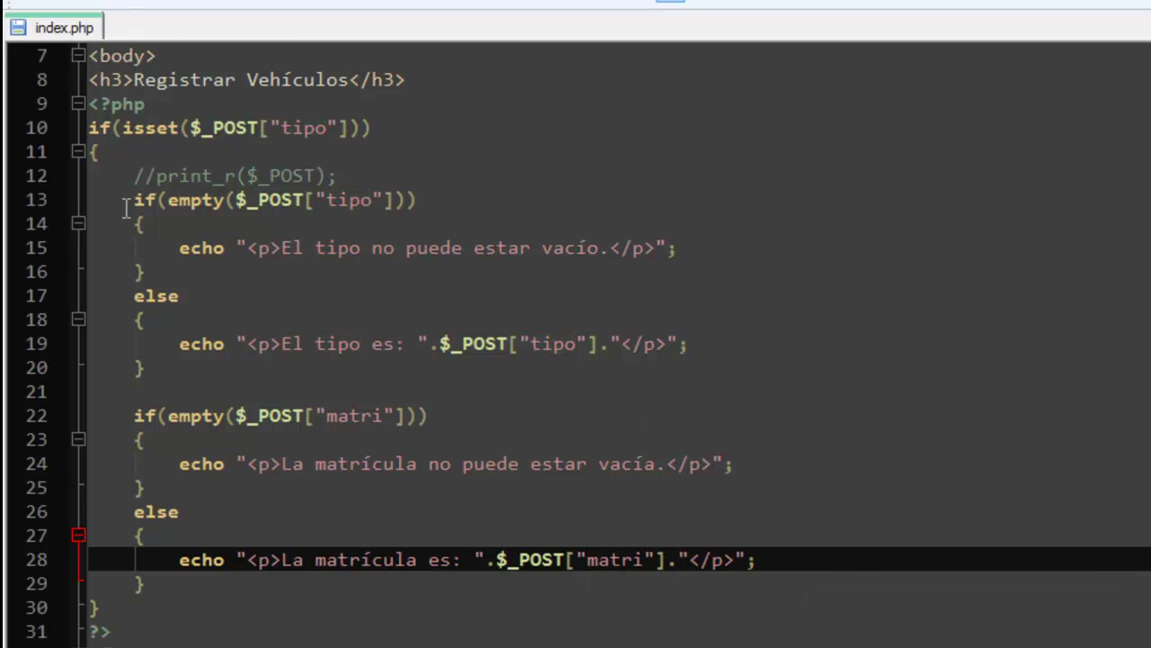
{"action": "key", "text": "alt+Tab"}
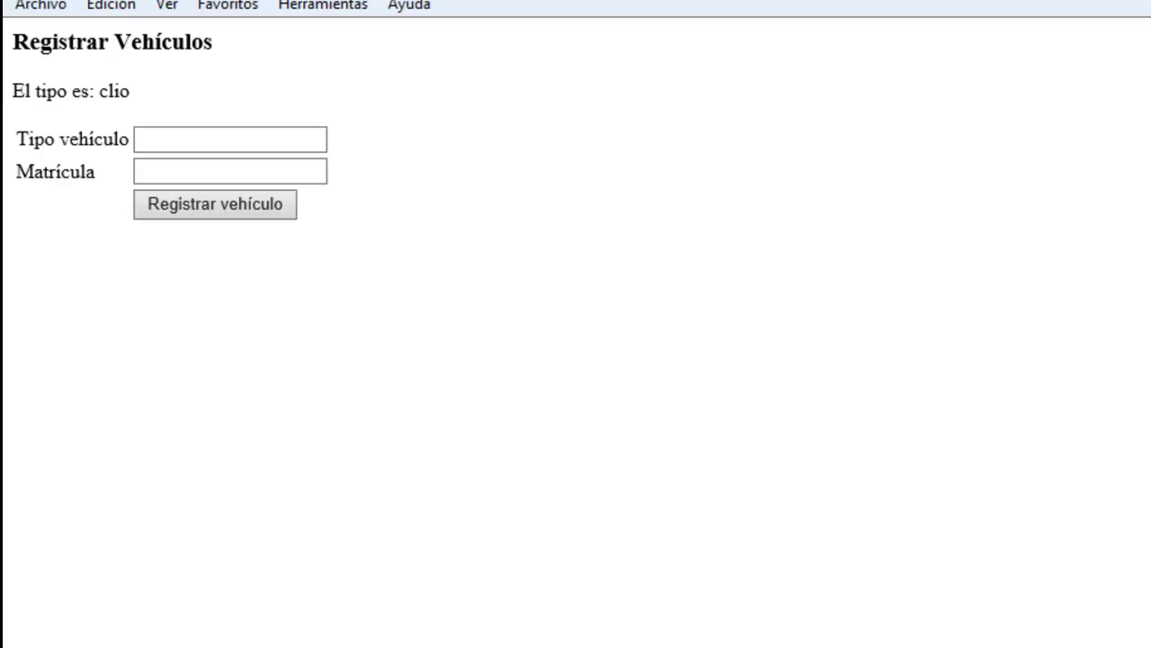
Reload the form, submit it empty, then submit again with 2525 as Tipo vehículo.
{"action": "key", "text": "F5"}
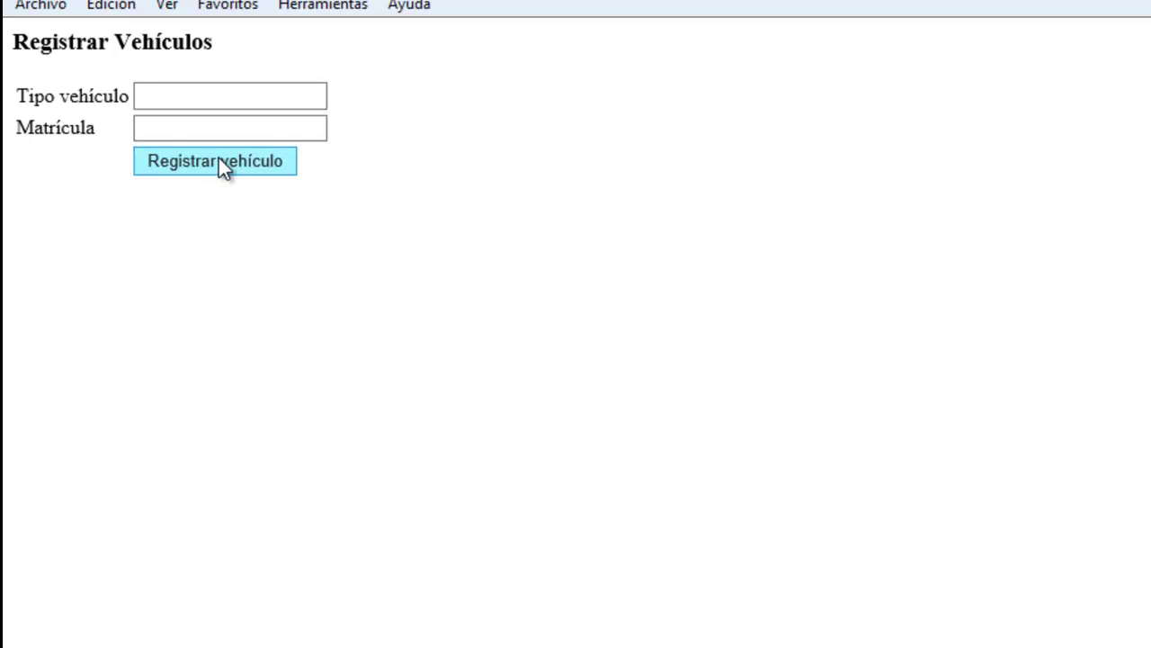
{"action": "left_click", "coordinate": [218, 160]}
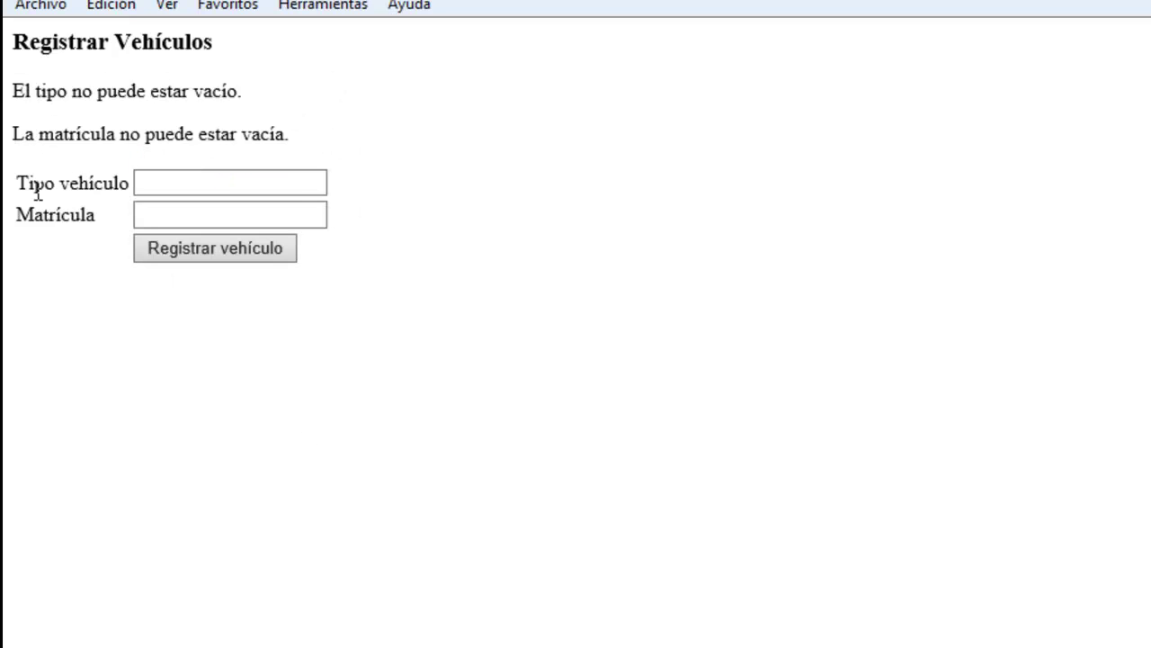
{"action": "left_click", "coordinate": [252, 184]}
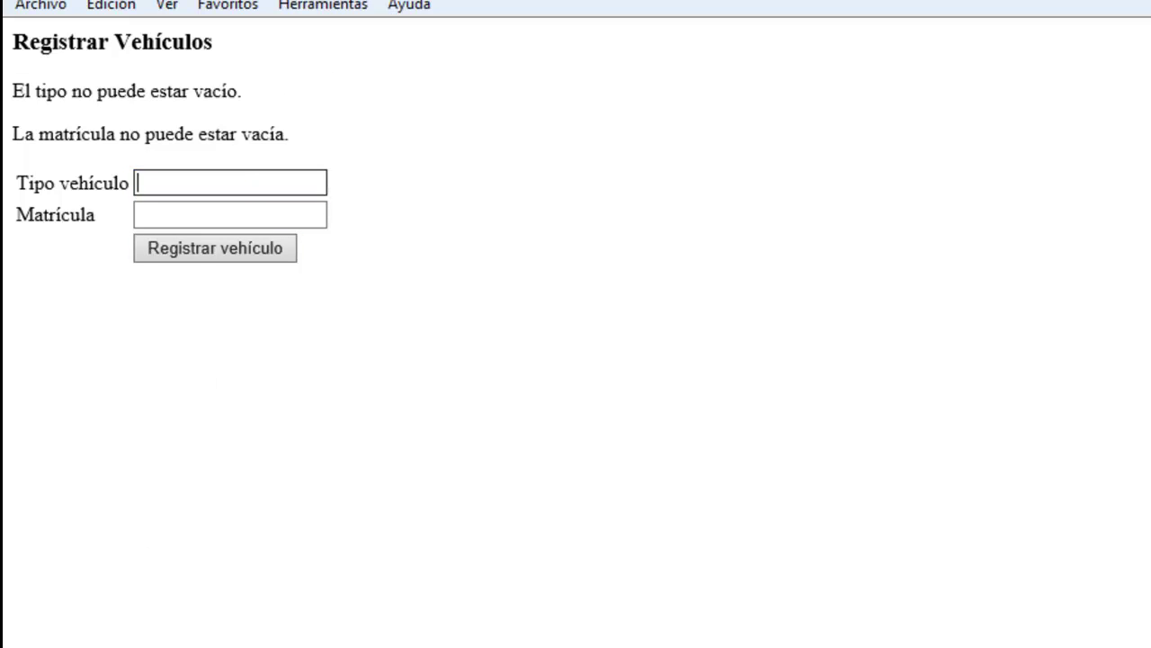
{"action": "type", "text": "2525"}
{"action": "left_click", "coordinate": [171, 250]}
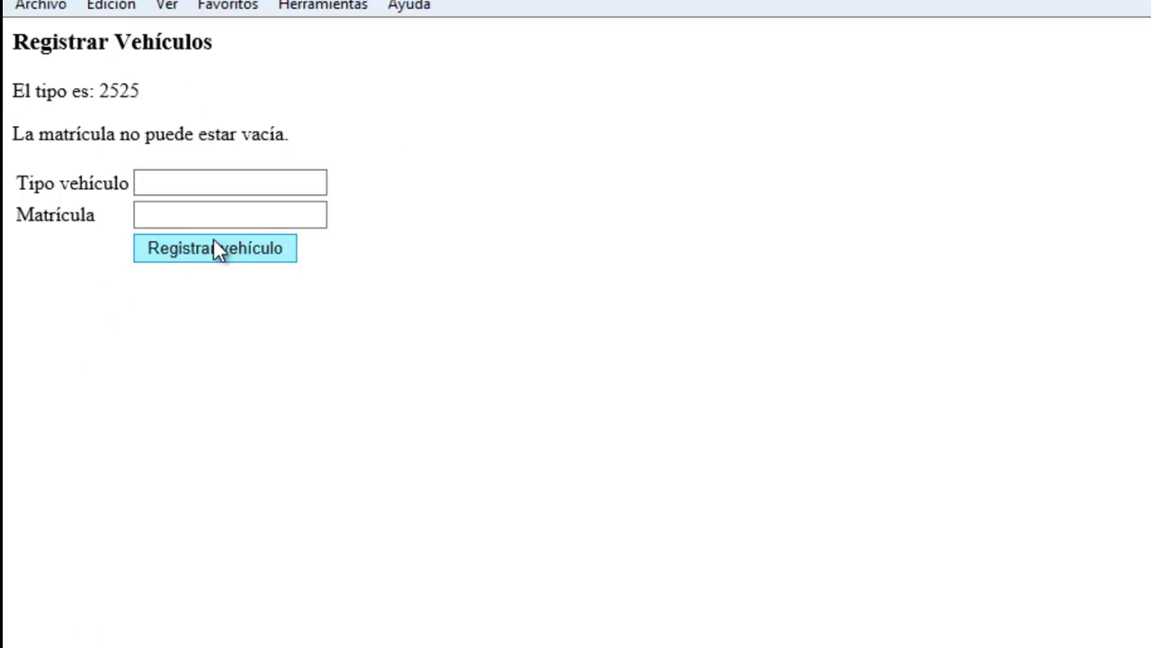
{"action": "key", "text": "alt+Tab"}
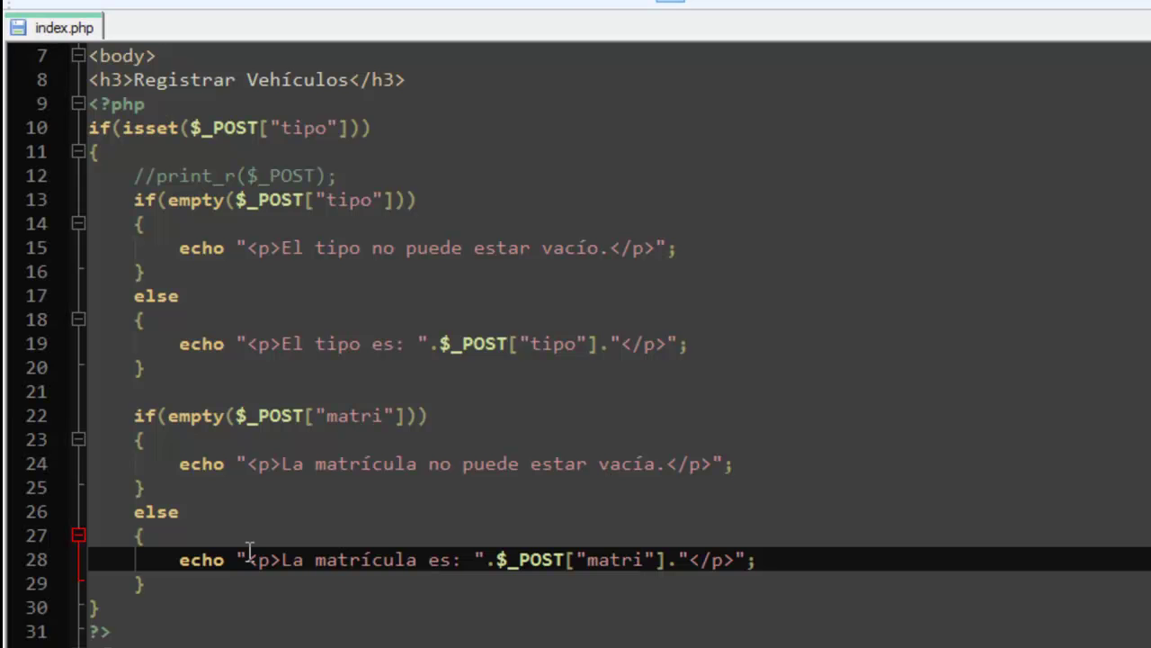
Add a <style type="text/css"></style> block in the head after the title.
{"action": "scroll", "coordinate": [261, 406], "scroll_direction": "up", "scroll_amount": 2}
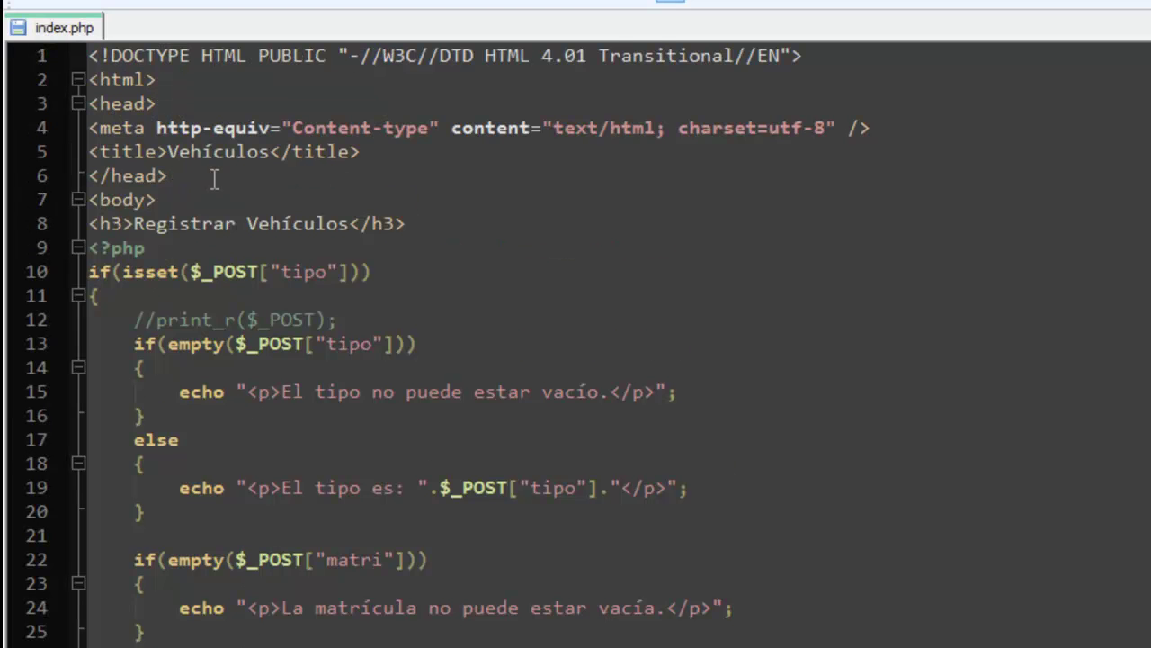
{"action": "left_click", "coordinate": [365, 153]}
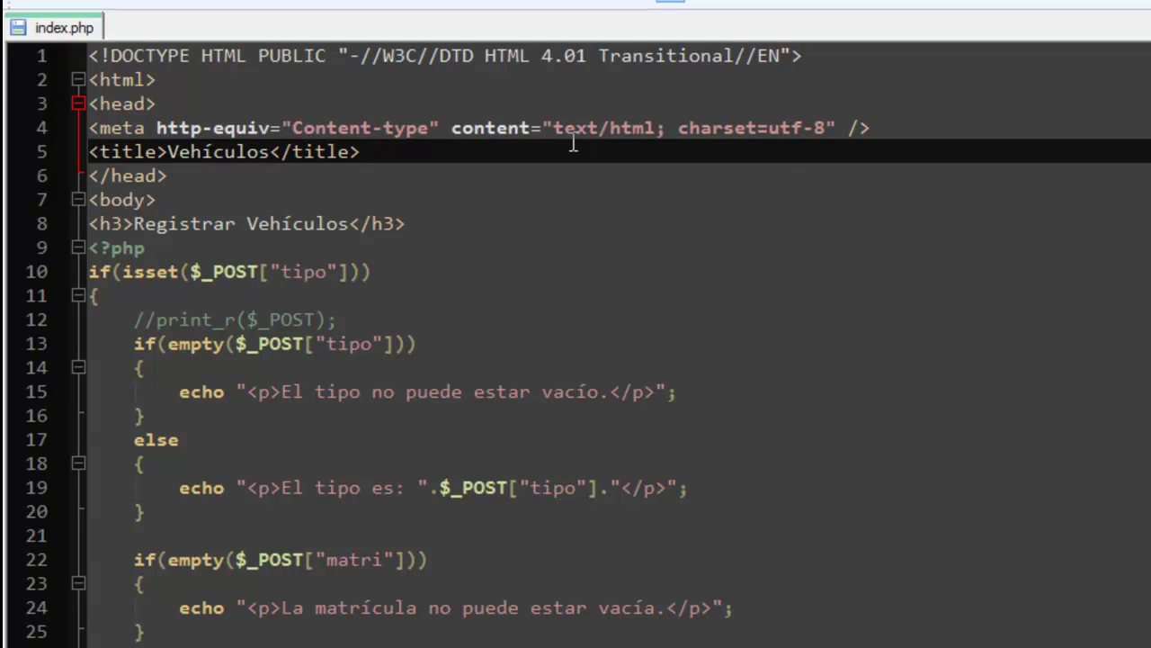
{"action": "key", "text": "Return"}
{"action": "type", "text": "<stry"}
{"action": "key", "text": "BackSpace"}
{"action": "key", "text": "BackSpace"}
{"action": "key", "text": "BackSpace"}
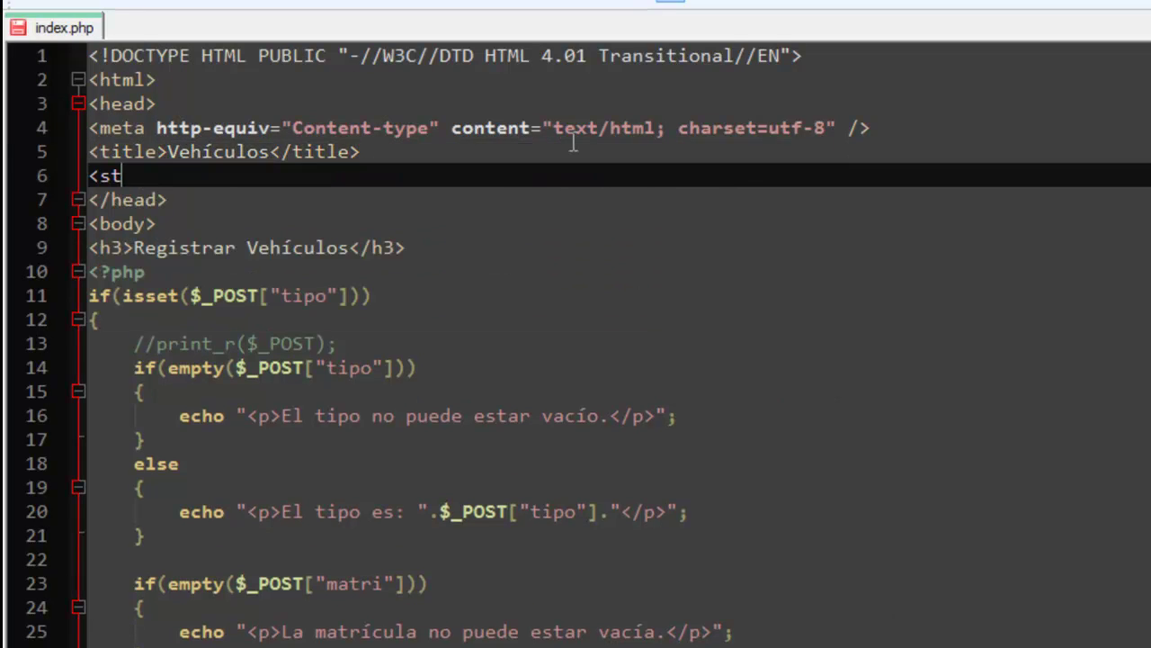
{"action": "type", "text": "tyle"}
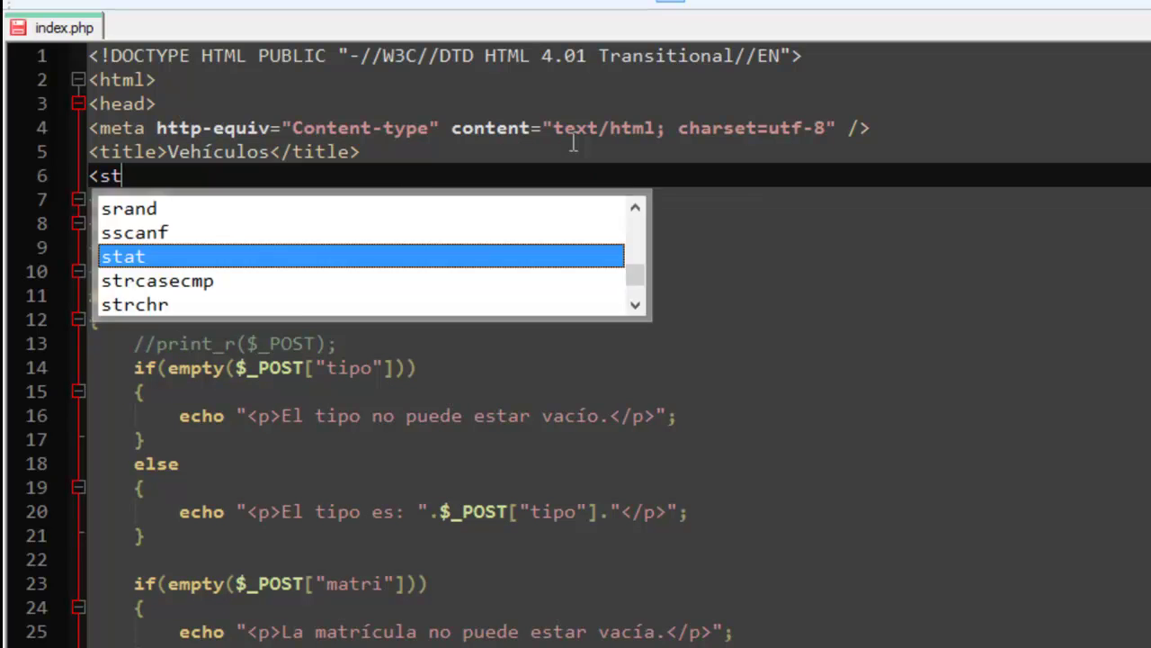
{"action": "type", "text": ">"}
{"action": "key", "text": "Return"}
{"action": "key", "text": "Return"}
{"action": "type", "text": "</"}
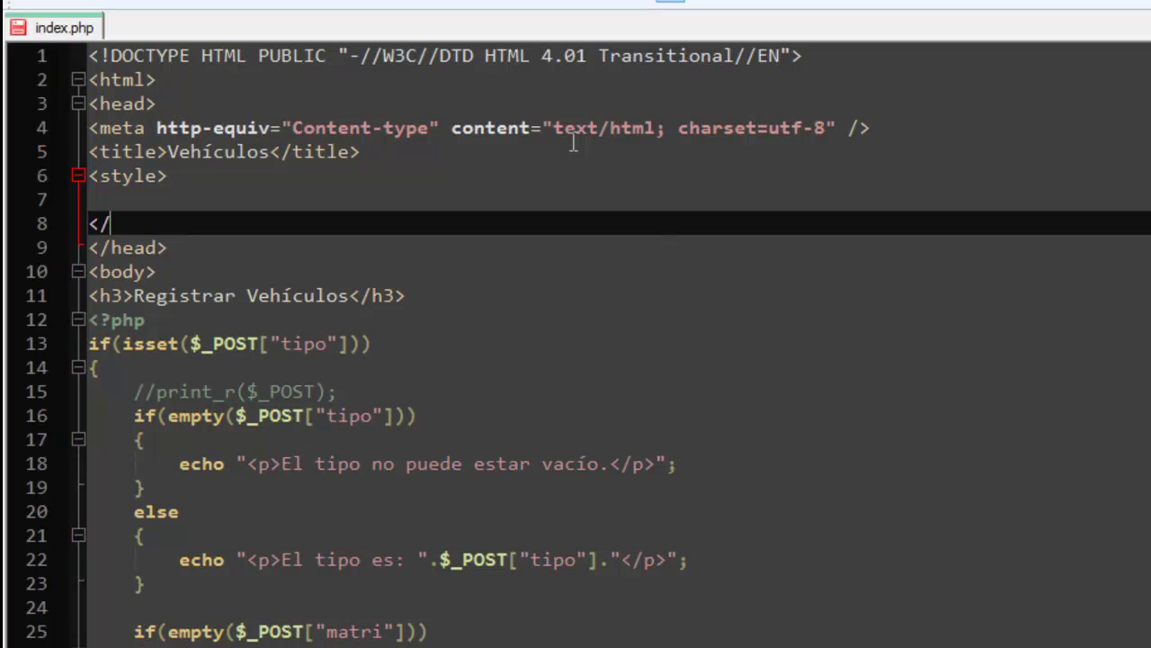
{"action": "type", "text": "style>"}
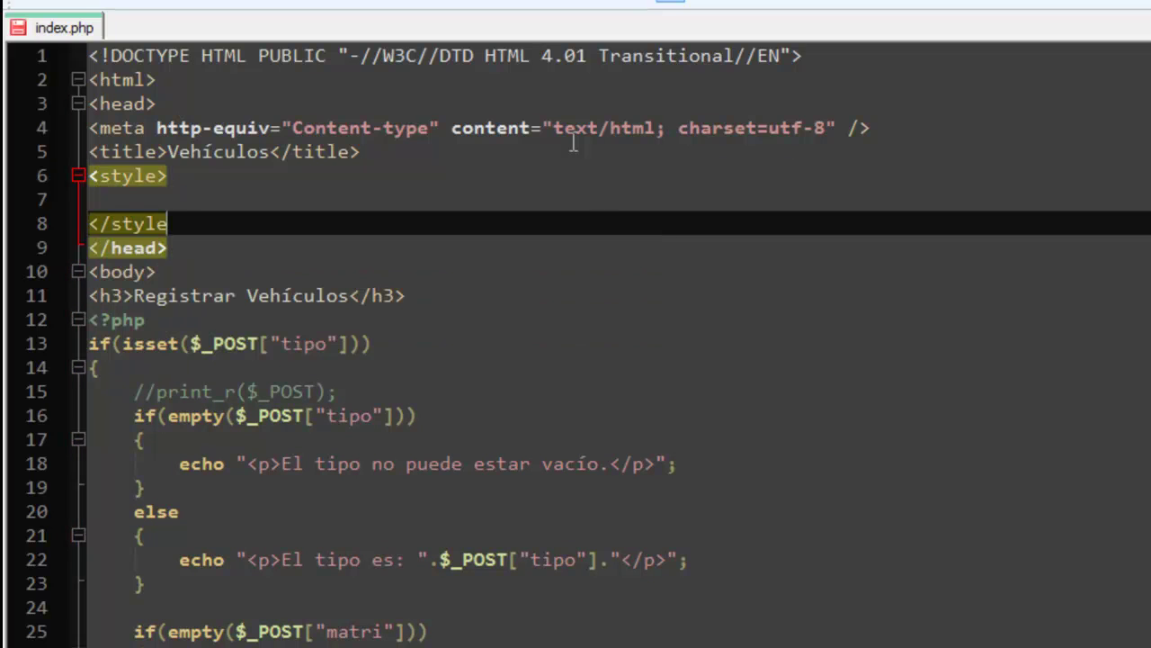
{"action": "key", "text": "Up"}
{"action": "key", "text": "Up"}
{"action": "key", "text": "Up"}
{"action": "key", "text": "Down"}
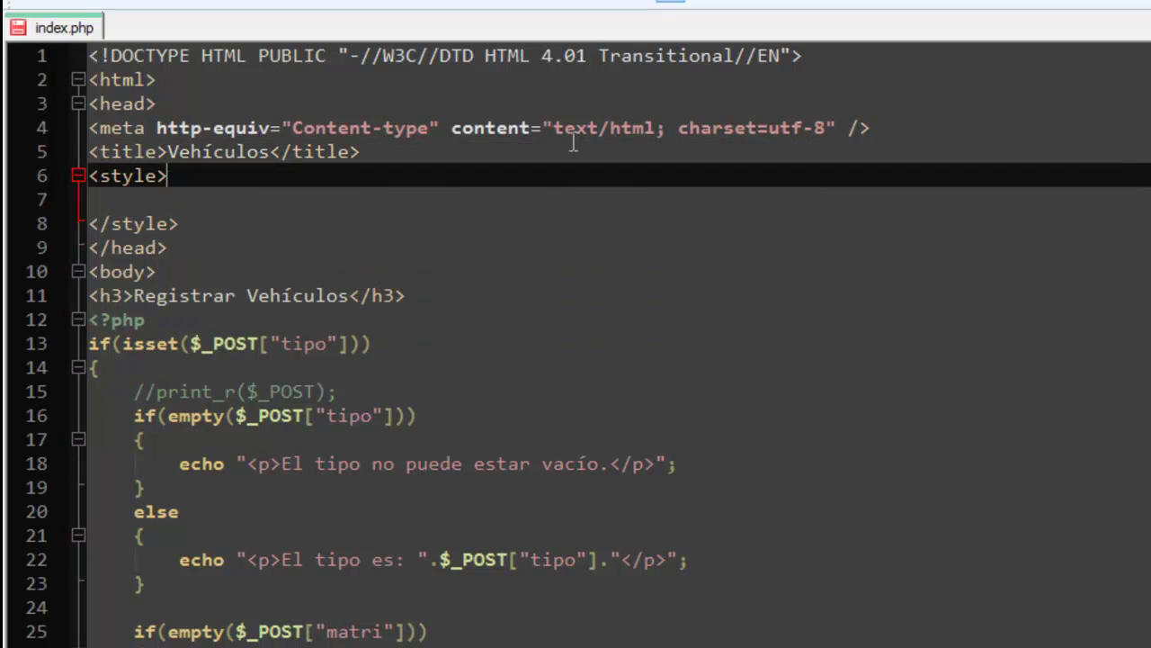
{"action": "type", "text": "type=\""}
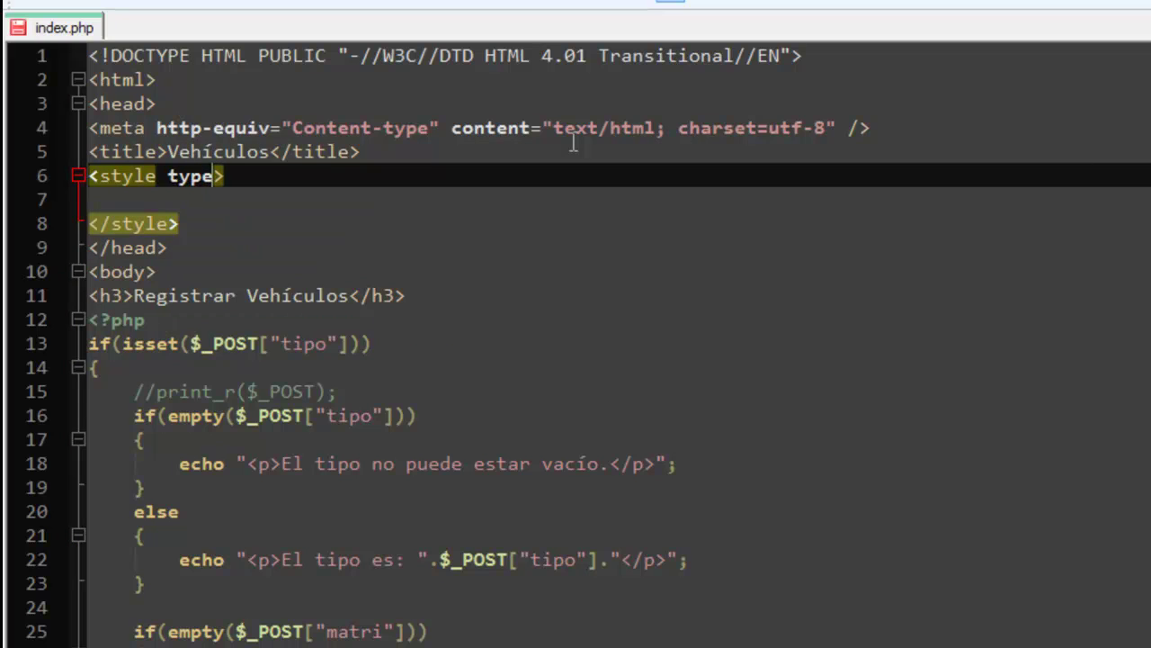
{"action": "type", "text": "text"}
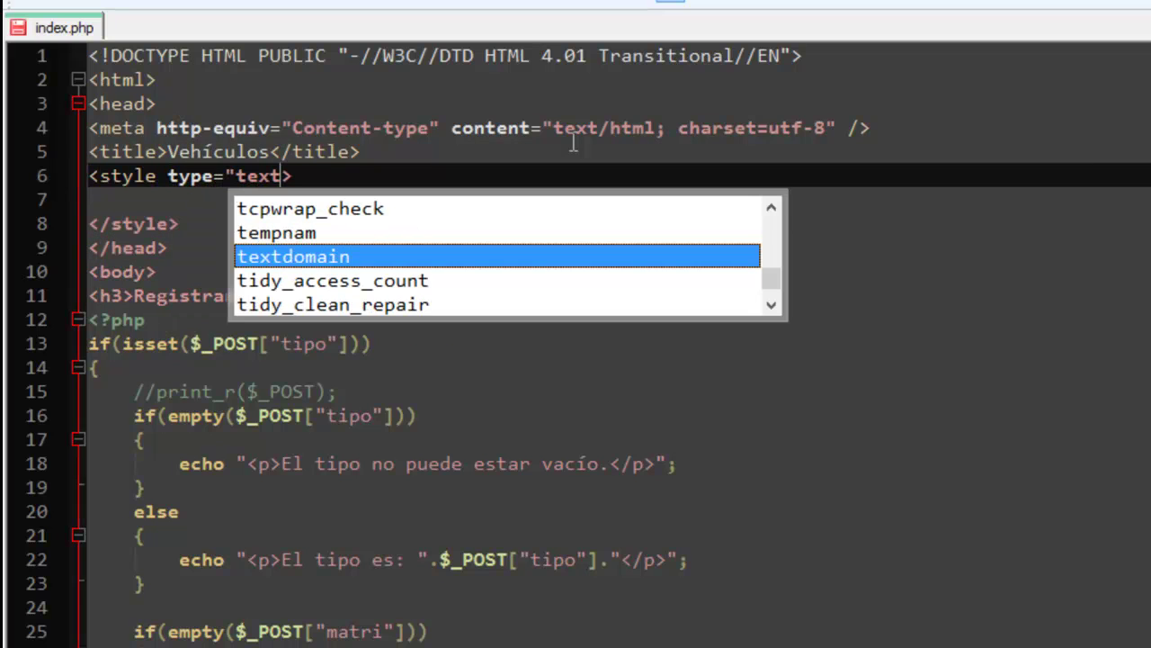
{"action": "type", "text": "/css\""}
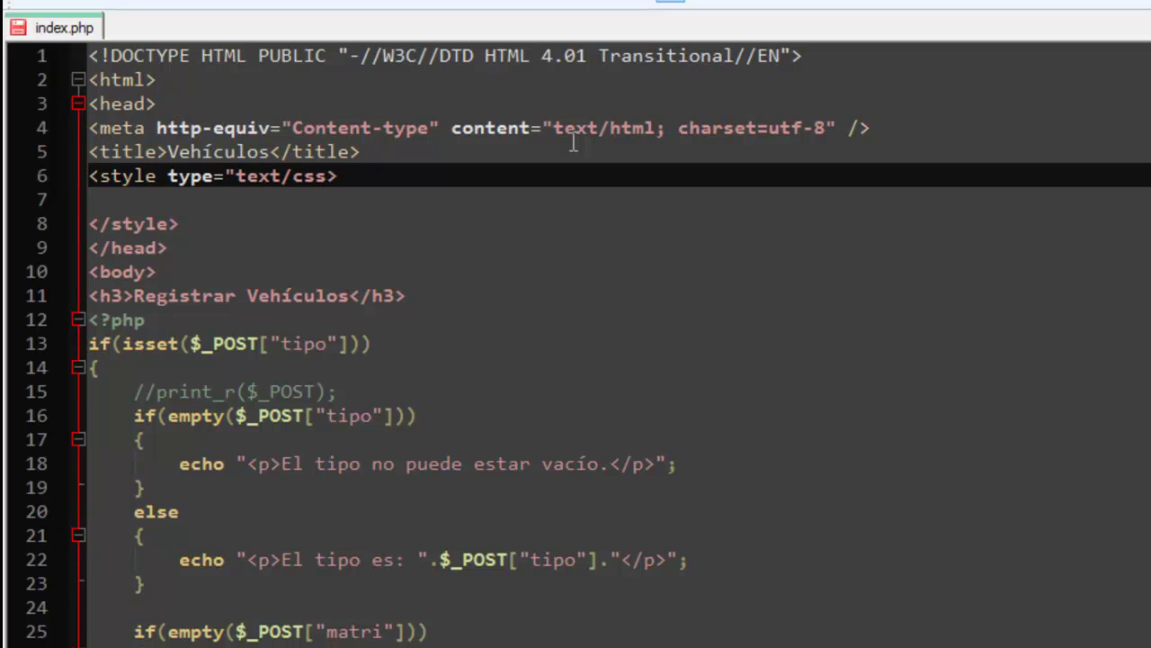
Define a .rojo rule with #ff0000 inside the style block and save.
{"action": "left_click", "coordinate": [170, 202]}
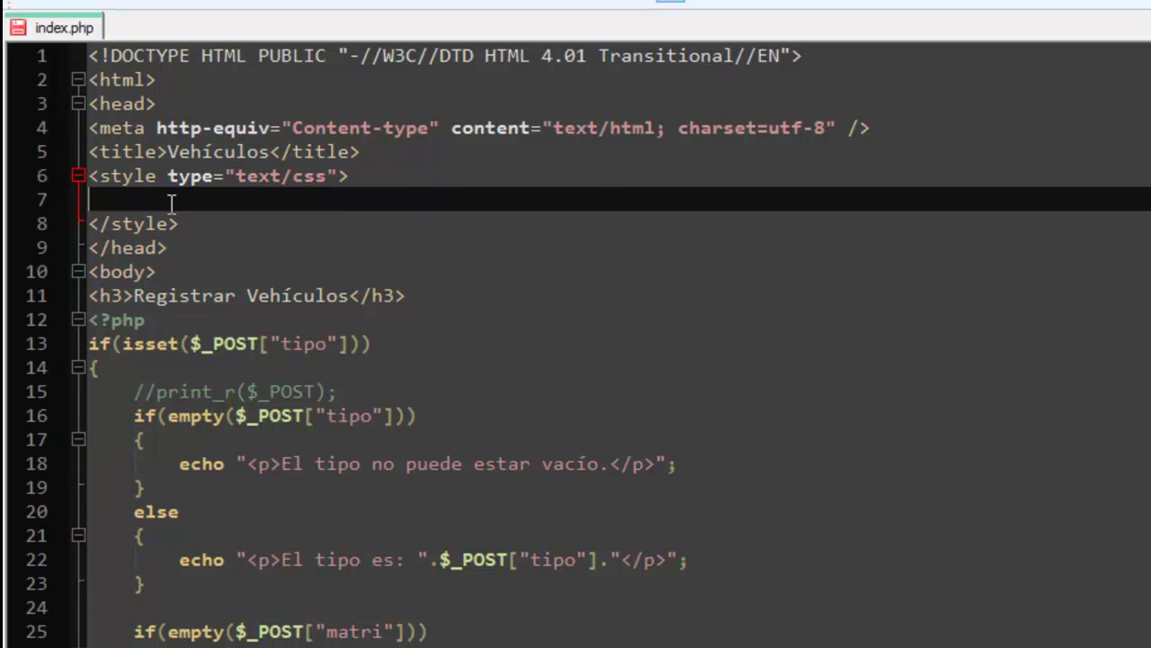
{"action": "type", "text": ".rojo {}"}
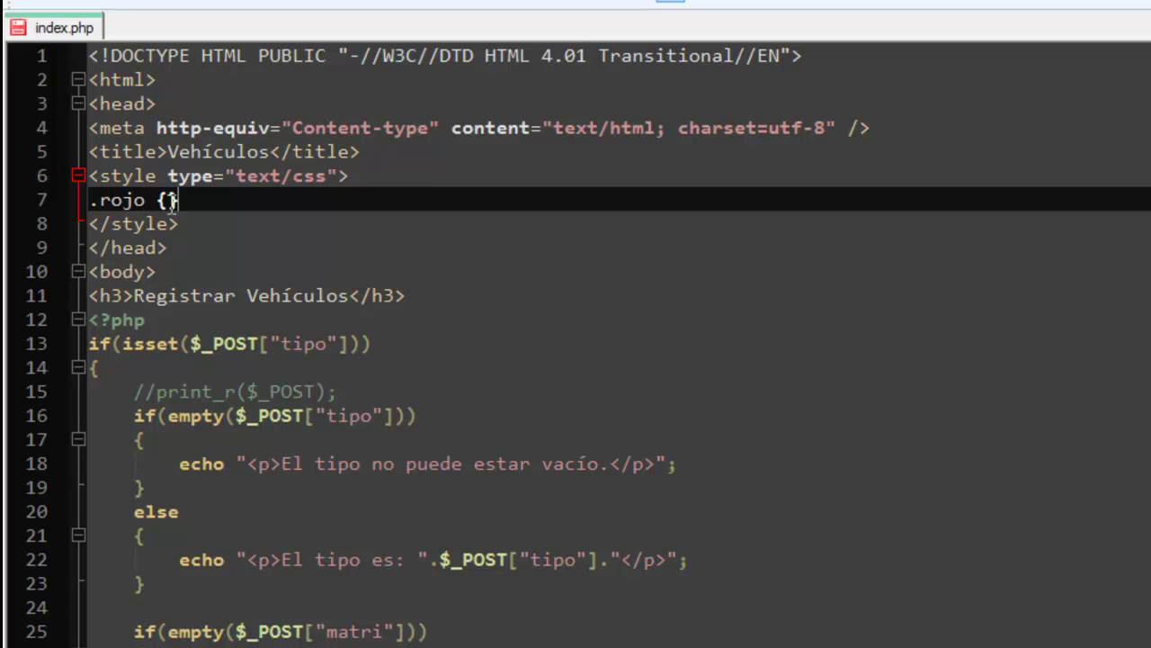
{"action": "key", "text": "Left"}
{"action": "type", "text": "cff0000"}
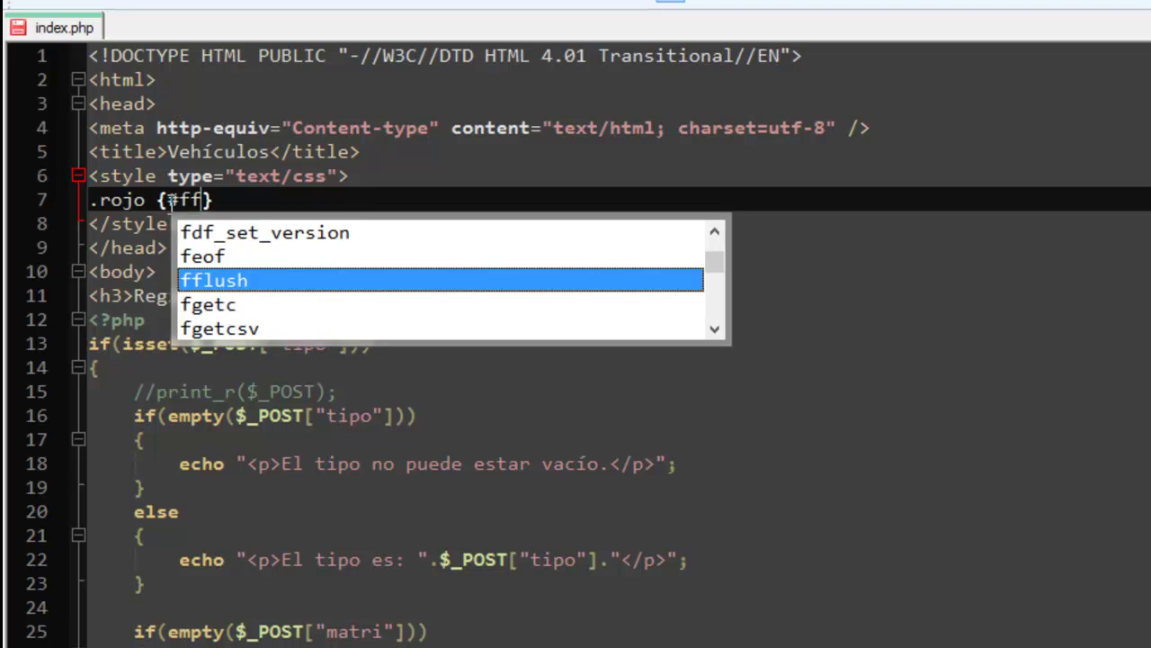
{"action": "type", "text": ";"}
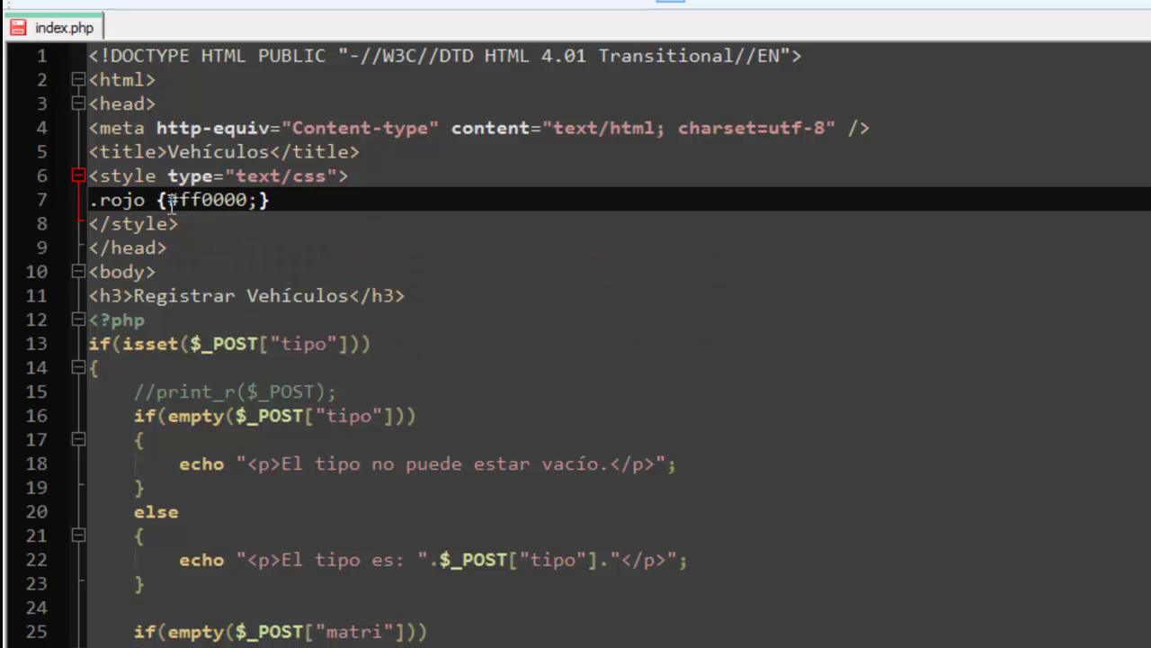
{"action": "key", "text": "ctrl+s"}
Add class='rojo' to the empty-tipo error paragraph and save index.php.
{"action": "left_click", "coordinate": [273, 463]}
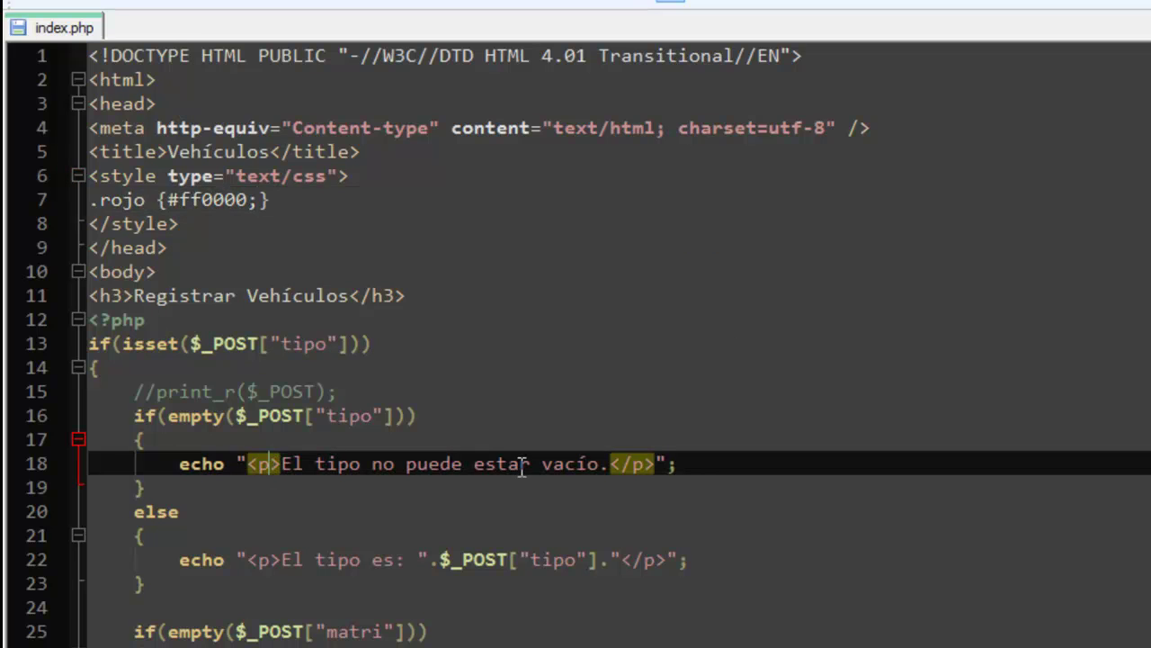
{"action": "type", "text": "class"}
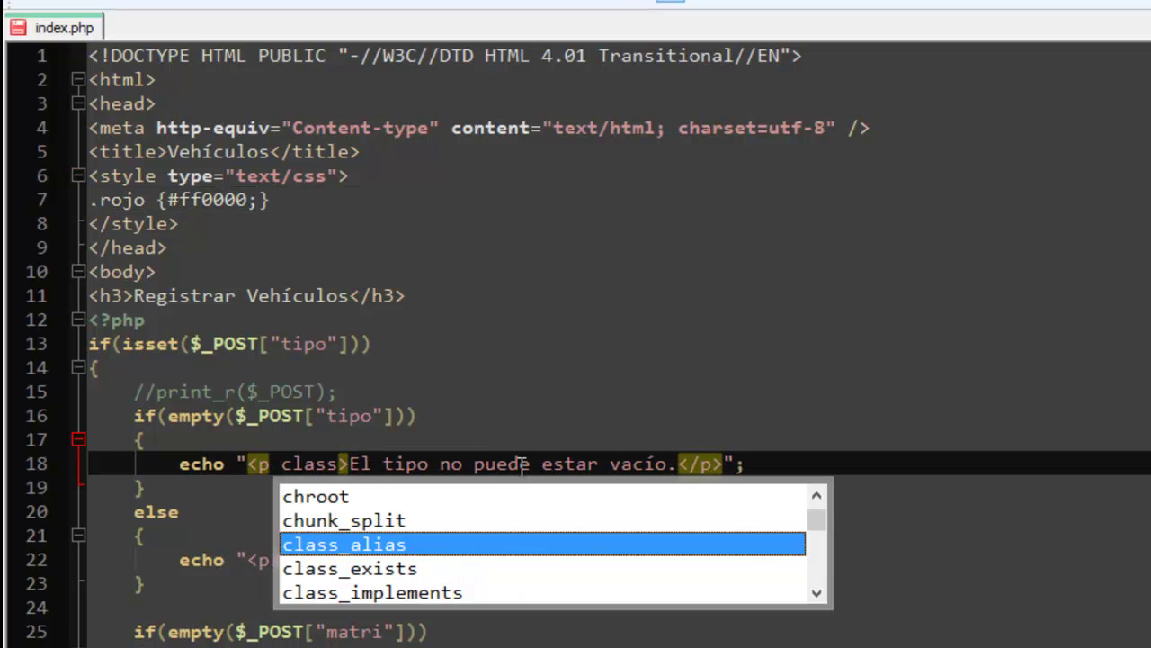
{"action": "type", "text": "=''"}
{"action": "key", "text": "Left"}
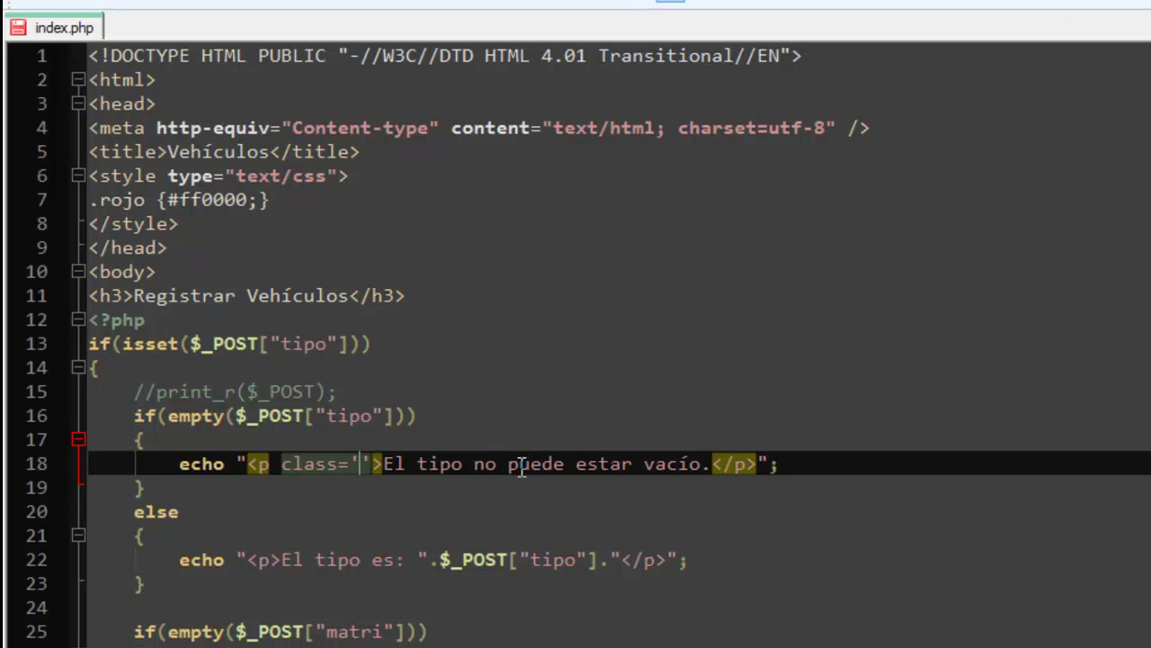
{"action": "type", "text": "rojo"}
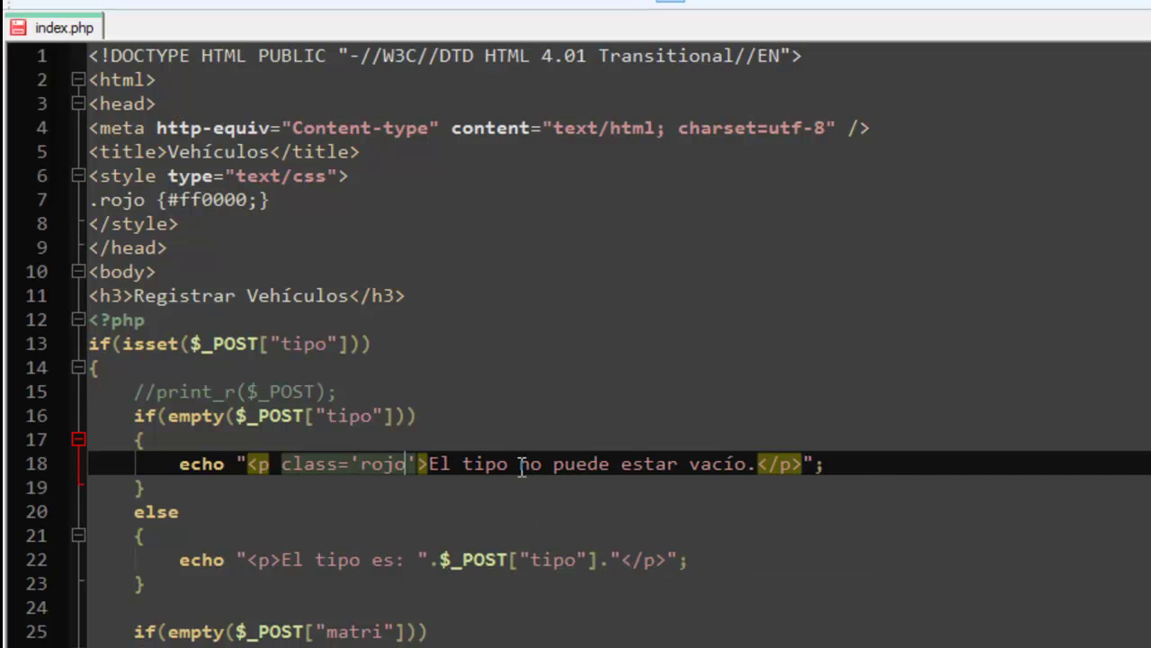
{"action": "left_click", "coordinate": [126, 1]}
{"action": "key", "text": "alt+Tab"}
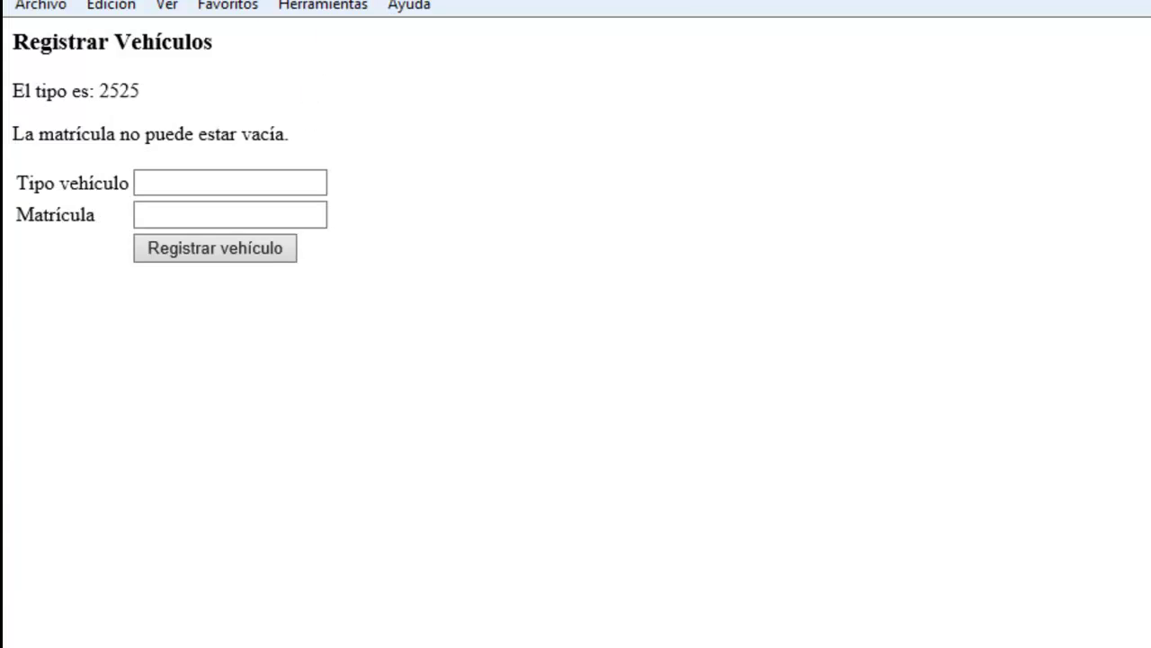
Reload the vehicle form and submit it with both fields empty.
{"action": "key", "text": "F5"}
{"action": "left_click", "coordinate": [212, 163]}
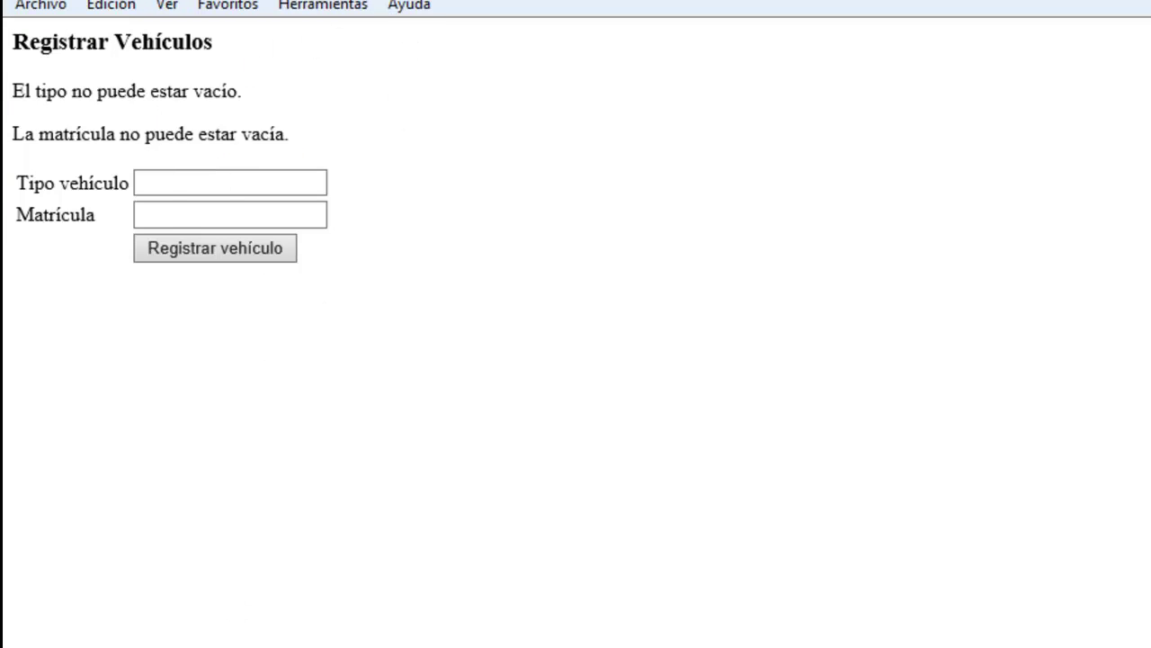
{"action": "key", "text": "alt+Tab"}
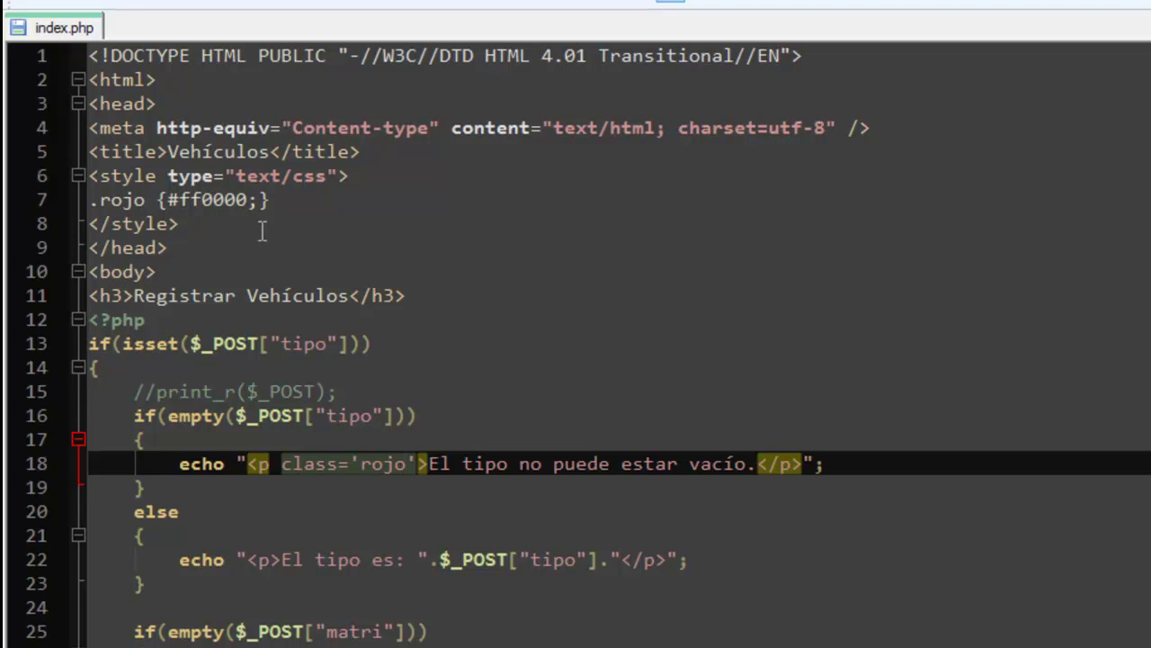
Change the .rojo rule to {color: #ff0000;} and save index.php.
{"action": "left_click", "coordinate": [167, 199]}
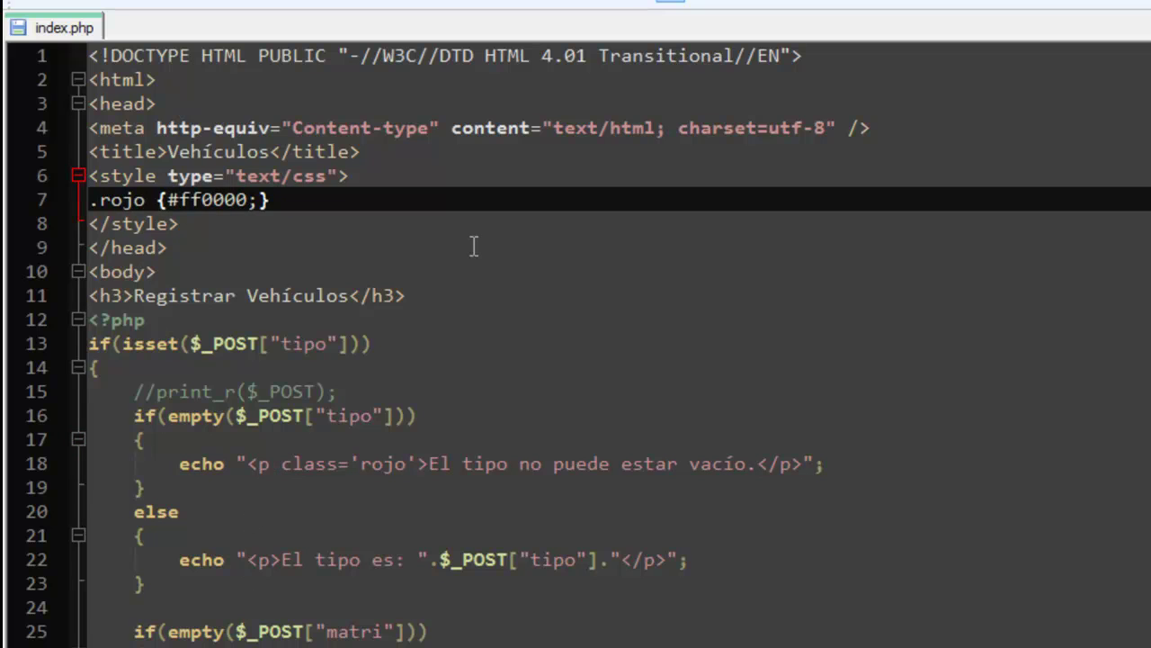
{"action": "type", "text": "colo"}
{"action": "key", "text": "BackSpace"}
{"action": "key", "text": "BackSpace"}
{"action": "key", "text": "BackSpace"}
{"action": "type", "text": "olor:"}
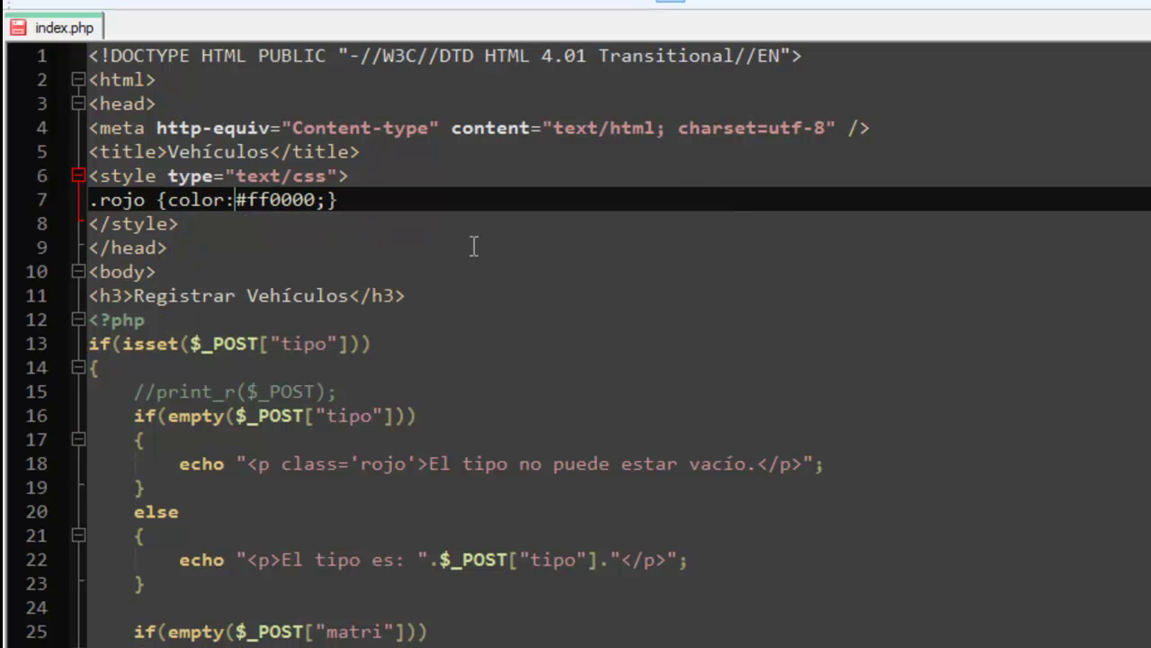
{"action": "key", "text": "ctrl+s"}
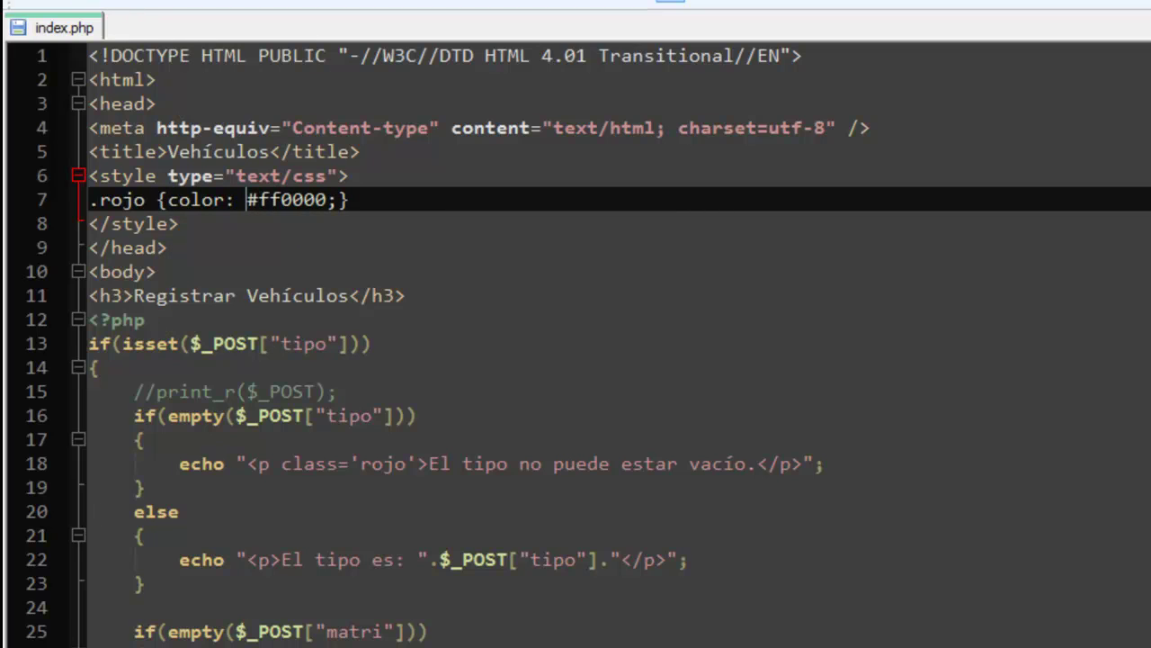
Reload the browser form and submit it empty to check the red error.
{"action": "key", "text": "alt+Tab"}
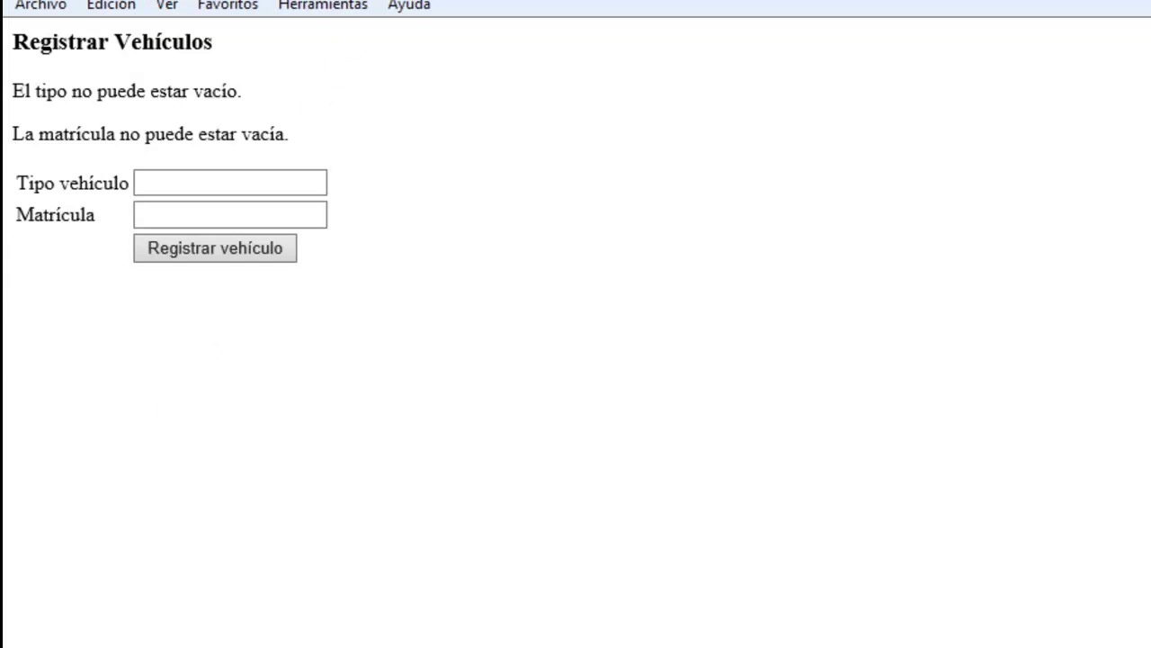
{"action": "key", "text": "F5"}
{"action": "left_click", "coordinate": [222, 157]}
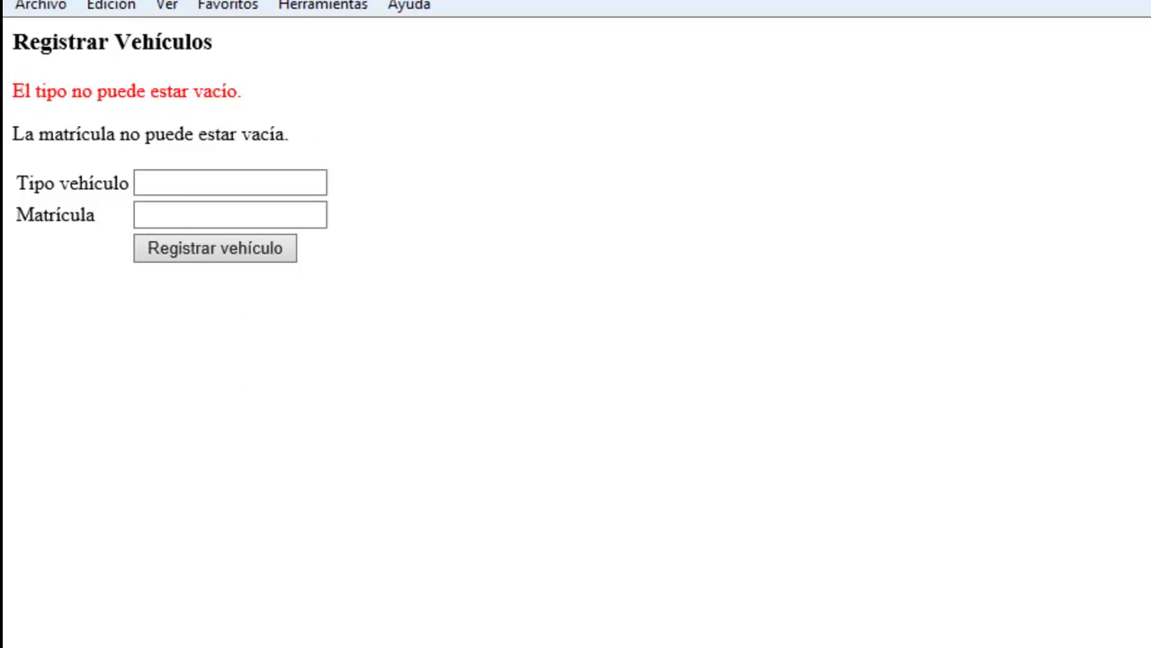
{"action": "key", "text": "alt+Tab"}
{"action": "scroll", "coordinate": [203, 567], "scroll_direction": "down", "scroll_amount": 4}
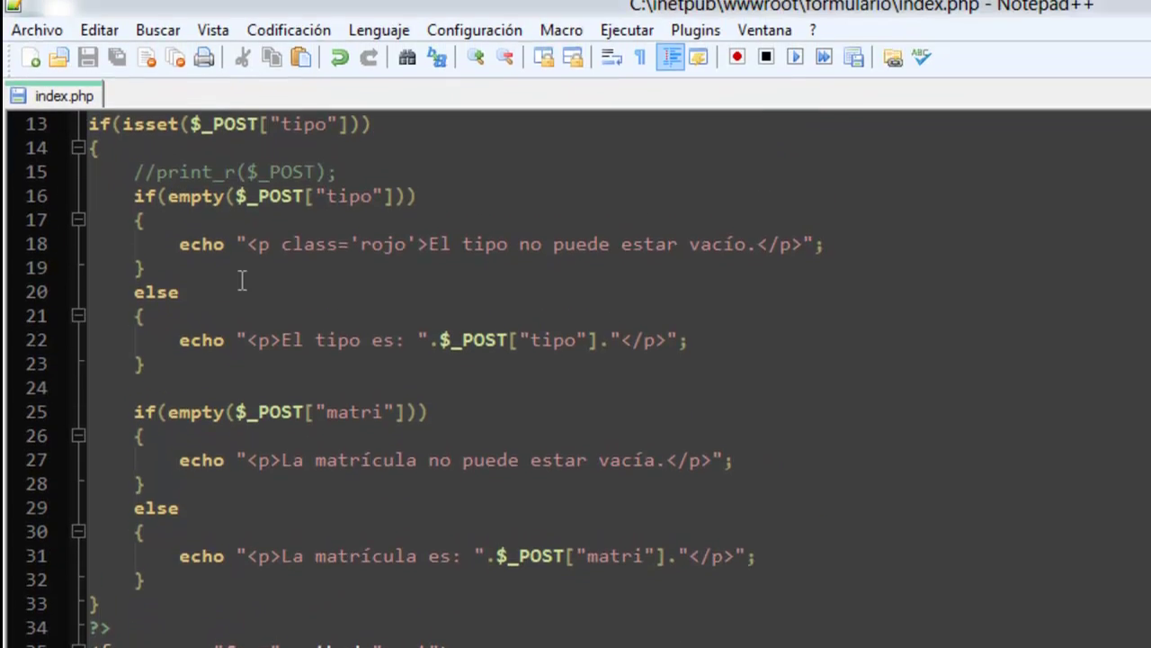
Copy class='rojo' from line 18 into the matrícula error's <p> tag on line 27.
{"action": "left_click_drag", "start_coordinate": [280, 244], "coordinate": [414, 246]}
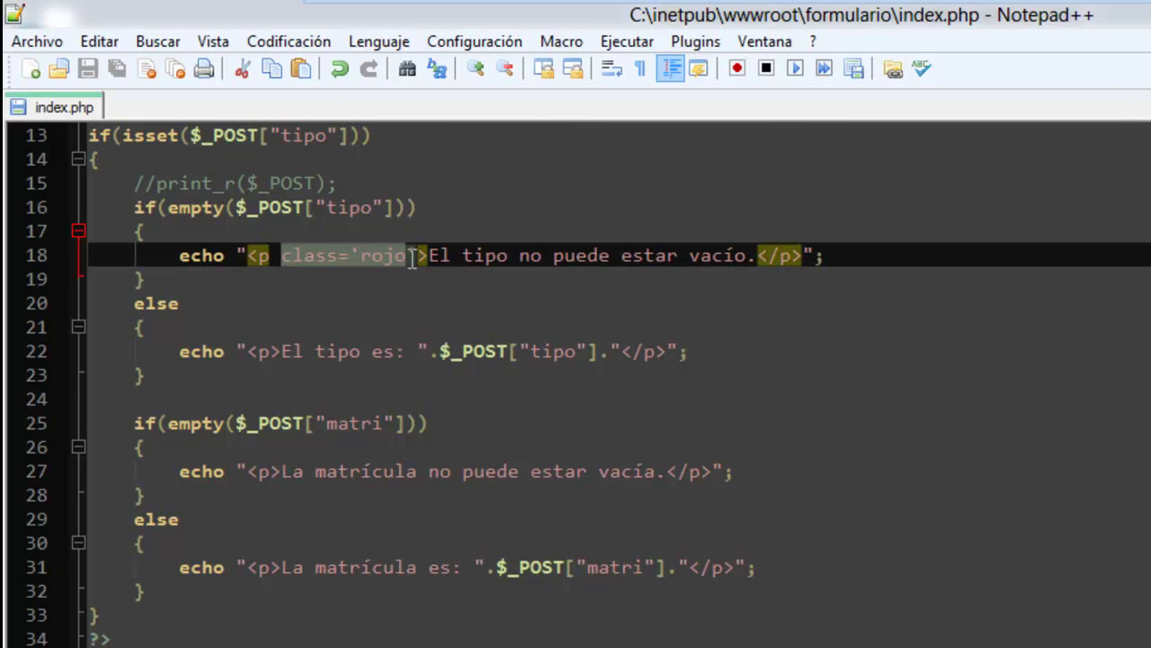
{"action": "right_click", "coordinate": [407, 257]}
{"action": "left_click", "coordinate": [654, 303]}
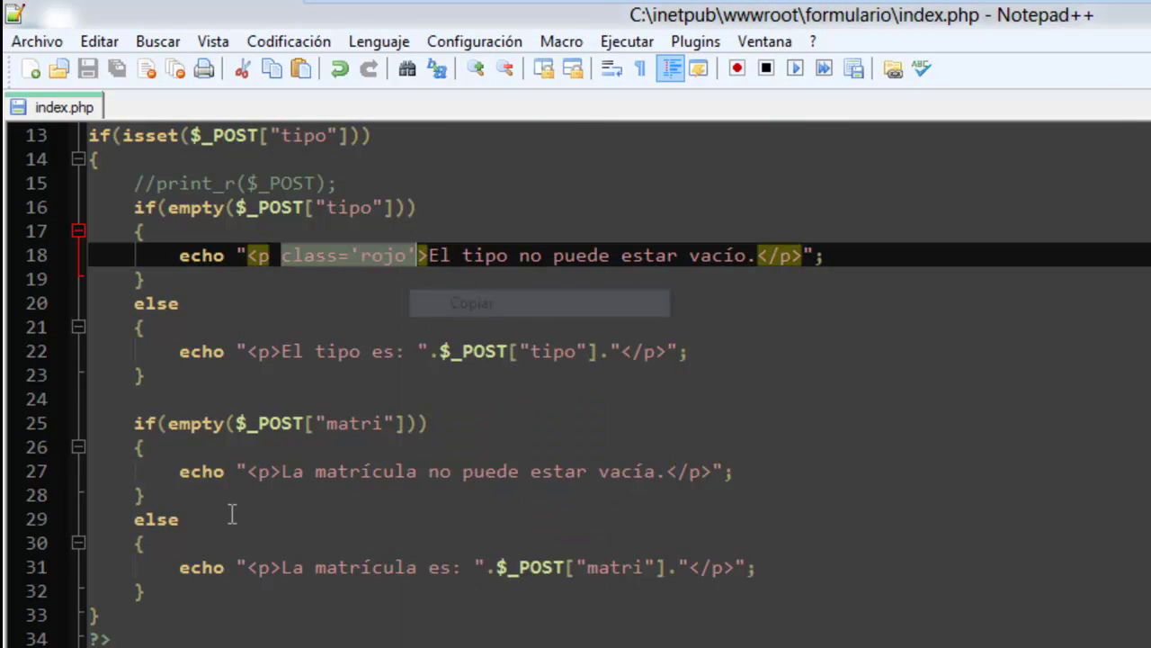
{"action": "left_click", "coordinate": [272, 472]}
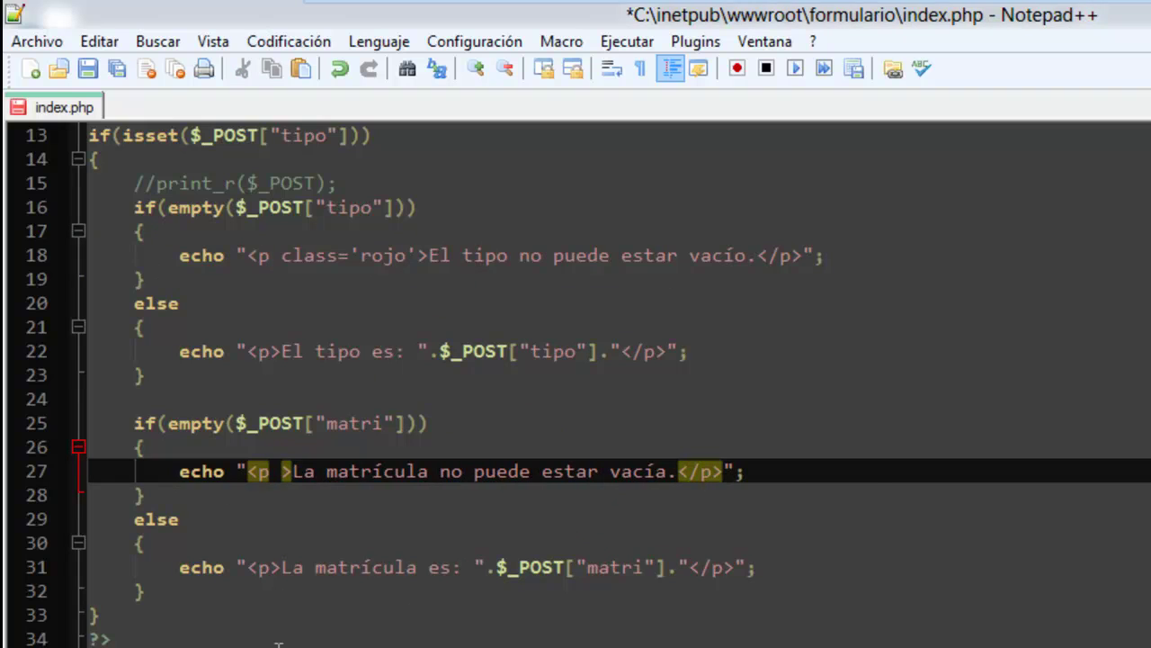
{"action": "key", "text": "ctrl+v"}
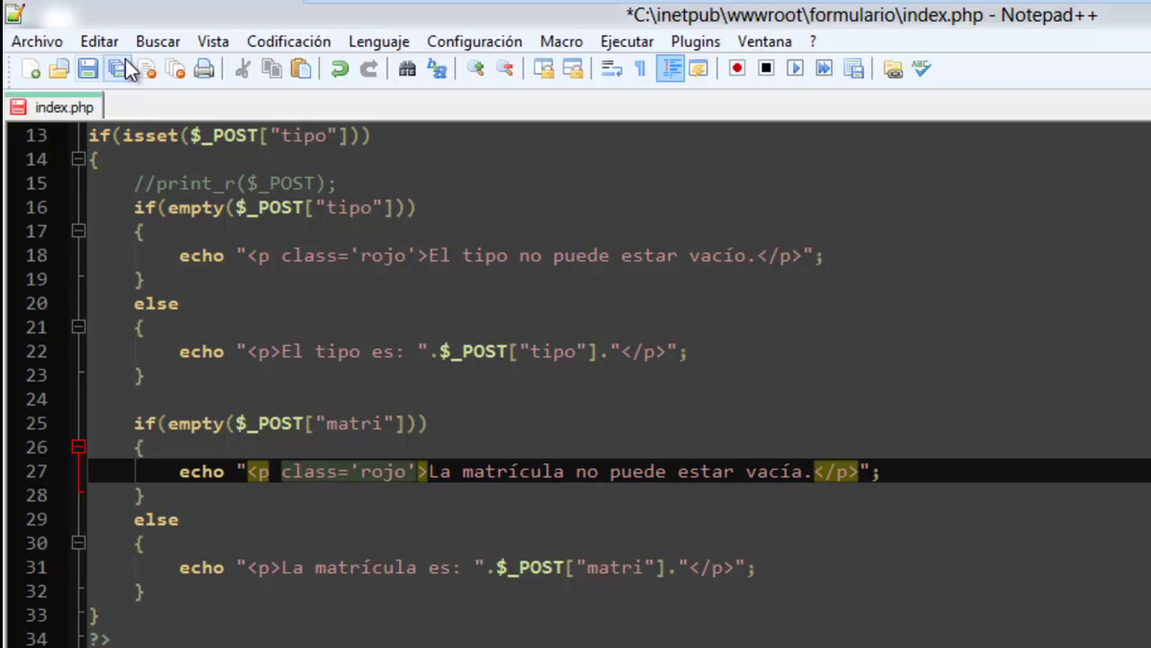